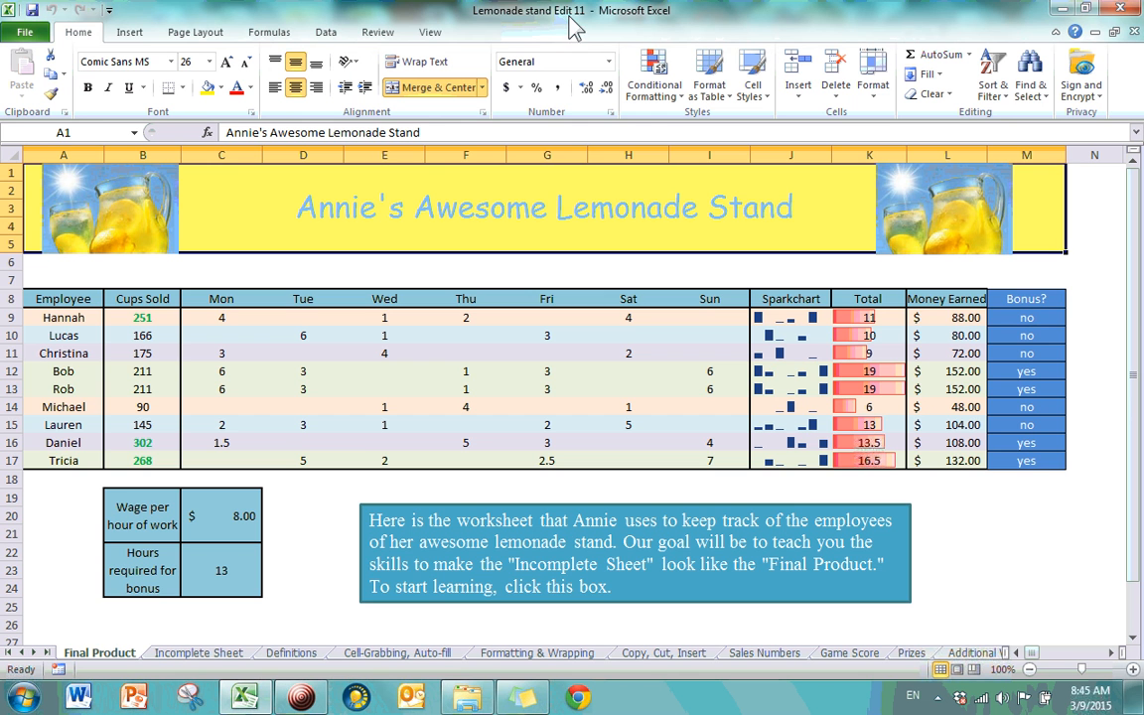
- Compare the overall layout of the Final Product sheet with the Incomplete Sheet
scroll(249, 328, "down", 7)
scroll(275, 361, "up", 7)
left_click(181, 656)
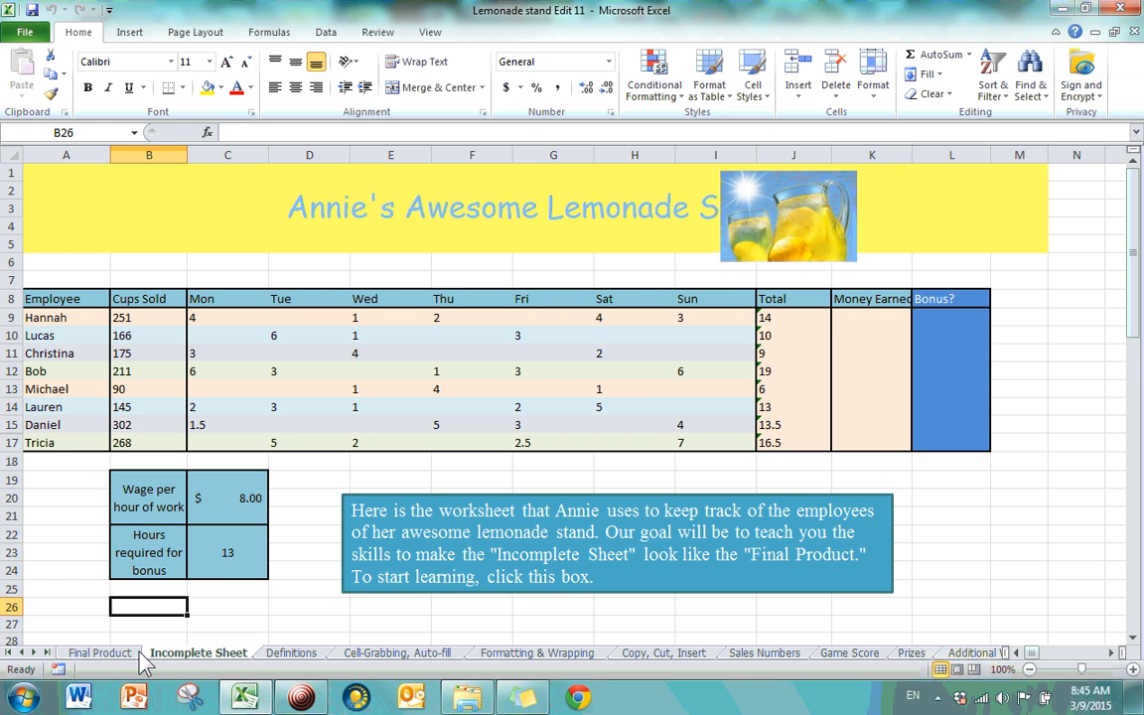
left_click(134, 660)
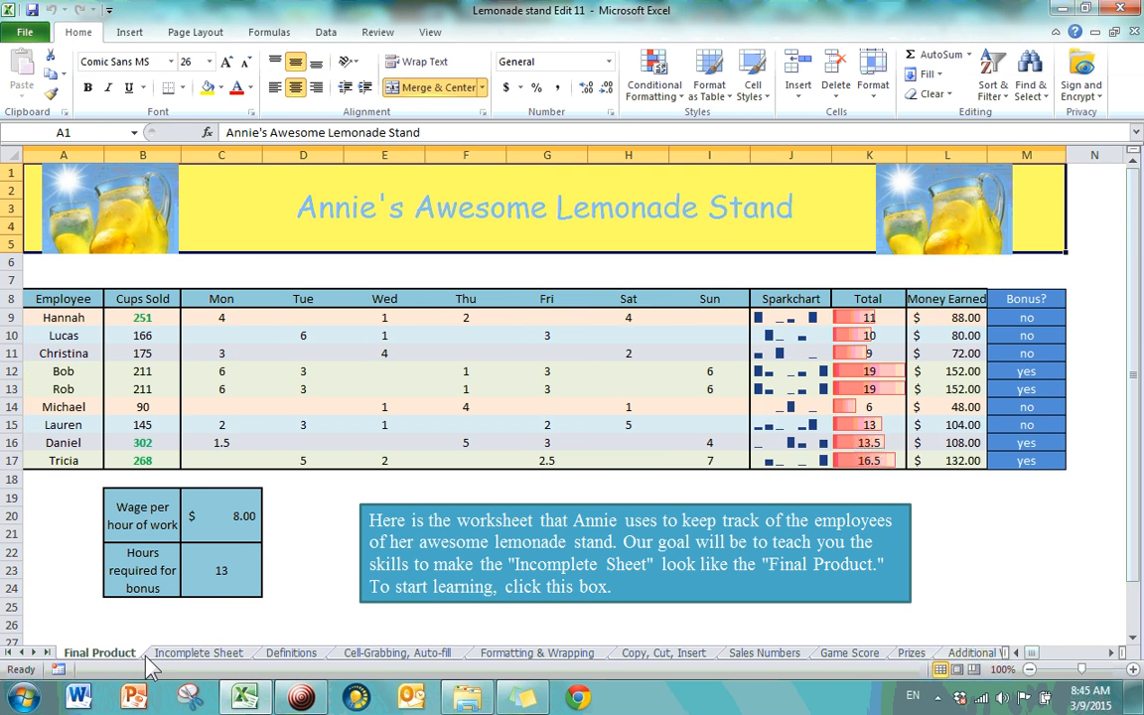
left_click(157, 657)
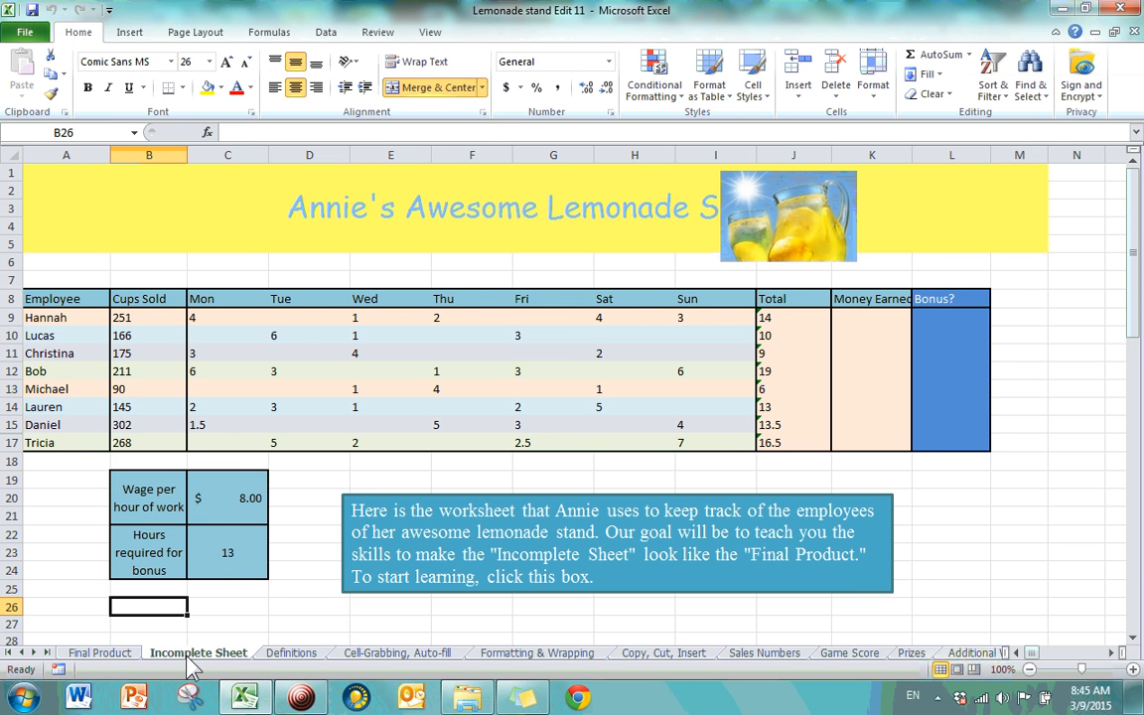
left_click(121, 656)
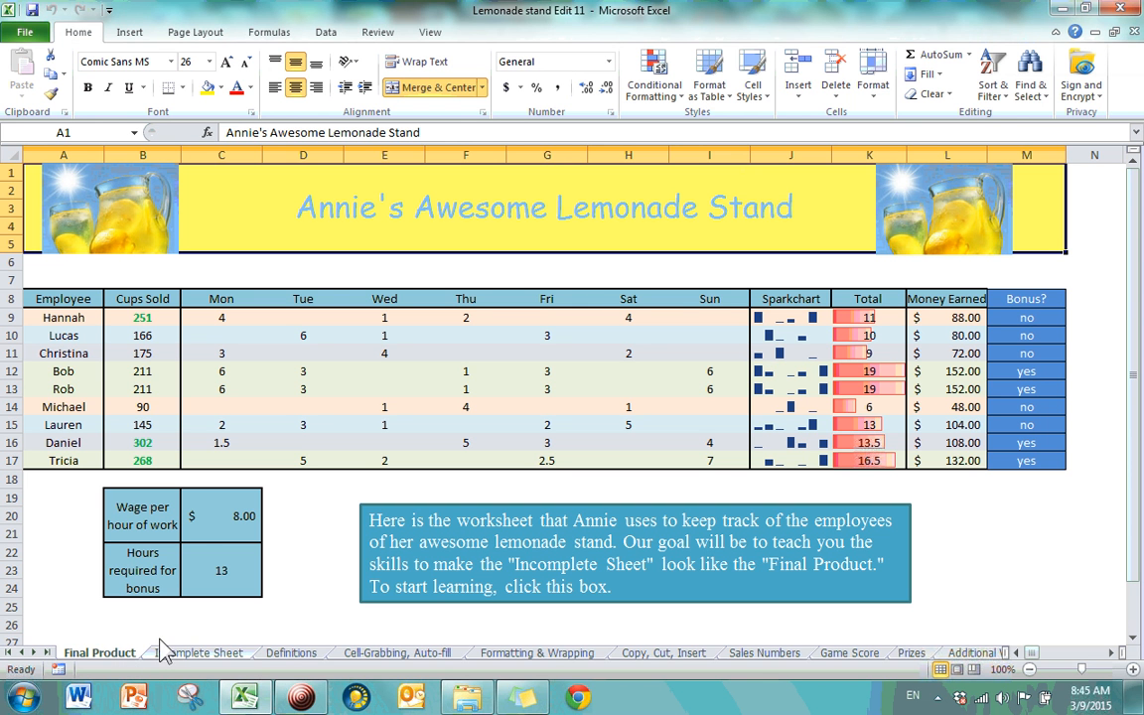
- Compare employee rows 12 and 13 on the Final Product sheet with the same rows on the Incomplete Sheet
left_click(81, 375)
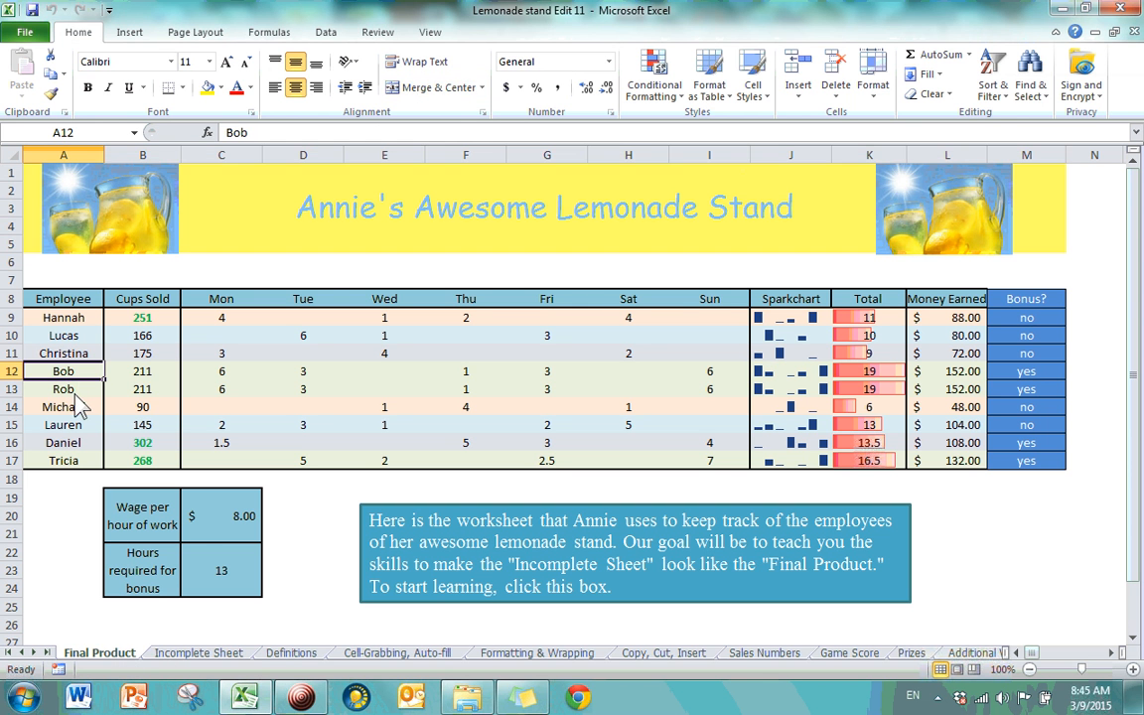
left_click(78, 390)
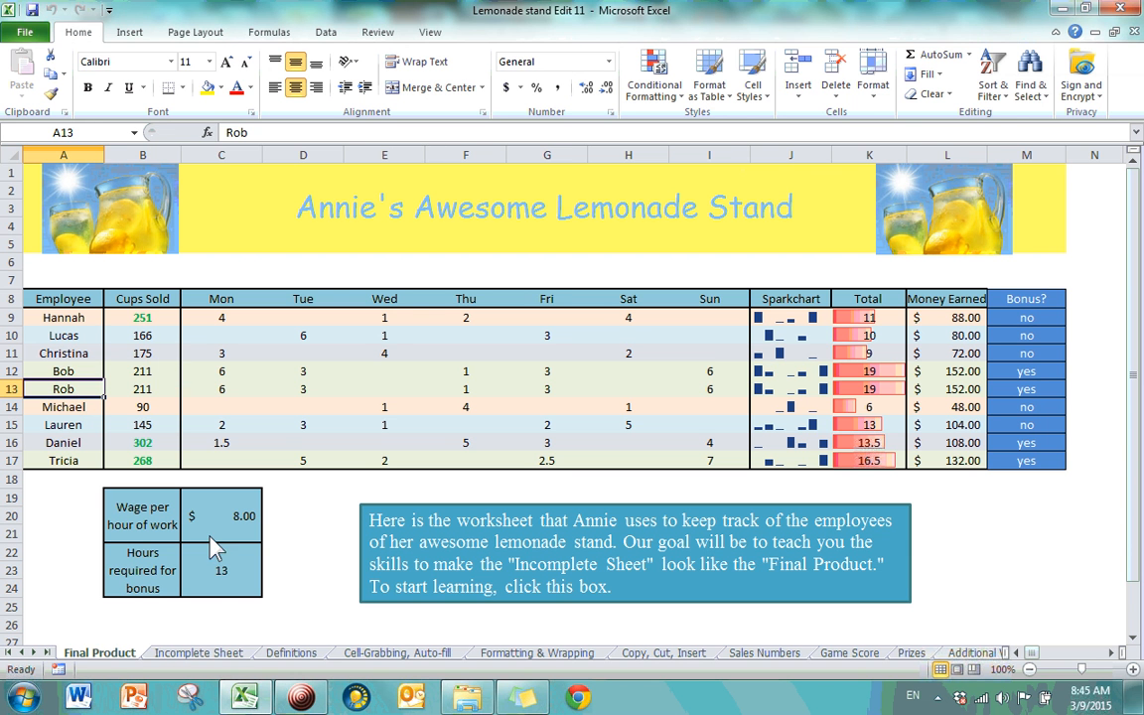
left_click(221, 372)
left_click(221, 390)
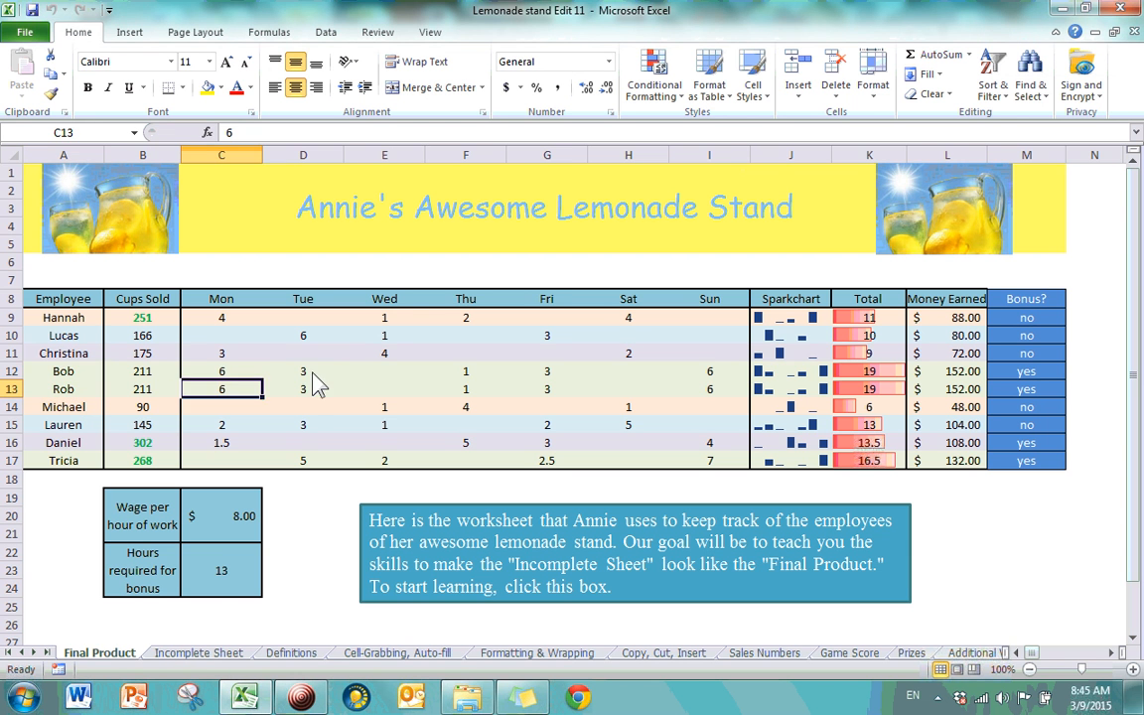
left_click(314, 373)
left_click(308, 390)
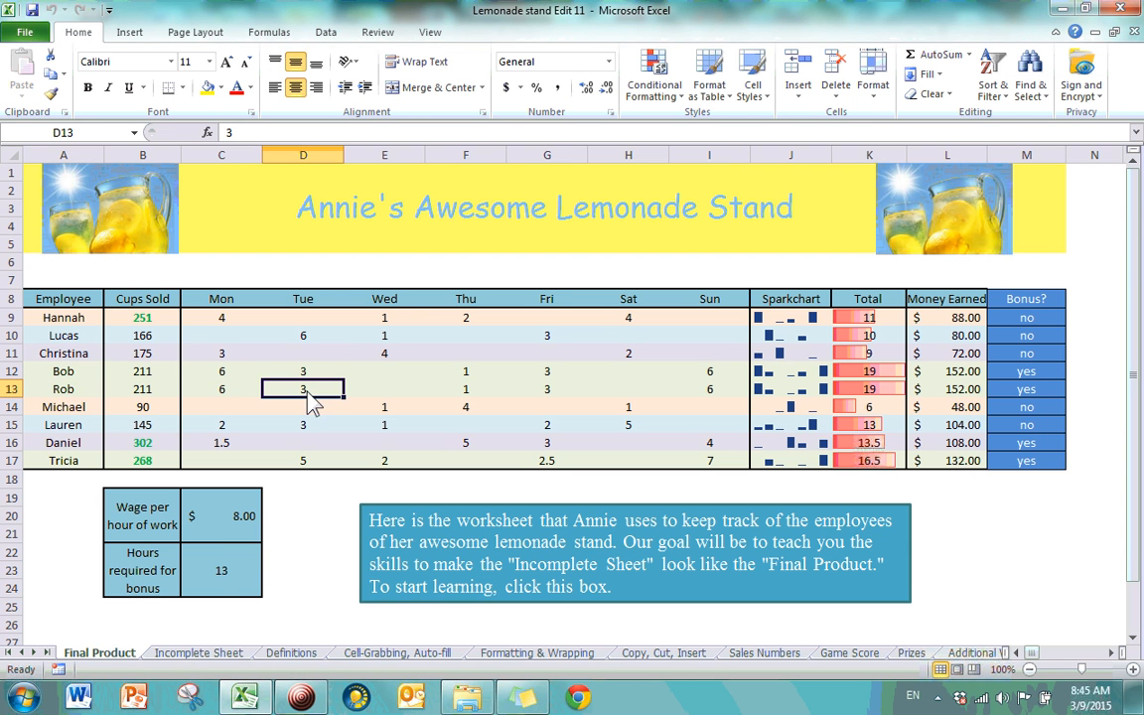
left_click(198, 653)
left_click(40, 371)
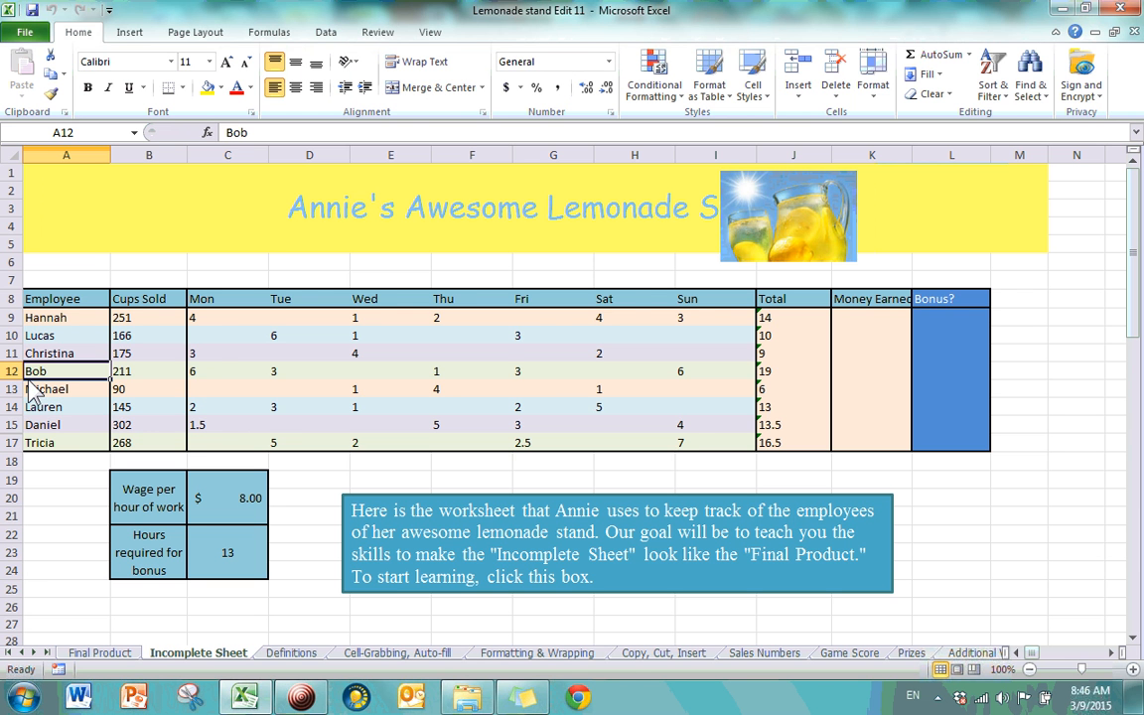
- Examine the columns from Sun to Total on the Final Product sheet
left_click(114, 653)
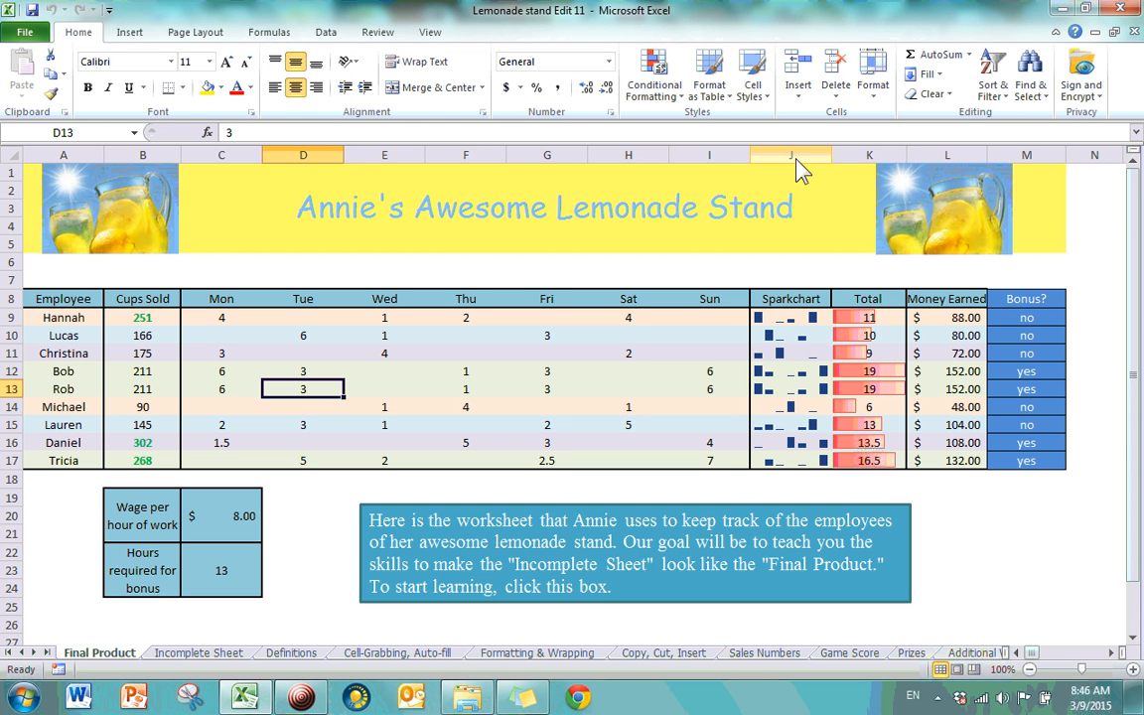
left_click(716, 297)
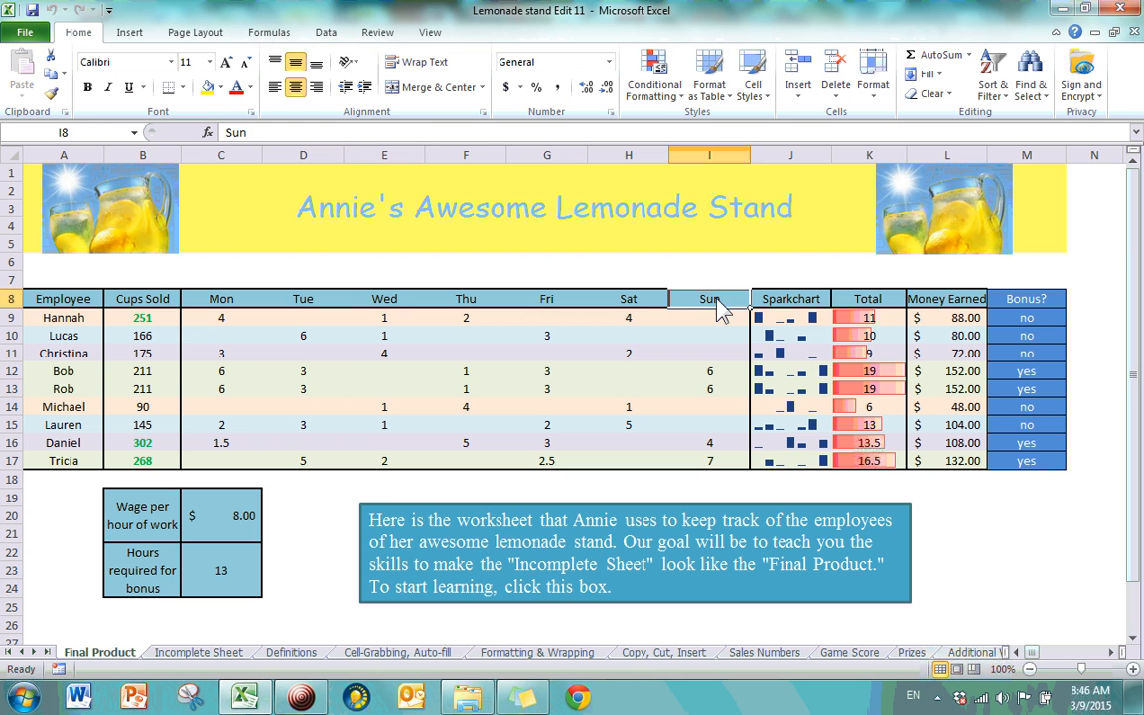
left_click(866, 304)
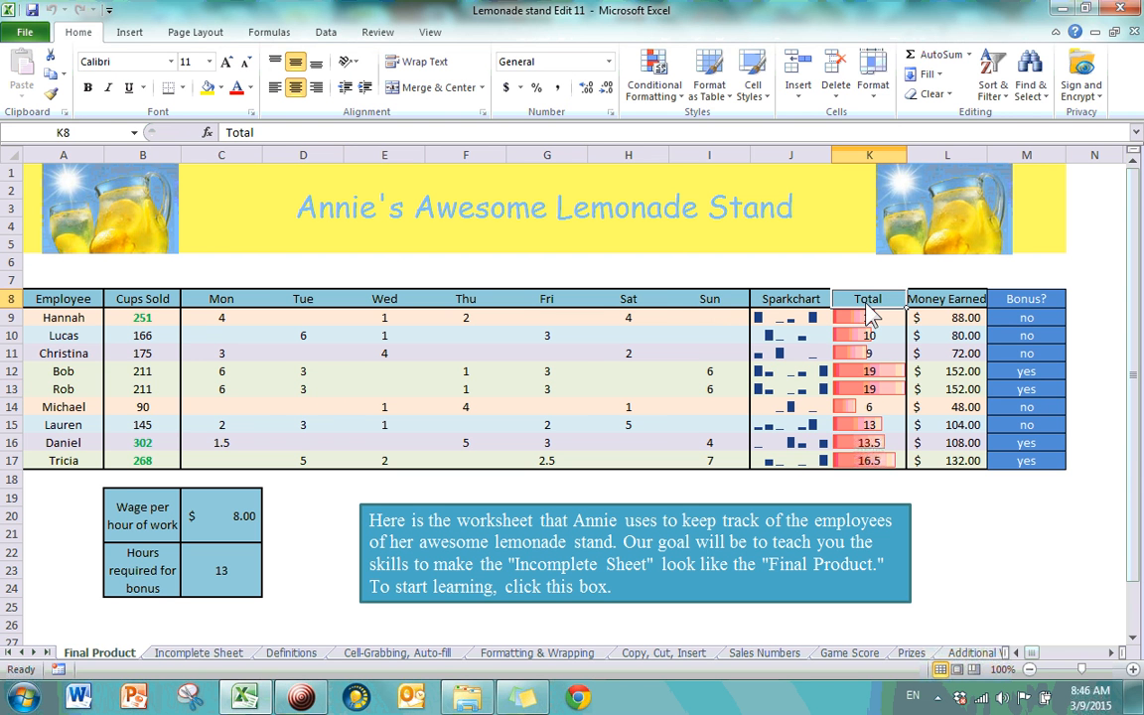
- On the Incomplete Sheet, insert a new sheet row above the employee in row 13
left_click(211, 652)
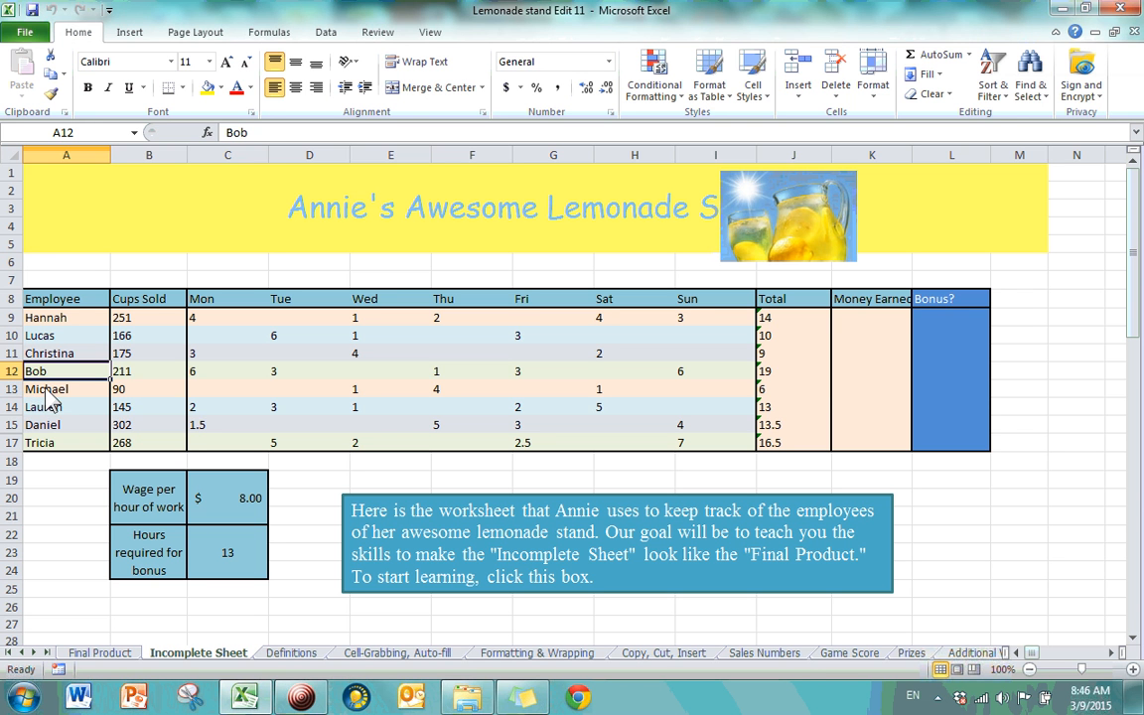
left_click(13, 390)
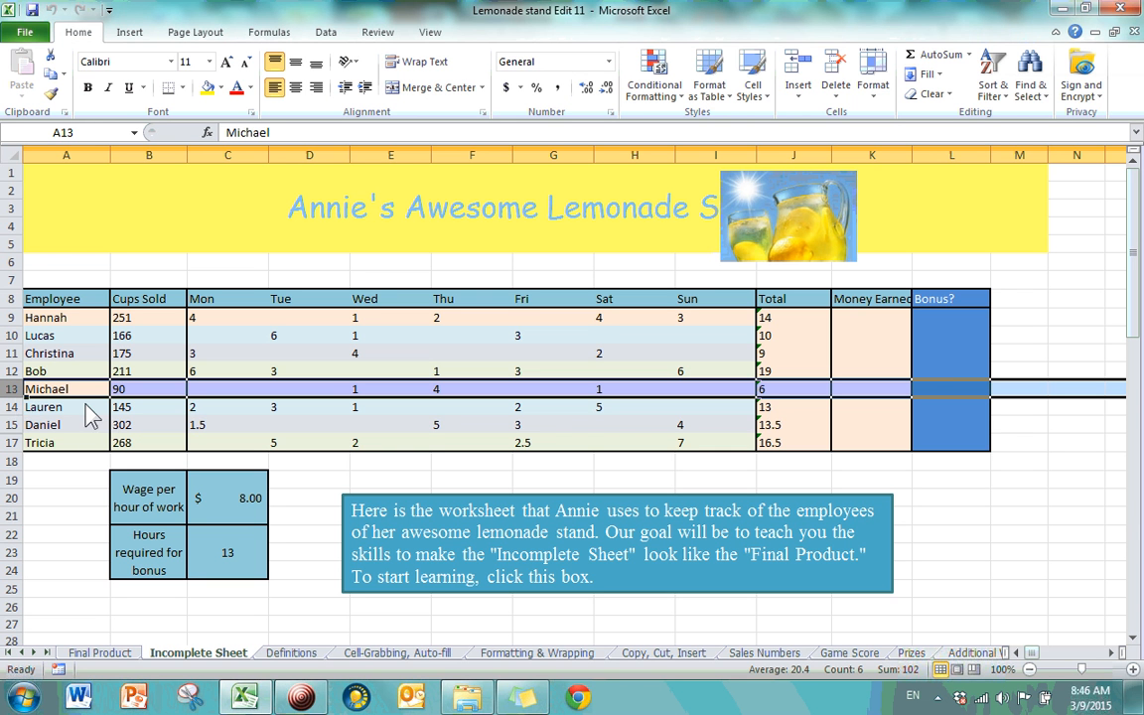
left_click(22, 390)
left_click(233, 391)
left_click(88, 389)
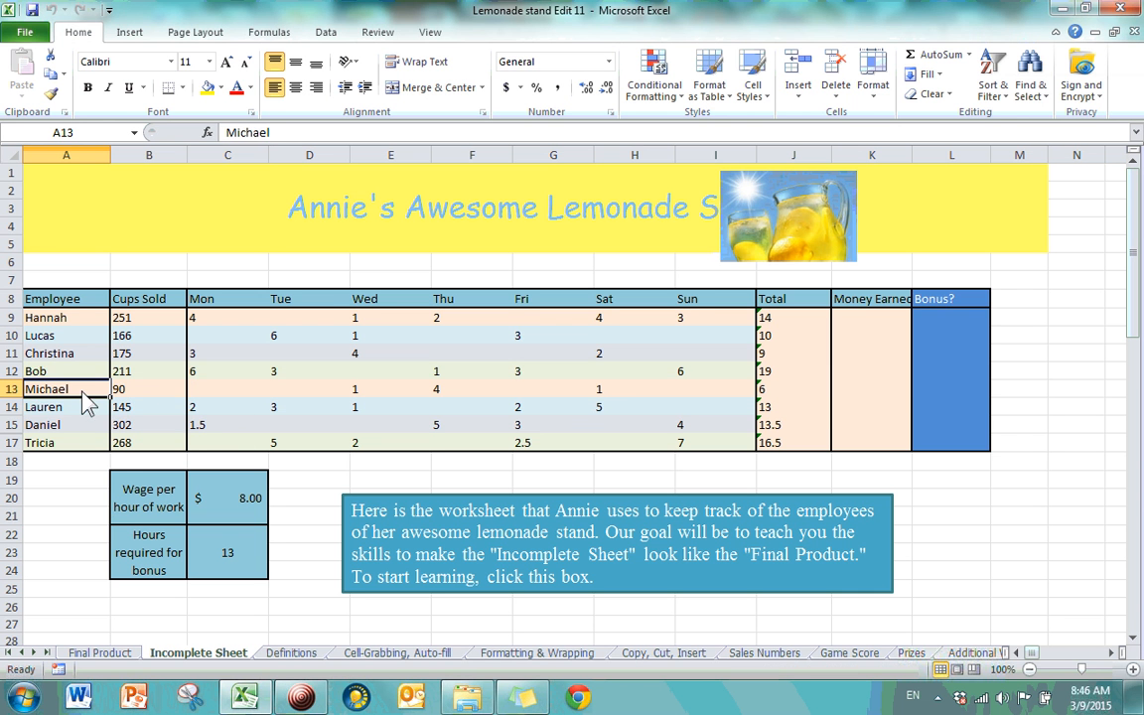
left_click(410, 392)
left_click(81, 390)
left_click(800, 96)
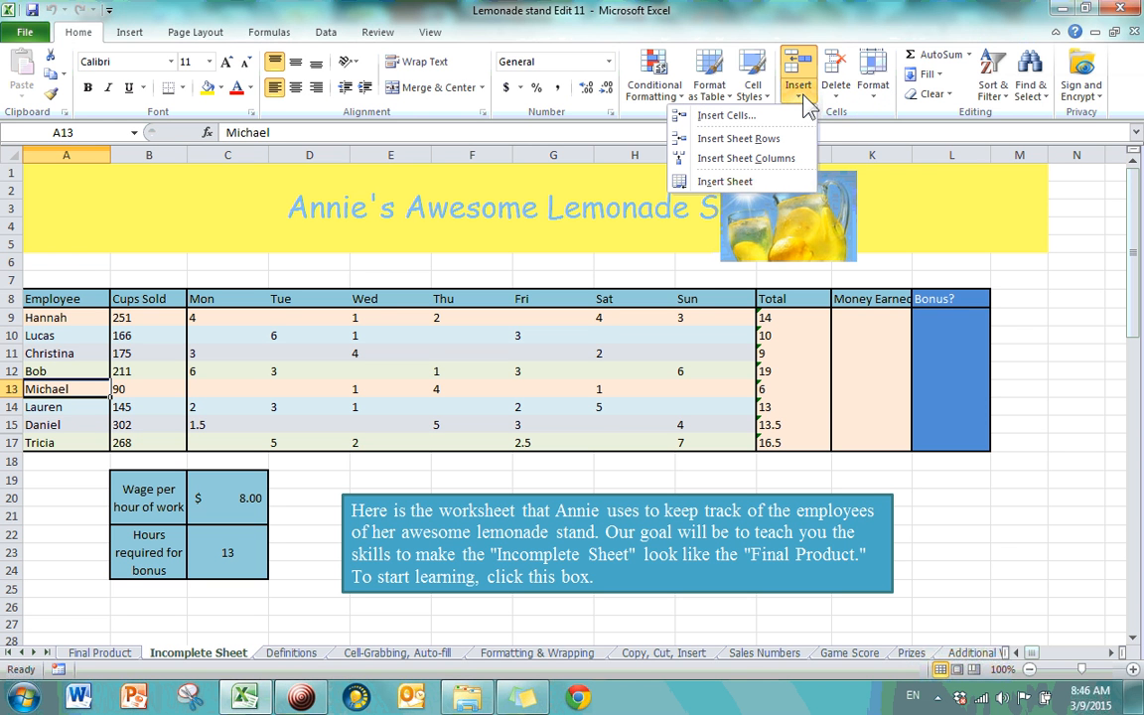
left_click(772, 139)
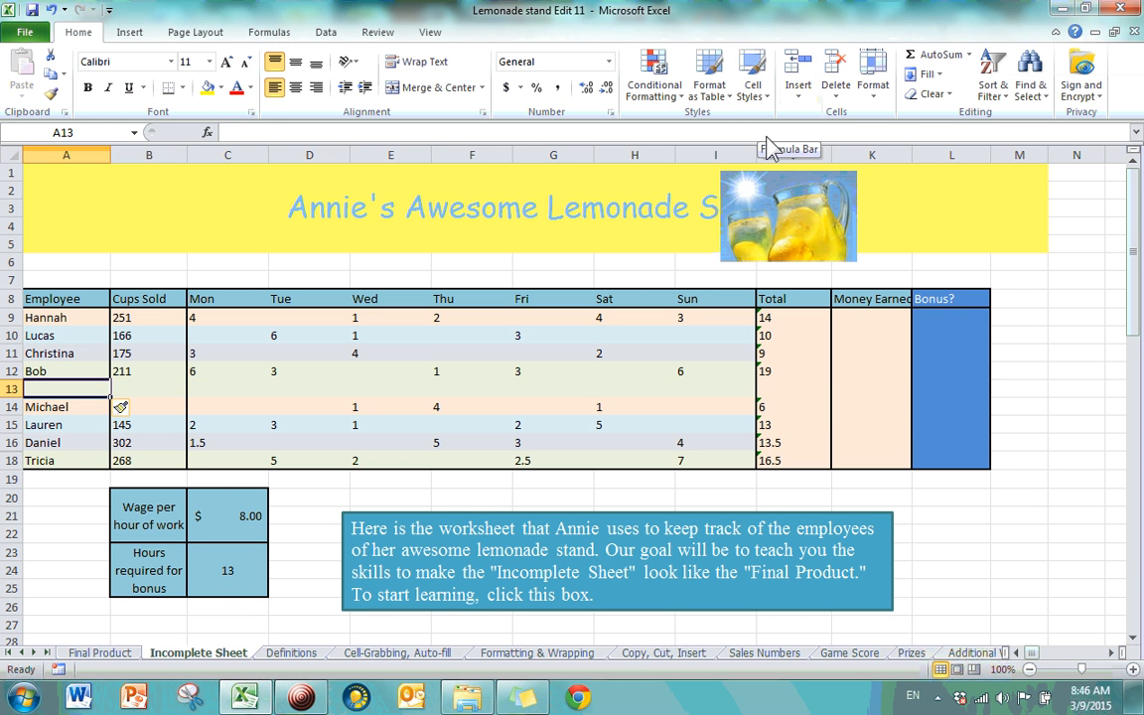
- Format the inserted row 13 the same as the row below
left_click(149, 389)
left_click(541, 393)
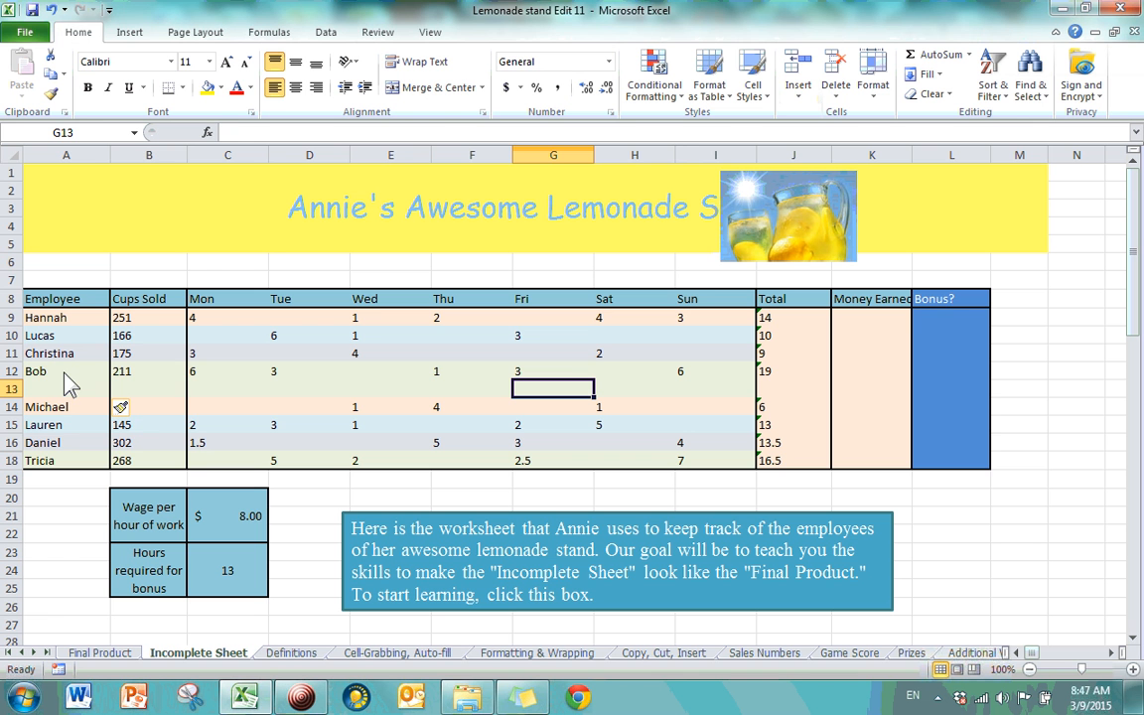
left_click(126, 411)
left_click(126, 410)
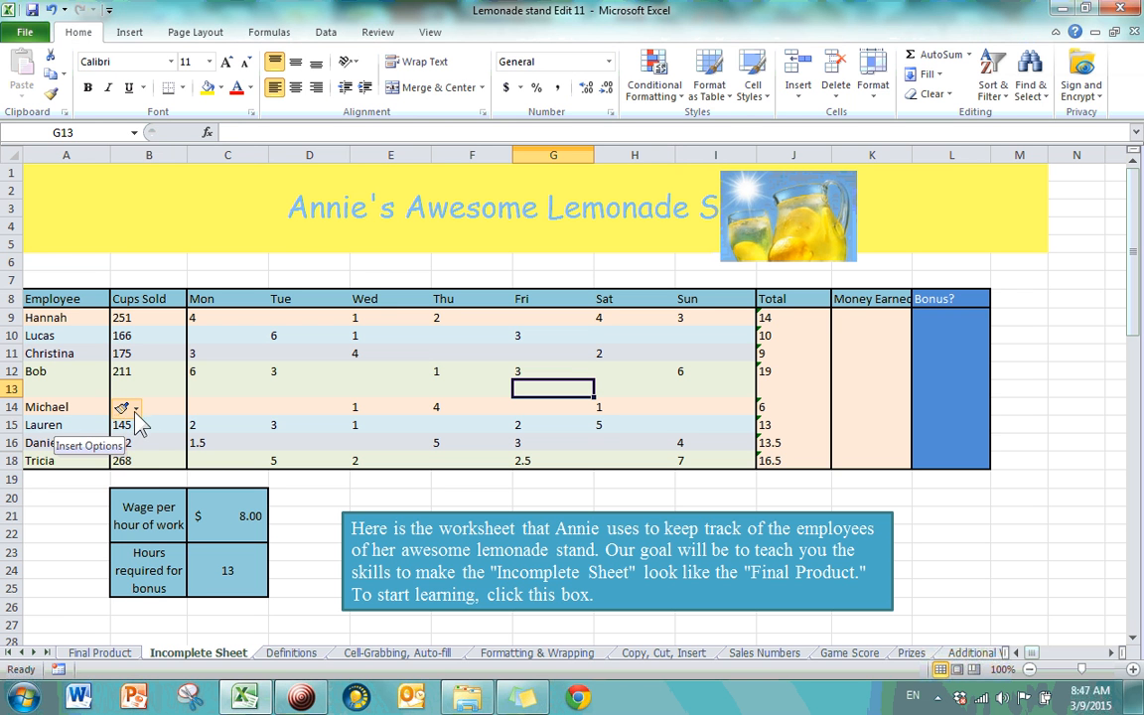
left_click(136, 413)
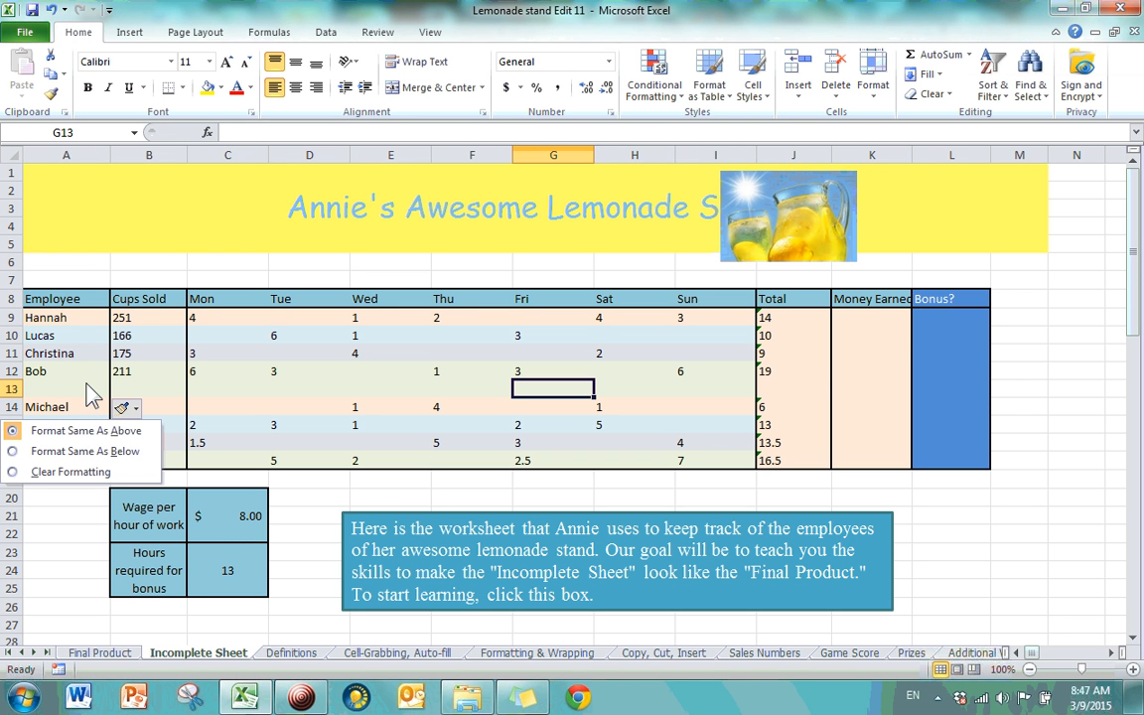
left_click(68, 455)
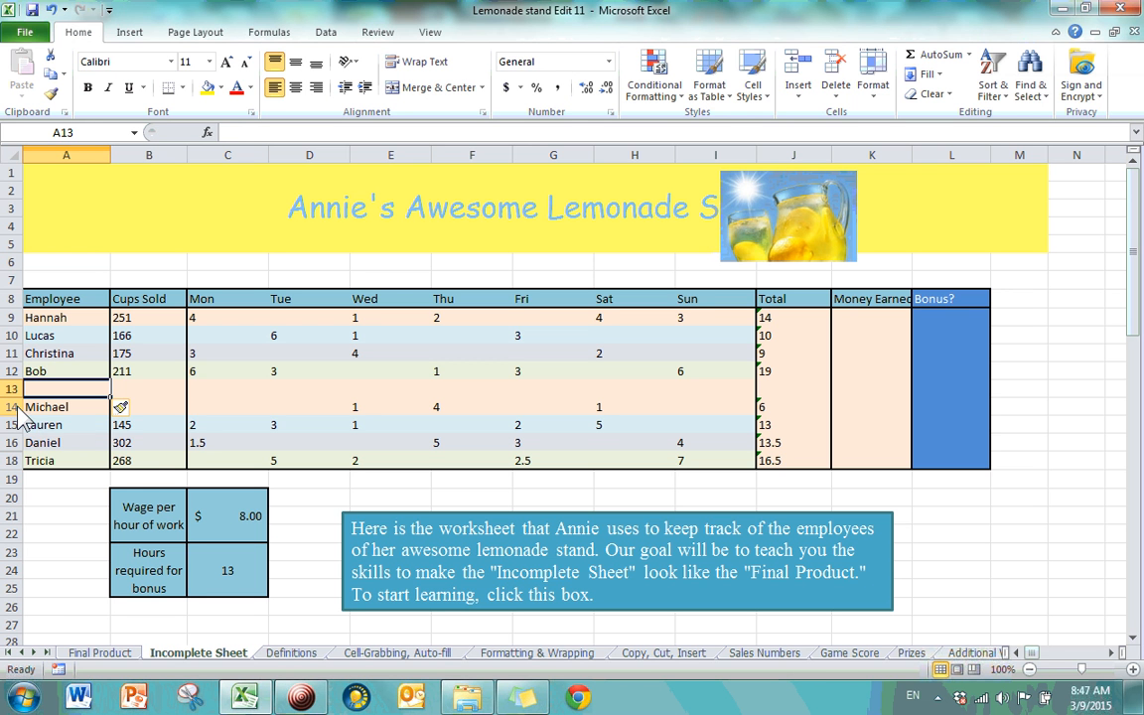
- Try clearing the inserted row's formatting, and set it back to Format Same As Above
left_click(134, 410)
left_click(99, 472)
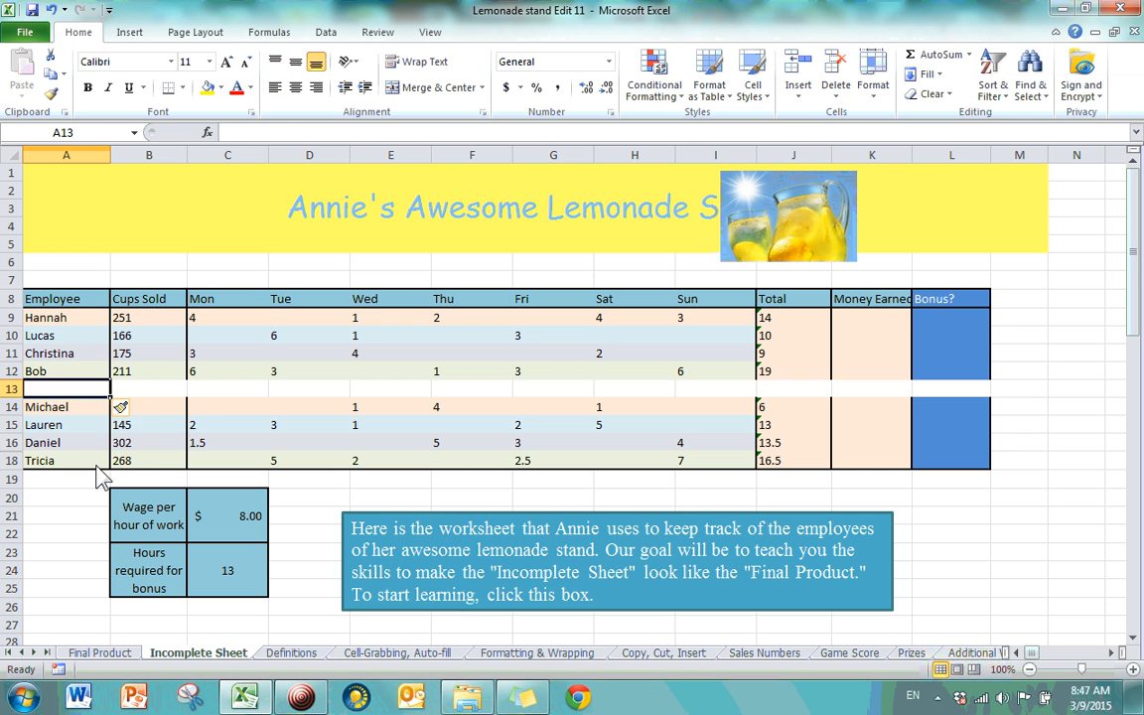
left_click(132, 410)
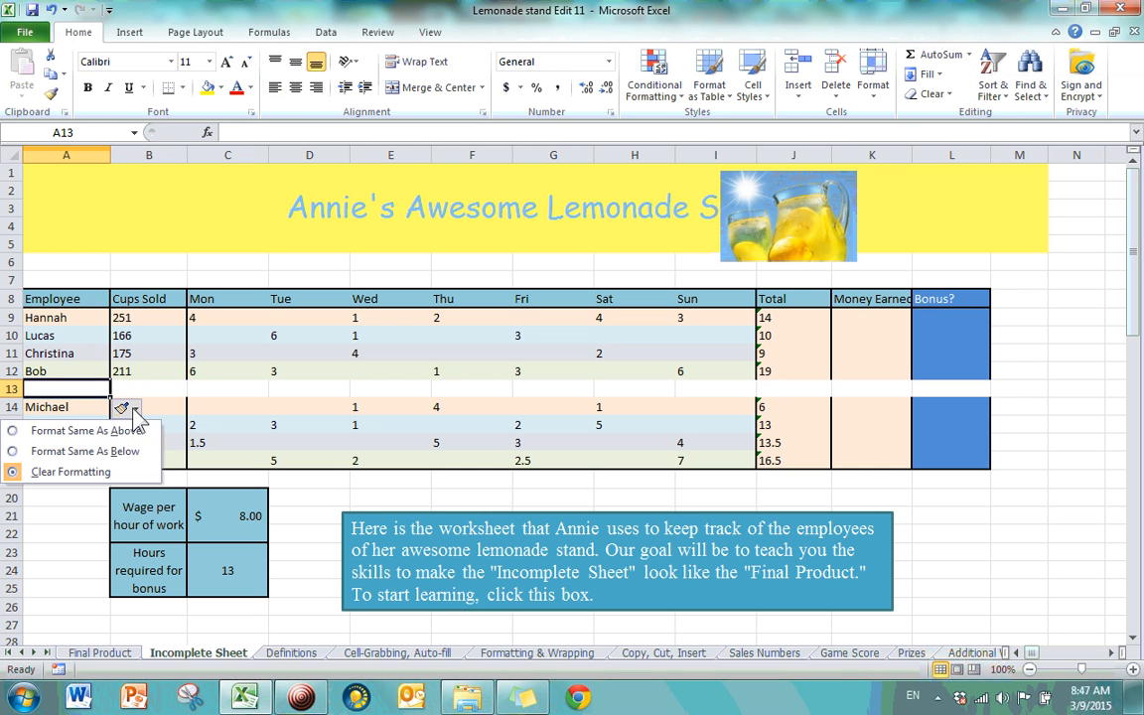
left_click(118, 429)
- Enter the missing employee's name in cell A13 of the inserted row
left_click(75, 373)
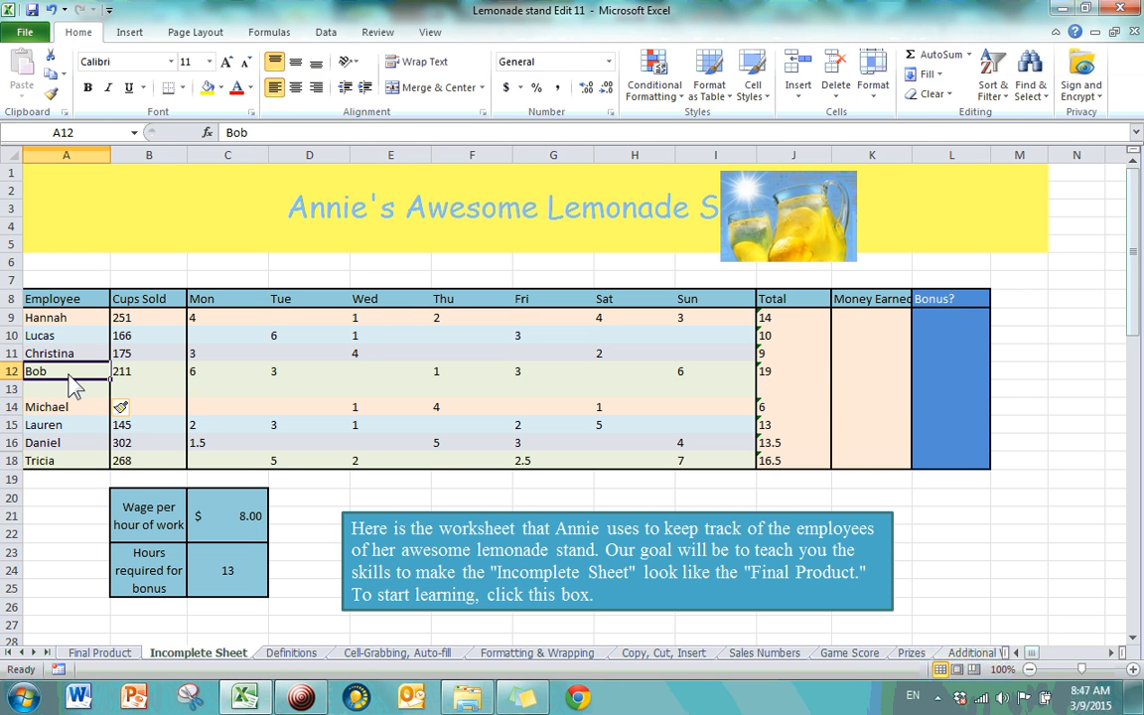
left_click(65, 386)
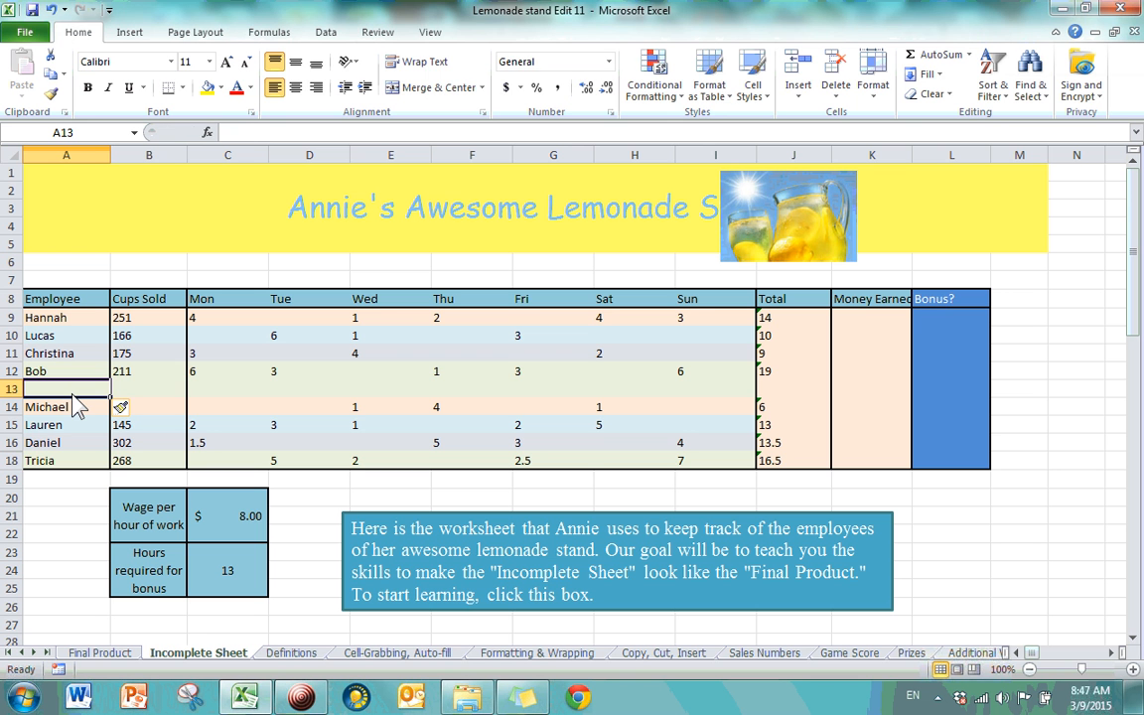
type("Rob")
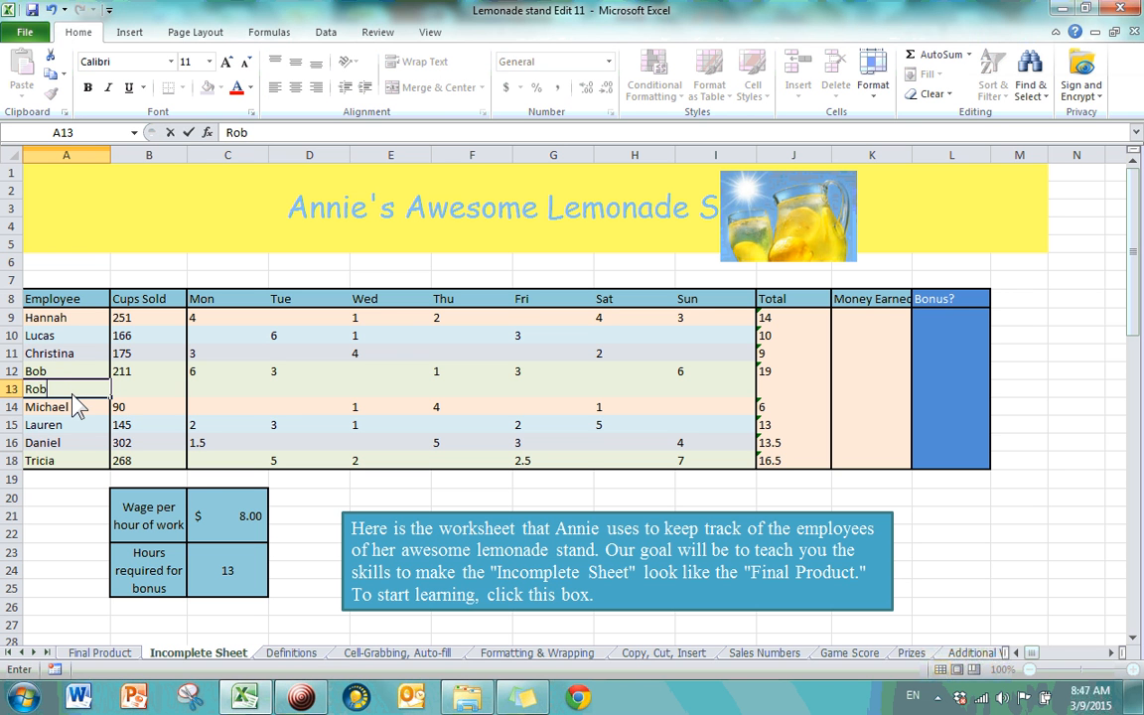
key("Tab")
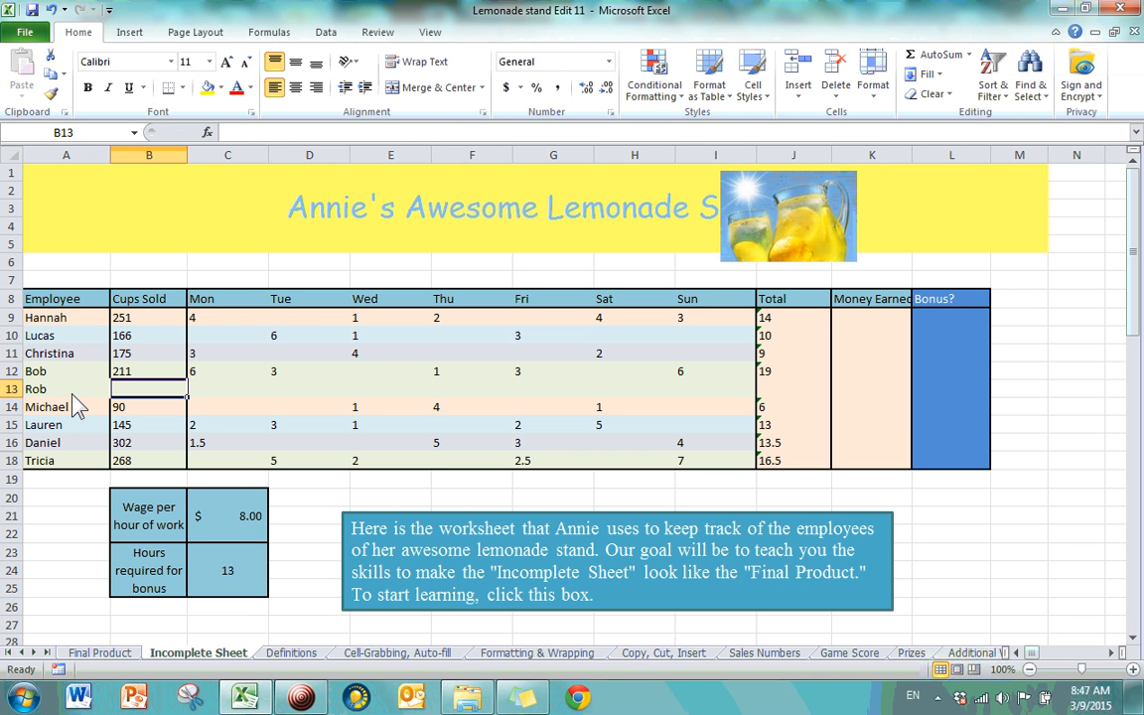
left_click(62, 393)
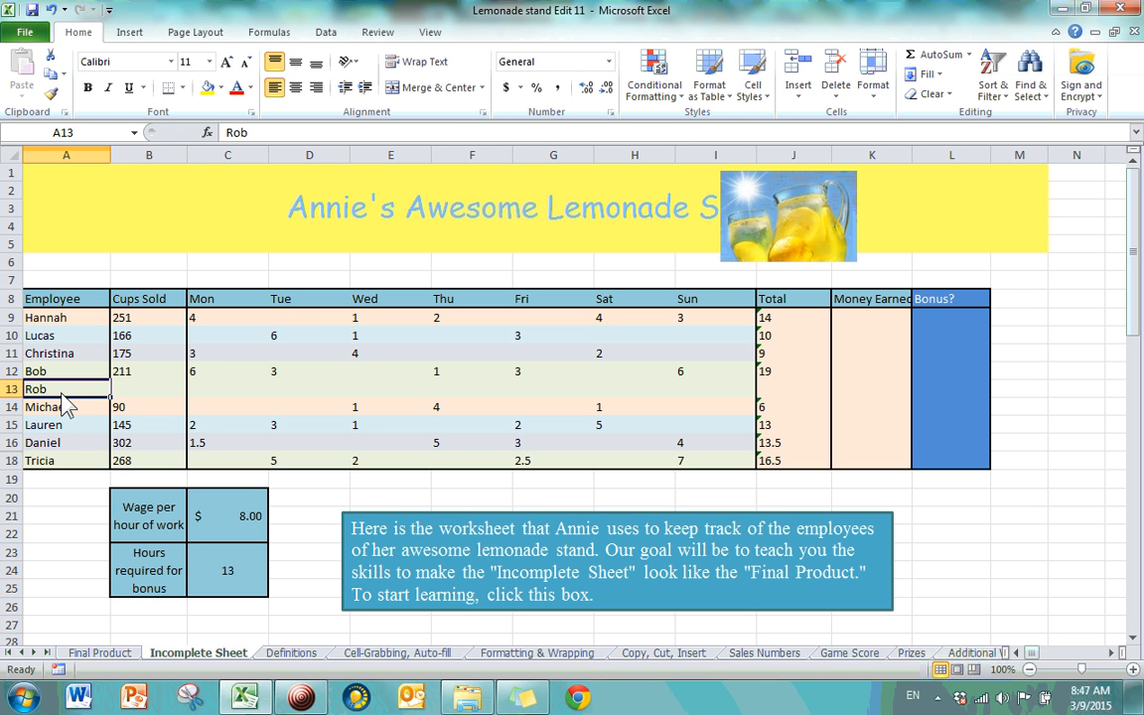
- Auto-fill the row 12 entries from Cups Sold through Total (B12:J12) down into row 13
left_click(125, 392)
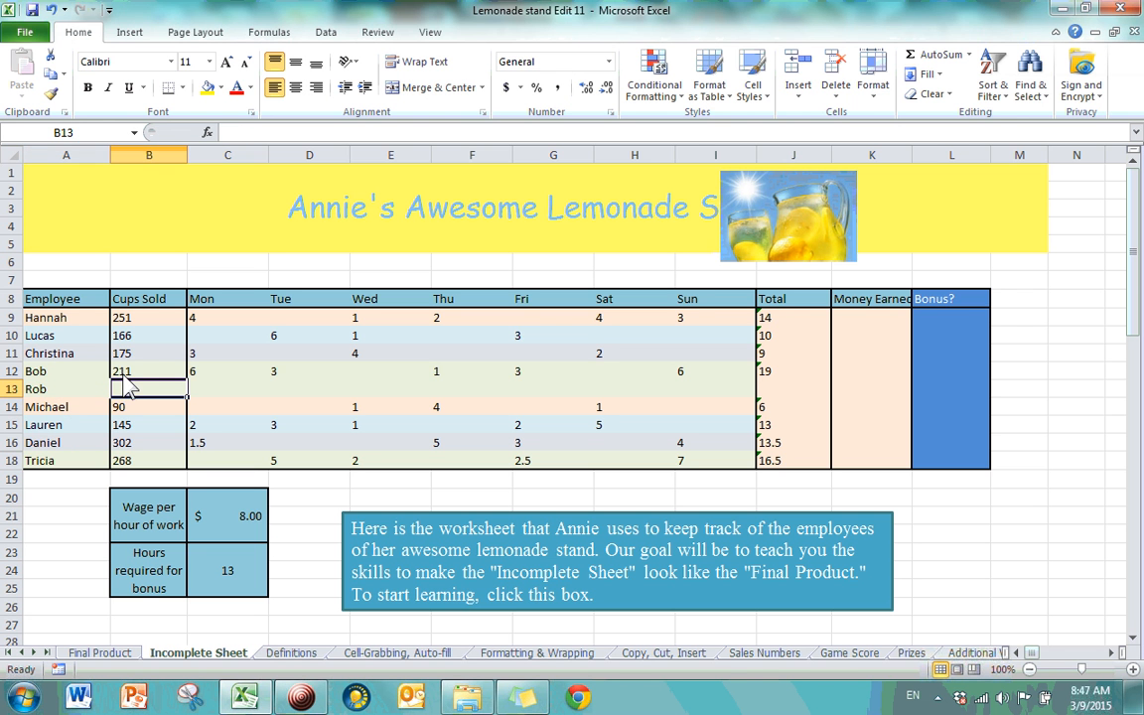
left_click_drag(120, 370, 696, 382)
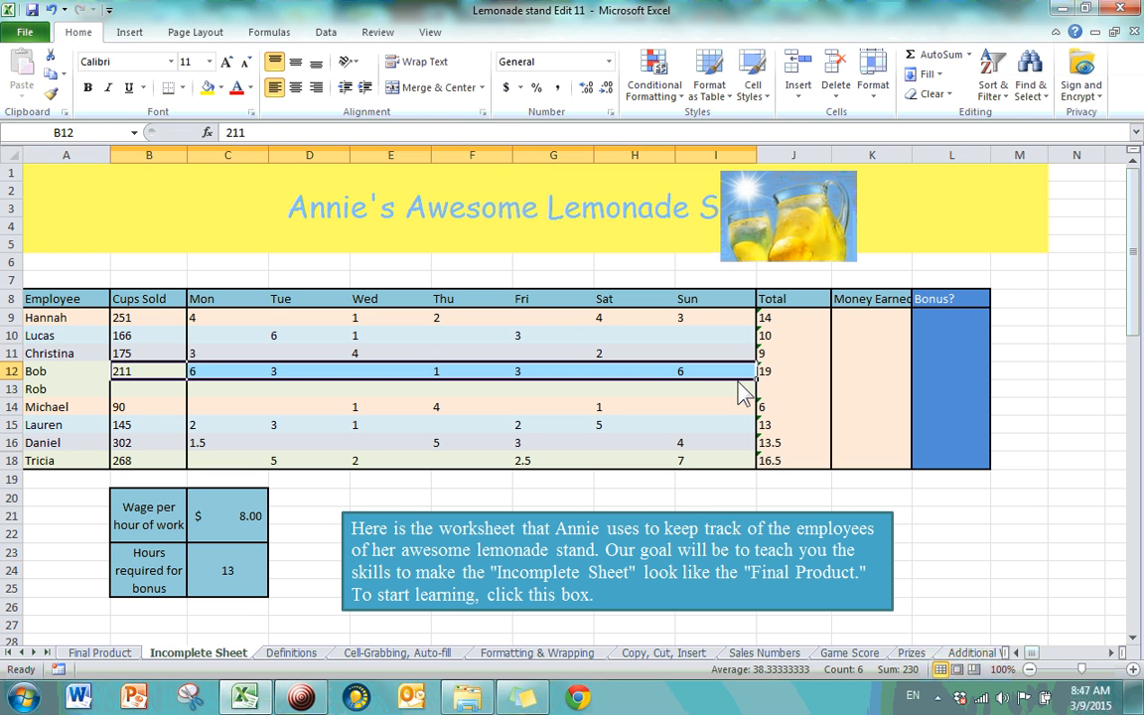
left_click(130, 377)
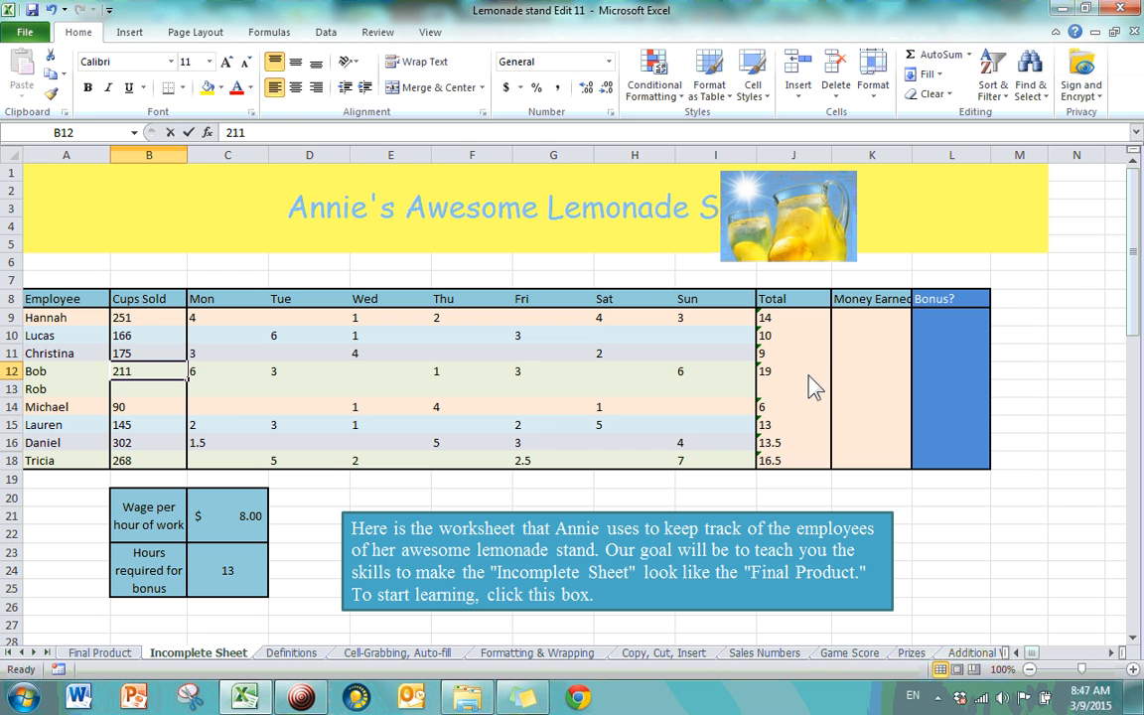
left_click(496, 442)
left_click_drag(164, 373, 840, 396)
left_click(660, 393)
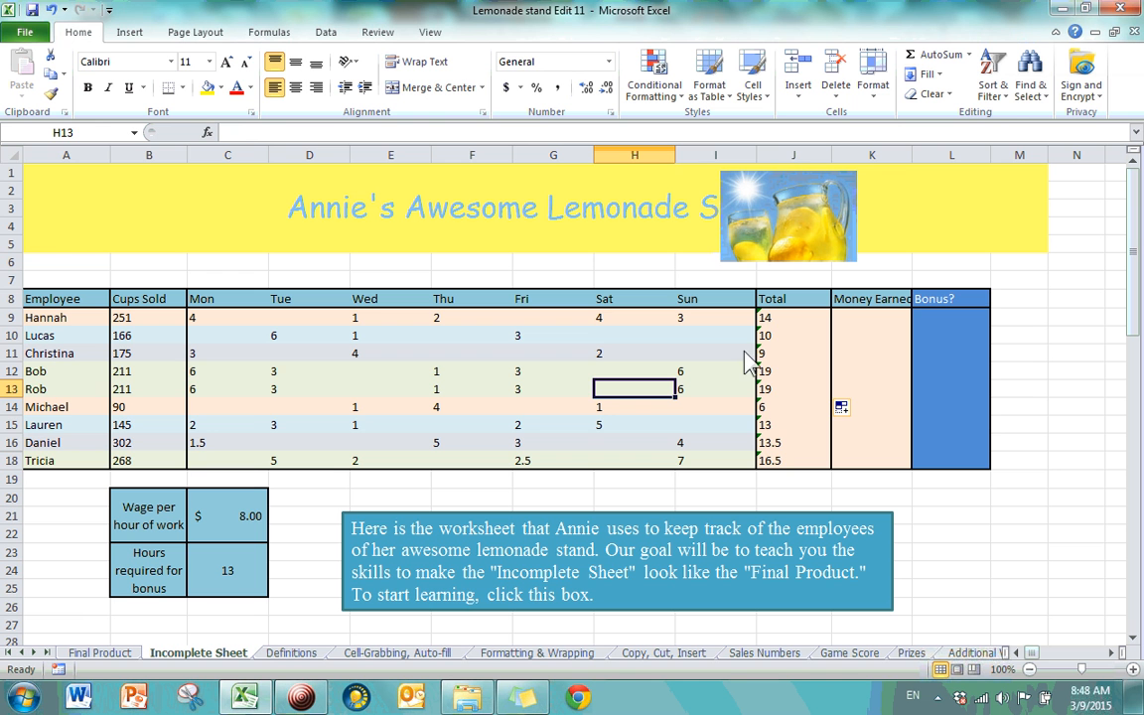
- Insert a new sheet column between the Sun and Total columns
left_click(785, 157)
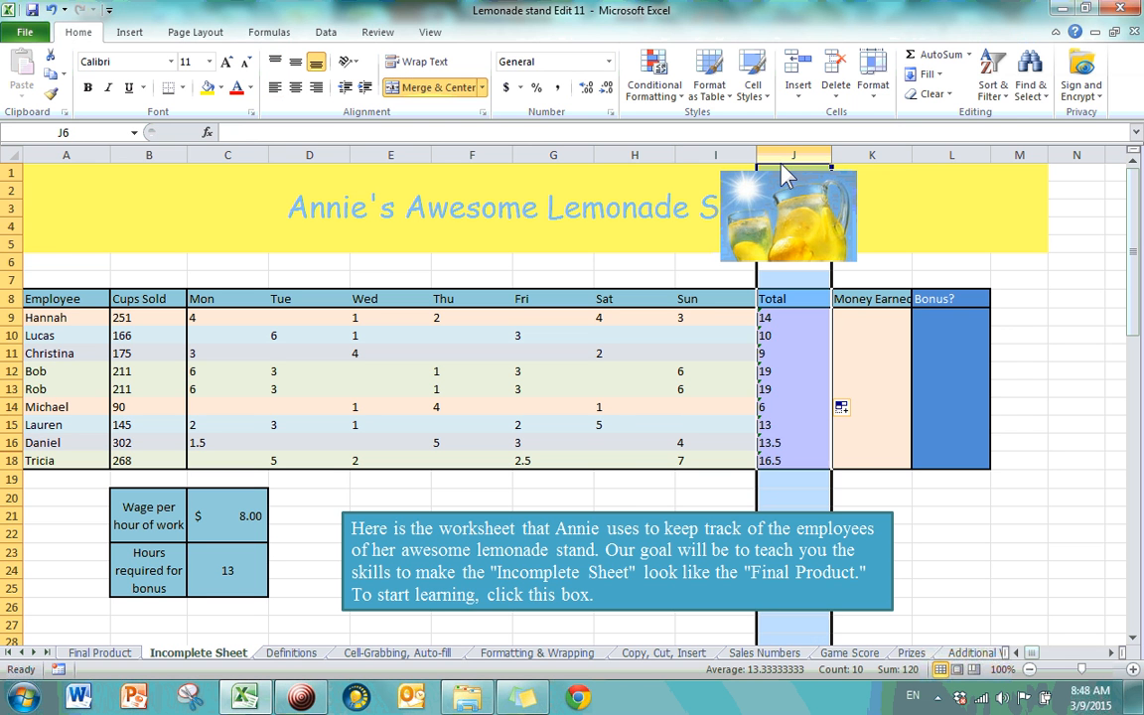
left_click(776, 359)
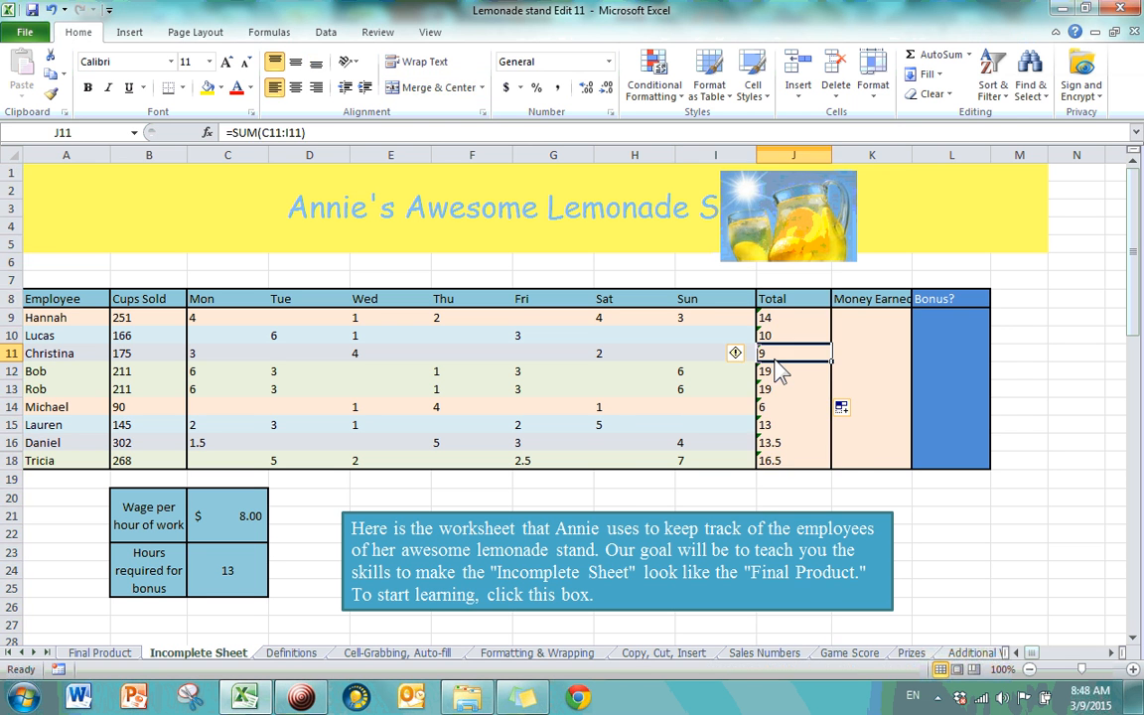
left_click(798, 92)
left_click(784, 161)
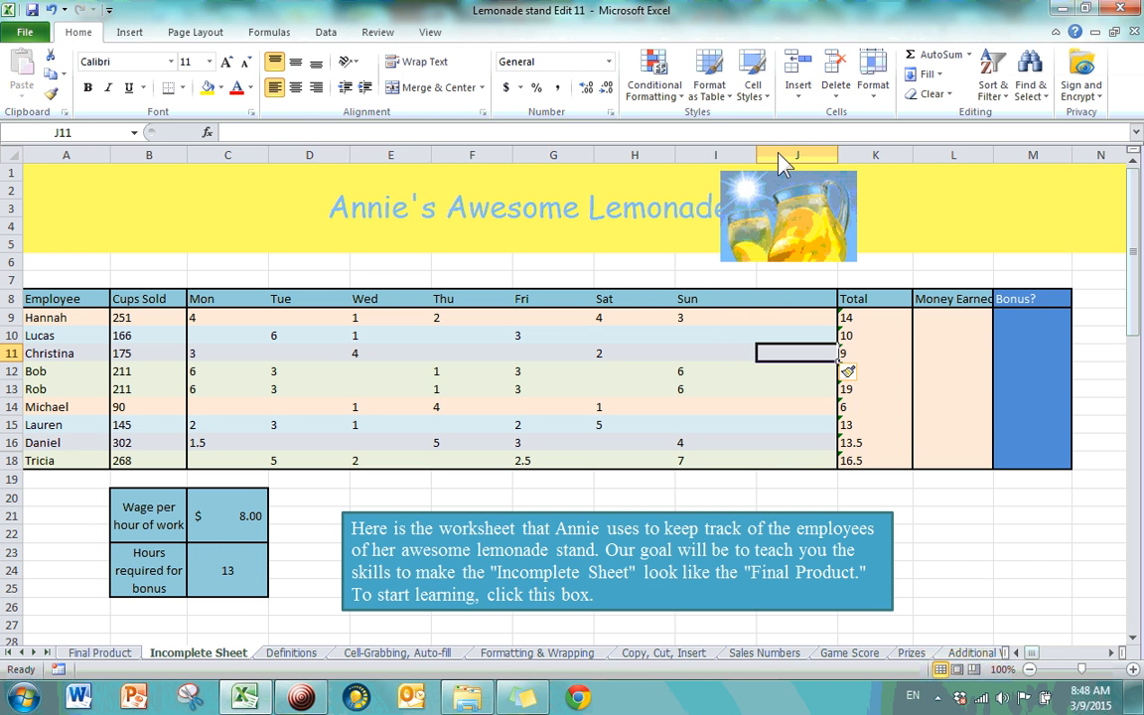
- Apply Format Same As Right to the inserted column J and compare the table with the Final Product sheet
left_click(859, 375)
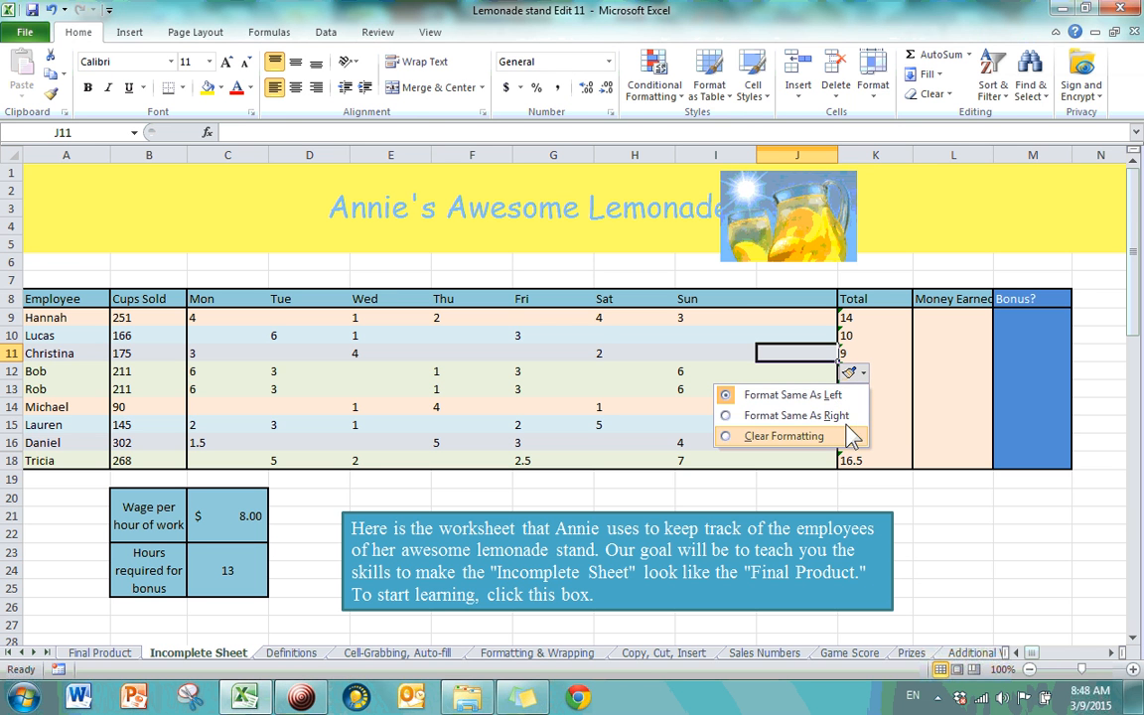
left_click(846, 417)
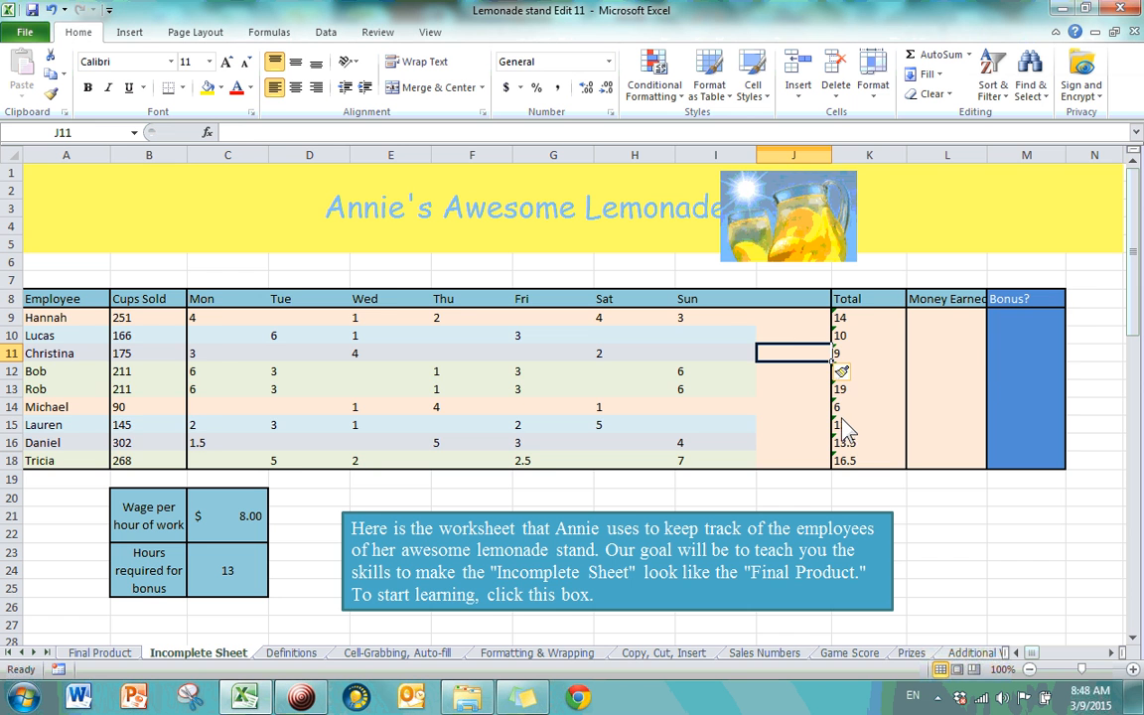
left_click(99, 652)
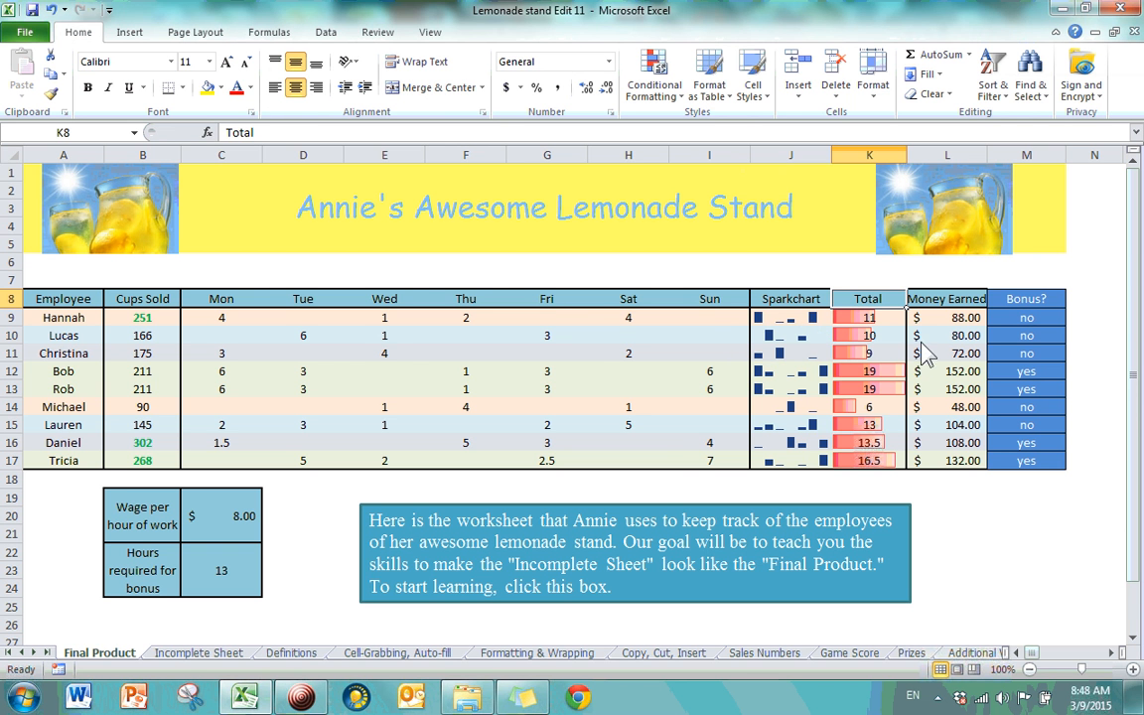
left_click(184, 656)
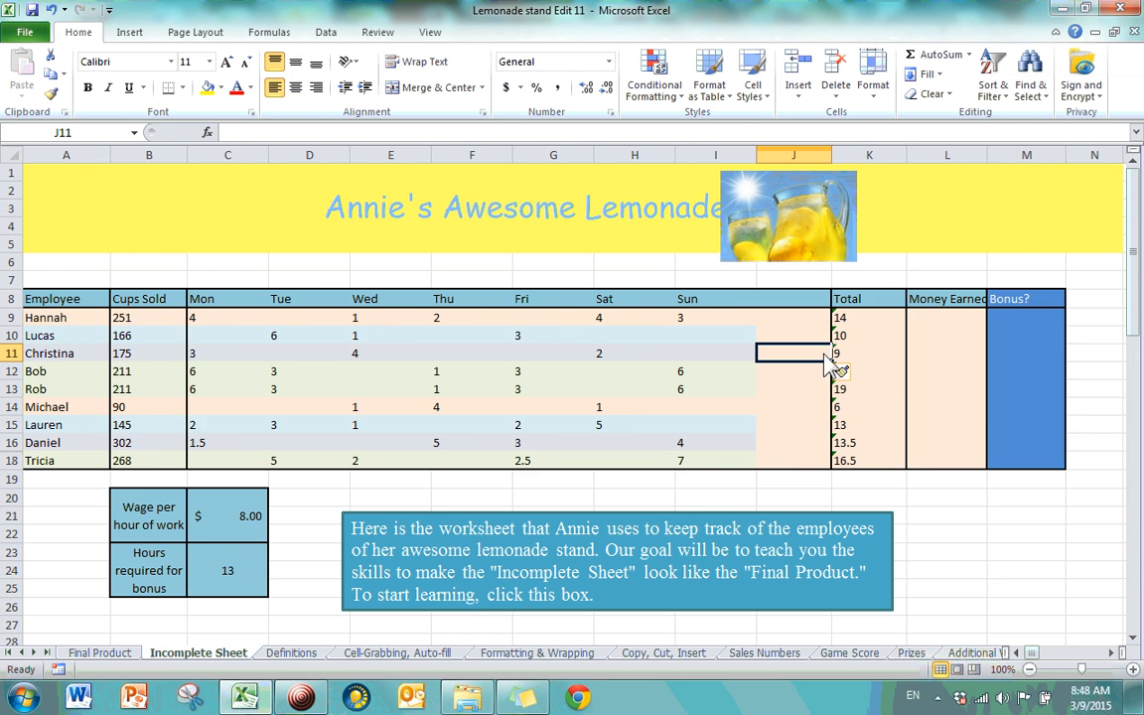
left_click(879, 373)
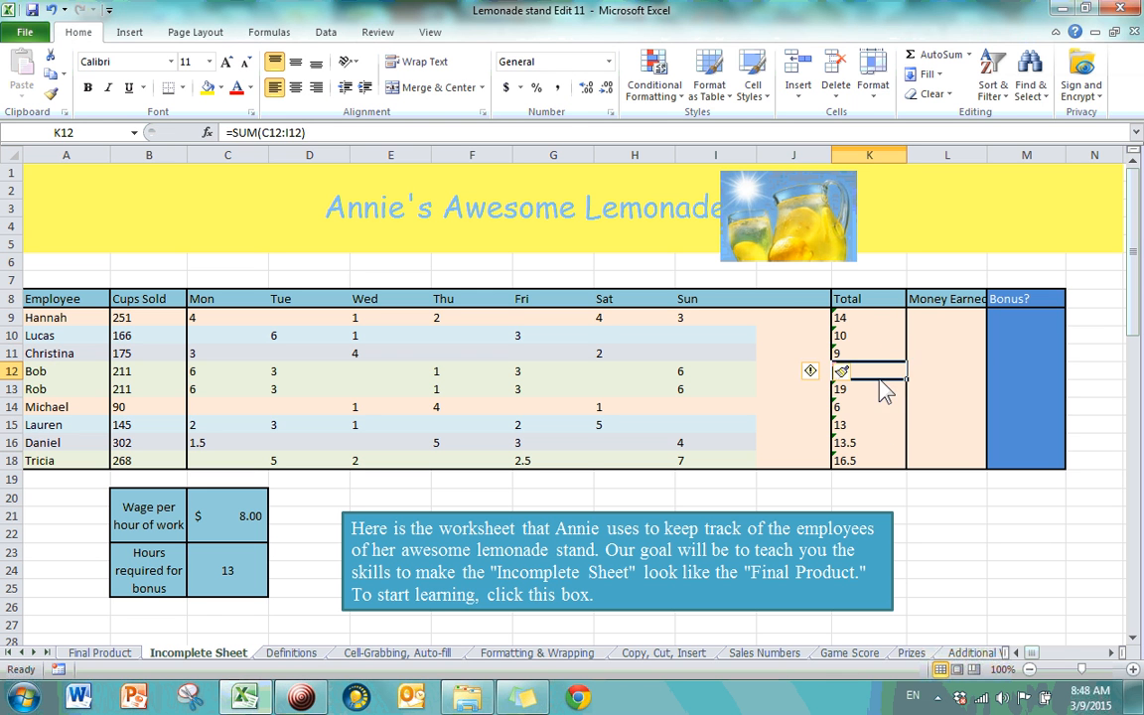
left_click(883, 444)
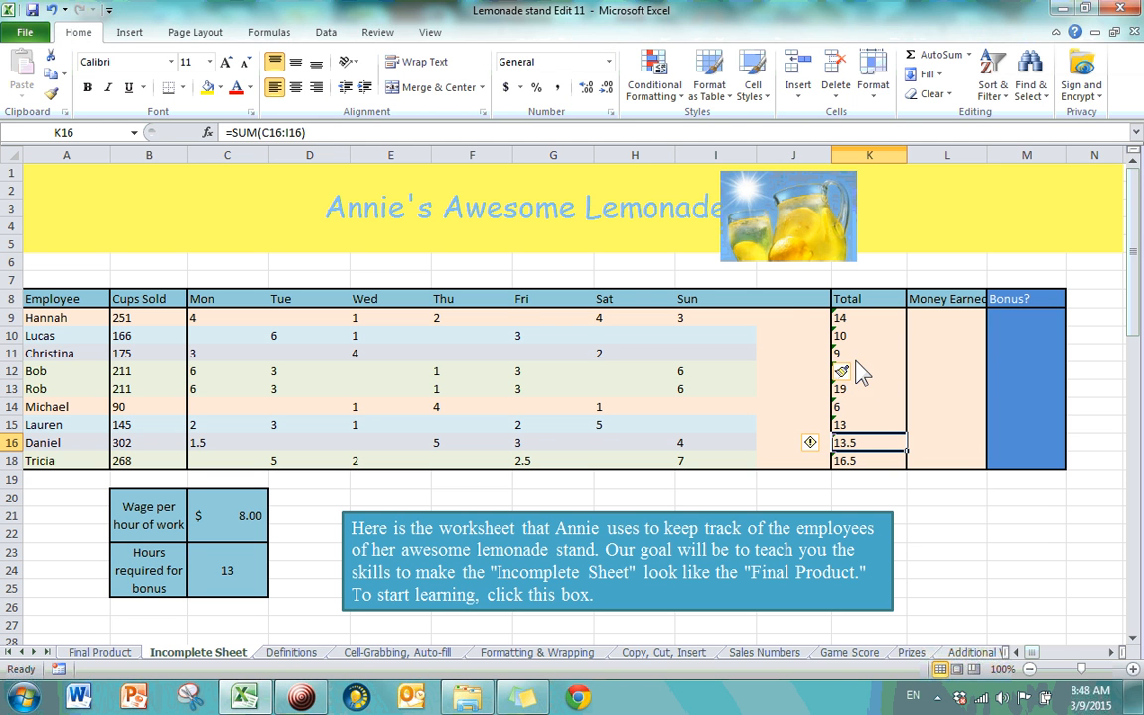
- Enter the heading "Sparkchart" in cell J8 of the inserted column
left_click(799, 302)
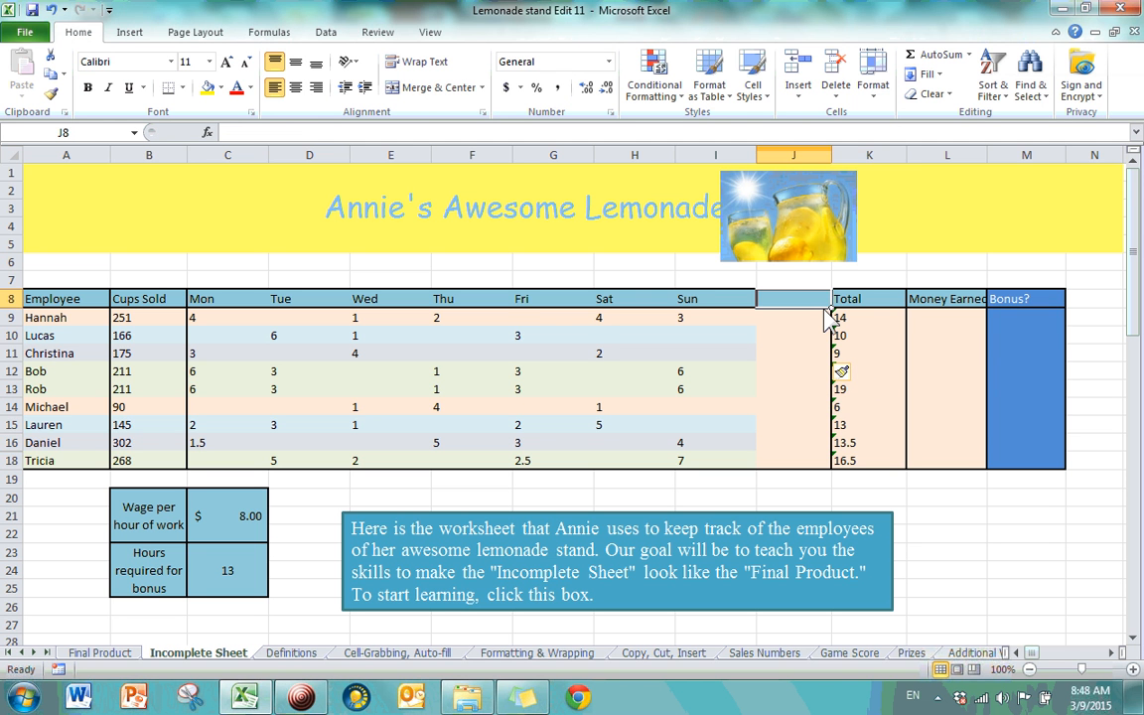
type("Spar")
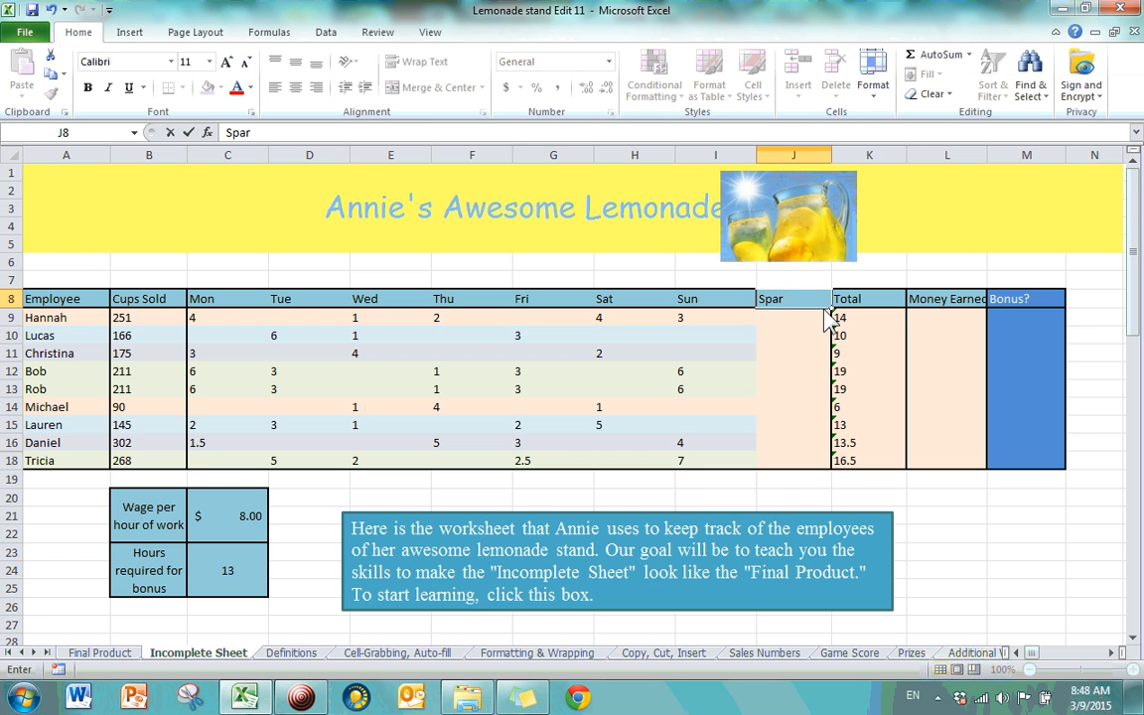
type("kchart")
key("Return")
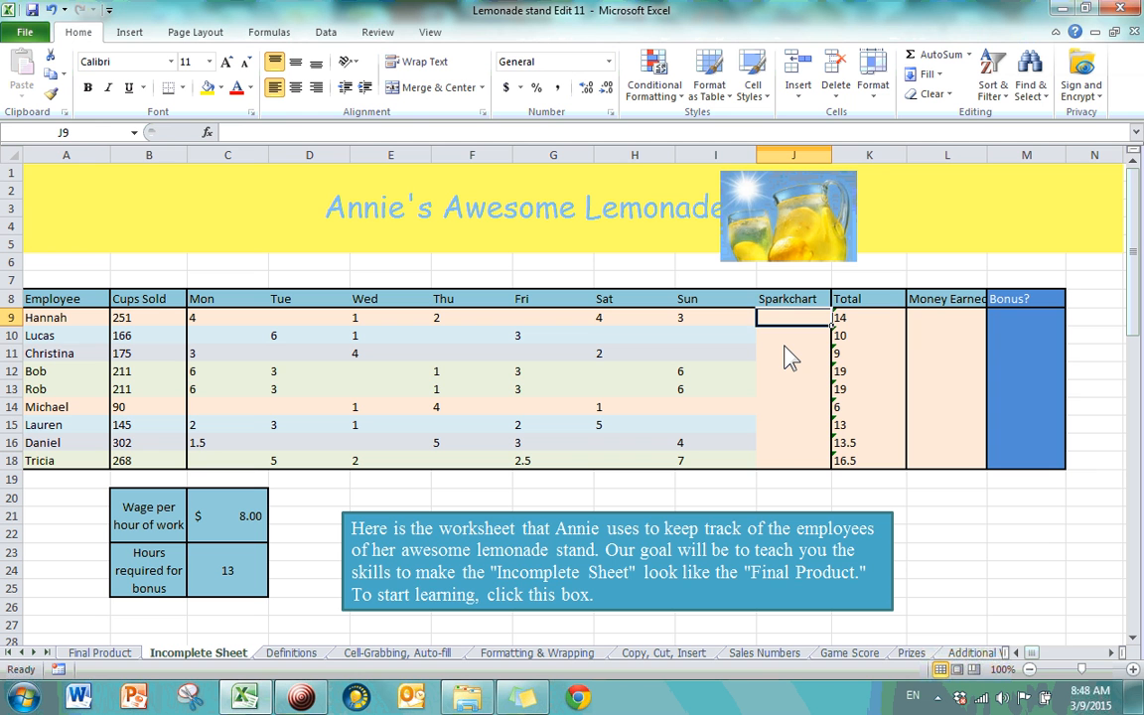
- Undo the Sparkchart heading, the inserted column, the auto-filled entries and the inserted employee row
key("ctrl+z")
key("ctrl+z")
key("ctrl+z")
key("ctrl+z")
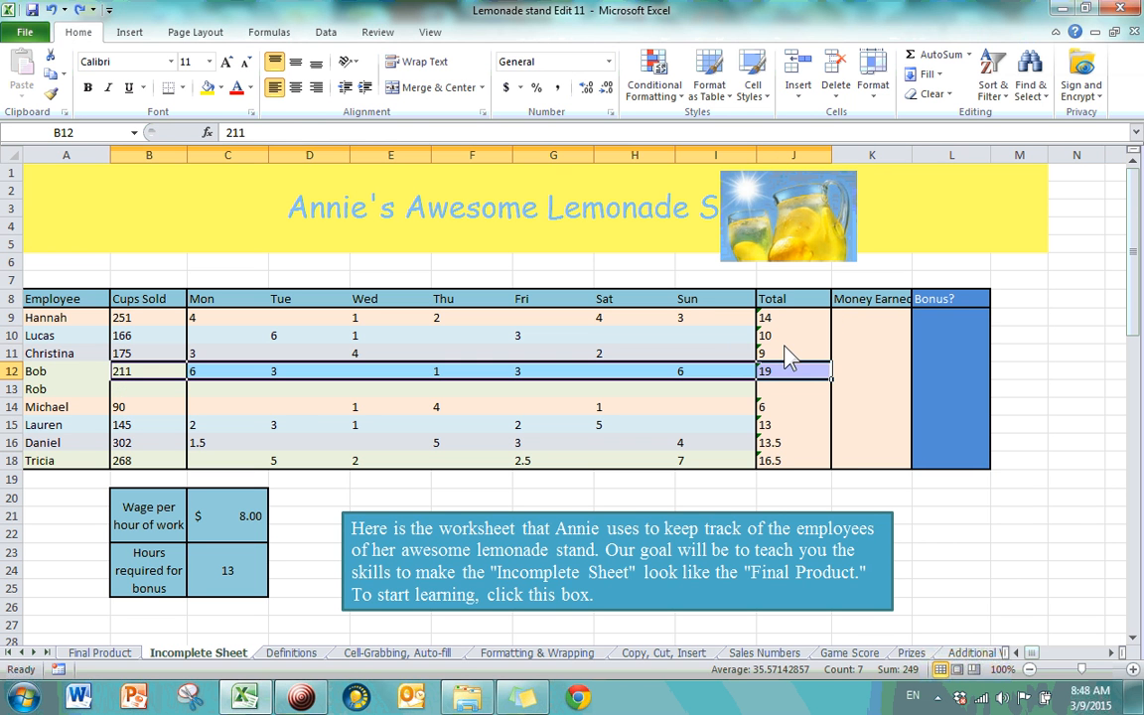
key("ctrl+z")
key("ctrl+z")
key("ctrl+z")
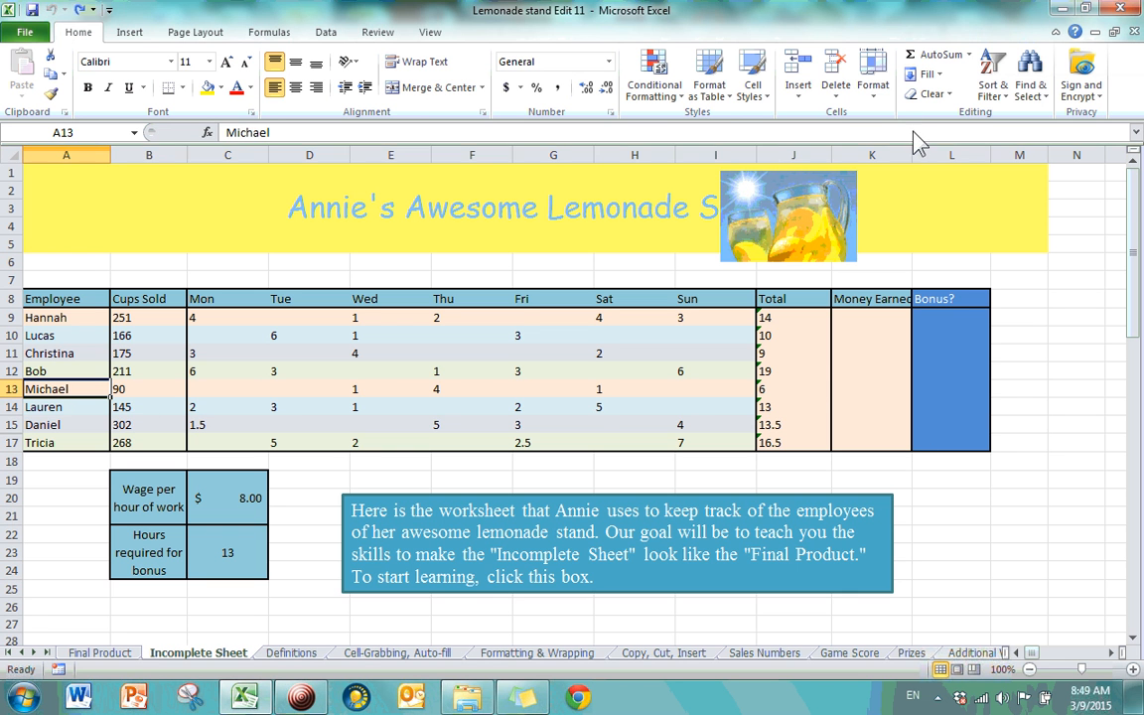
left_click(807, 95)
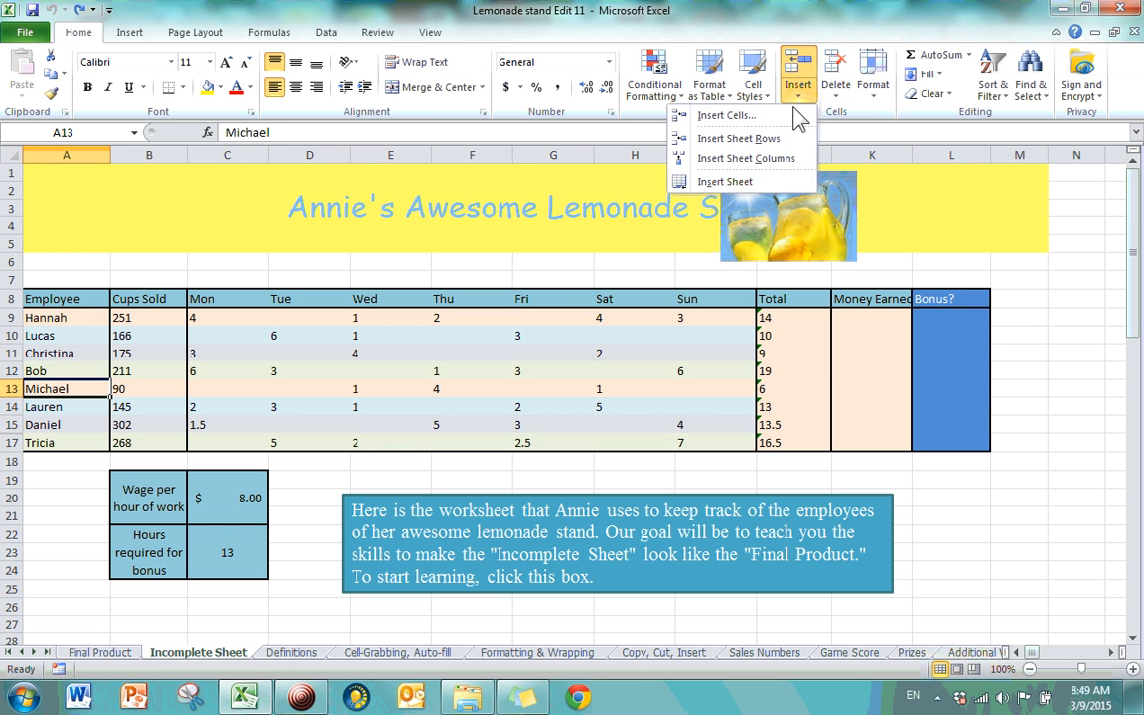
left_click(791, 118)
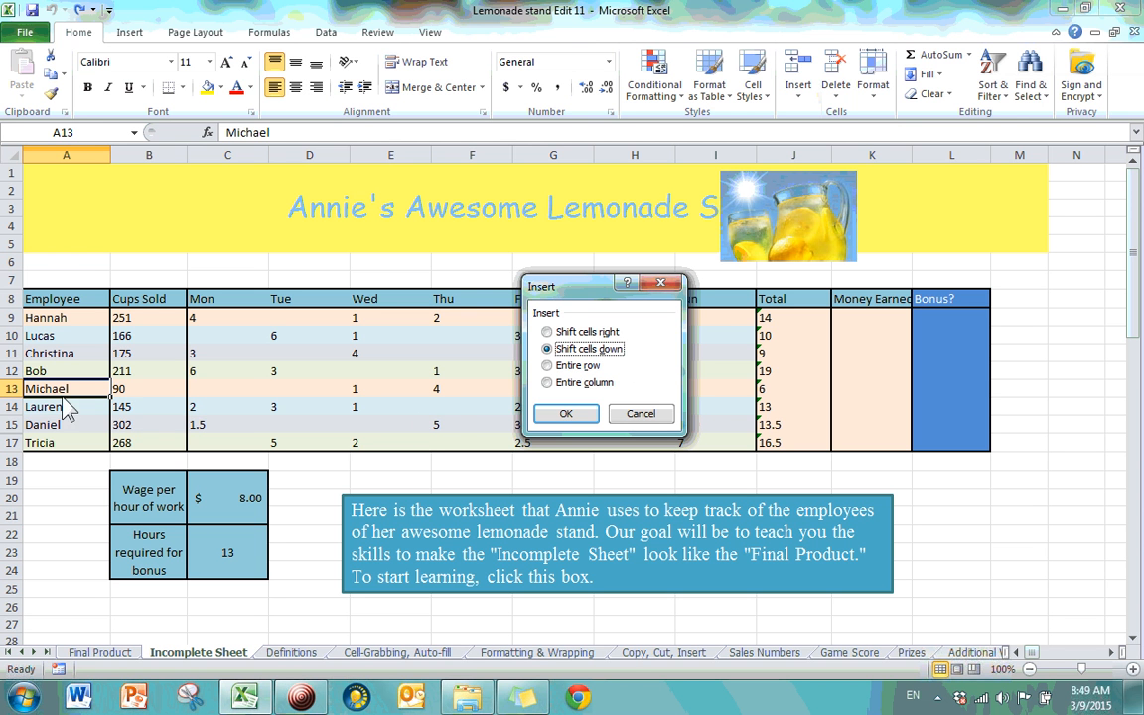
left_click(661, 283)
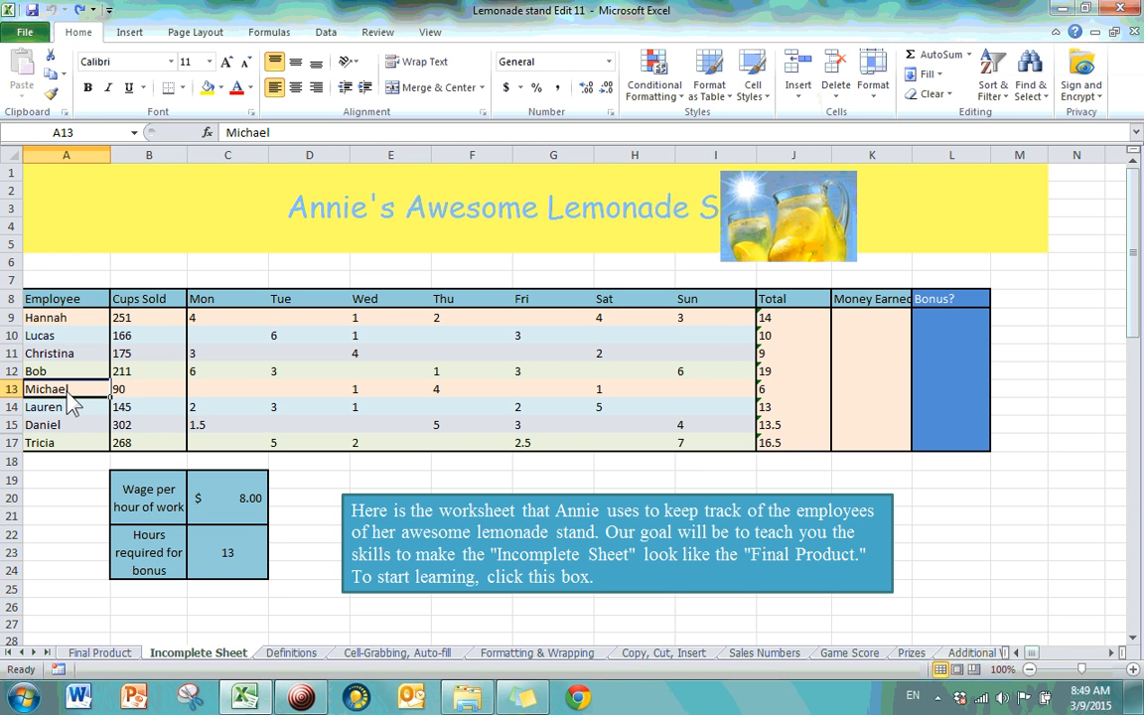
- Insert an entire row above row 13 with the Insert Cells command from cell G13, and undo the insertion
left_click(392, 405)
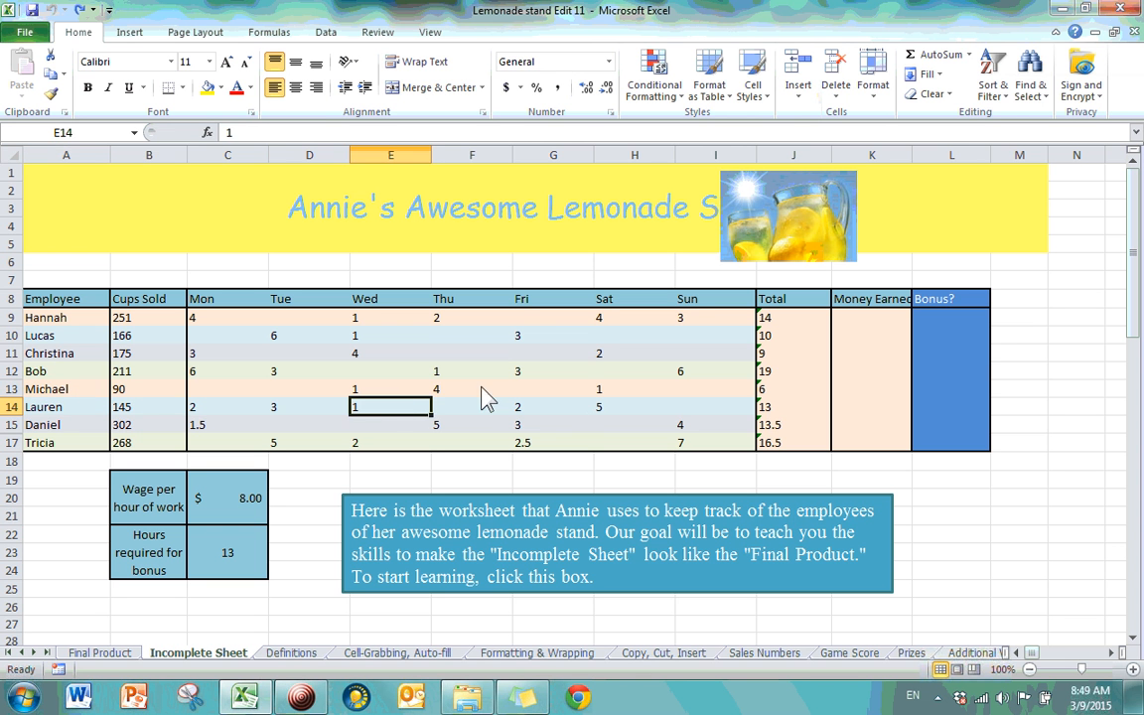
left_click(417, 391)
left_click(581, 392)
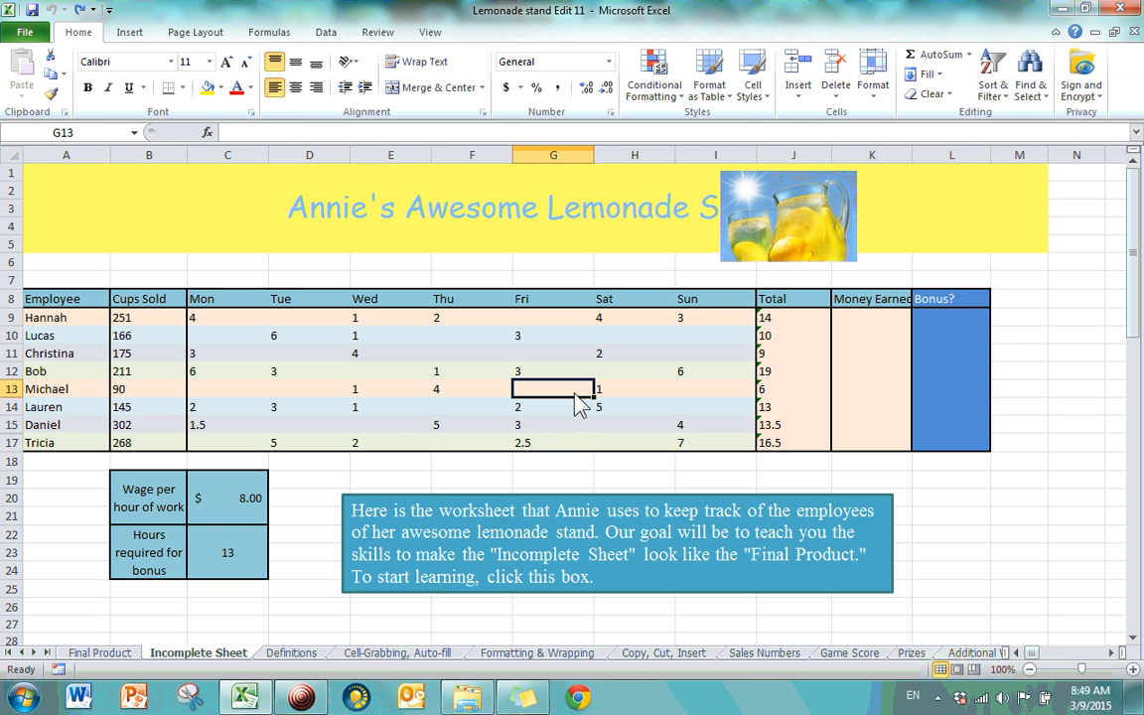
left_click(798, 89)
left_click(778, 116)
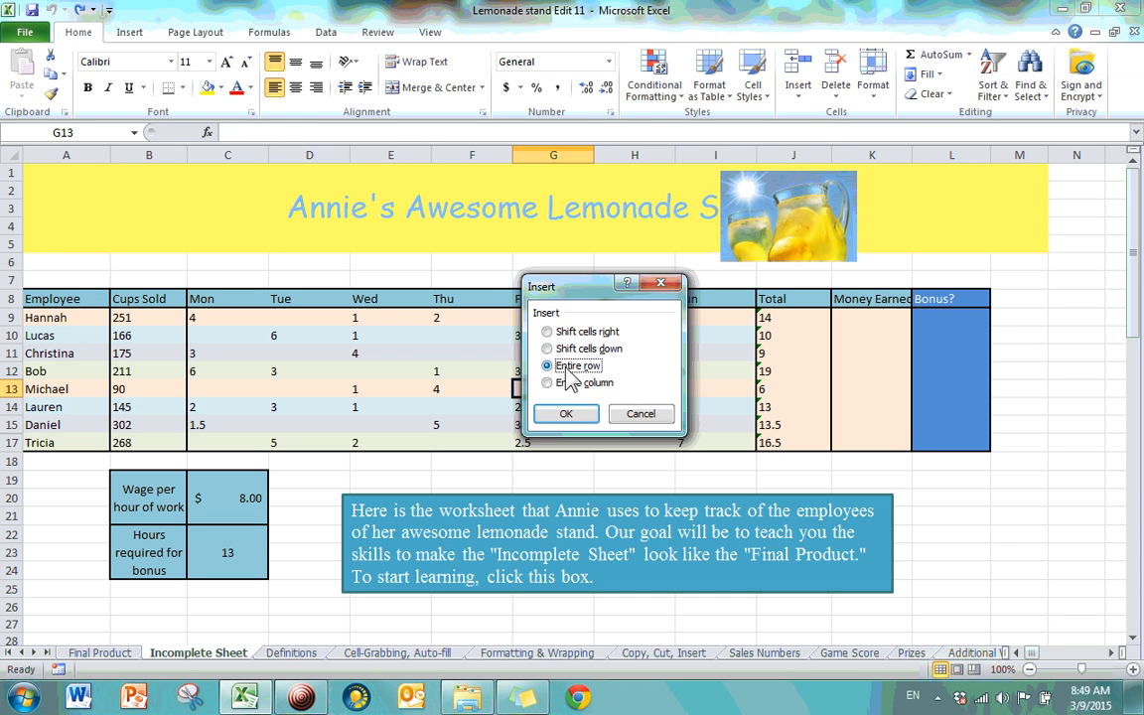
left_click(566, 413)
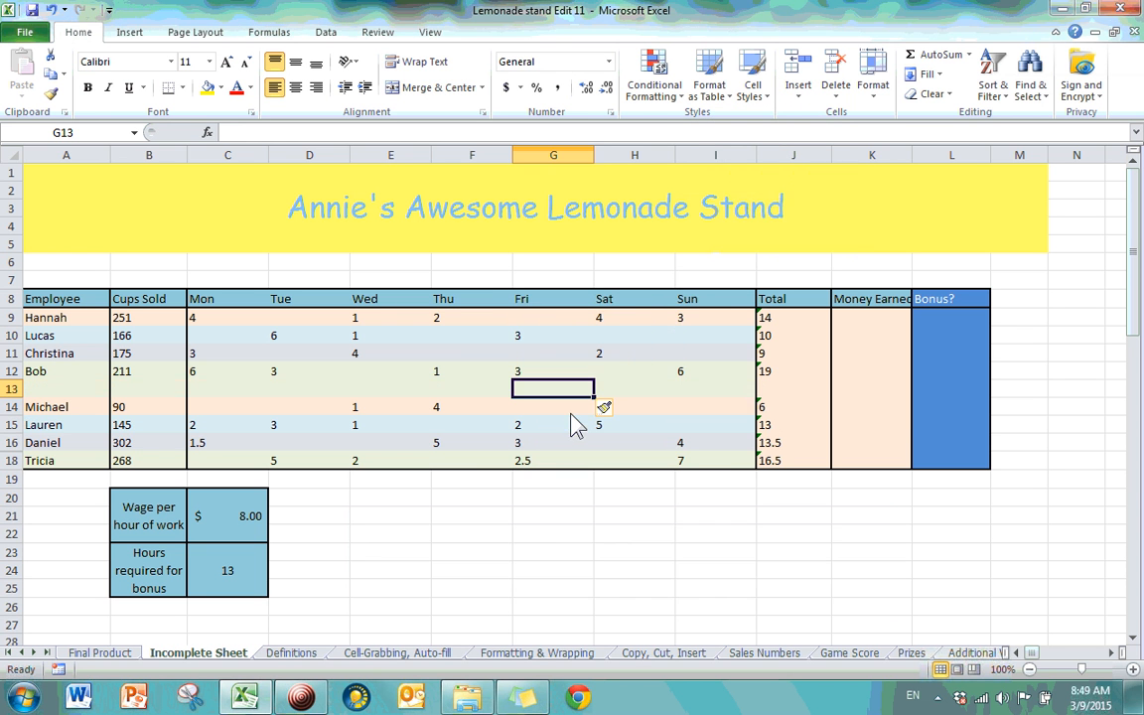
left_click(798, 87)
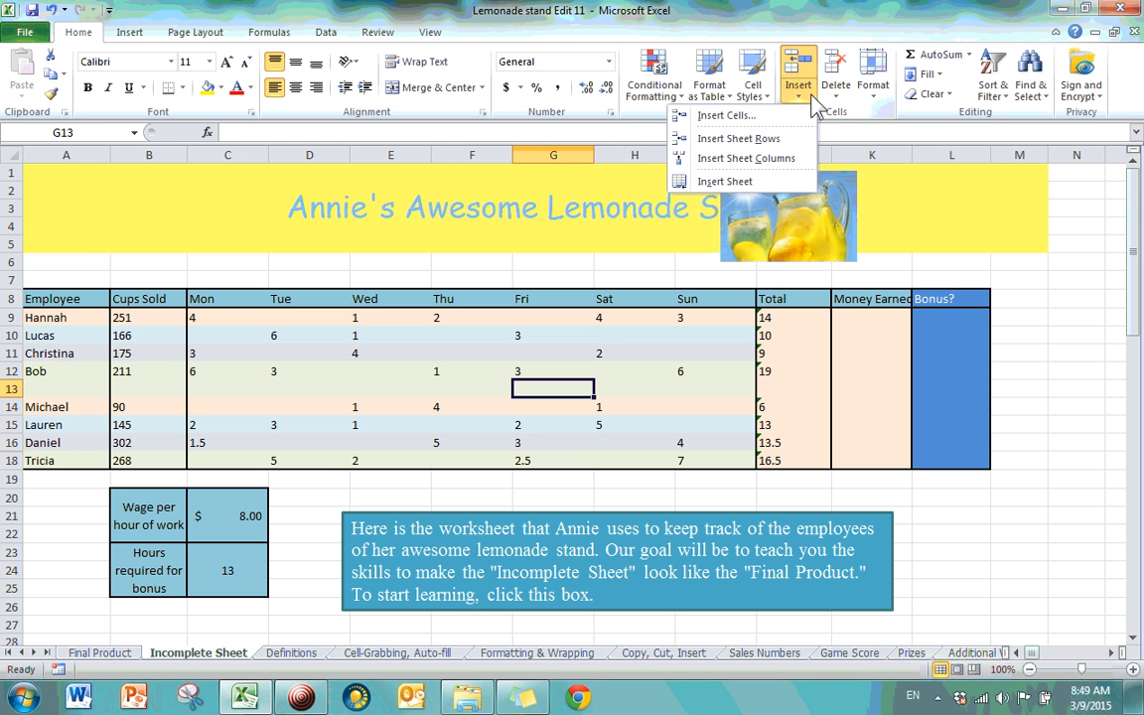
key("Escape")
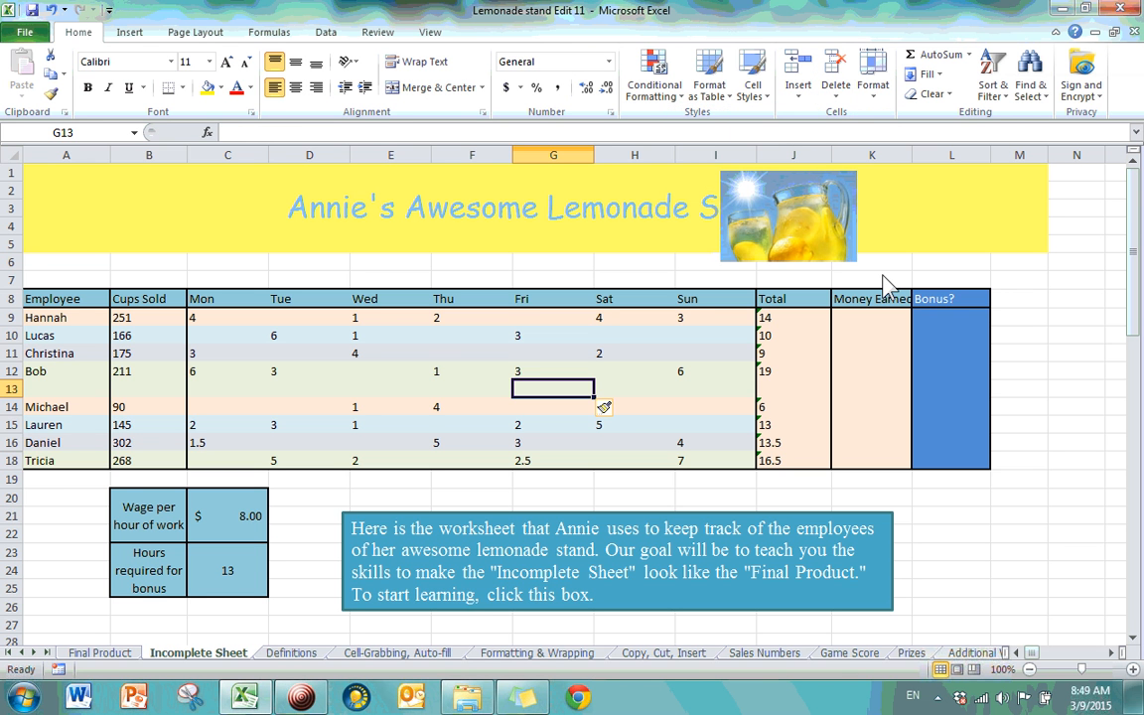
key("ctrl+z")
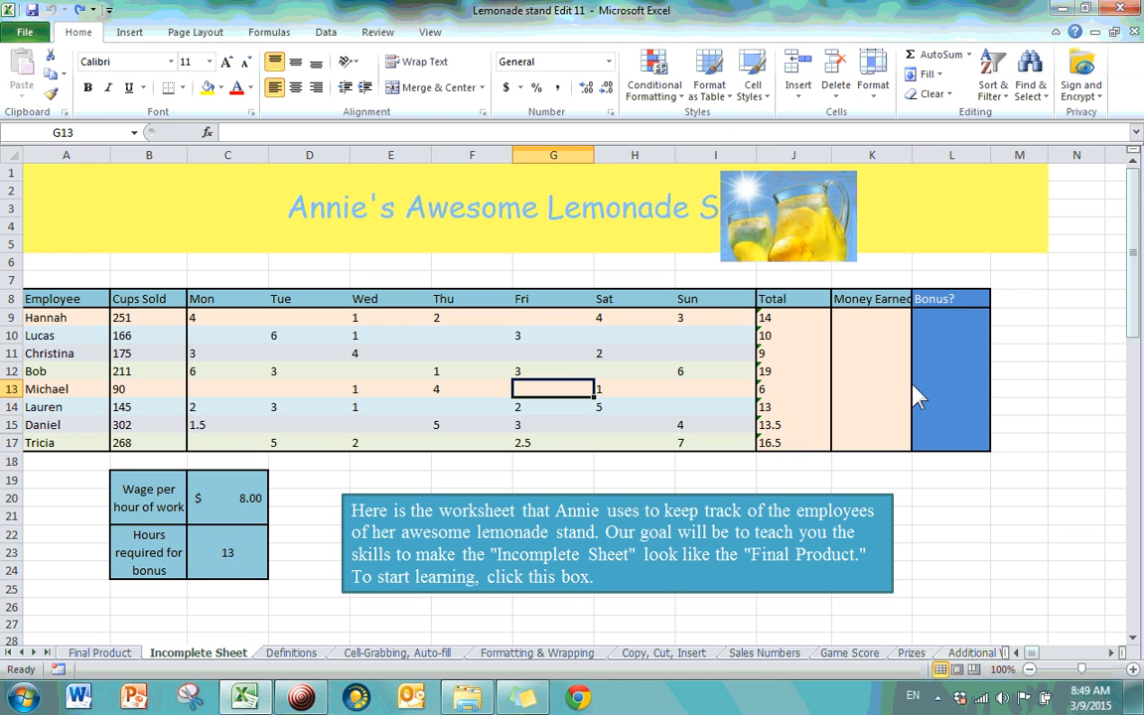
- Insert a single cell at A13 with the Shift cells down option, and undo the insertion
left_click(54, 393)
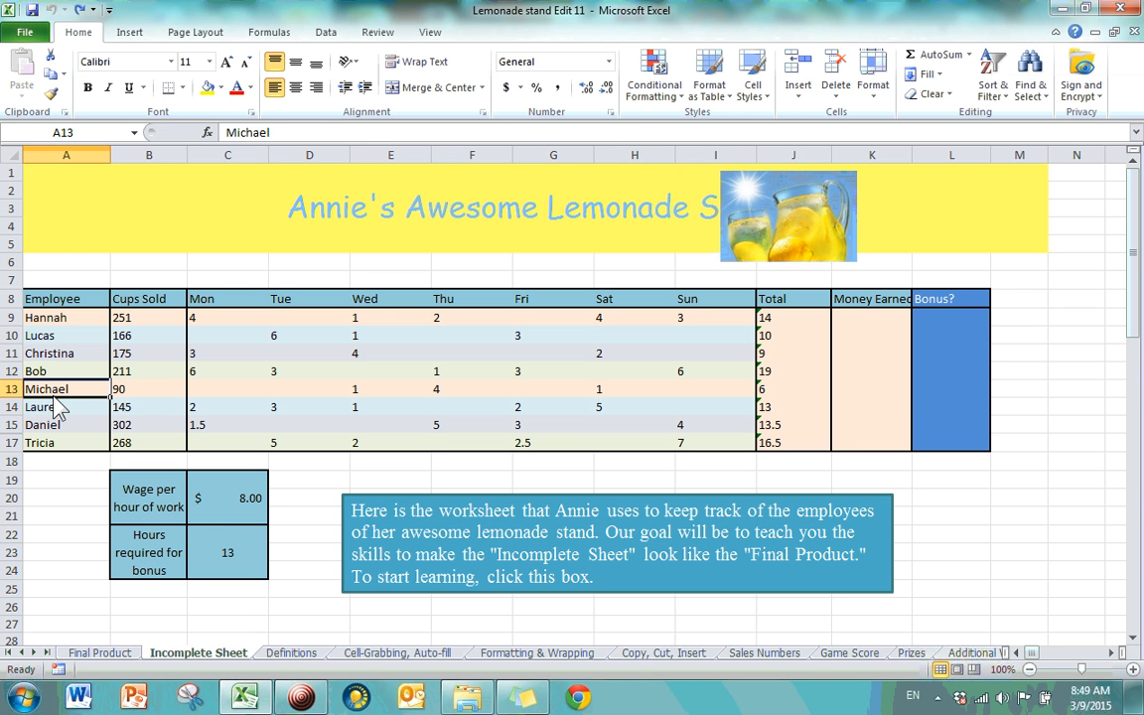
left_click(798, 92)
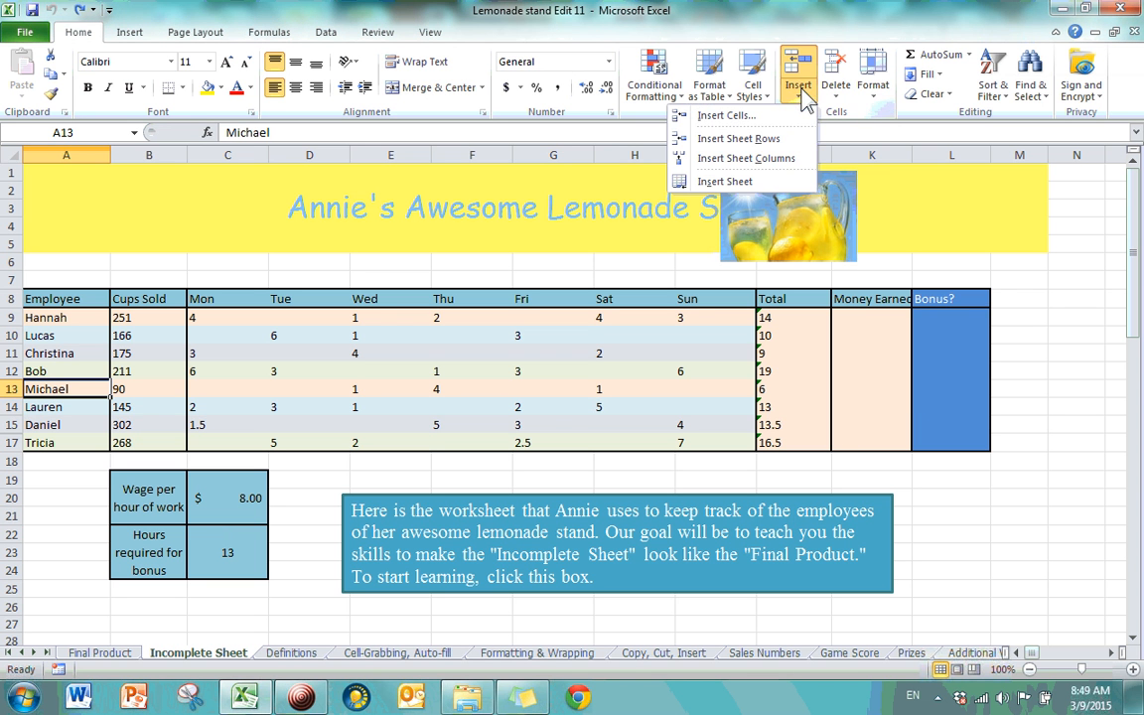
left_click(726, 115)
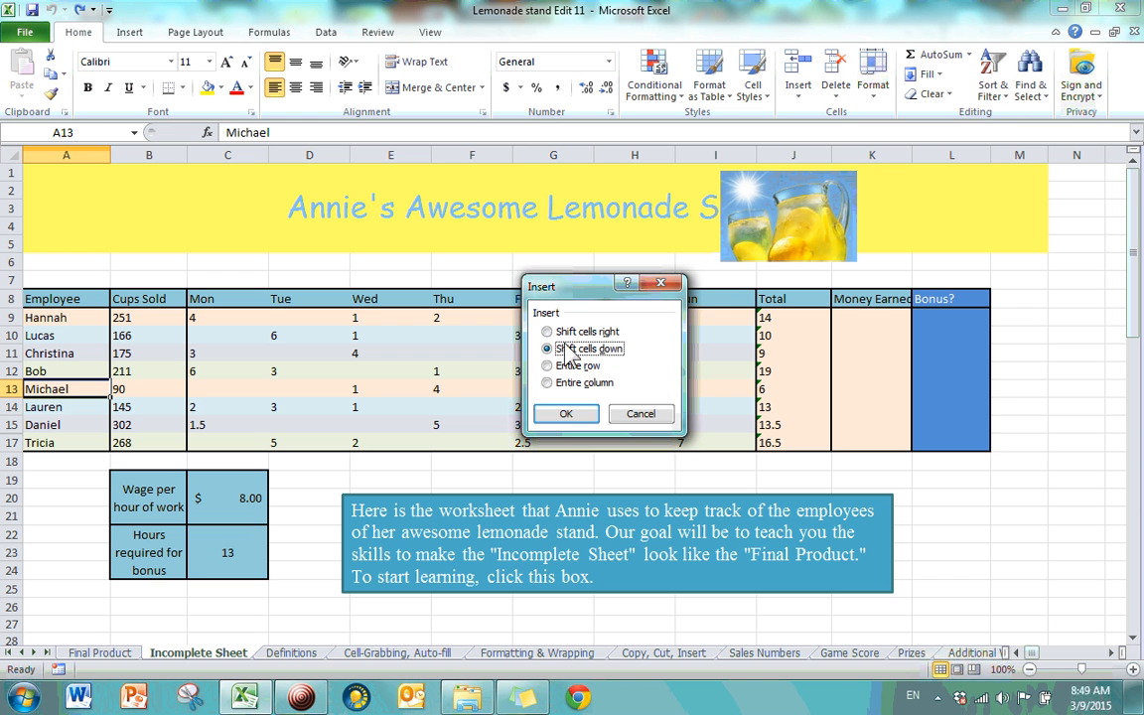
left_click(561, 415)
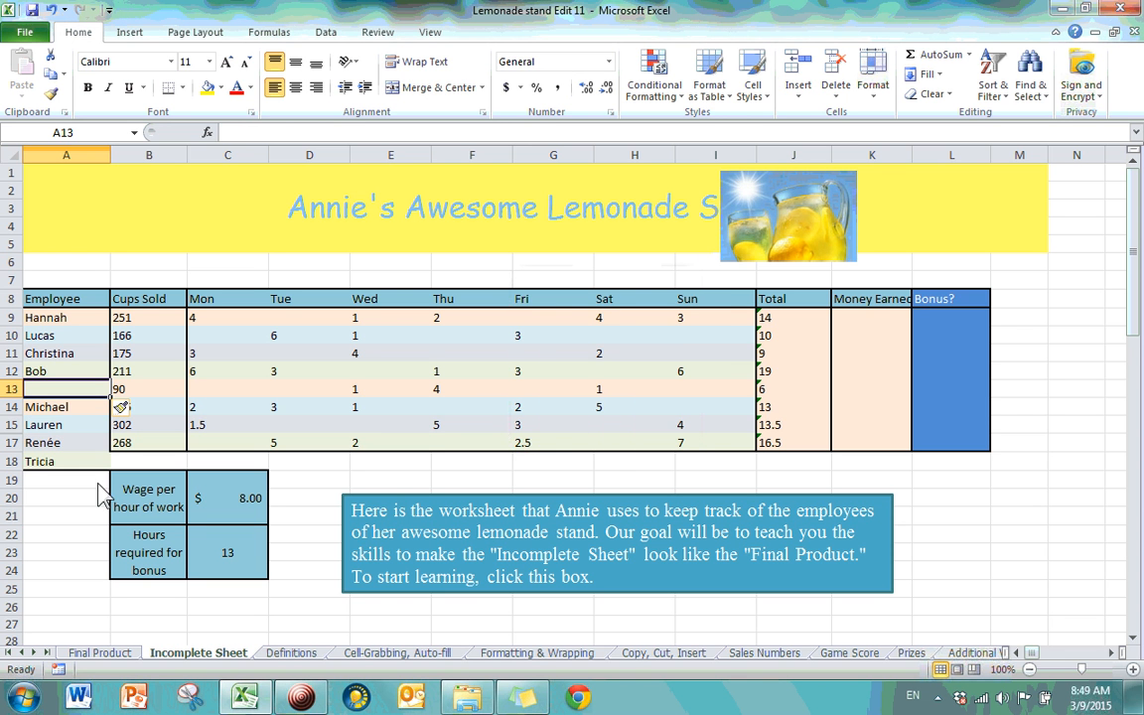
left_click(71, 533)
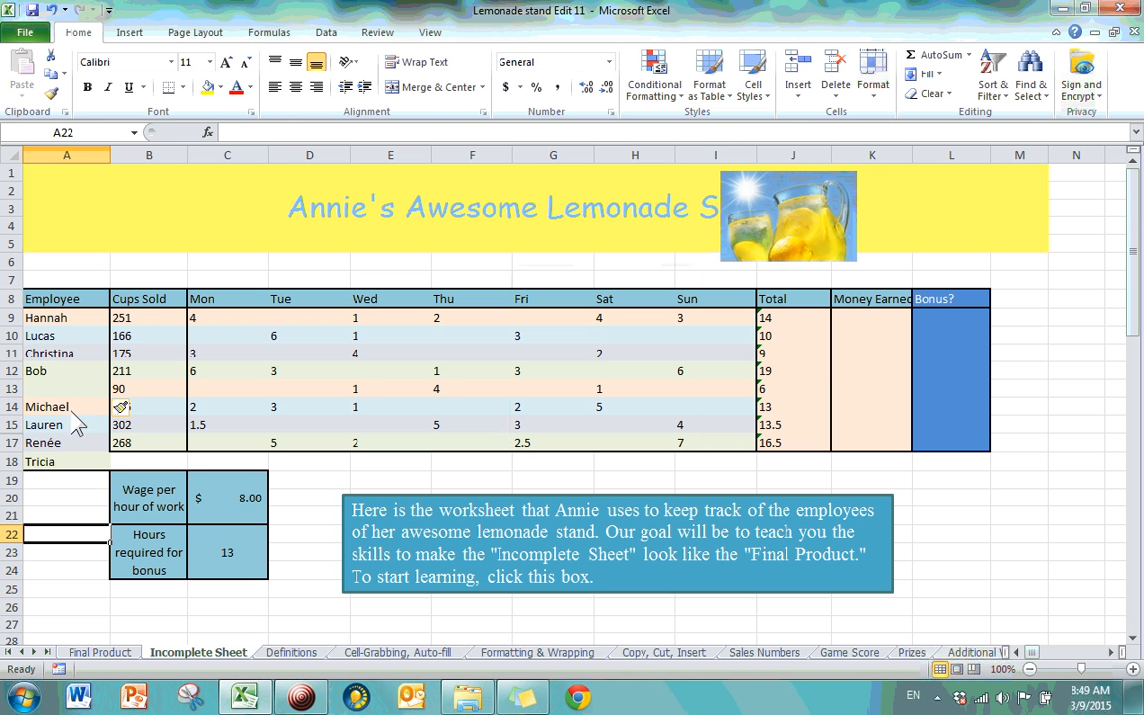
key("ctrl+z")
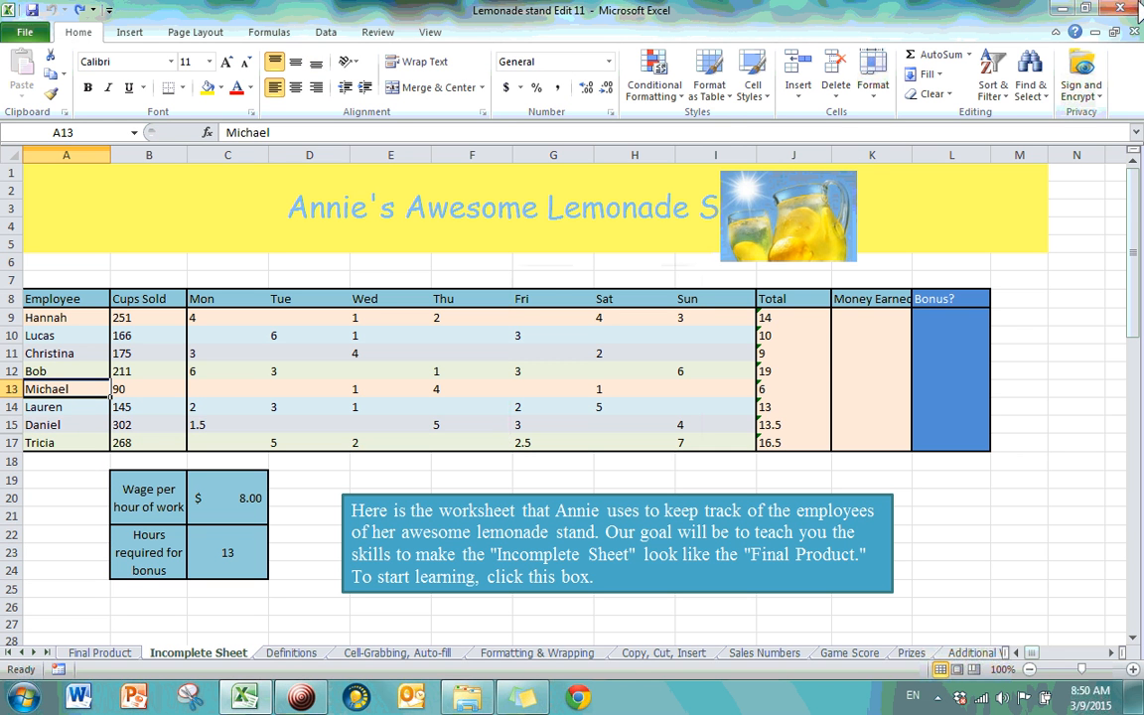
- Insert a single cell at A13 with the Shift cells right option, examine the shifted row 13 entries, and undo the insertion
left_click(798, 92)
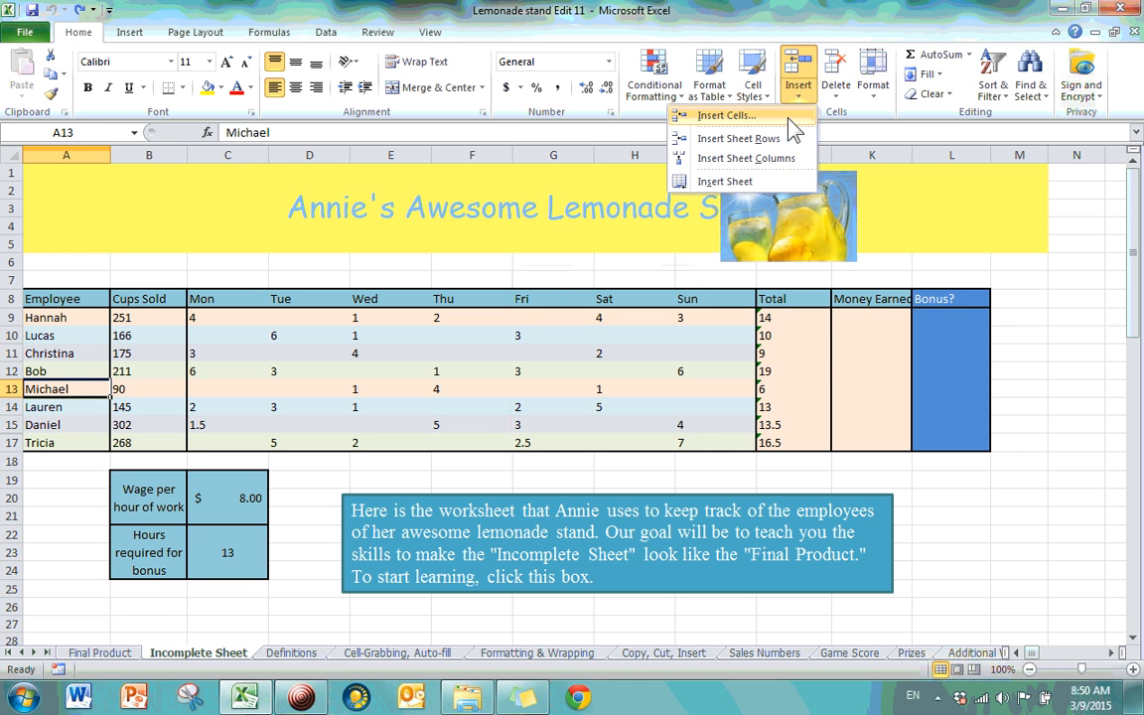
left_click(789, 118)
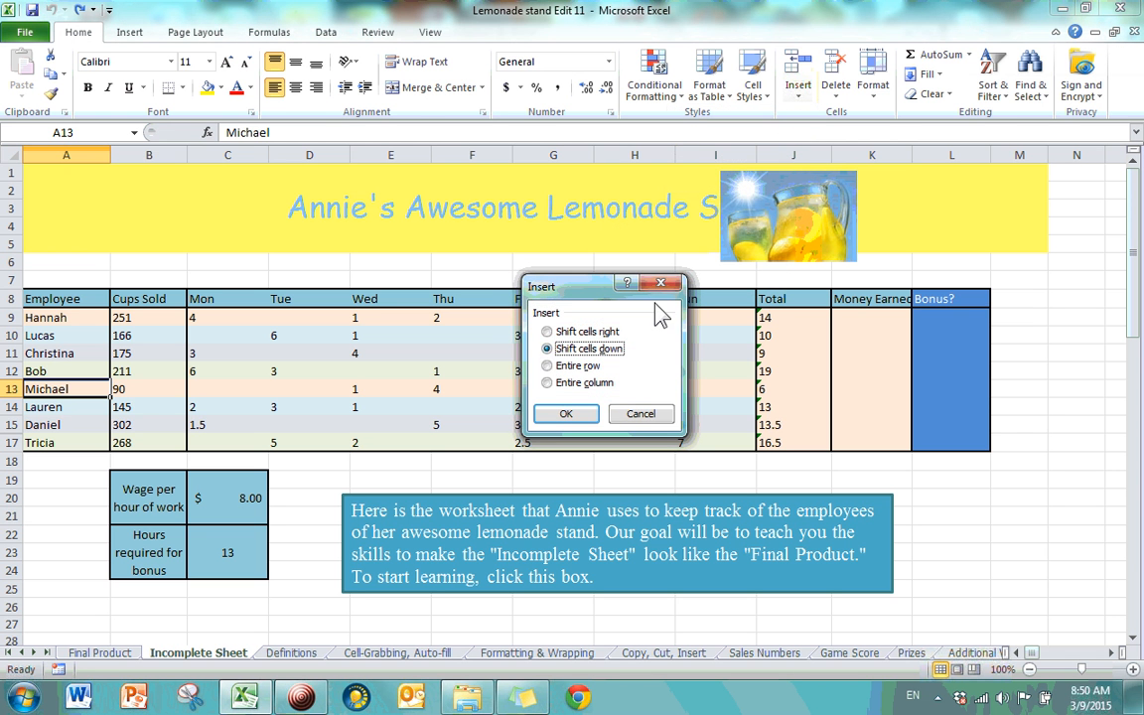
left_click(549, 332)
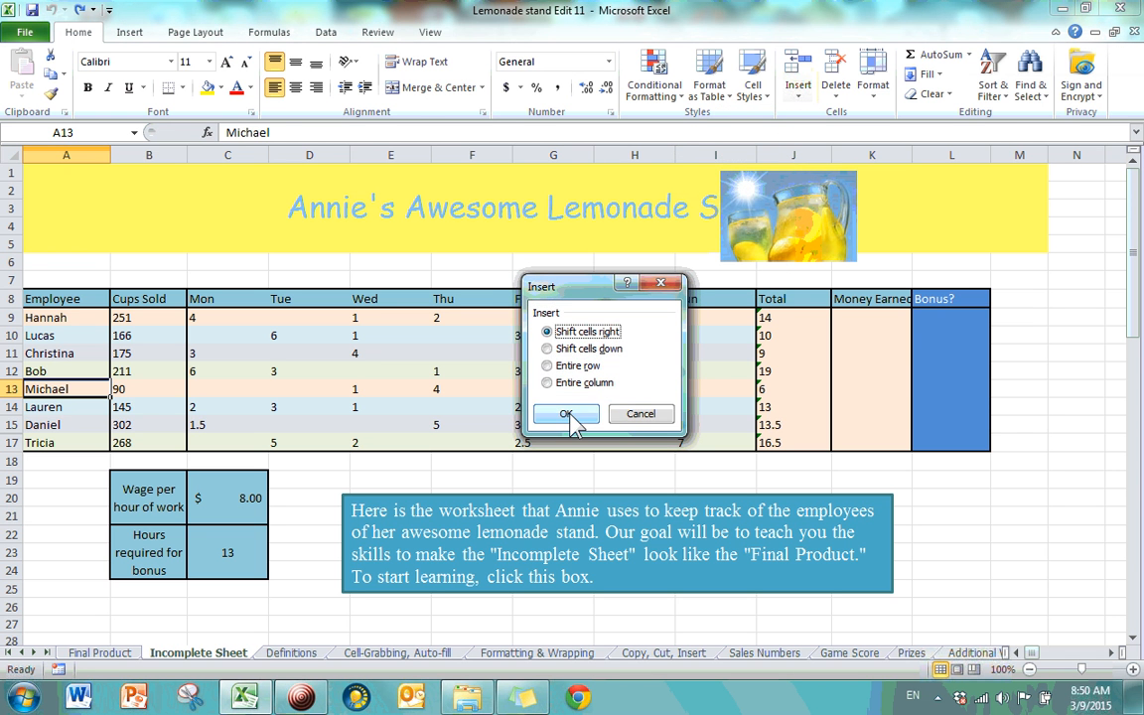
left_click(566, 414)
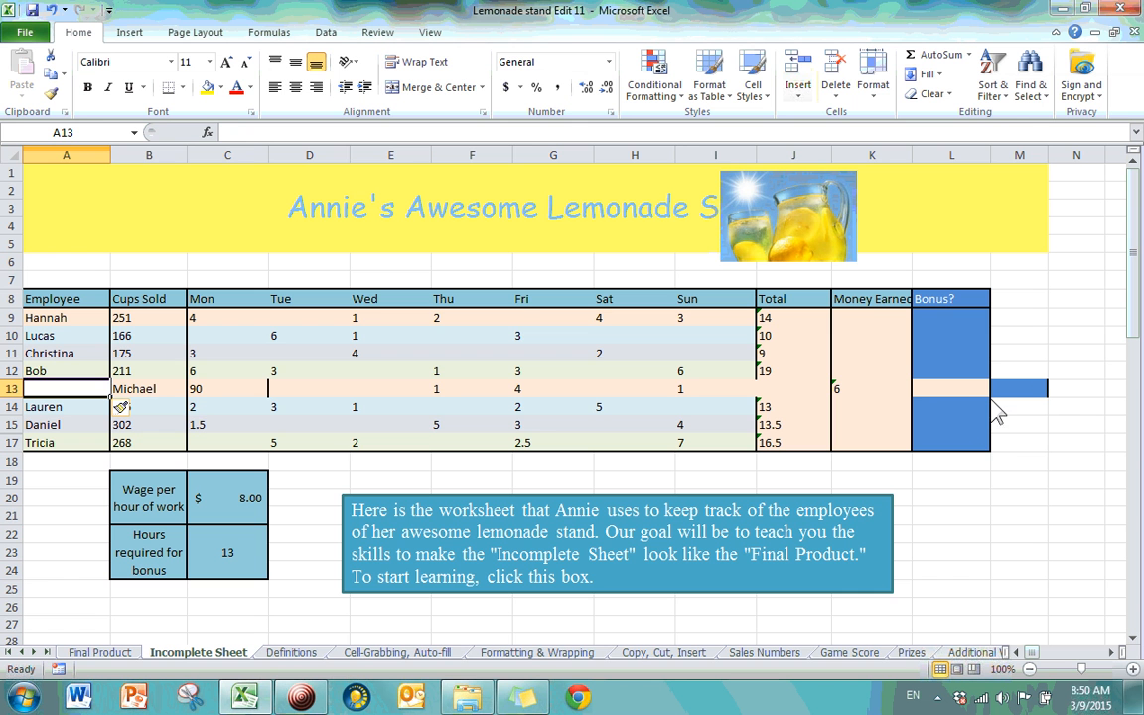
left_click(429, 395)
left_click_drag(164, 391, 1002, 395)
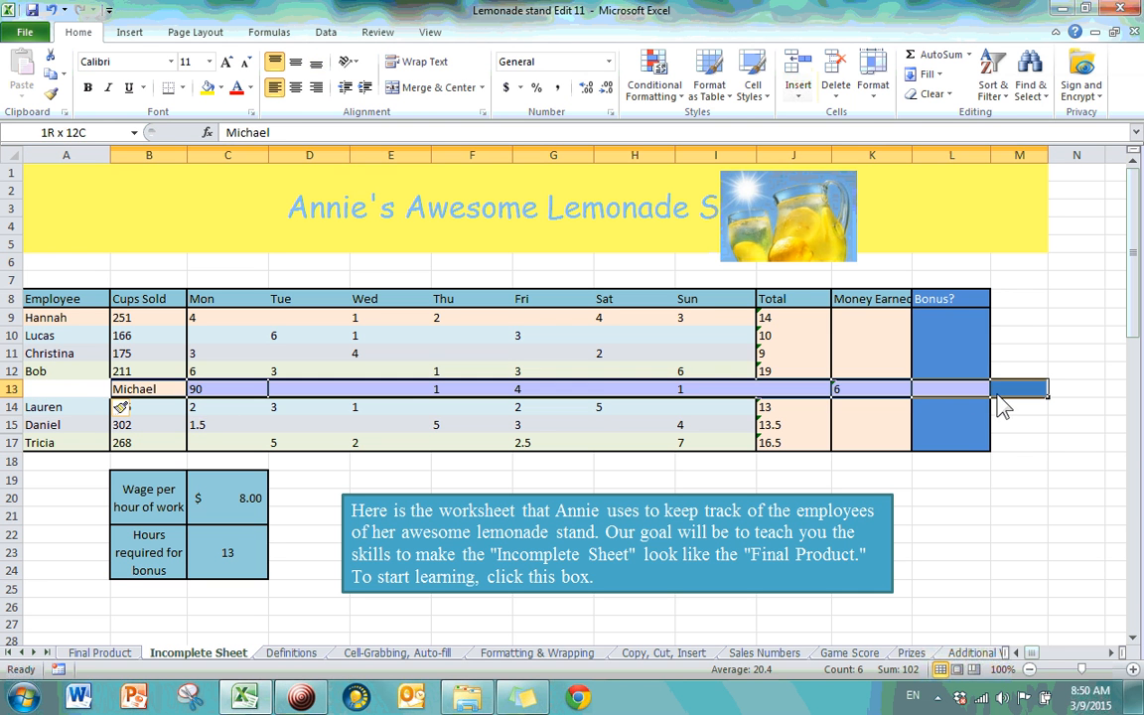
left_click(793, 480)
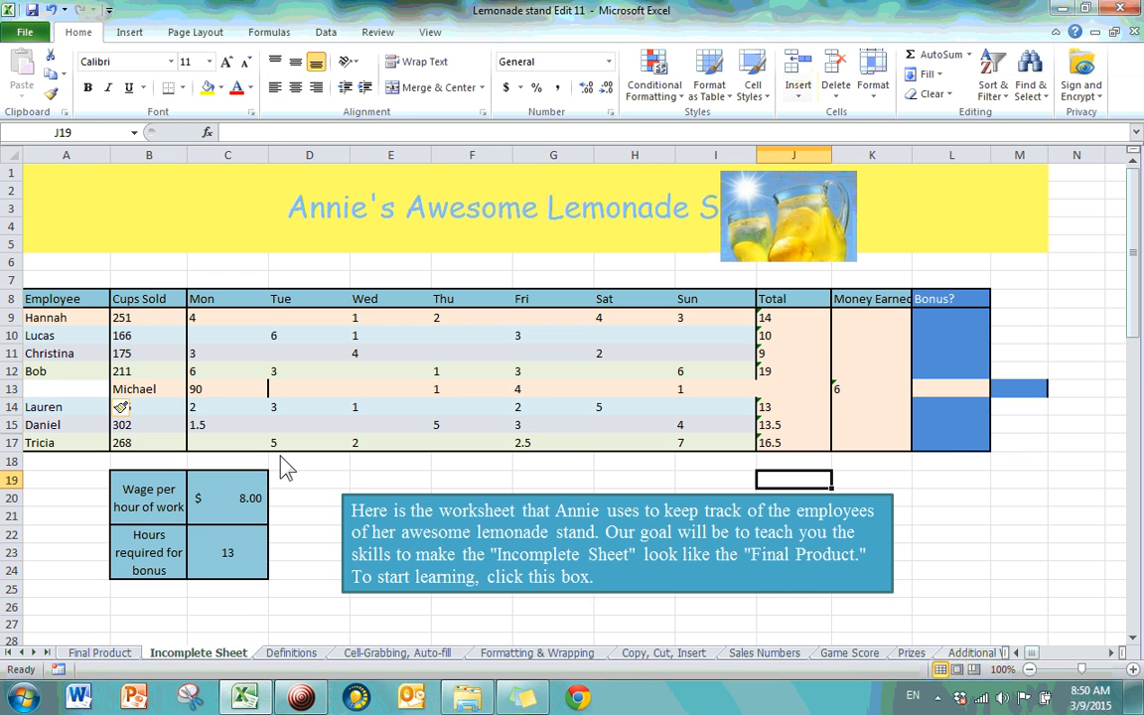
key("ctrl+z")
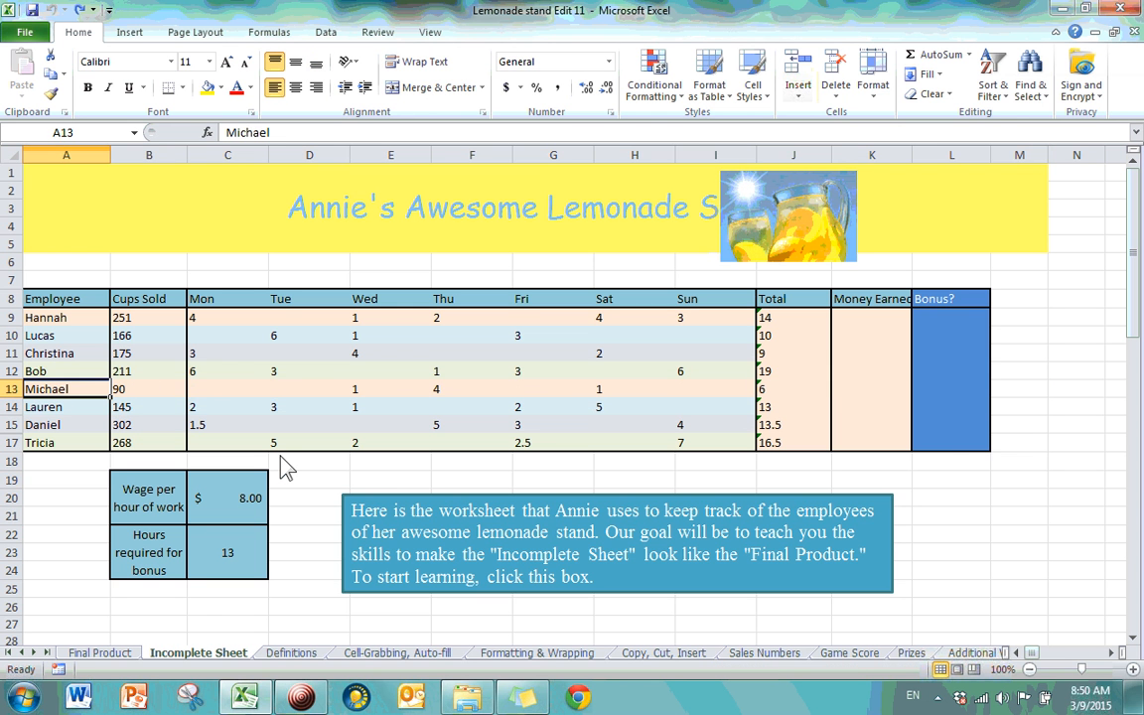
left_click(1014, 520)
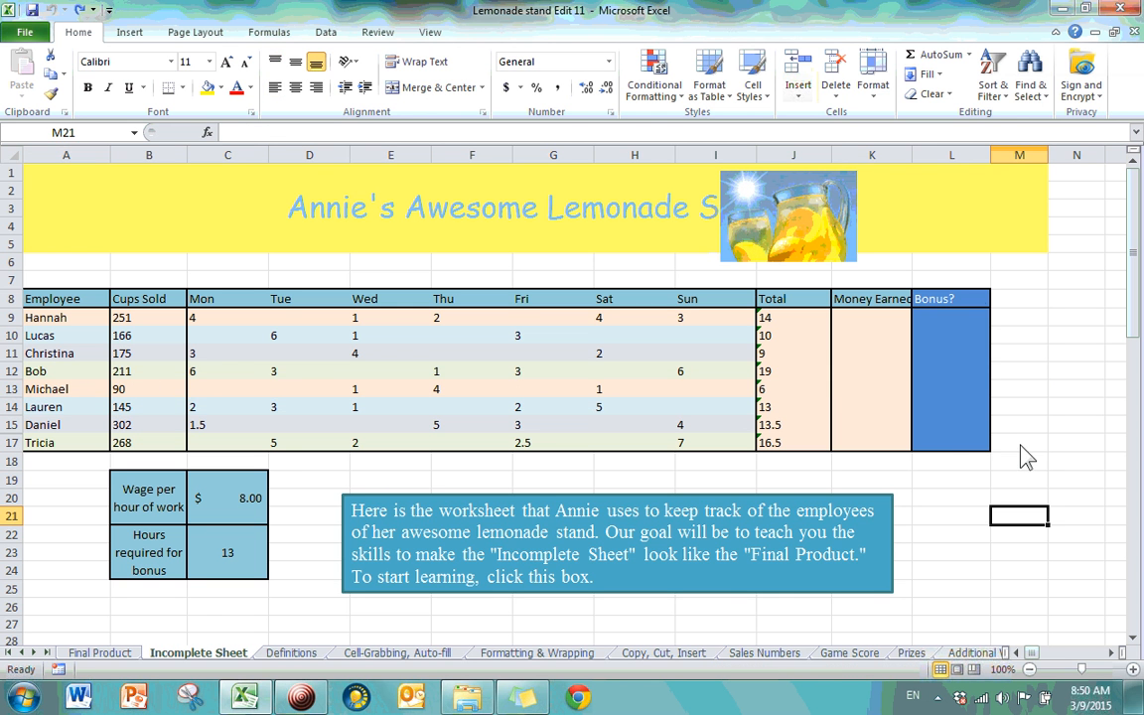
- Insert one blank worksheet before Incomplete Sheet and another before the Definitions sheet
left_click(798, 88)
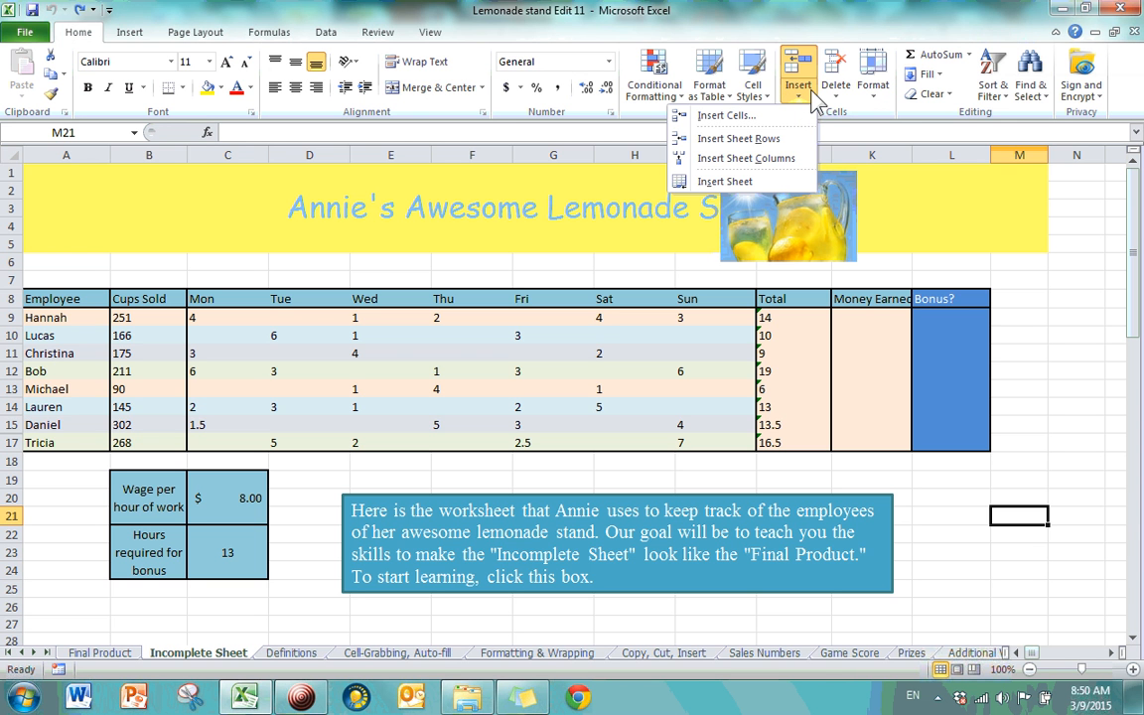
left_click(735, 182)
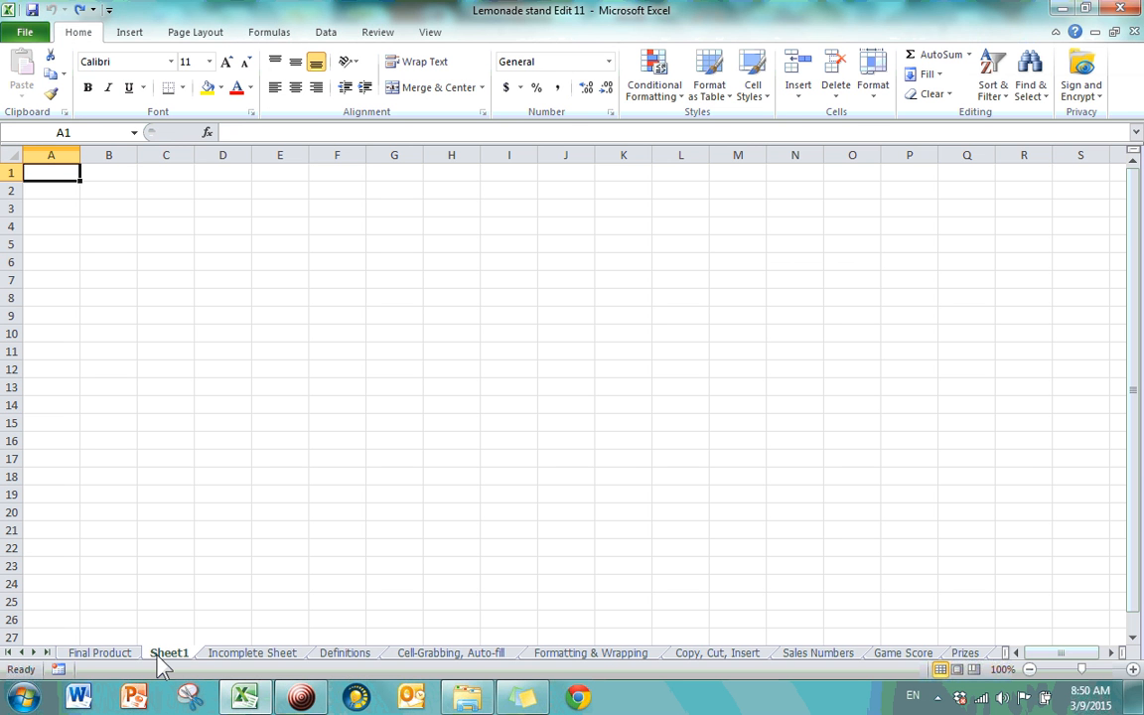
left_click(364, 660)
left_click(800, 95)
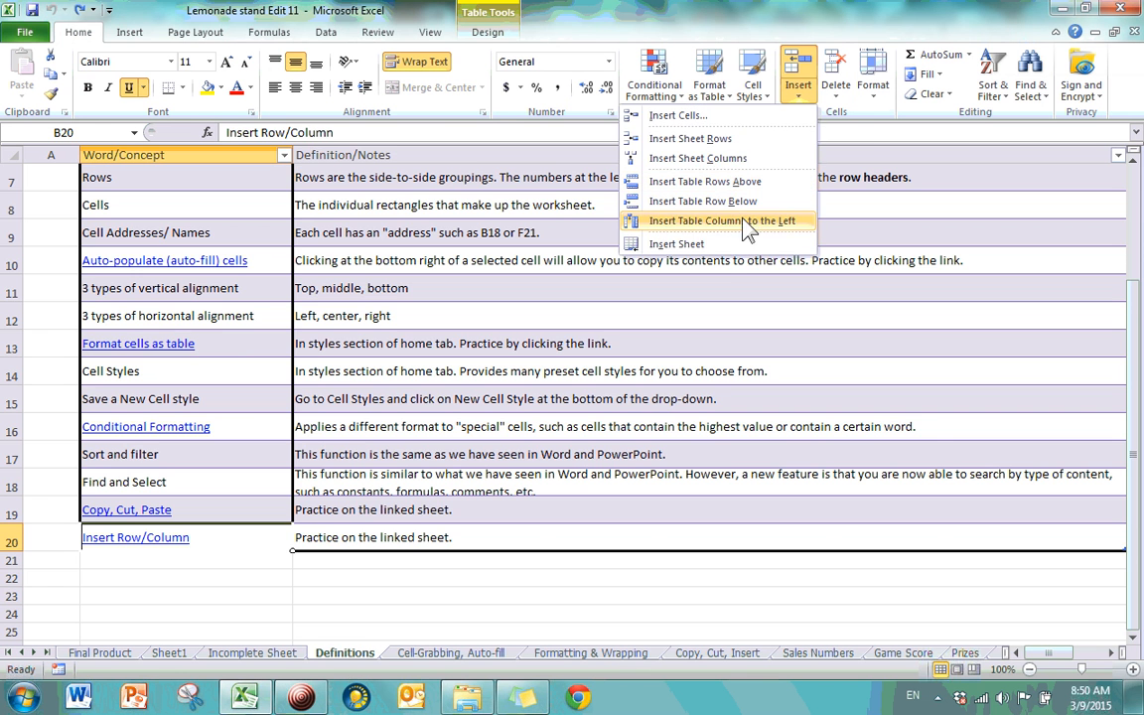
left_click(726, 248)
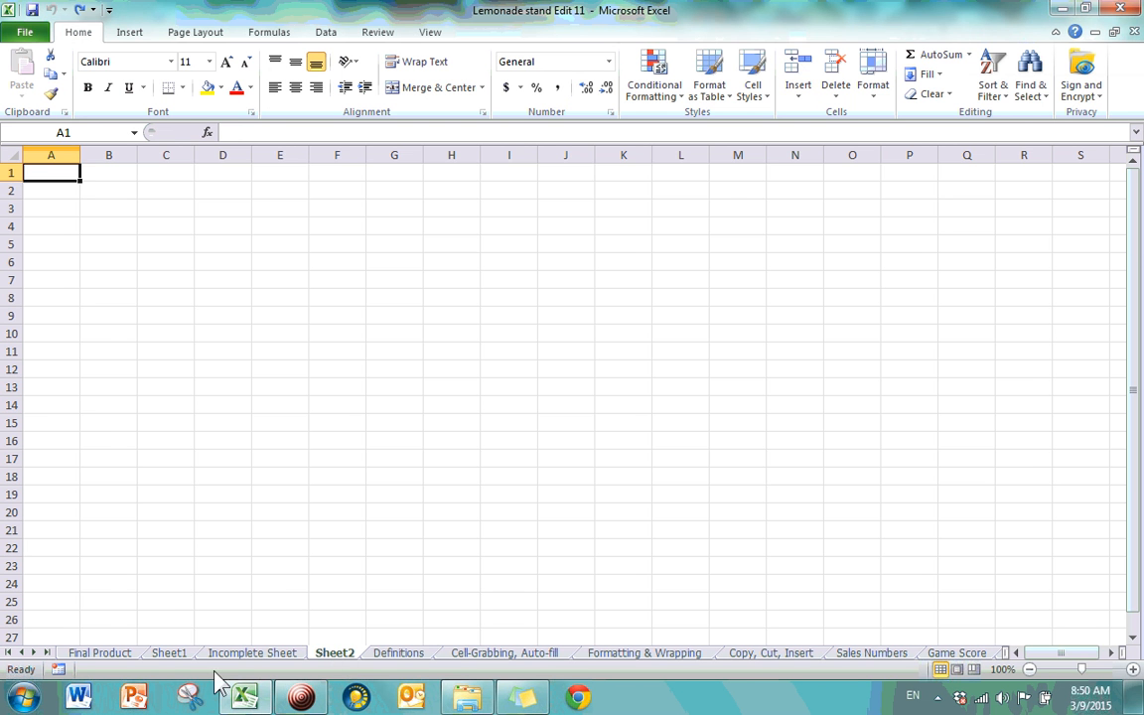
- Examine the insert options on Incomplete Sheet, the blank worksheets Sheet1 and Sheet2, and the sheet commands available for Sheet1
left_click(248, 652)
left_click(799, 94)
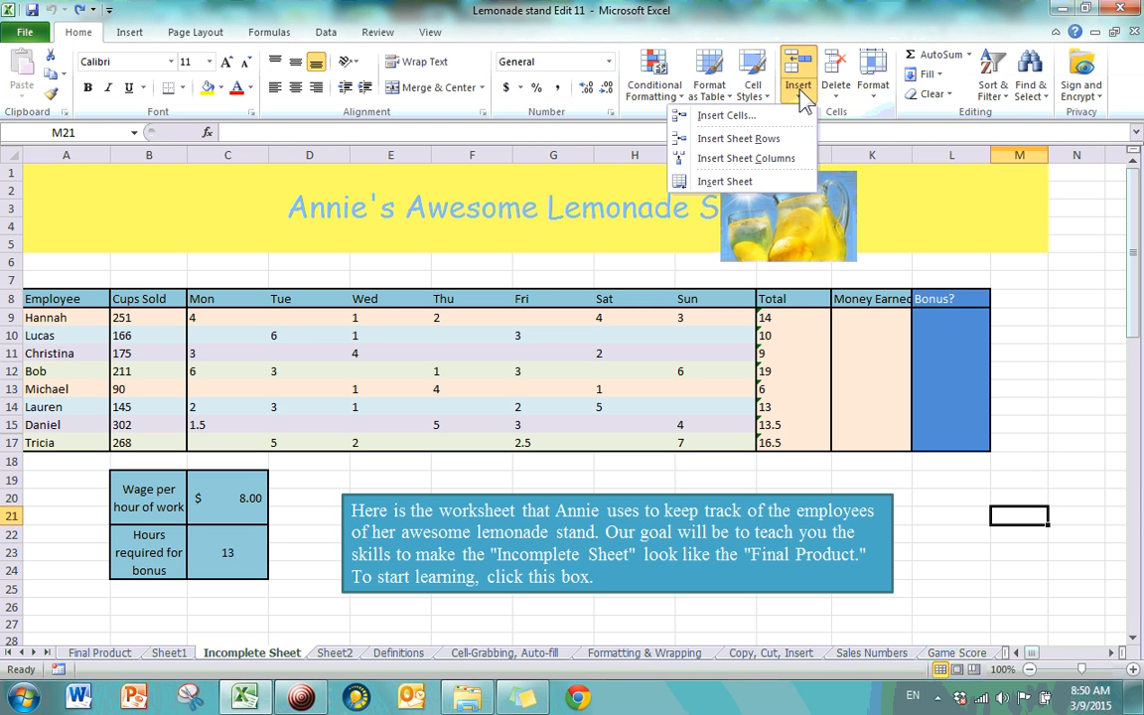
left_click(801, 94)
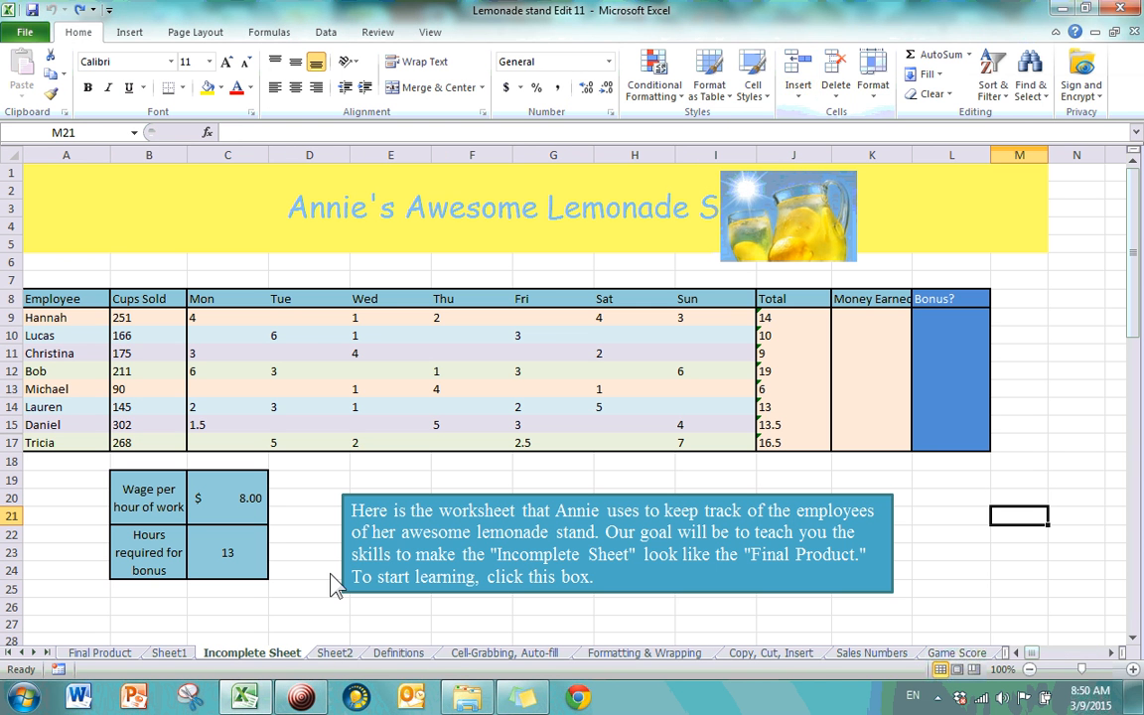
left_click(169, 653)
right_click(166, 656)
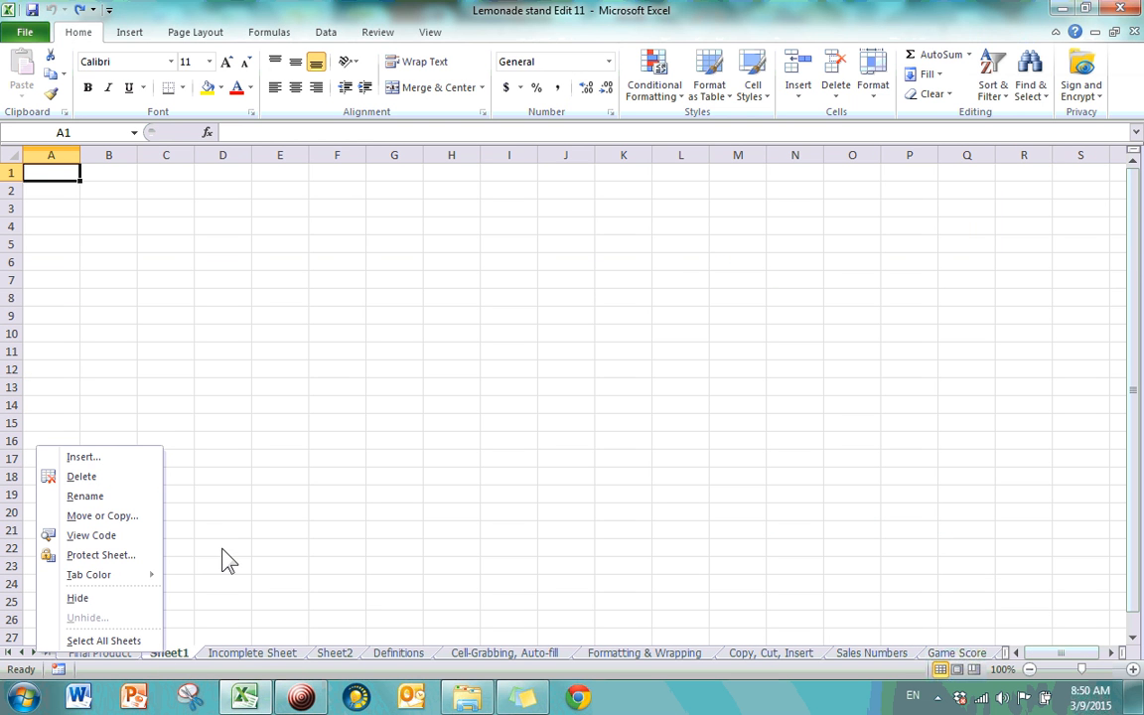
left_click(186, 655)
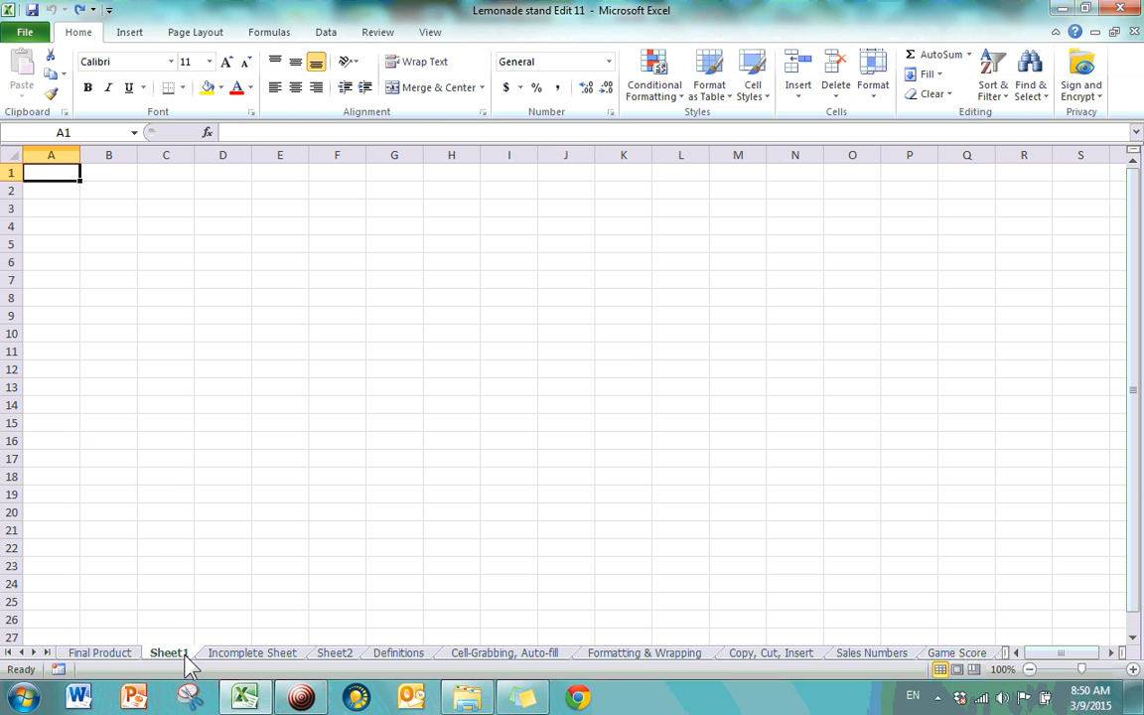
left_click(338, 655)
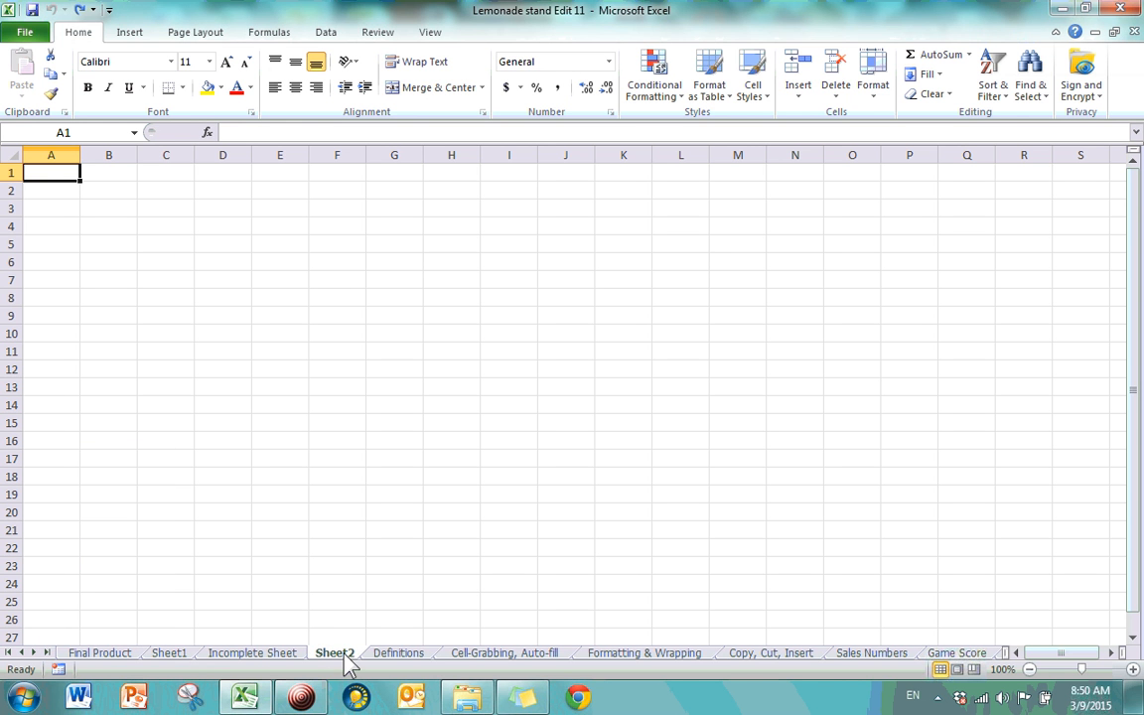
left_click(186, 658)
right_click(183, 659)
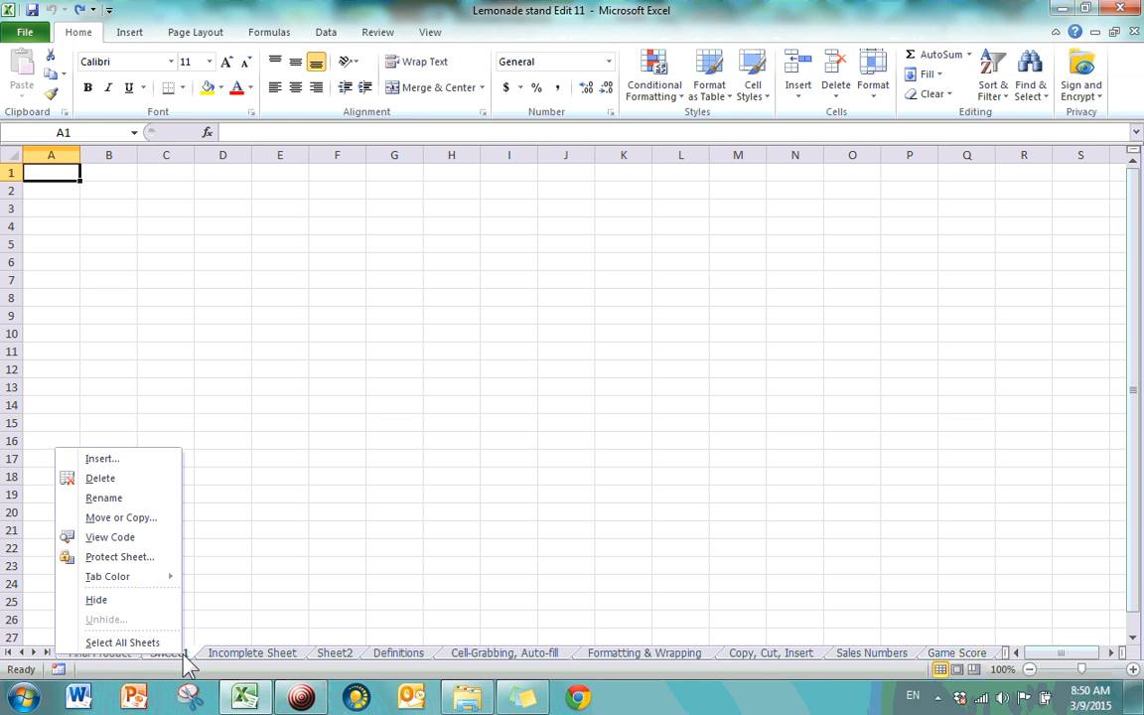
key("Escape")
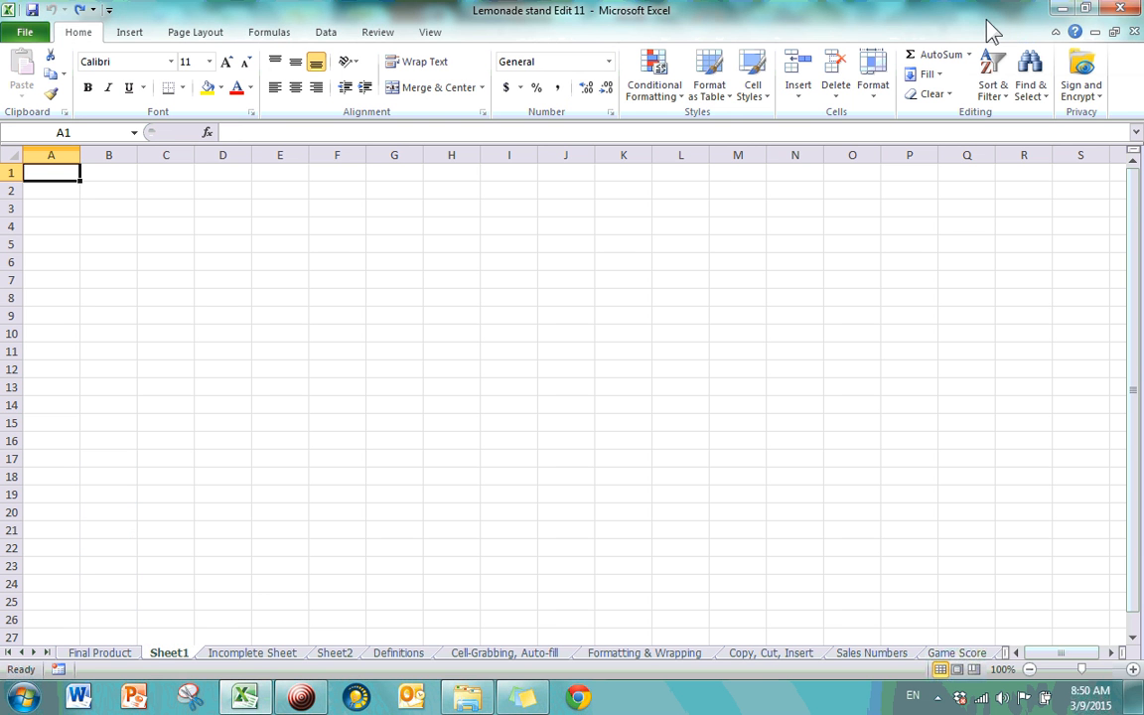
- Delete the blank worksheets Sheet1 and Sheet2, and return to Incomplete Sheet
left_click(835, 99)
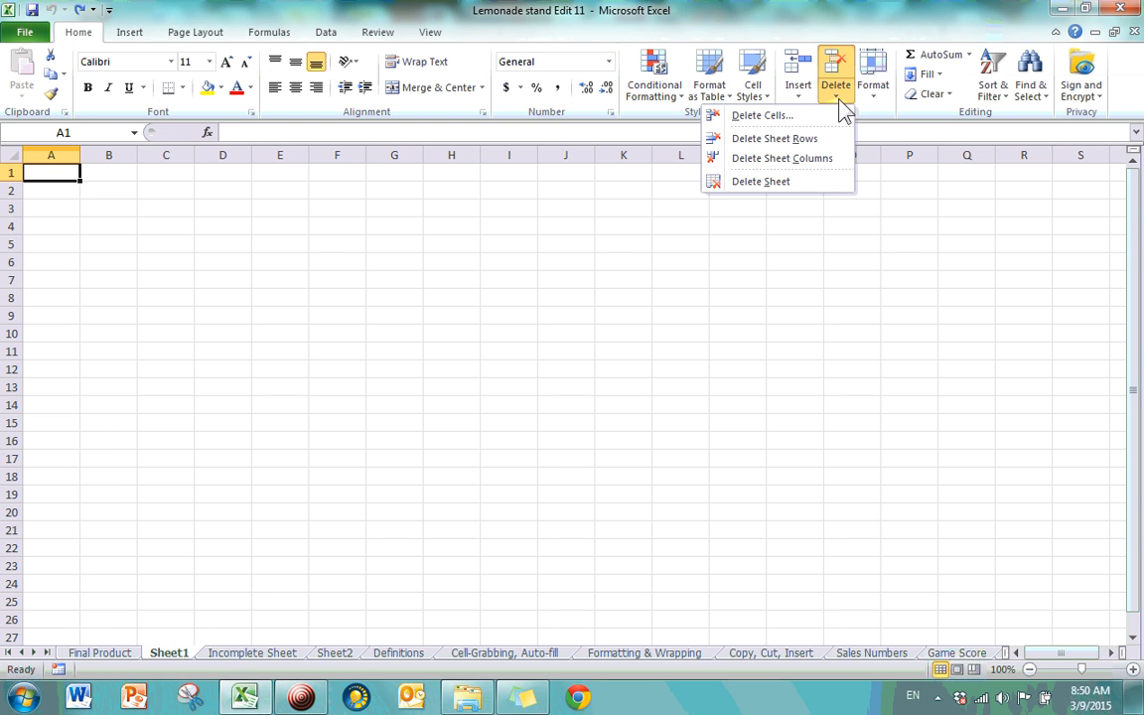
left_click(807, 184)
left_click(281, 653)
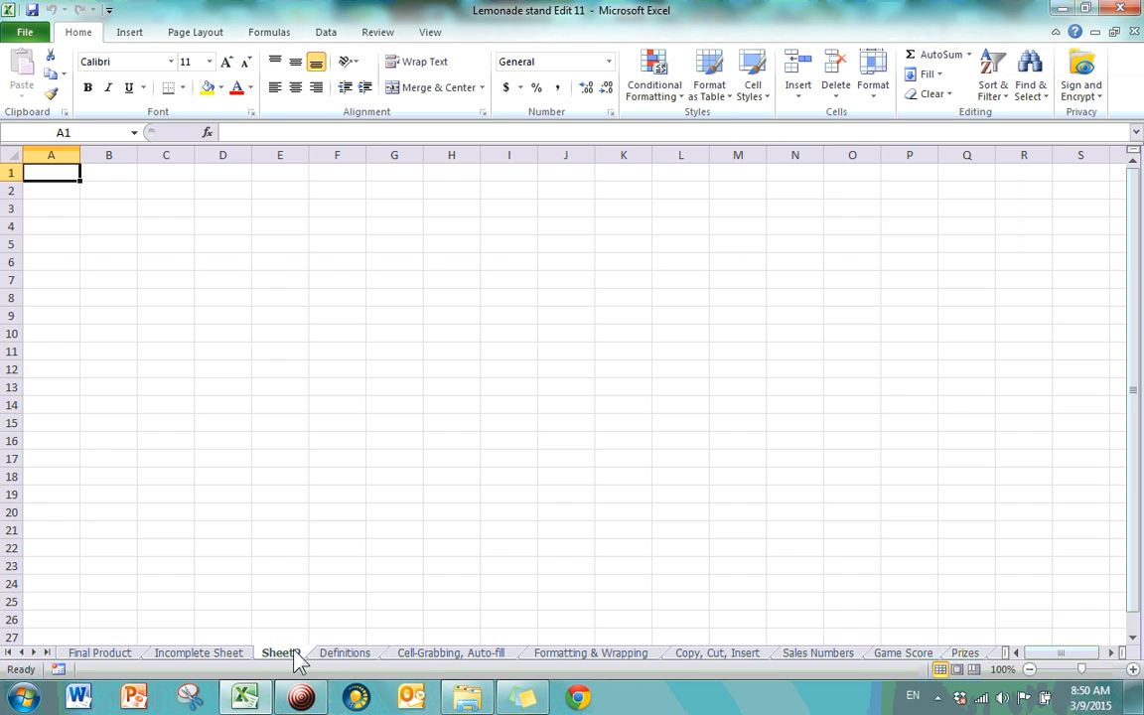
left_click(836, 94)
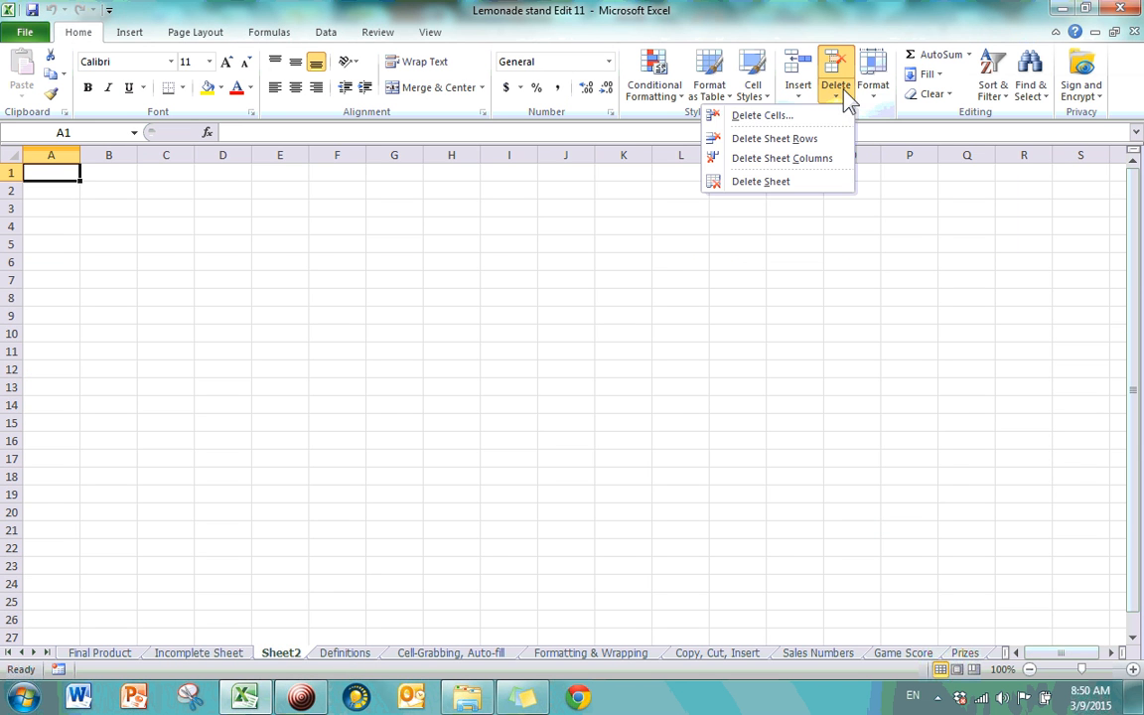
left_click(793, 182)
left_click(221, 653)
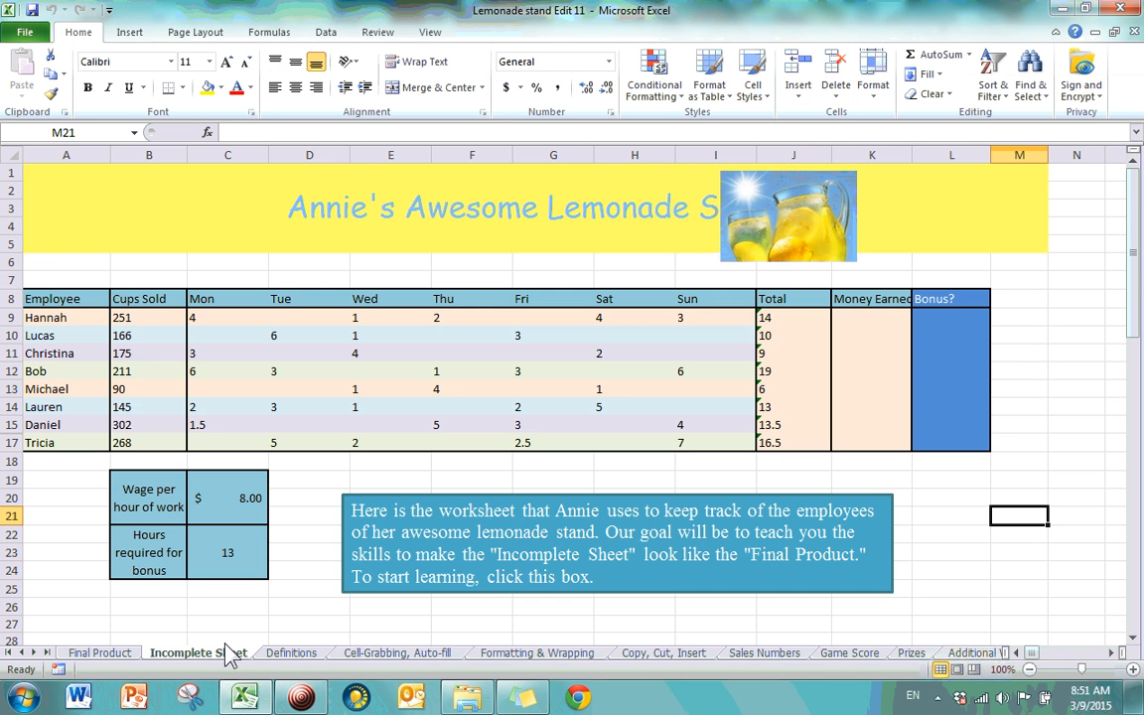
- Insert two blank sheet rows above row 13 of the employee table
left_click(12, 390)
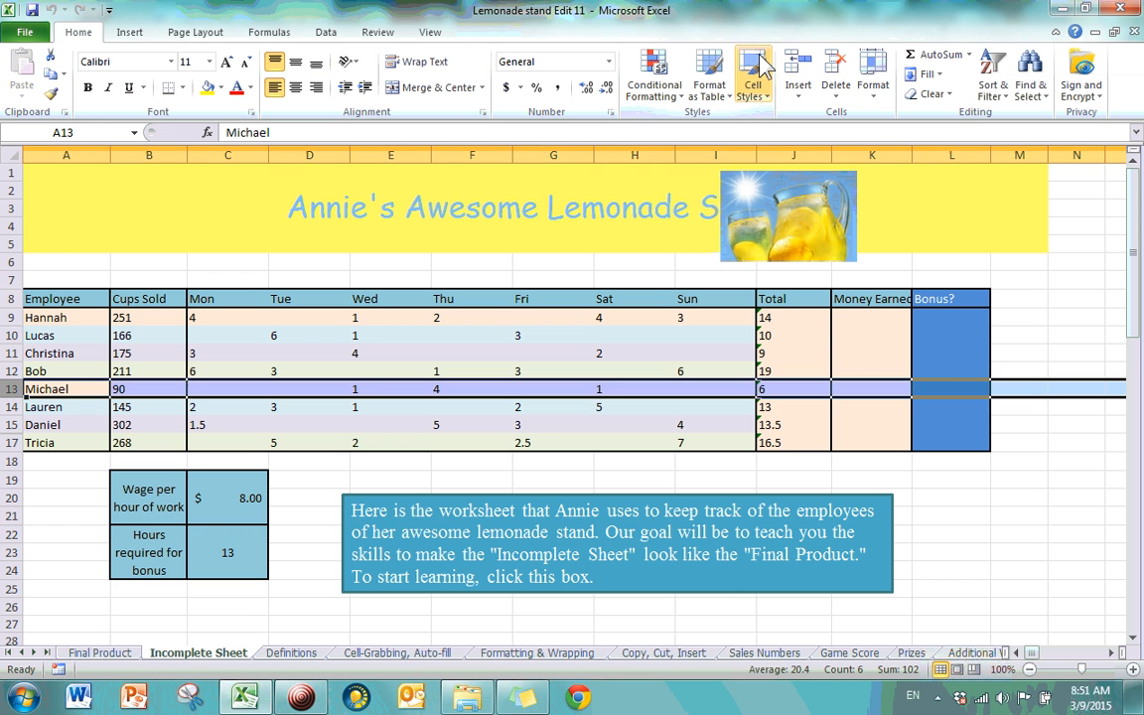
left_click(799, 85)
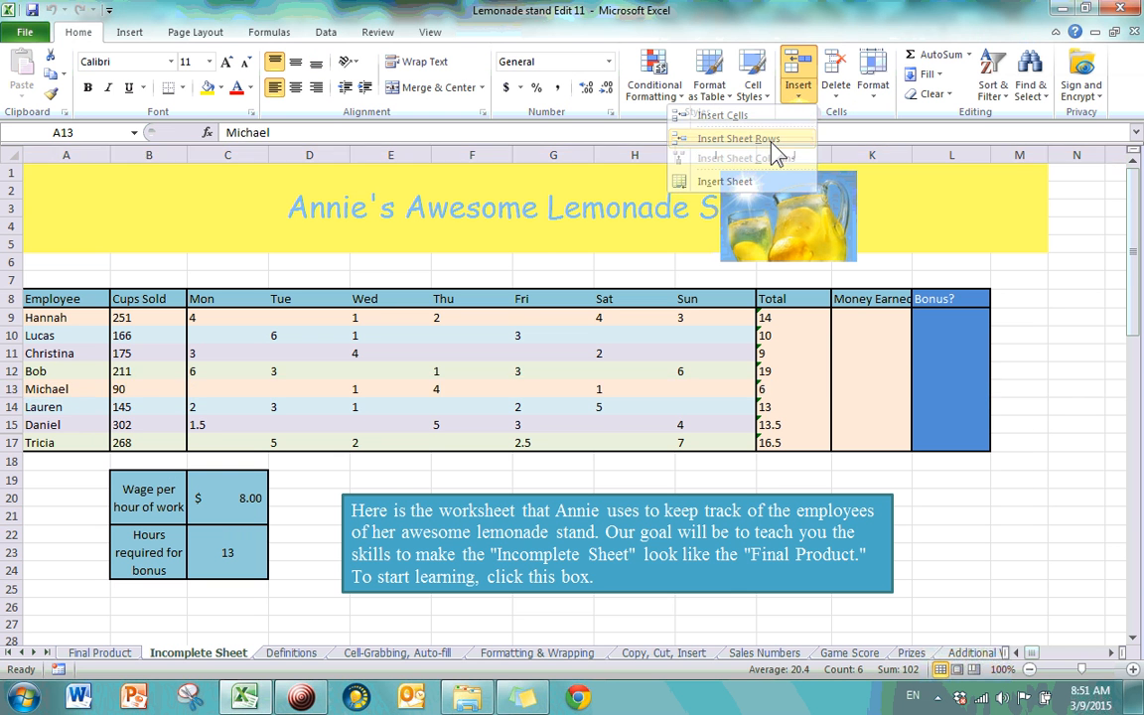
left_click(782, 139)
left_click(798, 97)
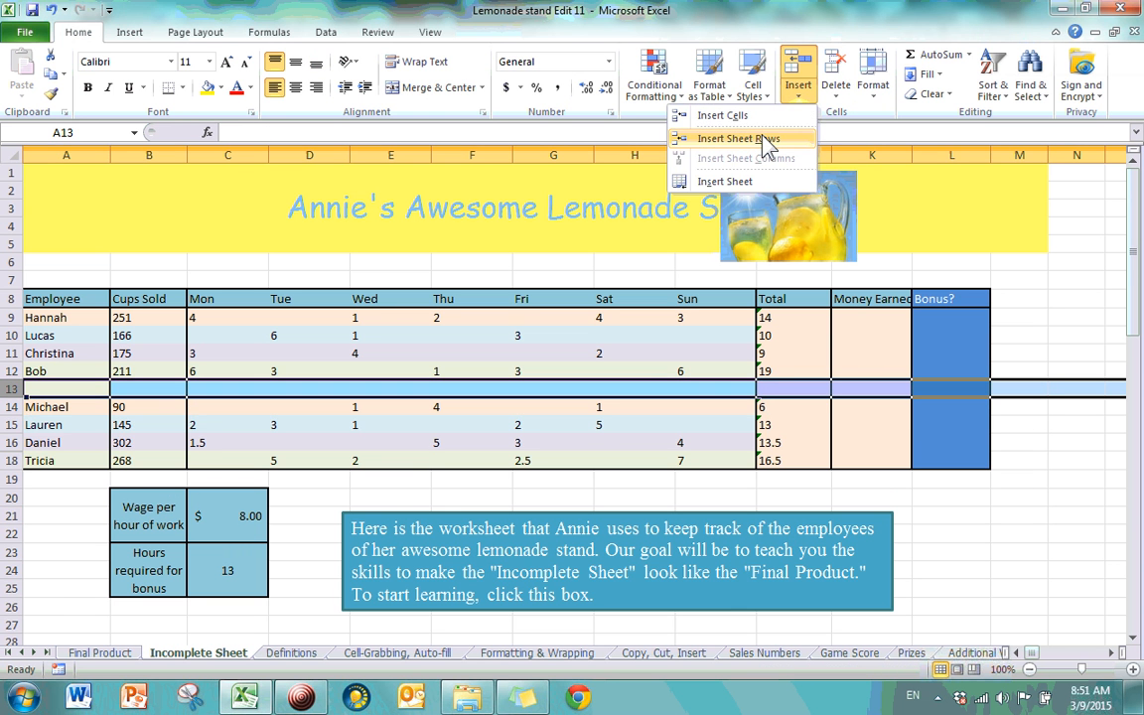
left_click(771, 140)
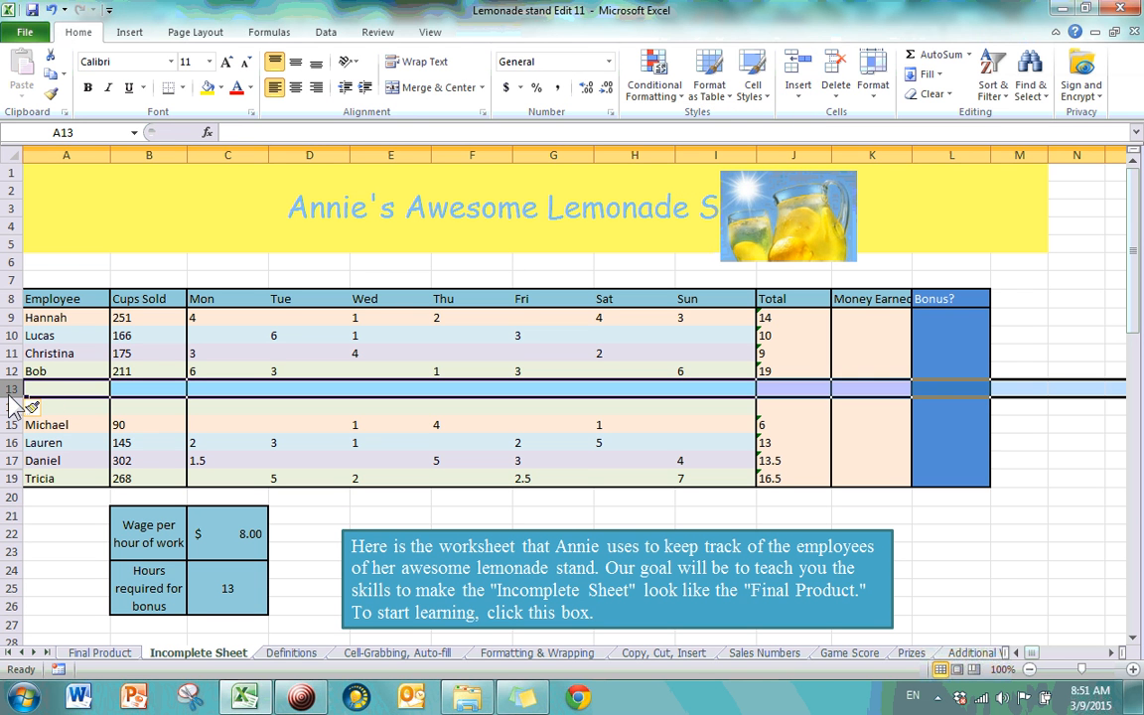
- Delete the two blank rows at row 13 of the employee table, working from cell A13
left_click(61, 542)
left_click(70, 389)
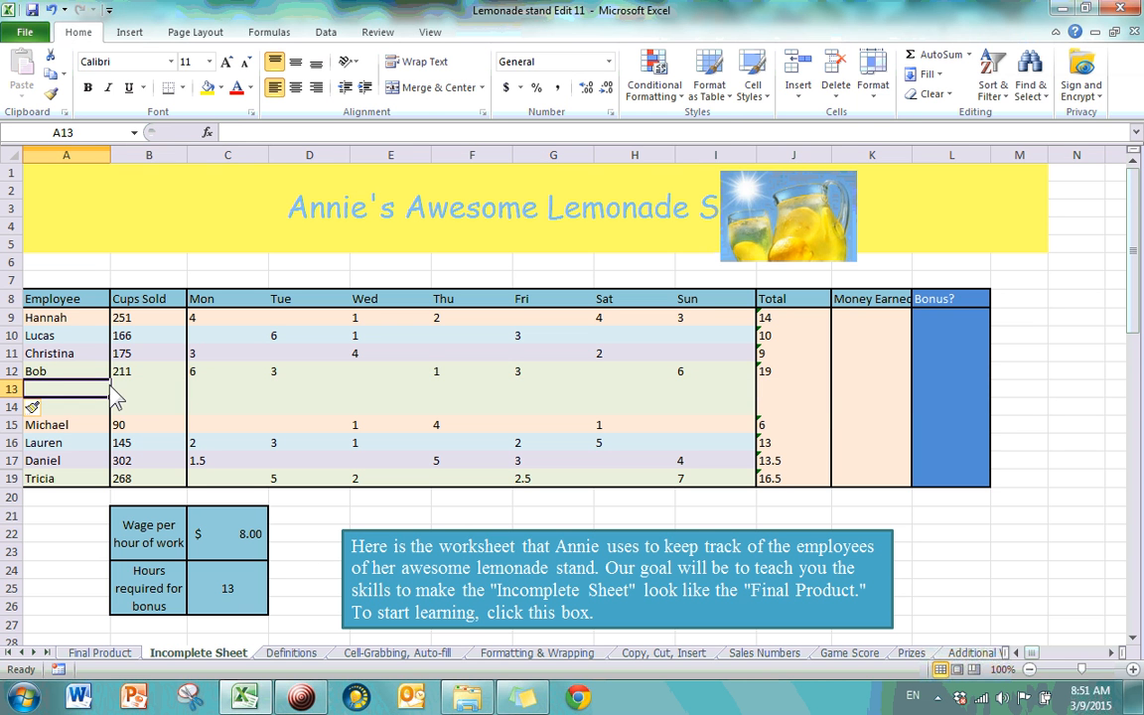
left_click(839, 94)
left_click(810, 139)
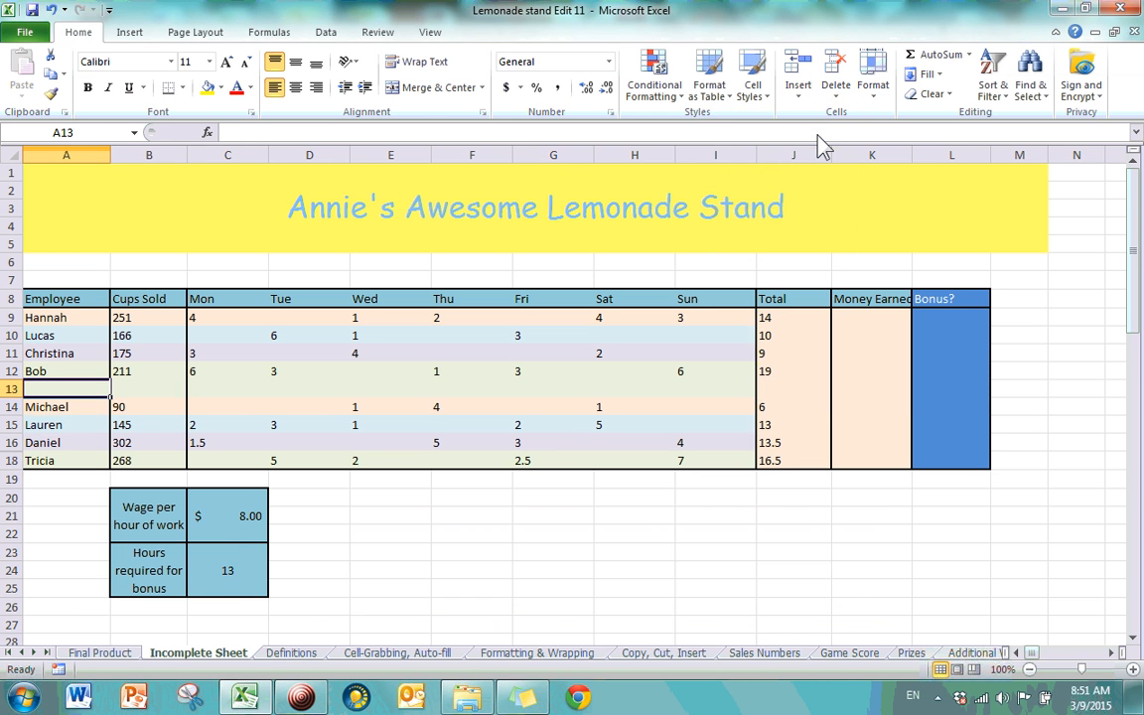
left_click(836, 88)
left_click(823, 139)
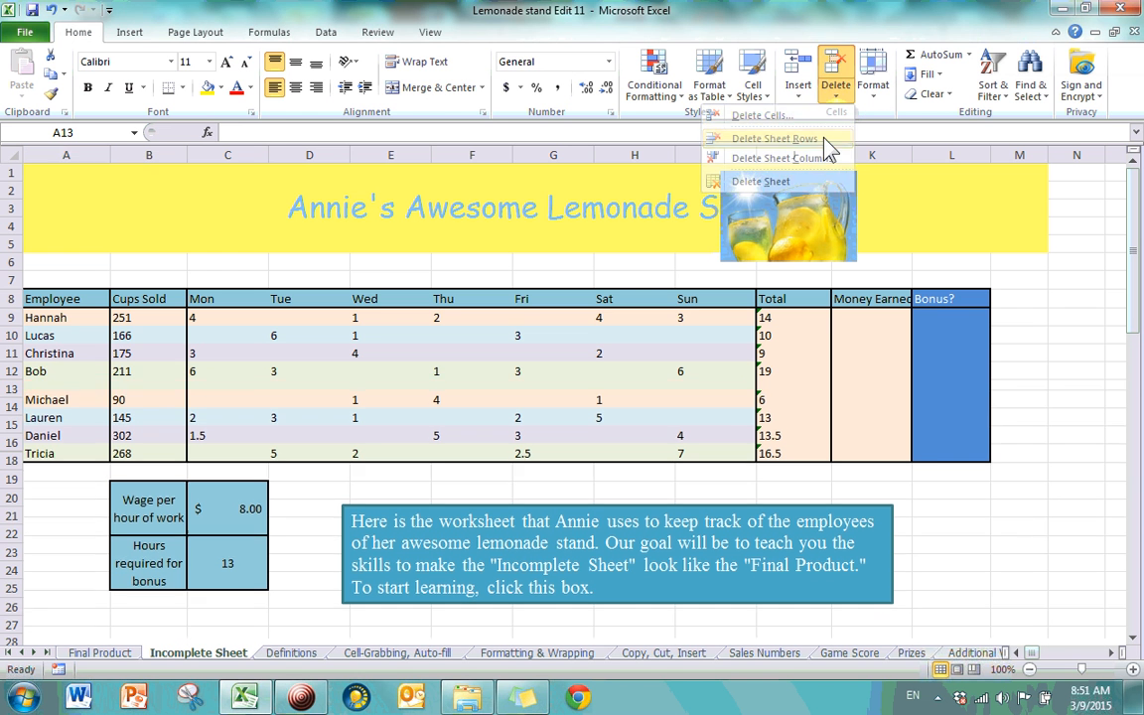
- Review the available delete, insert and format options for cells, rows, columns and sheets
left_click(836, 87)
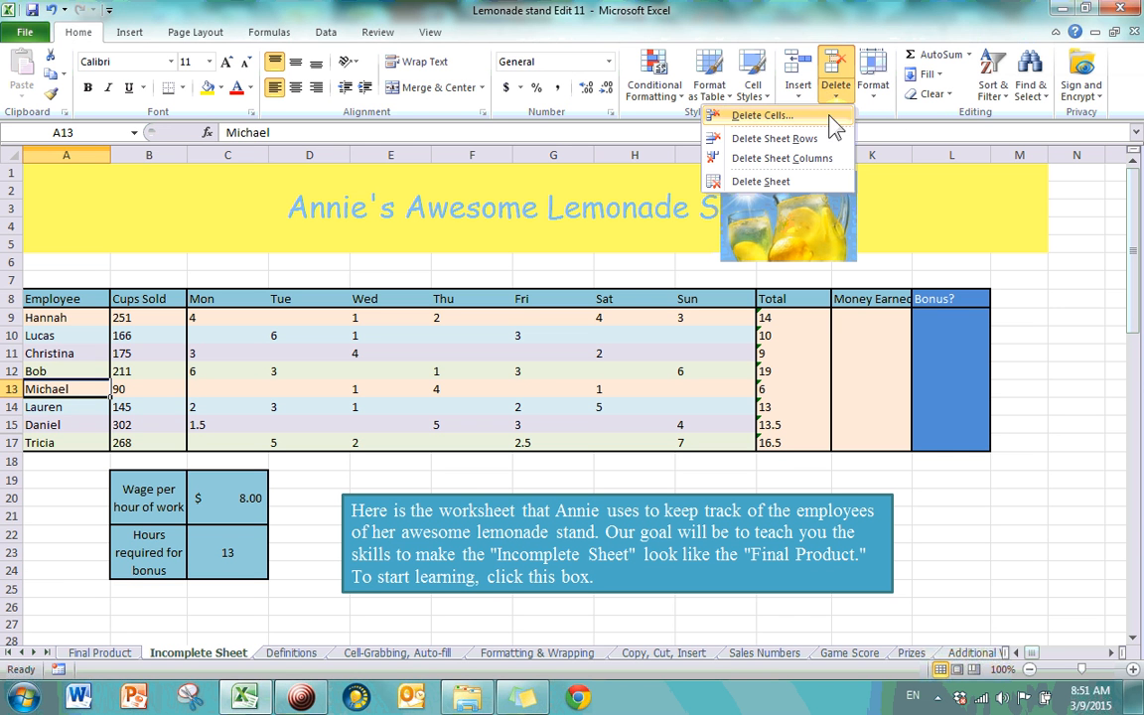
left_click(792, 97)
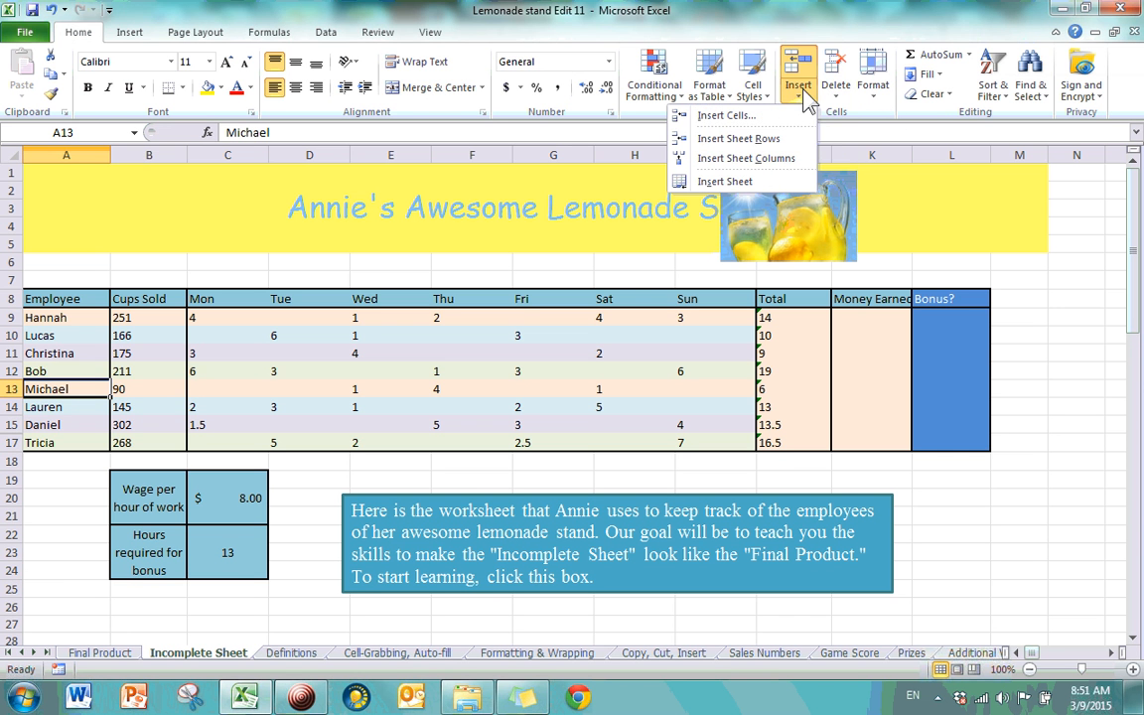
left_click(838, 98)
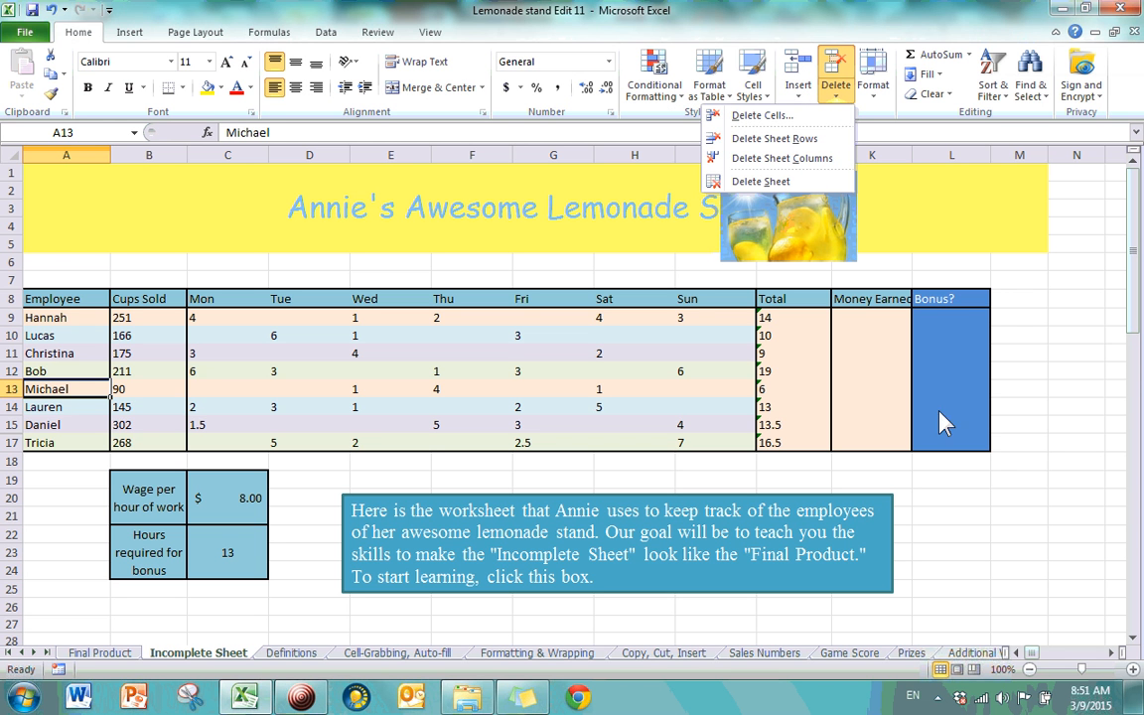
left_click(990, 441)
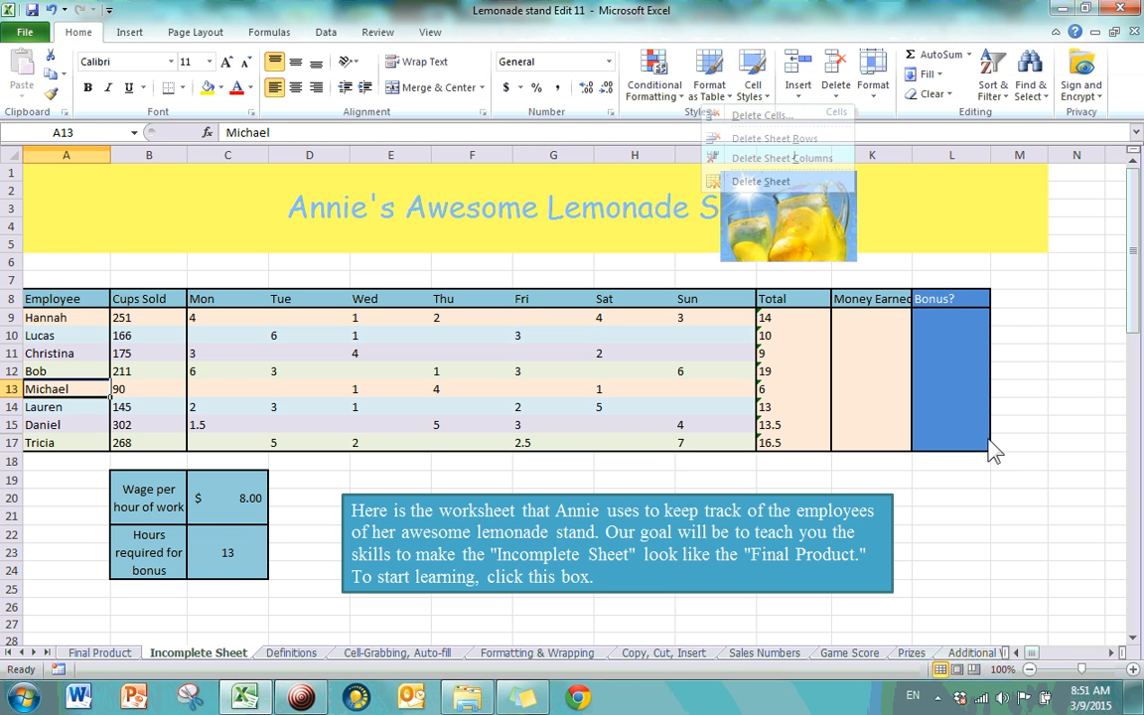
left_click(880, 94)
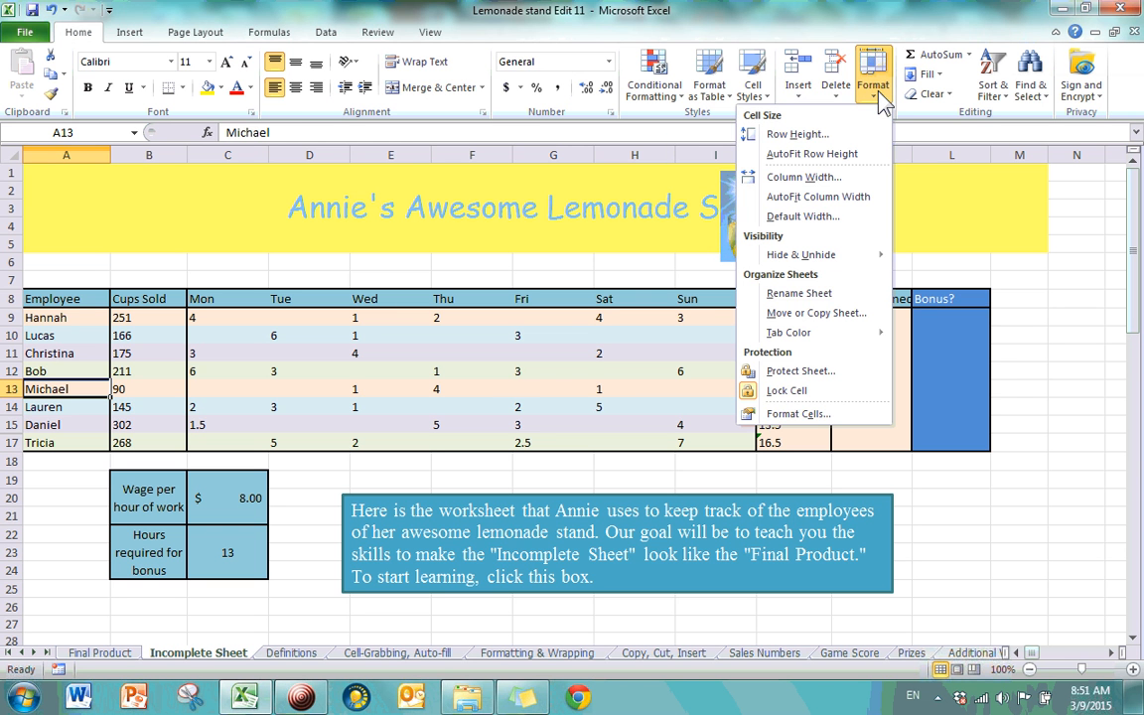
left_click(511, 387)
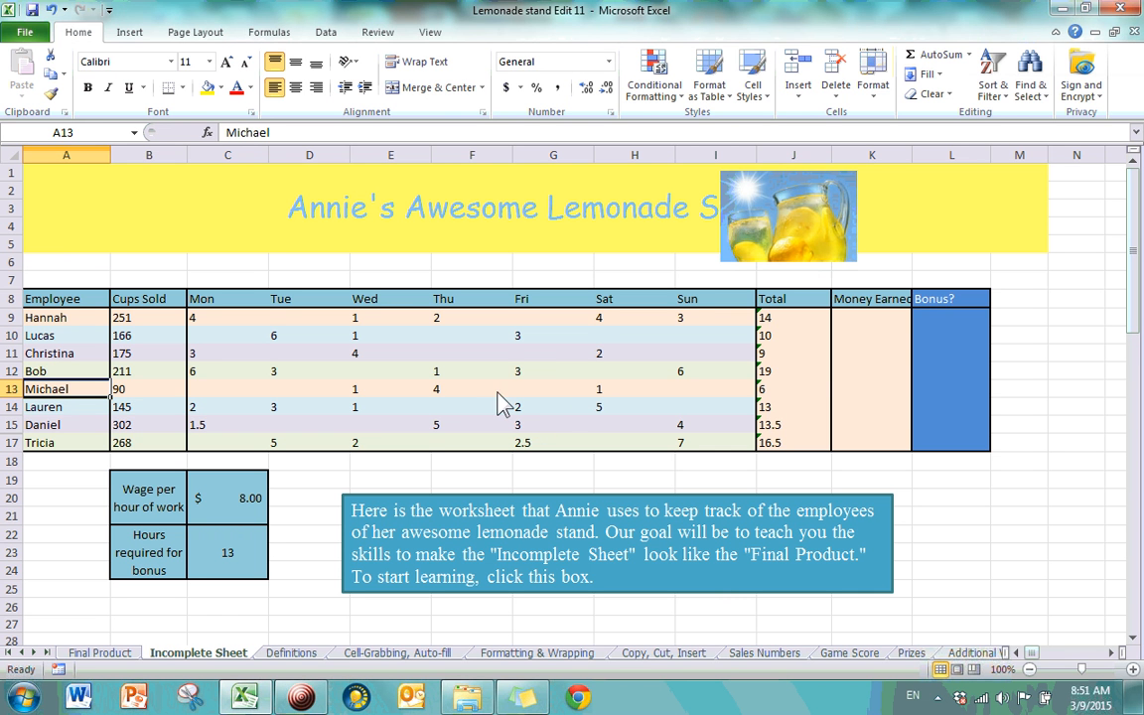
- Increase the height of row 13 with the Row Height command from cell F13, and undo the change
left_click(467, 392)
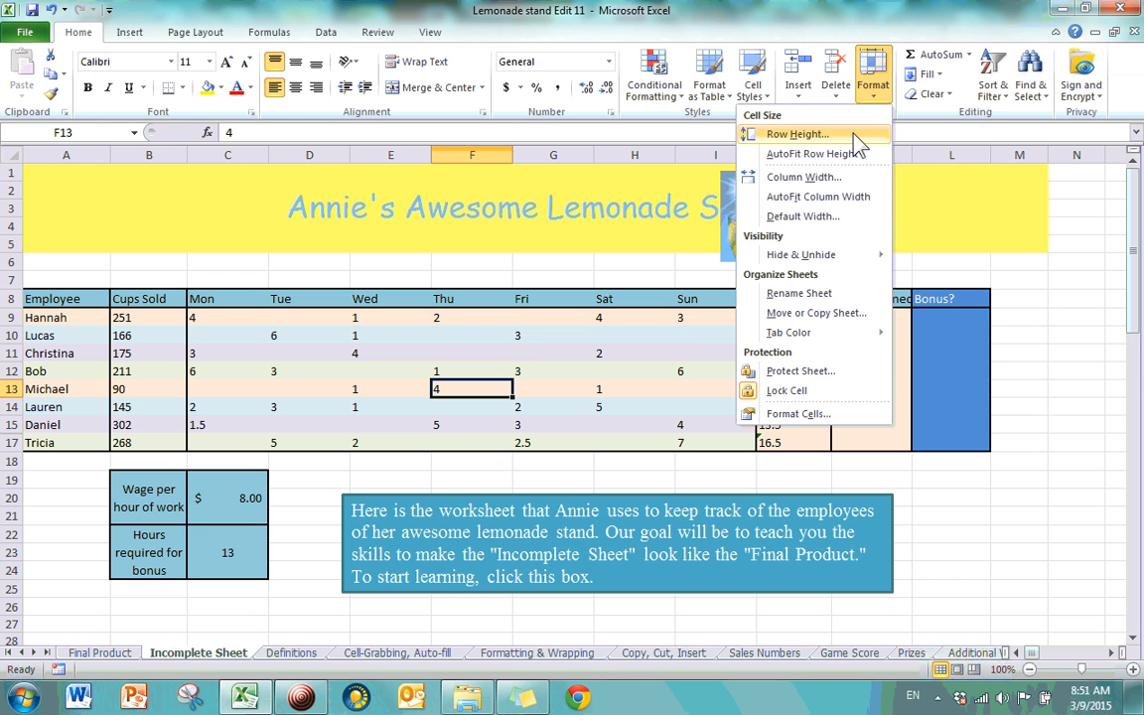
left_click(799, 134)
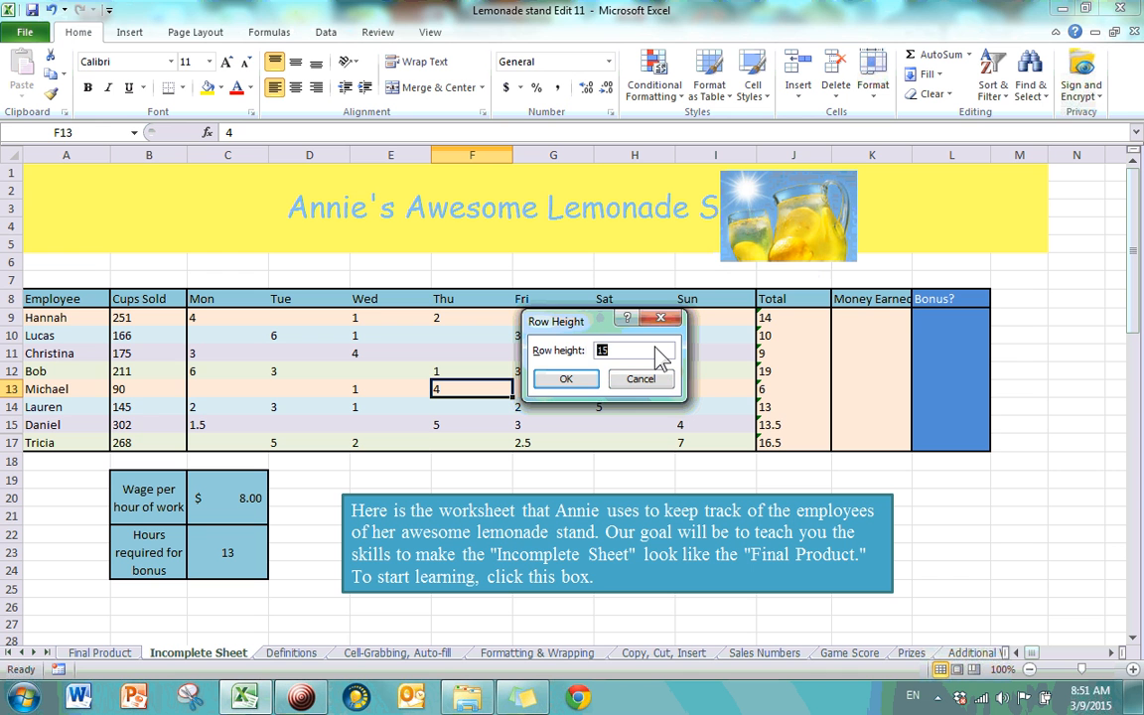
key("Return")
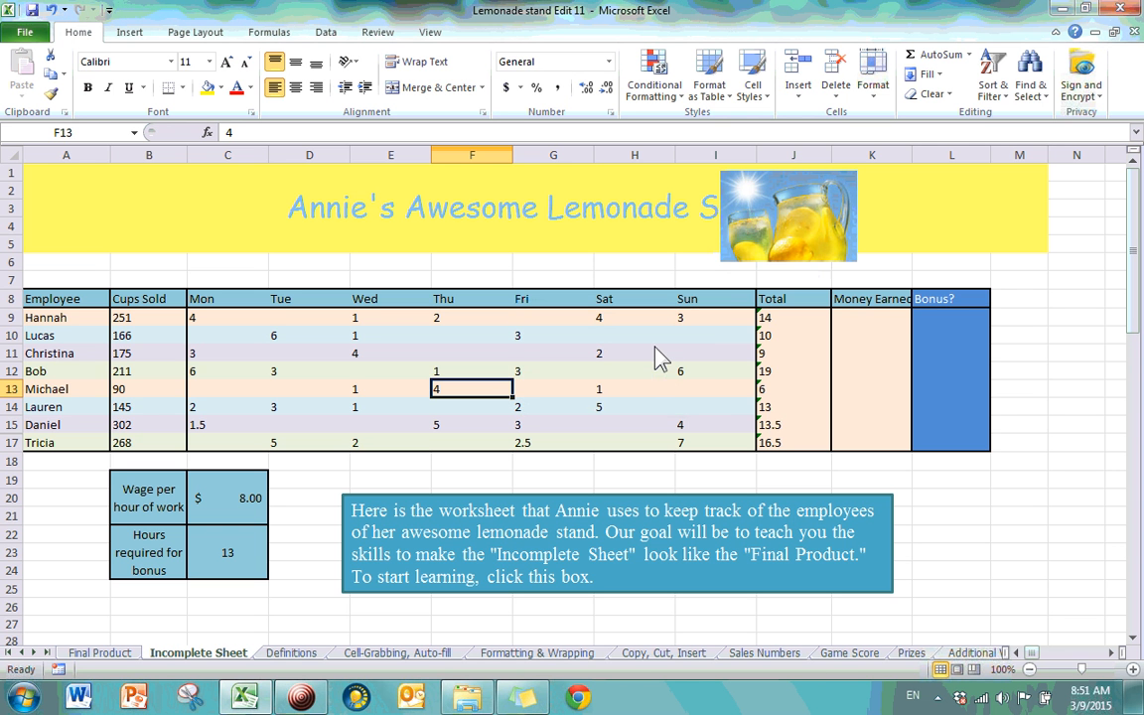
left_click(881, 92)
left_click(804, 133)
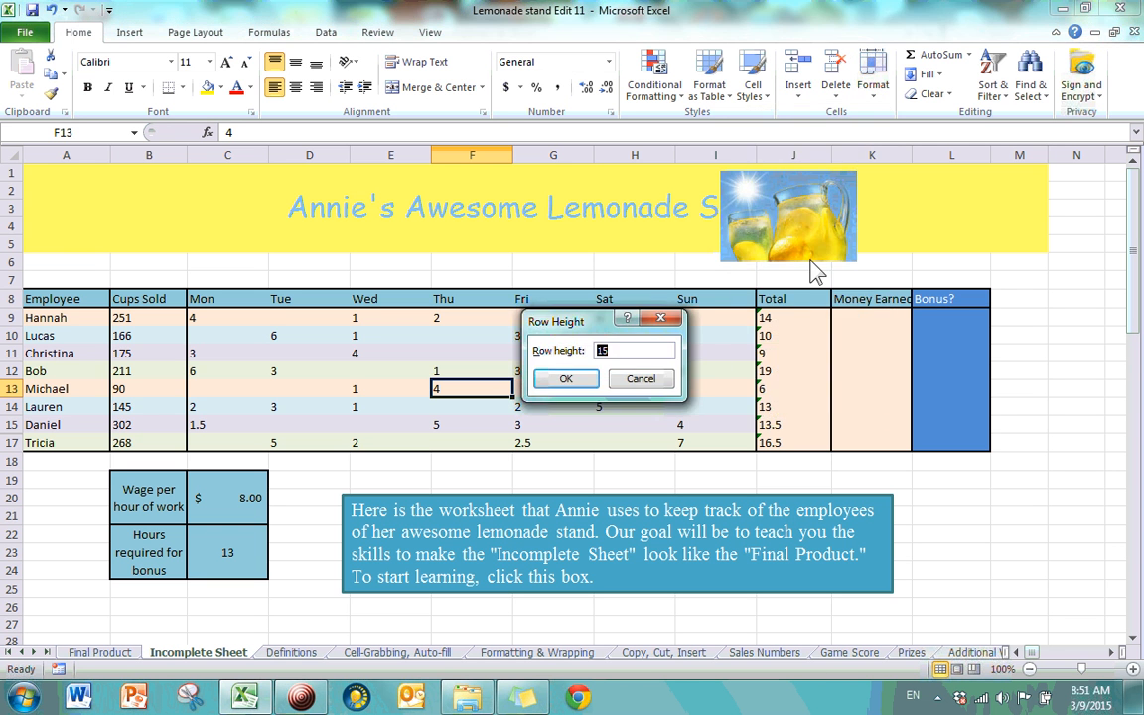
key("Return")
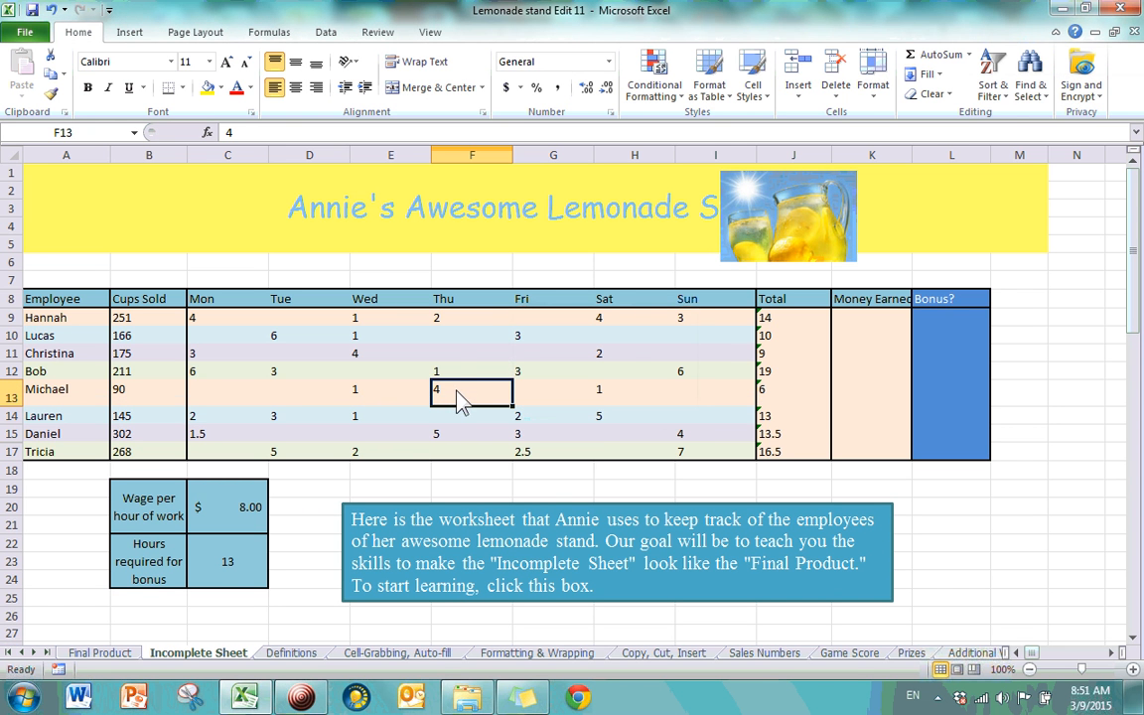
key("ctrl+z")
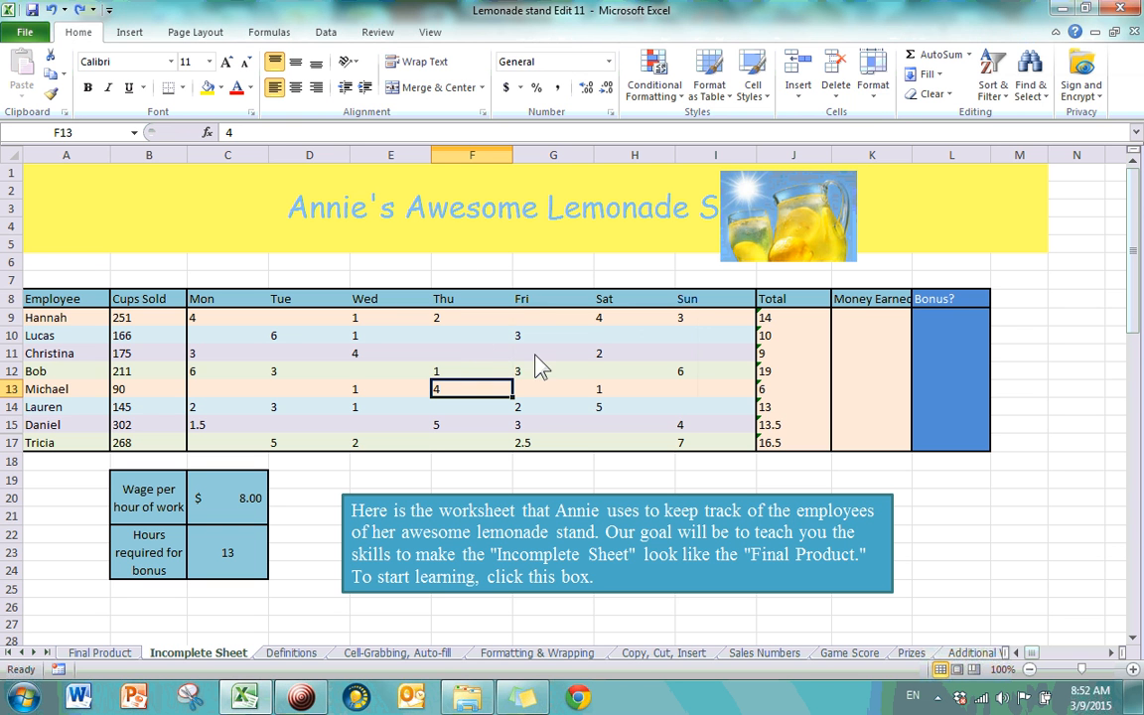
- Set the width of column F to 33 with the Column Width command
left_click(873, 85)
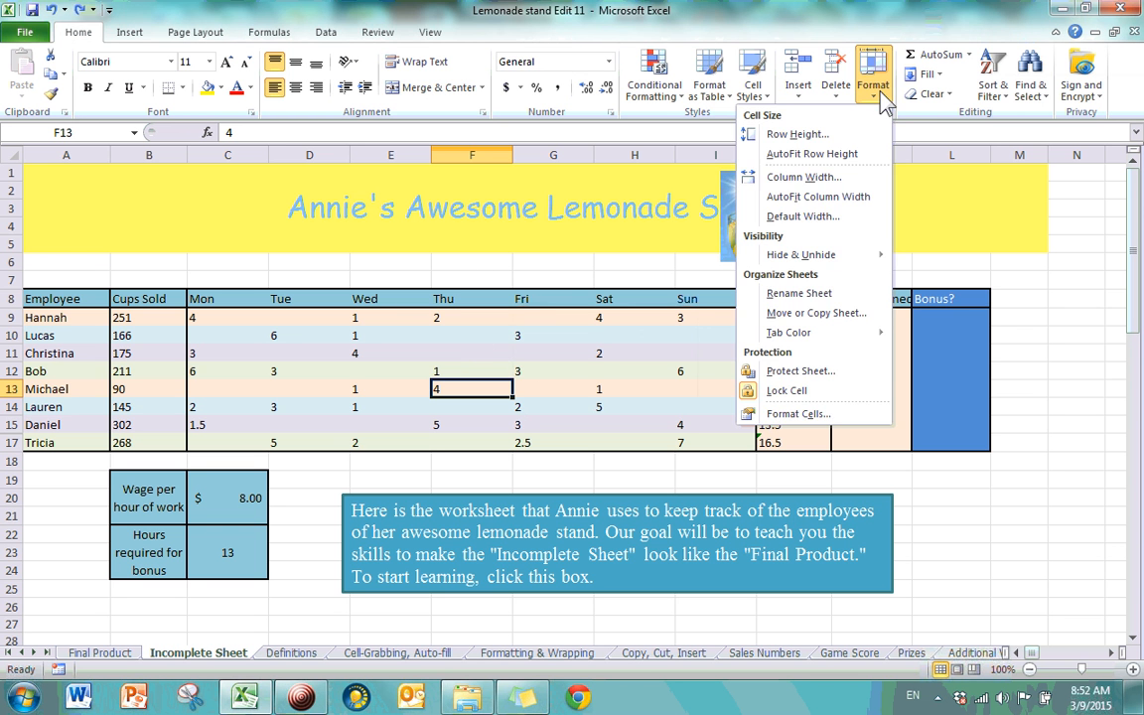
left_click(812, 178)
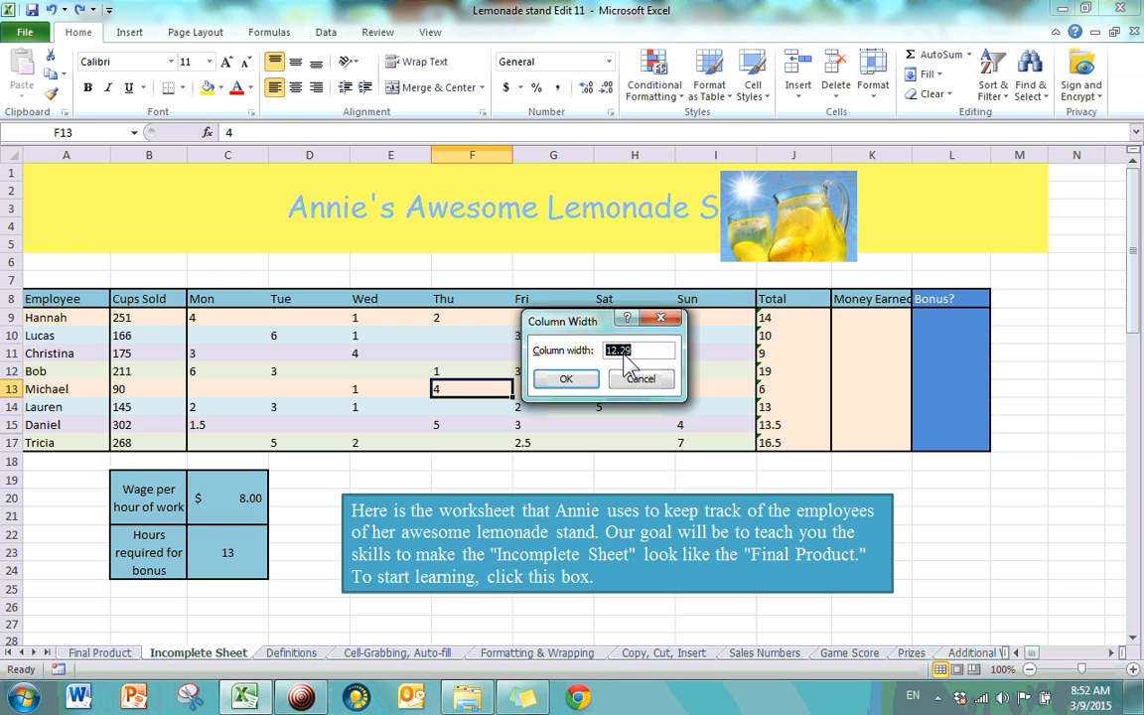
type("33")
key("Return")
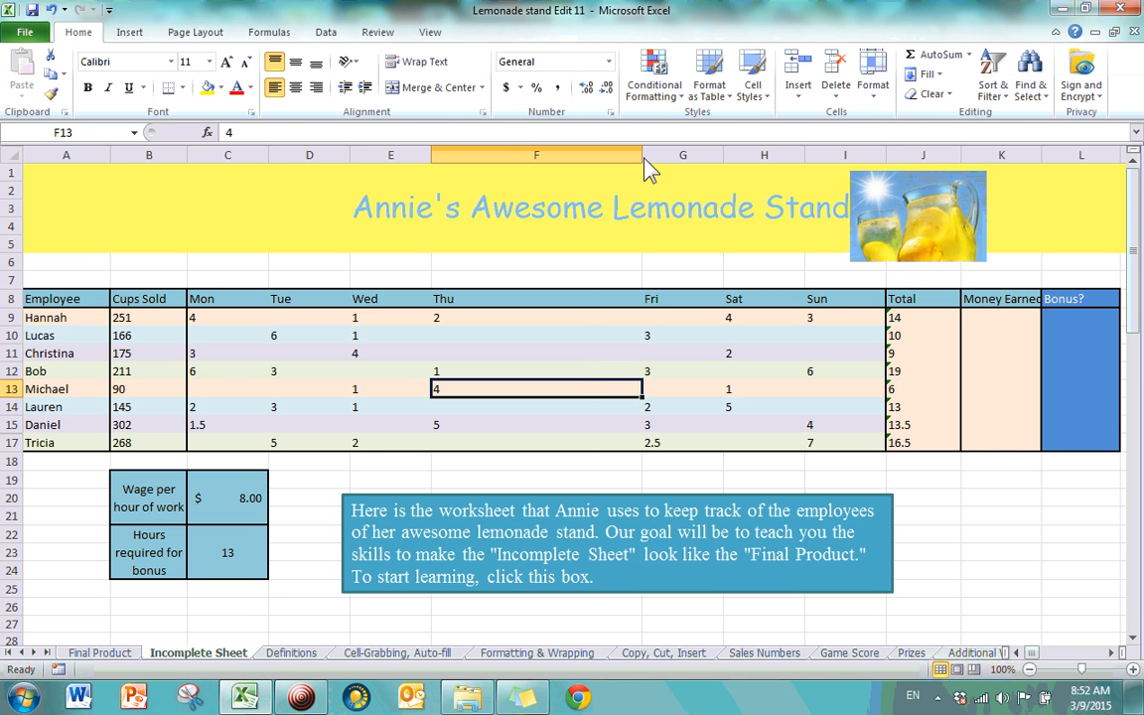
- Manually narrow column F to roughly the width of the neighbouring day columns, and increase the heights of rows 12 and 13
left_click_drag(643, 164, 502, 161)
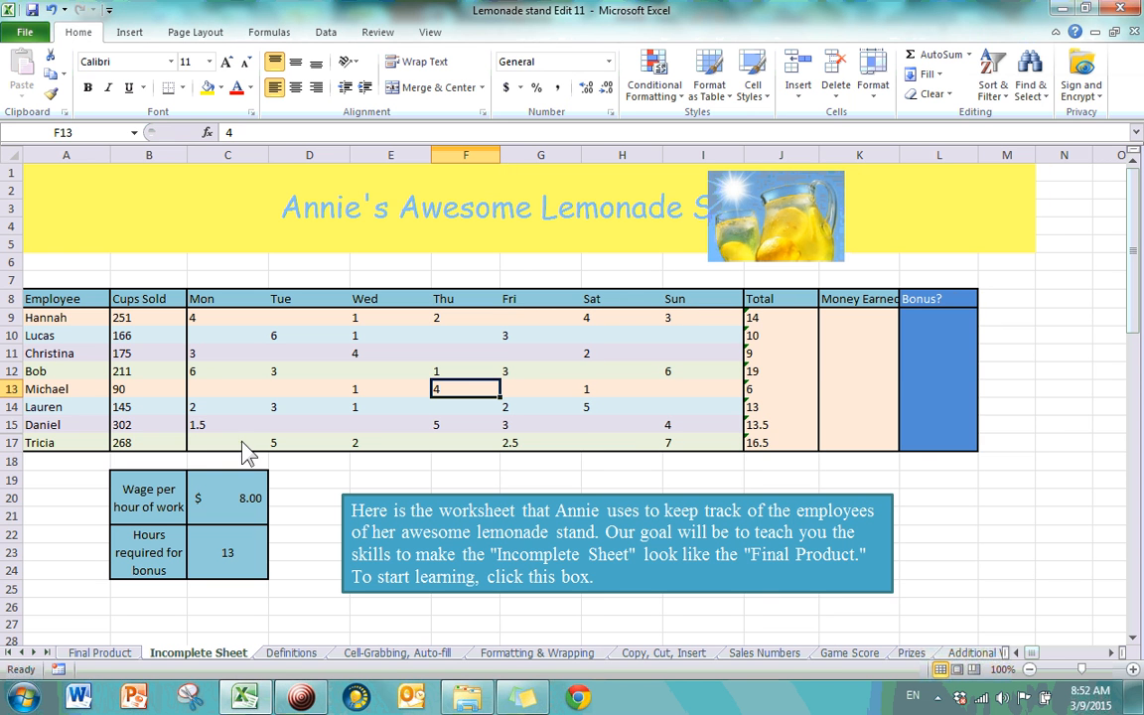
left_click_drag(11, 398, 12, 411)
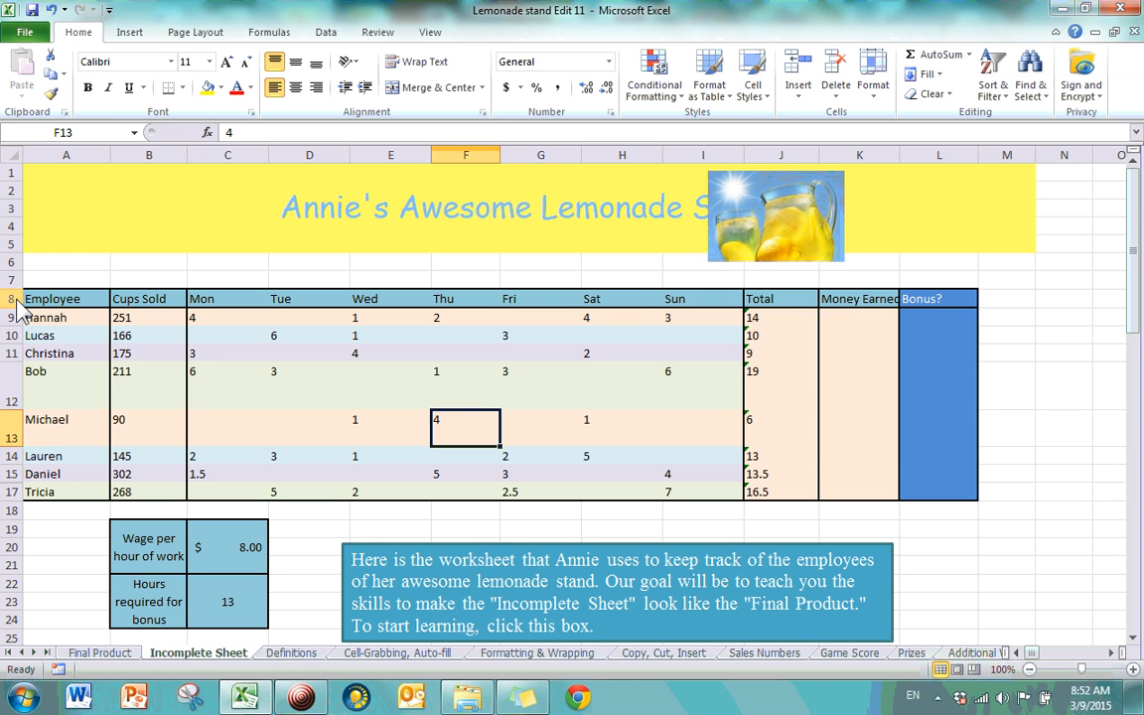
- Set the height of rows 8 to 17 to 20 with the Row Height command, and undo the change
left_click_drag(18, 300, 15, 492)
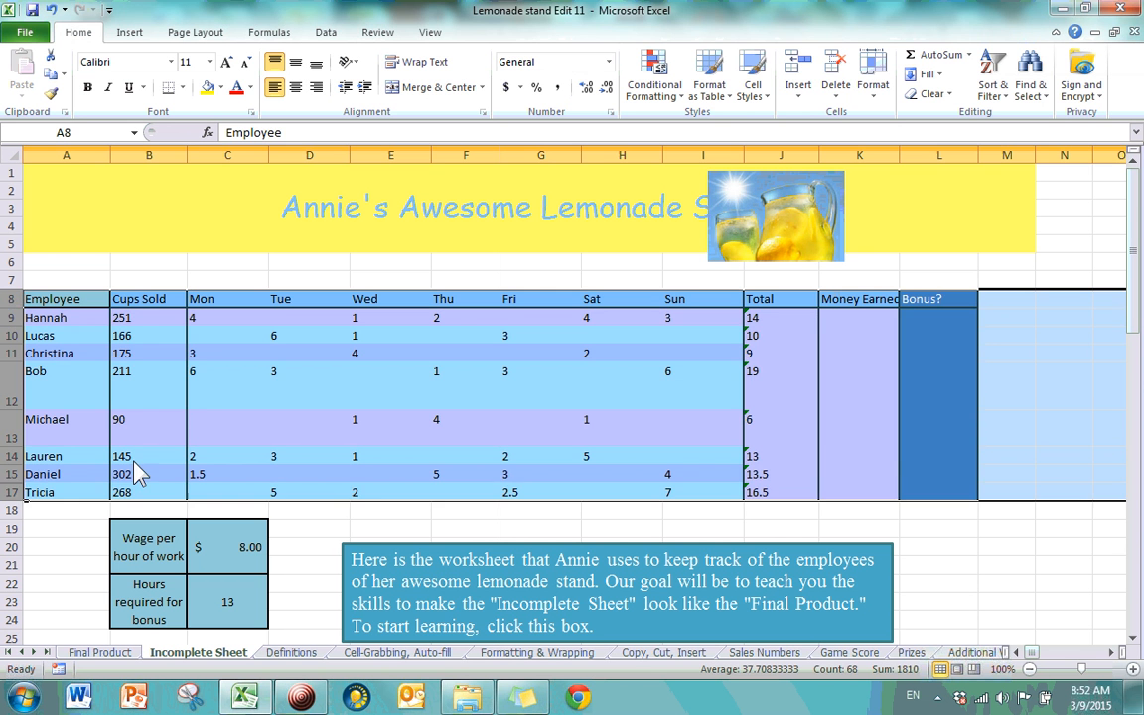
left_click(872, 80)
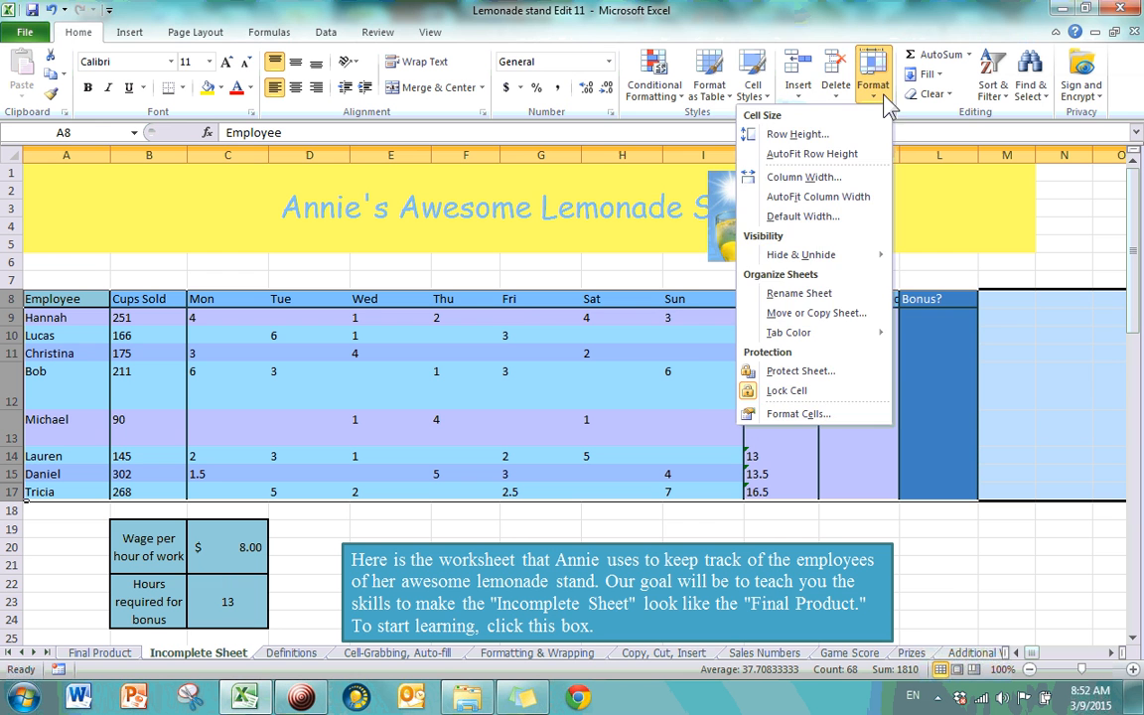
left_click(850, 180)
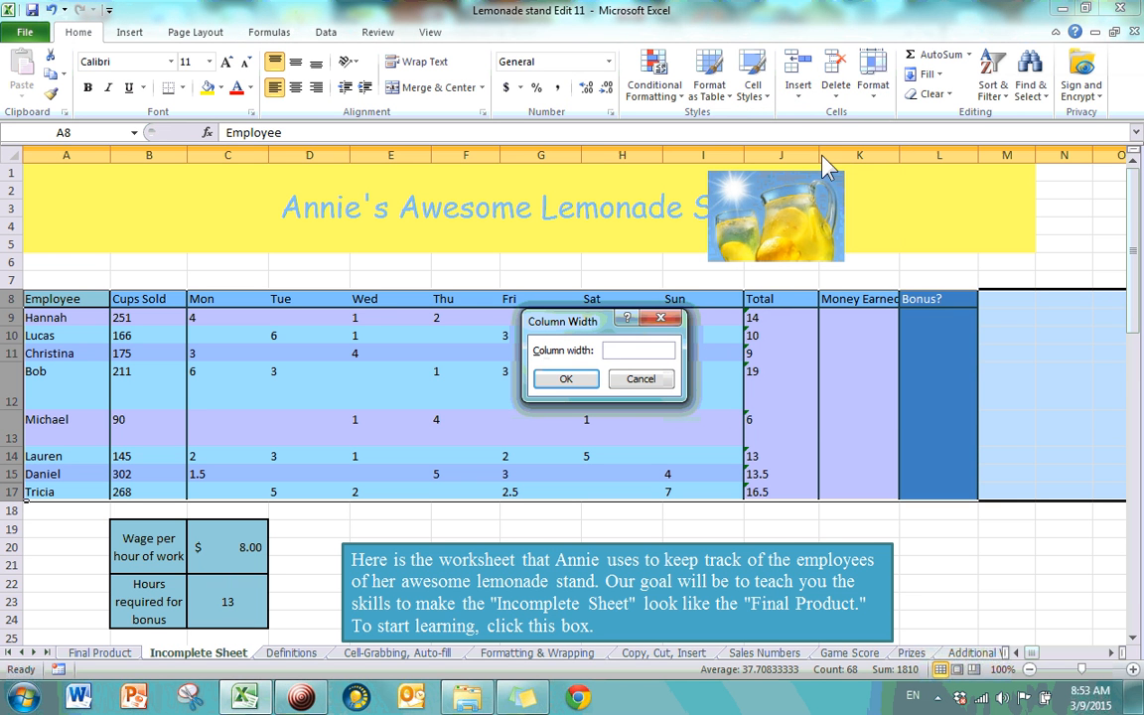
left_click(661, 318)
left_click(874, 81)
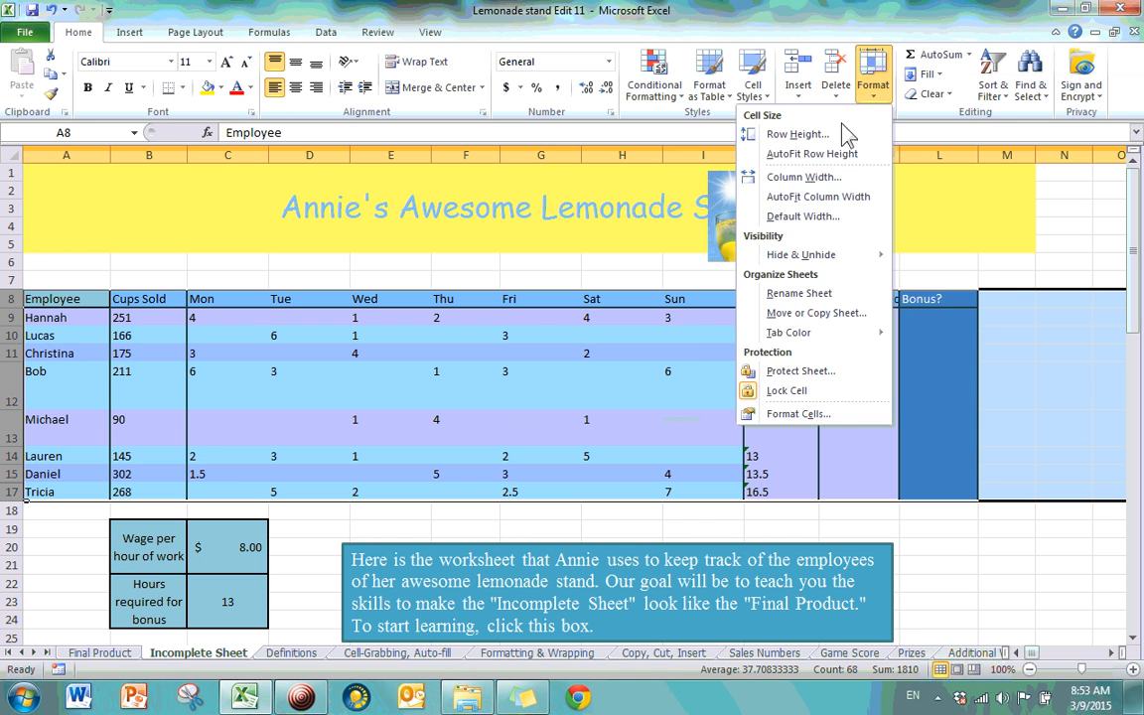
left_click(824, 135)
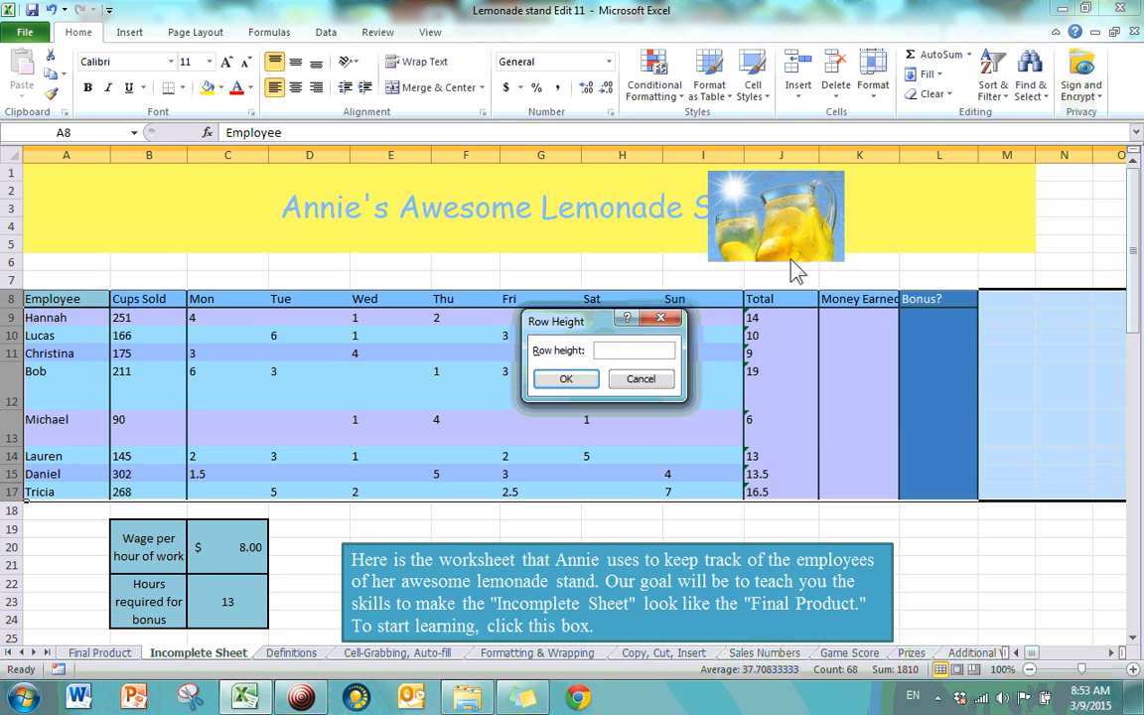
type("20")
key("Return")
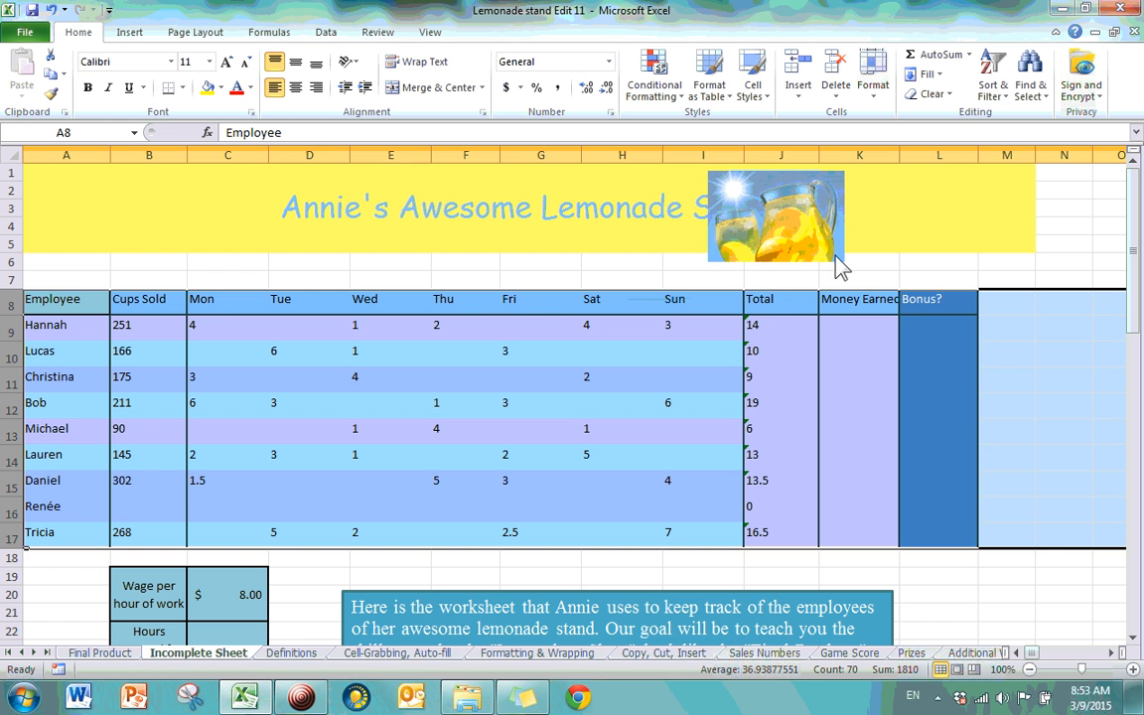
left_click(464, 482)
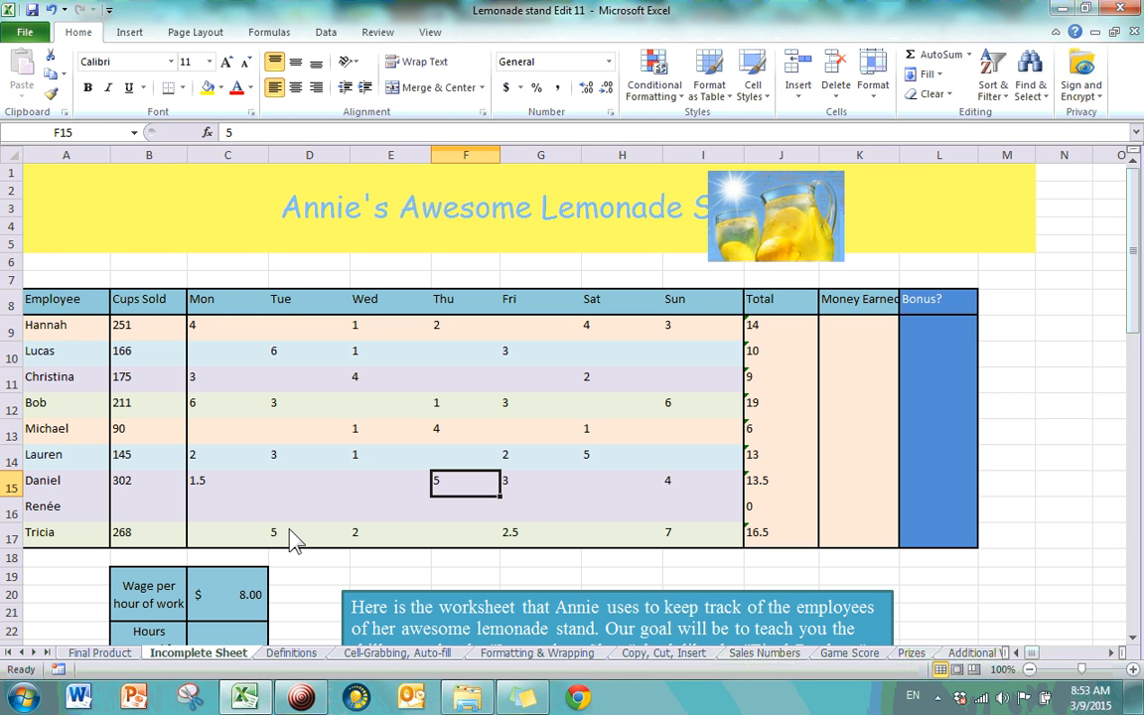
key("ctrl+z")
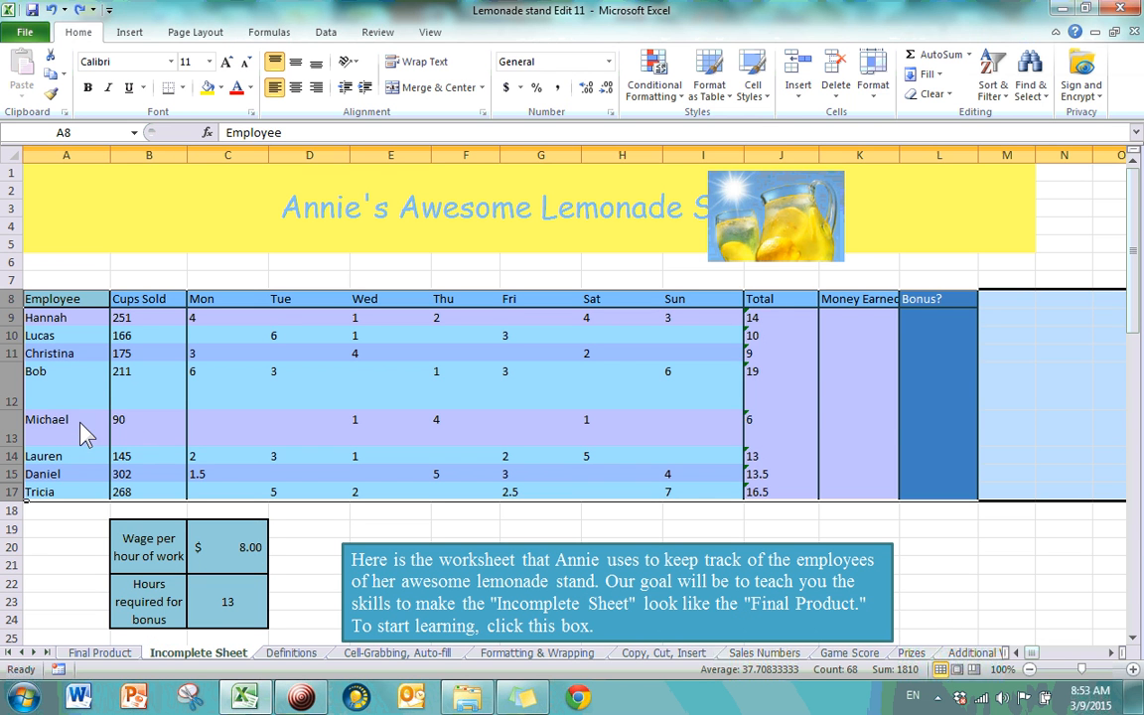
- Manually increase the height of the selected rows 8 to 17 together by resizing row 8, and undo the change
left_click(874, 75)
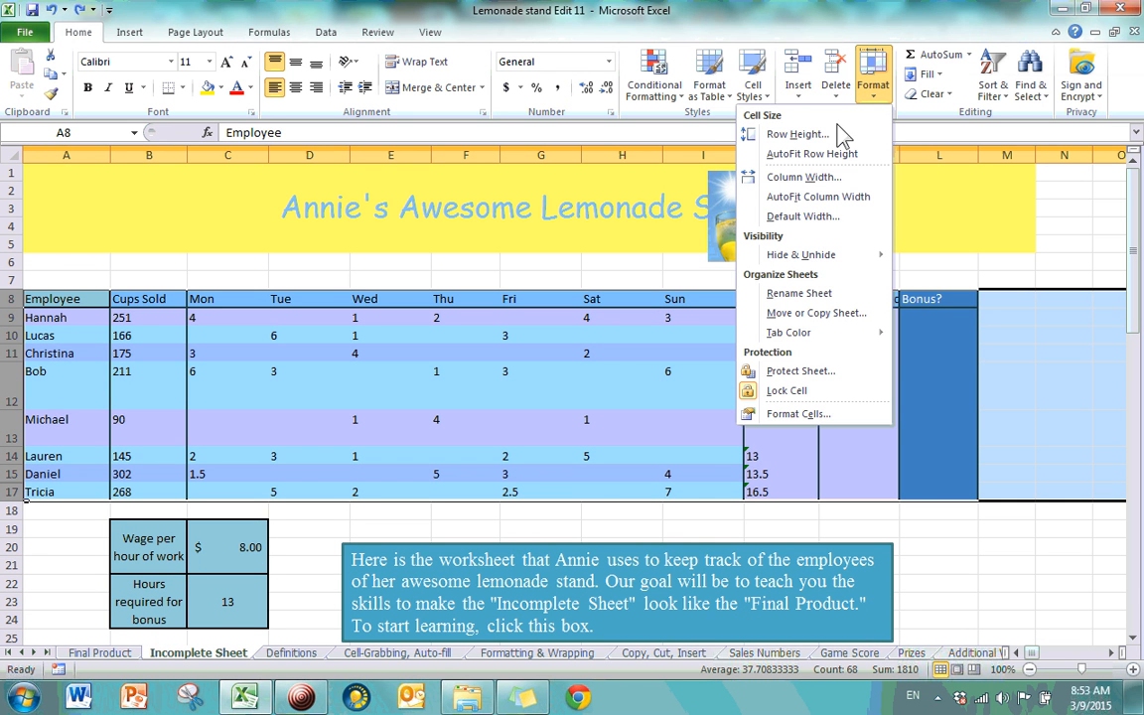
left_click(14, 316)
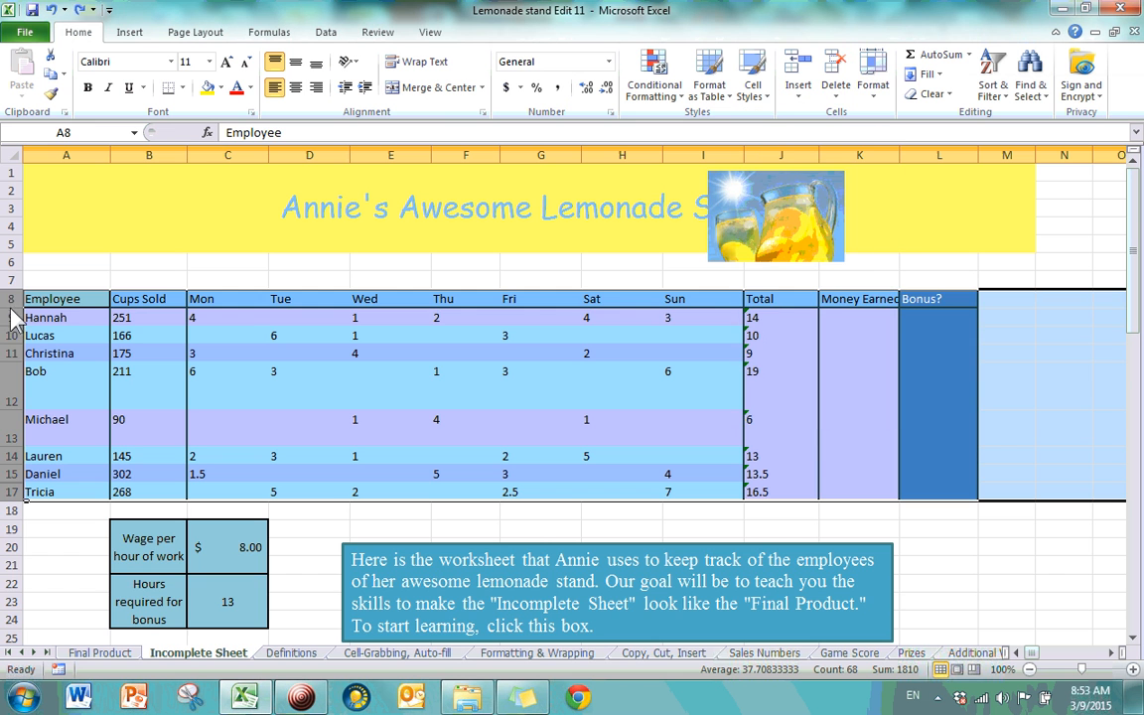
left_click_drag(13, 308, 13, 323)
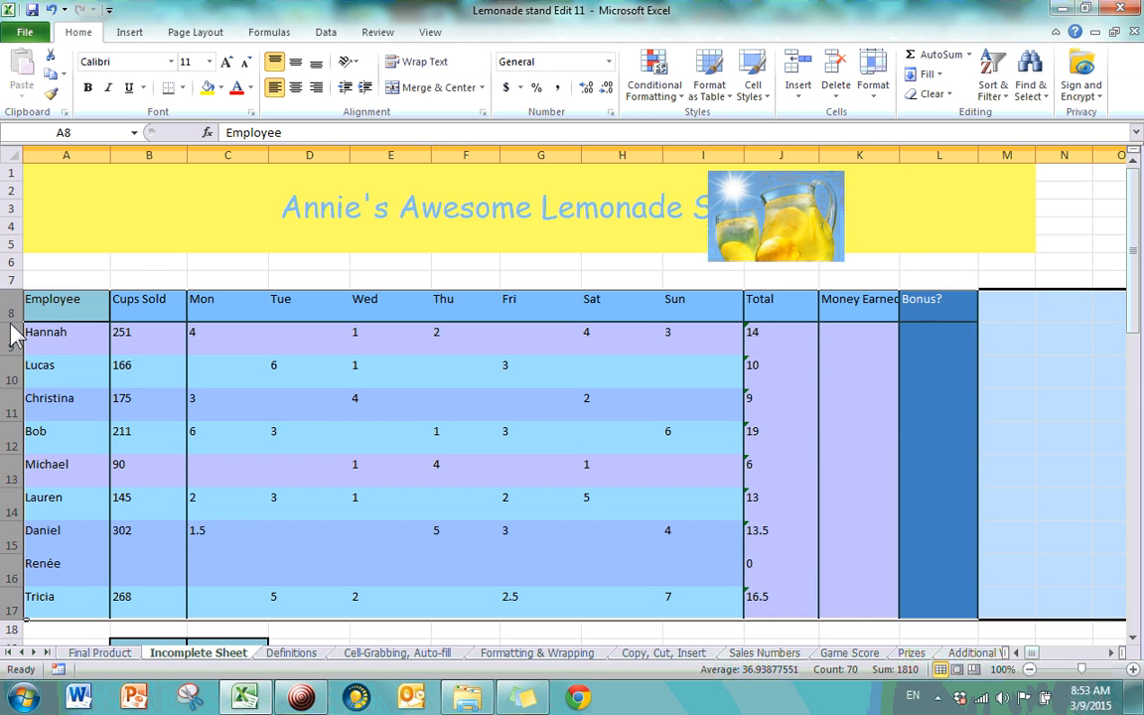
left_click(425, 508)
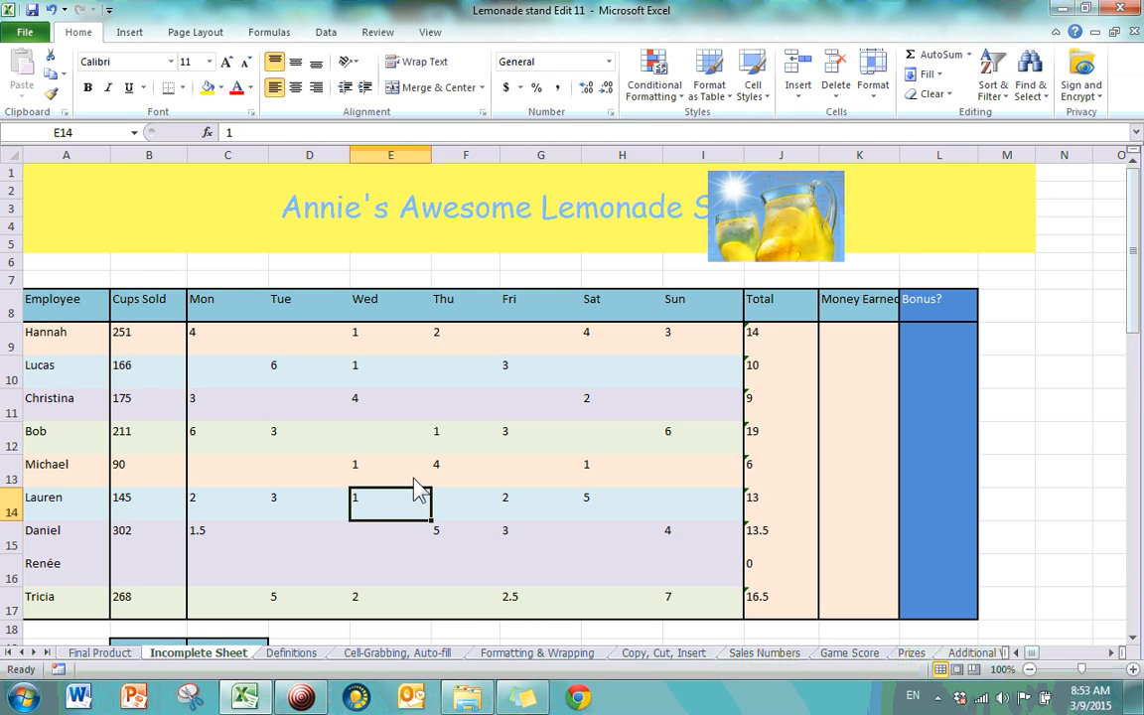
scroll(413, 476, "down", 3)
scroll(412, 471, "up", 3)
key("ctrl+z")
left_click(496, 489)
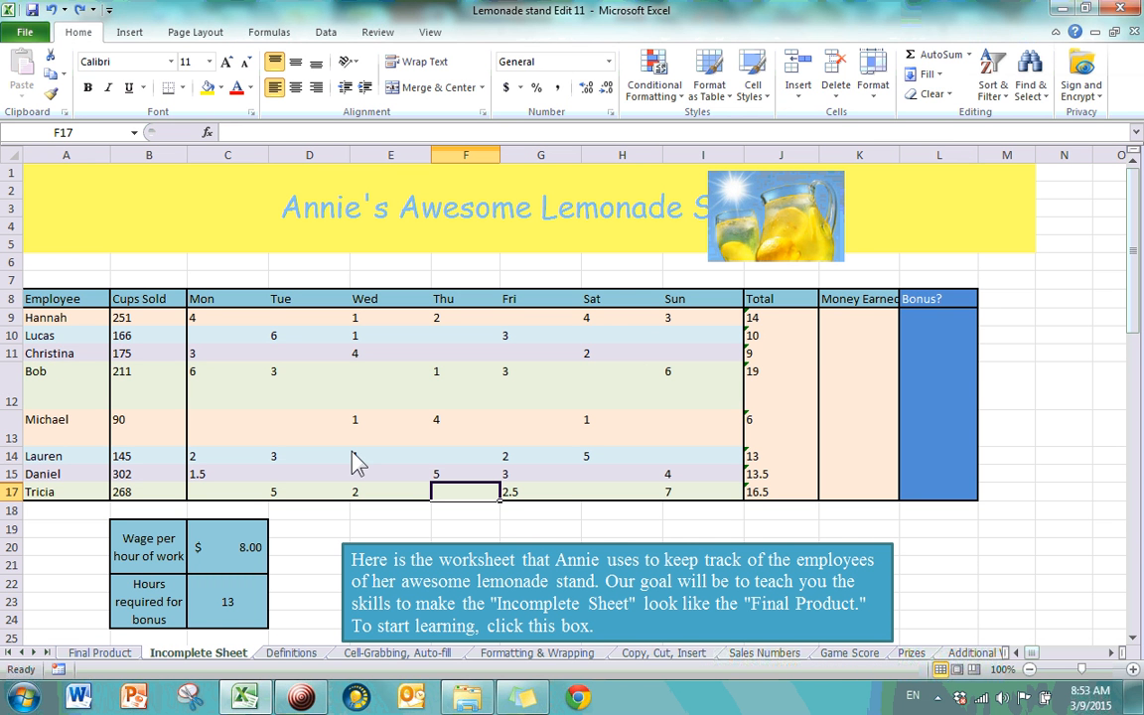
scroll(323, 447, "down", 2)
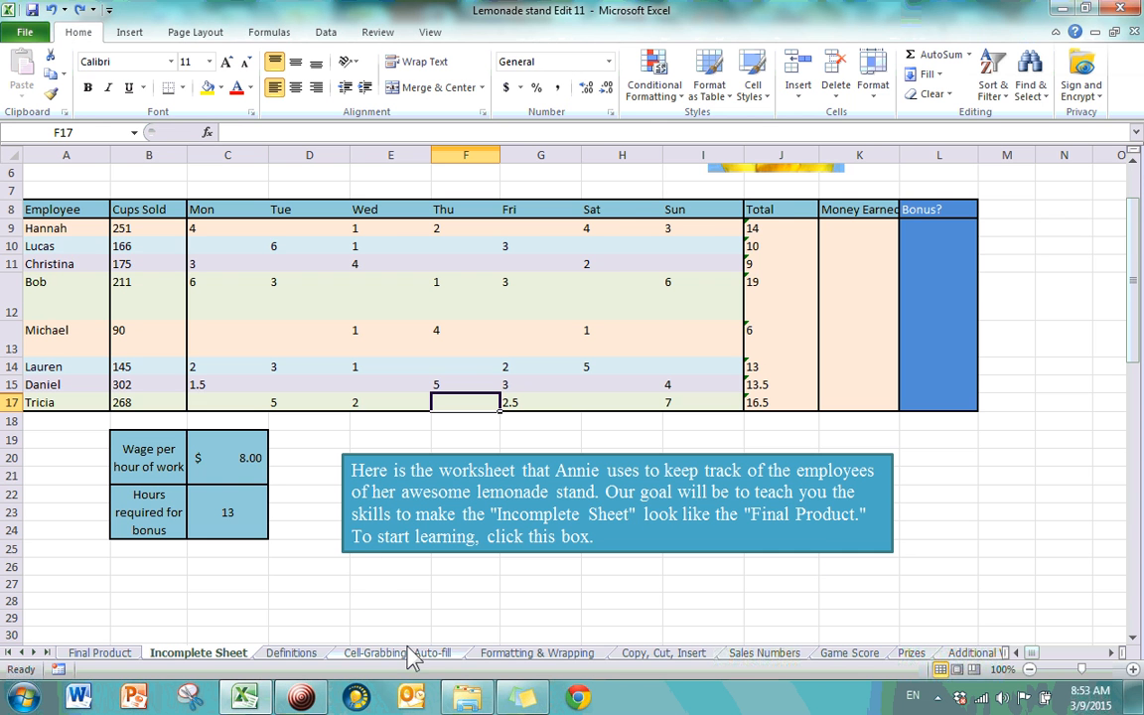
scroll(466, 322, "up", 2)
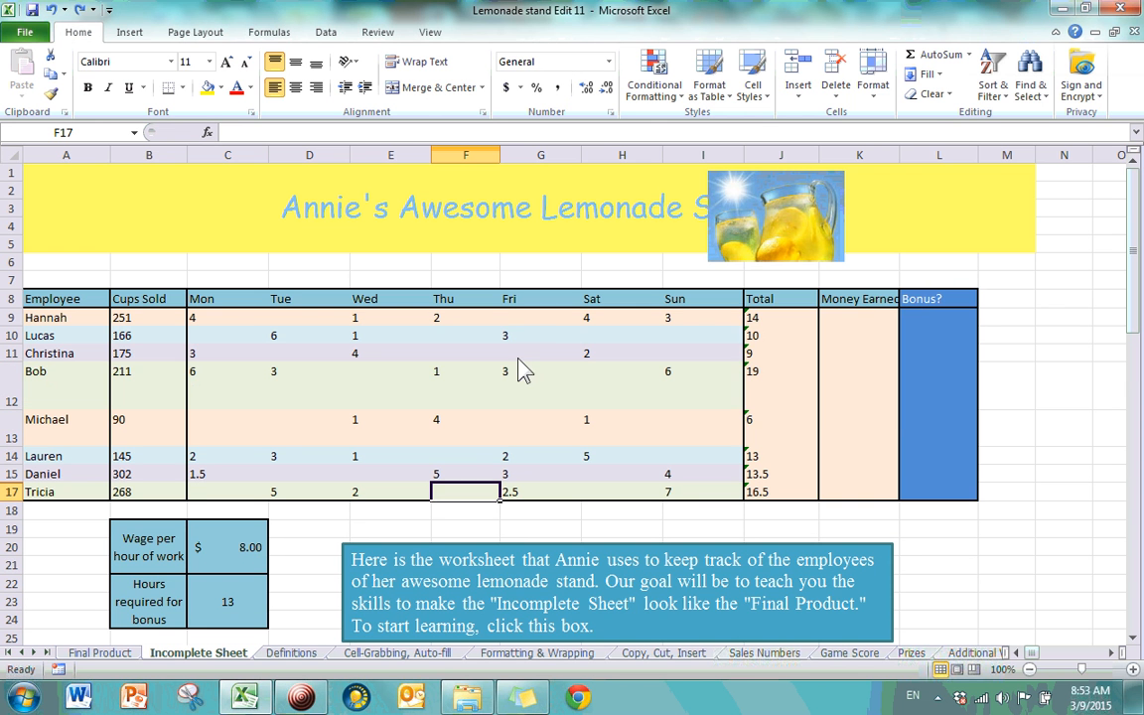
- Give the day columns uneven widths by manually widening columns E, G and H and shrinking column F to a sliver
left_click(873, 75)
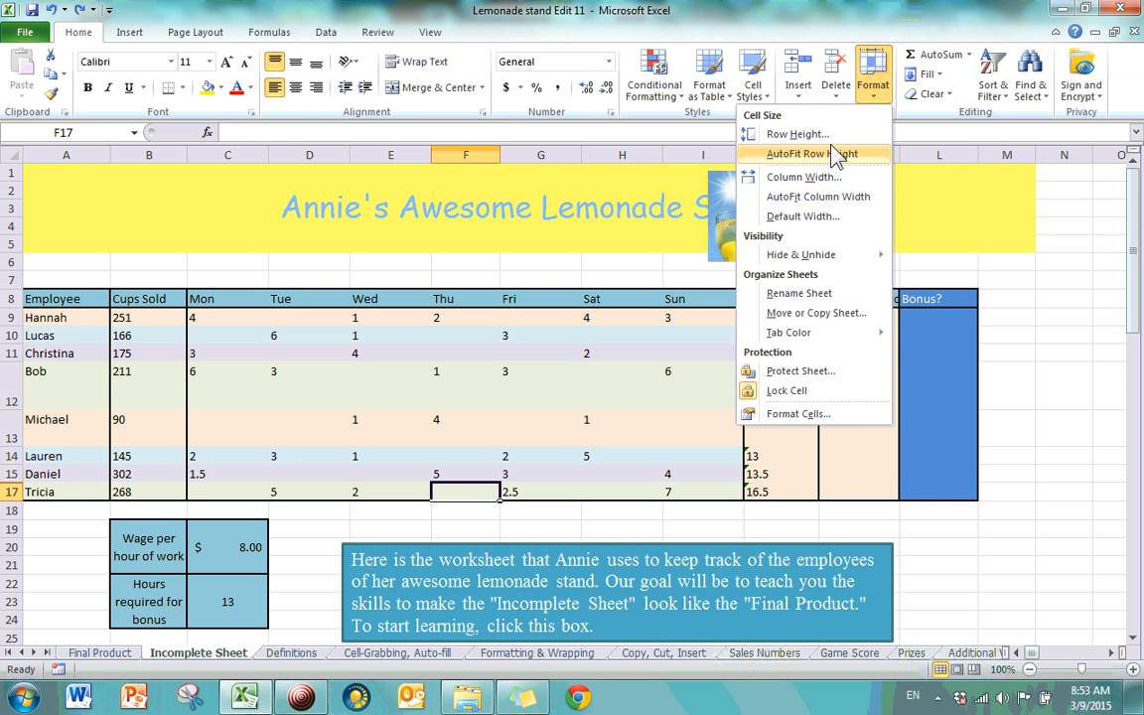
left_click(829, 202)
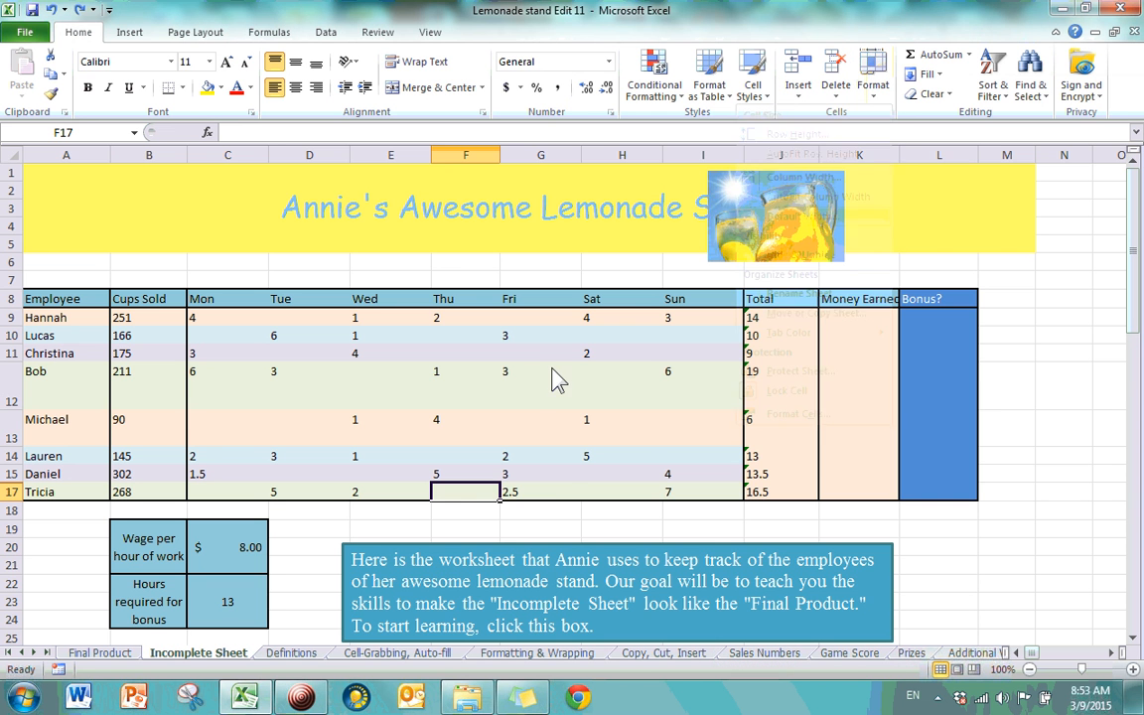
left_click_drag(430, 156, 497, 157)
left_click_drag(647, 156, 693, 164)
left_click_drag(565, 156, 507, 171)
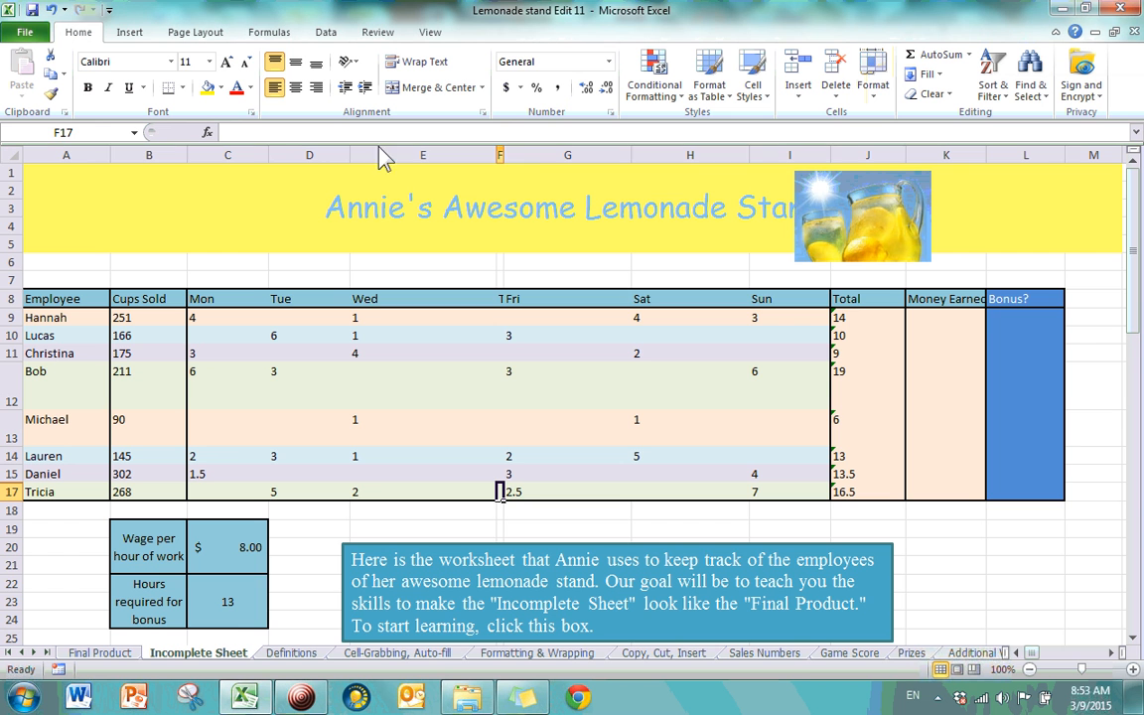
- Fit columns D to I to their contents with the AutoFit Column Width command
left_click_drag(309, 155, 774, 173)
left_click(874, 87)
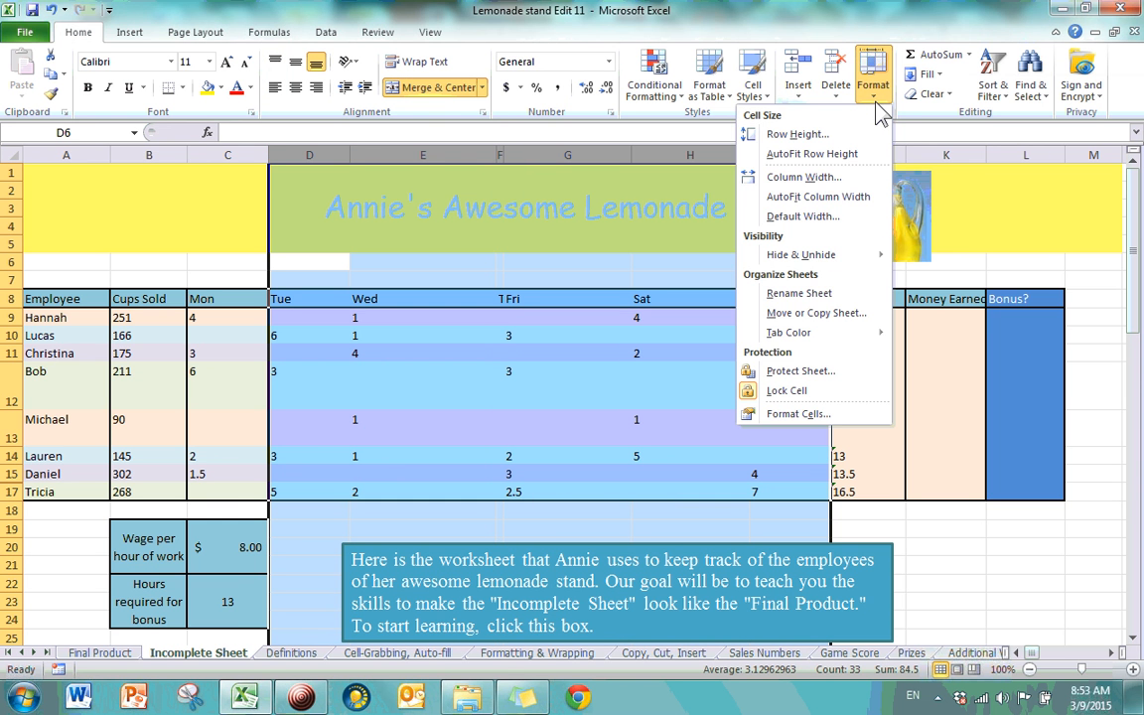
left_click(829, 207)
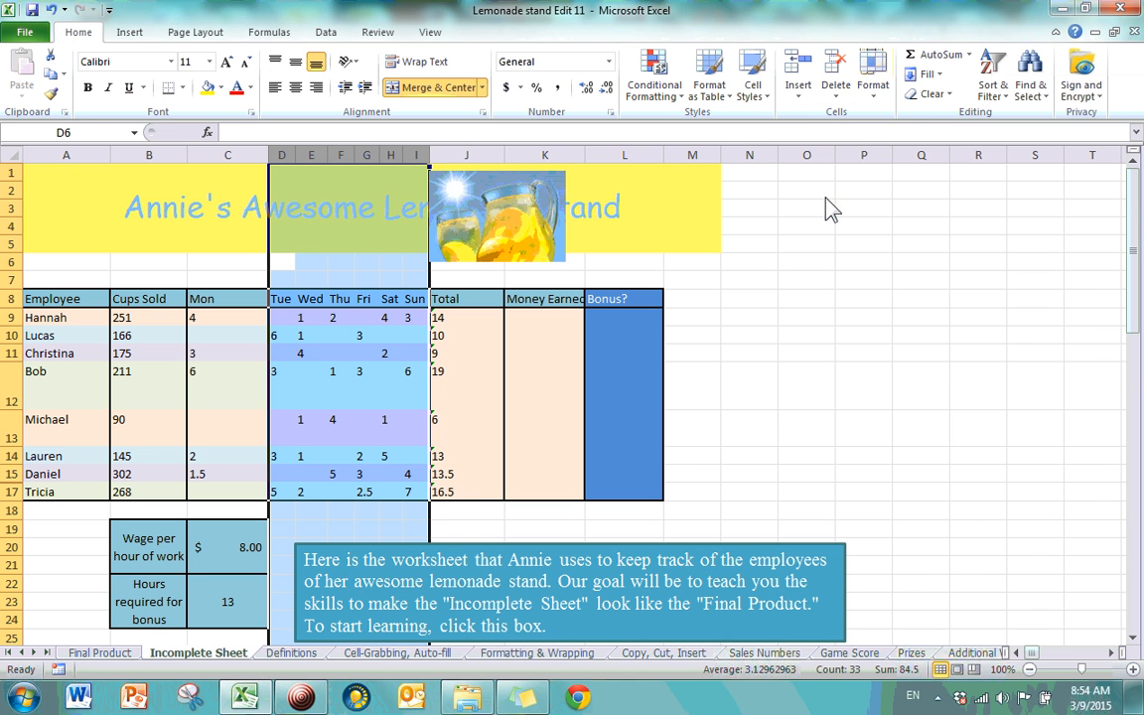
left_click(369, 401)
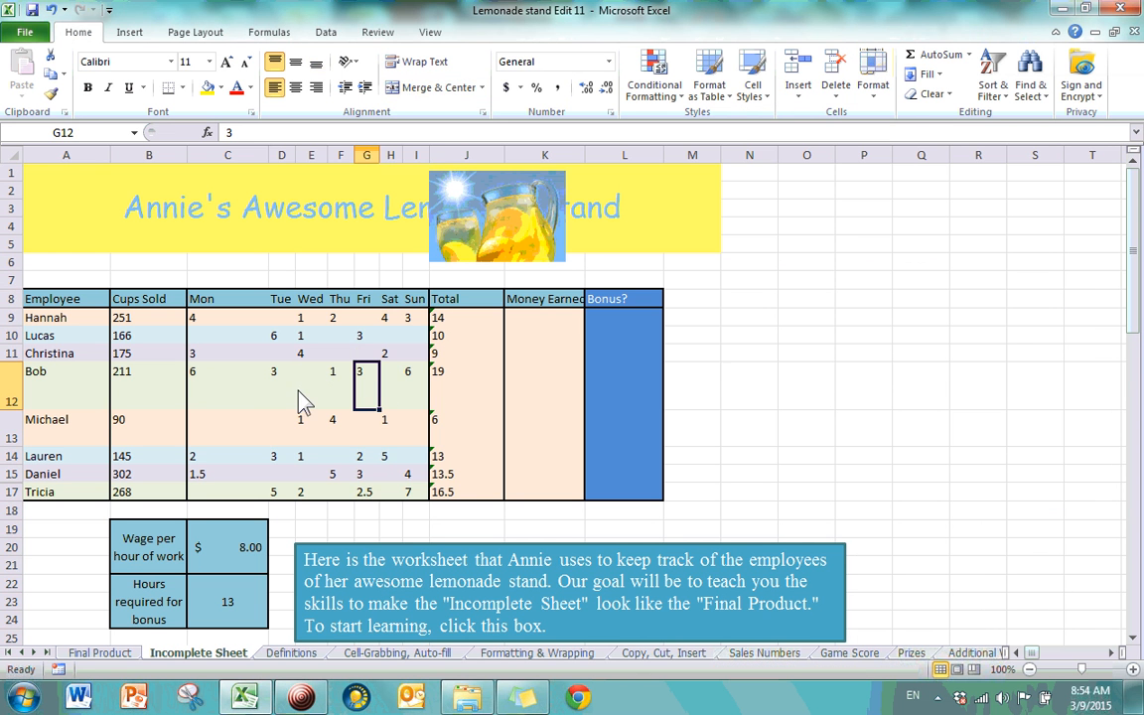
left_click(308, 338)
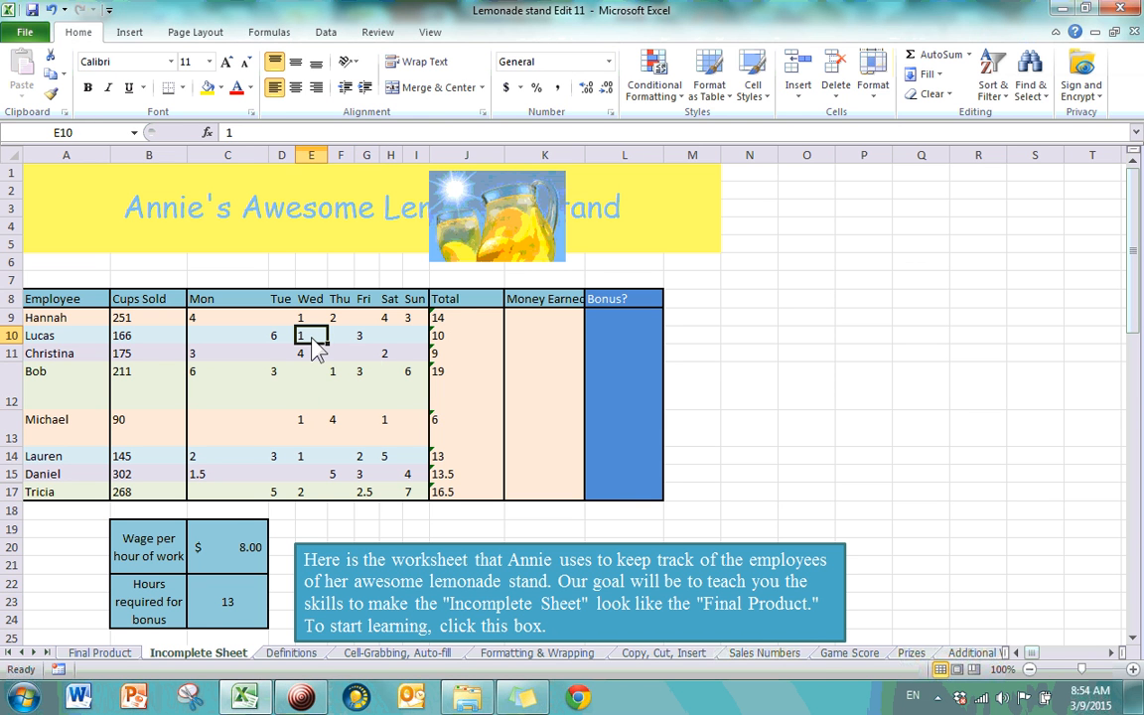
left_click(323, 368)
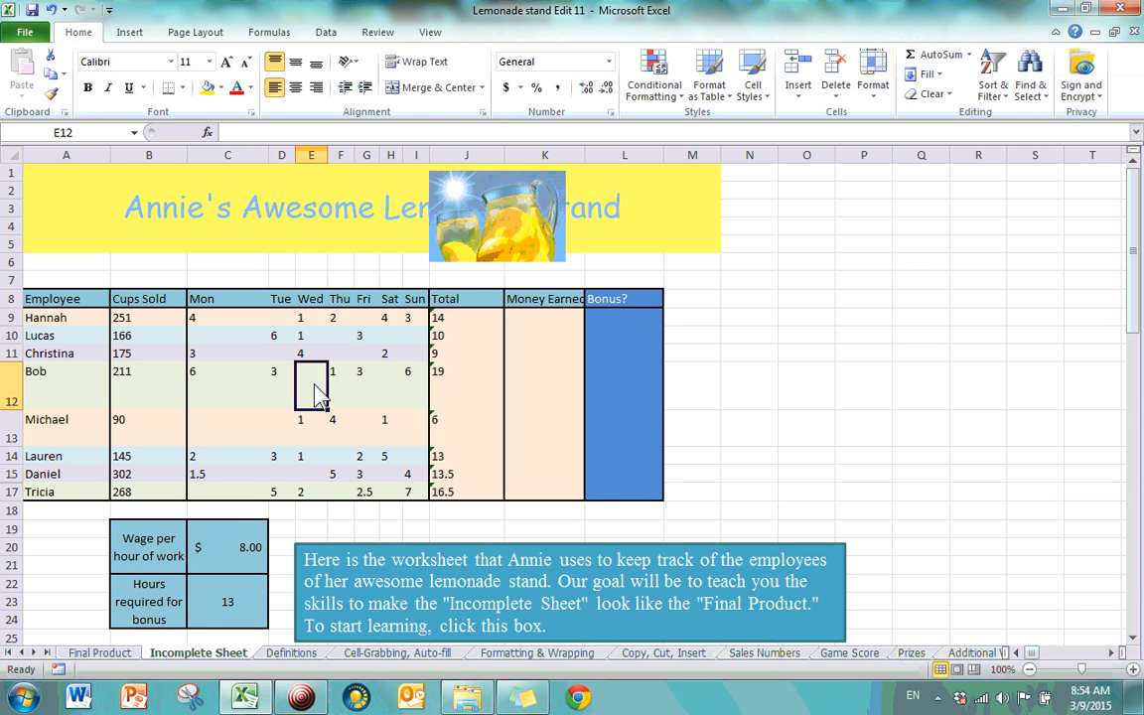
left_click(363, 392)
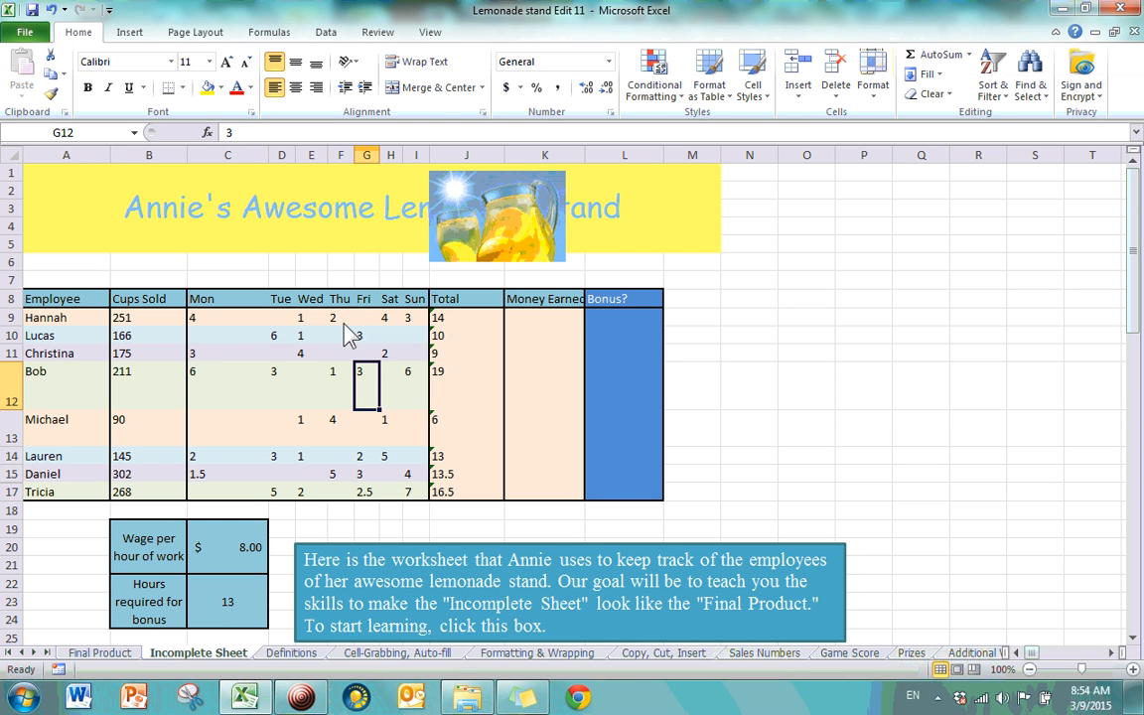
- Manually widen the day columns C to I together to one equal width
left_click_drag(248, 159, 442, 169)
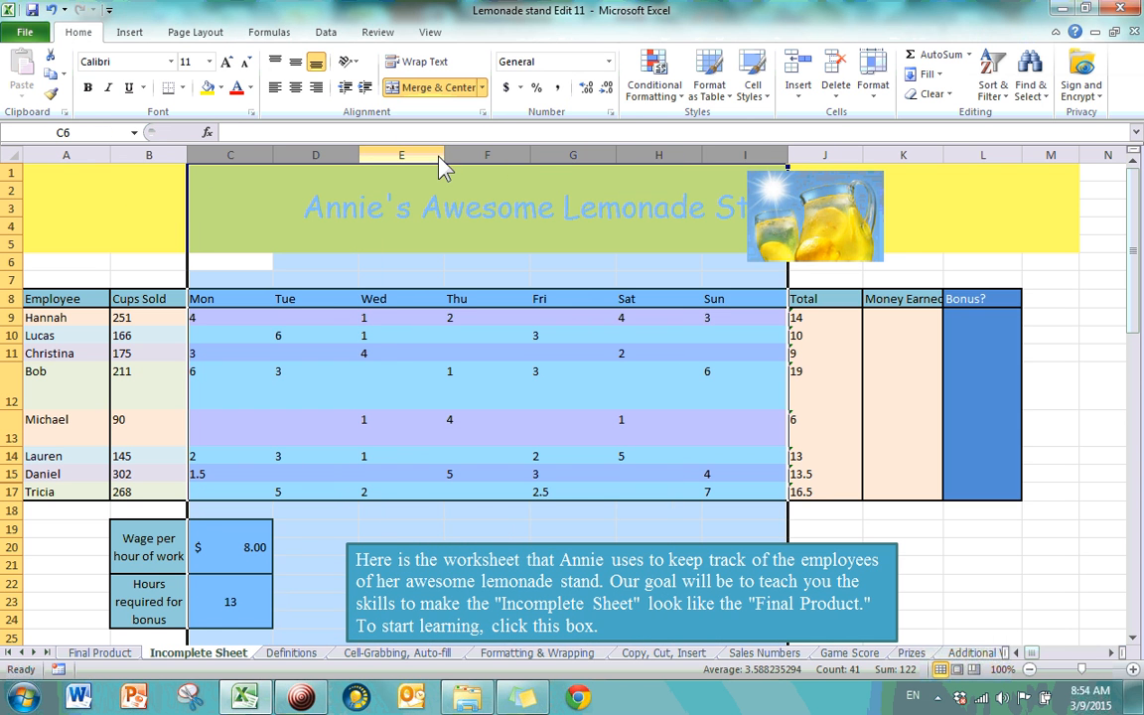
left_click(626, 429)
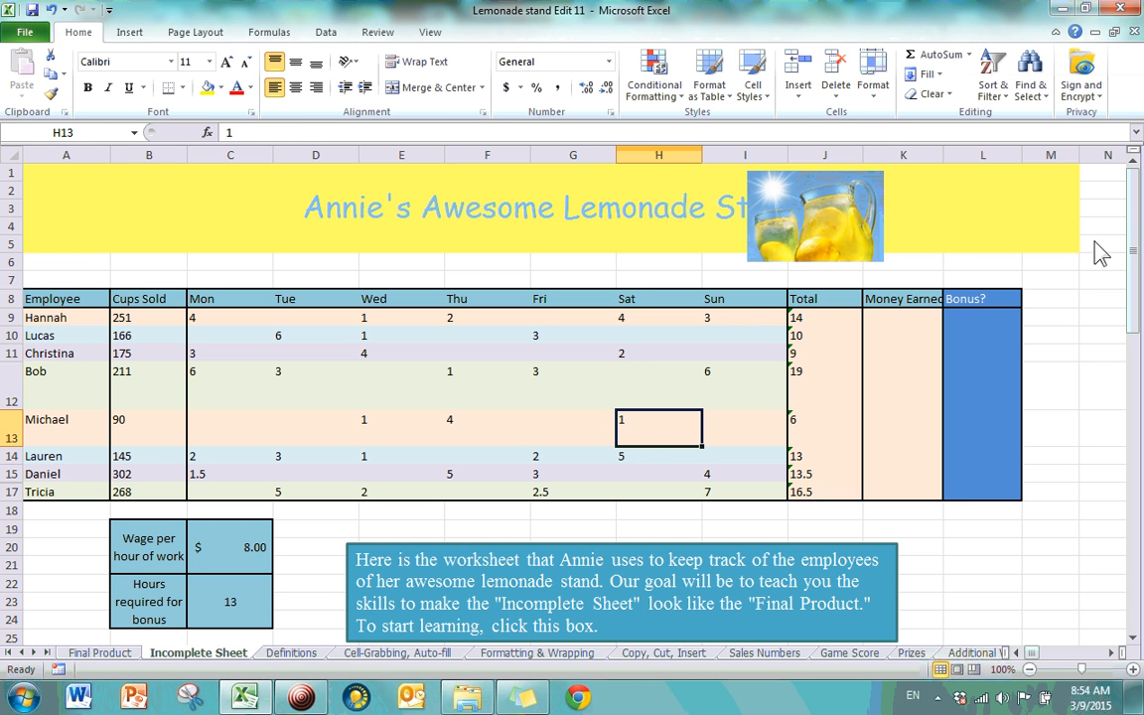
- Manually narrow the Fri column G until its entries just fit, and autofit the widths of columns J and B
left_click_drag(617, 156, 545, 157)
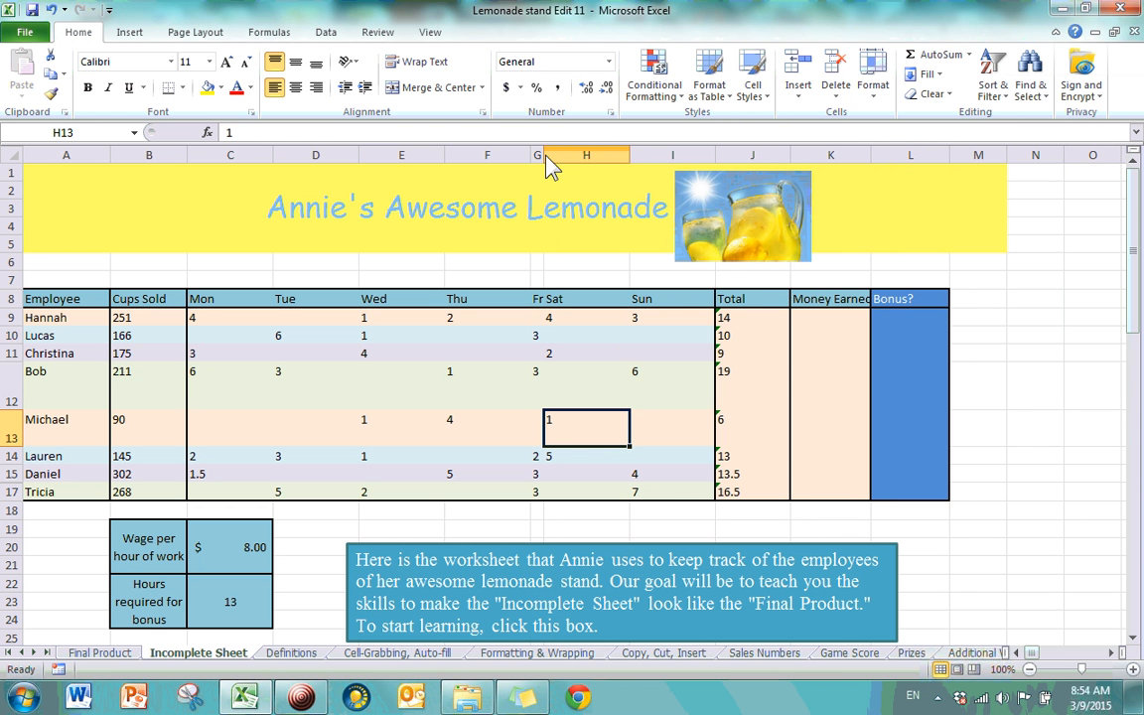
left_click_drag(545, 157, 555, 157)
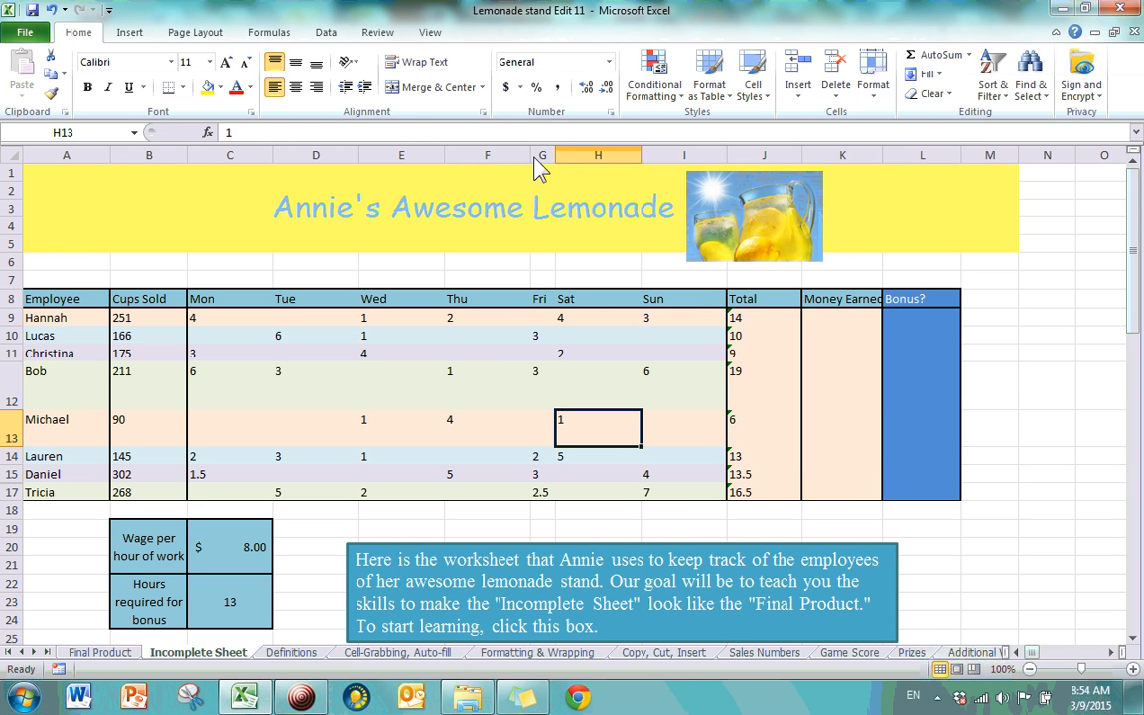
double_click(803, 157)
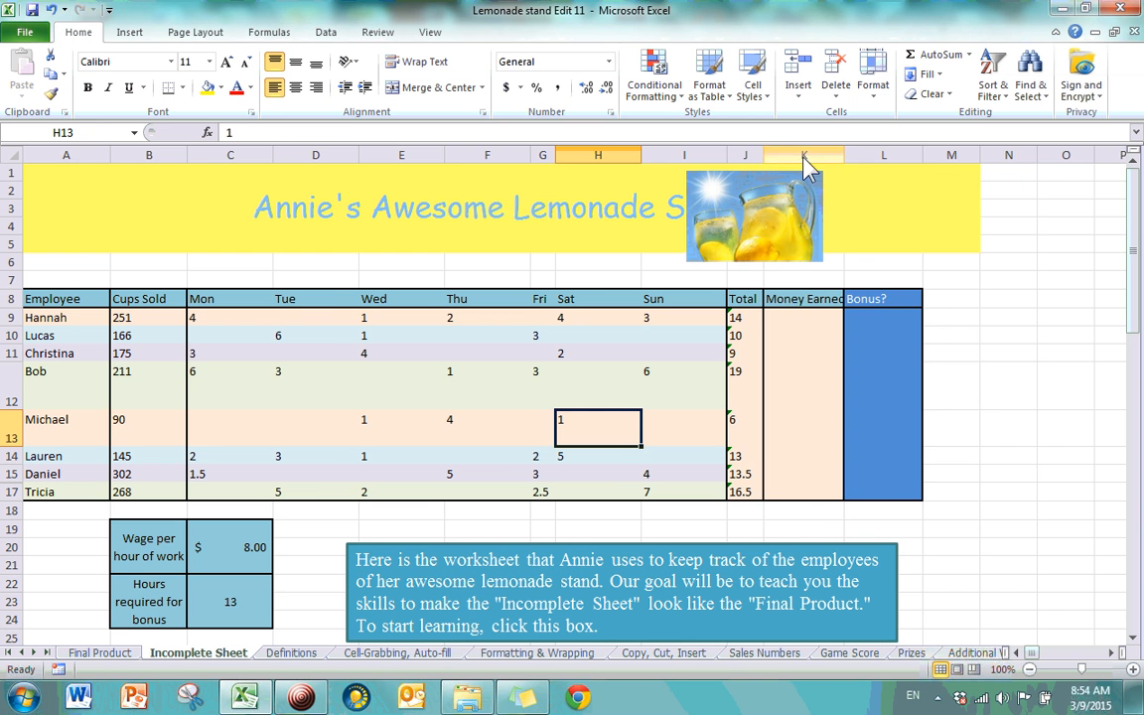
double_click(187, 157)
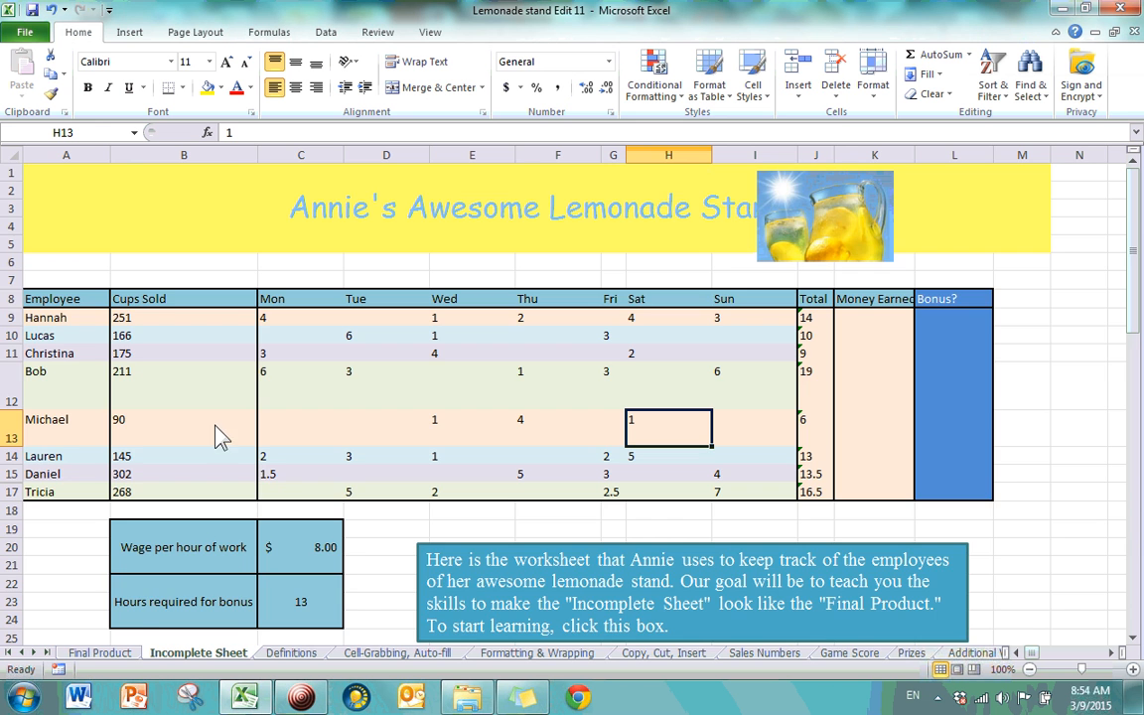
- Autofit the widths of the Mon column C and the Employee column A to their contents
scroll(213, 422, "down", 3)
scroll(210, 413, "up", 3)
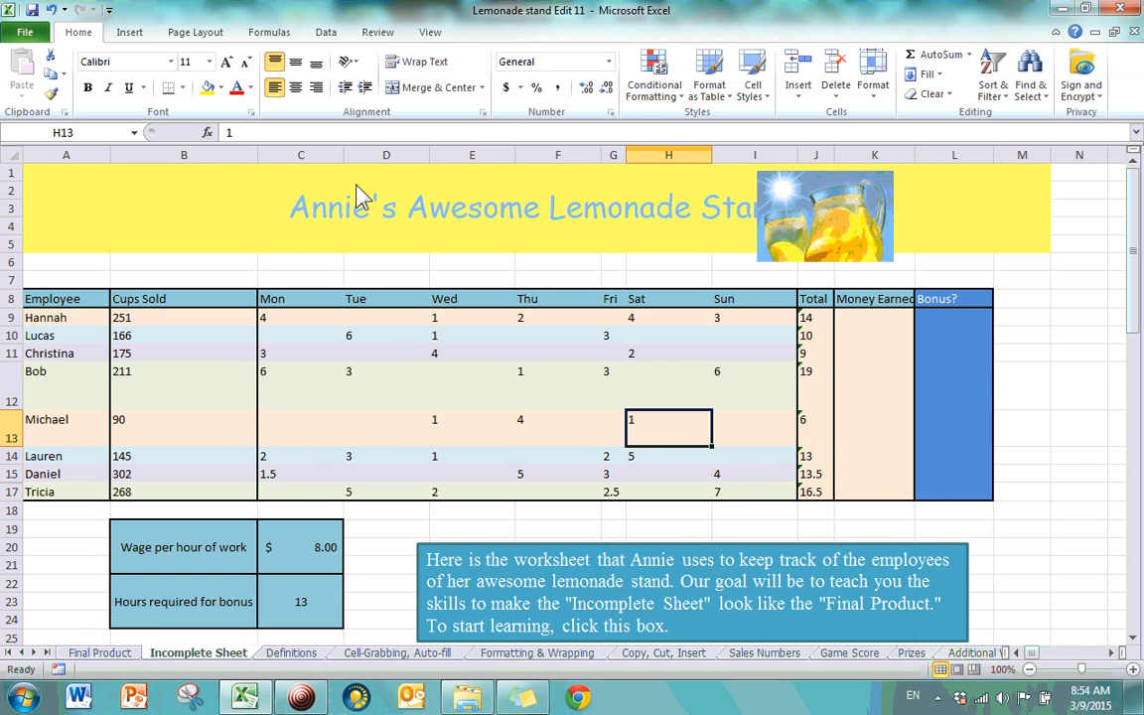
double_click(344, 156)
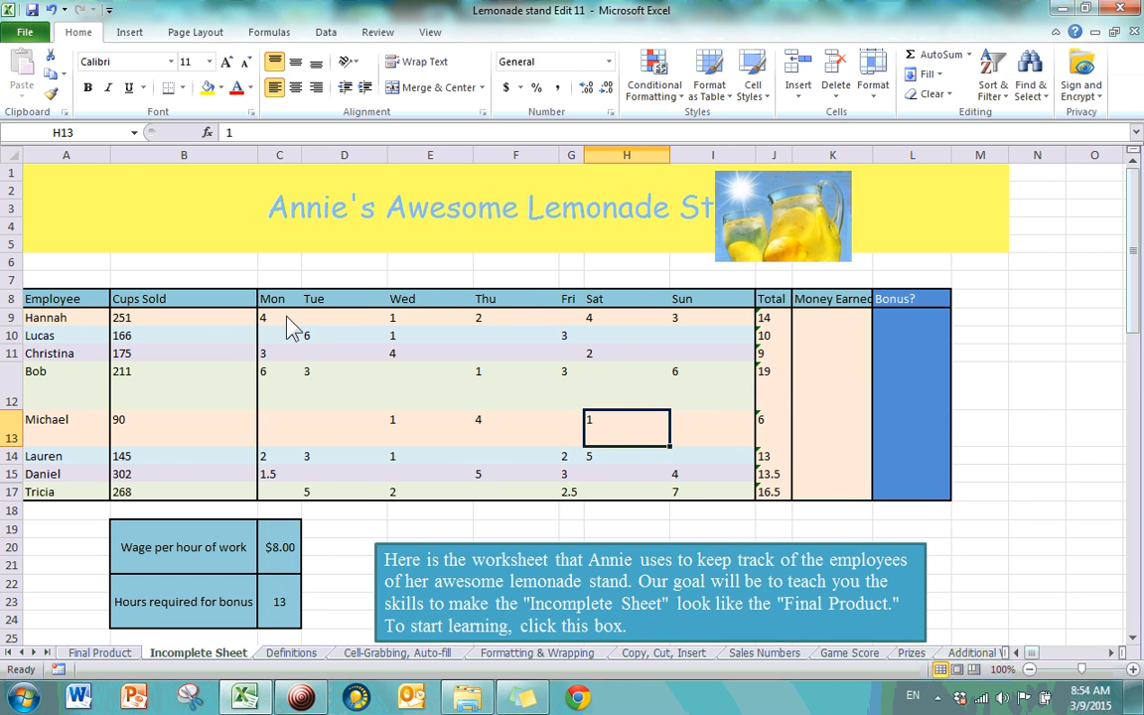
double_click(111, 156)
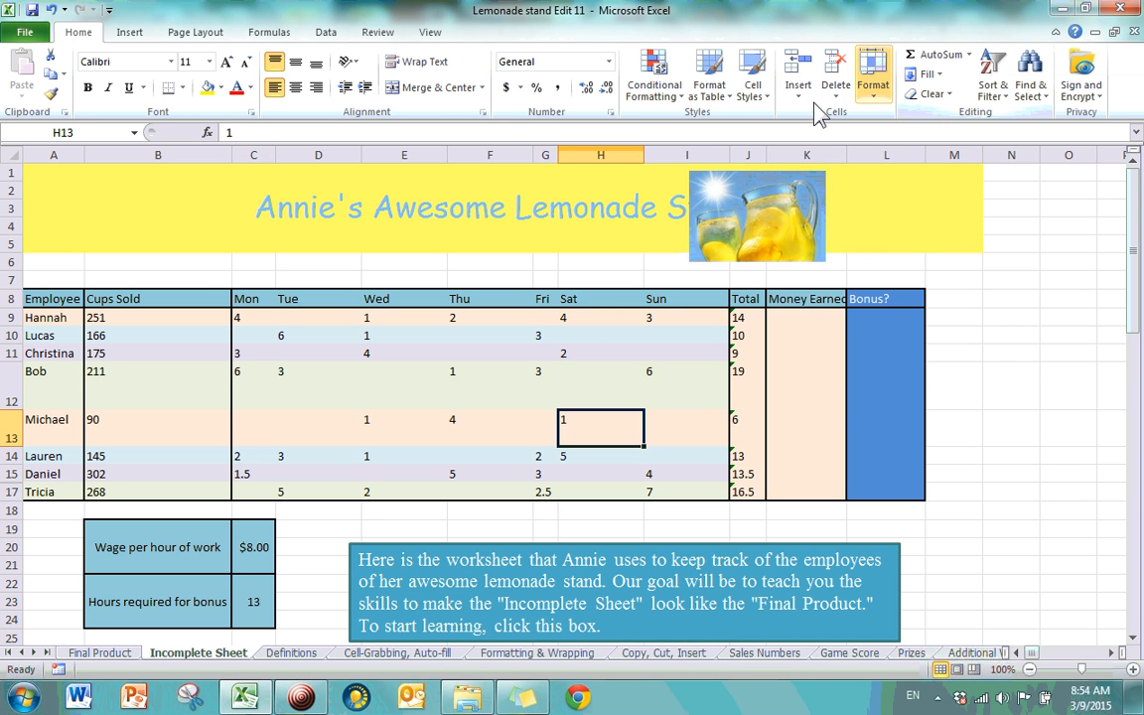
- Manually resize the day columns C to I together so that all have one equal, wider width
left_click(253, 156)
left_click_drag(254, 161, 621, 174)
left_click_drag(544, 163, 559, 165)
left_click(574, 405)
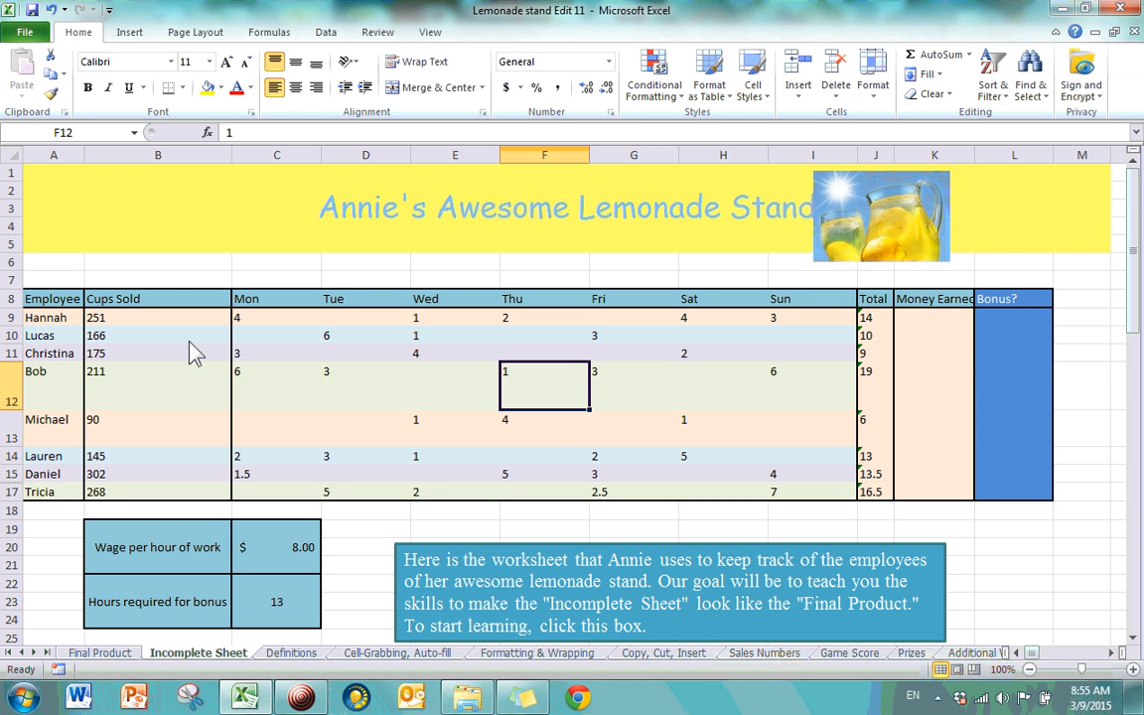
- Manually resize the employee rows 9 to 17 together to one equal, slightly taller height
left_click_drag(10, 492, 15, 318)
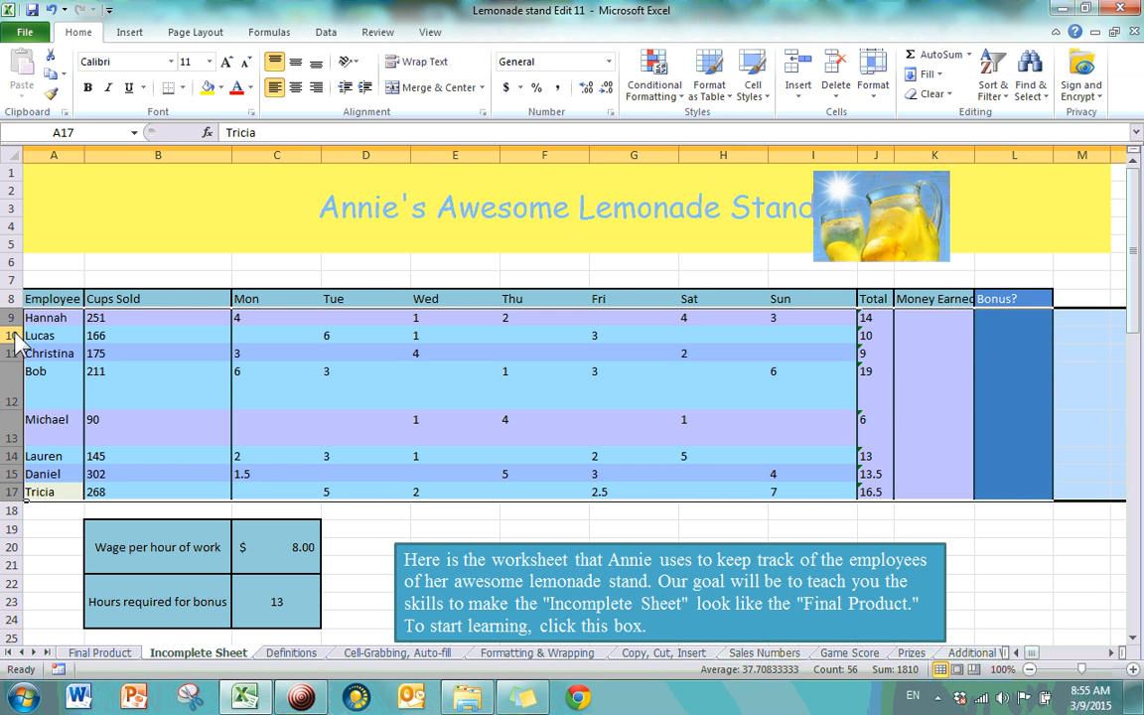
left_click_drag(17, 363, 17, 365)
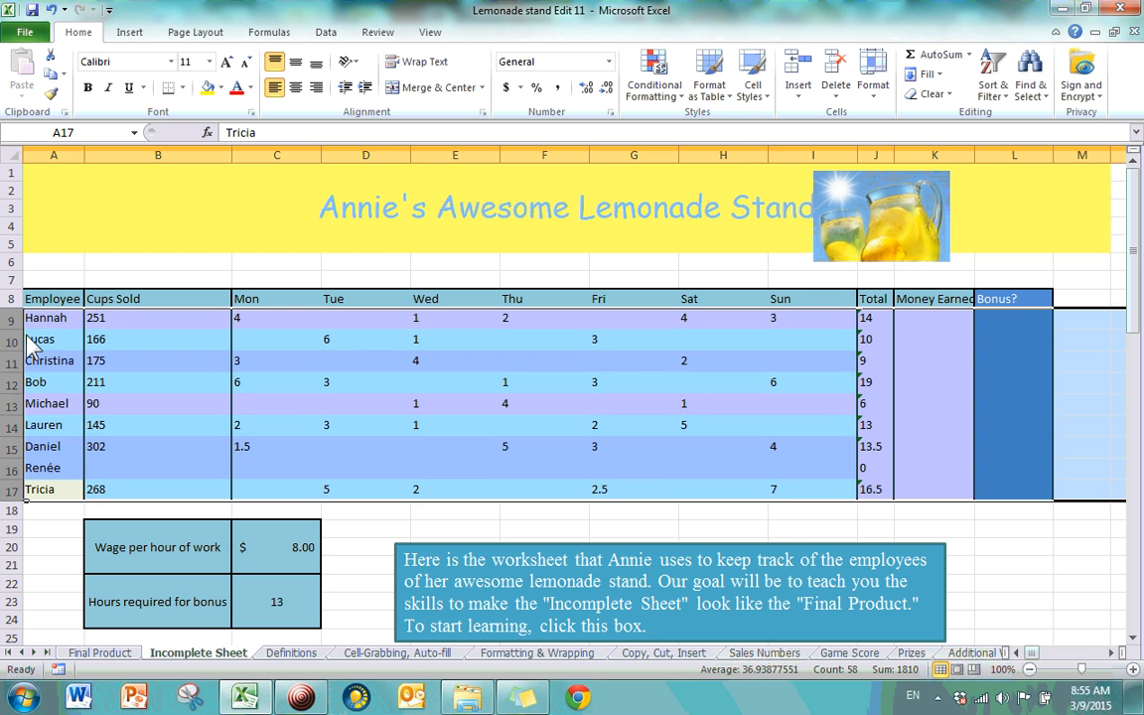
left_click(384, 431)
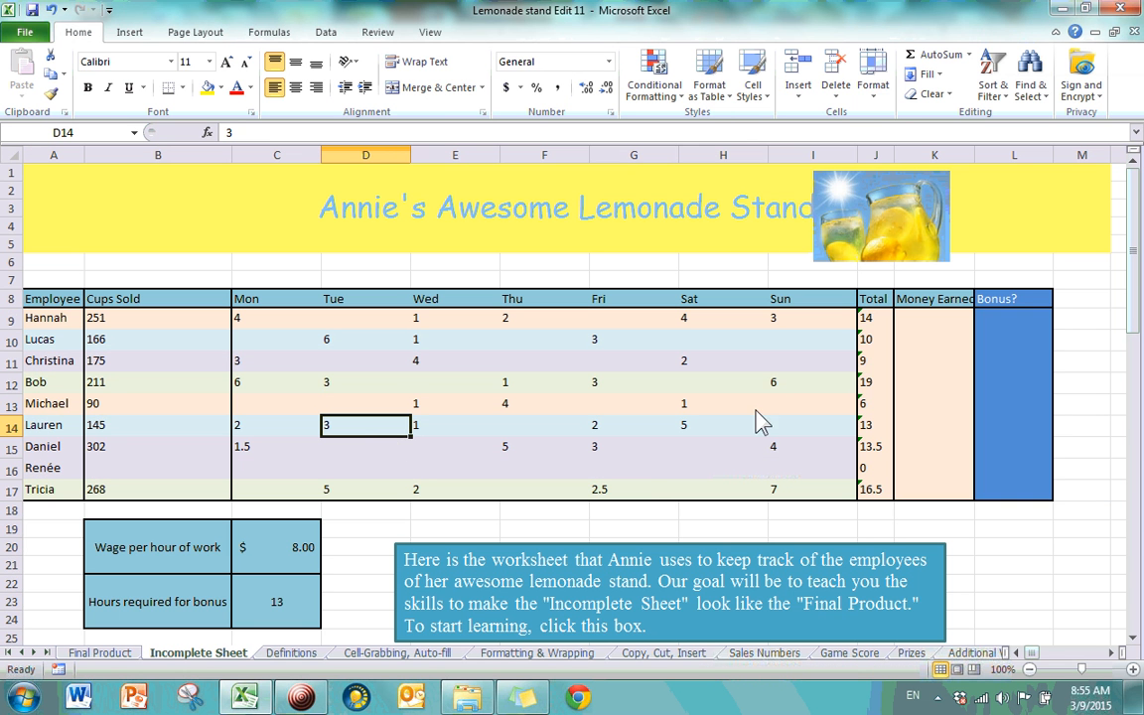
left_click(873, 88)
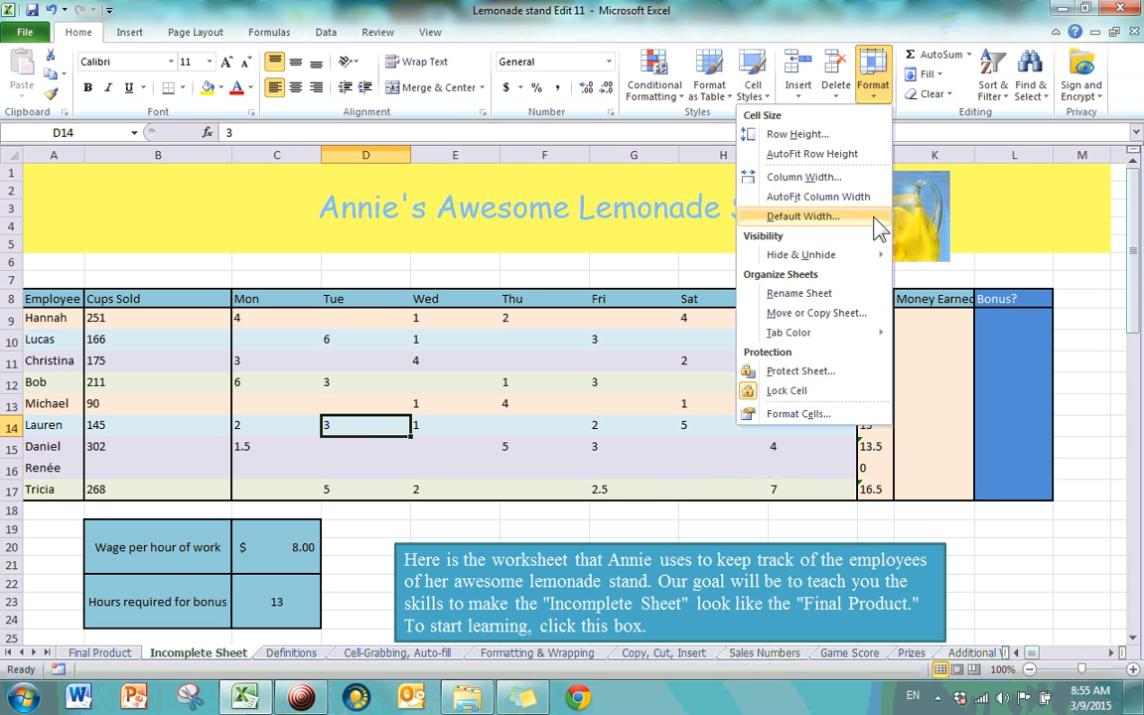
mouse_move(861, 261)
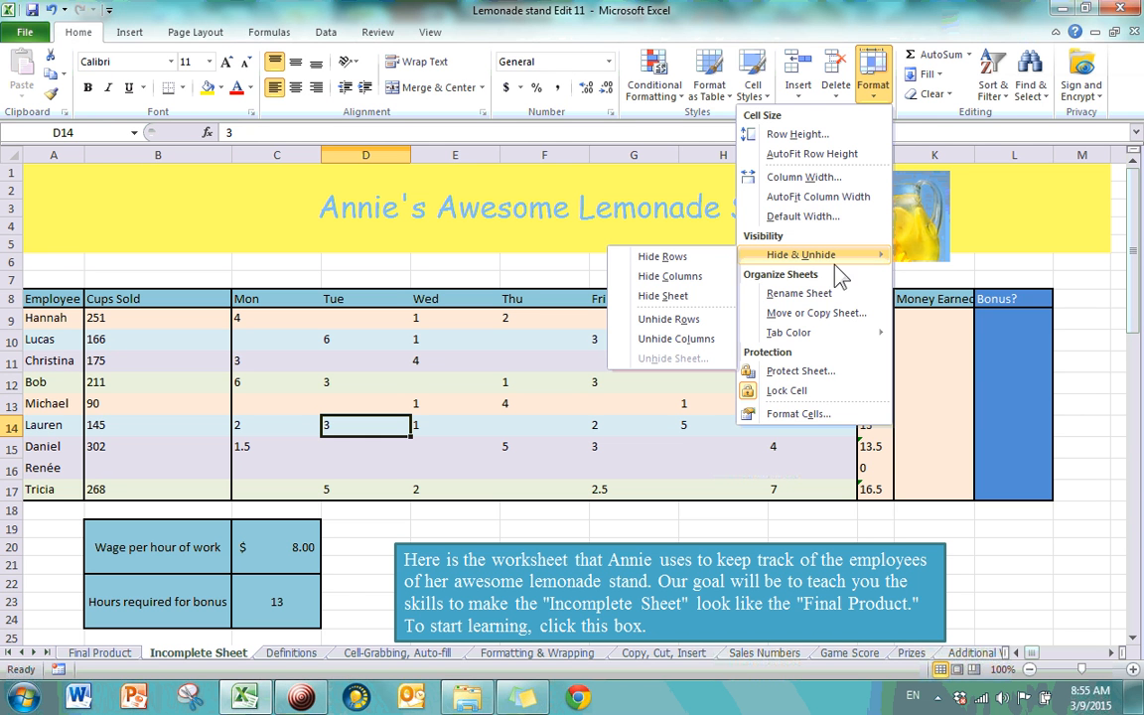
left_click(439, 406)
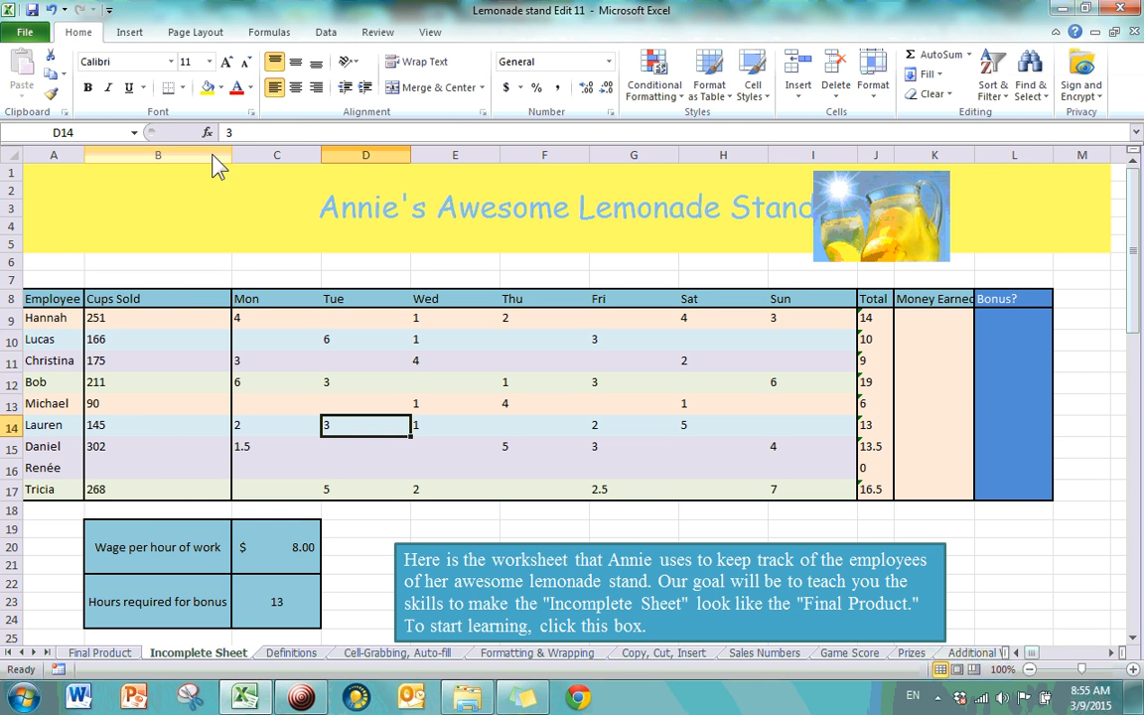
- Hide the Cups Sold column B with the Hide Columns command
left_click(165, 367)
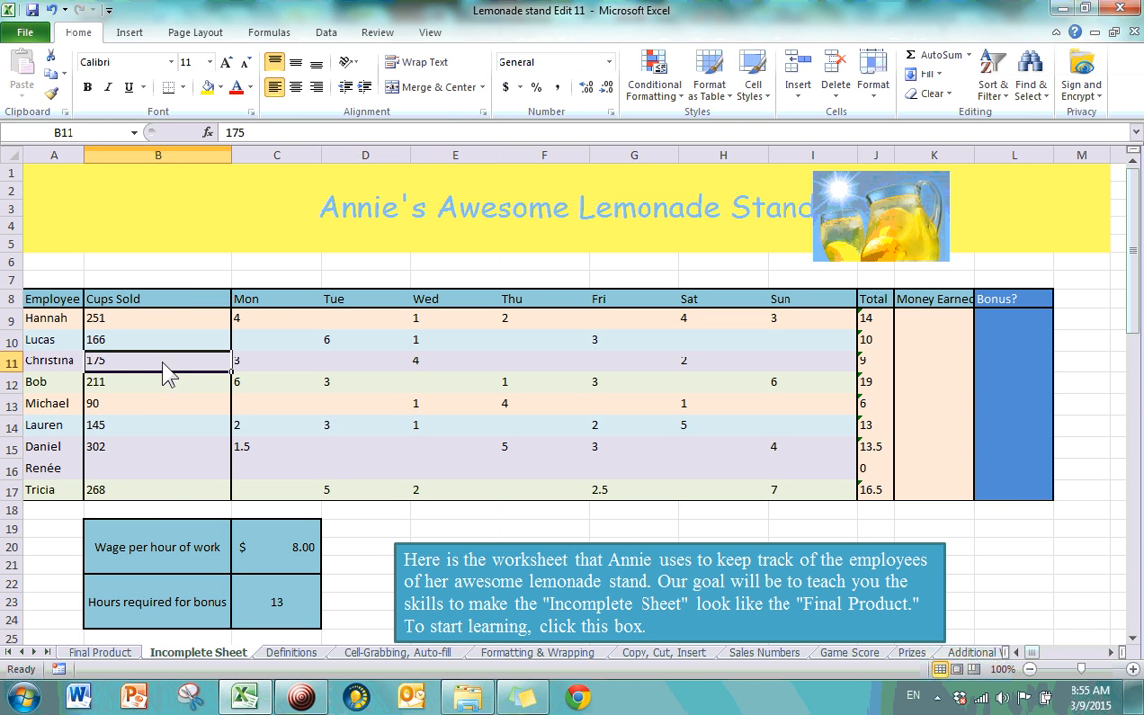
left_click(885, 96)
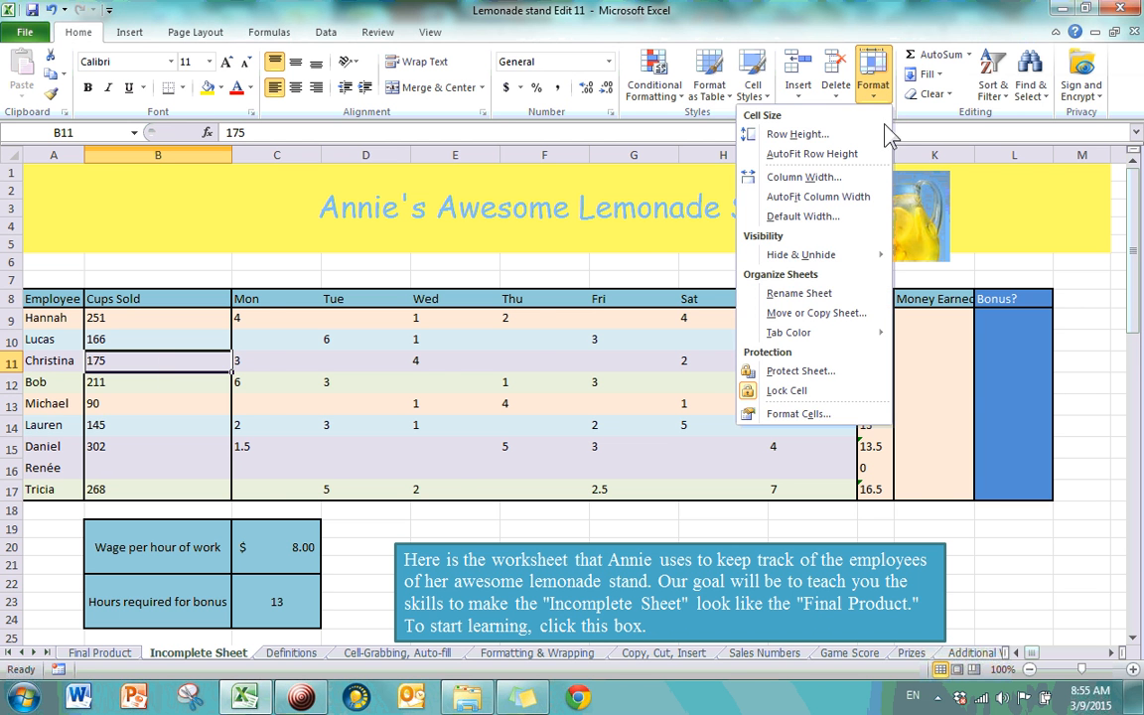
mouse_move(819, 256)
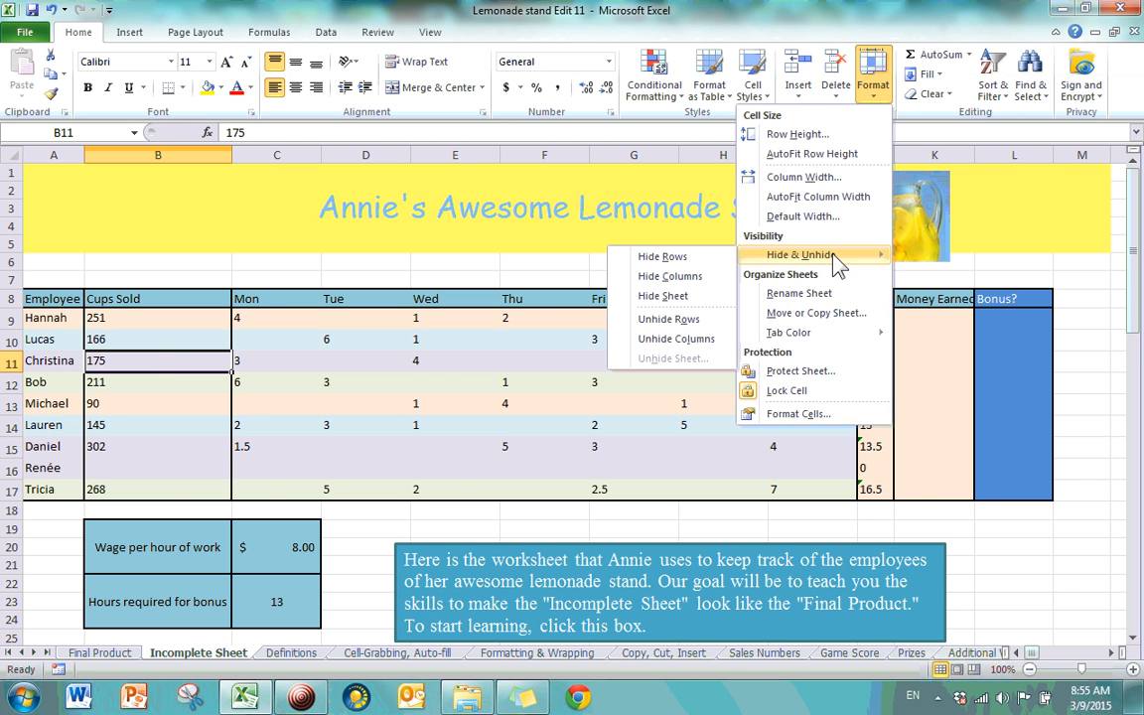
left_click(671, 276)
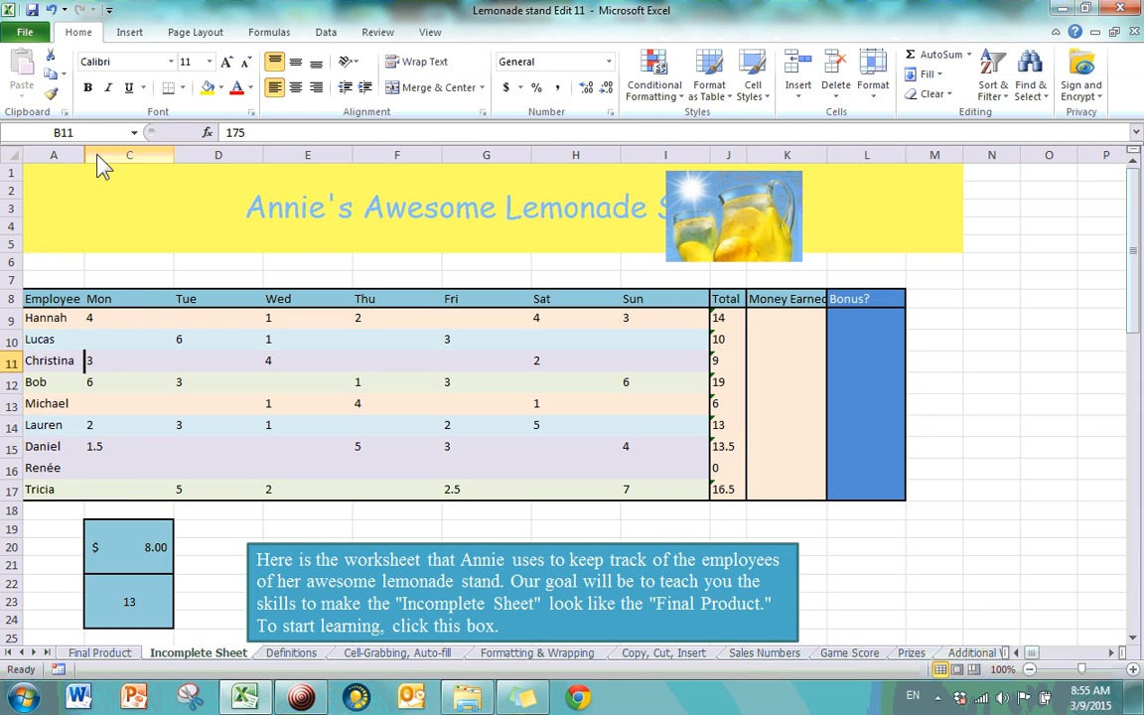
left_click(97, 156)
left_click(55, 159)
left_click(115, 157)
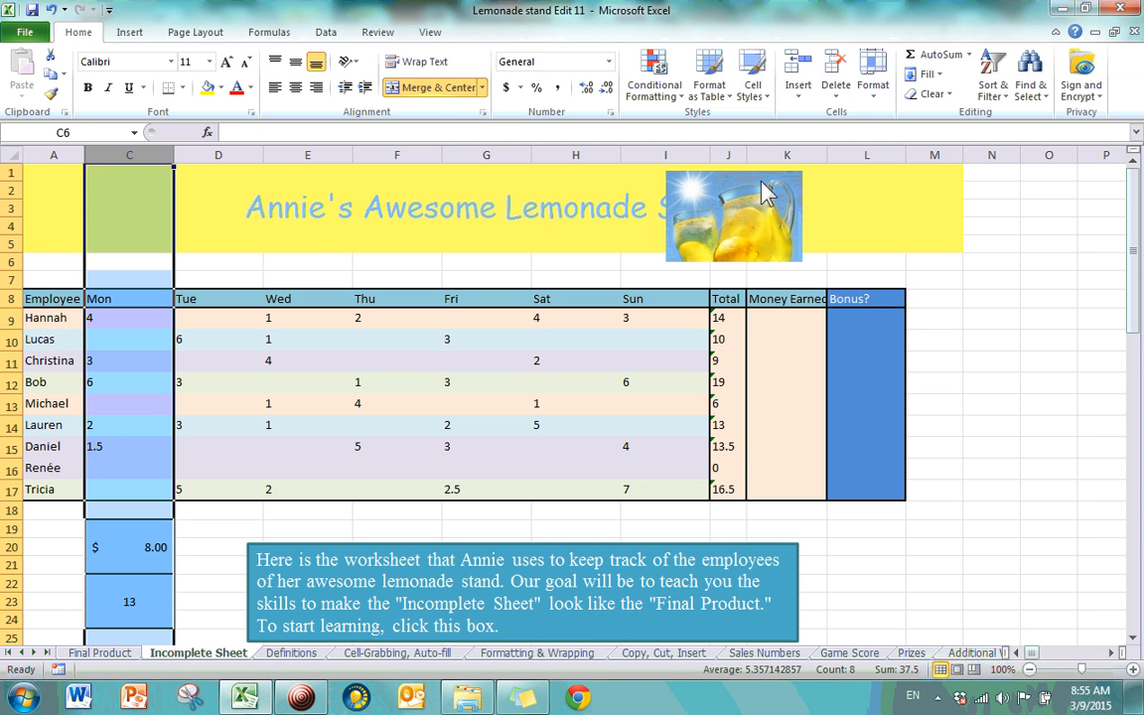
left_click(740, 159)
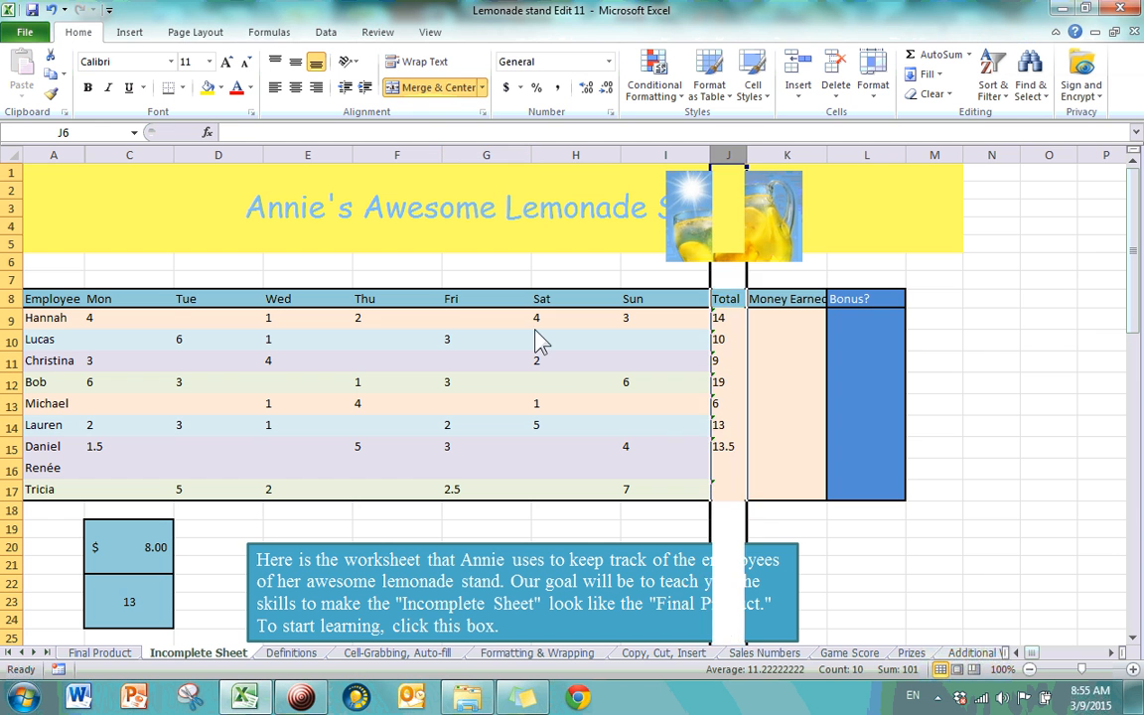
left_click(571, 319)
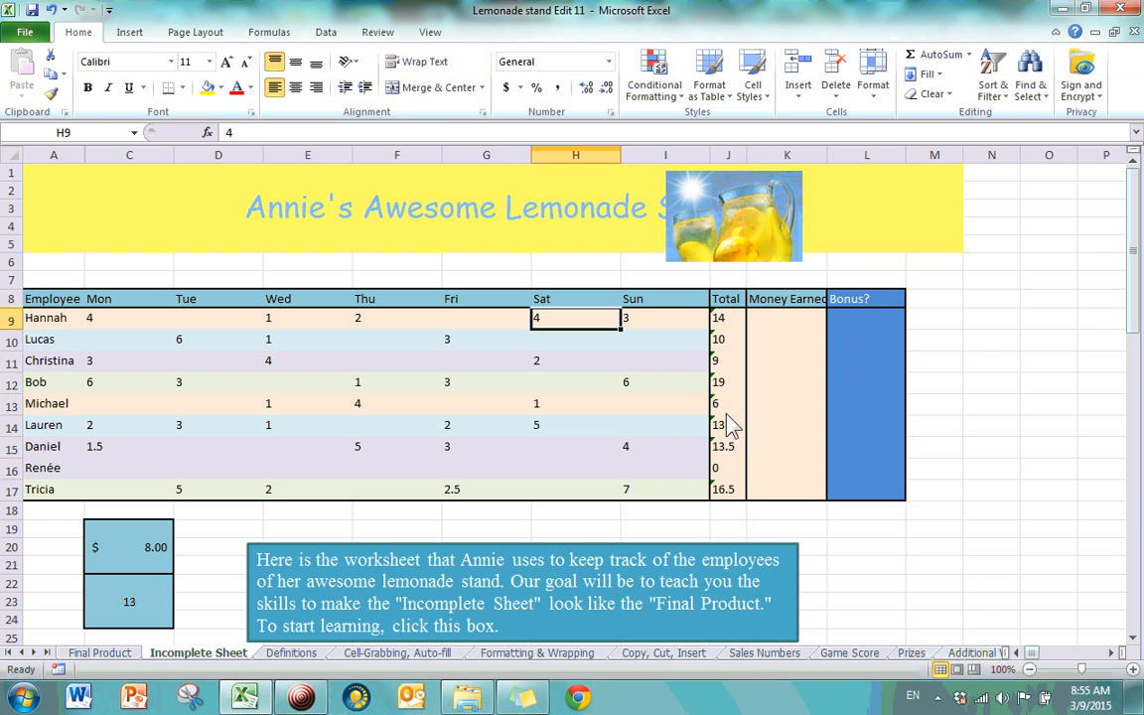
- Hide the non-adjacent columns F, H and L together, using one cell of row 11 in each
left_click(563, 364)
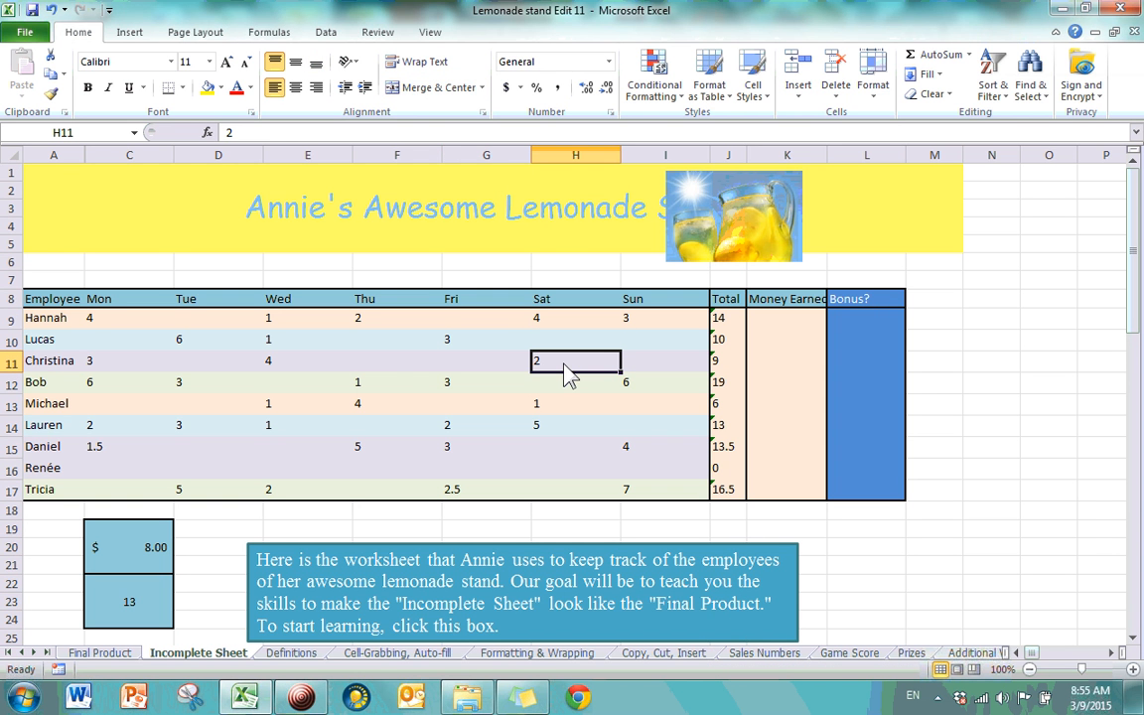
left_click(396, 366, "ctrl")
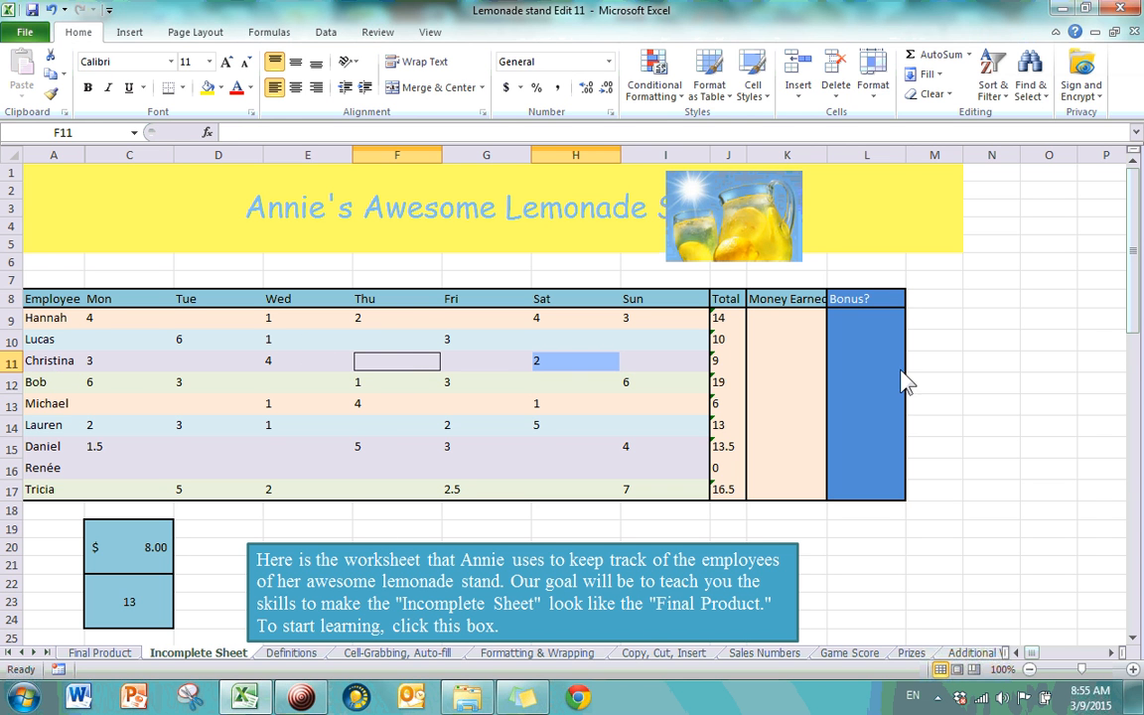
left_click(866, 368, "ctrl")
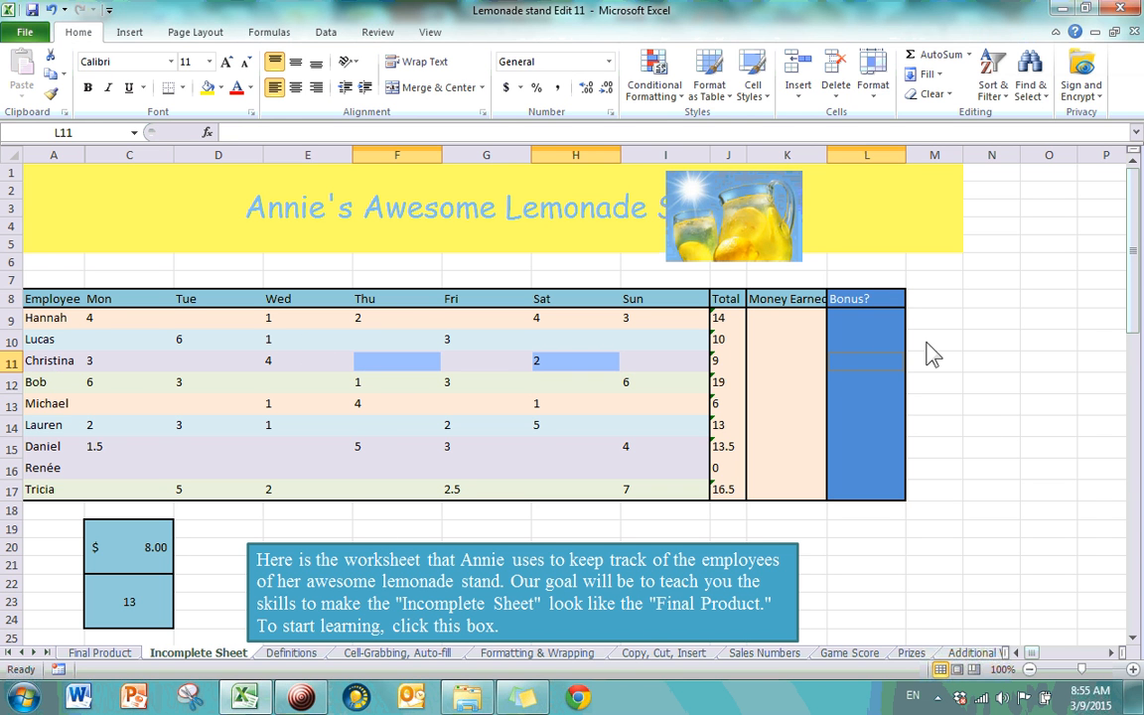
left_click(874, 77)
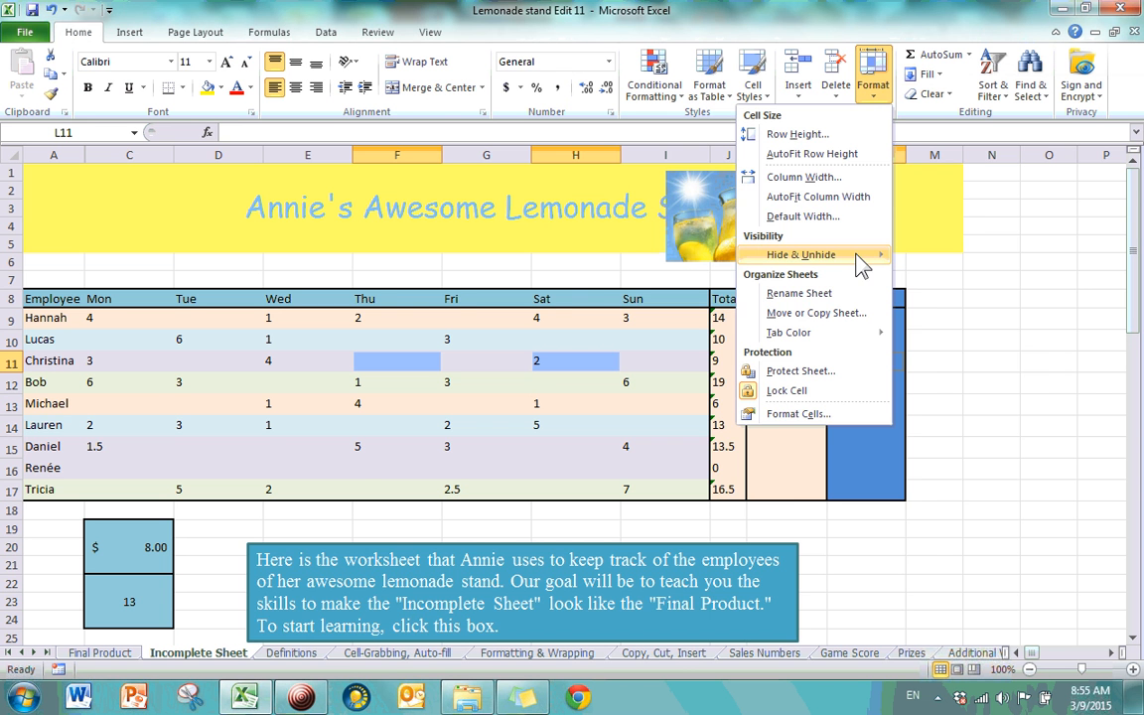
mouse_move(849, 260)
left_click(673, 276)
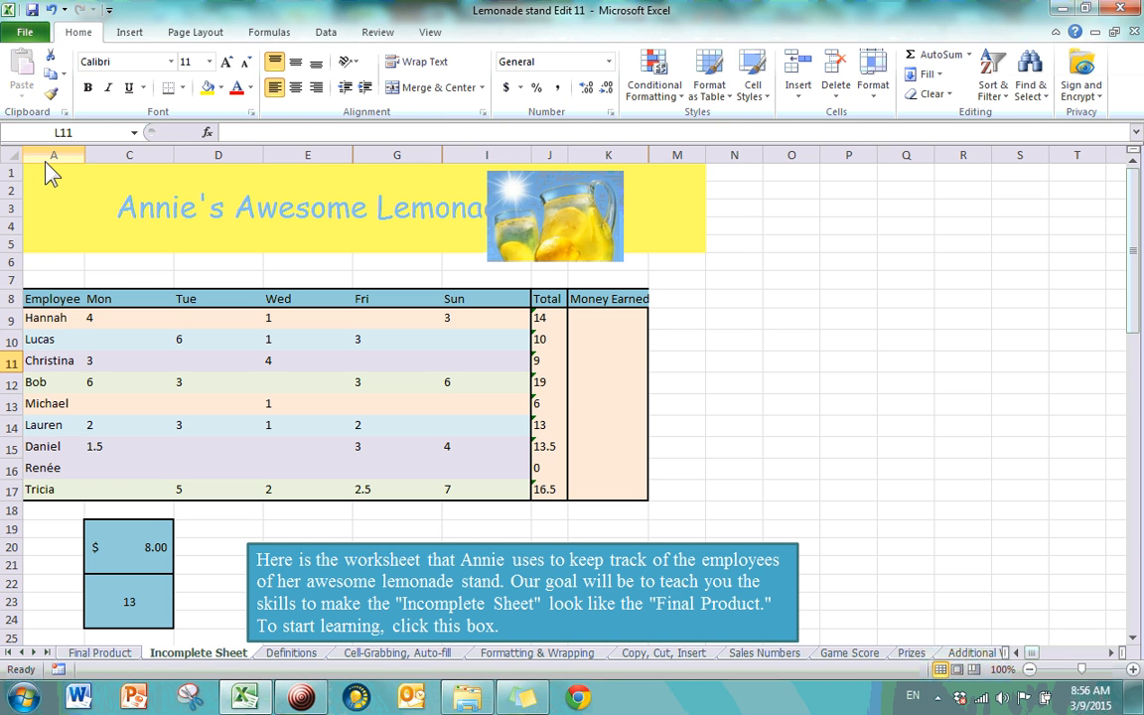
- Unhide the Cups Sold column B by applying Unhide Columns to the selected columns A to C
left_click_drag(54, 162, 133, 171)
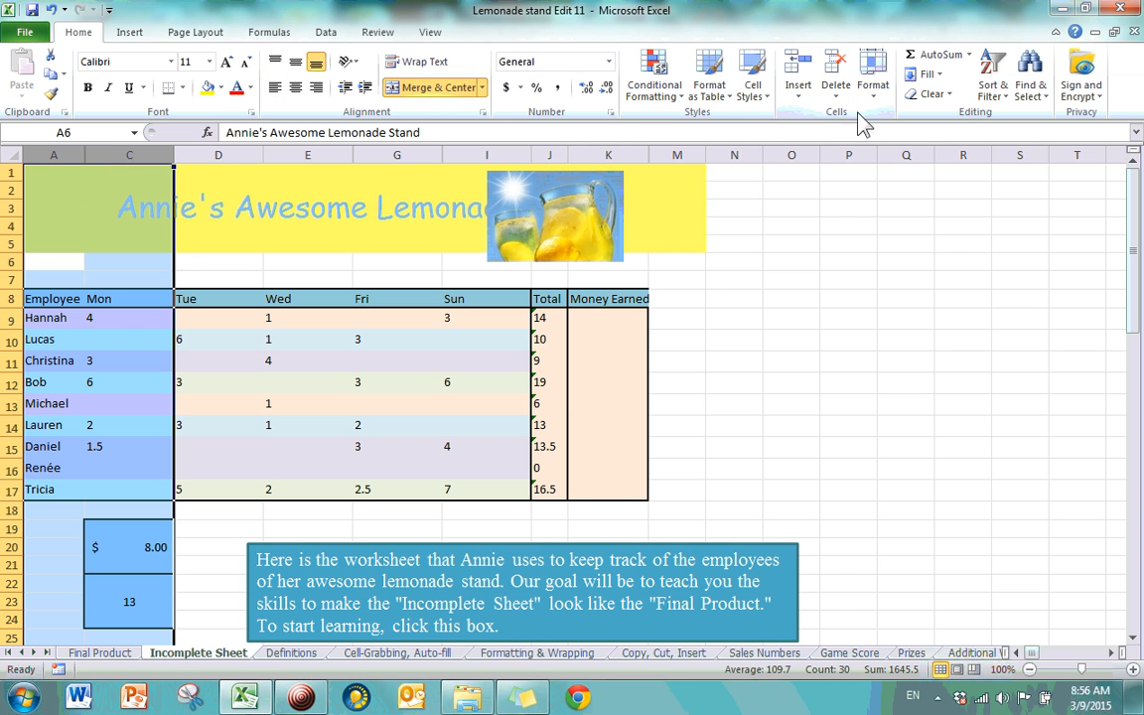
left_click(873, 74)
mouse_move(870, 261)
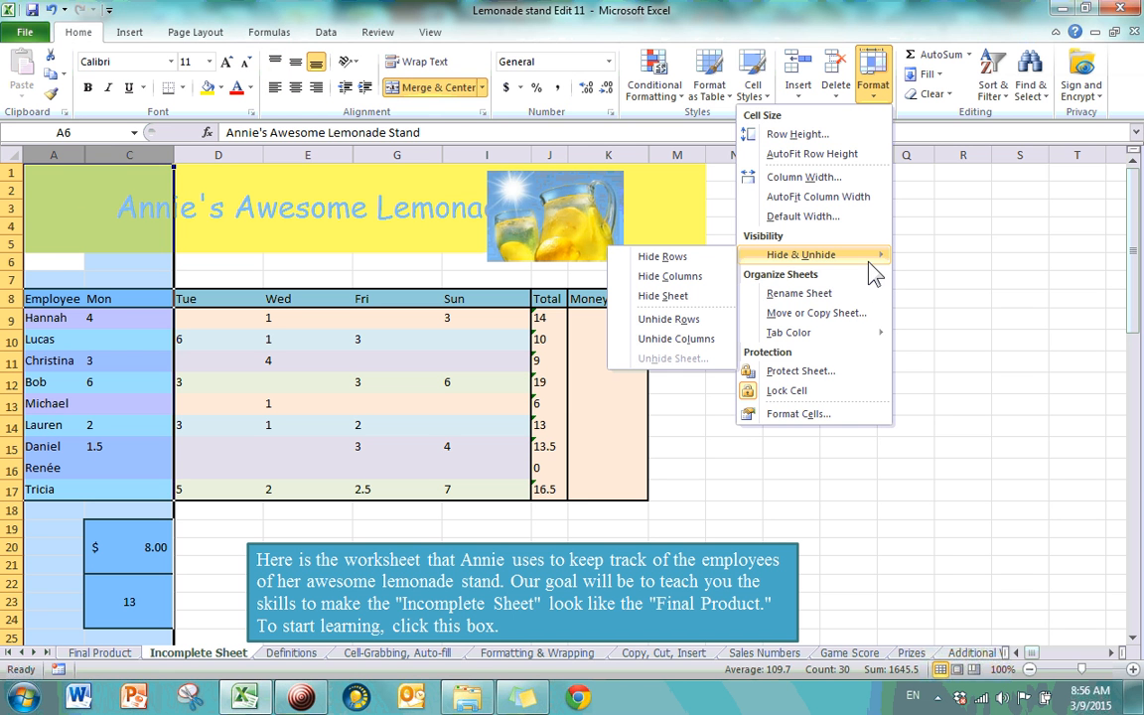
left_click(705, 350)
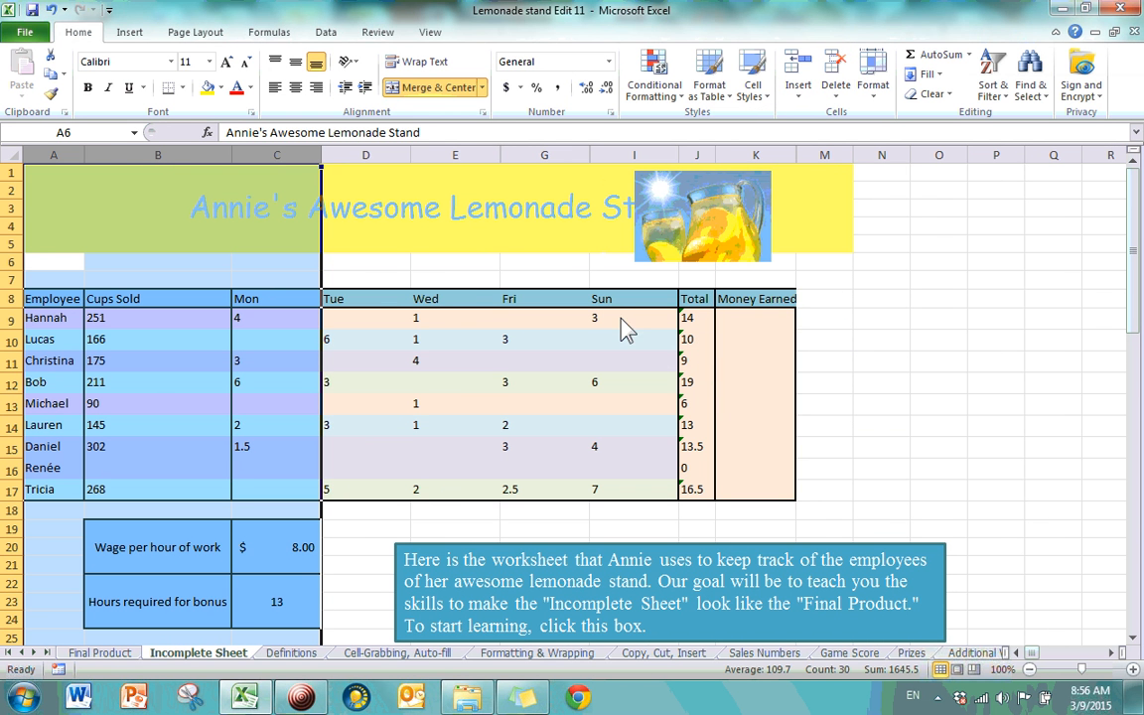
left_click(531, 303)
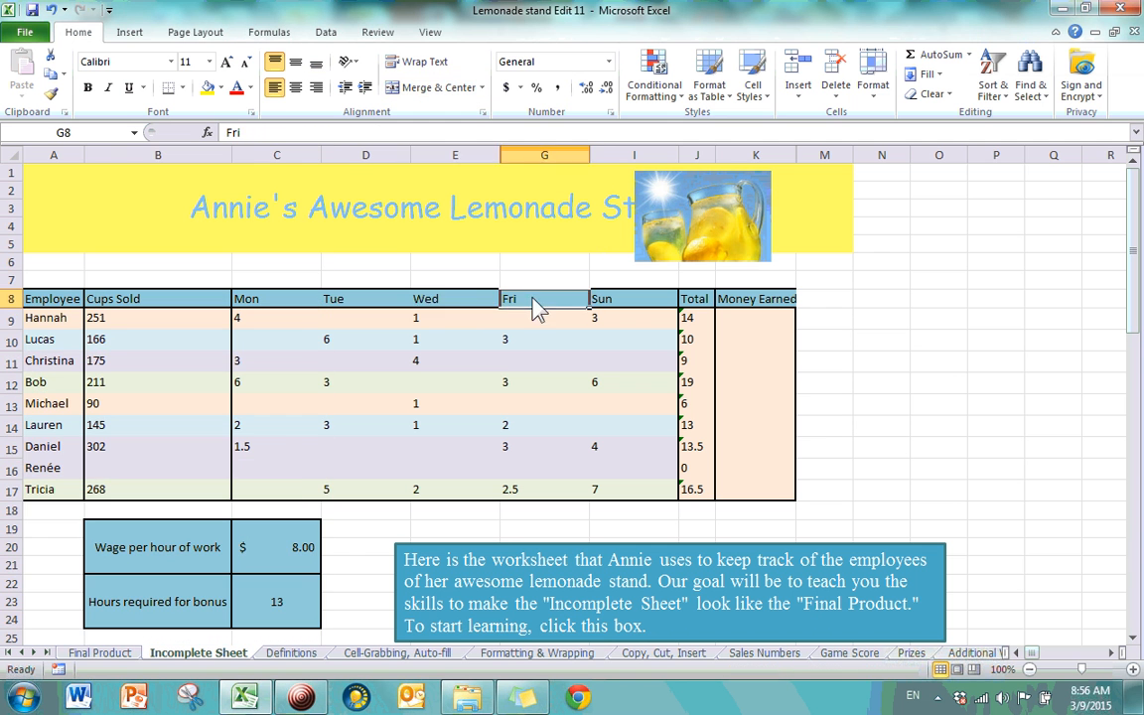
left_click(481, 304)
left_click(503, 303)
mouse_move(53, 155)
left_mouse_down()
mouse_move(429, 171)
mouse_move(541, 155)
left_mouse_up()
left_click(572, 243)
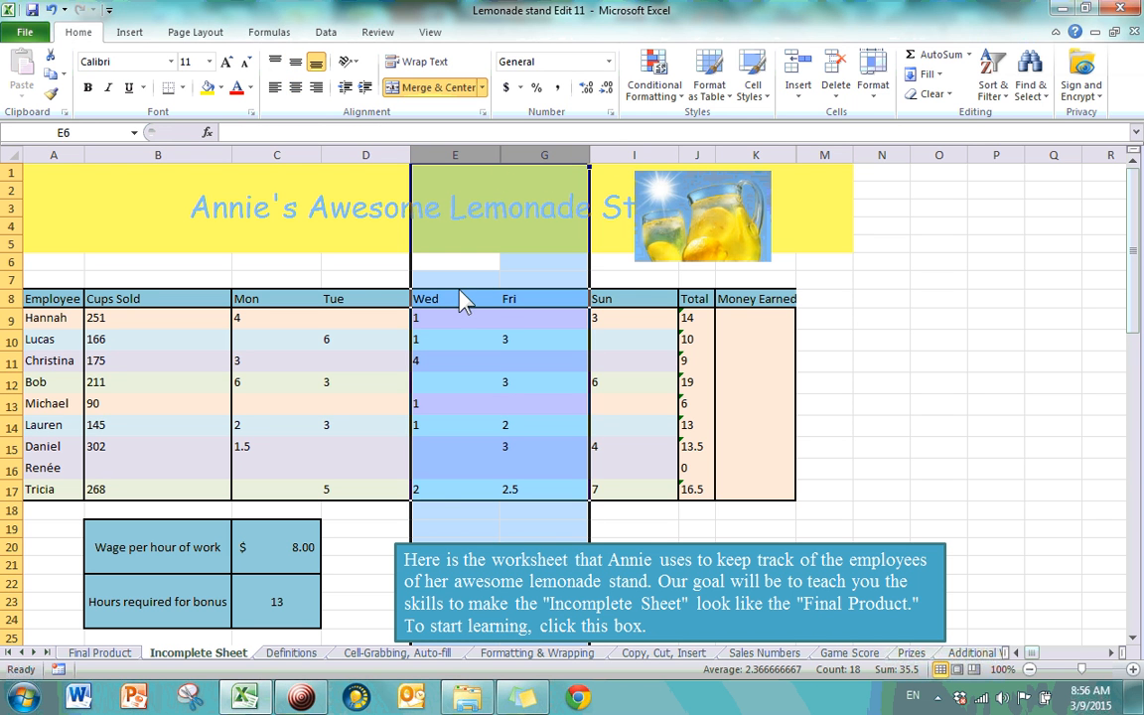
- Unhide all remaining hidden columns at once by applying Unhide Columns to columns A to N
left_click(55, 156)
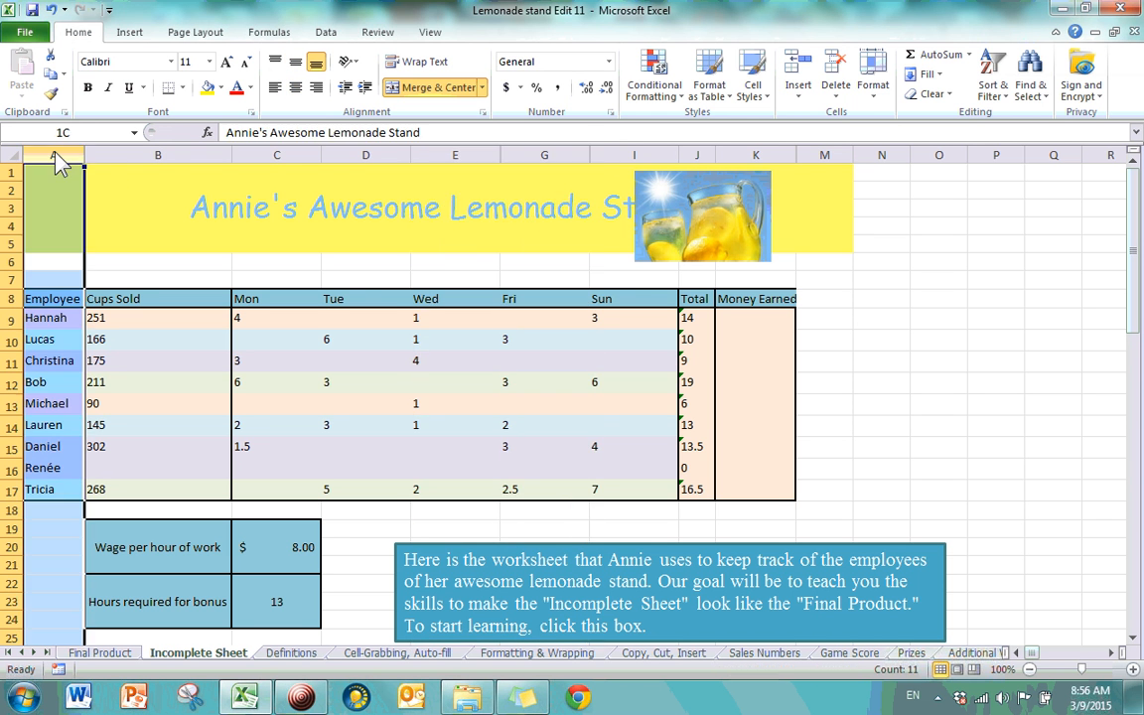
mouse_move(57, 174)
left_mouse_down()
mouse_move(983, 153)
mouse_move(881, 165)
mouse_move(874, 179)
left_mouse_up()
left_click(873, 74)
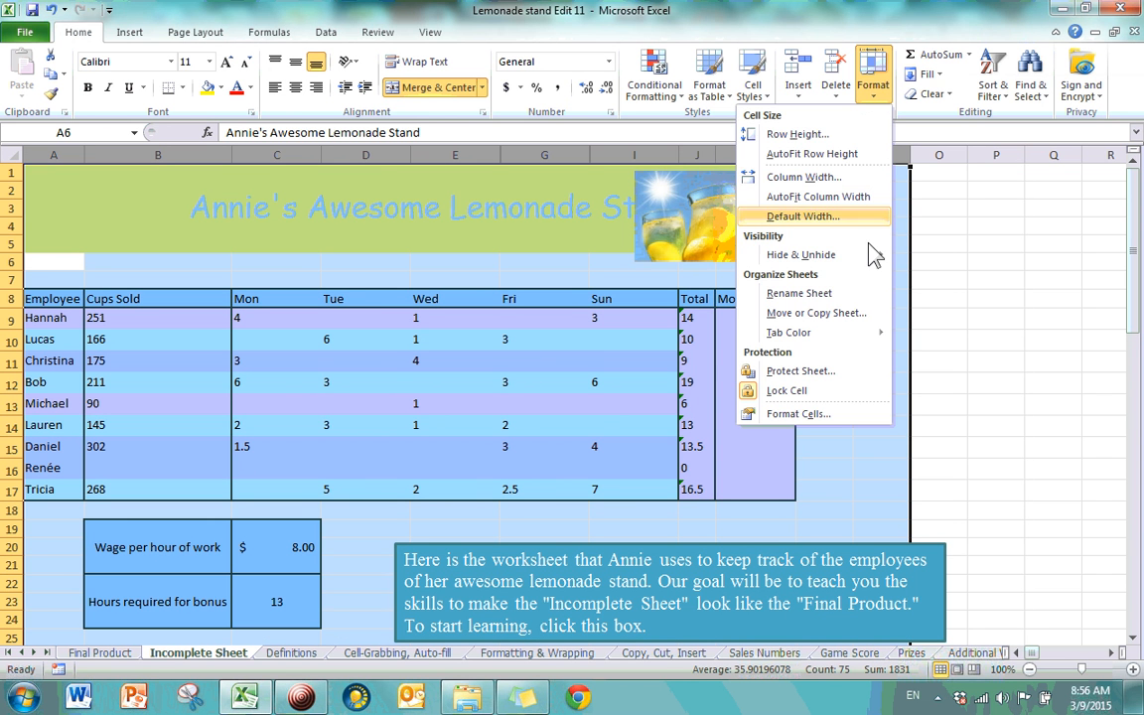
mouse_move(871, 260)
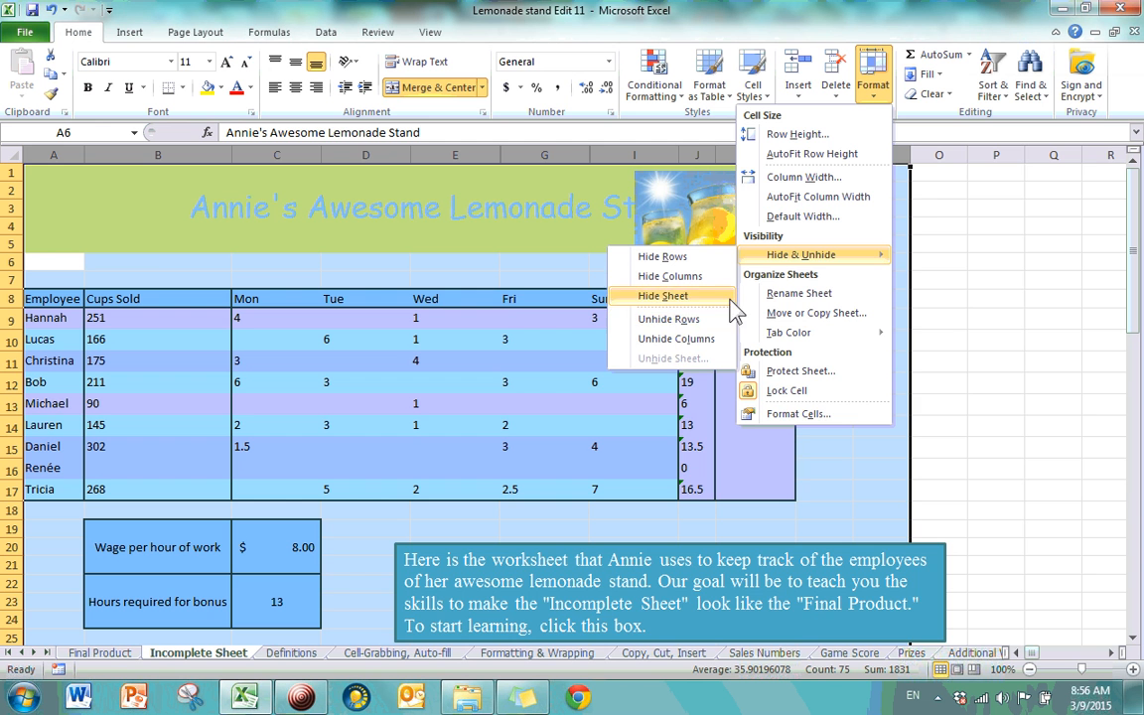
left_click(712, 354)
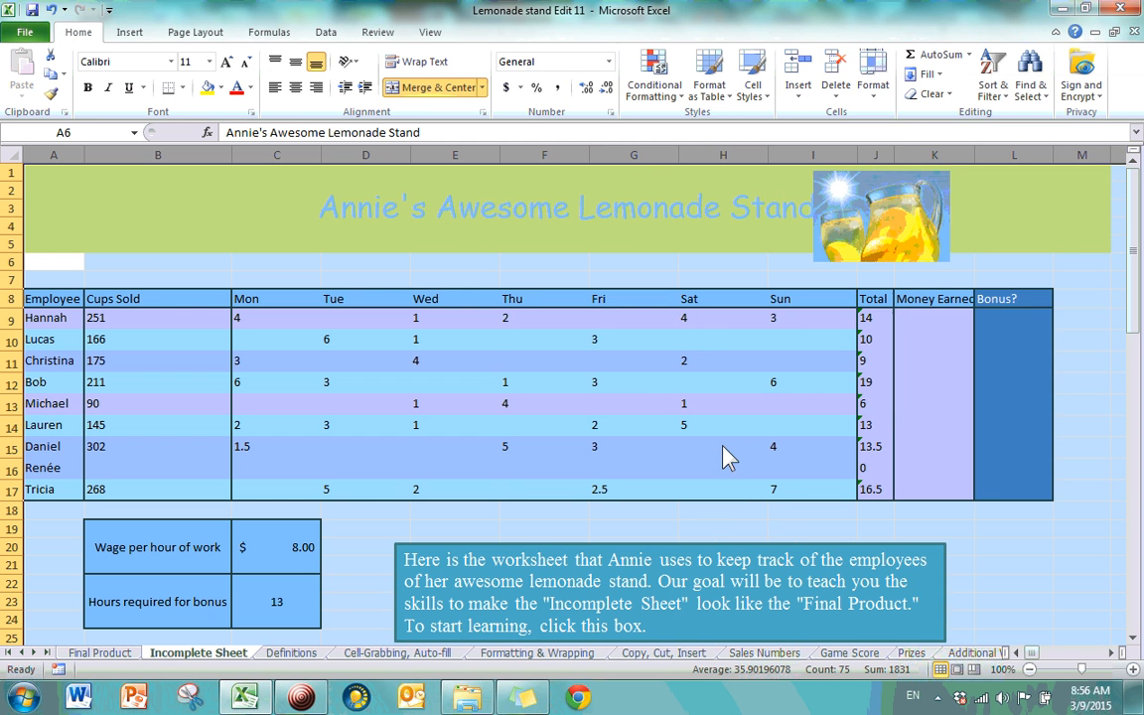
left_click(741, 460)
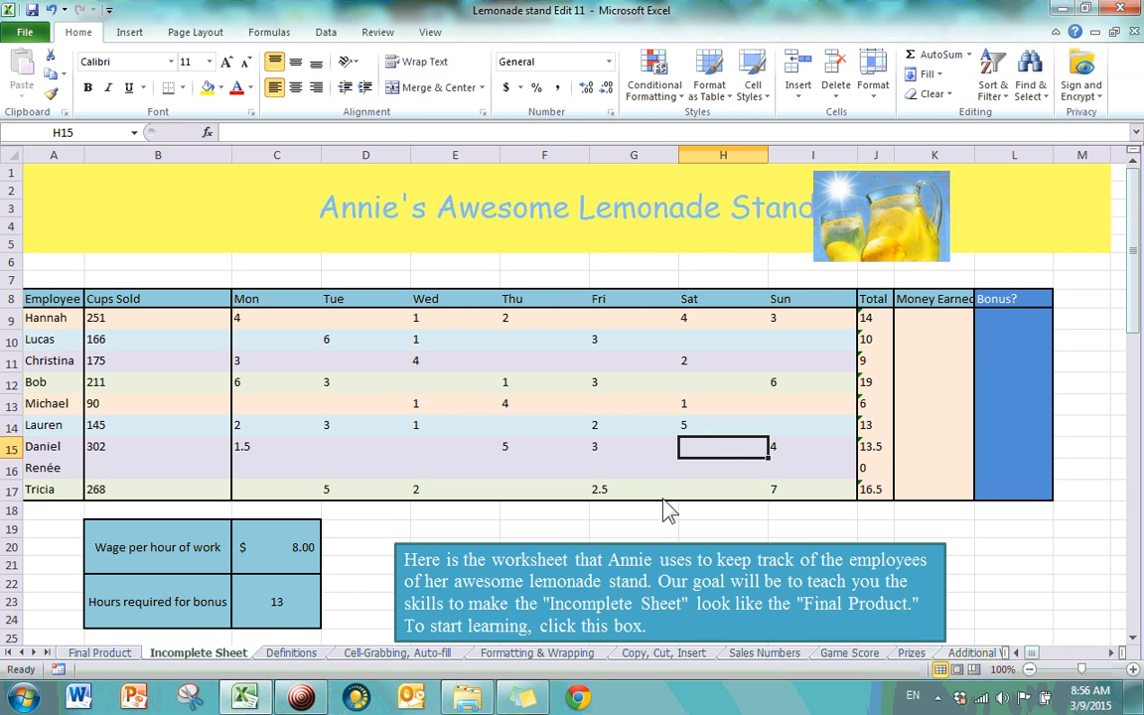
left_click(370, 550)
left_click(13, 469)
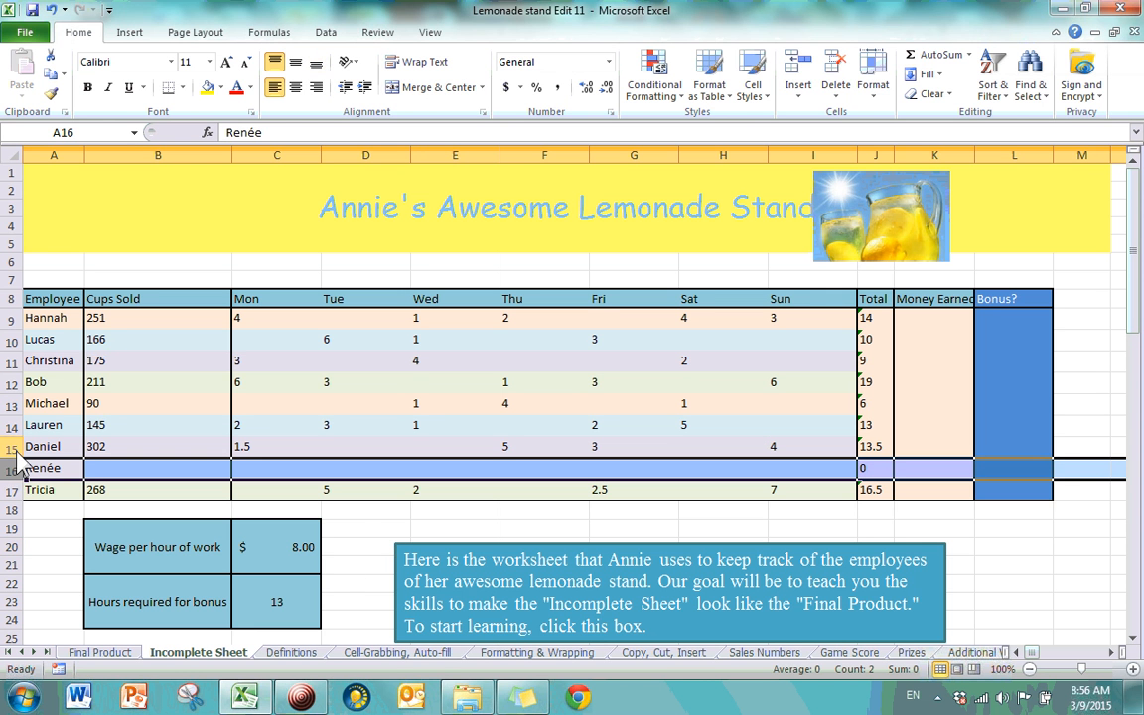
left_click(385, 529)
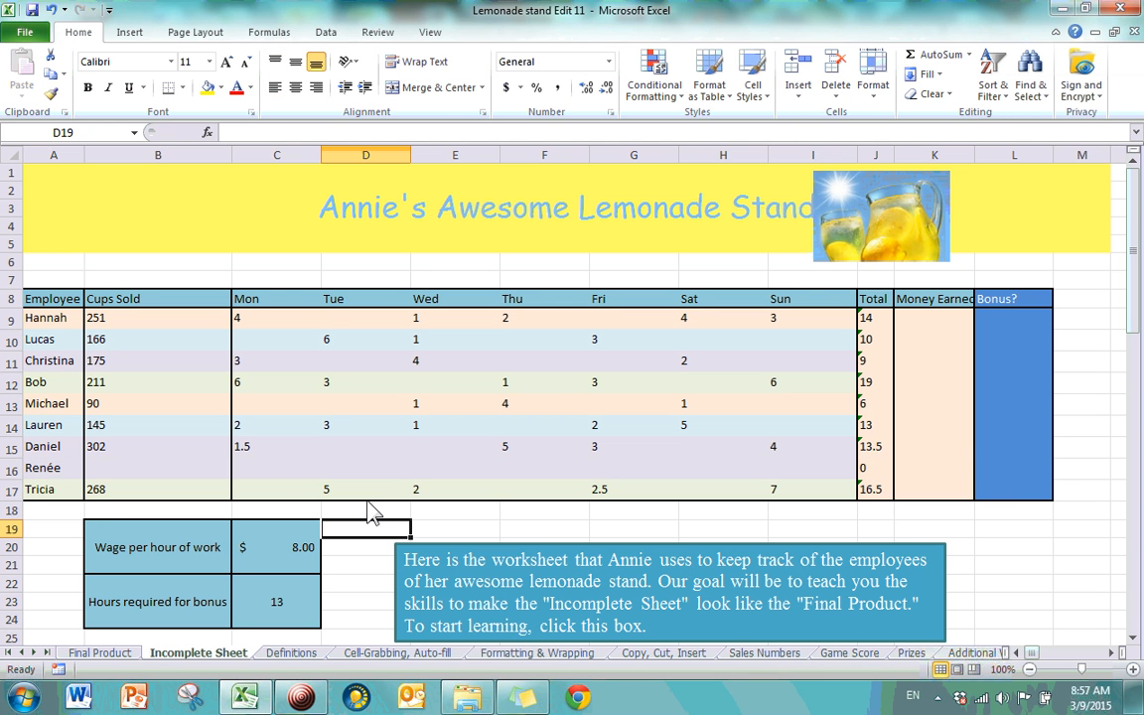
- Hide the whole Incomplete Sheet worksheet with the Hide Sheet command
left_click(14, 468)
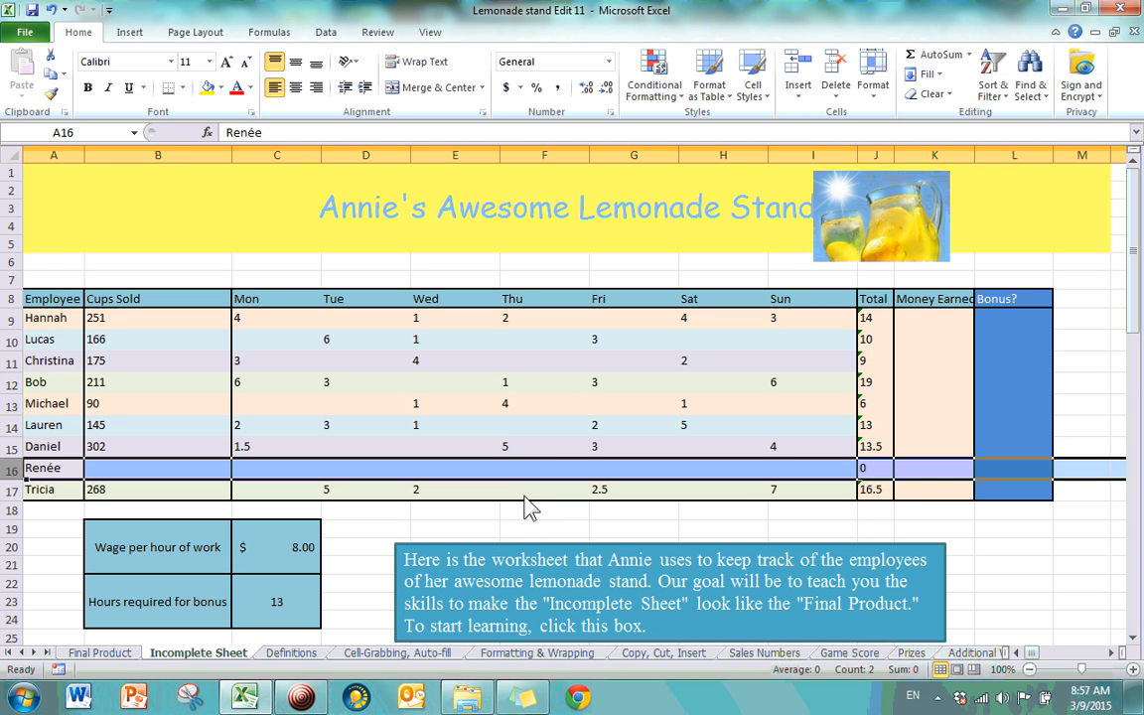
left_click(874, 88)
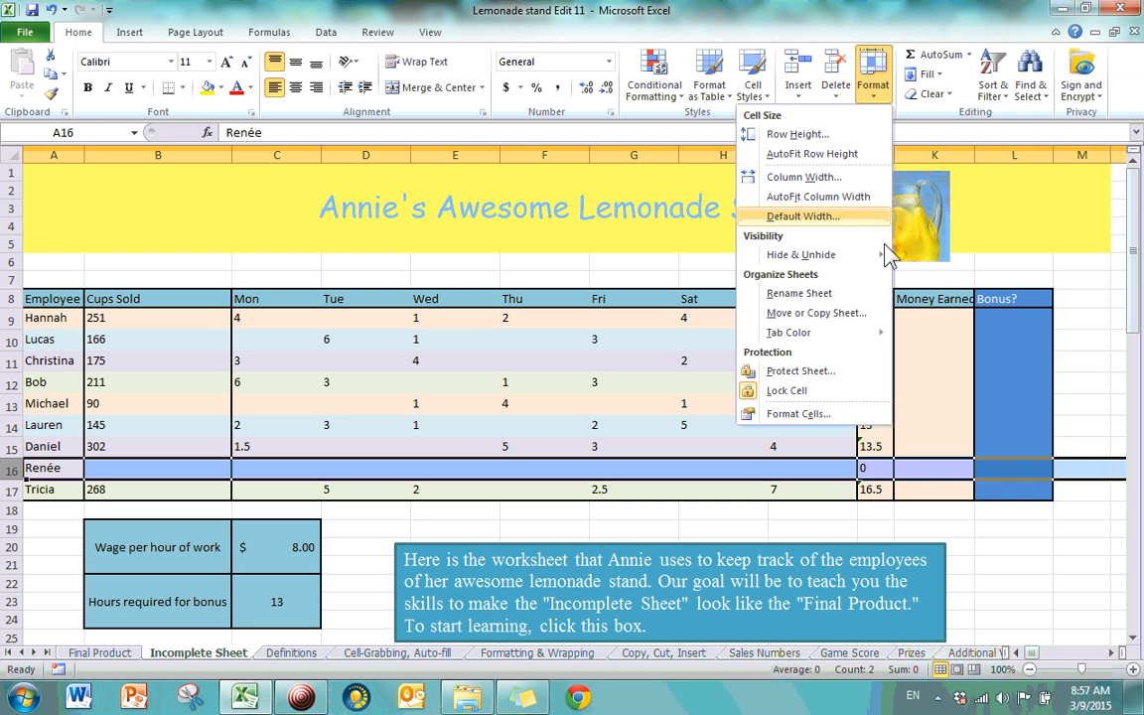
mouse_move(864, 256)
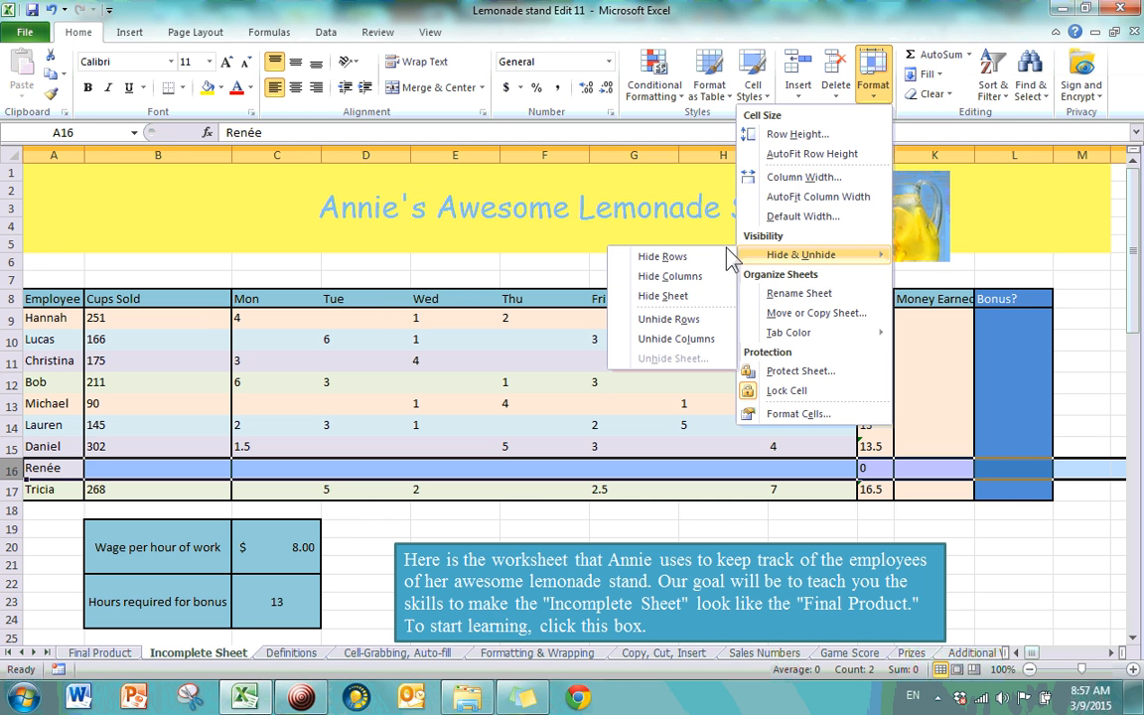
left_click(664, 296)
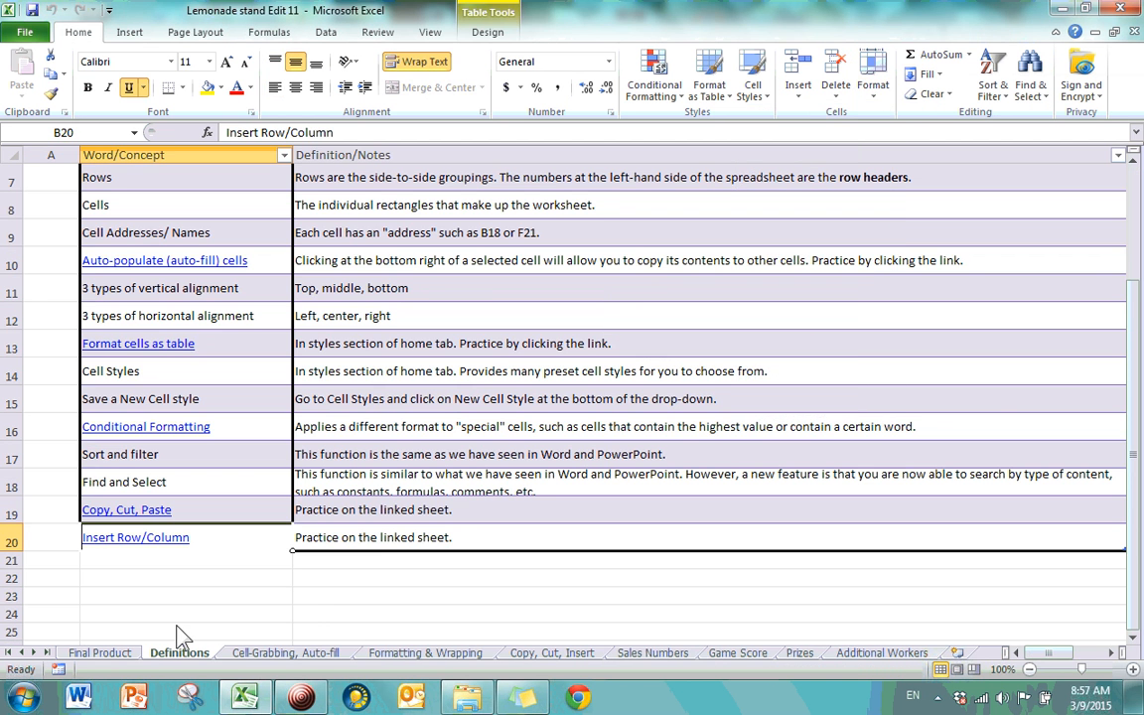
- From the Final Product sheet, unhide the Incomplete Sheet worksheet with the Unhide Sheet command
left_click(111, 655)
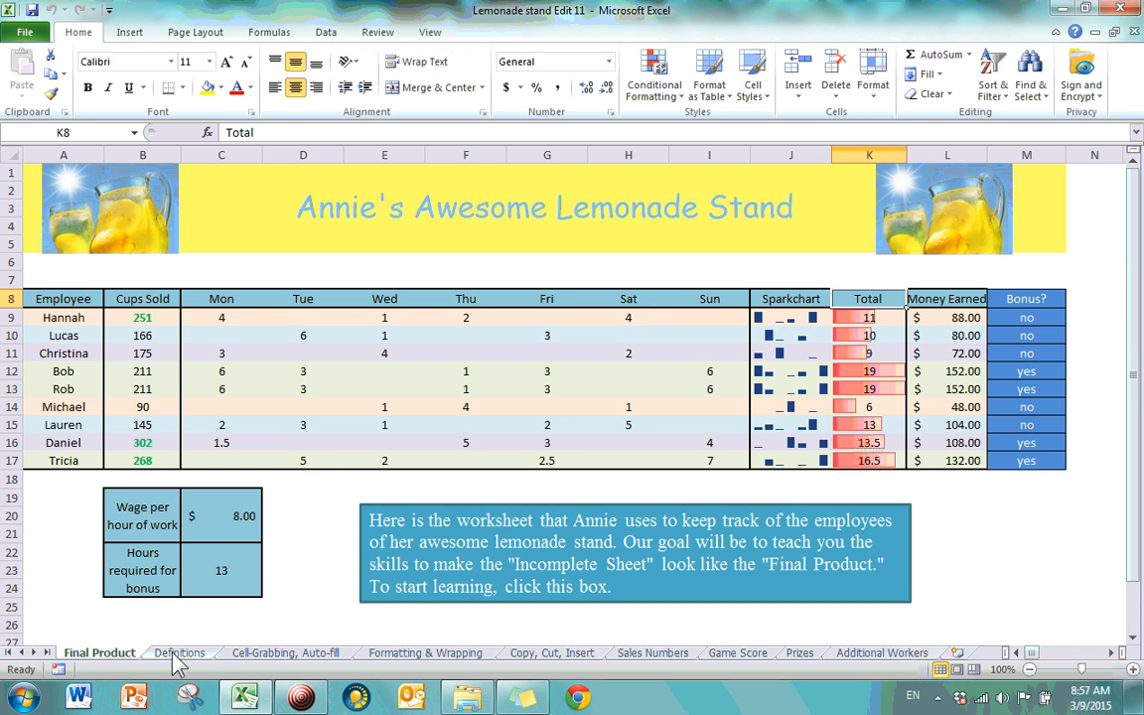
left_click(876, 87)
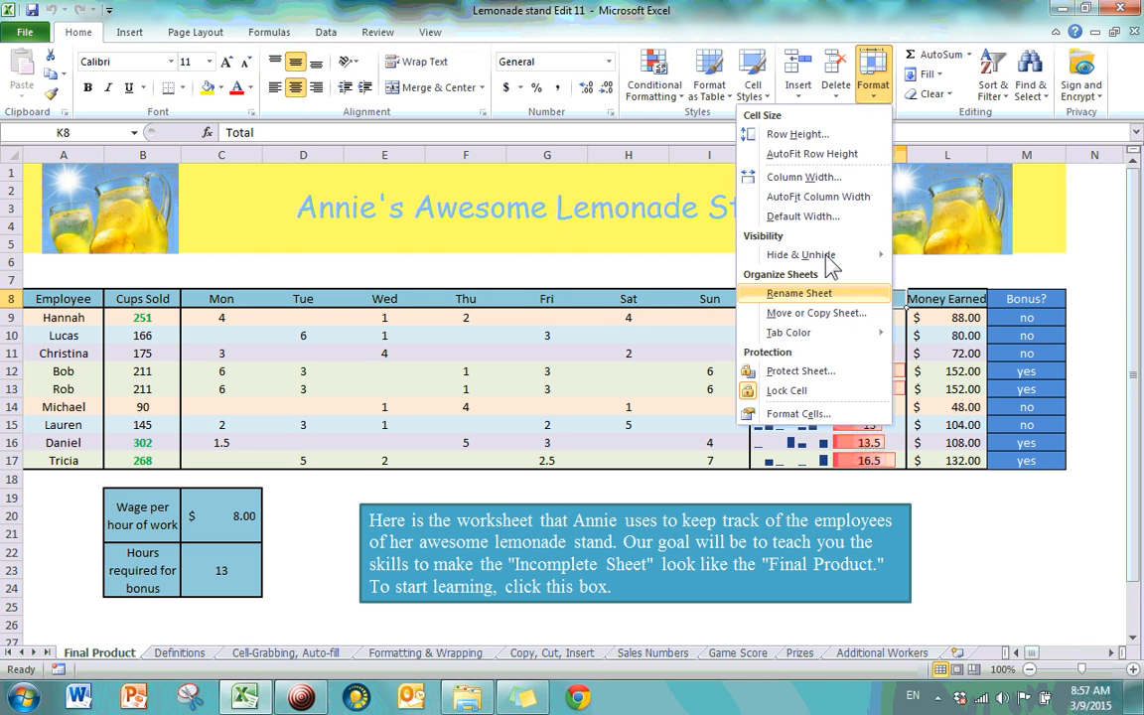
mouse_move(831, 256)
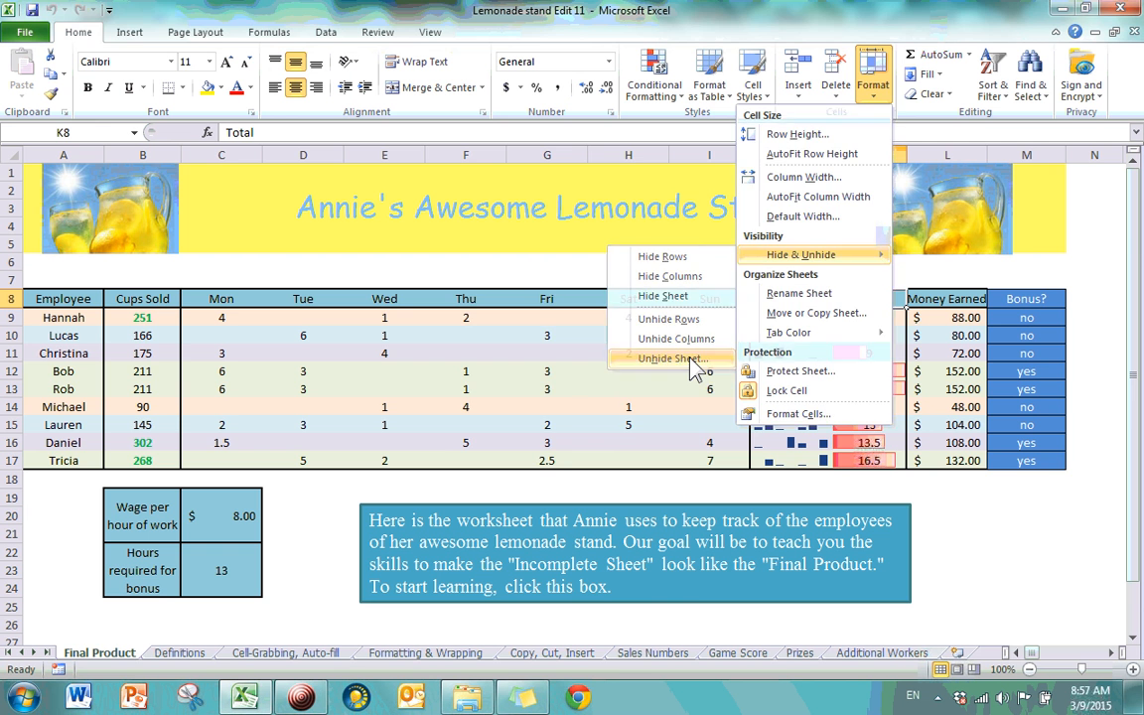
left_click(672, 359)
double_click(574, 319)
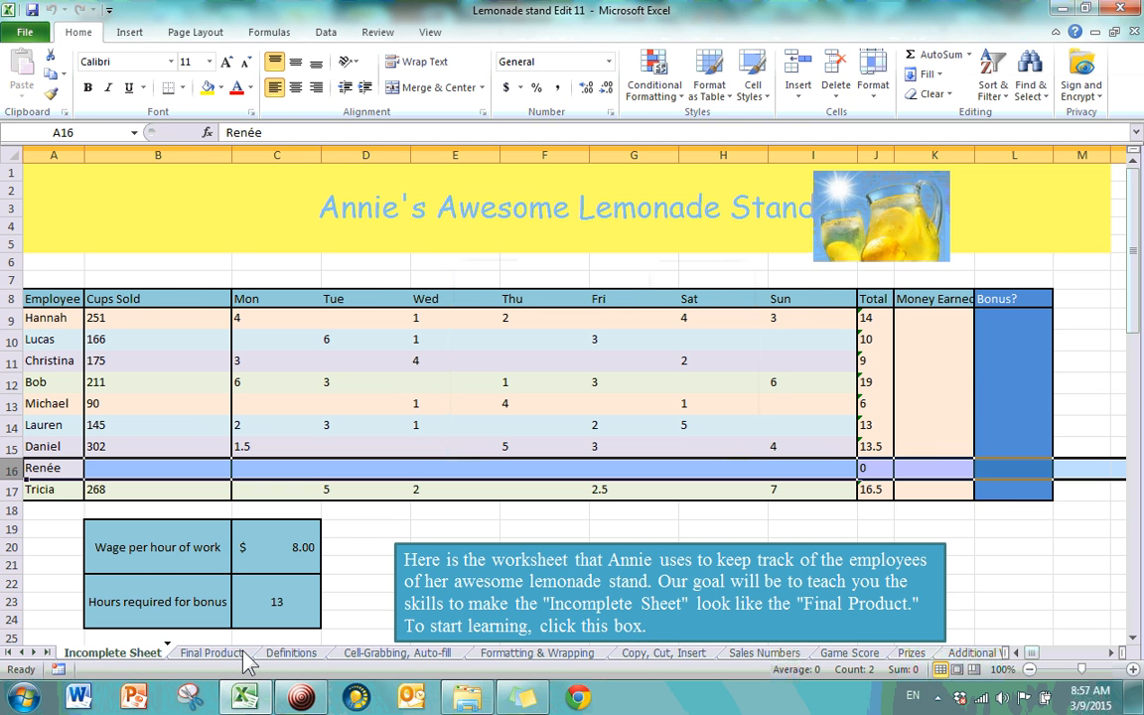
- Move Incomplete Sheet in front of Final Product in the sheet order and return it to just after Final Product
left_click(211, 658)
left_click_drag(210, 657, 55, 656)
left_click(195, 655)
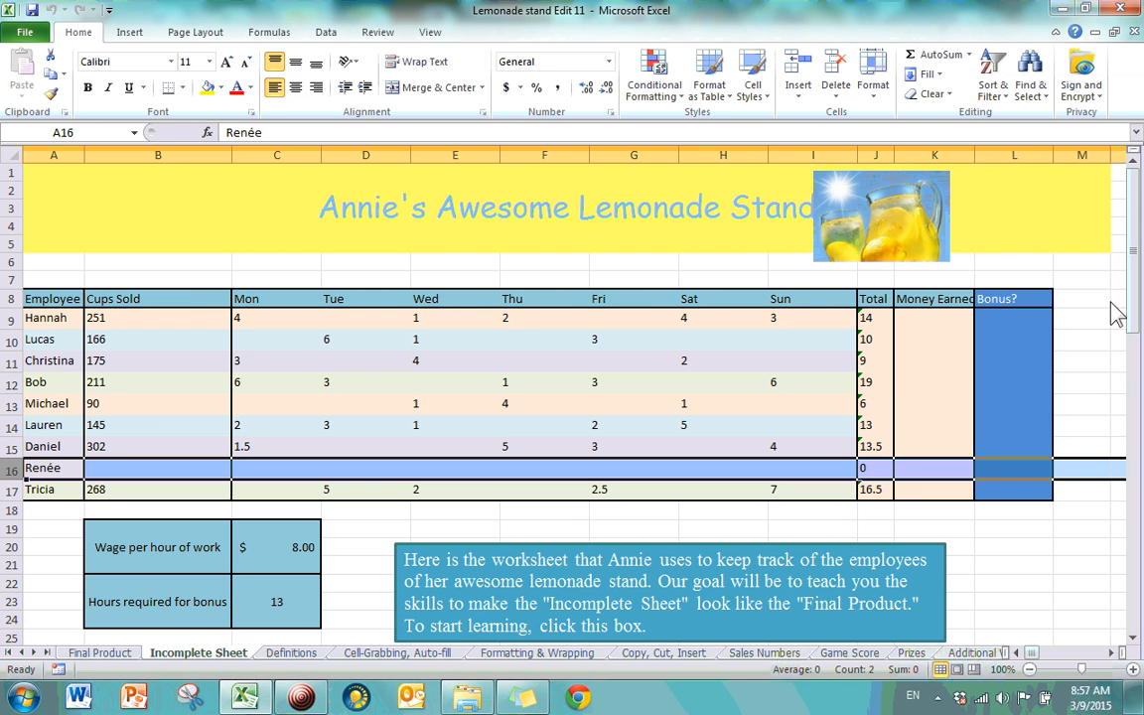
- Look through several worksheets by their tab names, ending on Incomplete Sheet, to review how the sheets are named
left_click(874, 88)
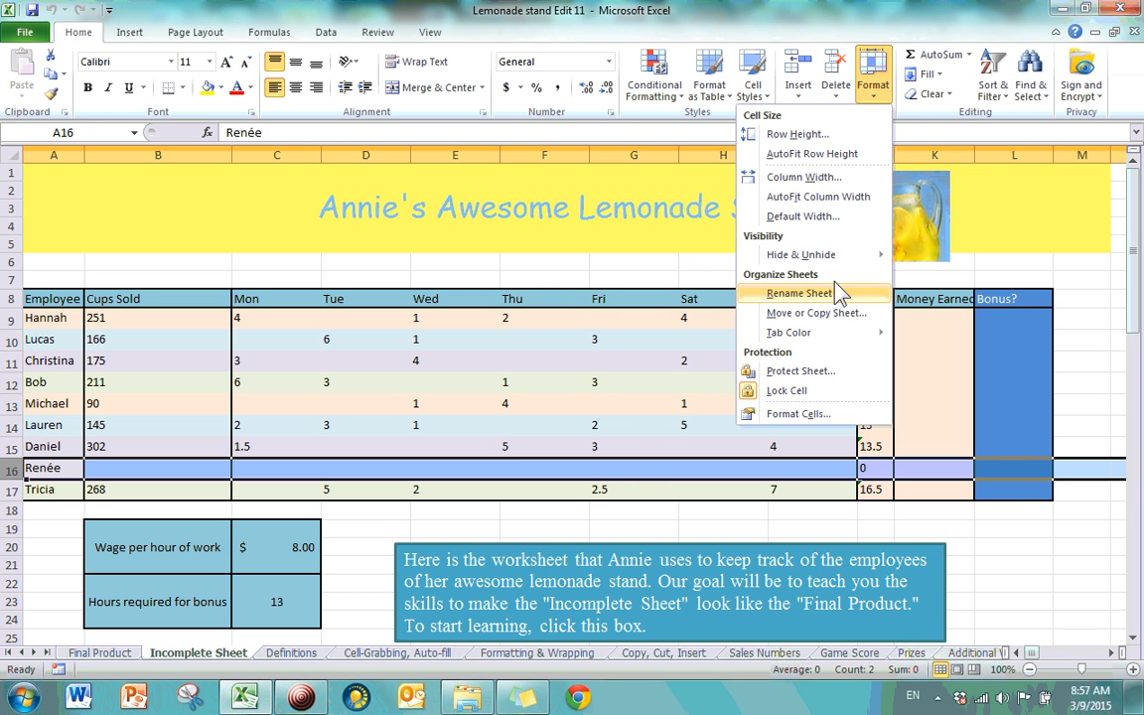
left_click(114, 655)
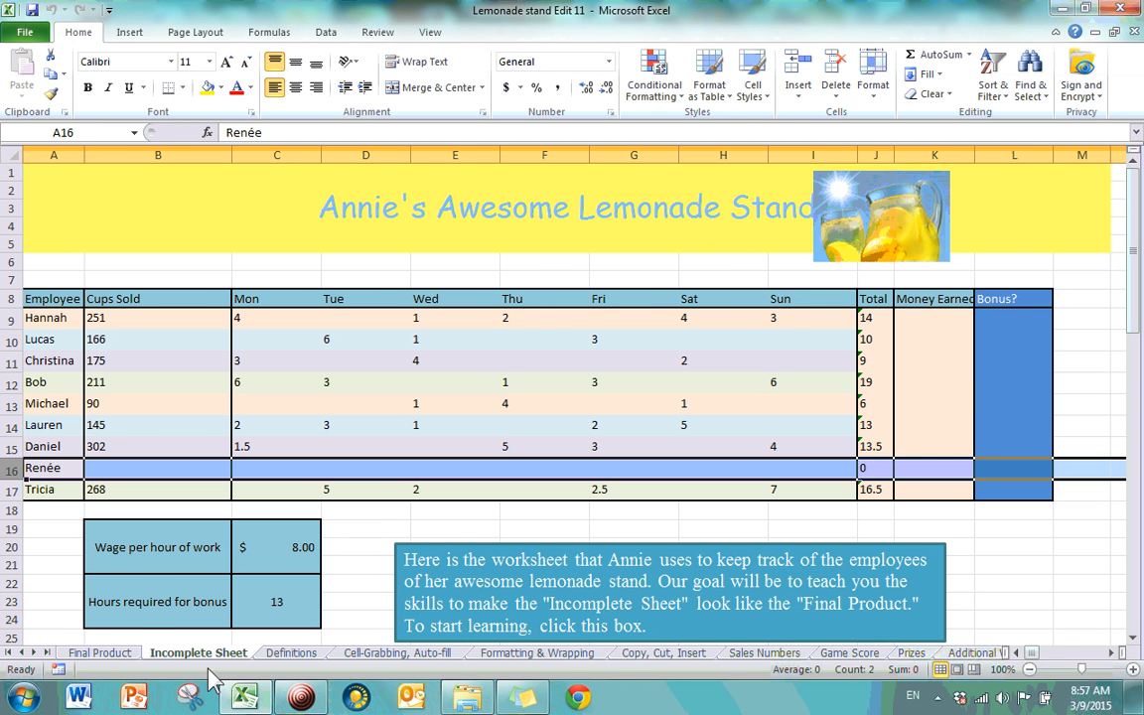
left_click(123, 655)
left_click(497, 655)
left_click(667, 654)
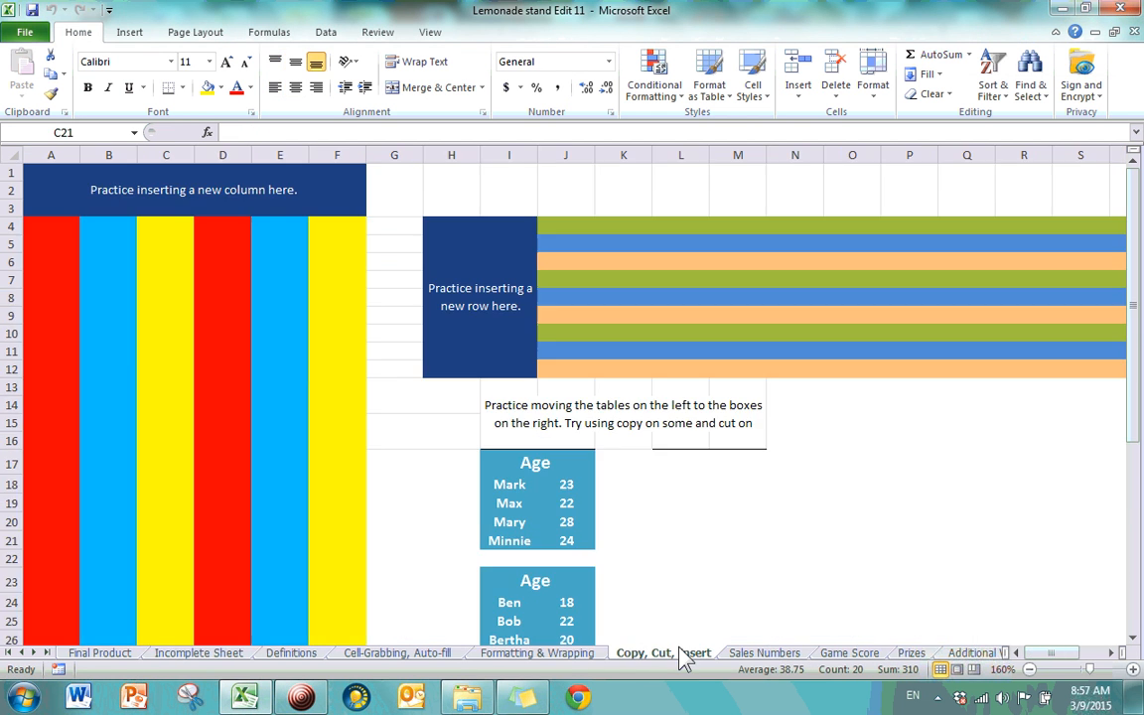
left_click(852, 654)
left_click(99, 655)
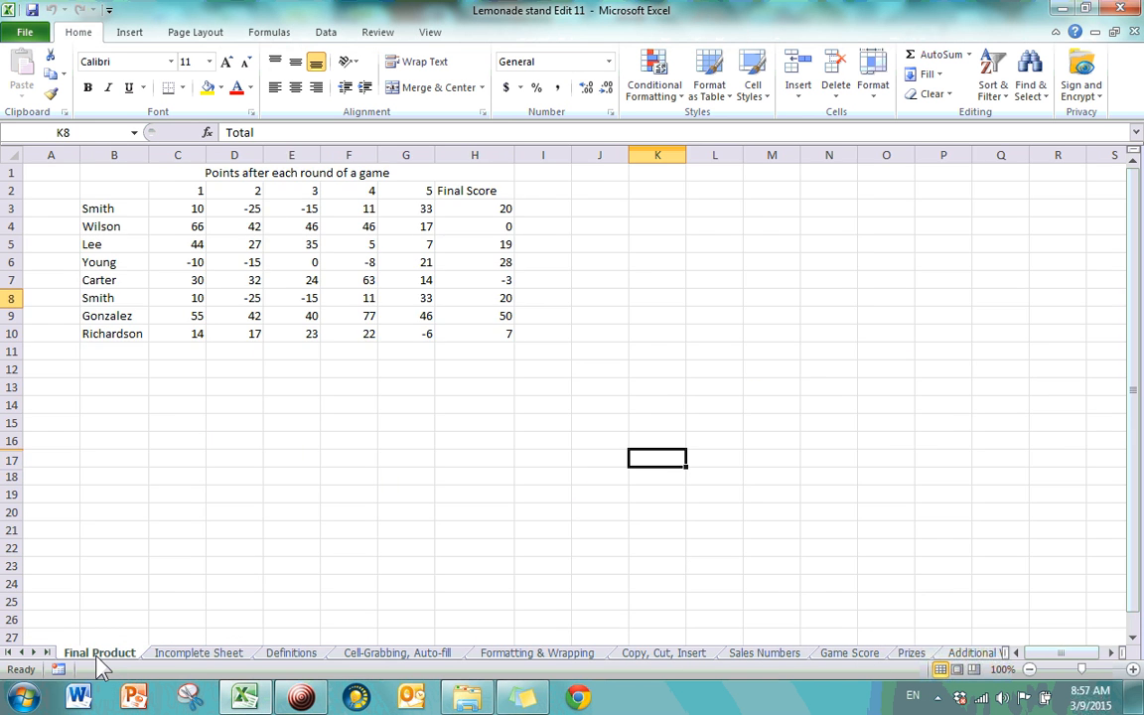
left_click(196, 654)
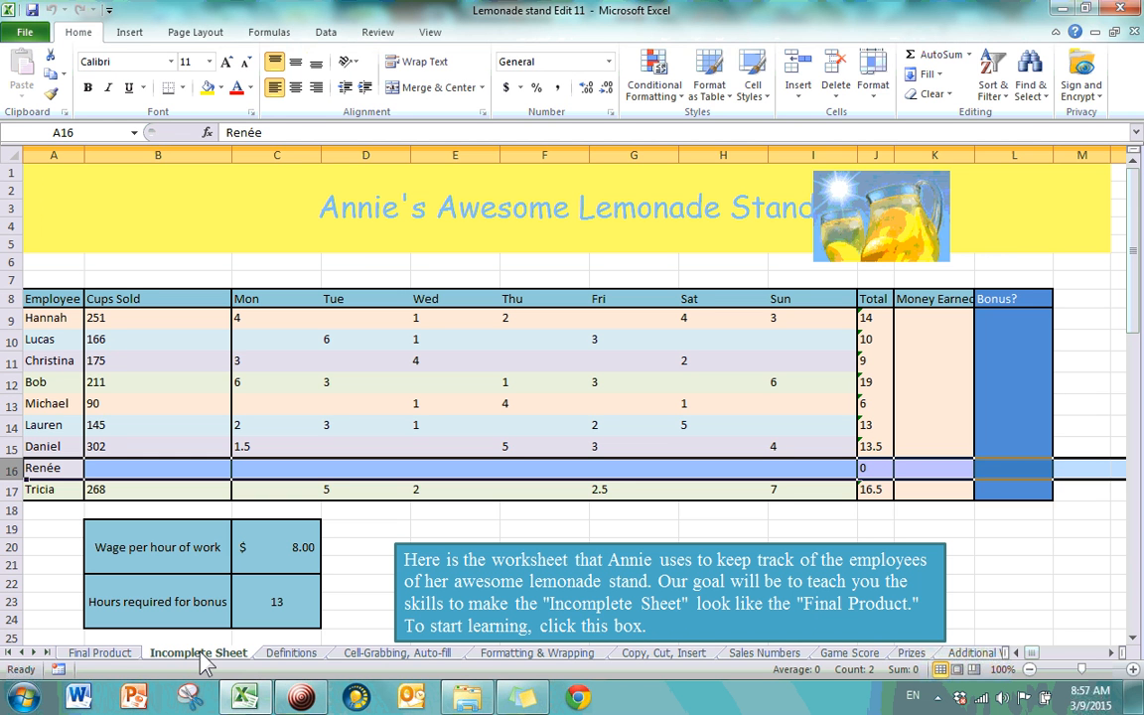
- Rename Incomplete Sheet to the first name listed in cell A12, using the Rename Sheet command
double_click(200, 655)
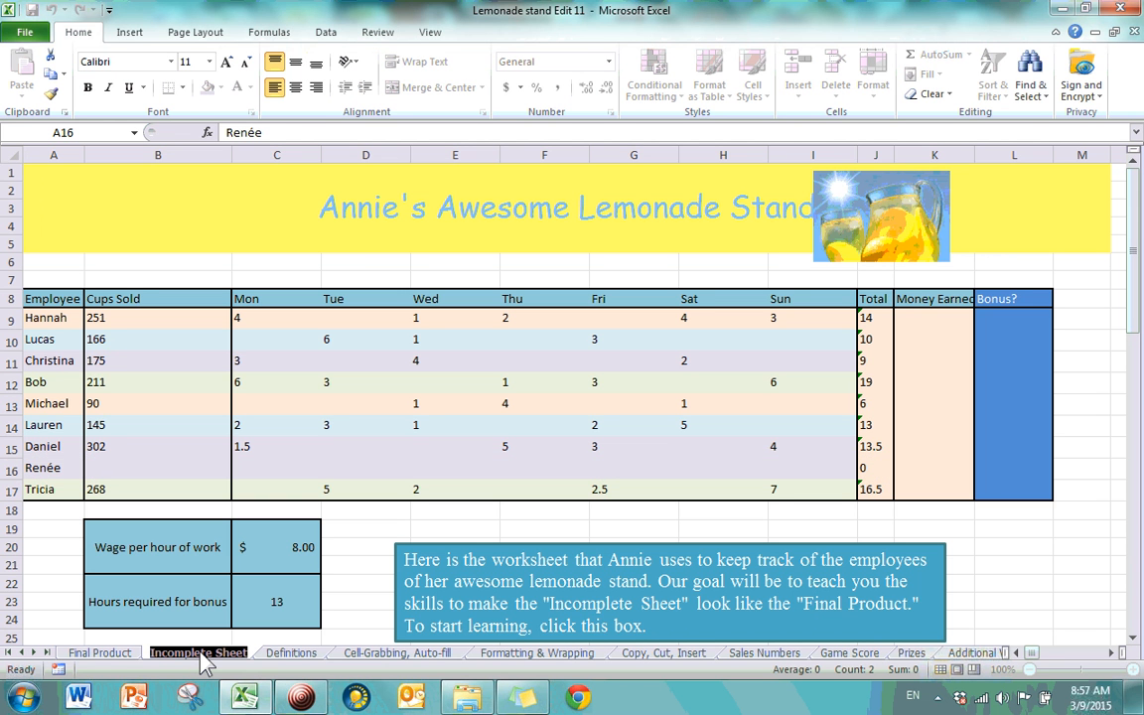
left_click(363, 602)
left_click(874, 88)
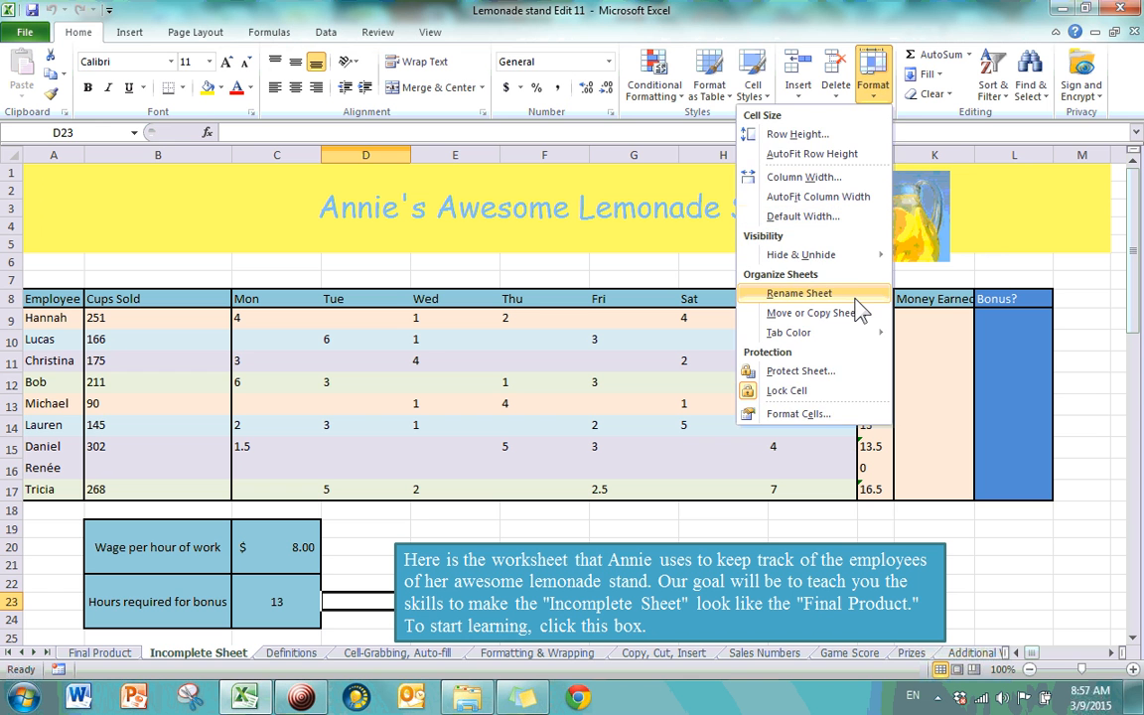
left_click(824, 294)
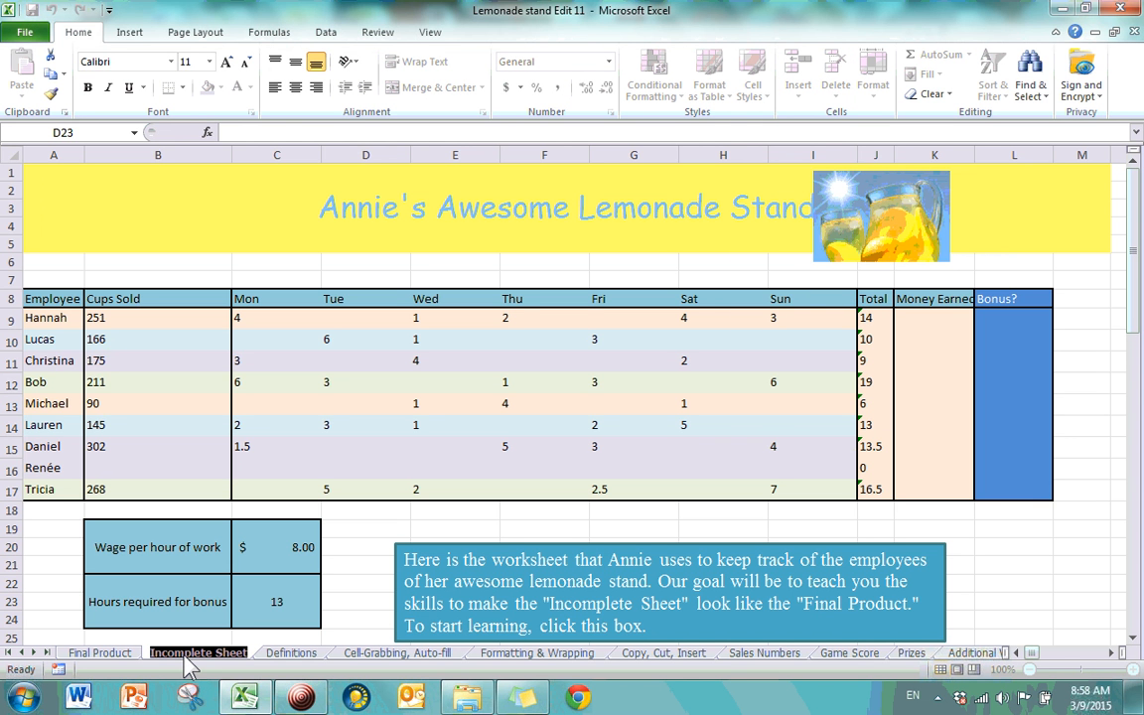
type("Bob")
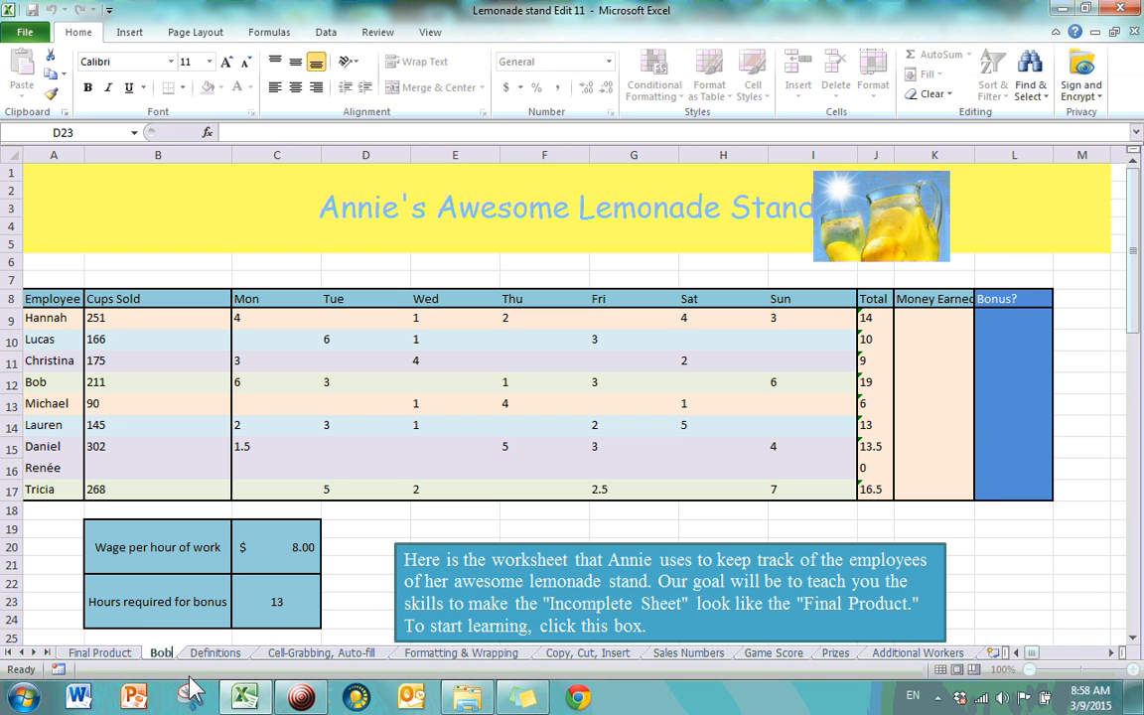
key("Return")
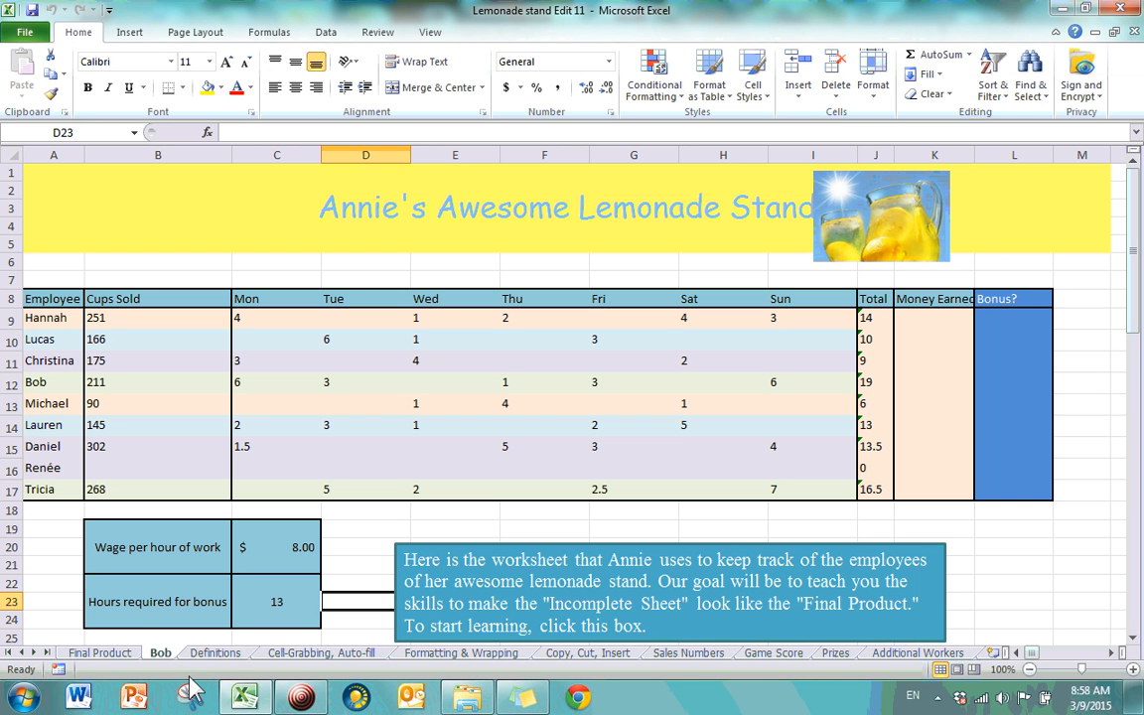
- Move the renamed sheet before Prizes with Move or Copy Sheet, and return it to just after Final Product
left_click(874, 89)
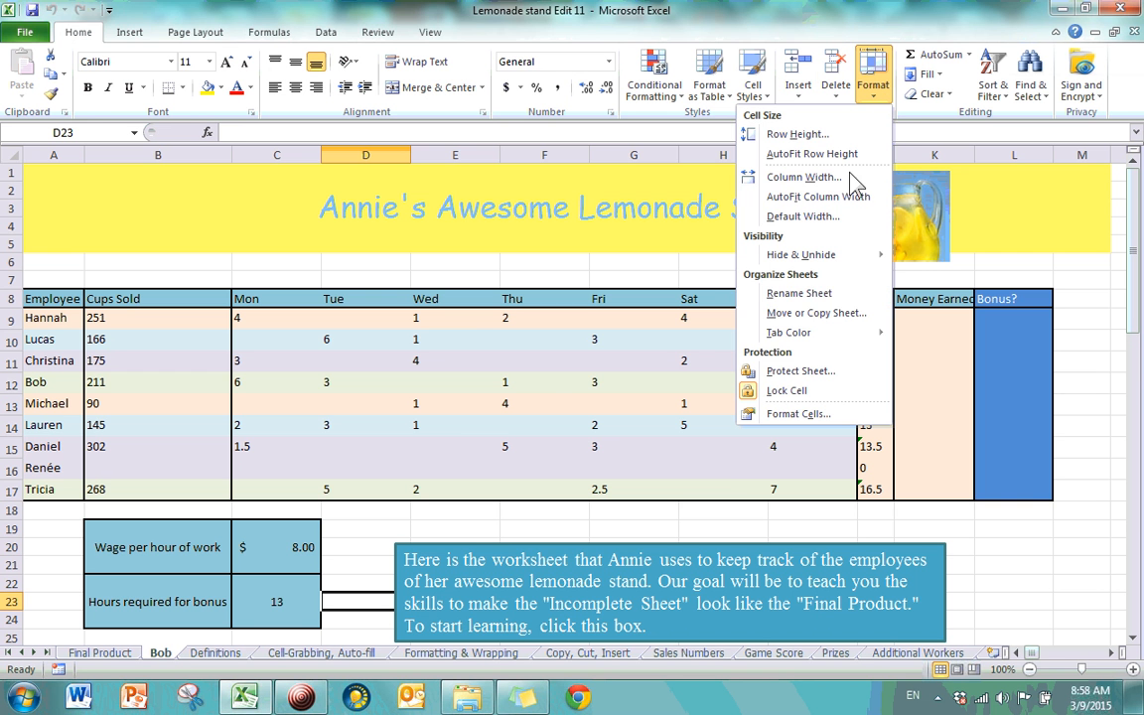
left_click(817, 319)
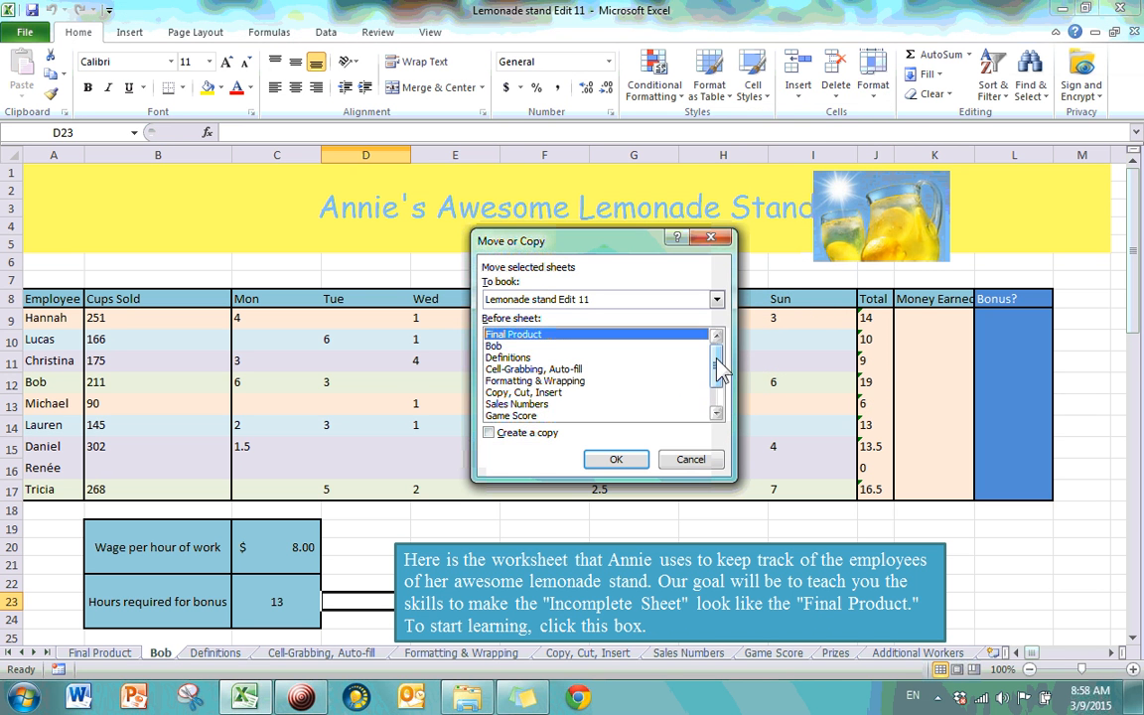
left_click_drag(718, 365, 720, 412)
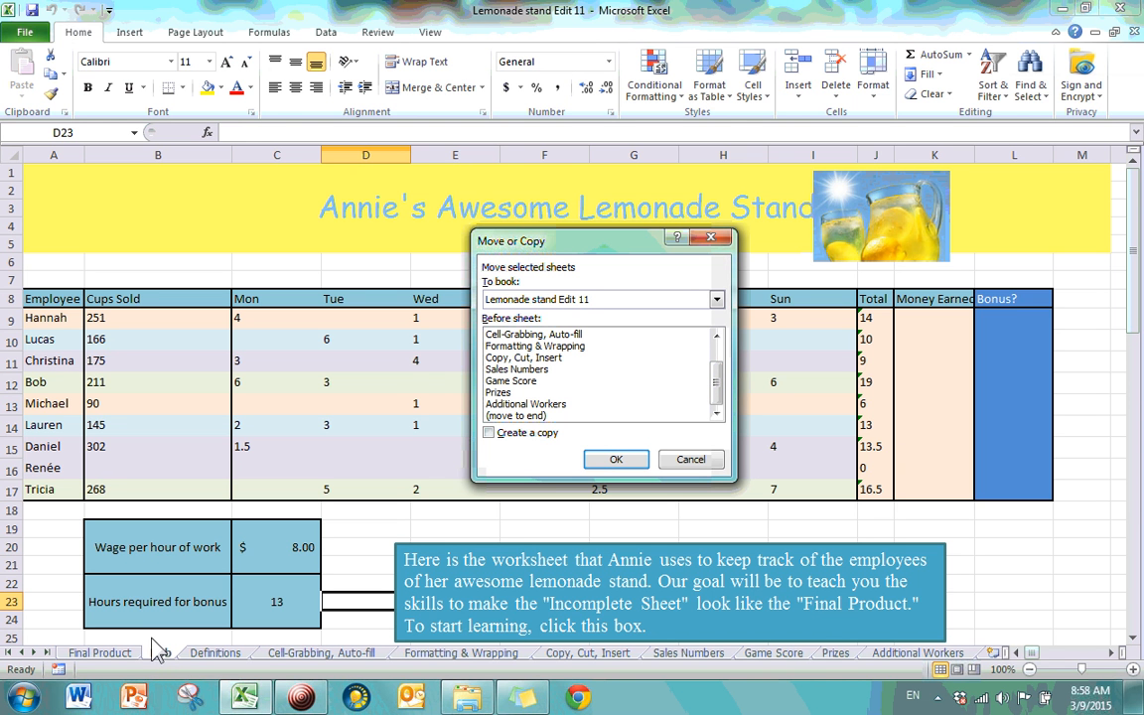
scroll(646, 358, "up", 3)
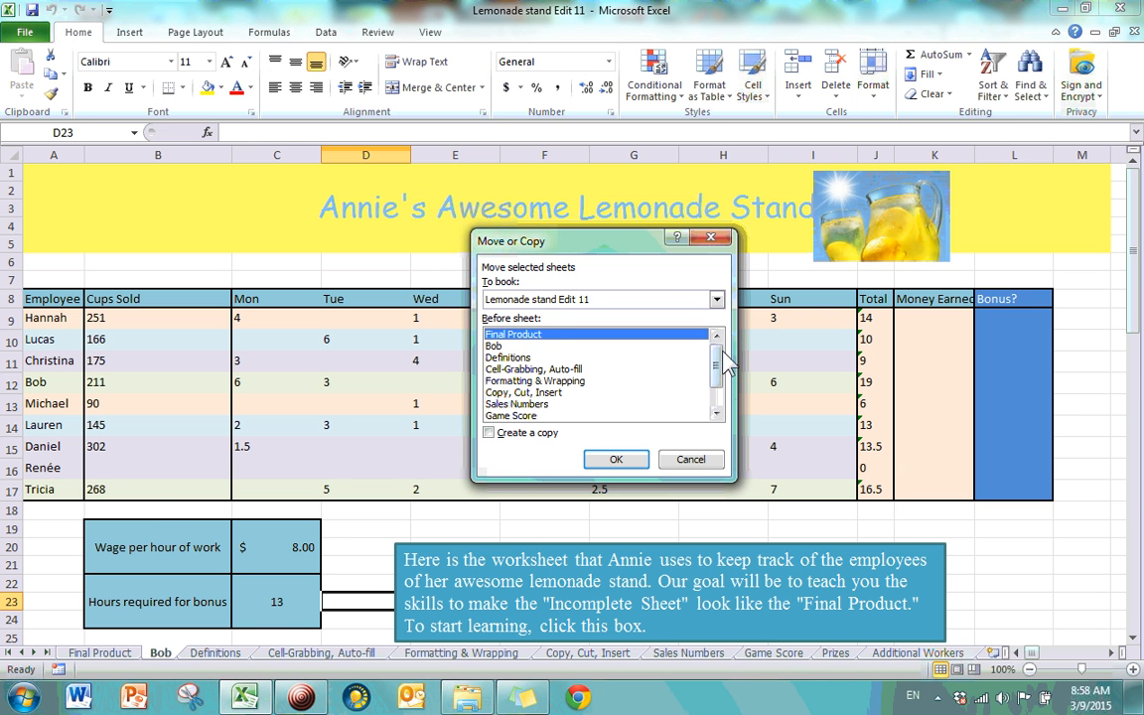
left_click_drag(719, 370, 717, 418)
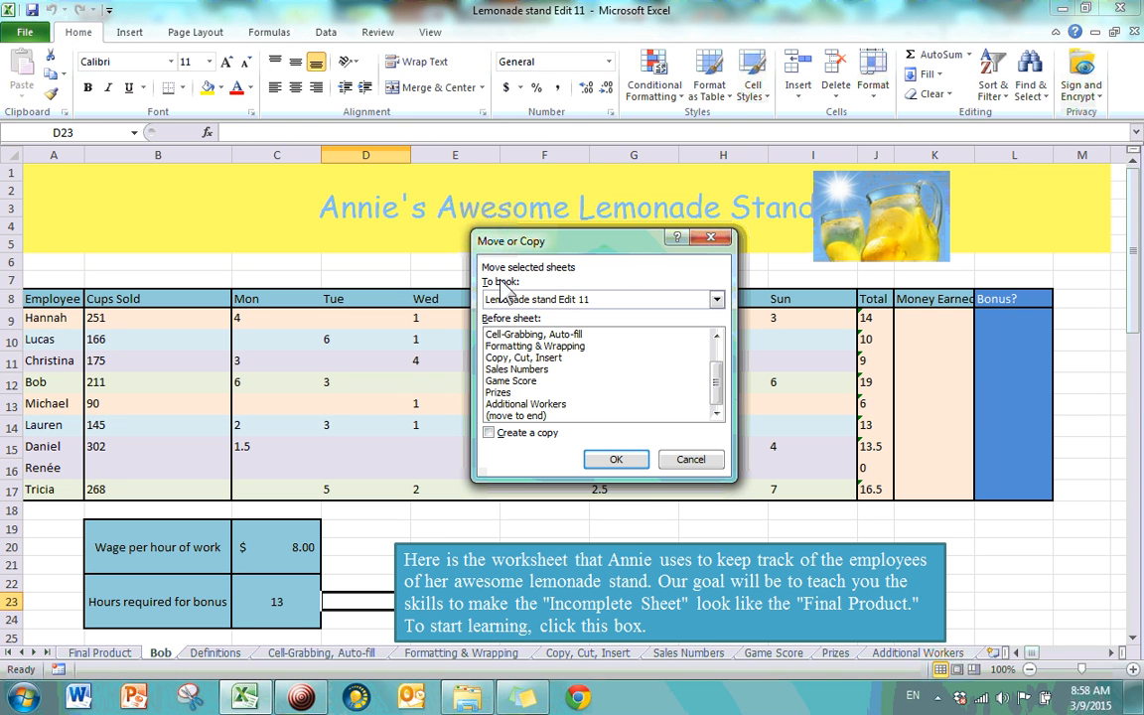
left_click(500, 394)
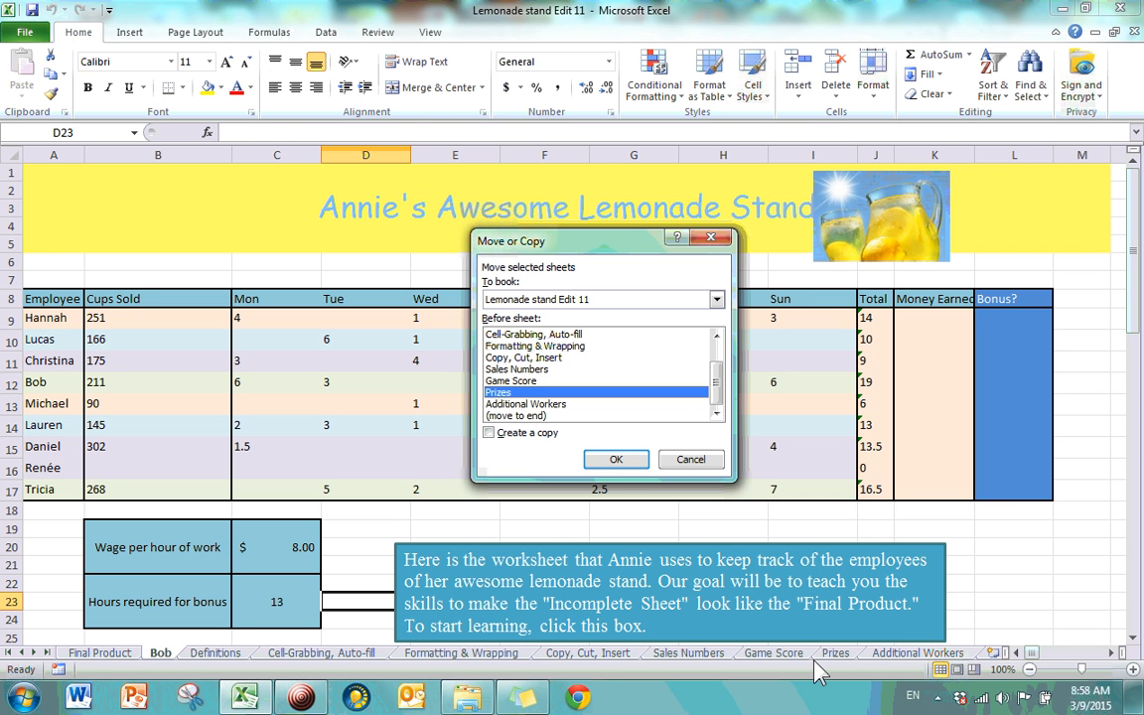
left_click(622, 459)
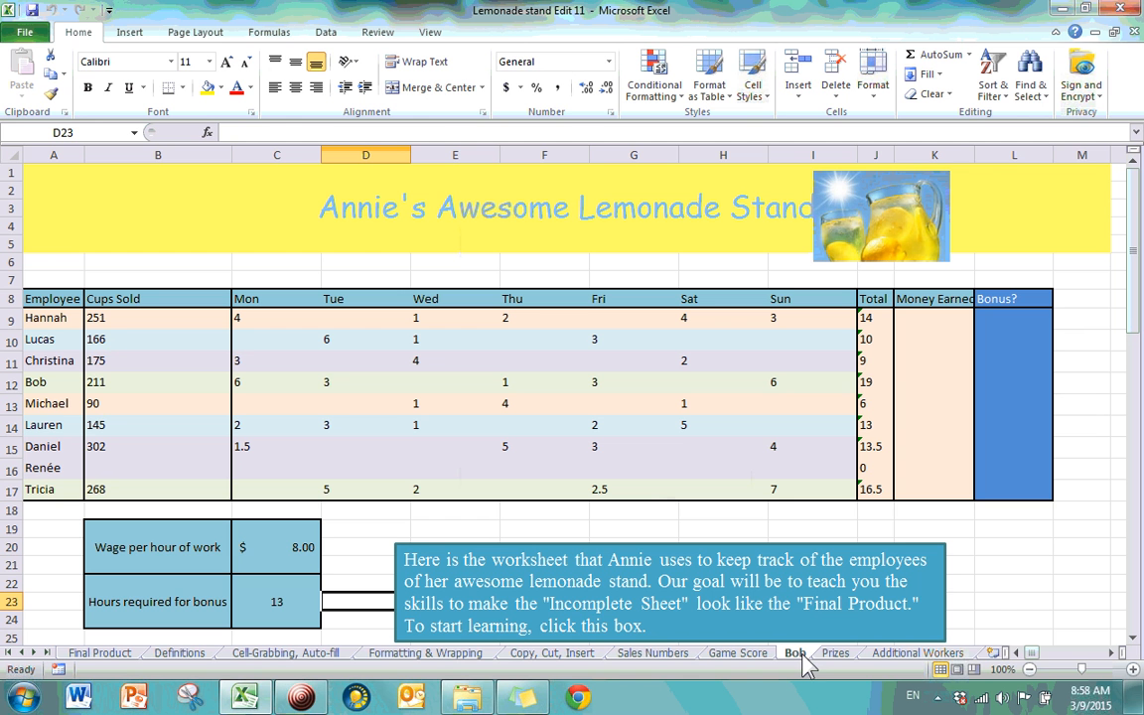
left_click_drag(800, 664, 174, 665)
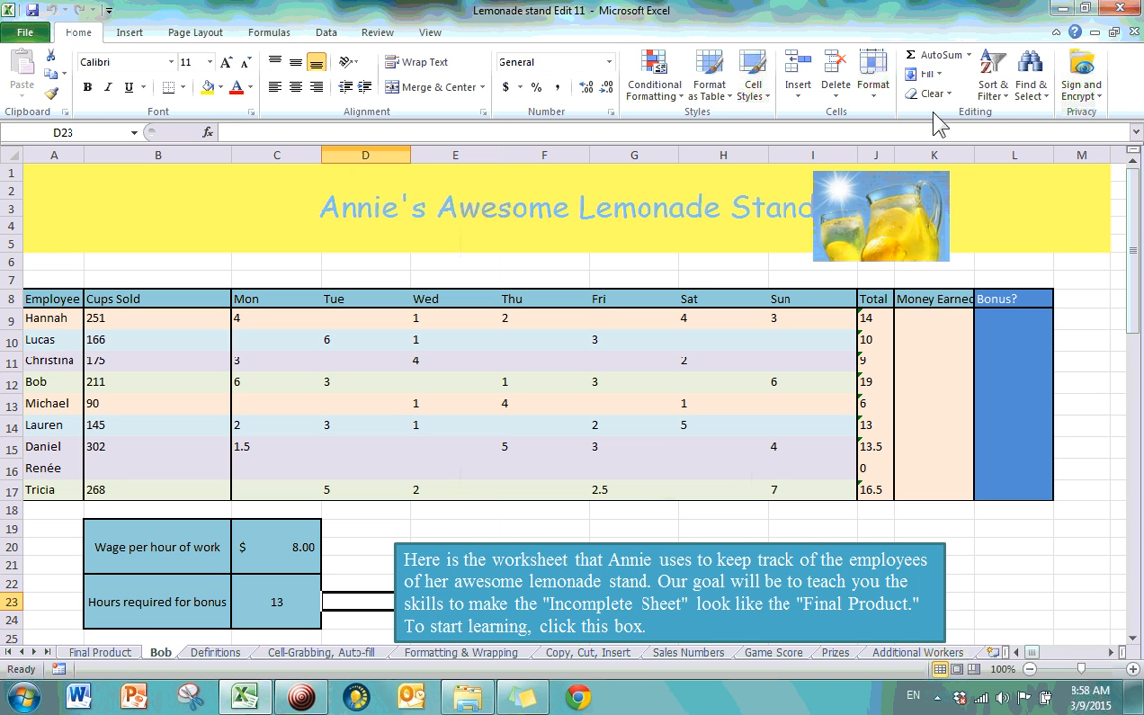
- Set up a copy of the renamed sheet with Move or Copy Sheet, placing it at the end of the current workbook
left_click(873, 84)
left_click(860, 314)
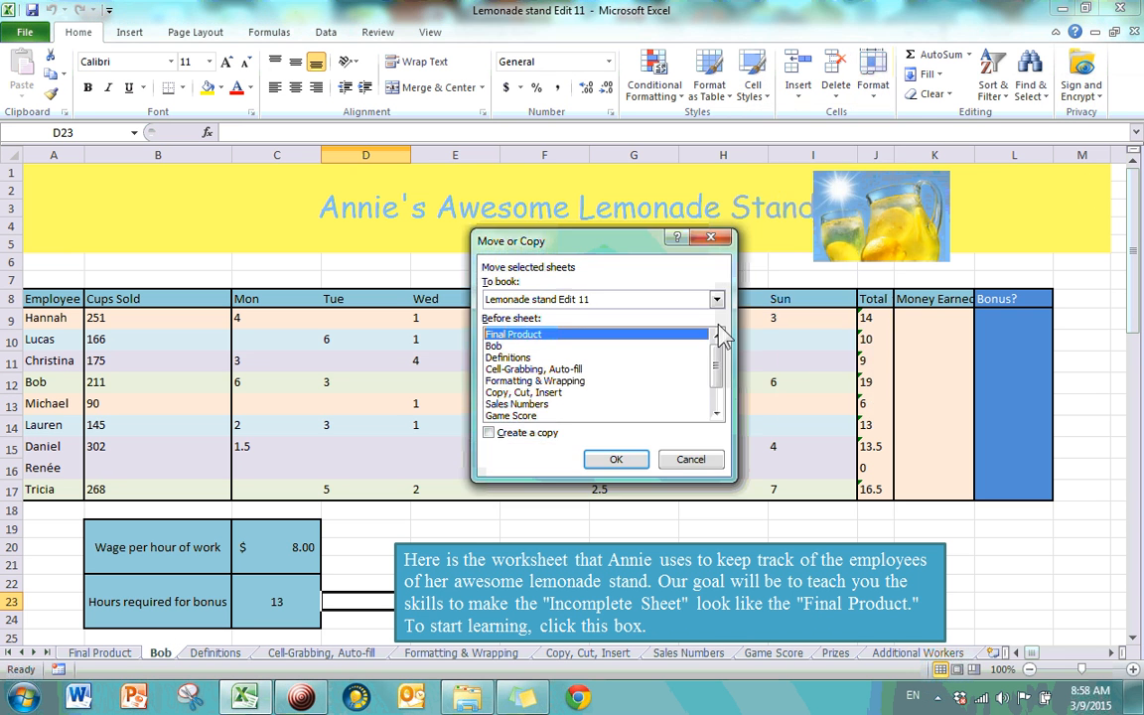
left_click(489, 434)
left_click_drag(717, 376, 709, 393)
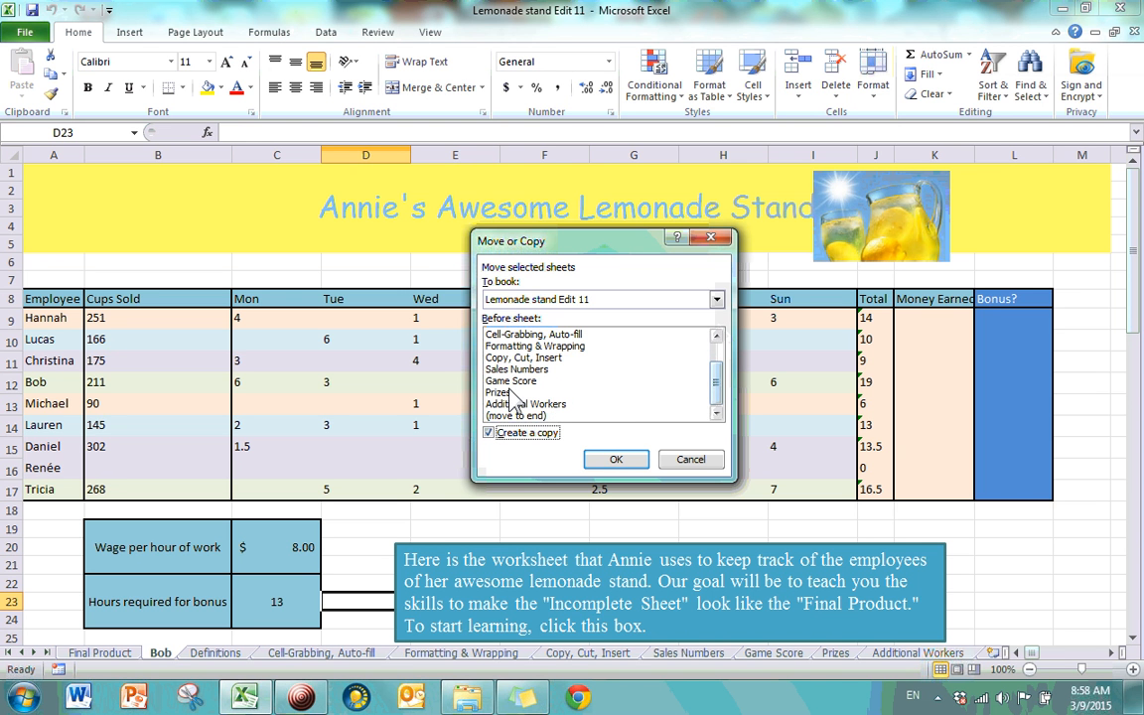
left_click(515, 347)
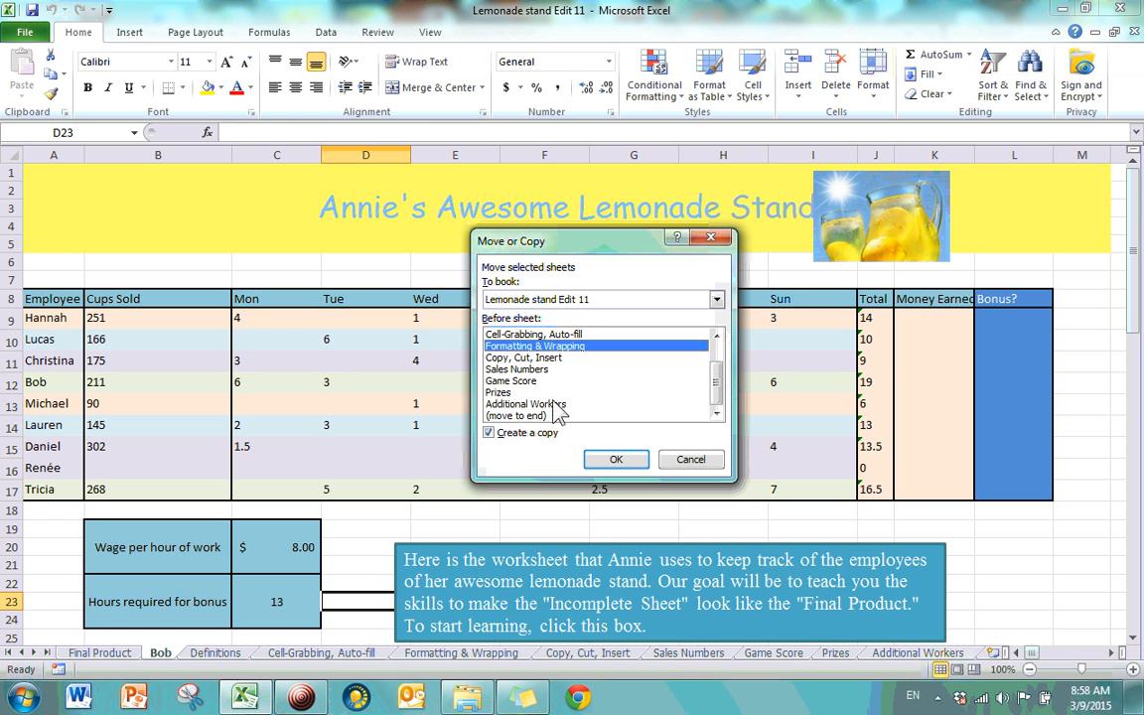
scroll(508, 362, "up", 1)
left_click(616, 370)
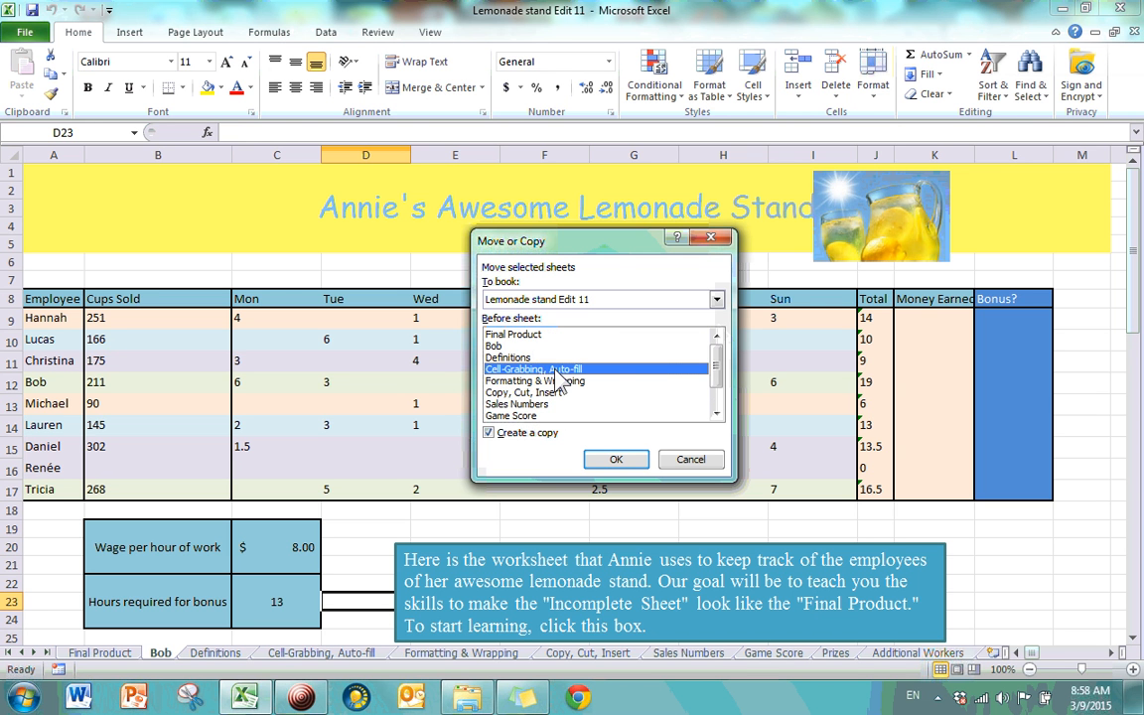
scroll(646, 375, "down", 1)
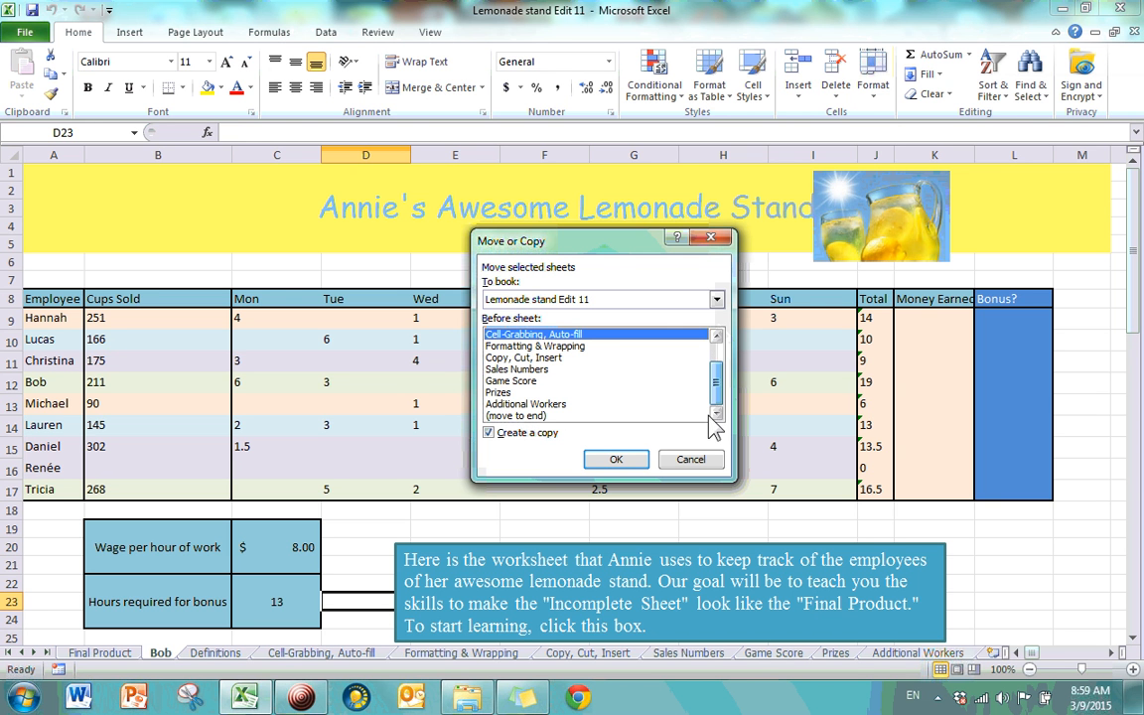
left_click(552, 416)
left_click(571, 405)
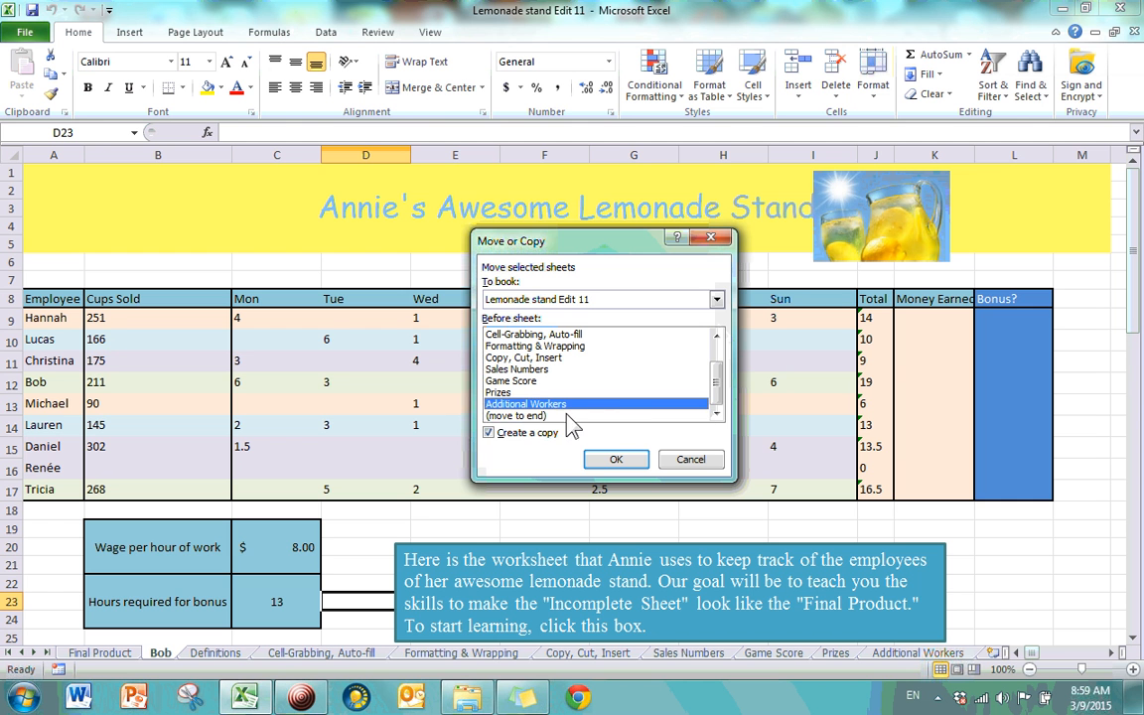
left_click(550, 416)
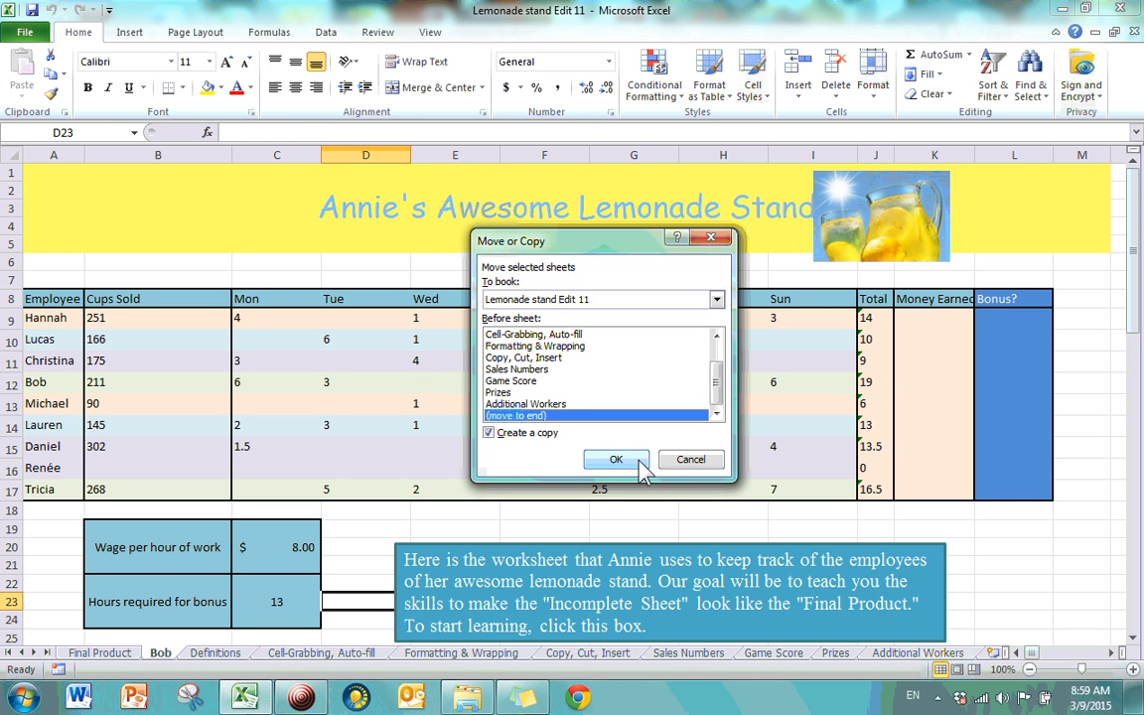
- Change the copy's destination to a new book, create it, and close the new workbook without saving
left_click(717, 301)
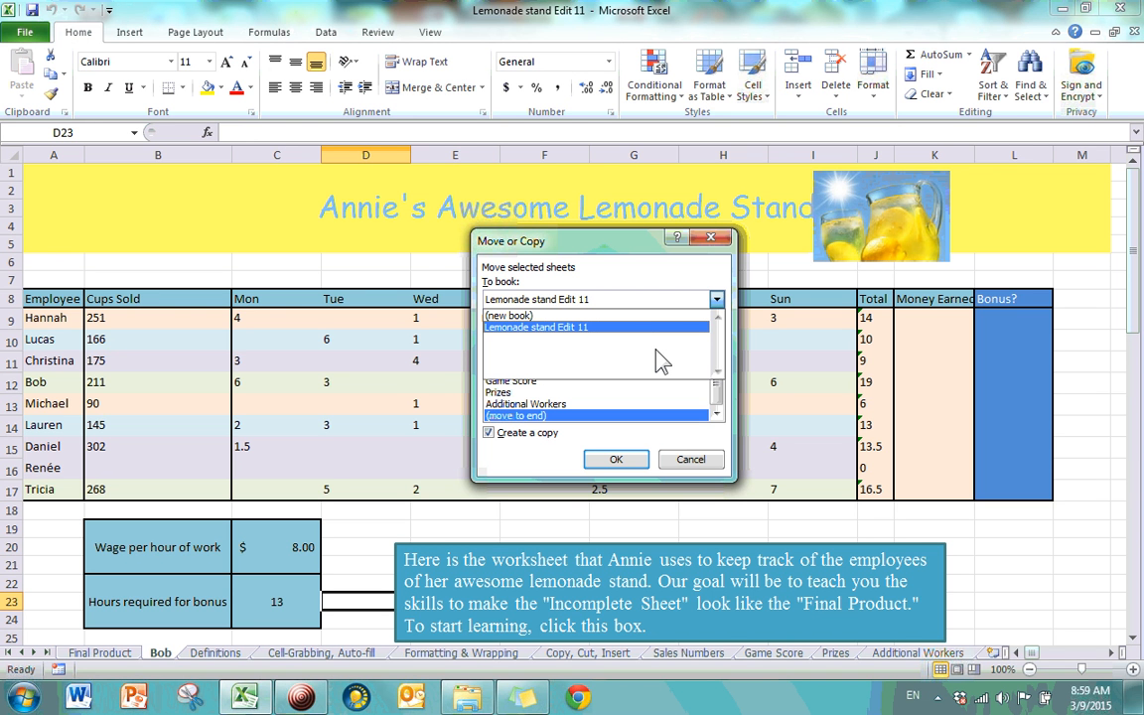
left_click(558, 314)
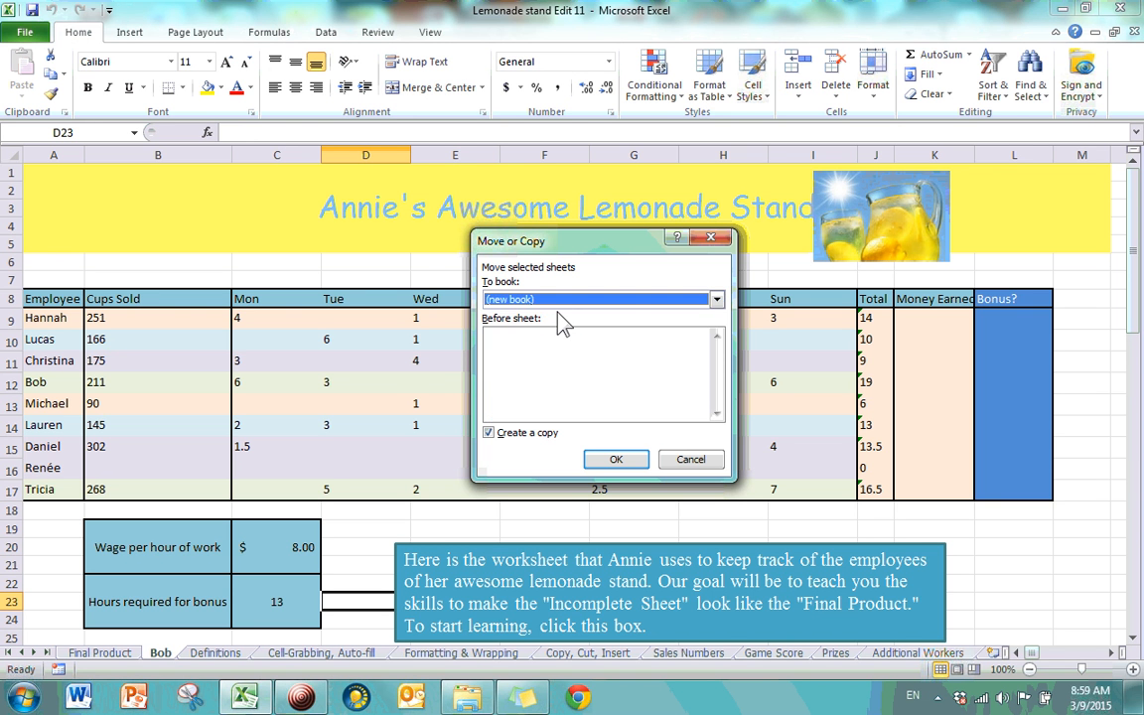
left_click(617, 460)
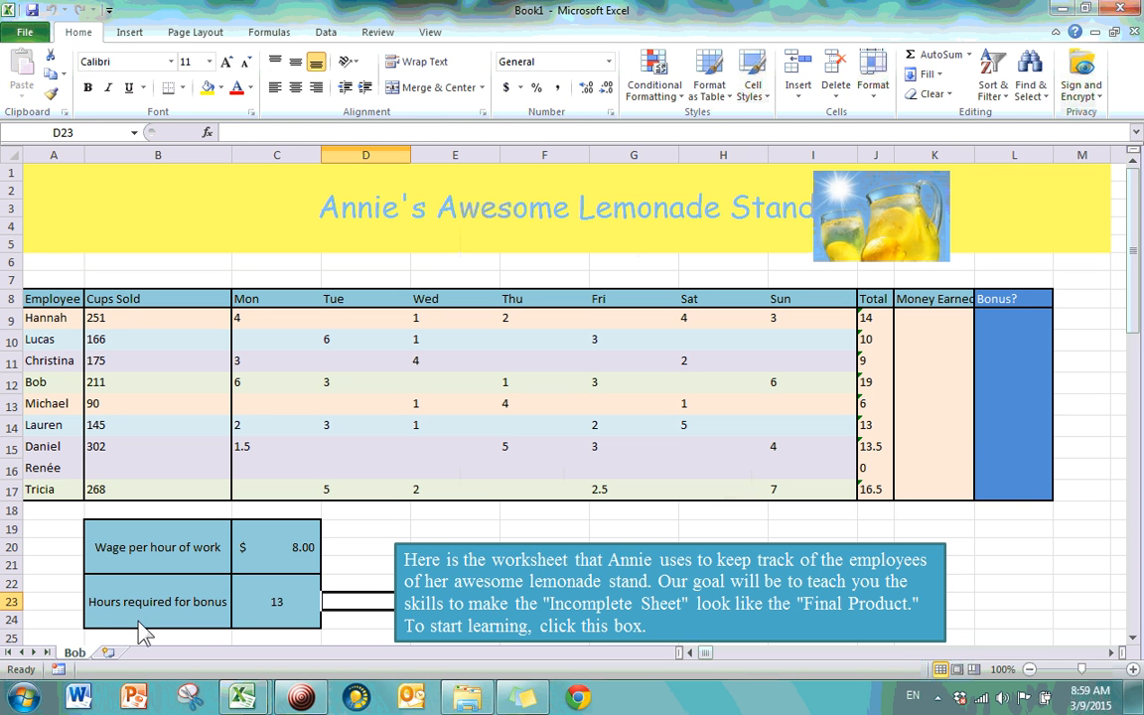
left_click(1124, 8)
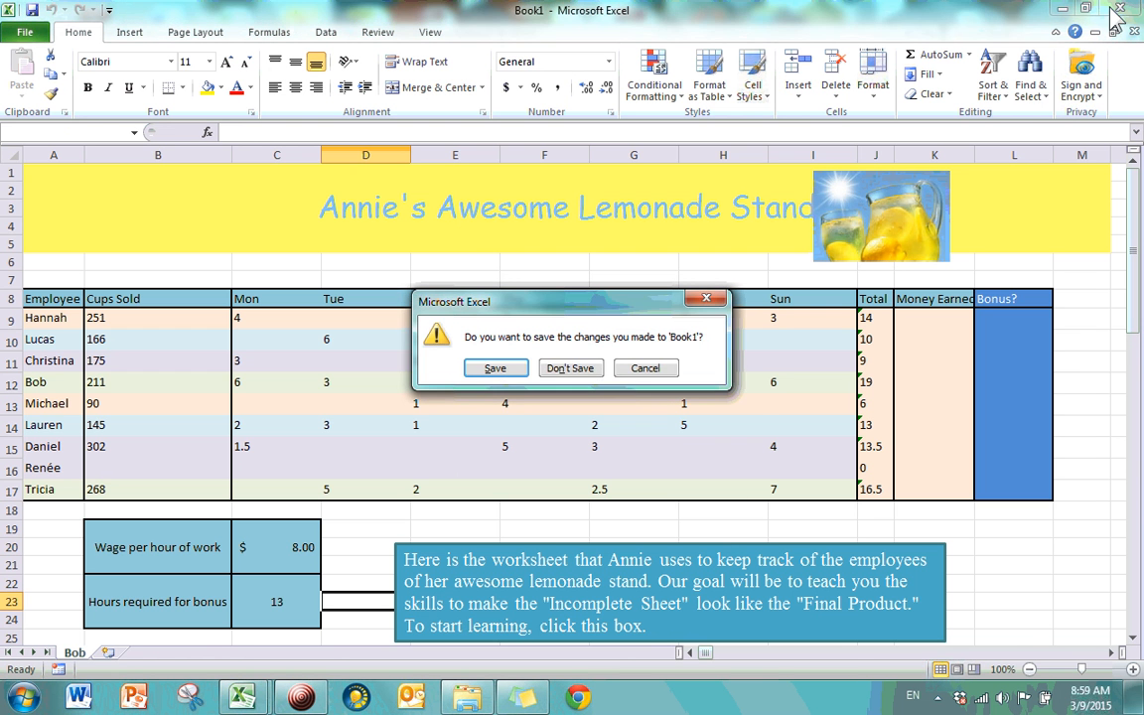
left_click(570, 369)
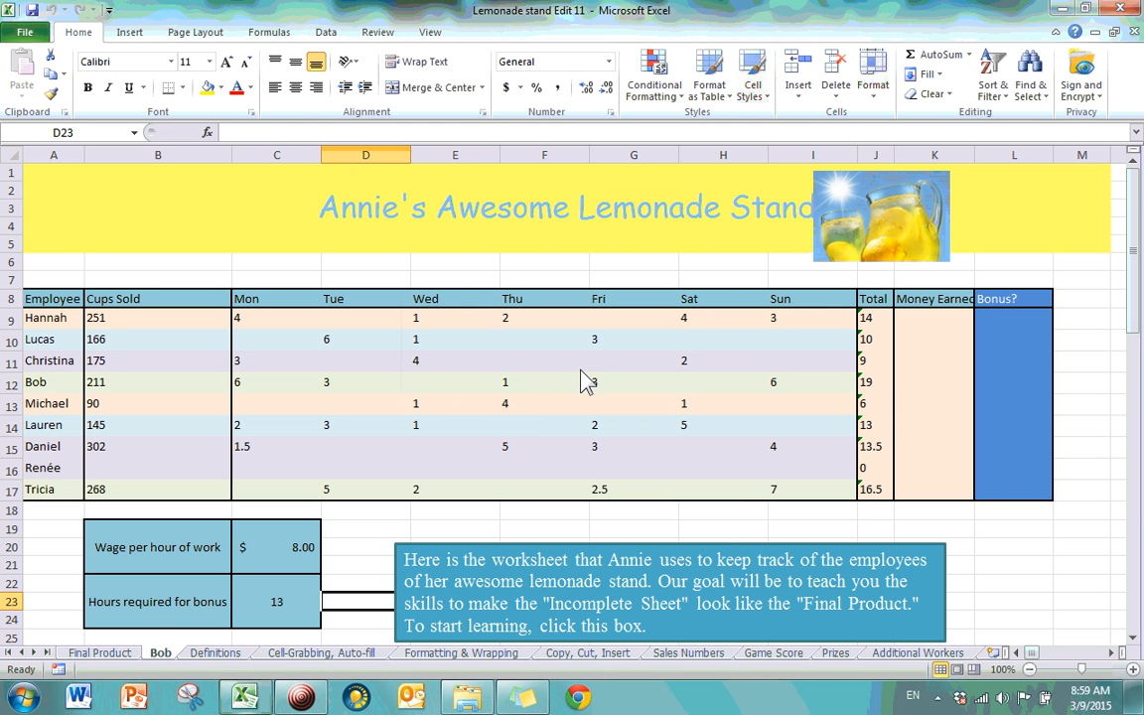
- Set the renamed sheet's tab color to the red-orange theme color and compare its tab against the Definitions sheet's
left_click(873, 80)
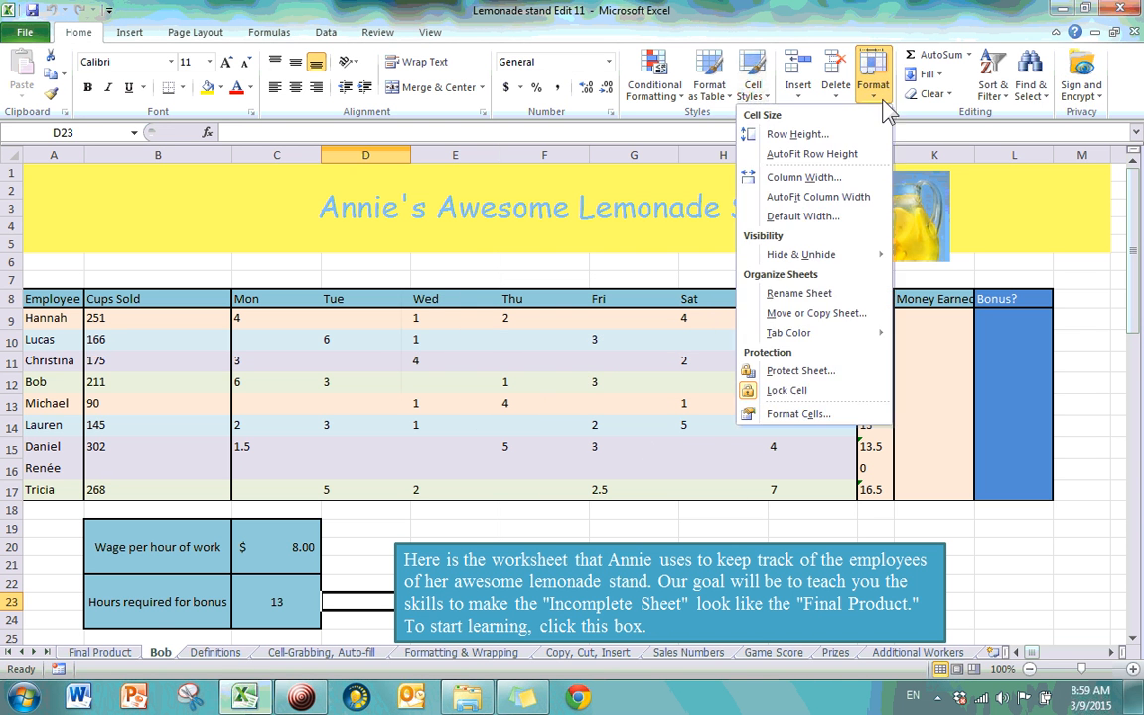
mouse_move(795, 332)
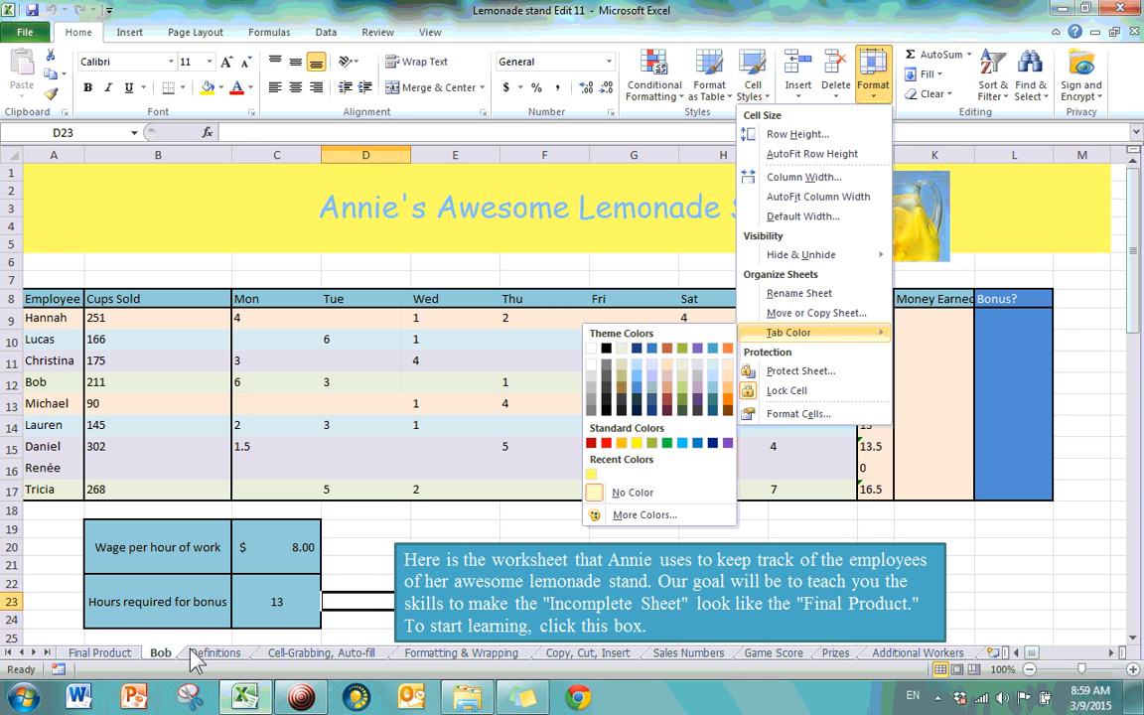
left_click(666, 349)
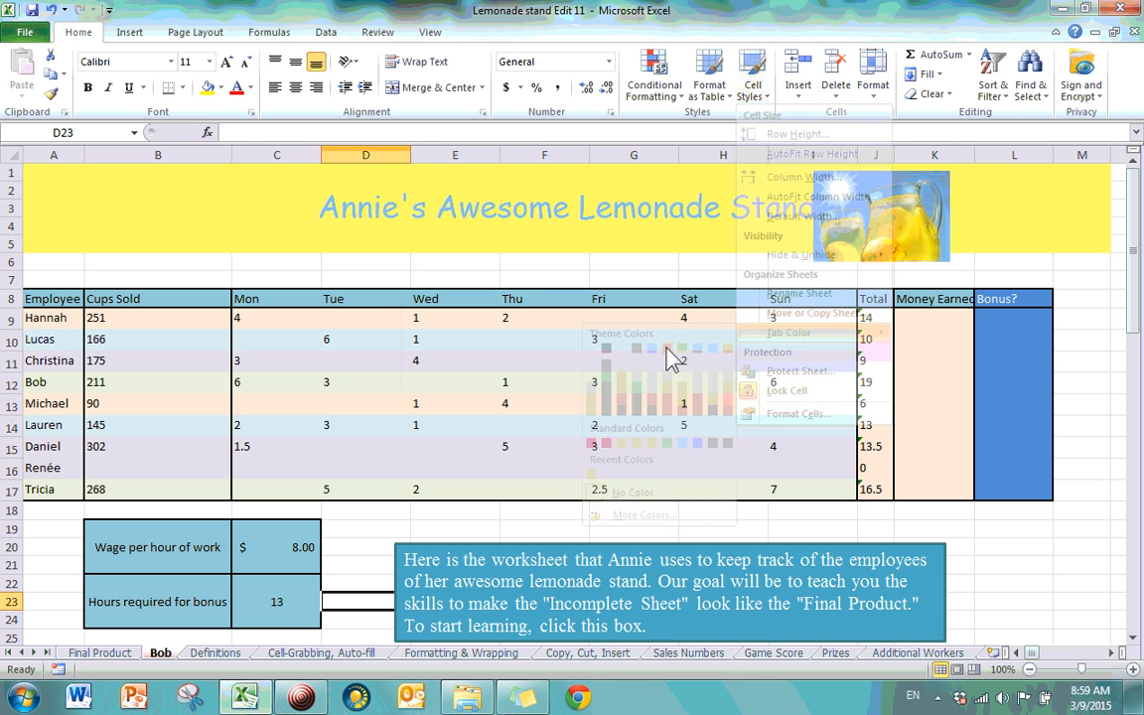
left_click(193, 657)
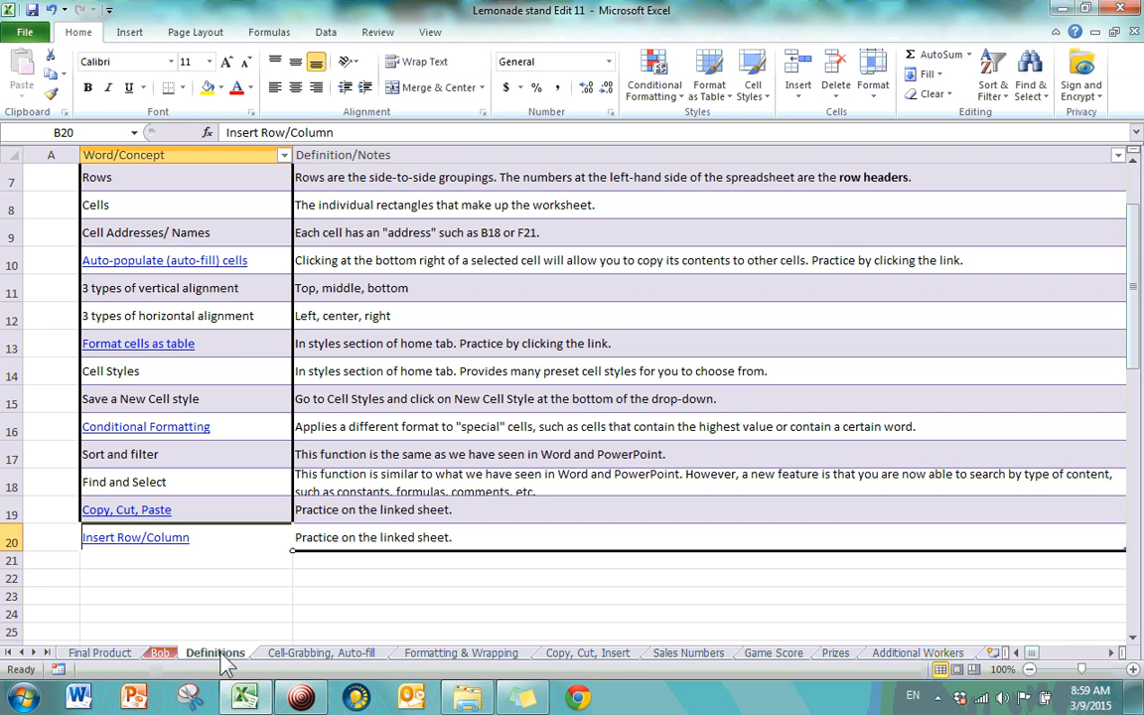
left_click(159, 652)
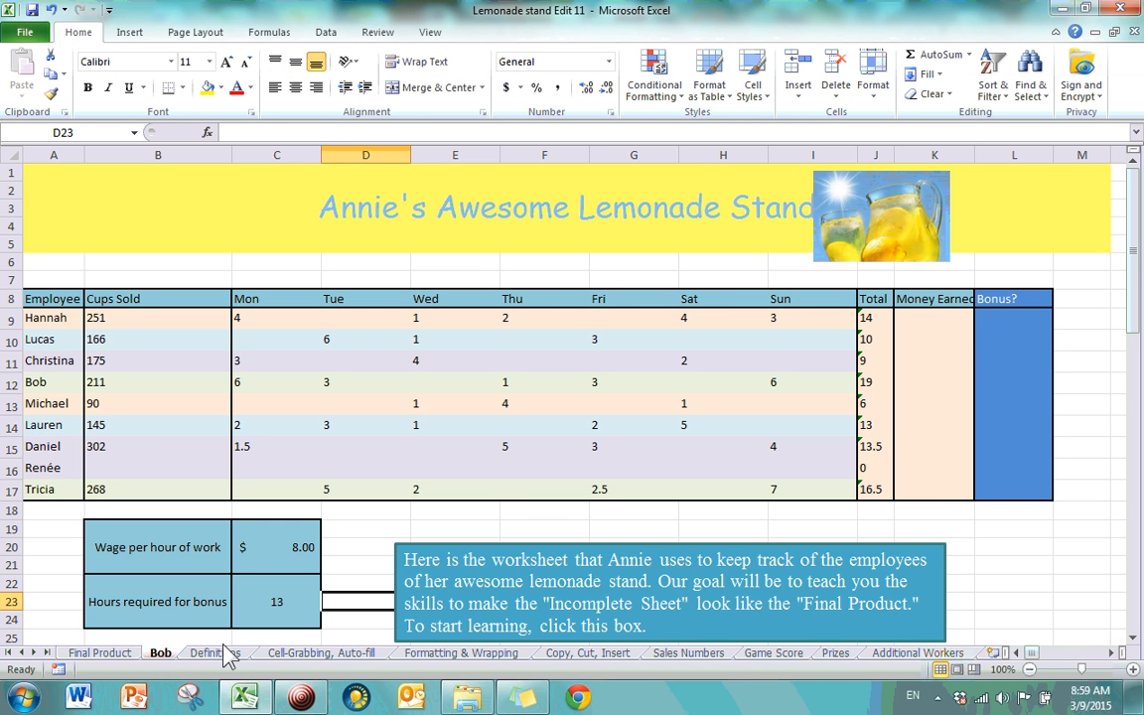
left_click(235, 659)
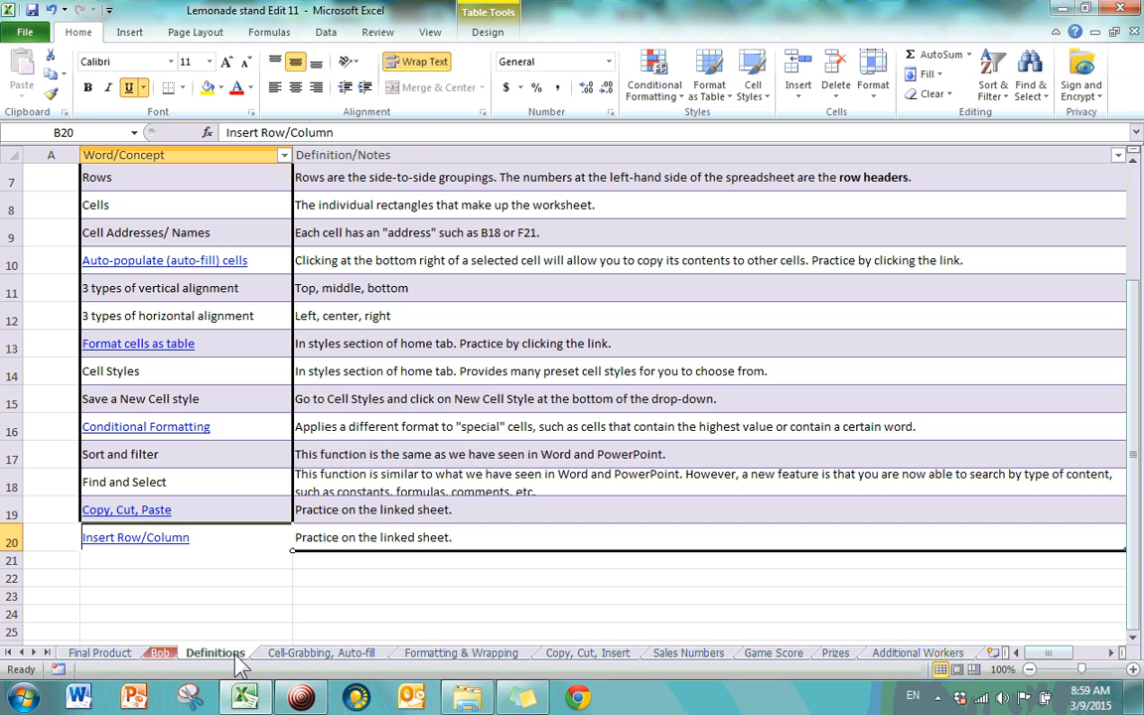
- Group Cell-Grabbing, Auto-fill; Copy, Cut, Insert; Game Score; and Additional Workers, apply the same red-orange tab color, and ungroup them
left_click(288, 655)
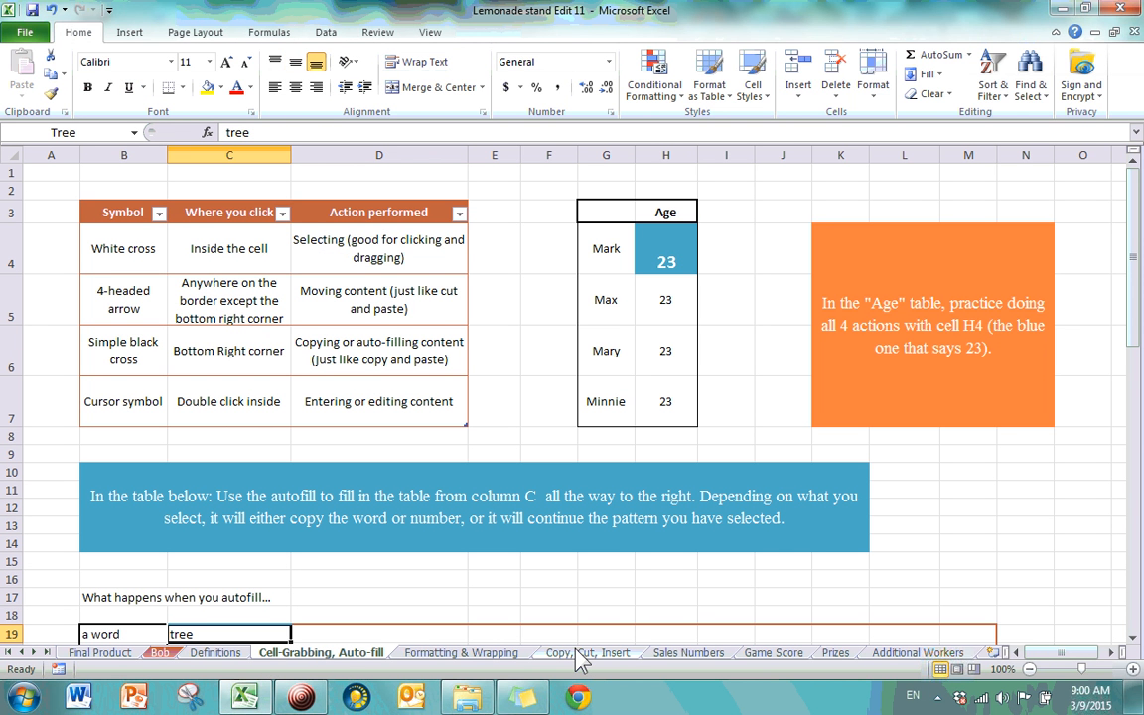
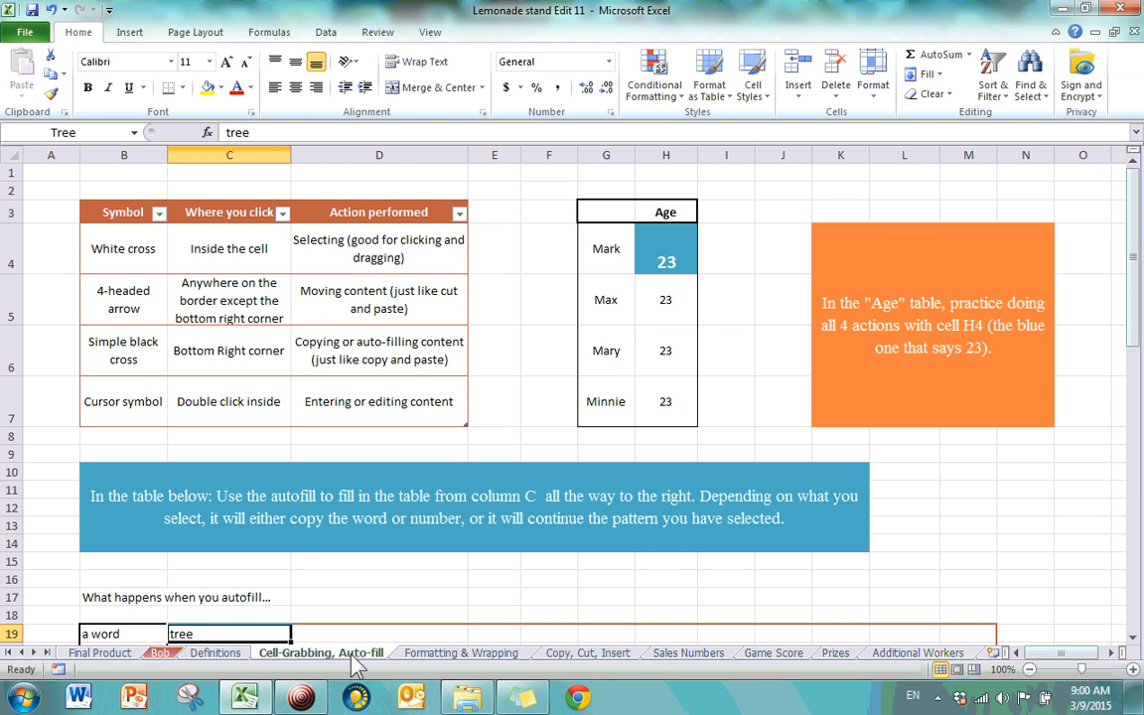
left_click(610, 656, "shift")
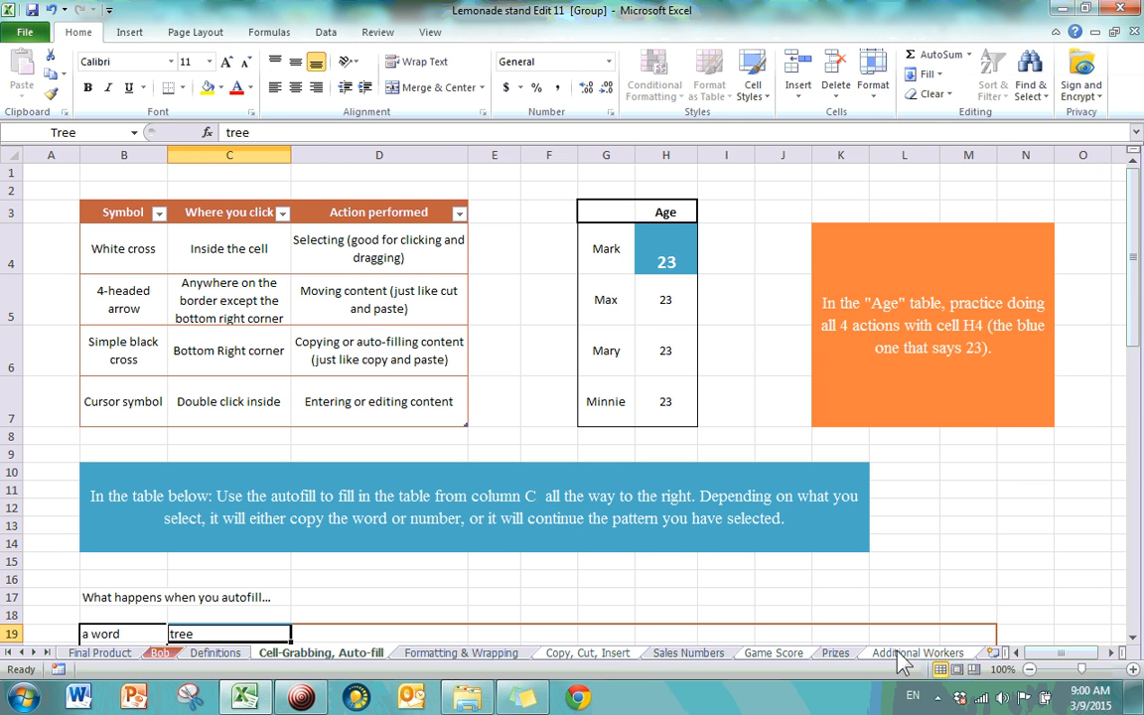
left_click(873, 77)
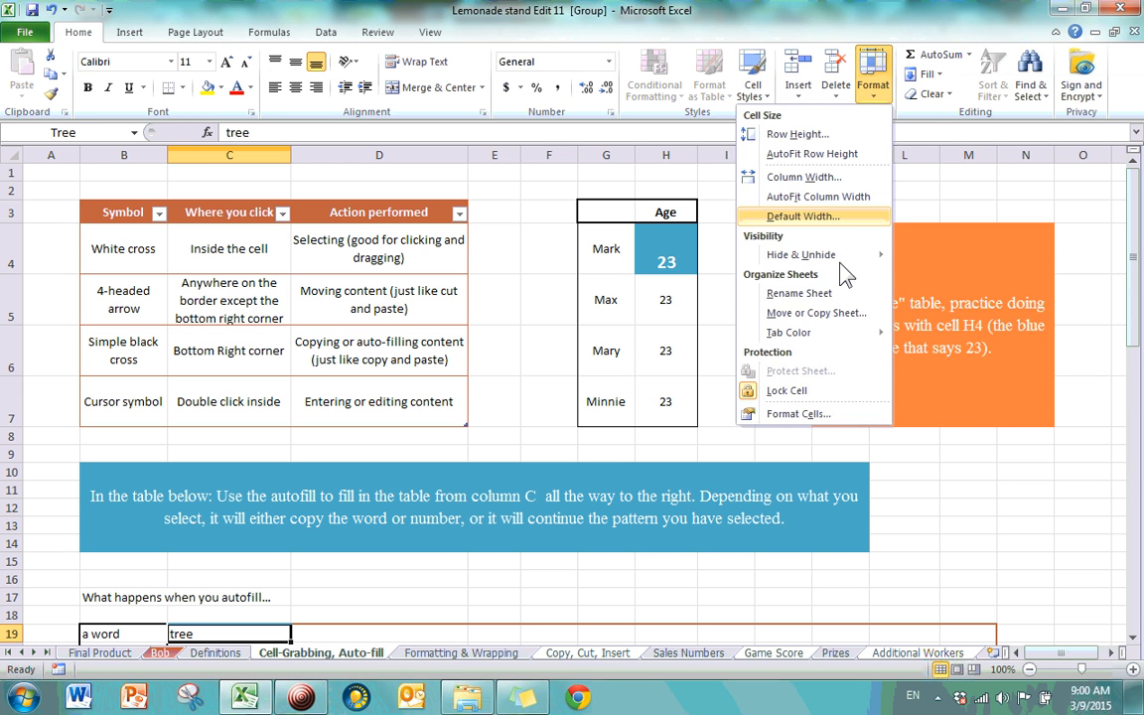
mouse_move(837, 341)
left_click(669, 361)
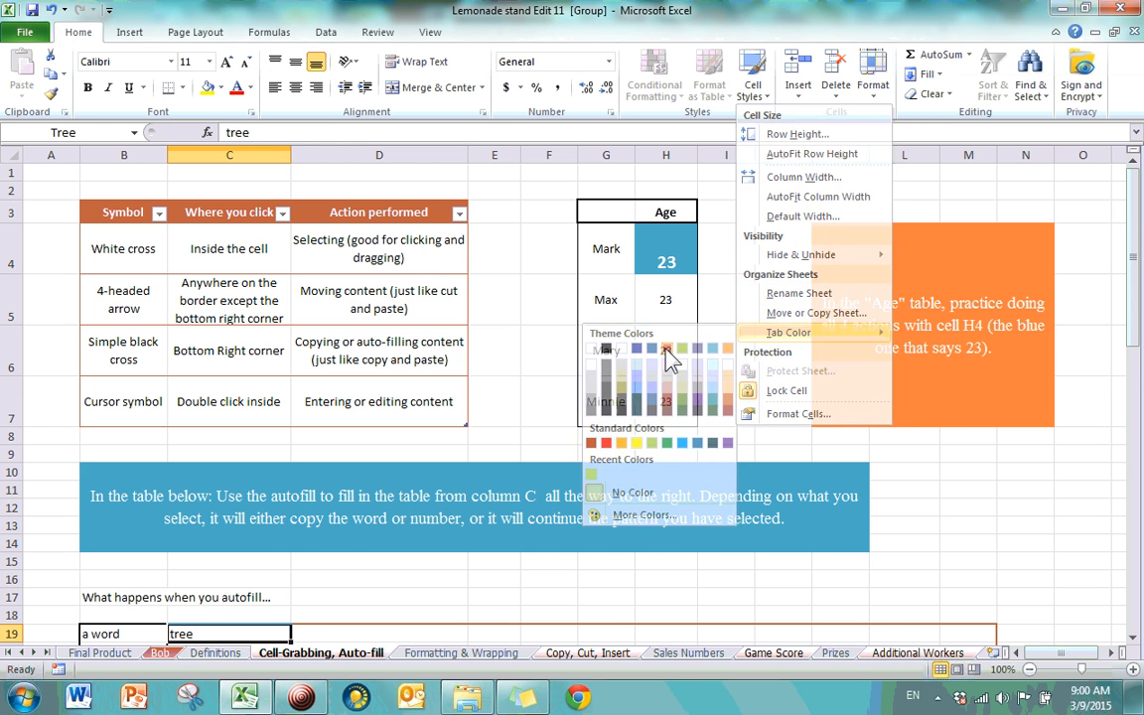
left_click(467, 653)
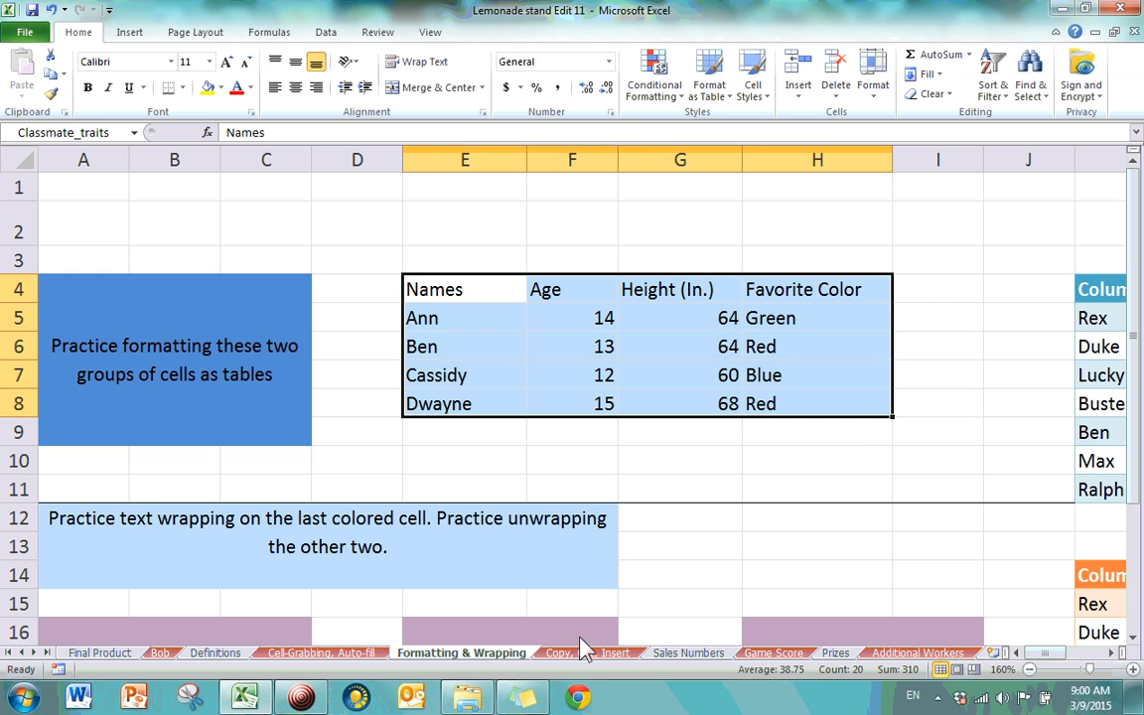
- Return to the sheet right after Final Product and examine the Protect Sheet and Lock Cell options for cell H11
left_click(164, 655)
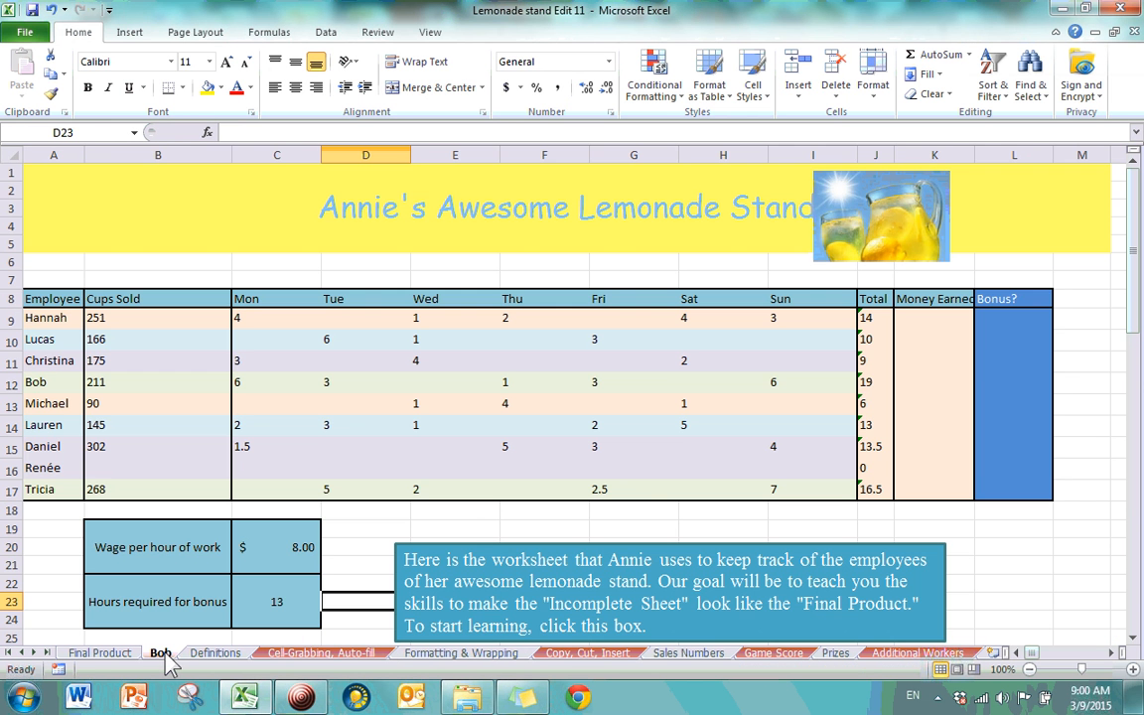
left_click(873, 85)
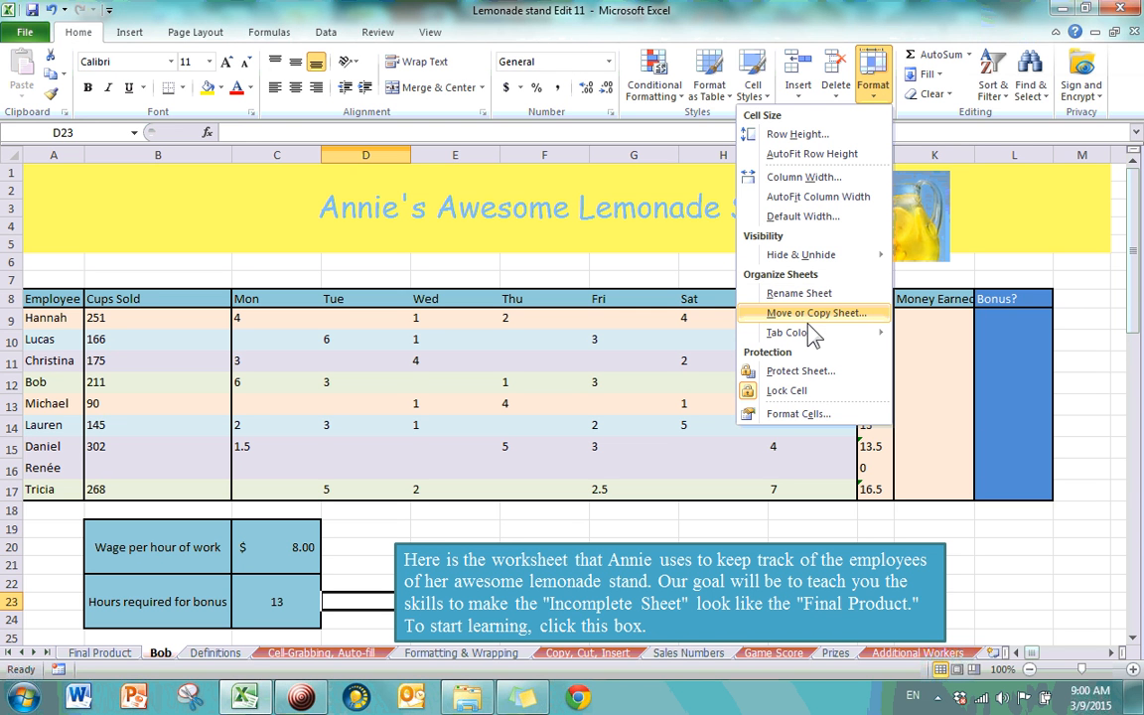
left_click(708, 409)
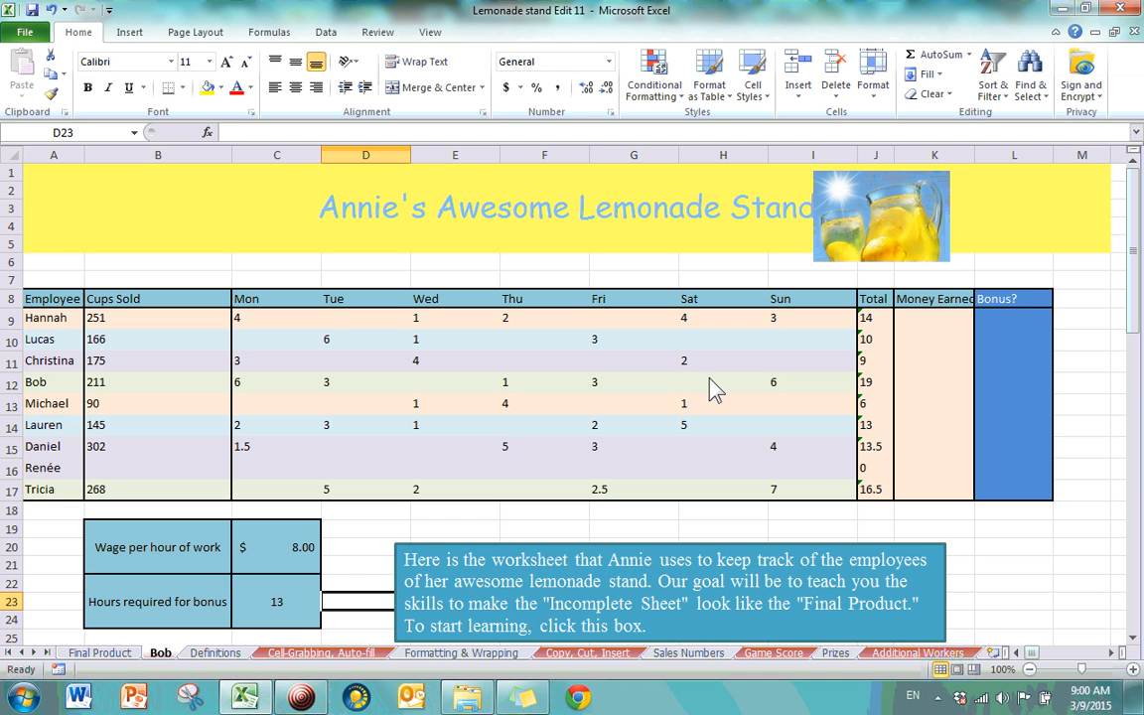
left_click(715, 362)
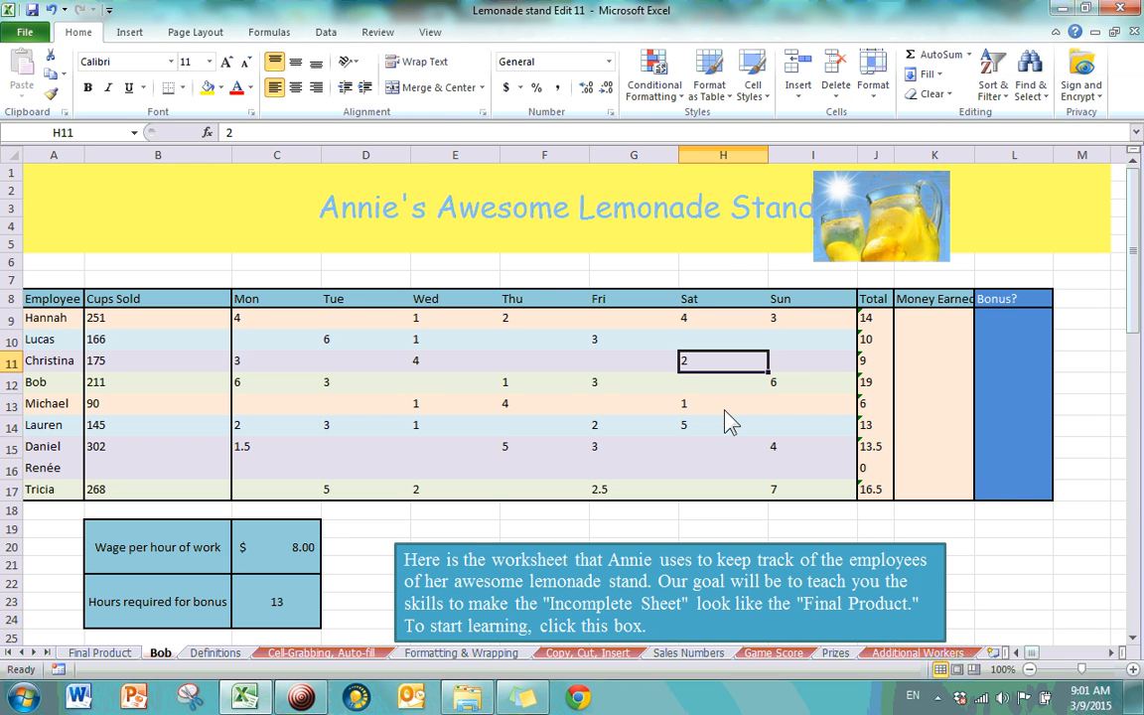
left_click(873, 78)
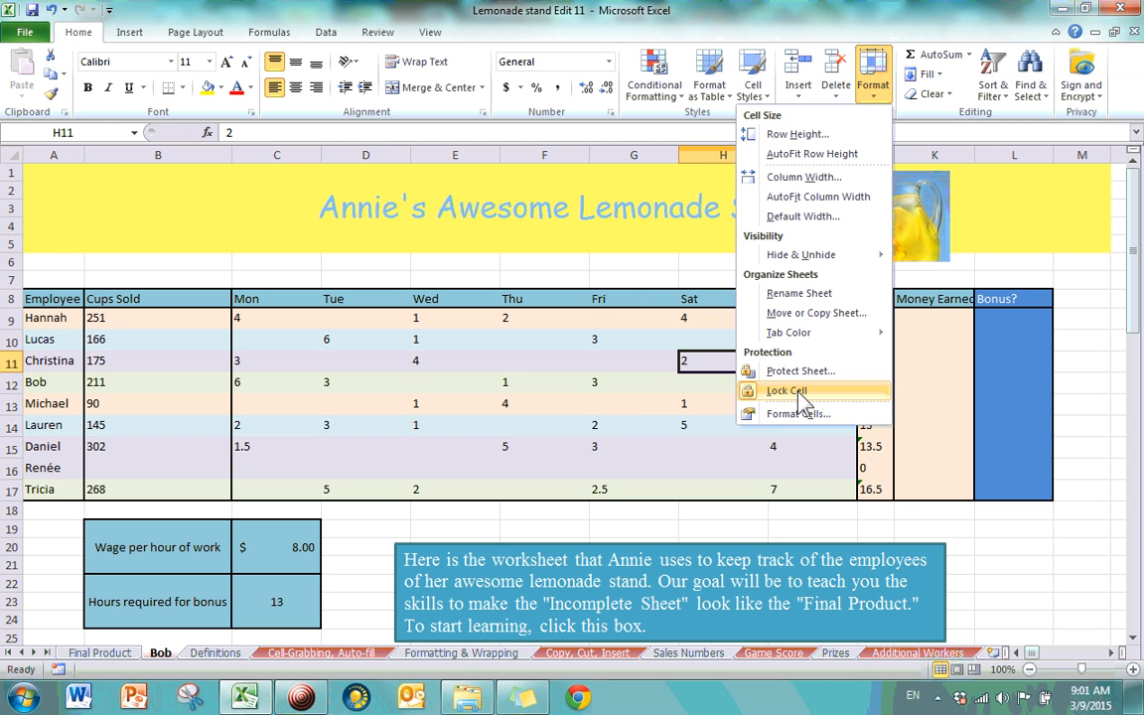
left_click(709, 370)
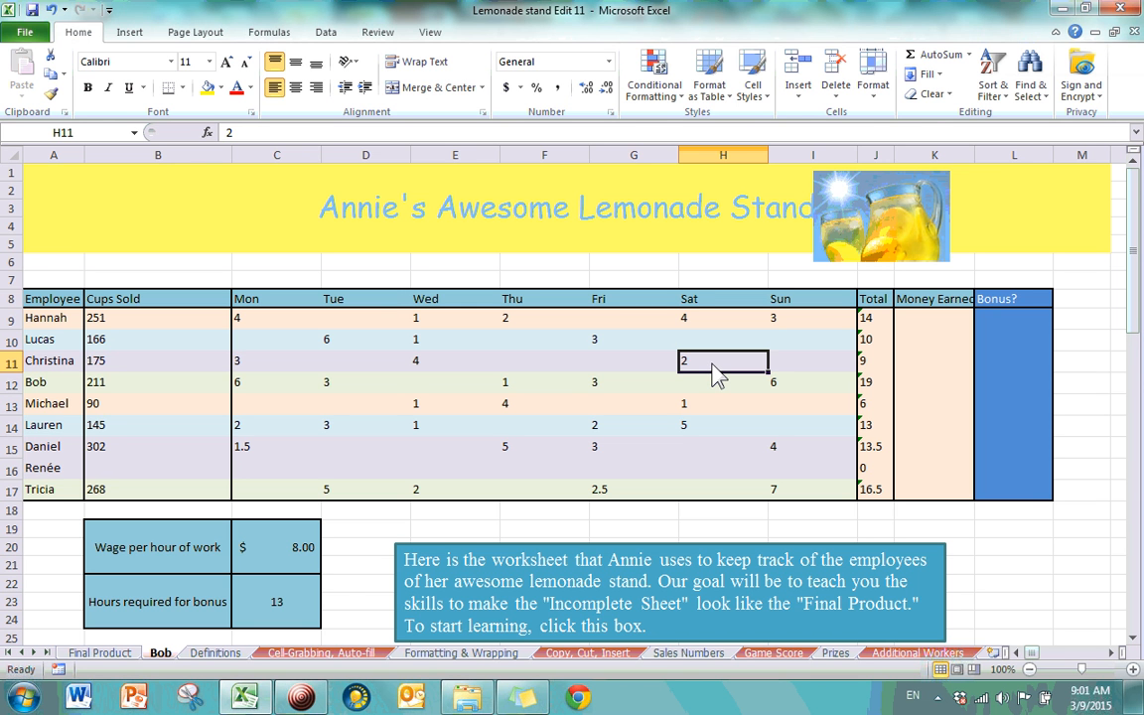
- Test editing the locked cell H11 by entering 6, and restore its value to 2
type("6")
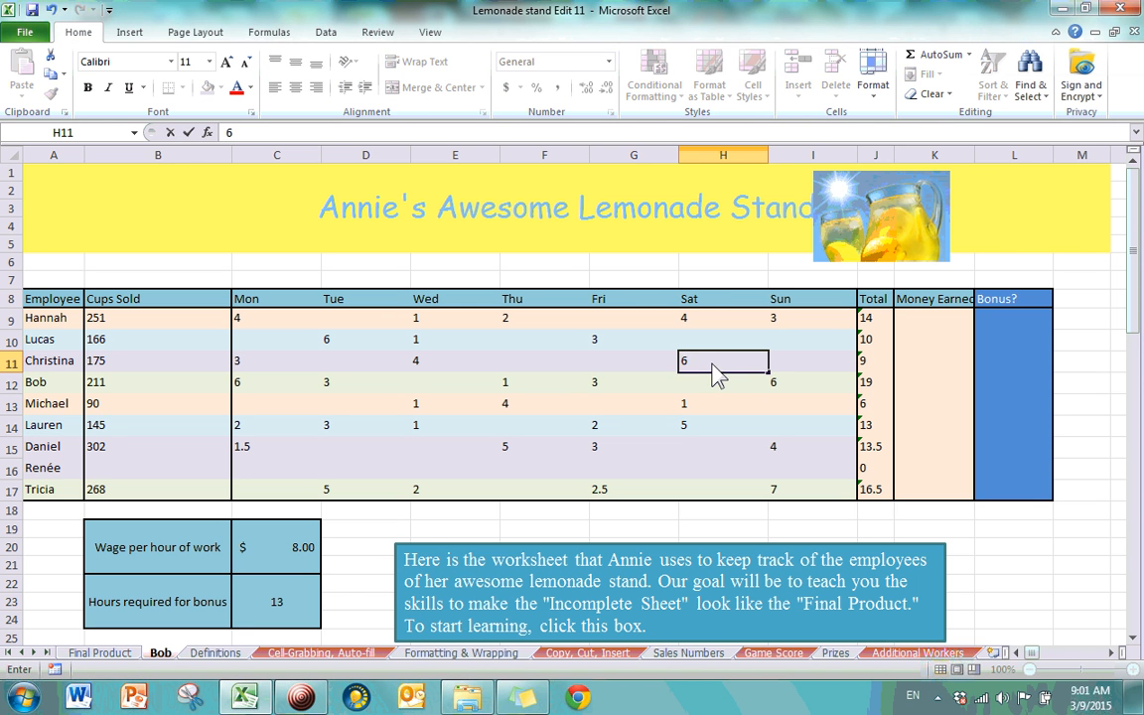
key("Return")
left_click(712, 366)
type("2")
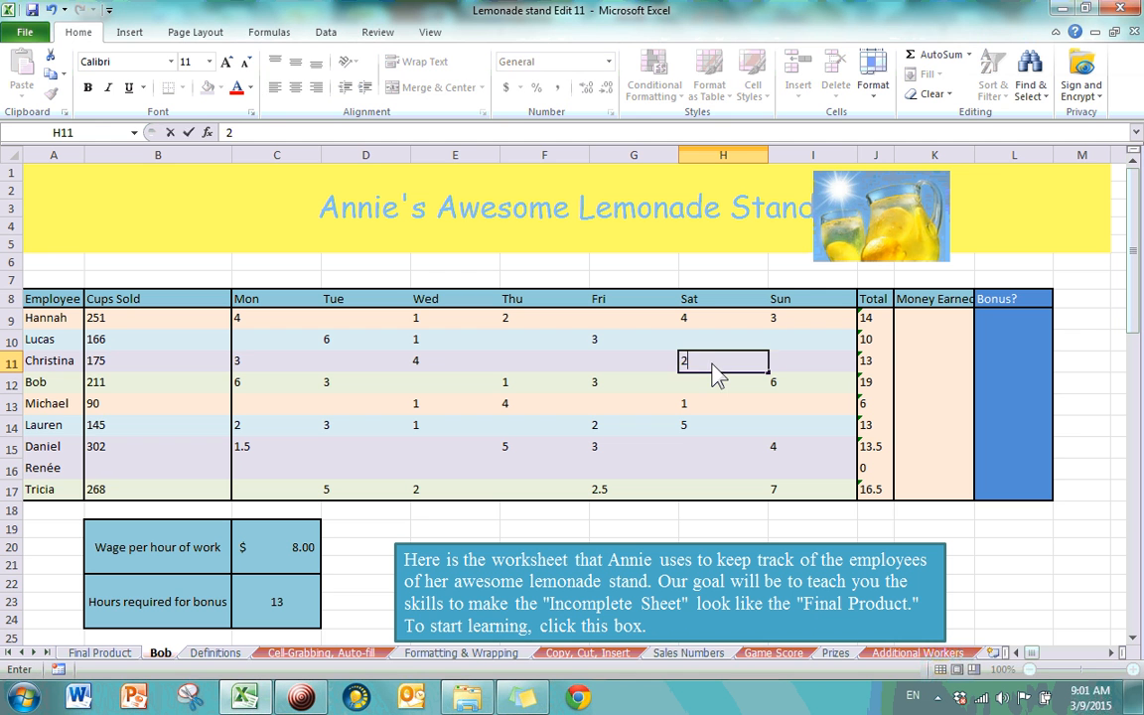
key("Return")
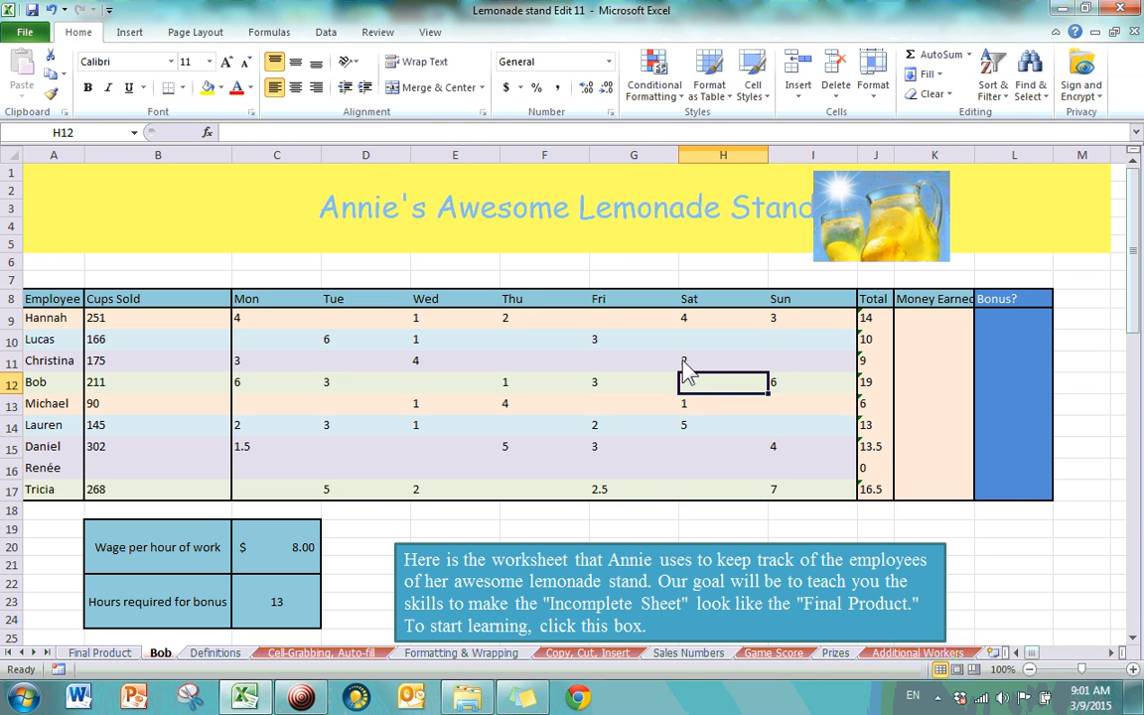
- Protect the sheet with a password, entering and confirming it, and disallow selecting both locked and unlocked cells
left_click(710, 364)
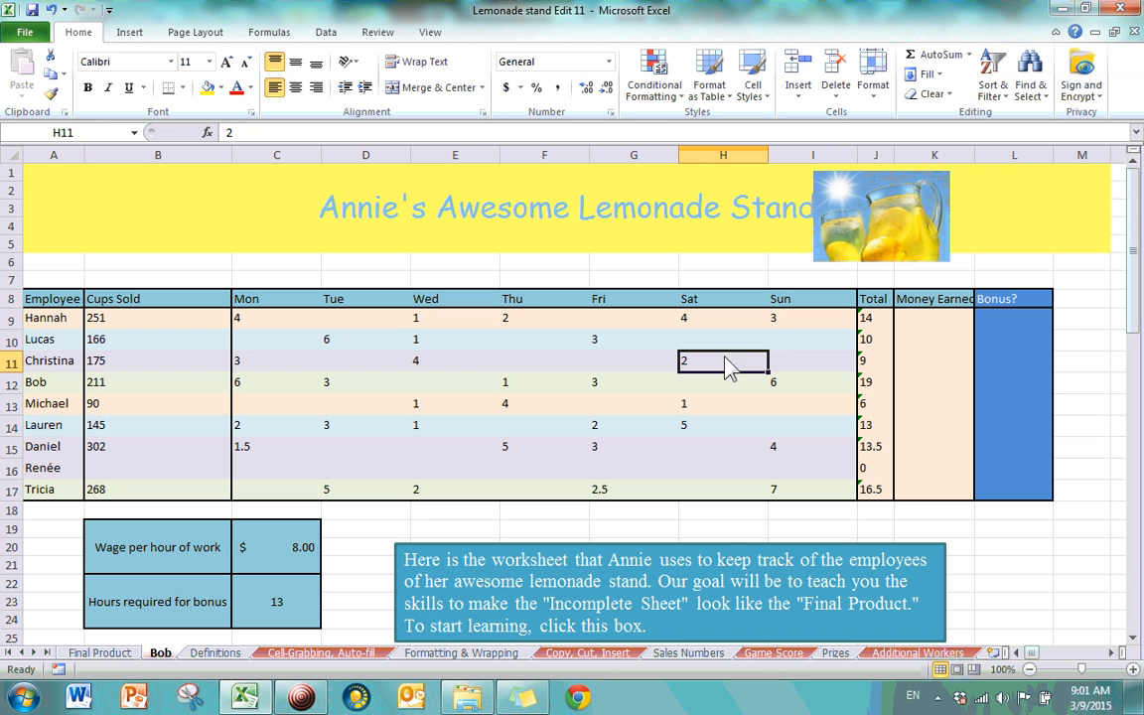
left_click(874, 88)
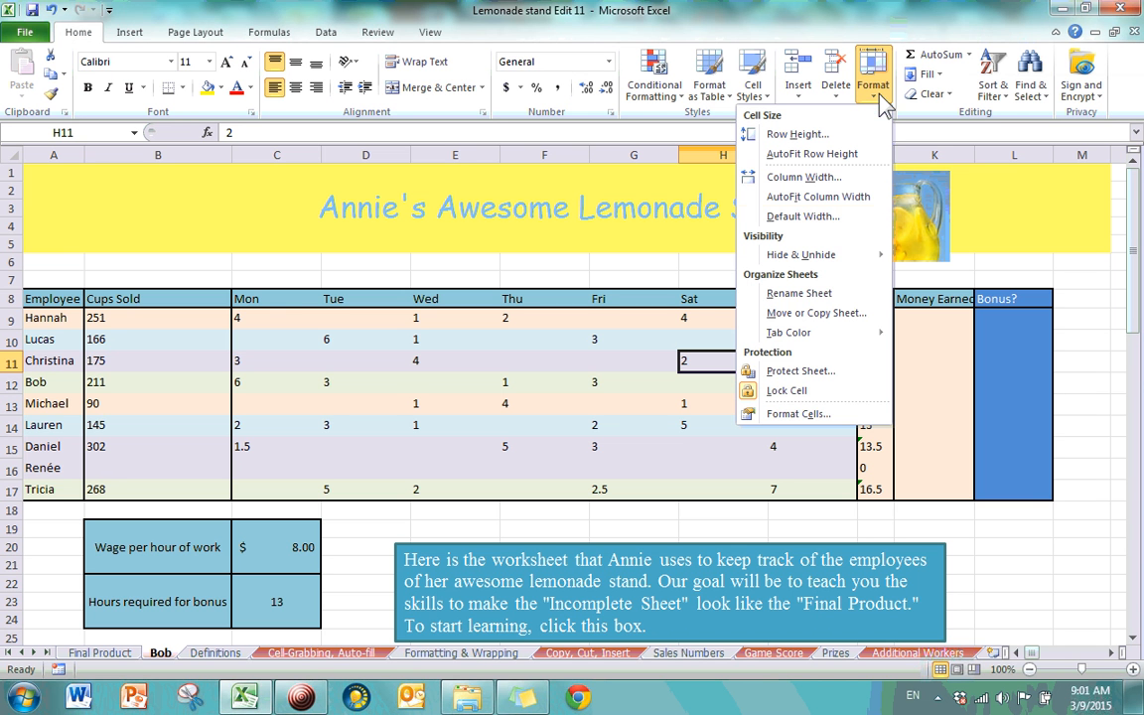
left_click(821, 376)
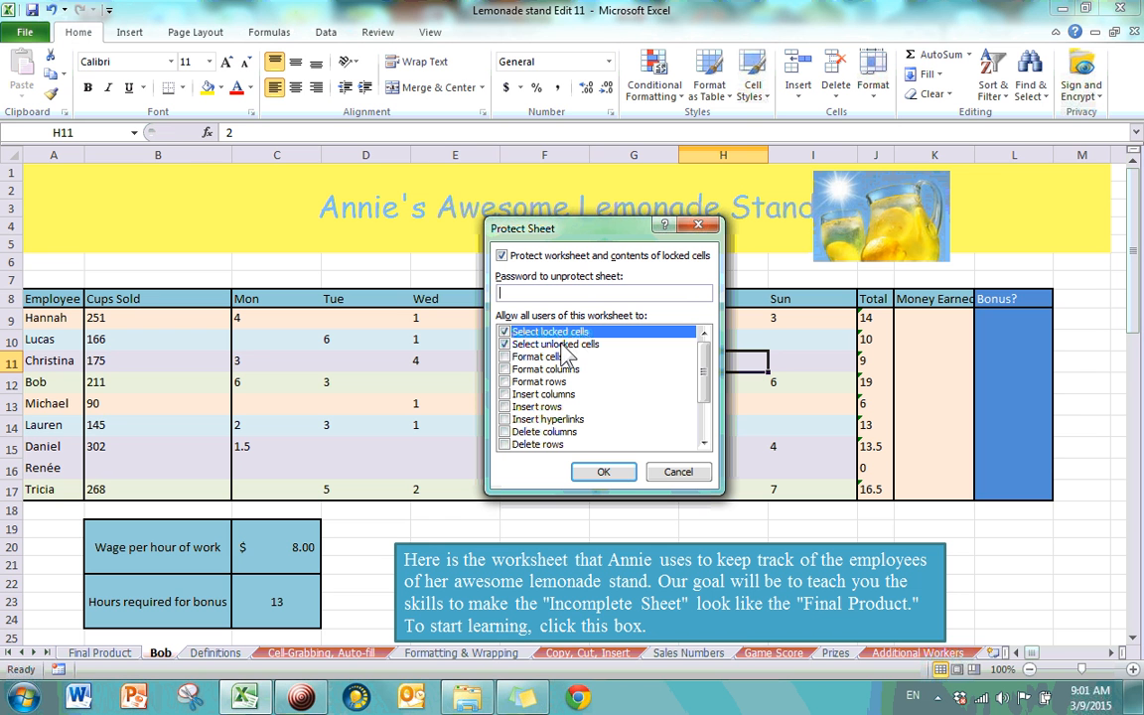
left_click(505, 344)
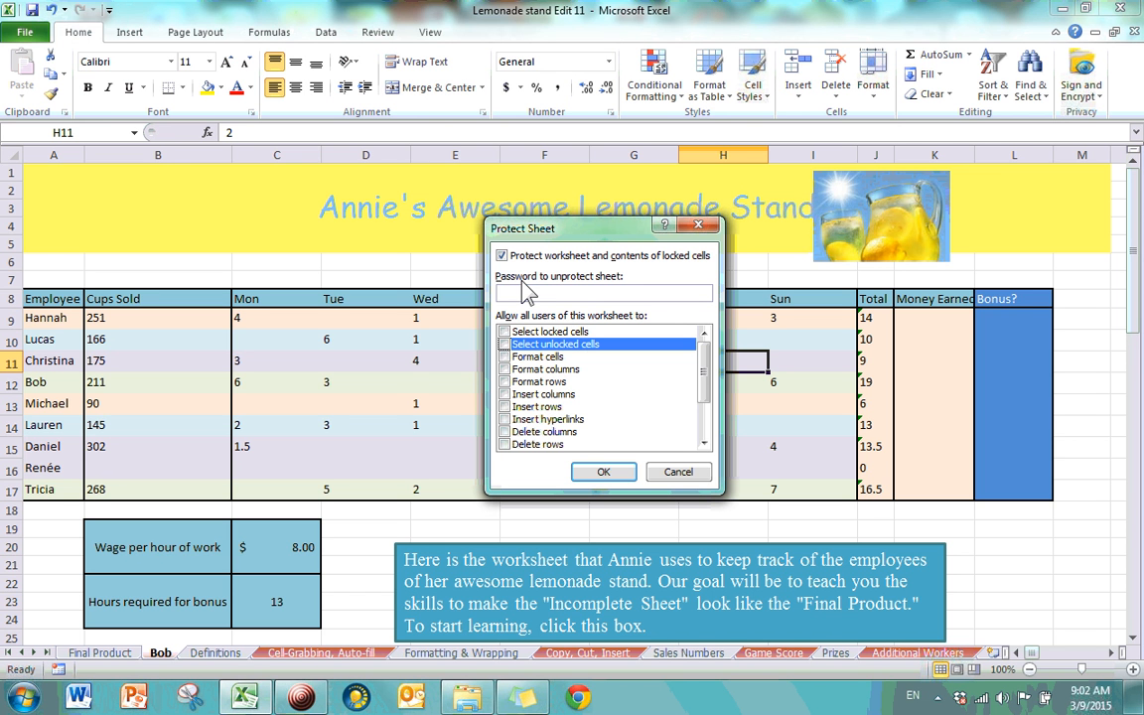
type("••")
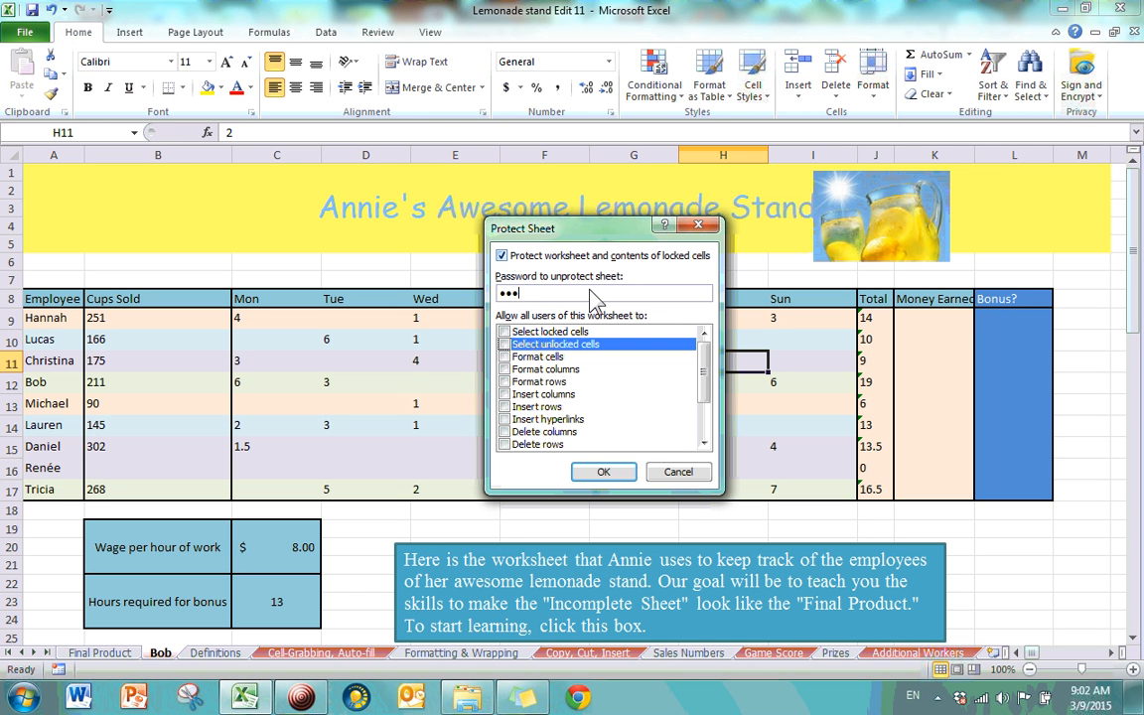
left_click(617, 474)
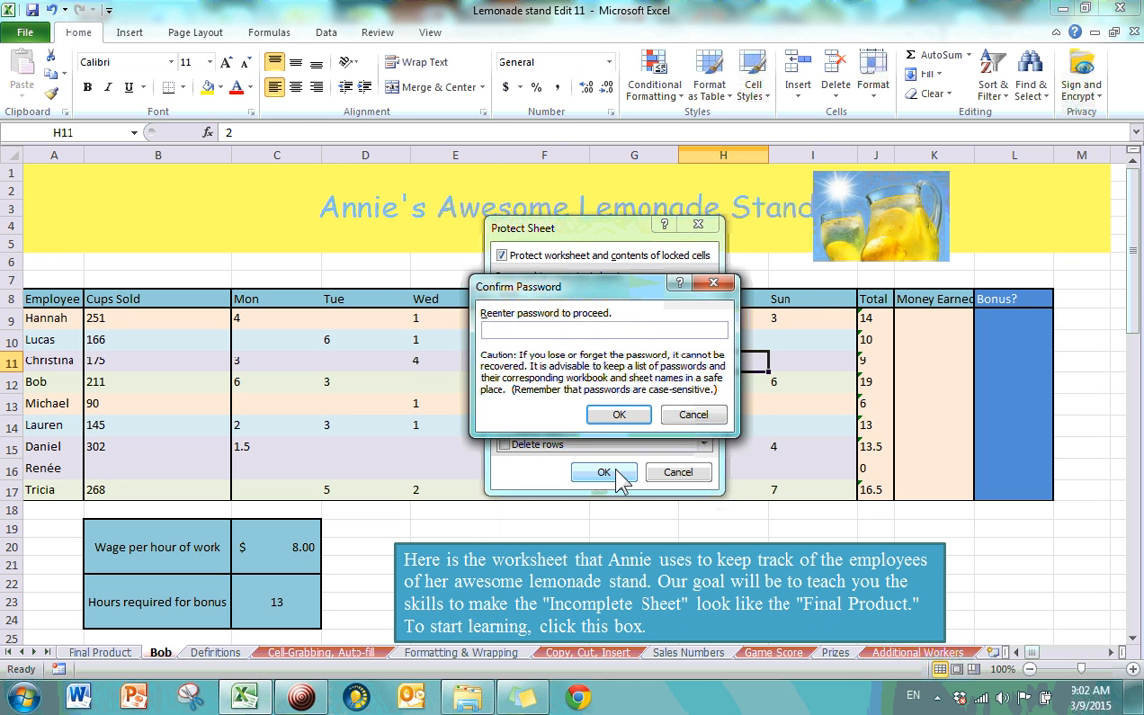
type("•••")
key("Return")
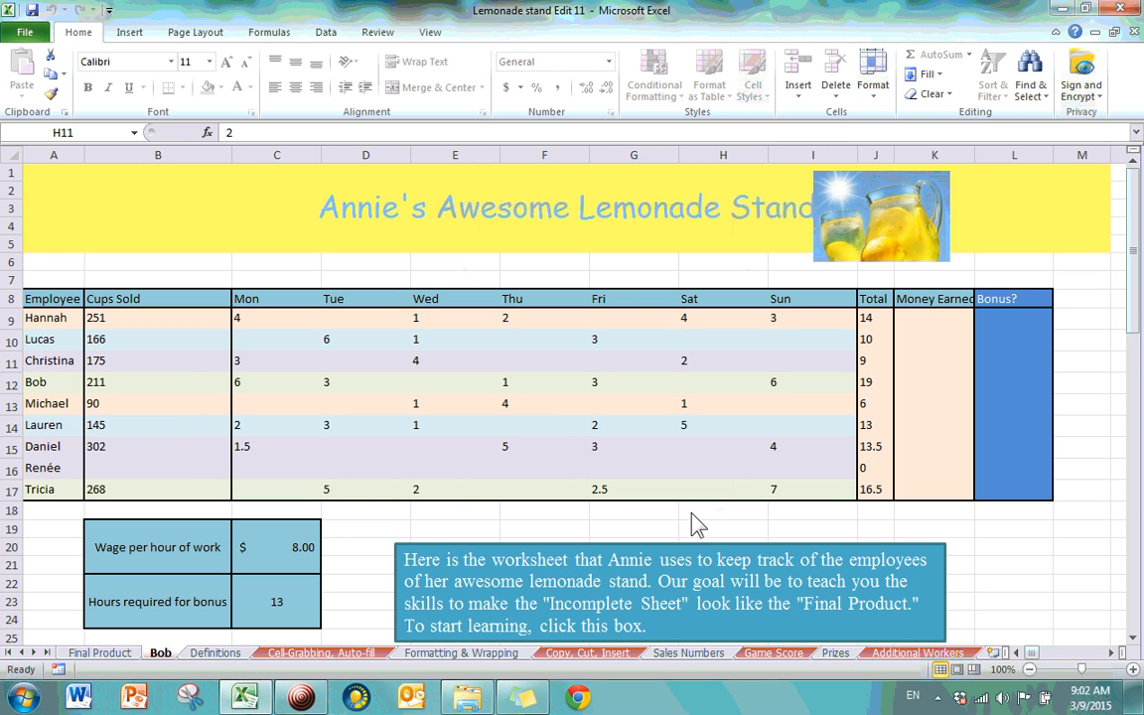
- Switch to the Definitions sheet and test selecting unprotected cells such as C18 and C8 for comparison
scroll(698, 525, "down", 3)
left_click(214, 653)
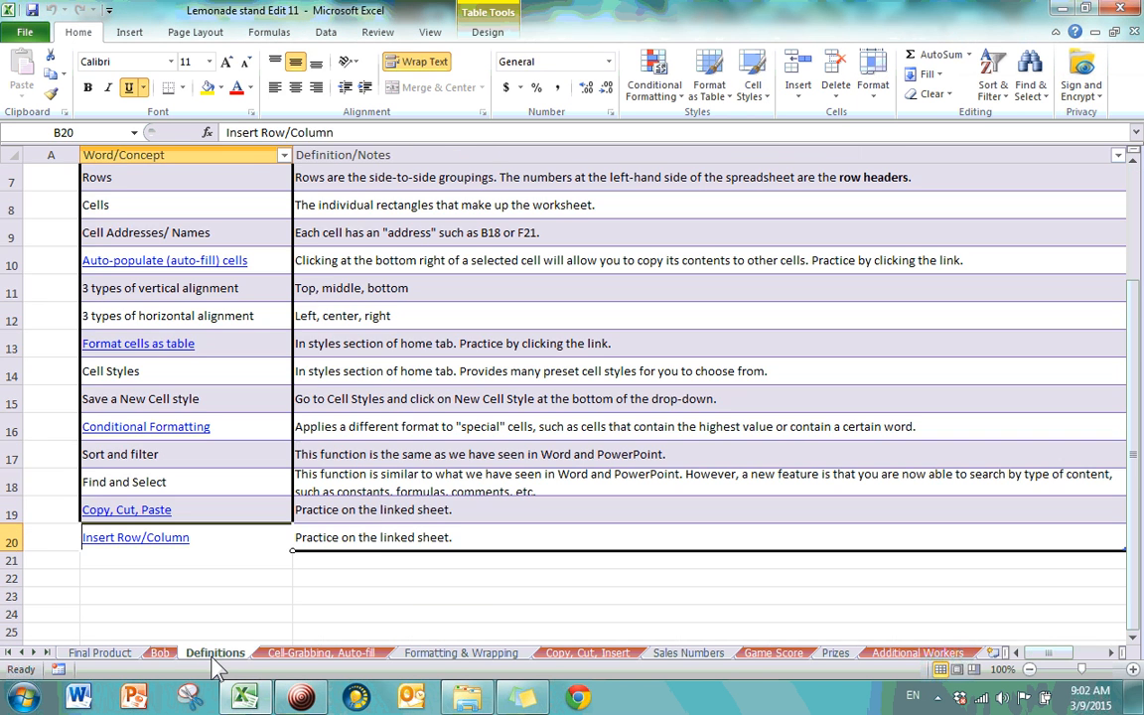
left_click(460, 319)
left_click(550, 489)
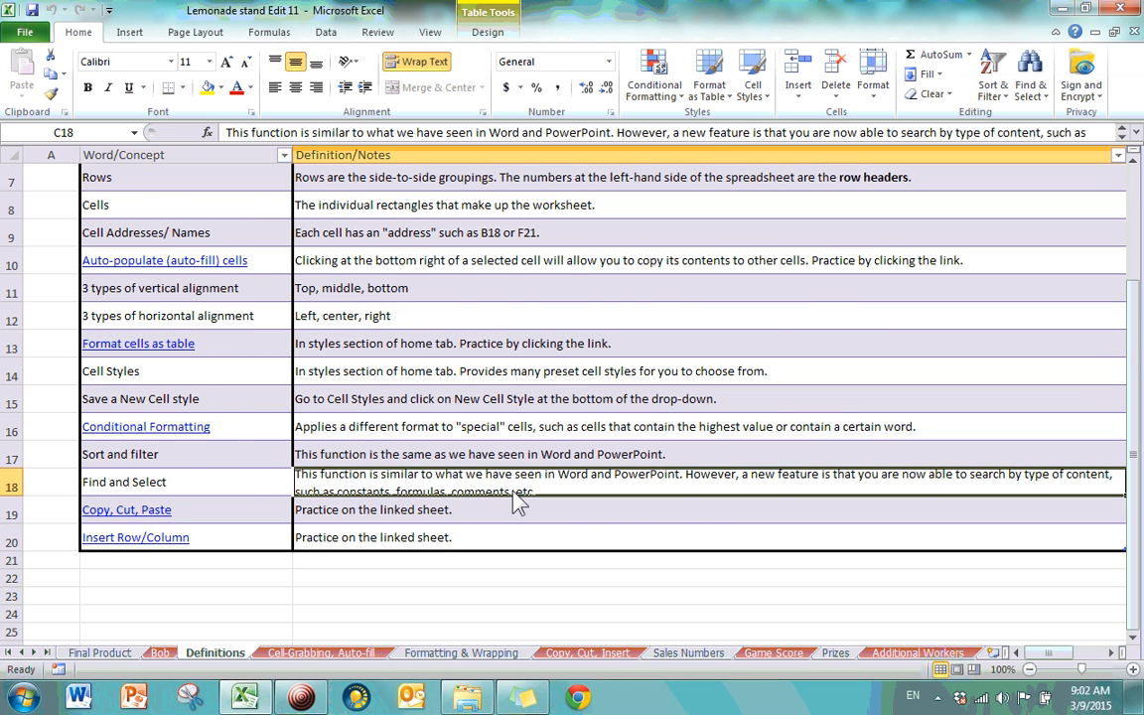
scroll(519, 501, "up", 2)
left_click(465, 364)
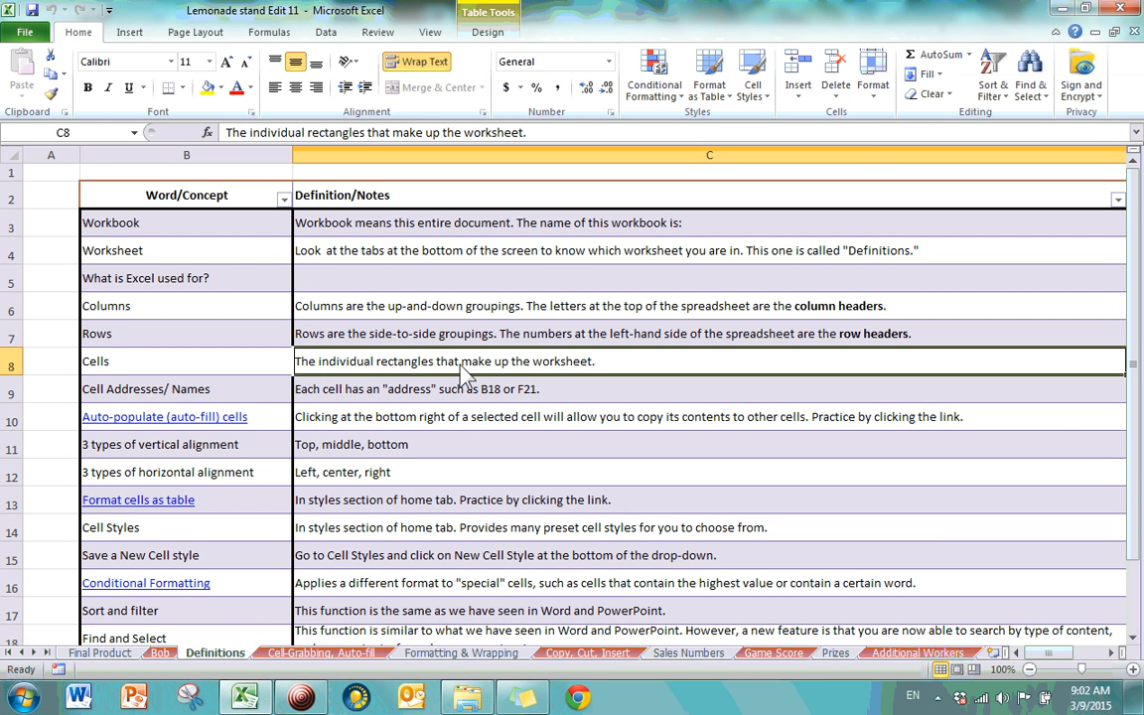
- Return to the protected sheet, test the blue text box's link to Definitions twice, and come back to the protected sheet
left_click(161, 653)
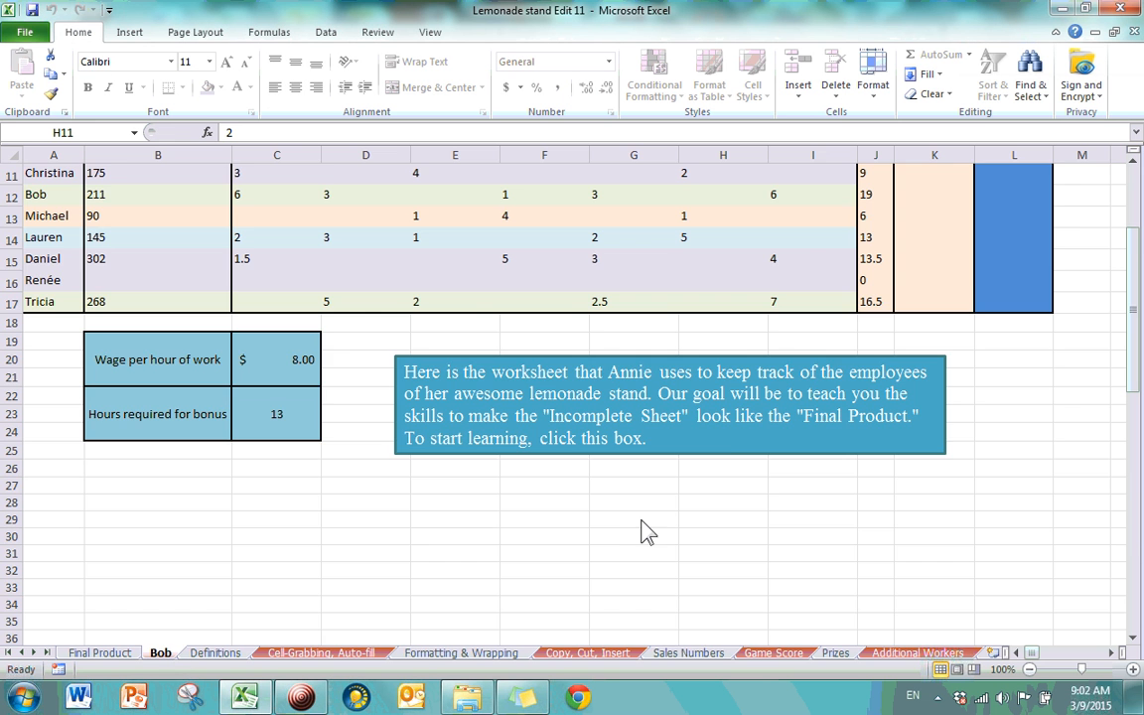
scroll(644, 523, "up", 4)
left_click(666, 572)
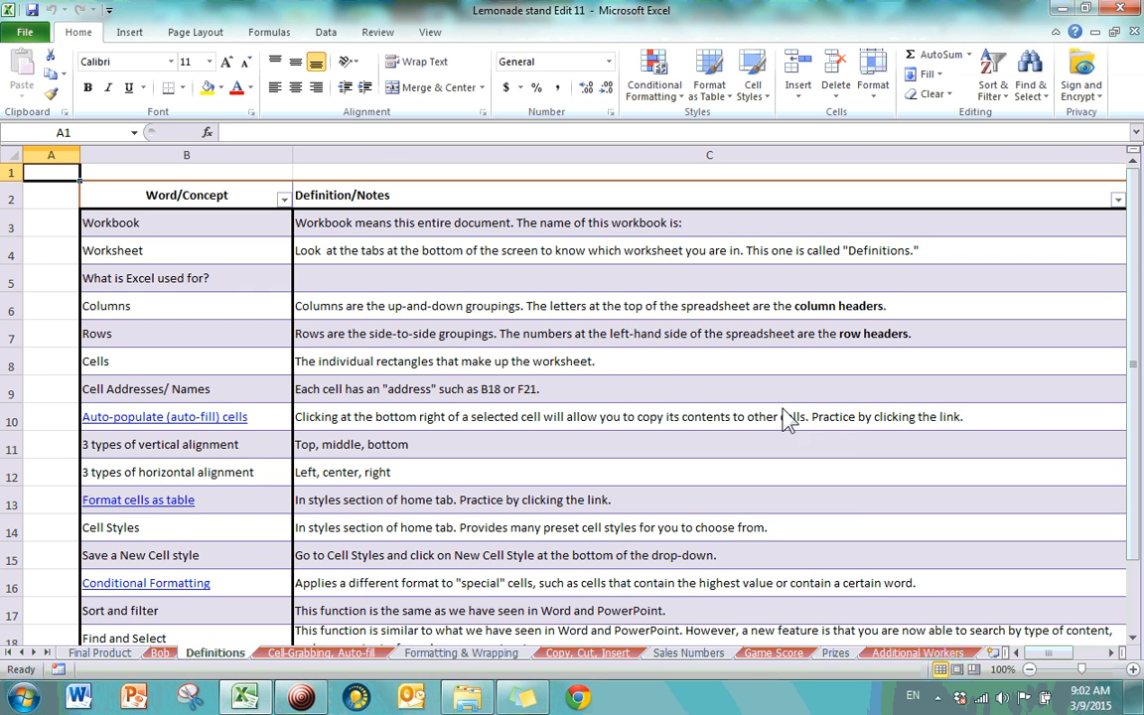
left_click(159, 654)
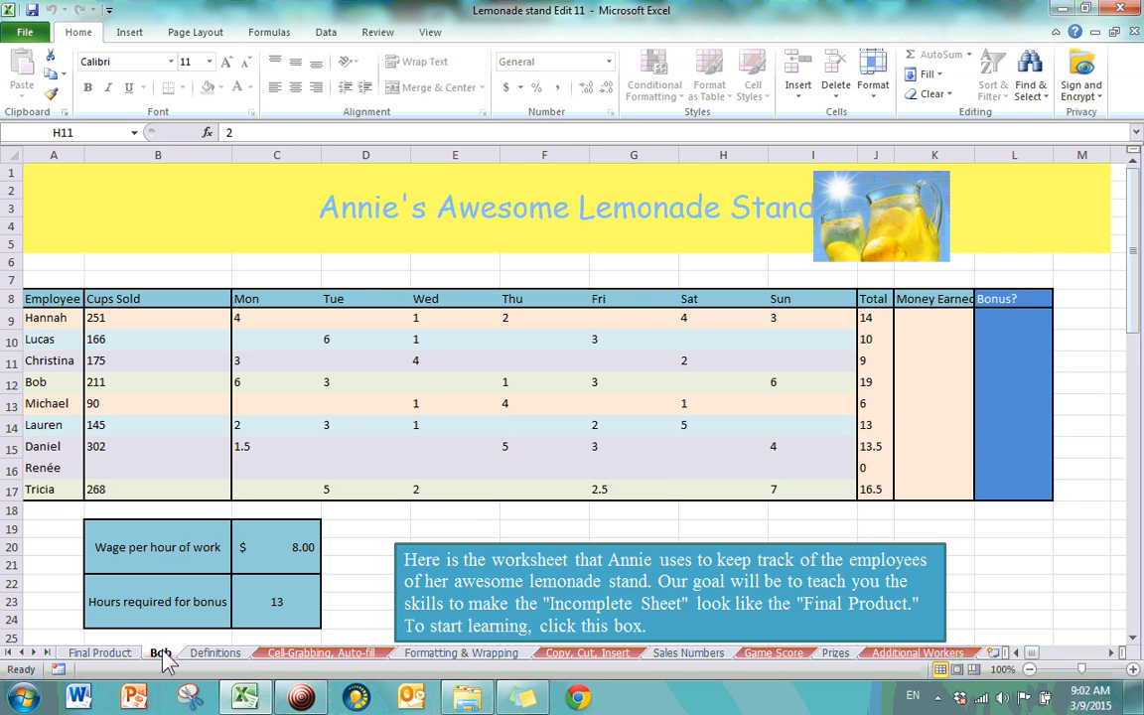
scroll(671, 421, "down", 2)
left_click(621, 512)
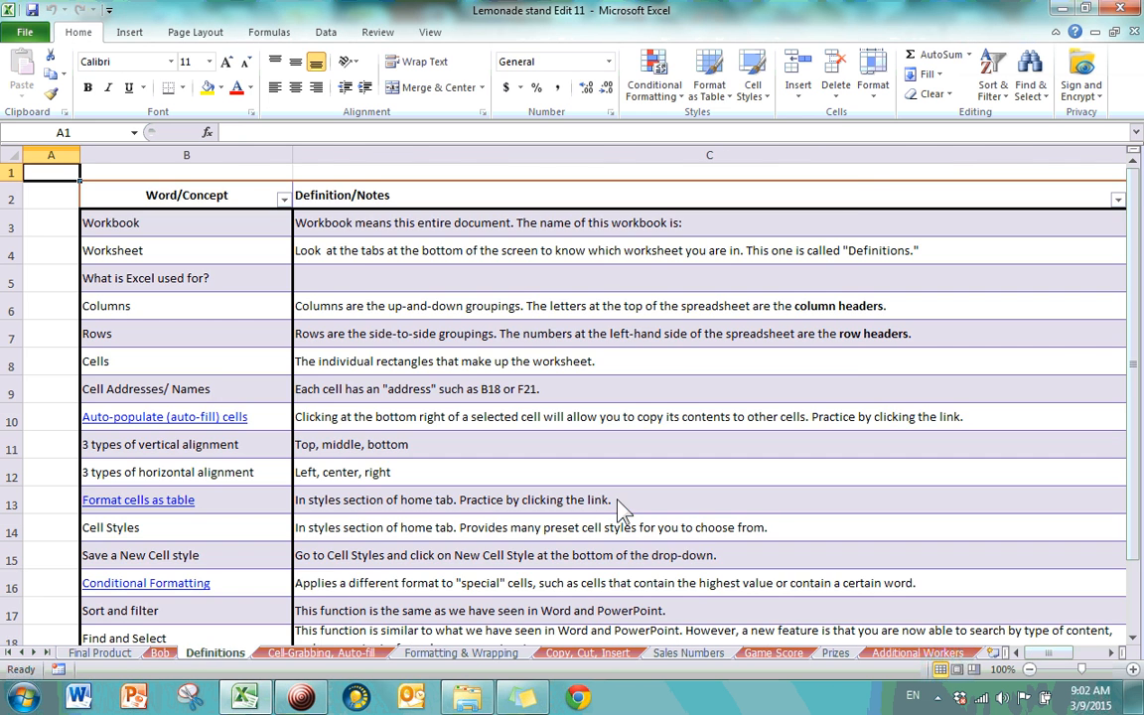
left_click(159, 654)
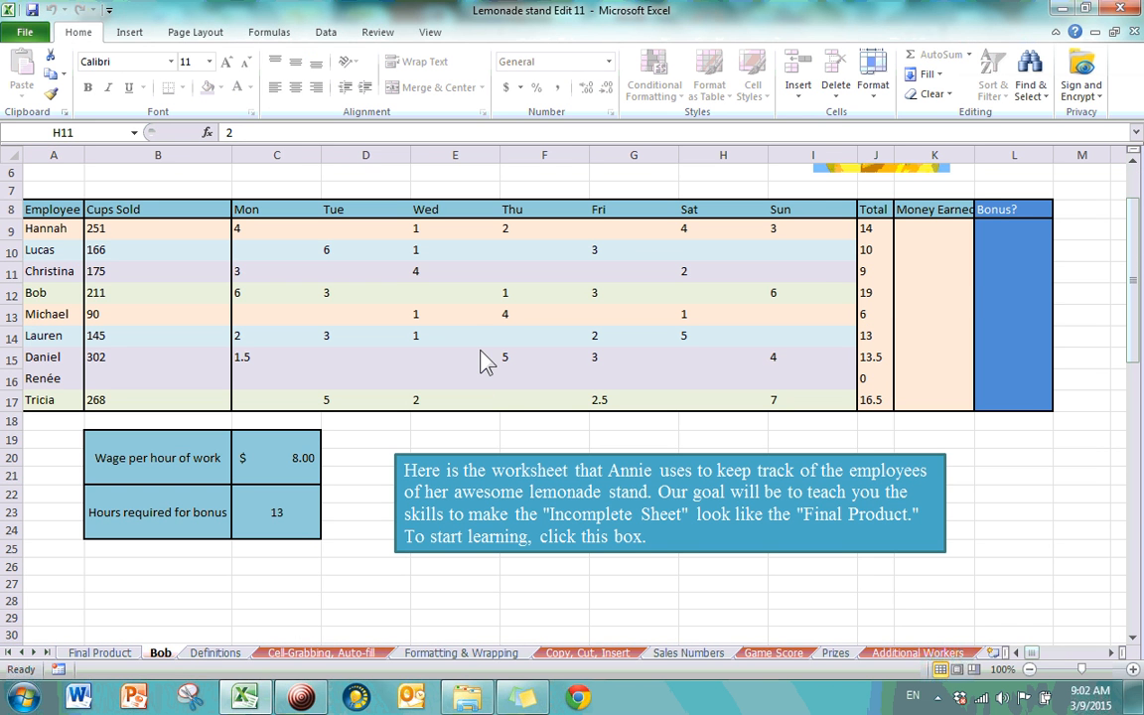
scroll(485, 360, "up", 2)
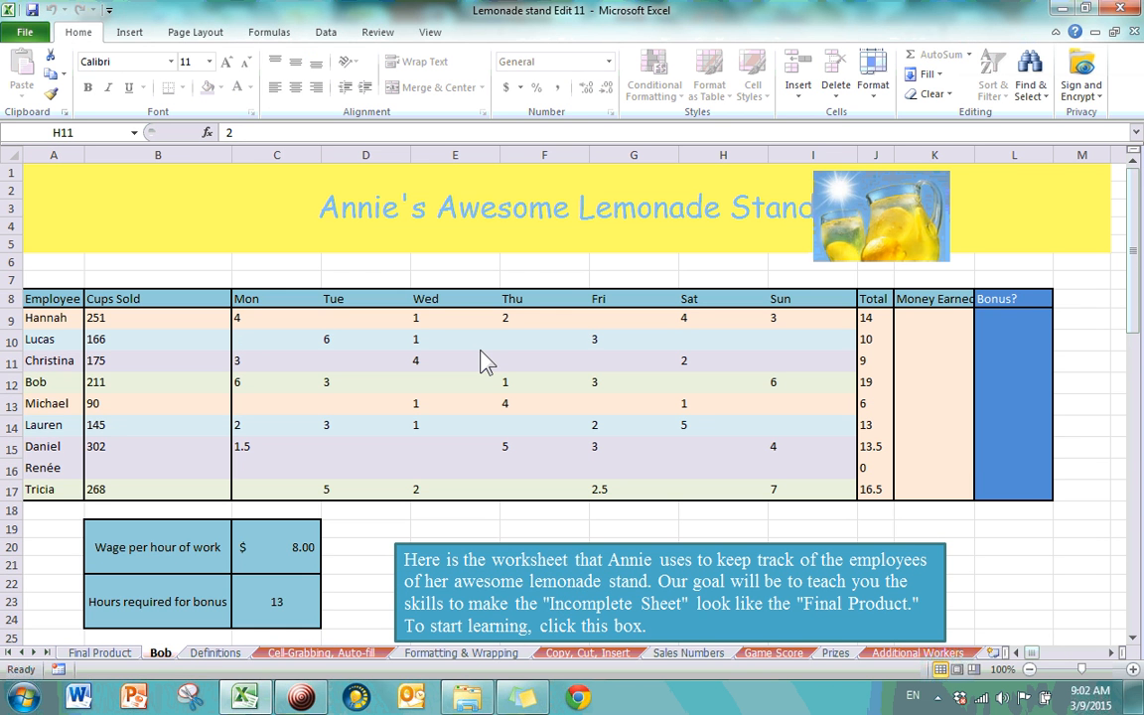
- Unprotect the sheet by entering its password, and test selecting cells G13 and G12
left_click(874, 80)
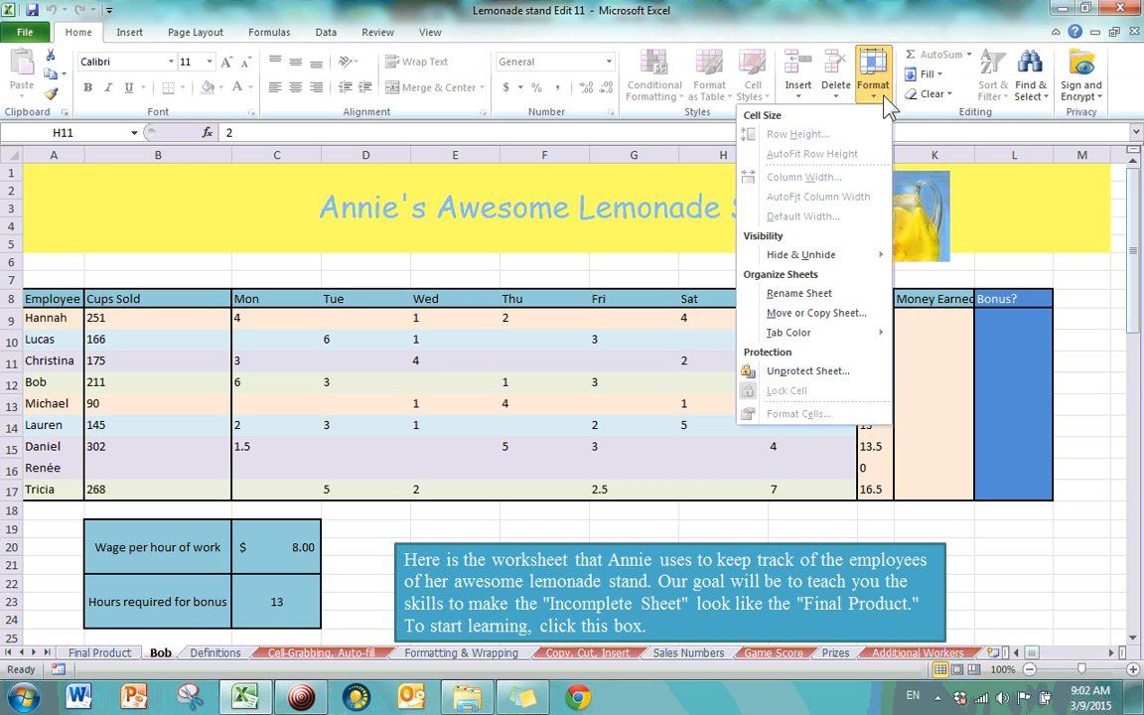
left_click(831, 372)
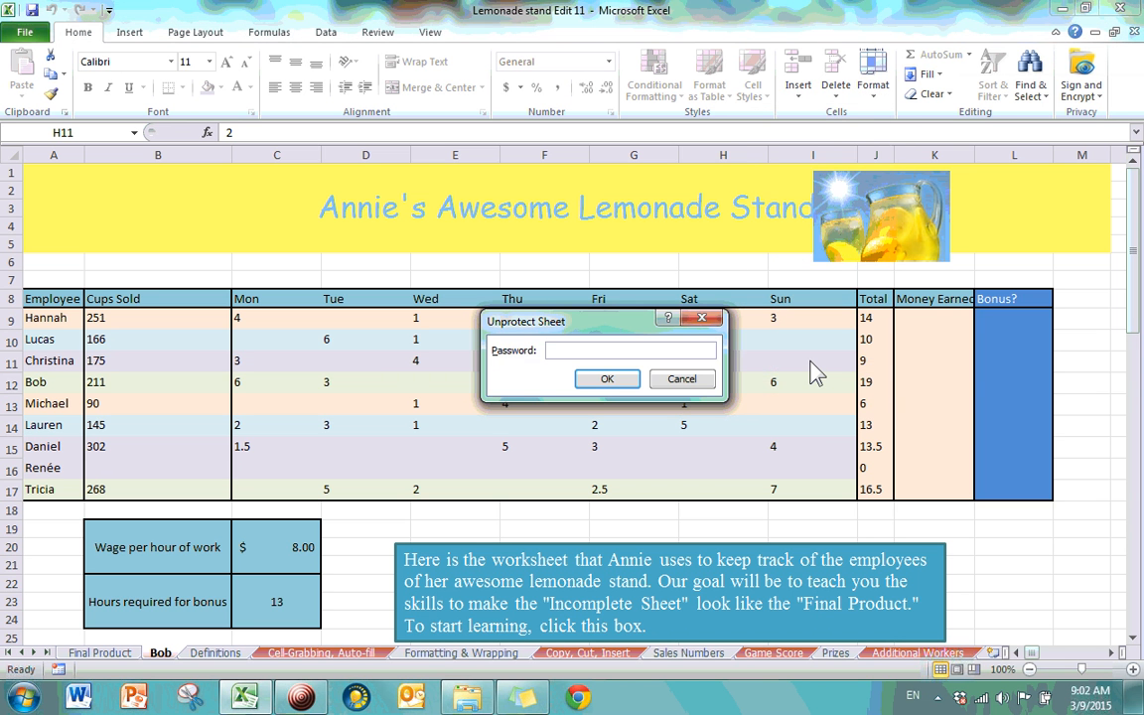
key("Return")
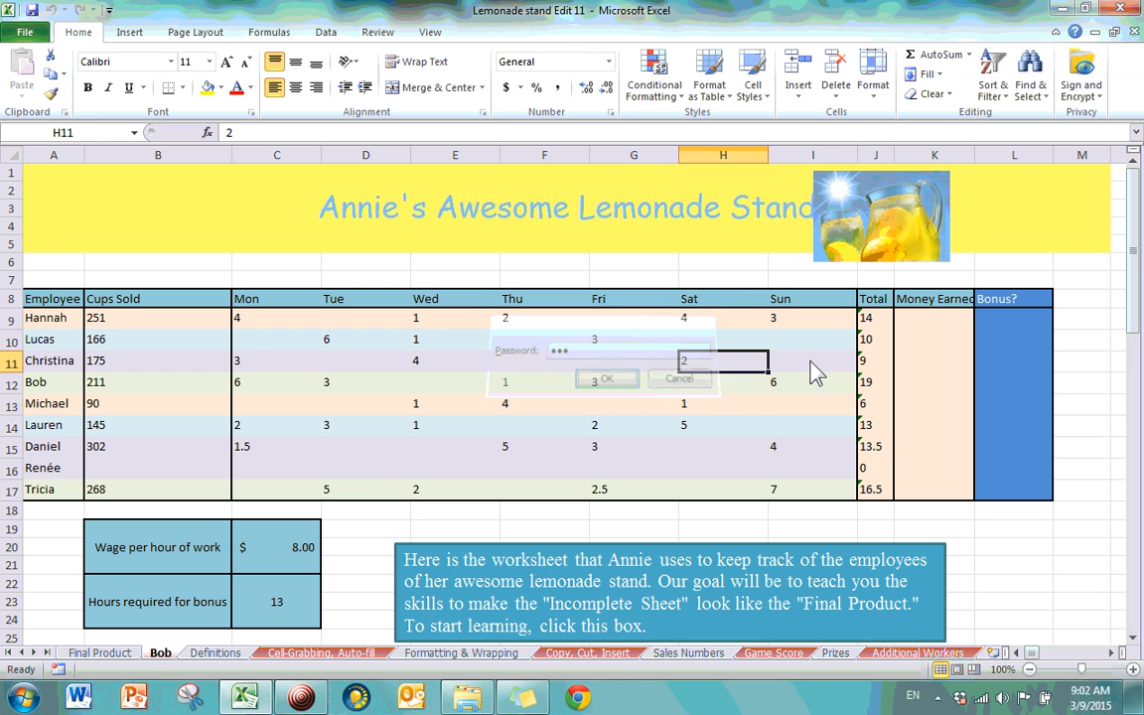
key("Down")
key("Down")
key("Down")
left_click(626, 401)
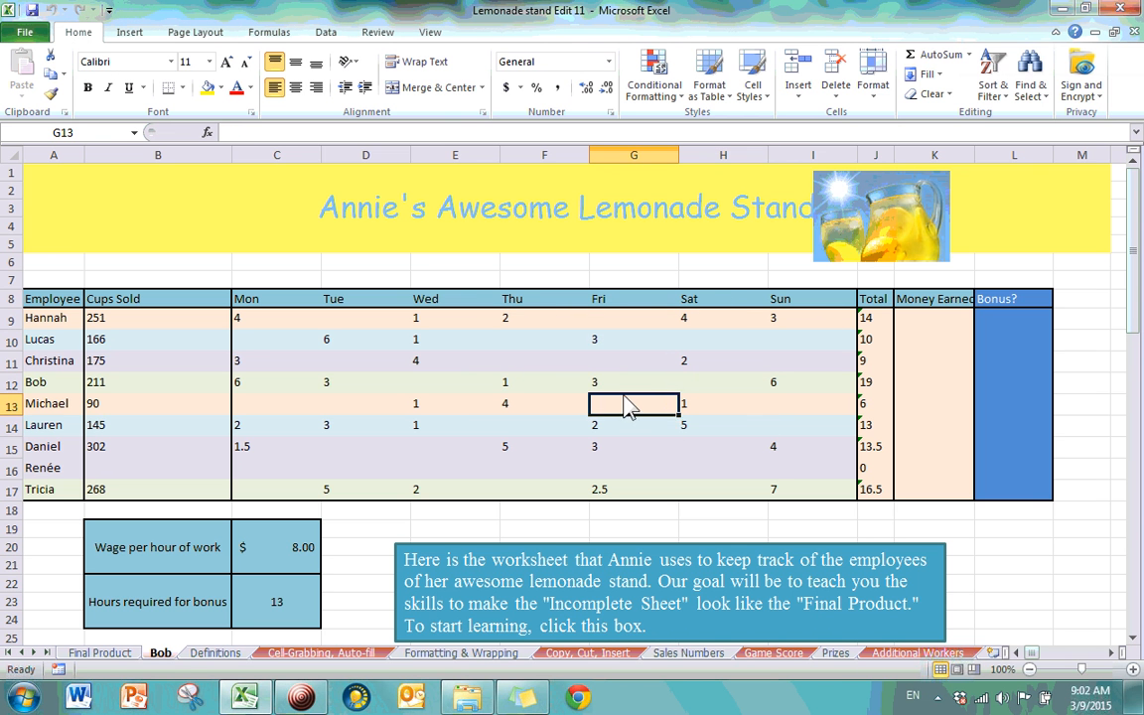
left_click(667, 385)
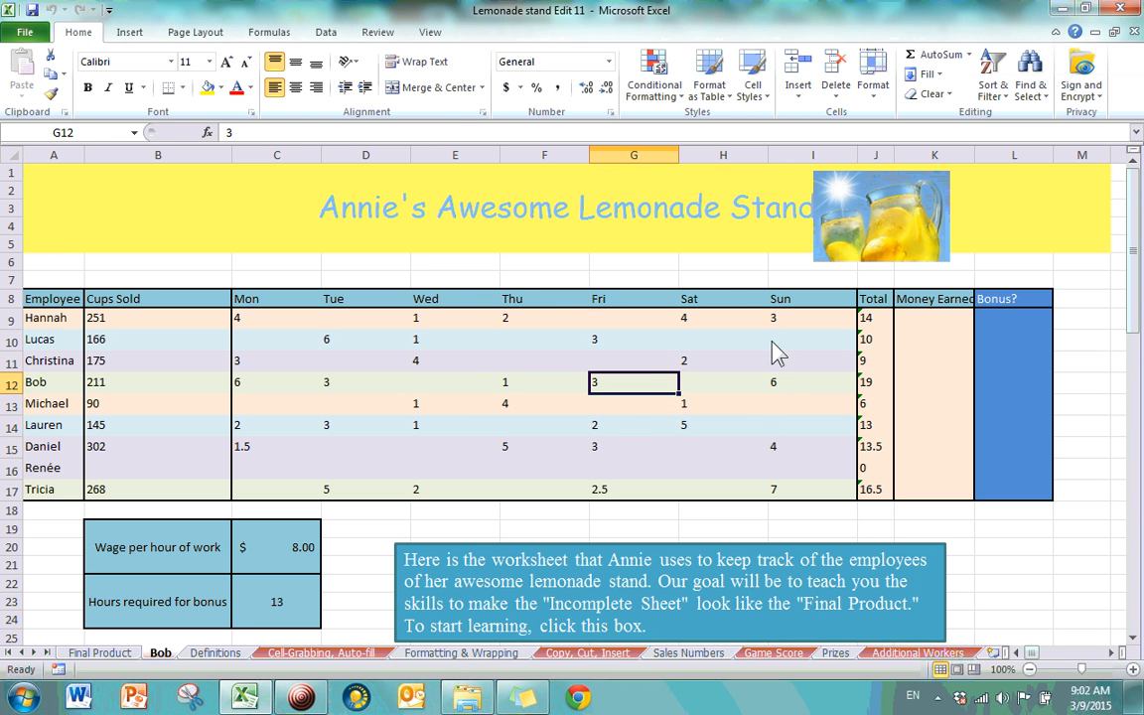
- Try to toggle Lock Cell for the entire column I, and check the merged title banner
left_click(800, 163)
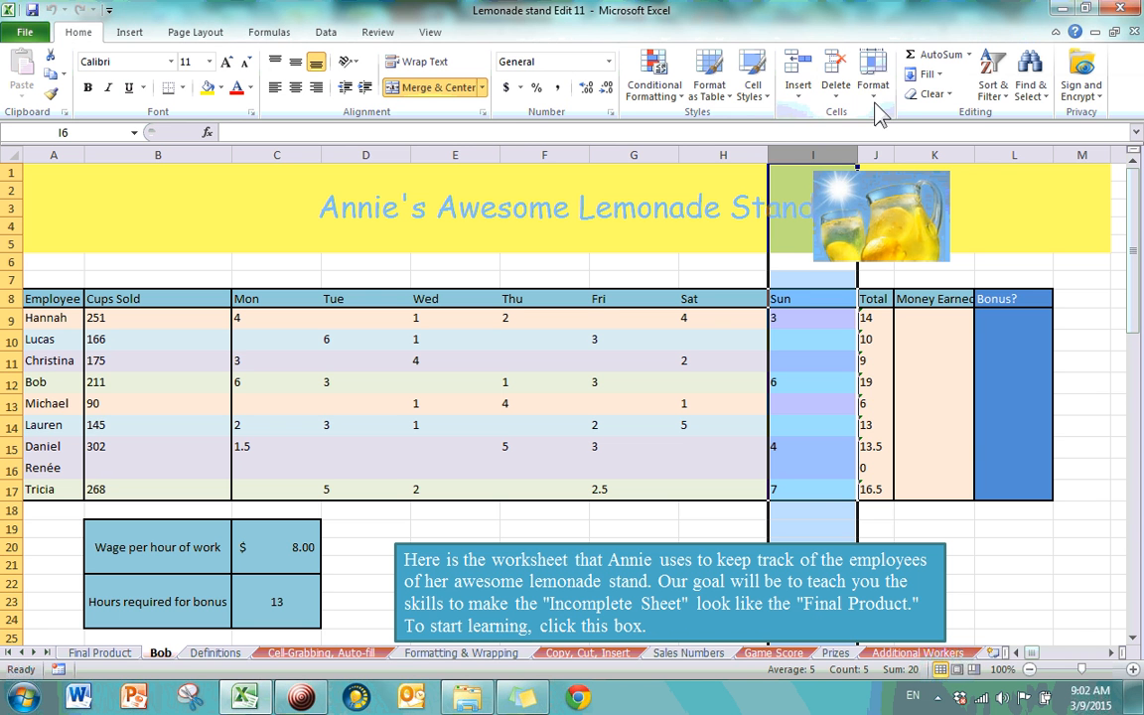
left_click(874, 75)
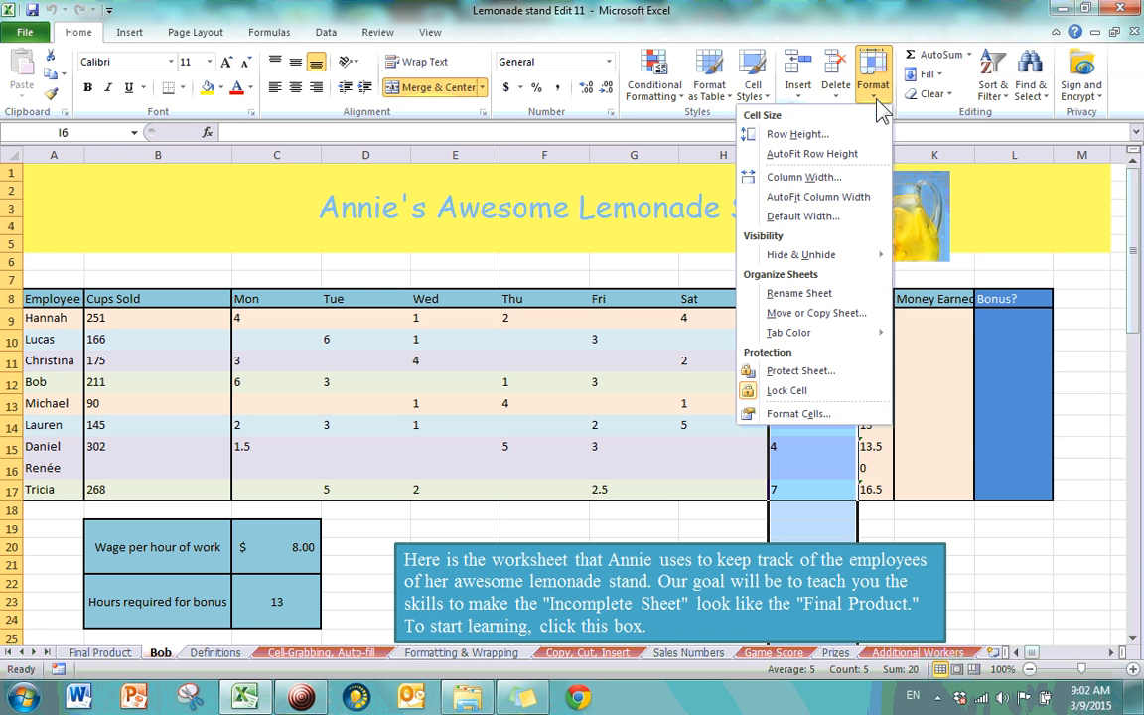
left_click(789, 396)
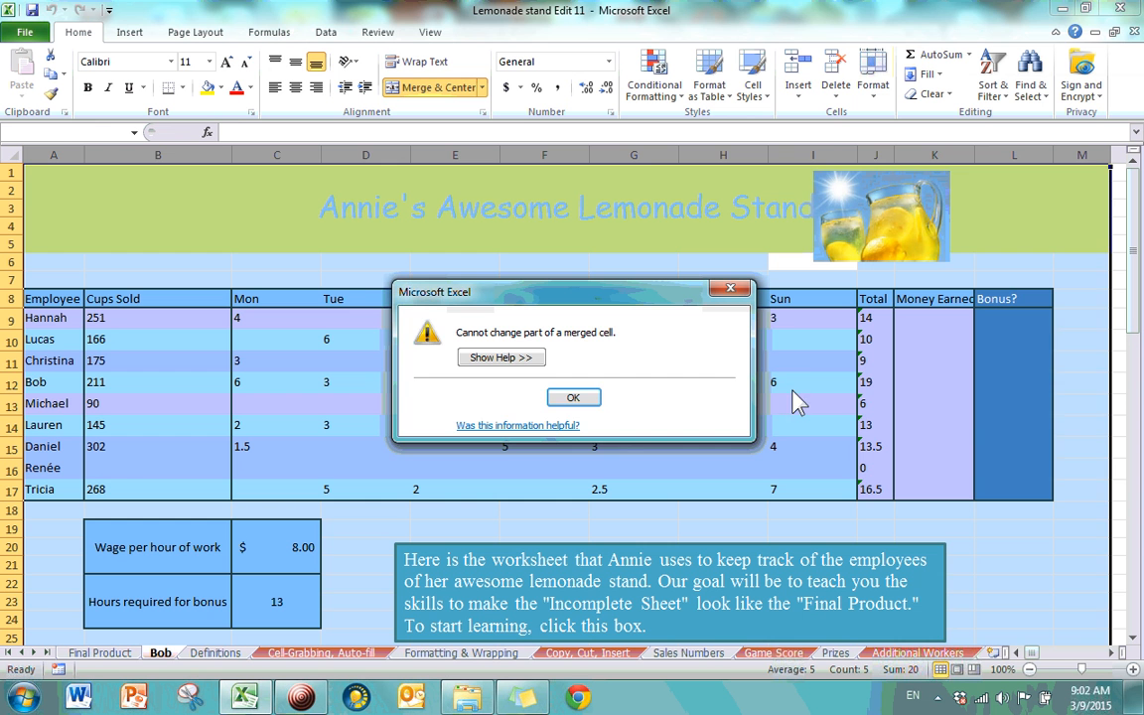
left_click(573, 397)
left_click(780, 323)
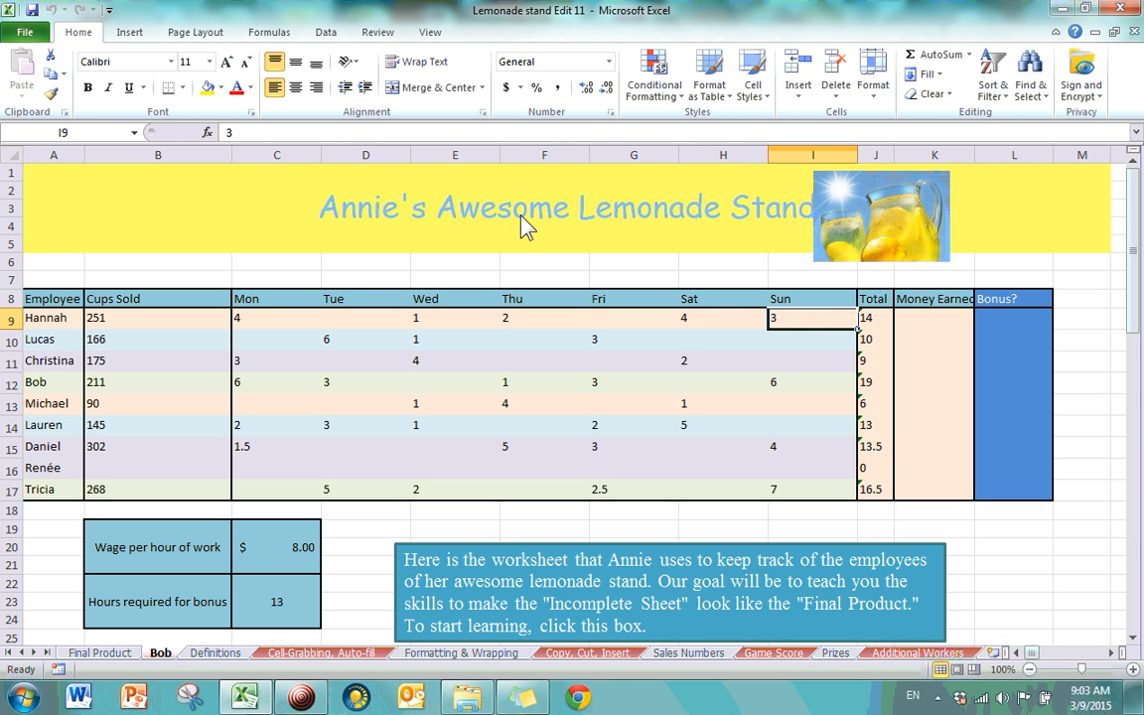
left_click(151, 191)
- Toggle the Lock Cell setting for the Sun column cells I8 through I17
left_click_drag(781, 300, 822, 499)
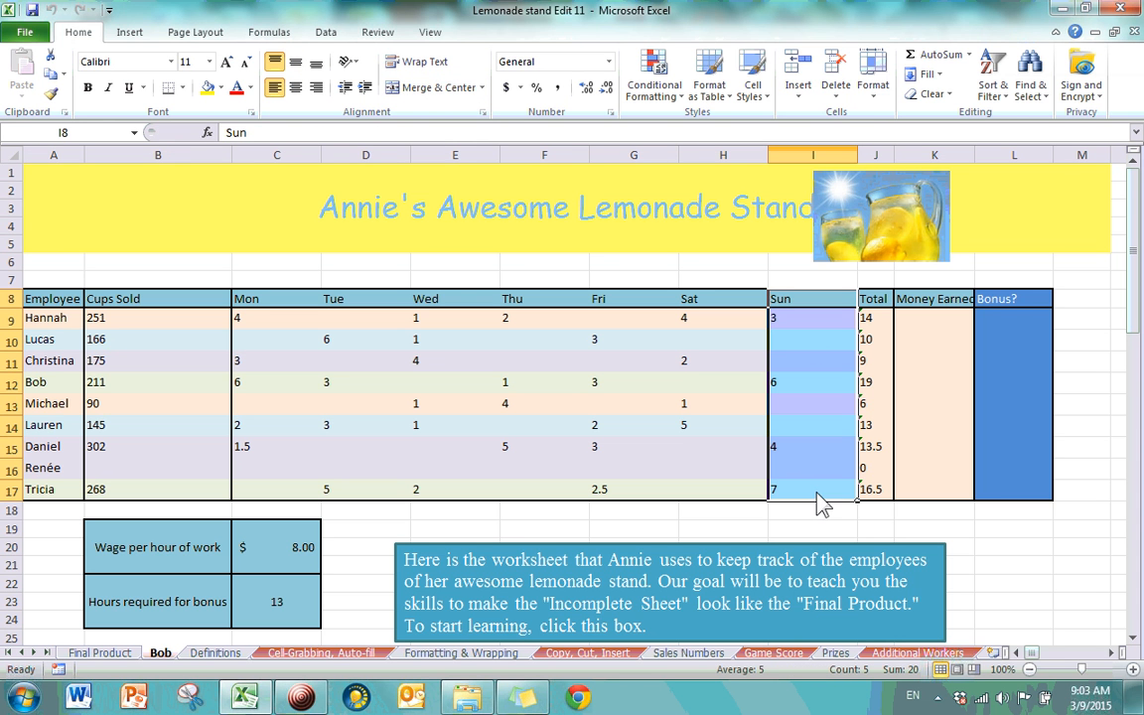
left_click(873, 91)
left_click(822, 390)
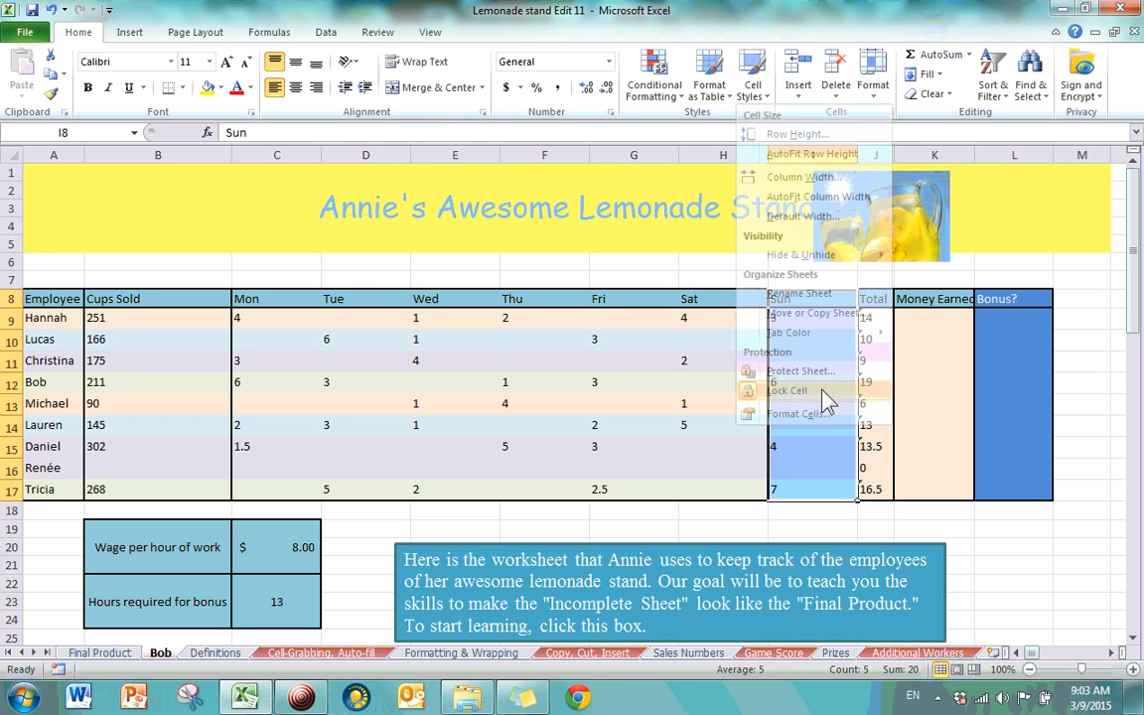
left_click(821, 405)
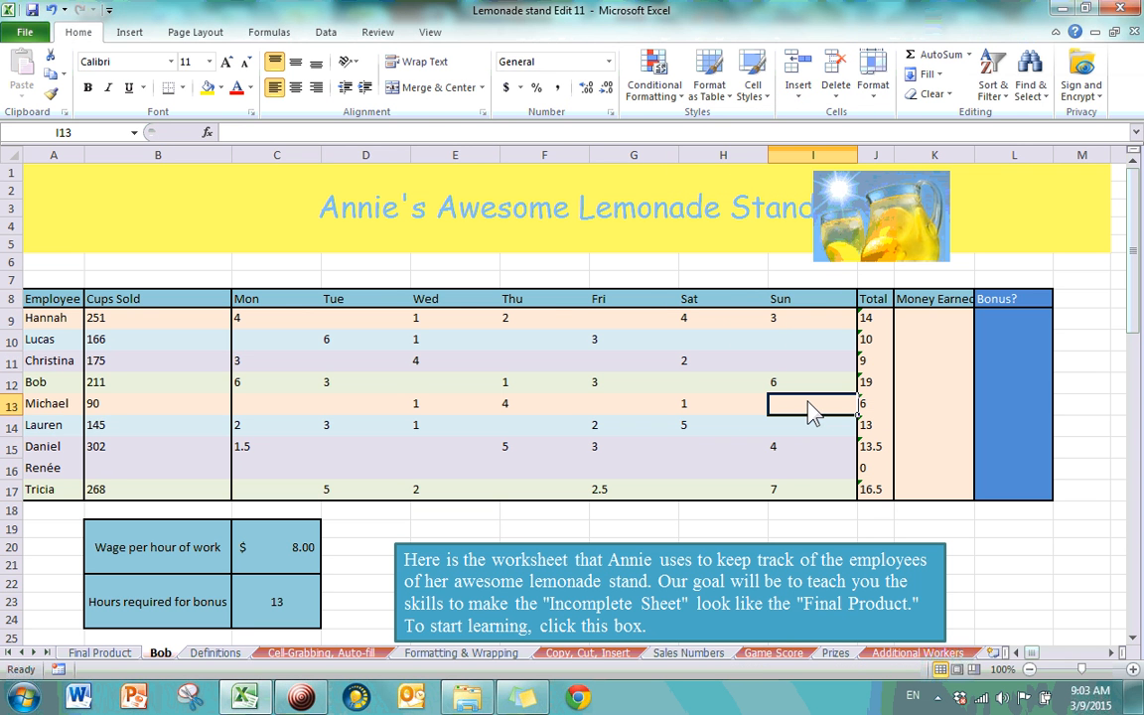
- Protect the sheet without a password, allowing selection of locked and unlocked cells, and test selecting cells I13 and I9
left_click(820, 301)
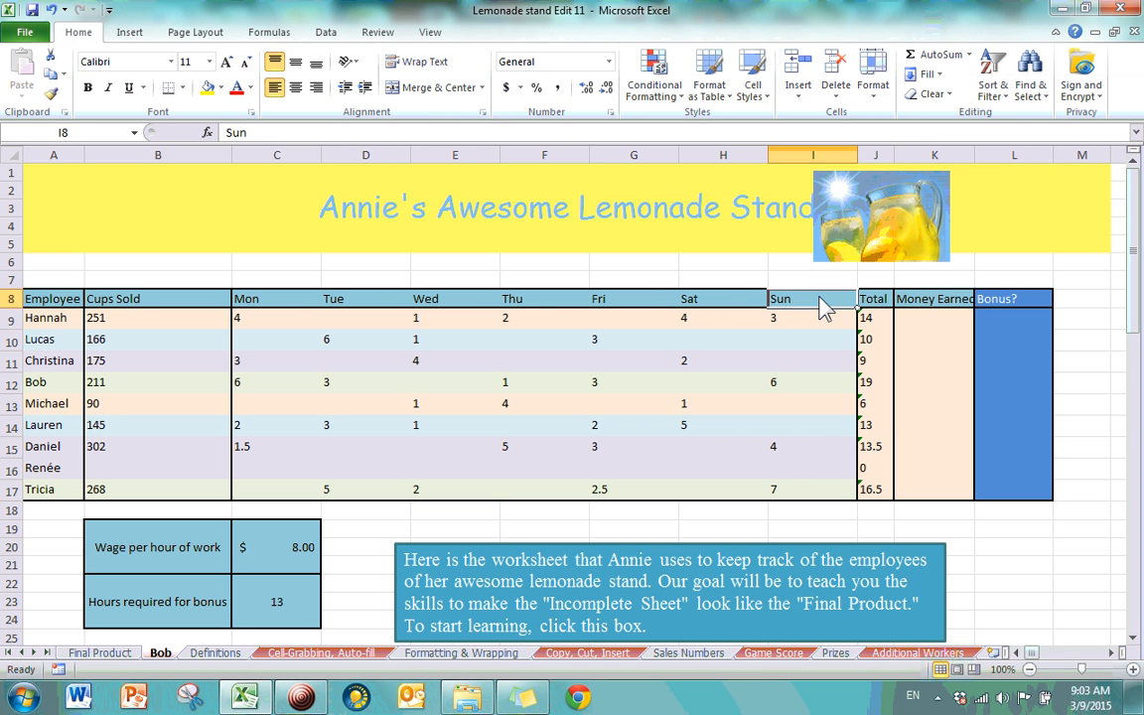
left_click(872, 87)
left_click(800, 370)
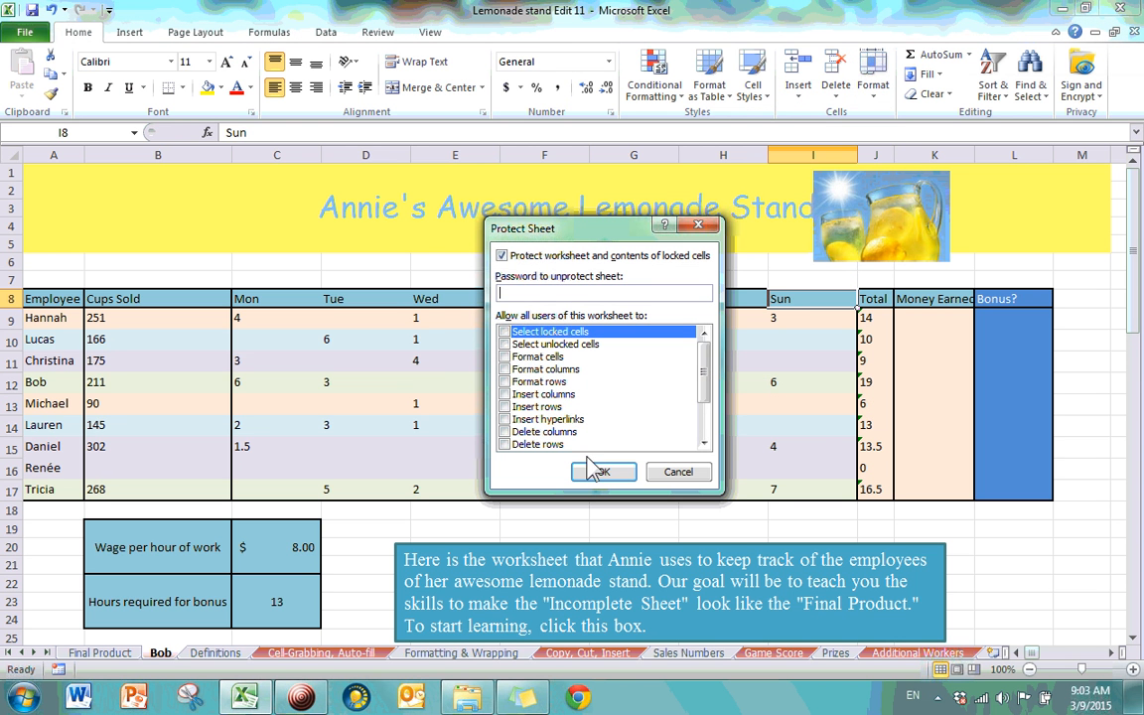
left_click(504, 332)
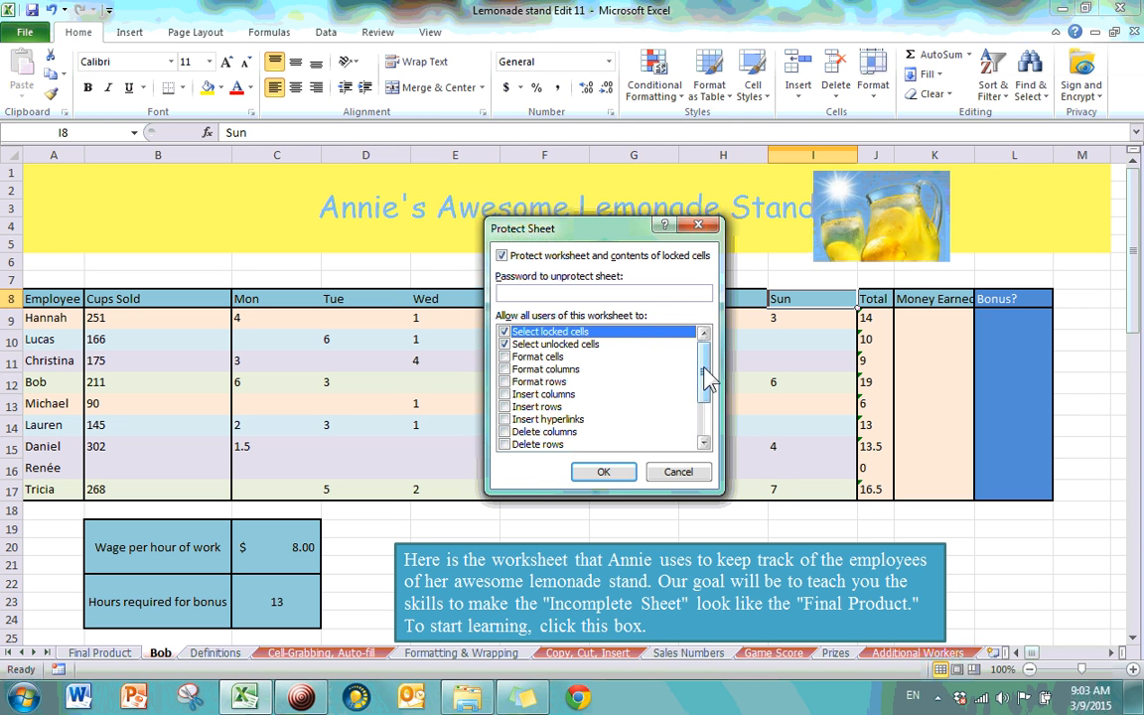
left_click_drag(707, 377, 708, 425)
left_click(603, 473)
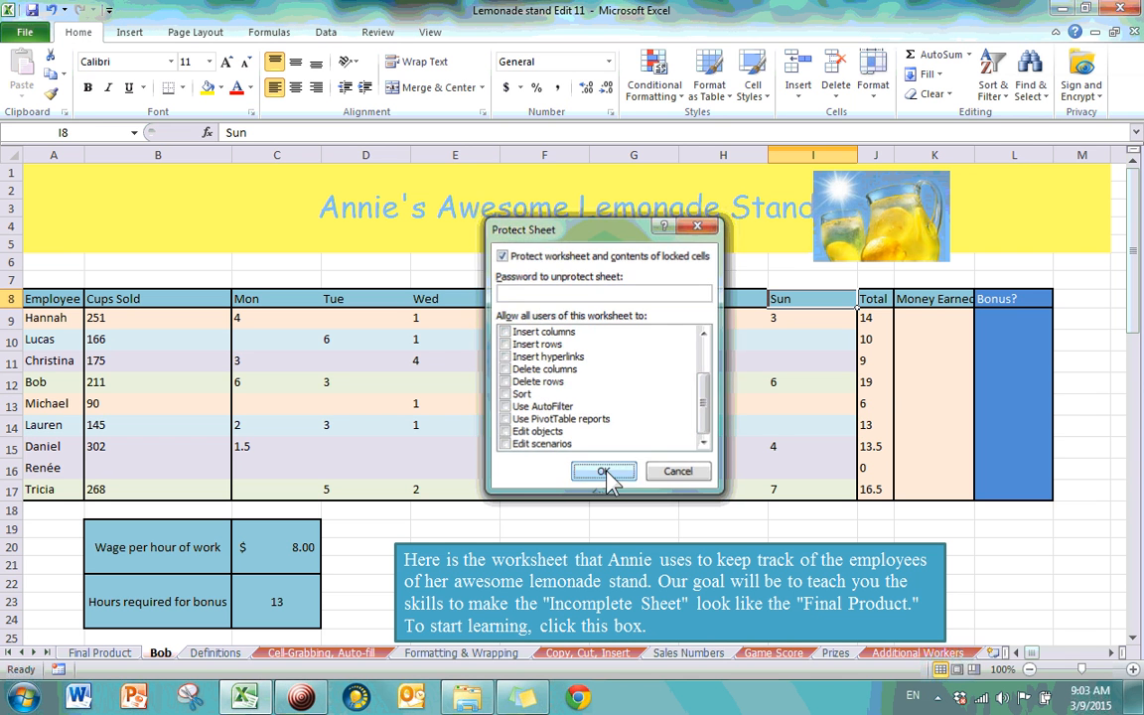
left_click(842, 365)
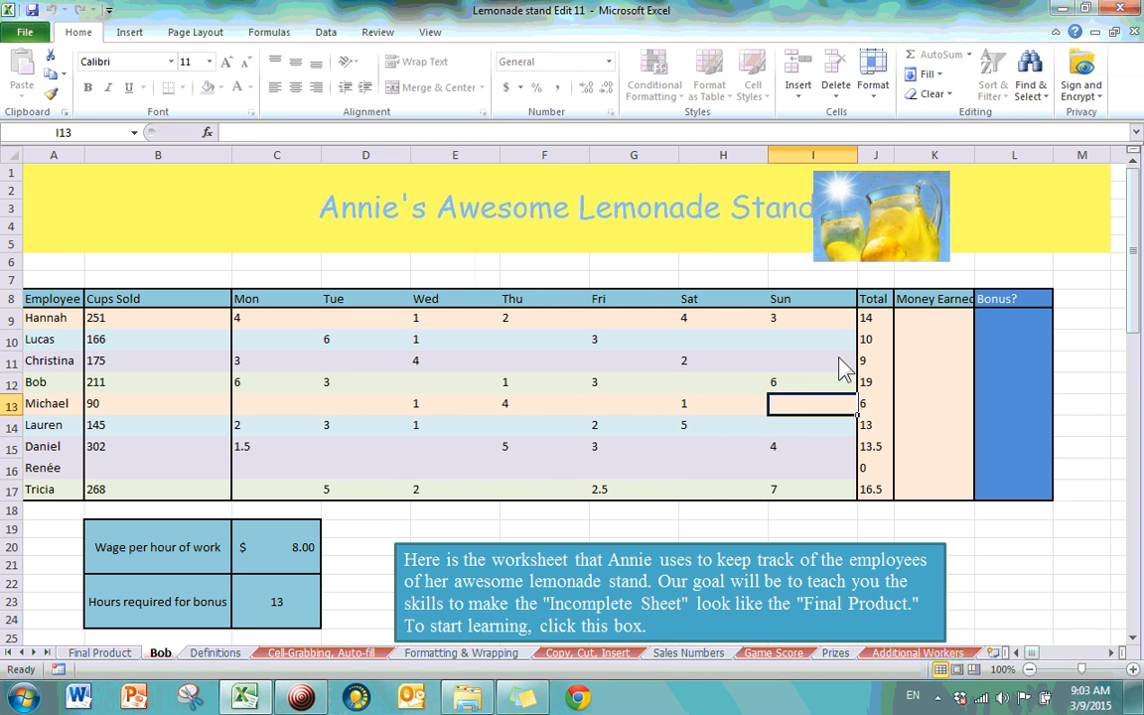
left_click(819, 324)
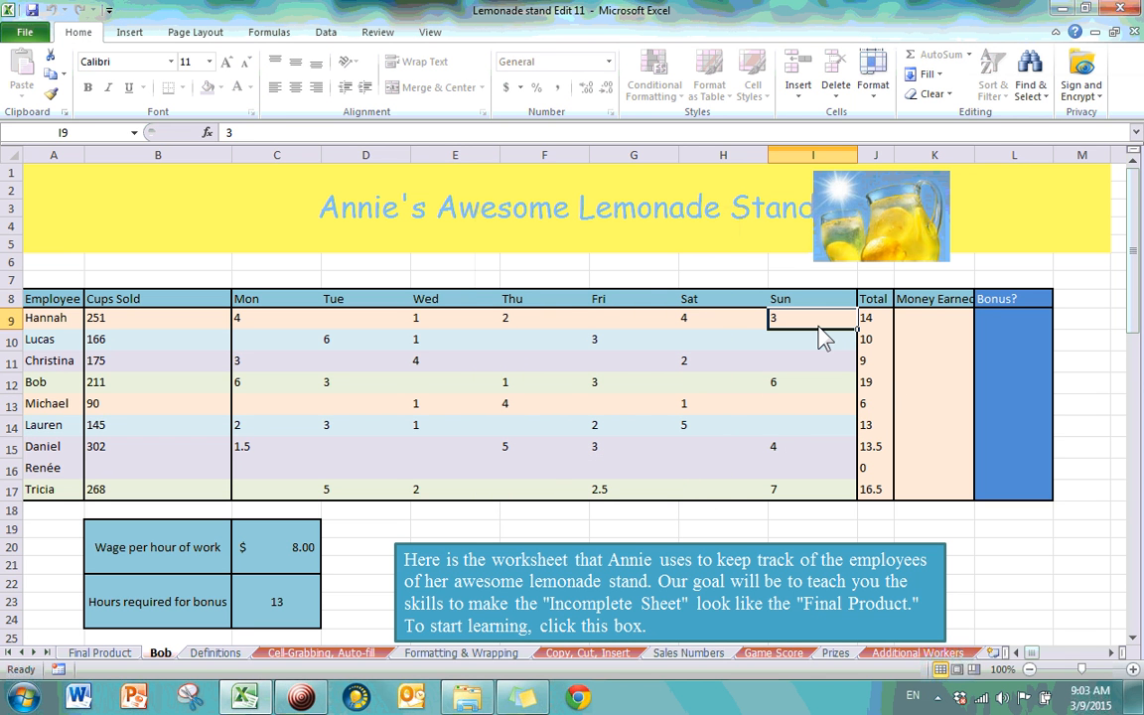
- Try to edit the locked Saturday cell H11 on the protected sheet and dismiss the protection warning
left_click(873, 79)
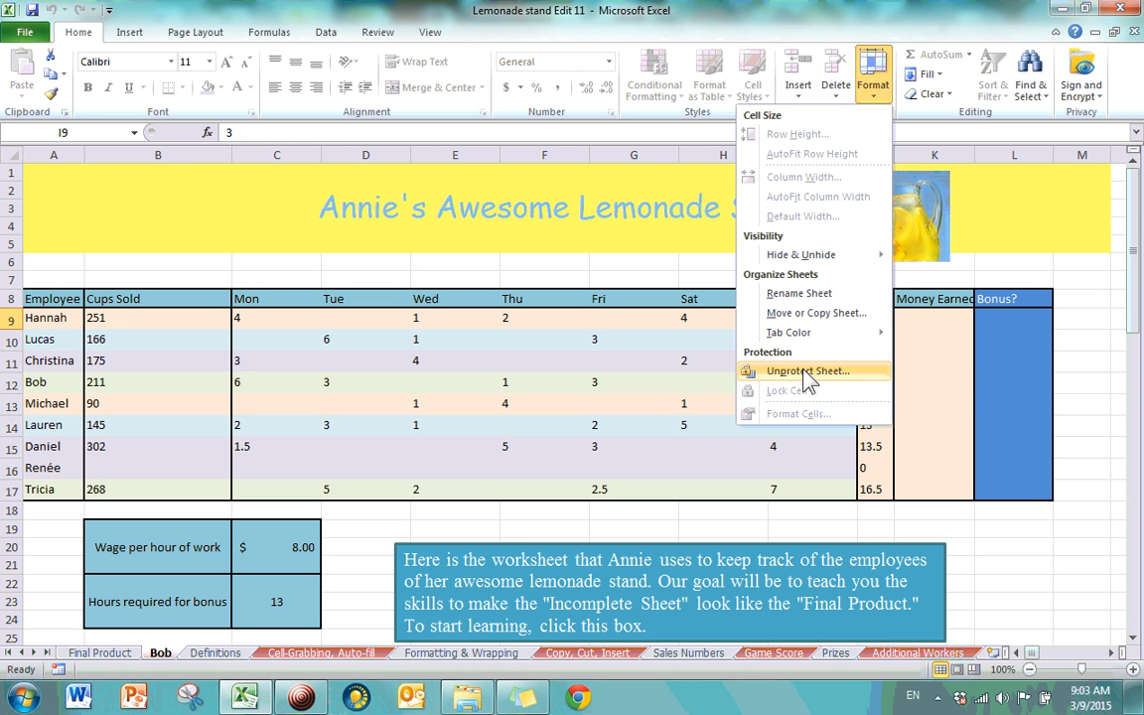
left_click(650, 396)
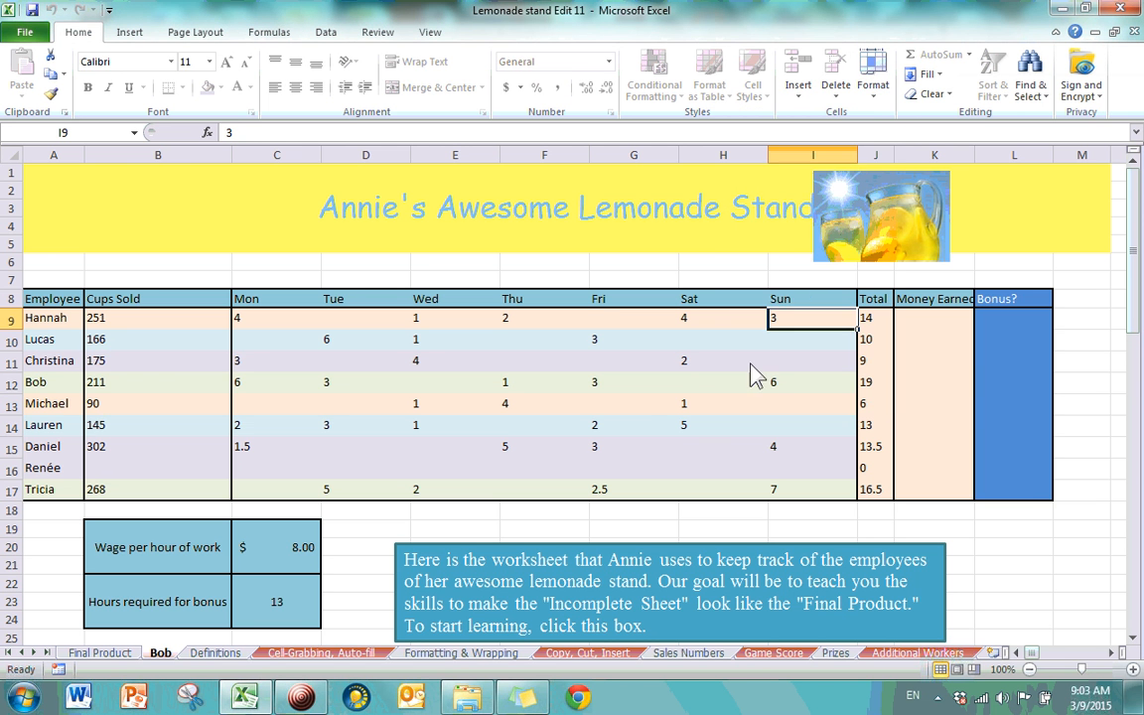
left_click(708, 364)
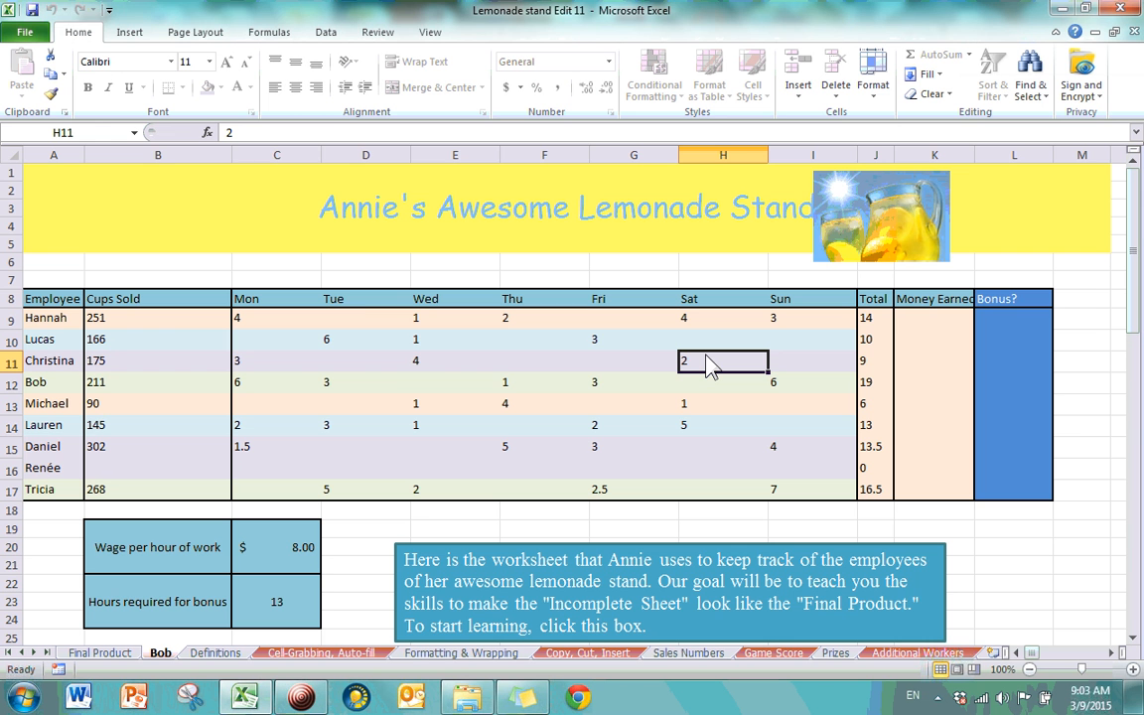
double_click(707, 363)
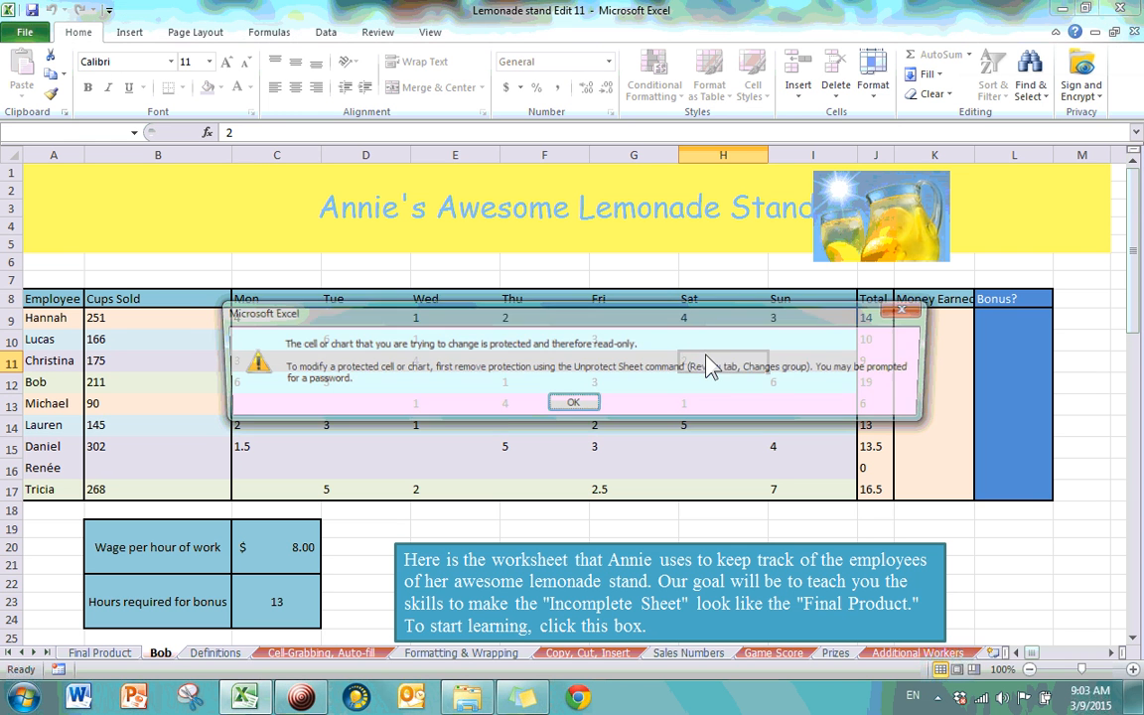
left_click(572, 406)
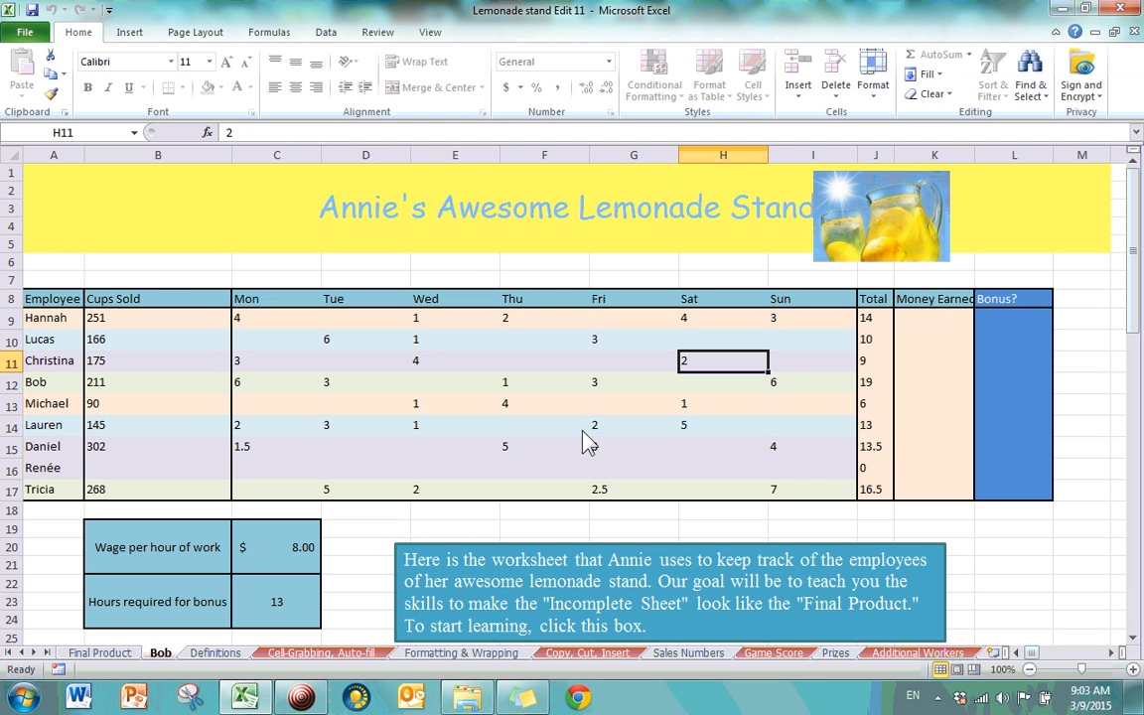
- Test editing the unlocked Sunday cell I11 by entering 3 and clearing the entry again
left_click(820, 365)
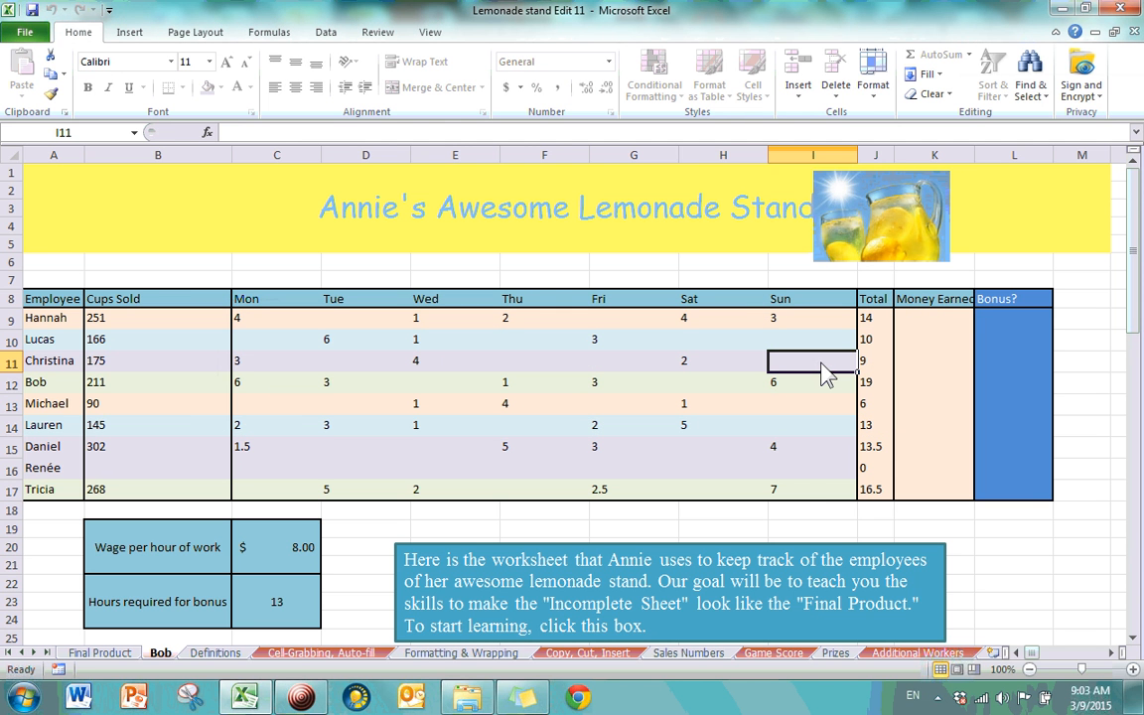
type("3")
key("Return")
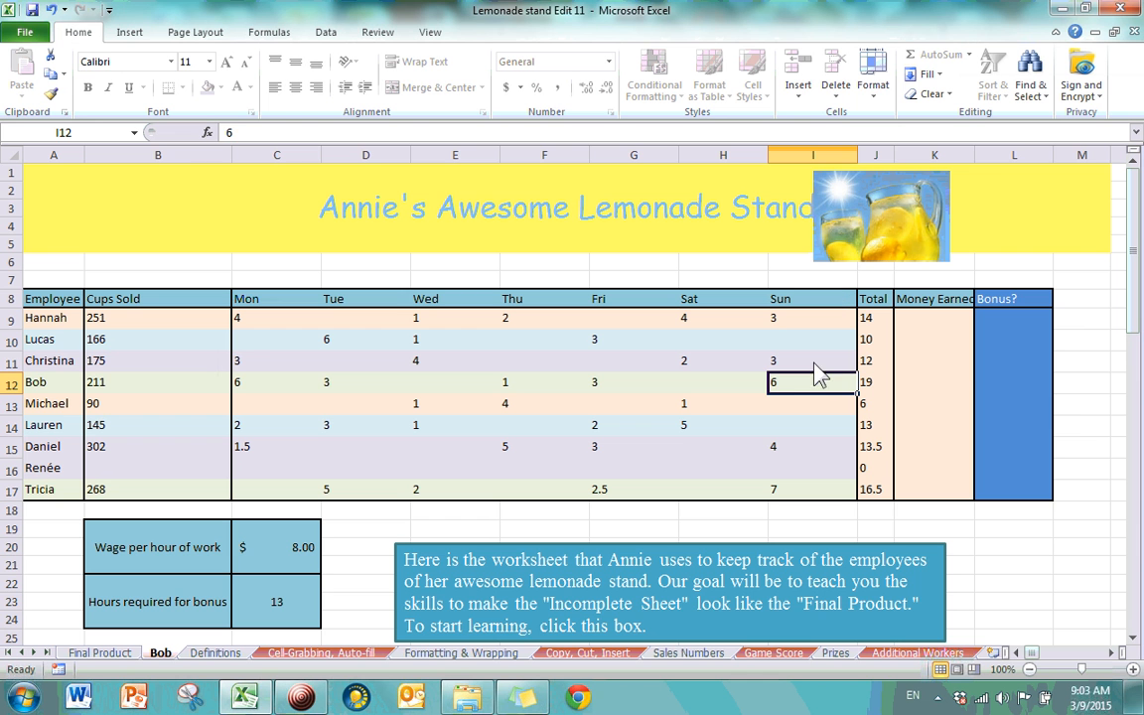
left_click(813, 365)
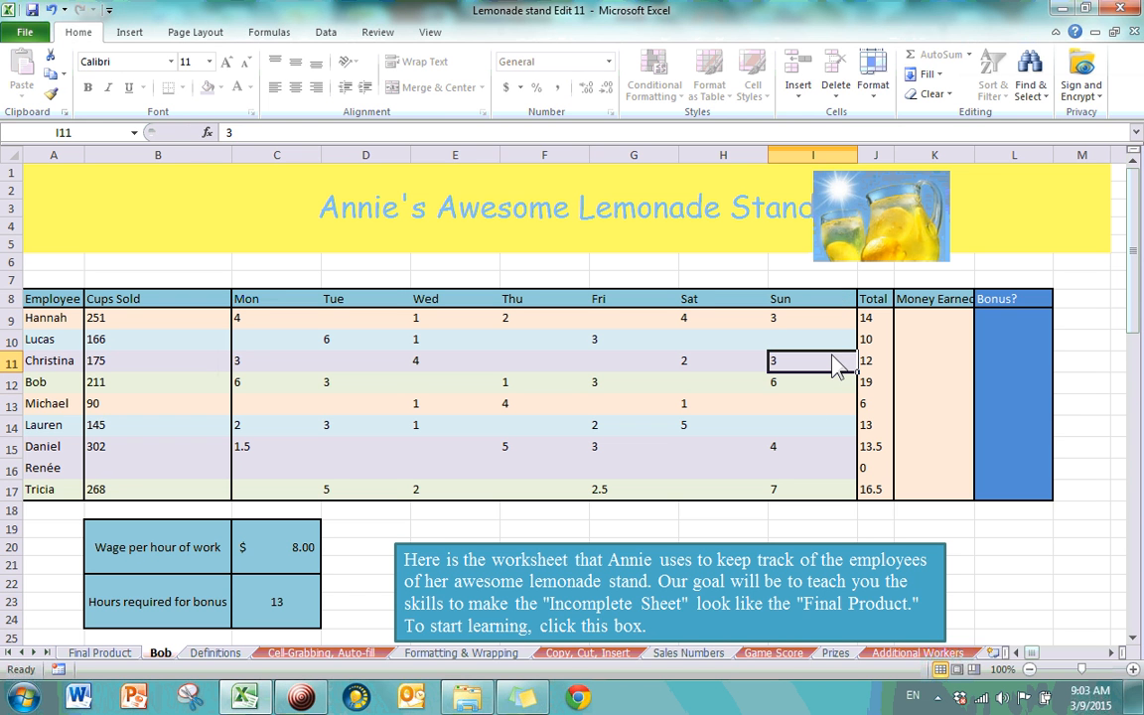
key("BackSpace")
key("Return")
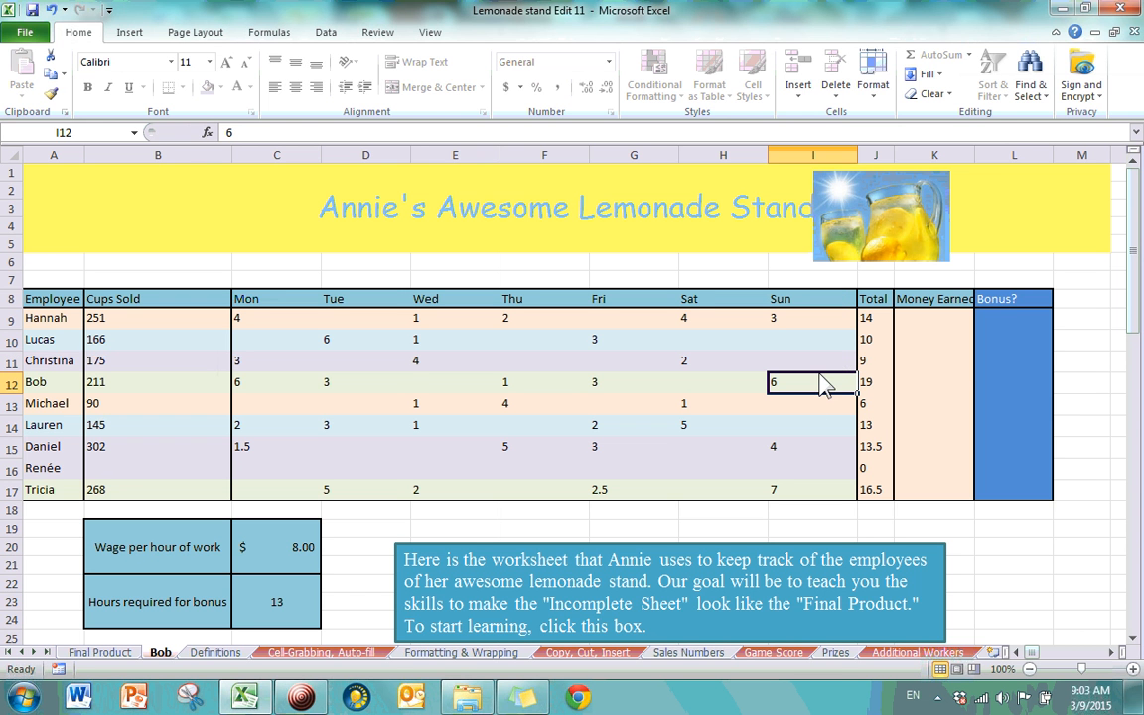
- Select cell I11 and unprotect the sheet
left_click(812, 365)
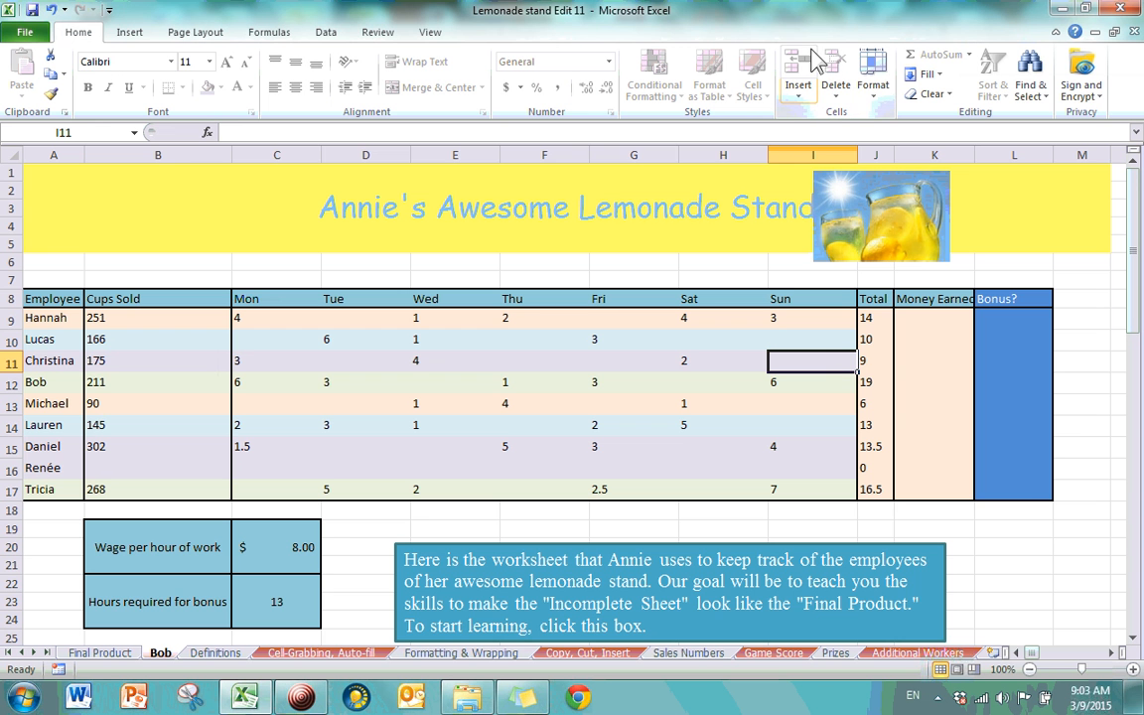
left_click(878, 92)
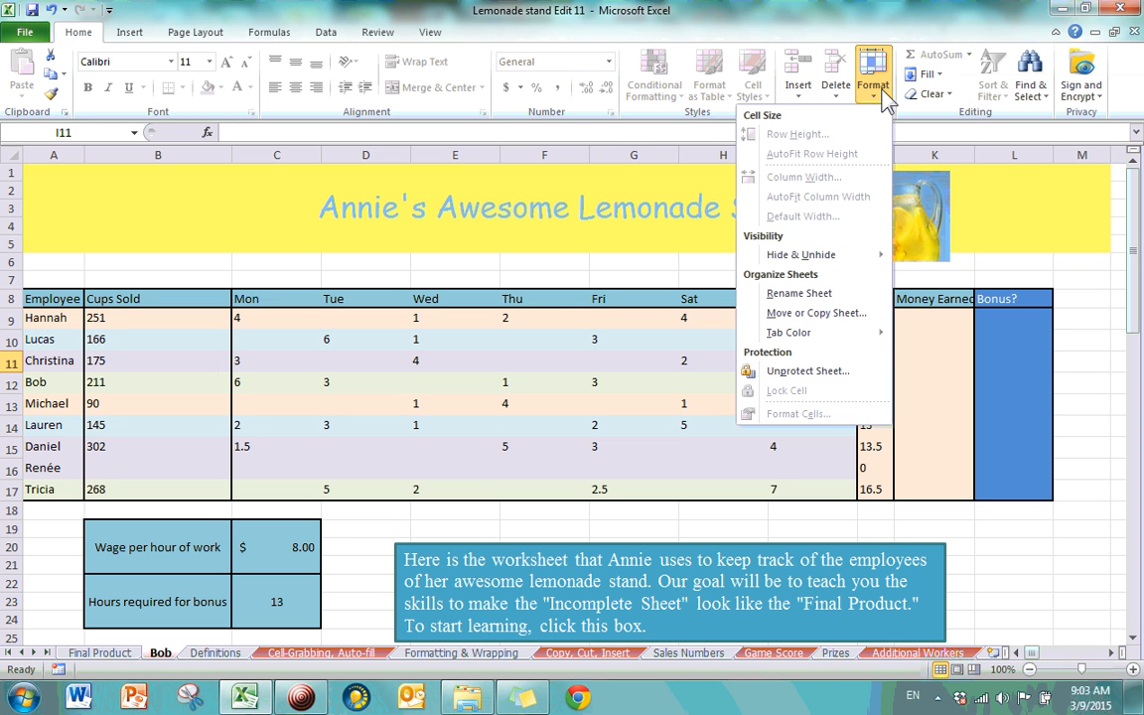
left_click(811, 374)
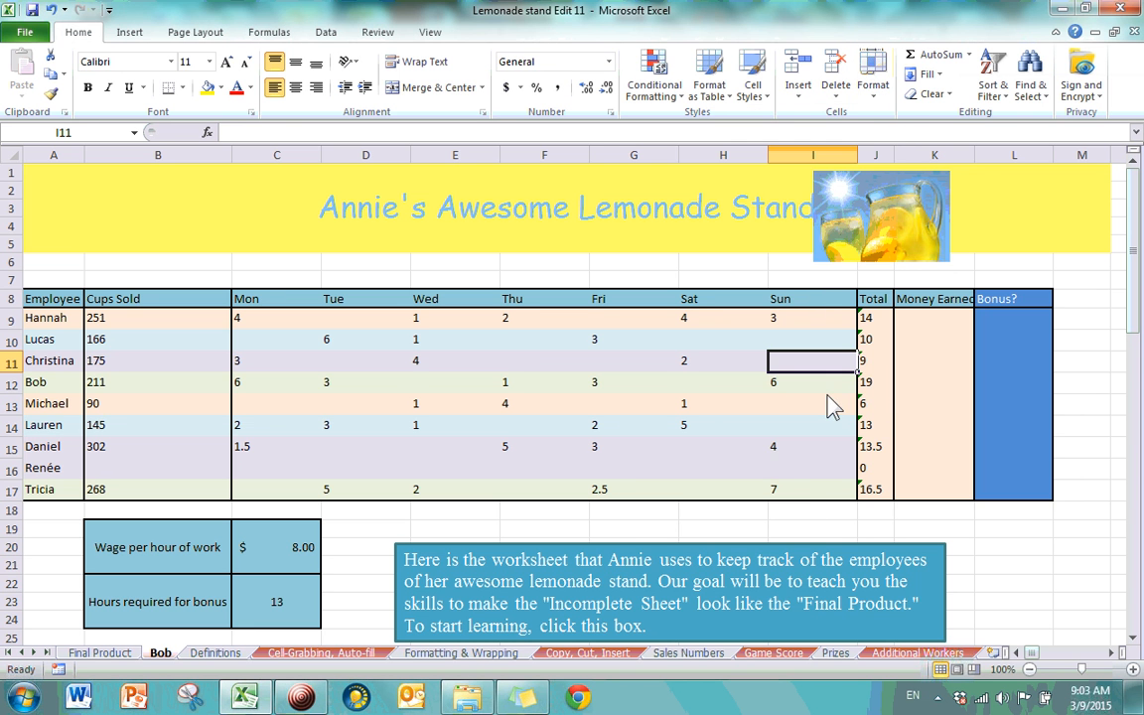
- Examine the Font and Alignment settings of cell I11 in the Format Cells dialog and close it unchanged
left_click(884, 101)
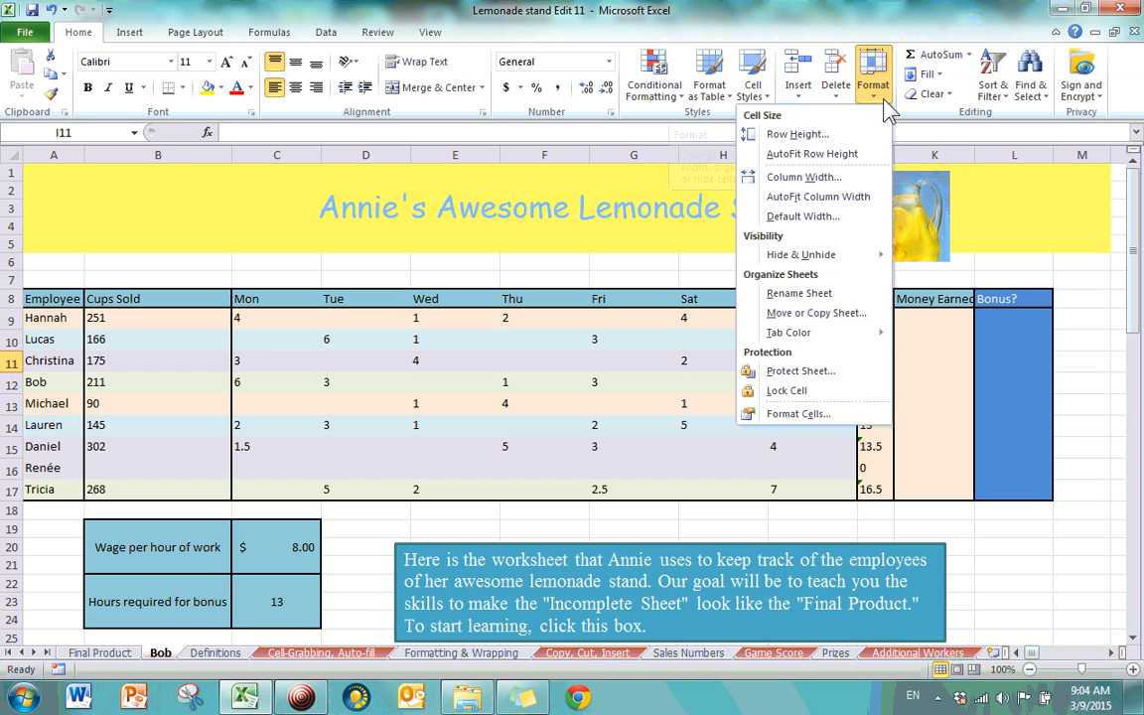
left_click(824, 414)
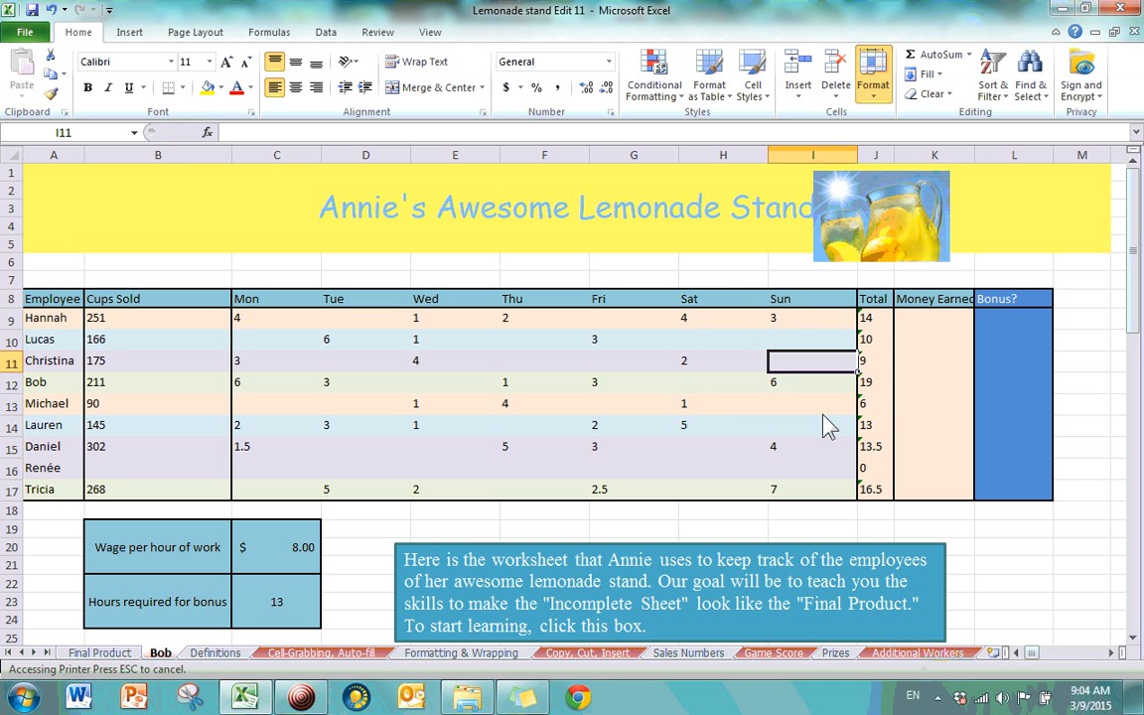
left_click(512, 194)
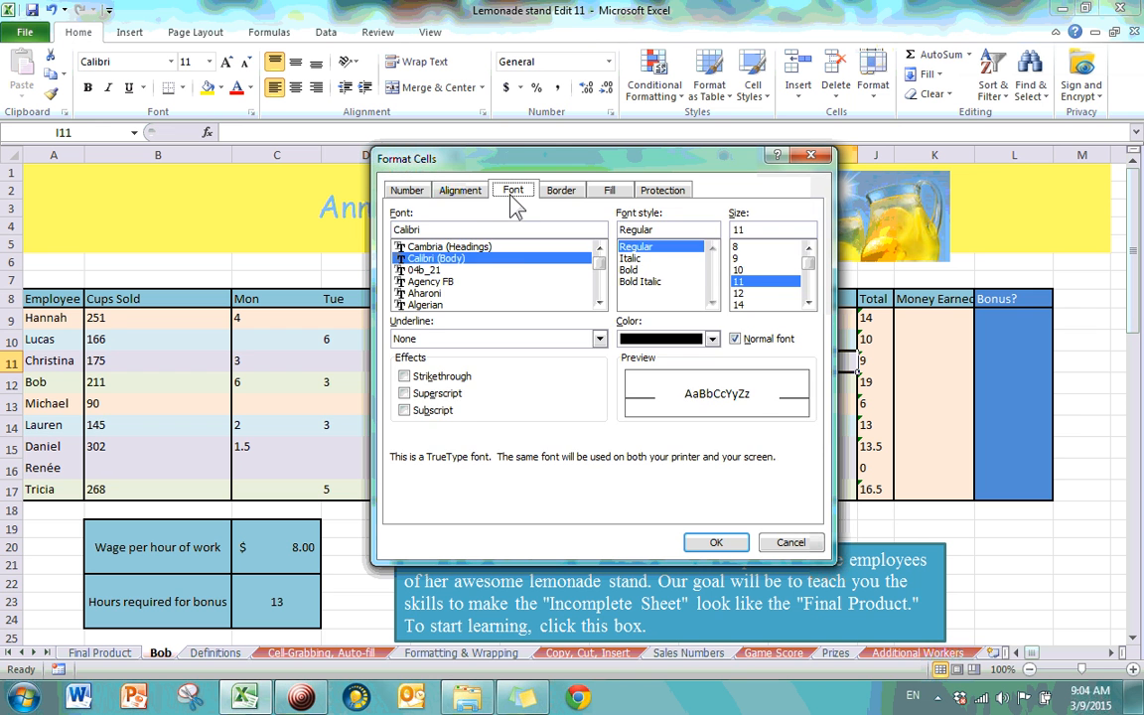
left_click(465, 194)
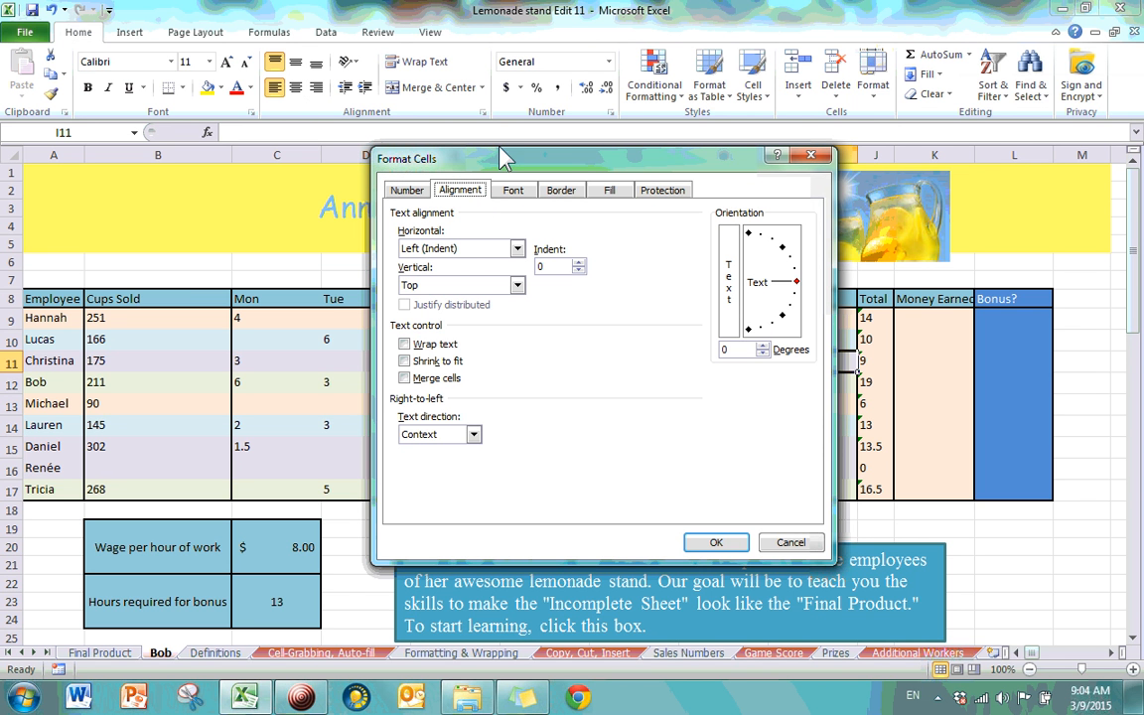
left_click(810, 156)
- Reopen Format Cells from the font settings, review the Fill, Protection, Border, Font, Alignment and Number options, and close it
left_click(251, 111)
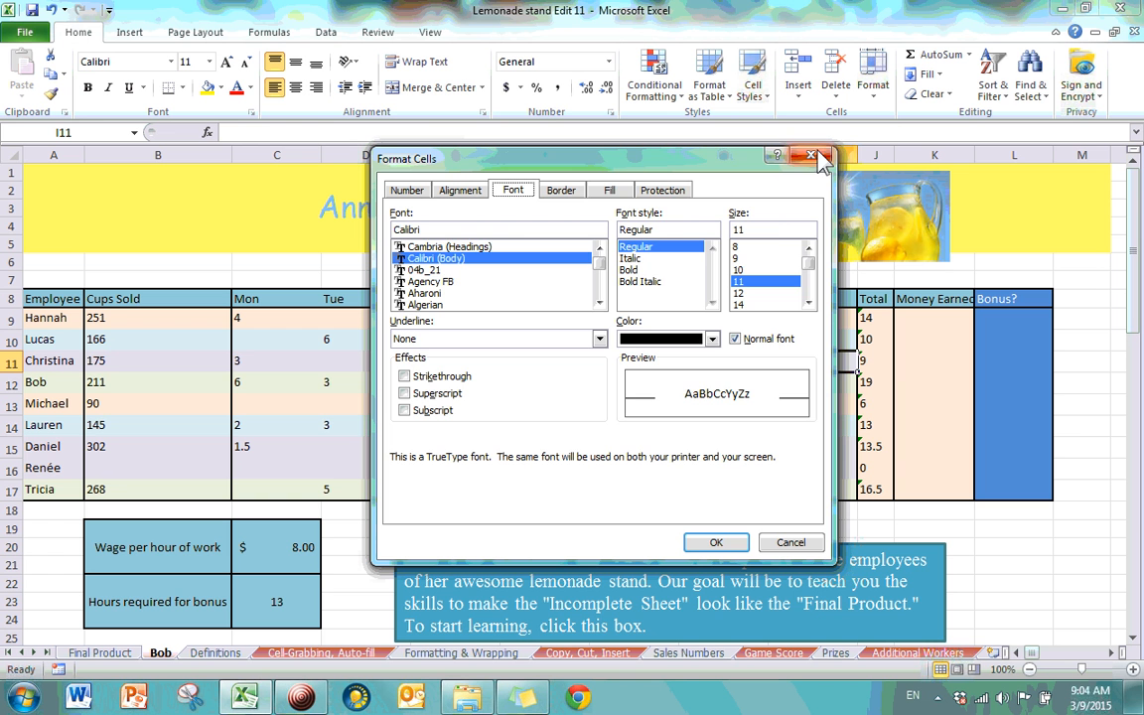
left_click(662, 190)
left_click(609, 189)
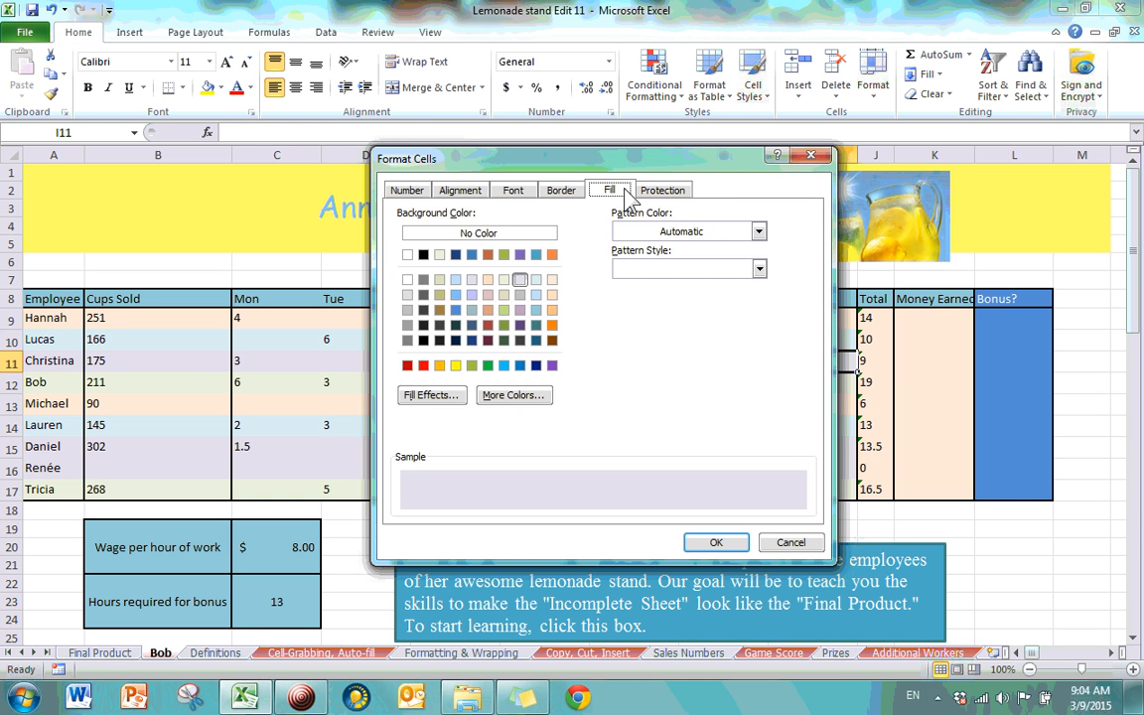
left_click(663, 190)
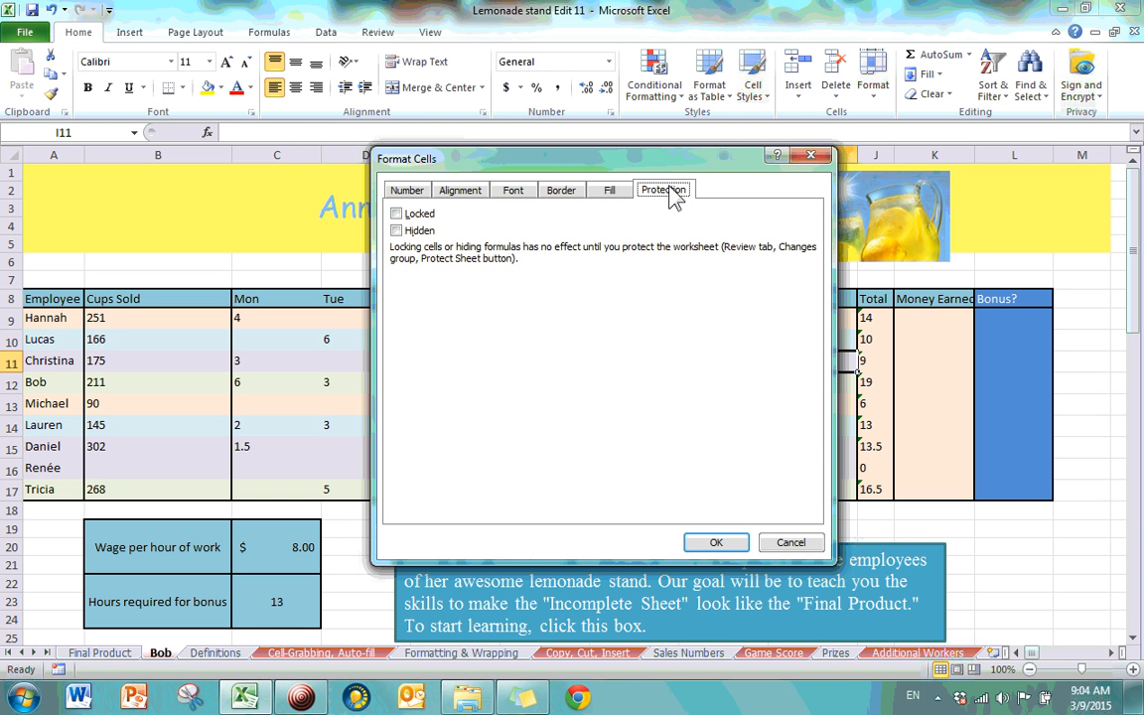
left_click(621, 191)
left_click(561, 190)
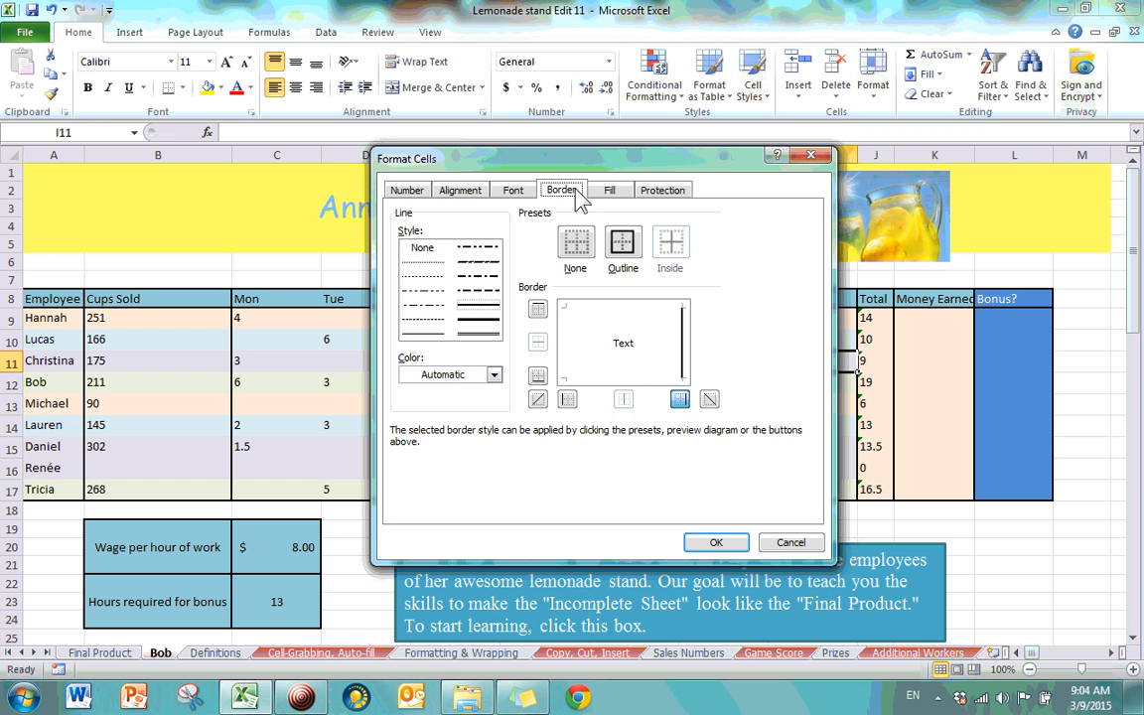
left_click(509, 190)
left_click(457, 190)
left_click(412, 191)
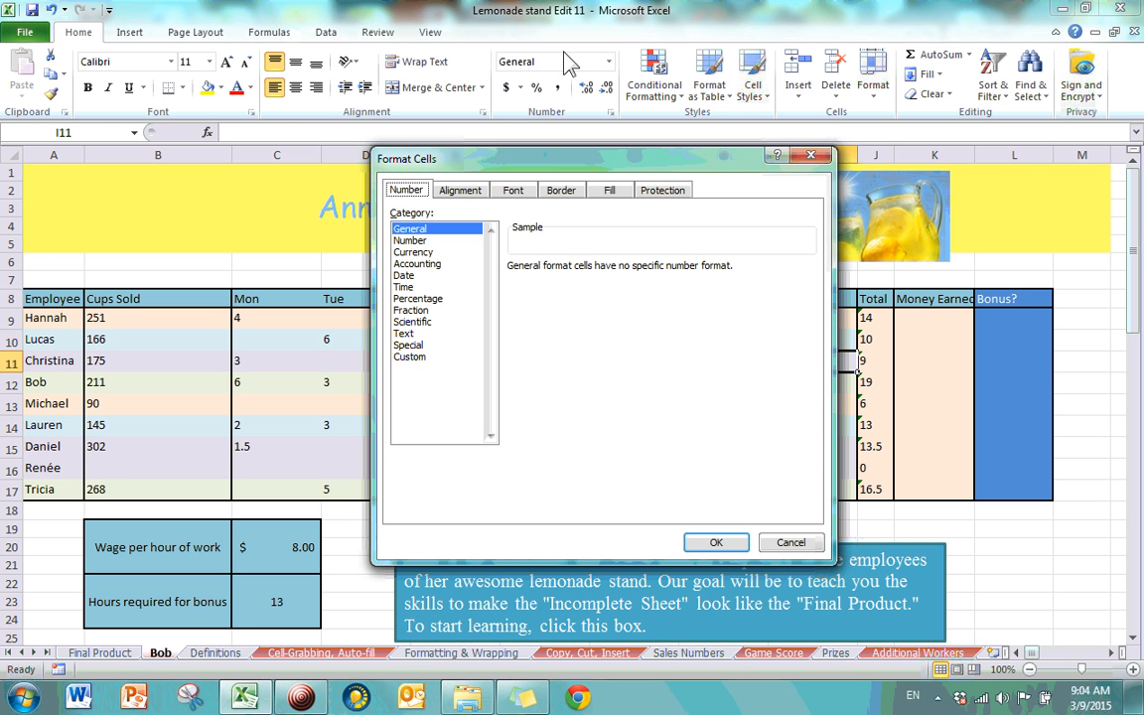
left_click(811, 157)
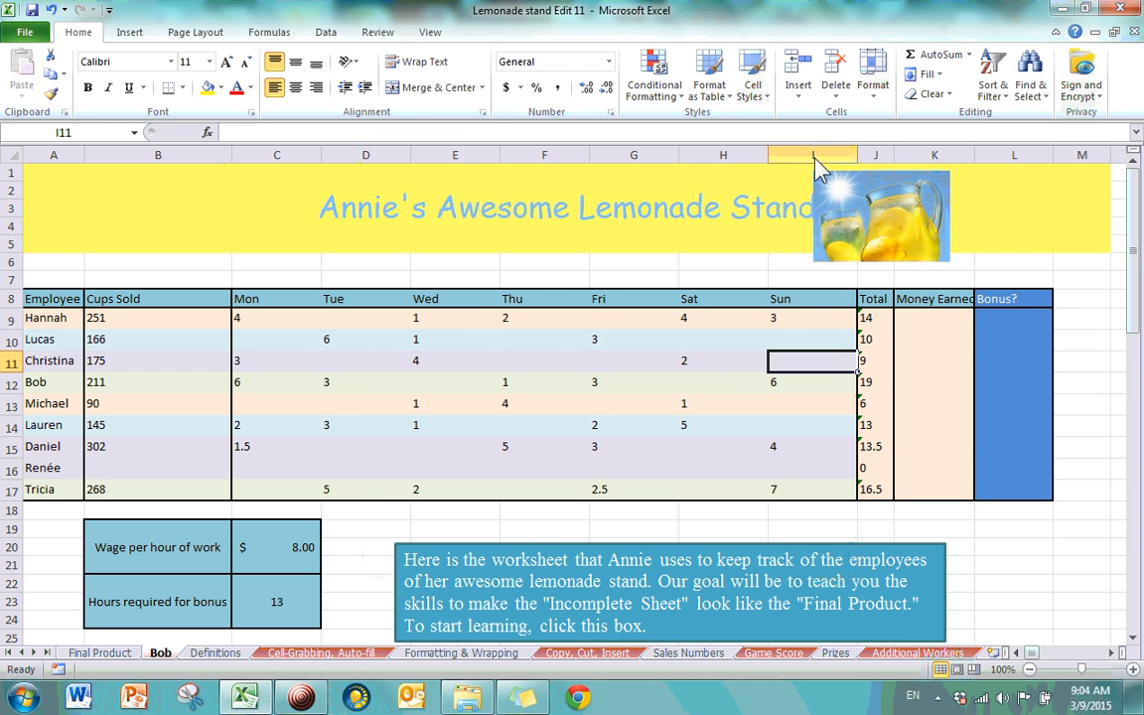
left_click(874, 91)
left_click(891, 99)
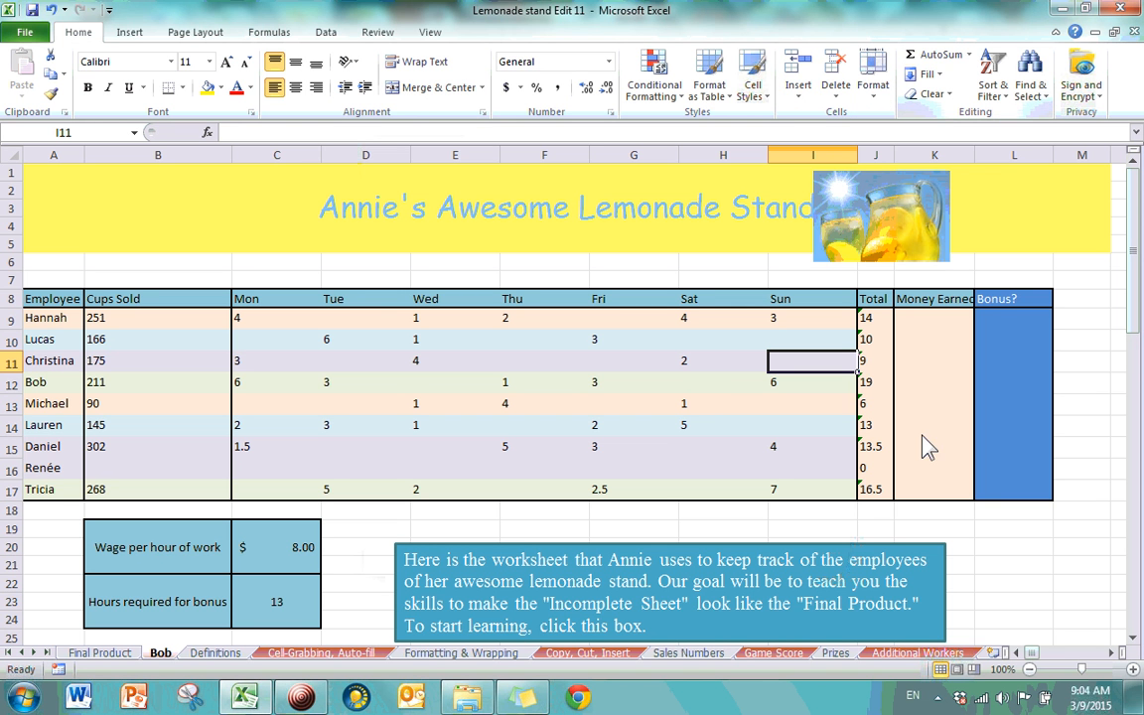
- View the available AutoSum functions and insert an AutoSum of G17 in cell G18 below the Fri column
left_click(632, 514)
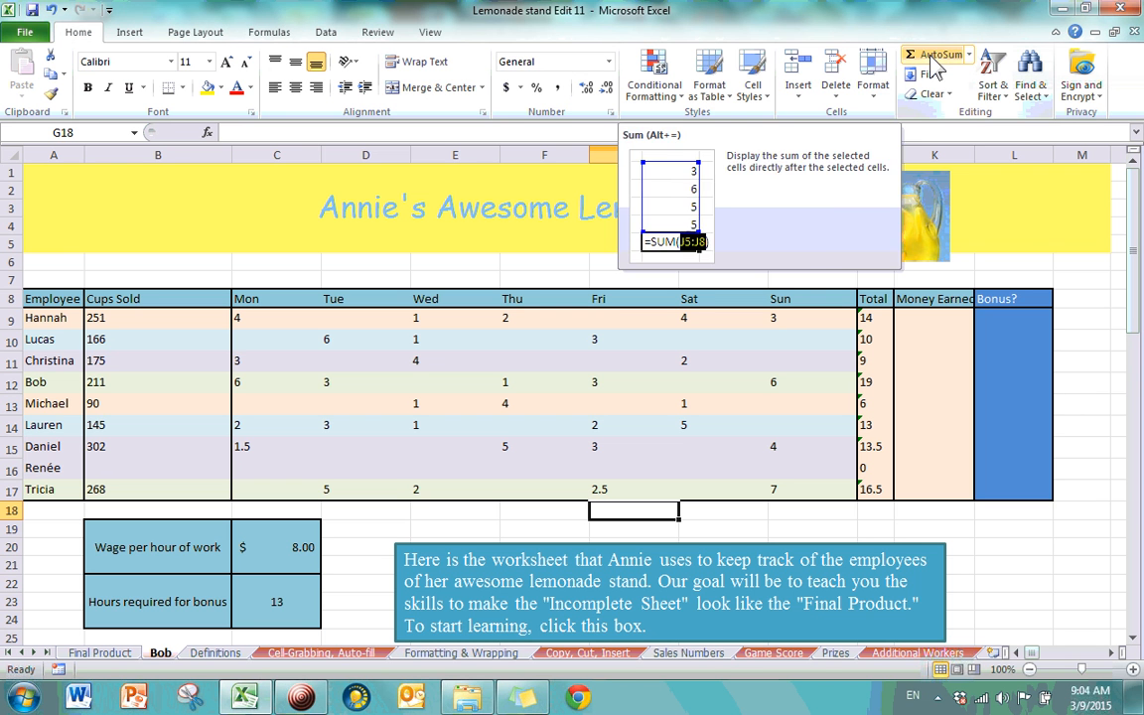
left_click(971, 55)
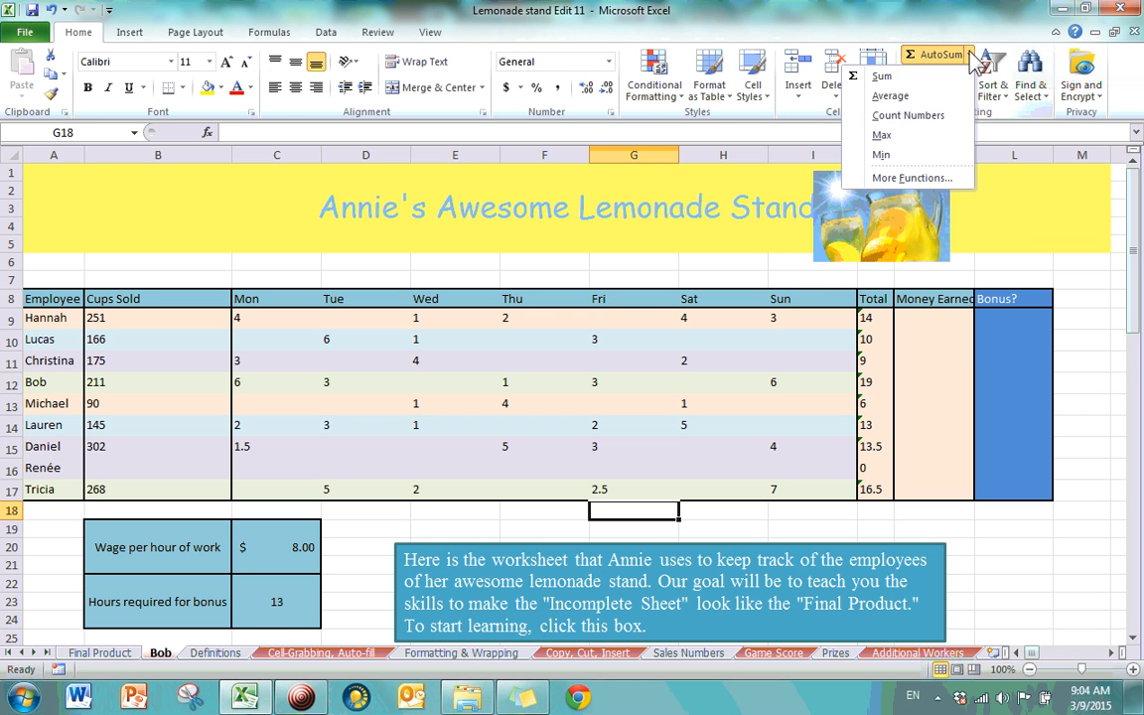
left_click(970, 56)
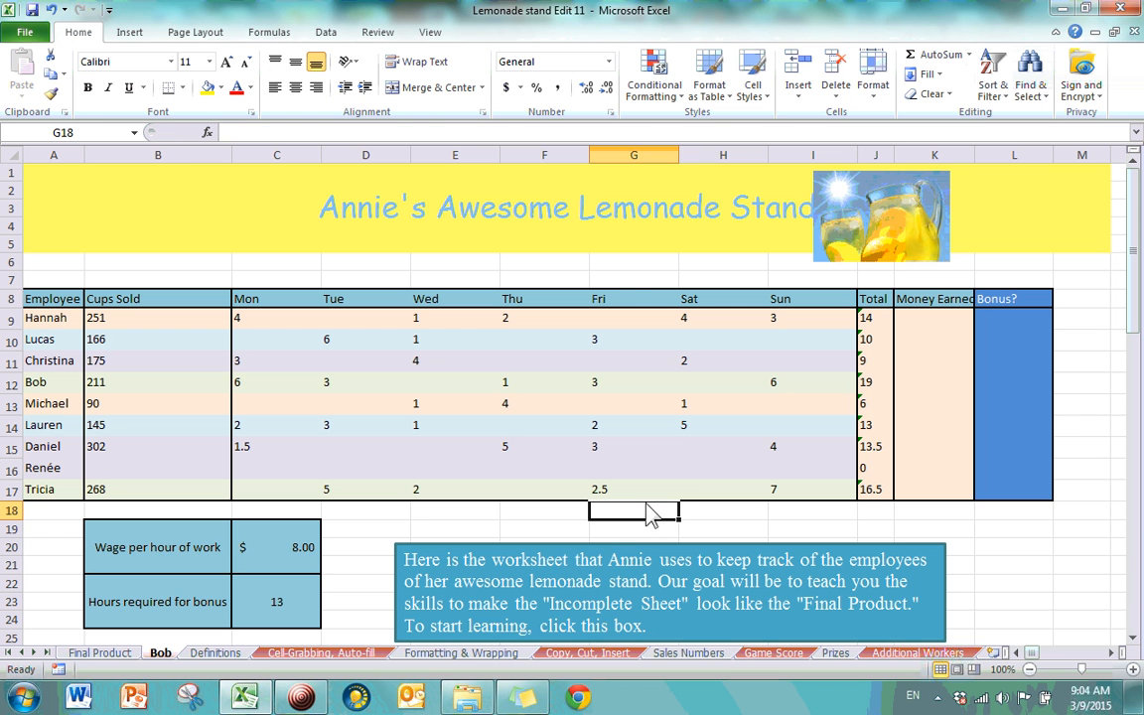
left_click(944, 58)
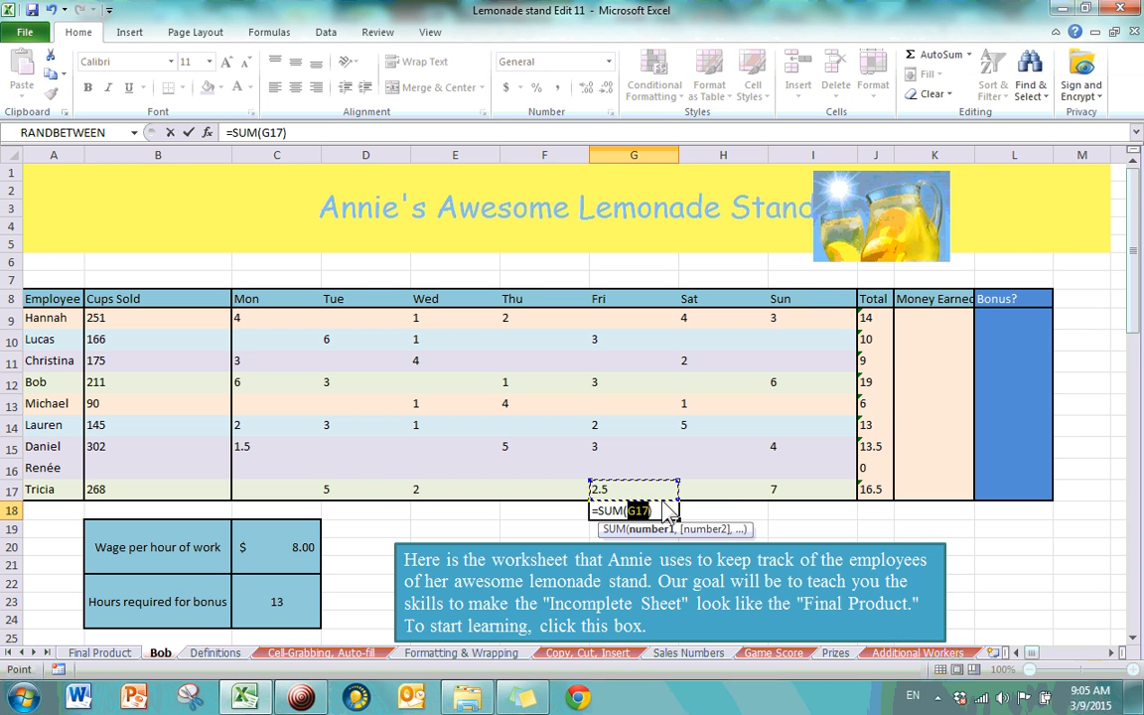
key("Return")
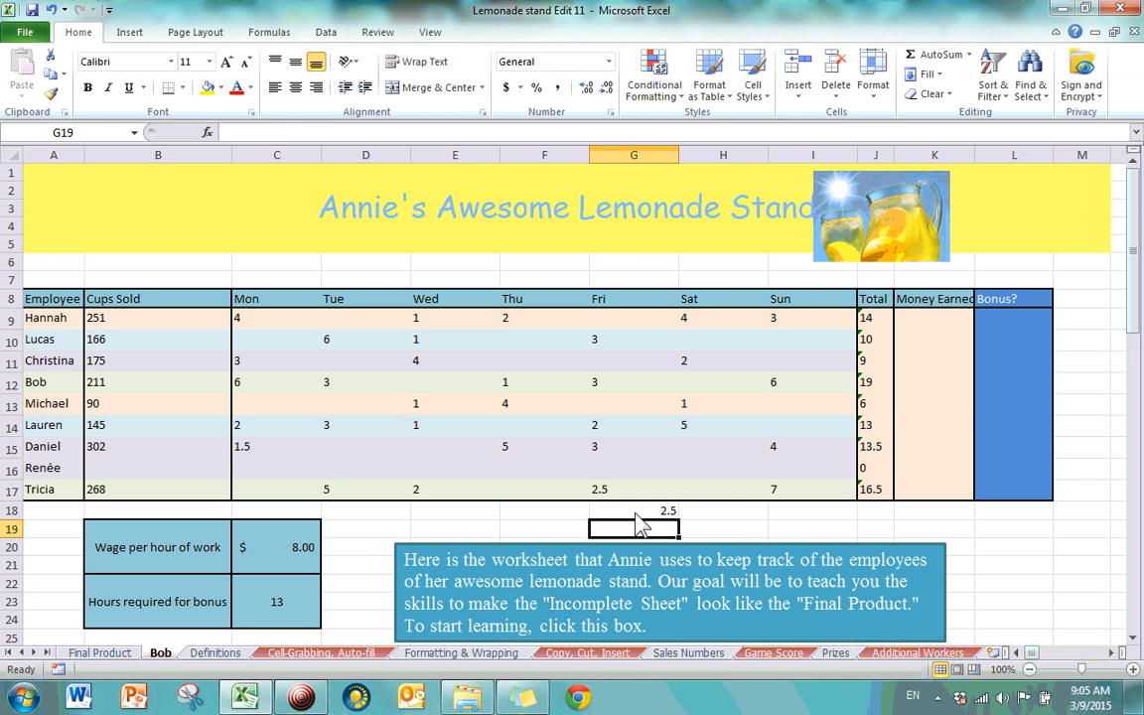
- Clear the sum formula from cell G18
left_click(641, 513)
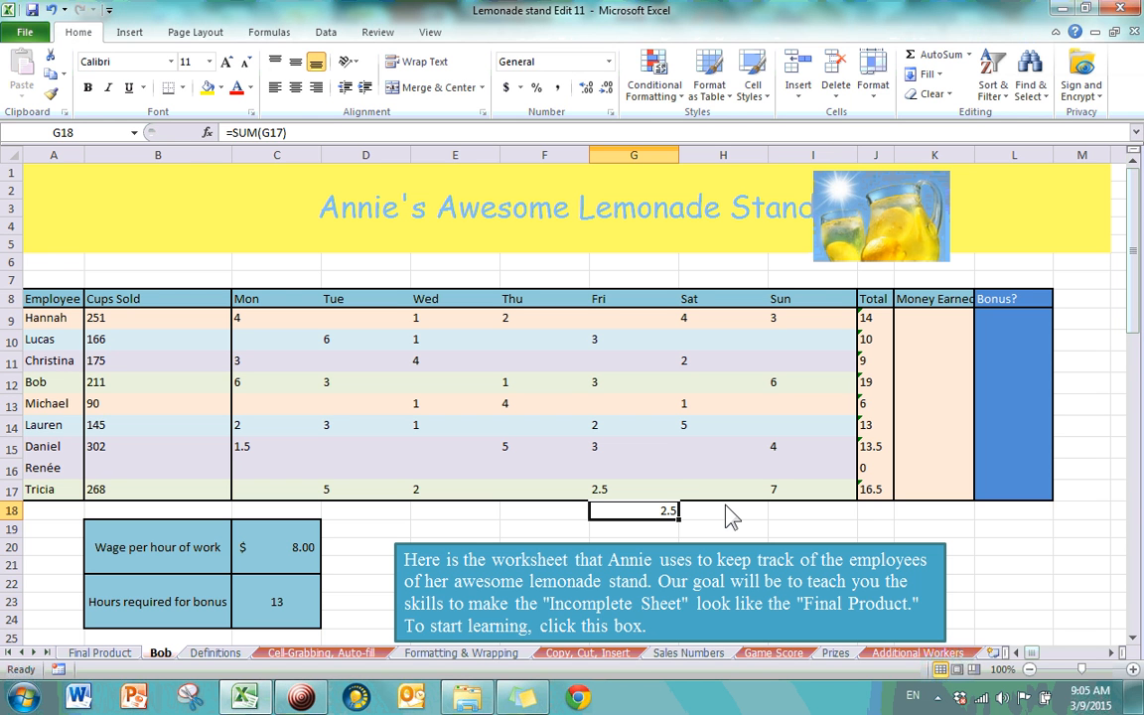
key("BackSpace")
key("Return")
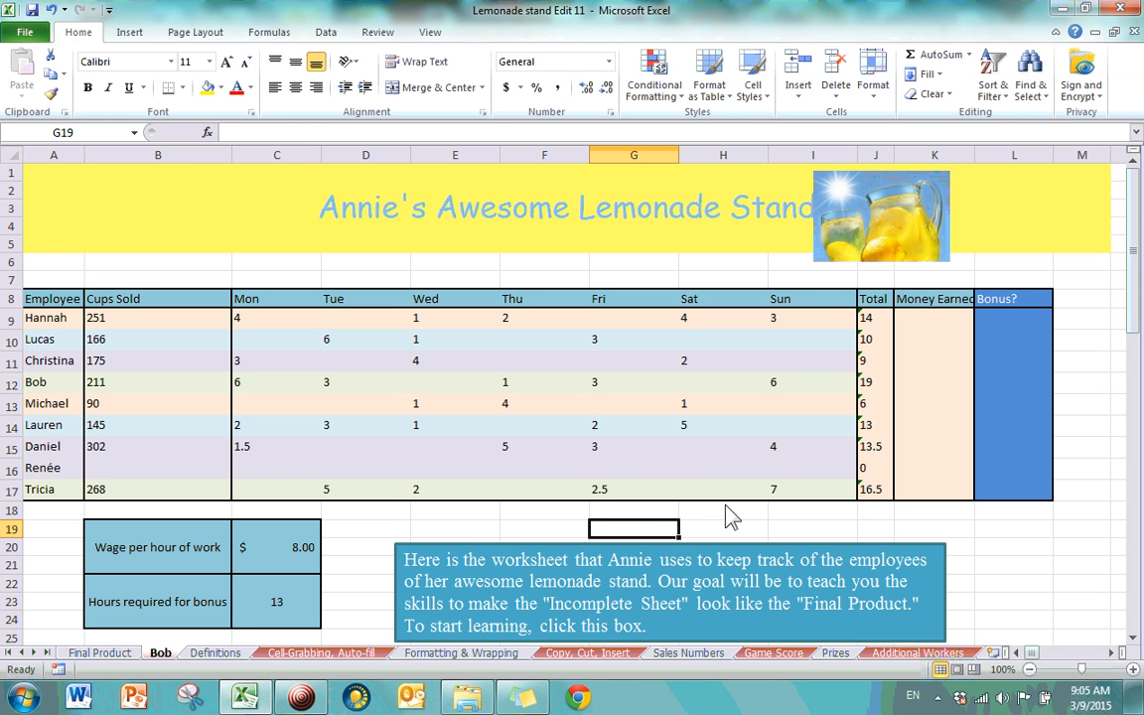
- Insert an AutoSum in cell G18, try G16 as its reference, and complete it as =SUM(G17)
left_click(648, 510)
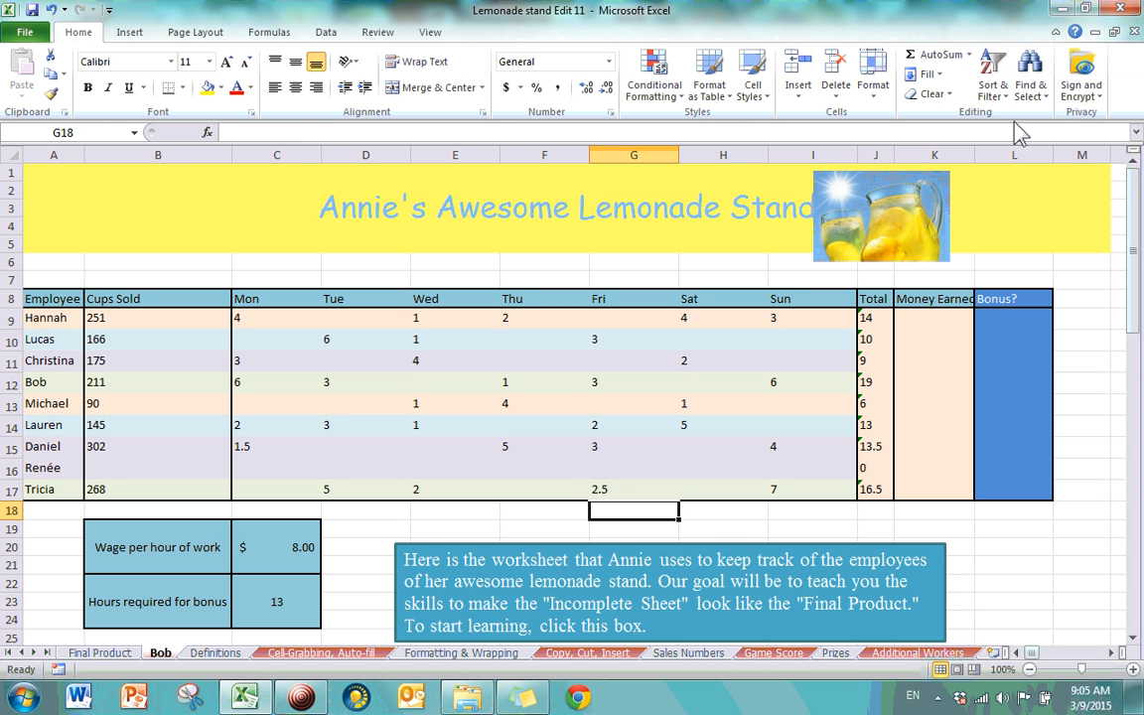
left_click(922, 56)
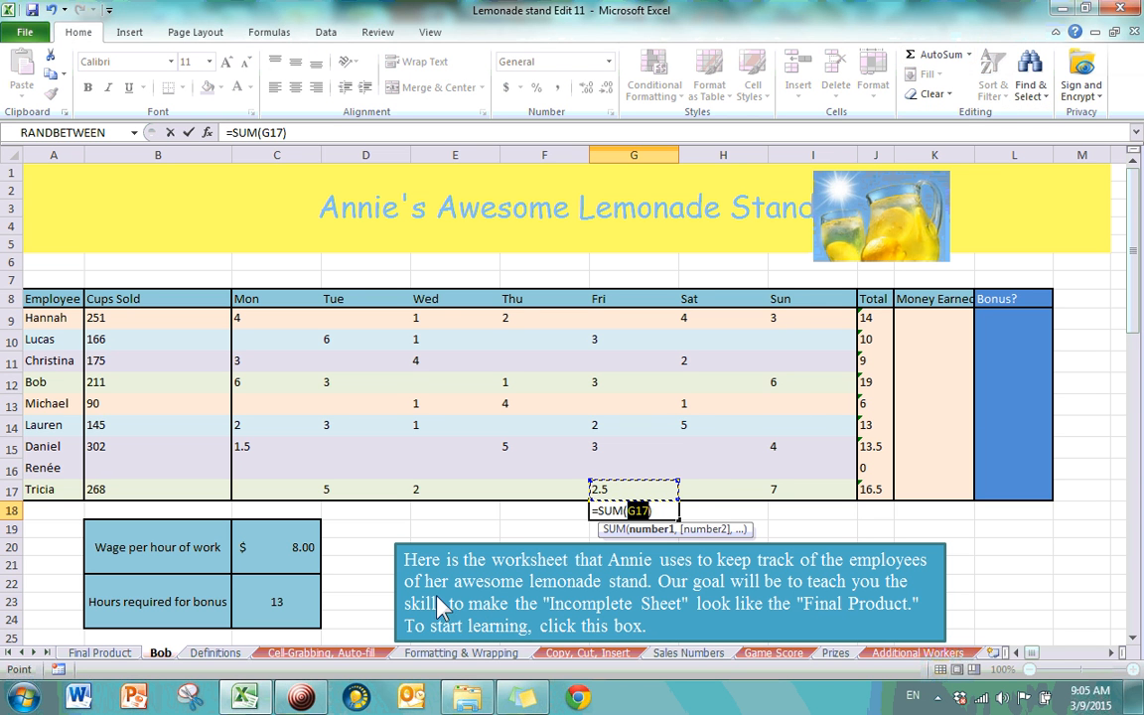
left_click(618, 472)
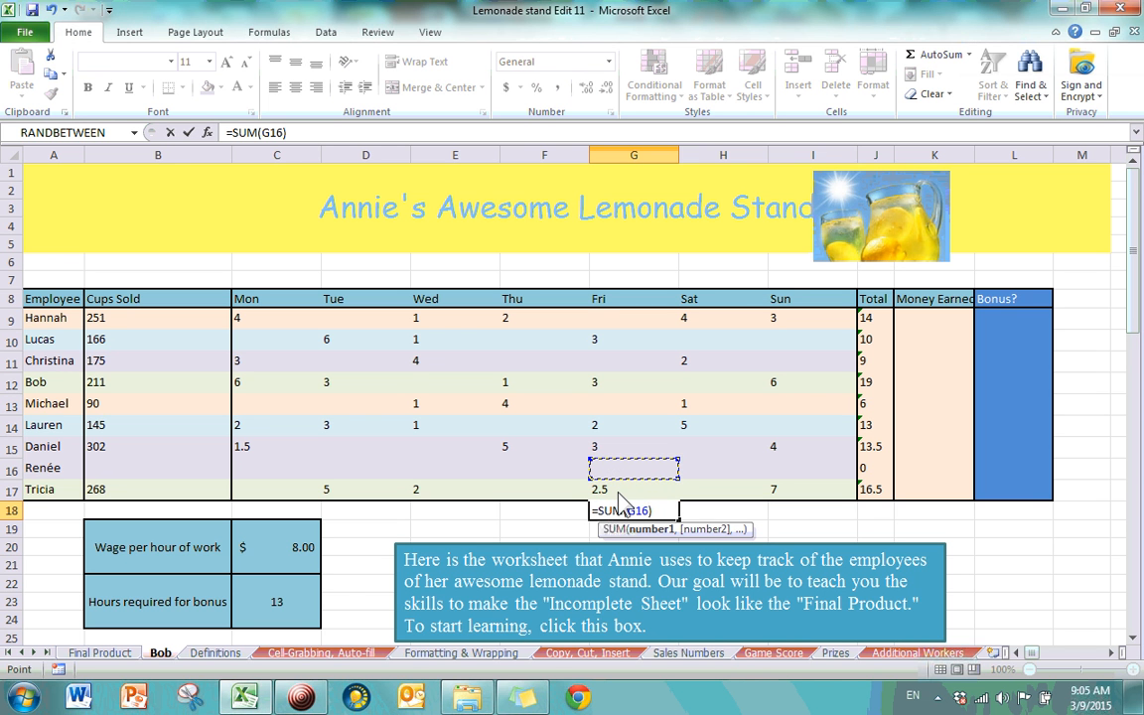
left_click(618, 493)
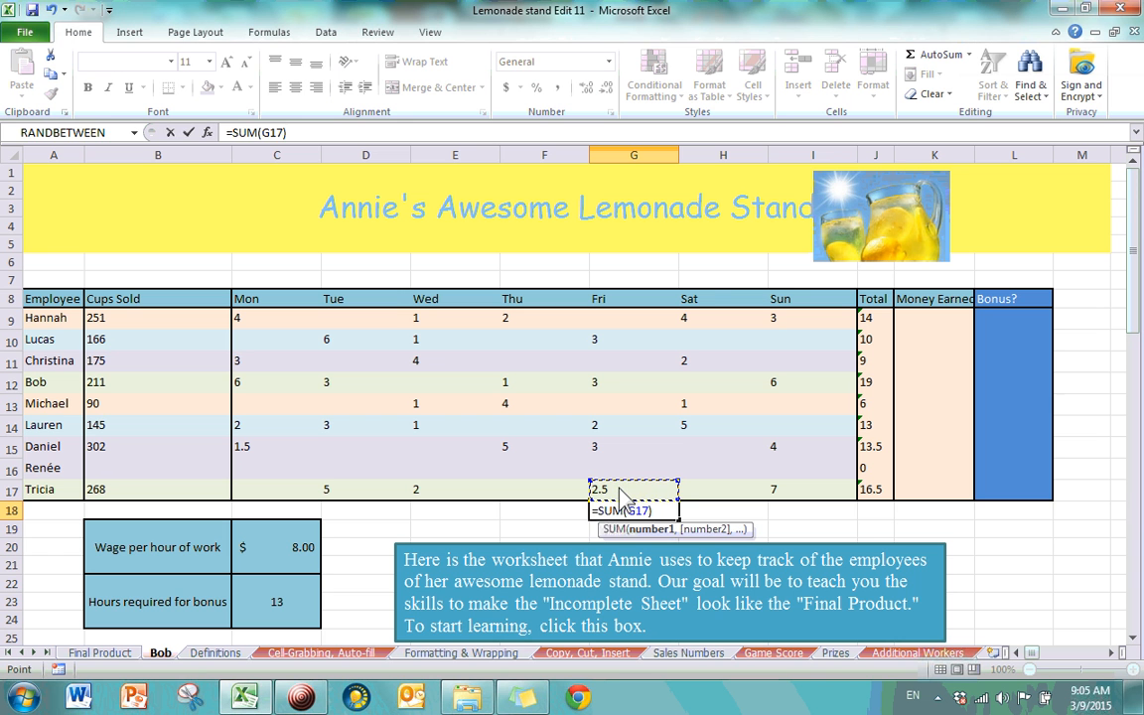
key("Return")
left_click(618, 493)
left_click(657, 515)
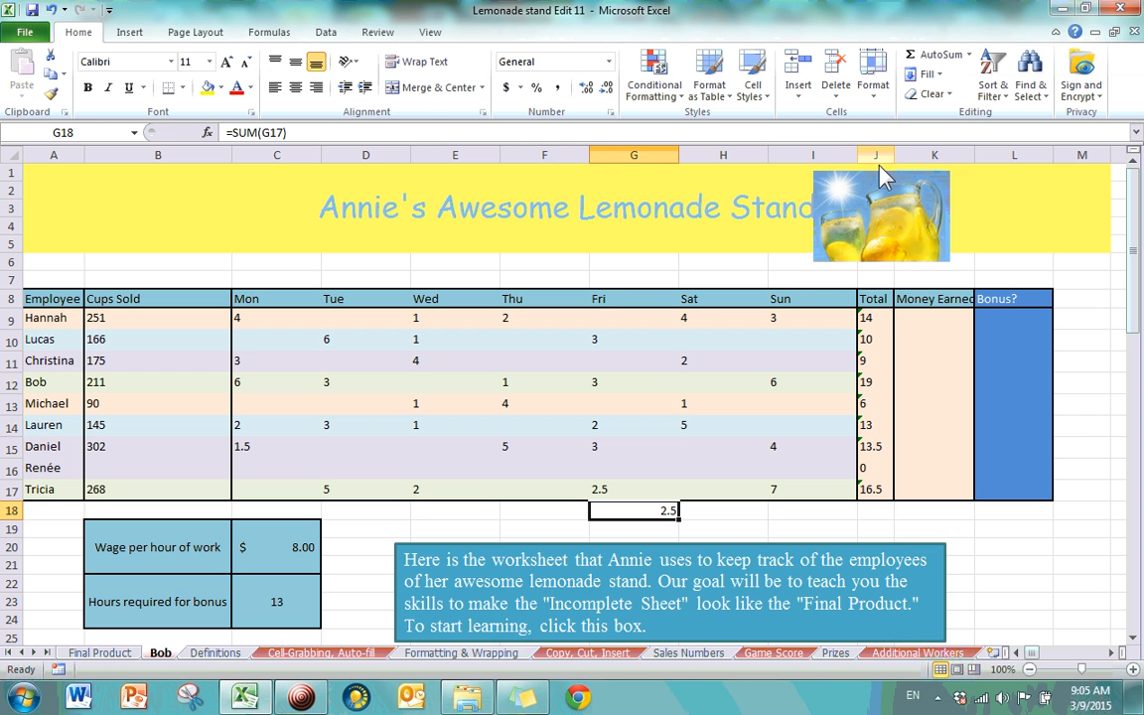
- Insert an AutoSum of J9:J17 in cell J18 below the Total column
left_click(870, 513)
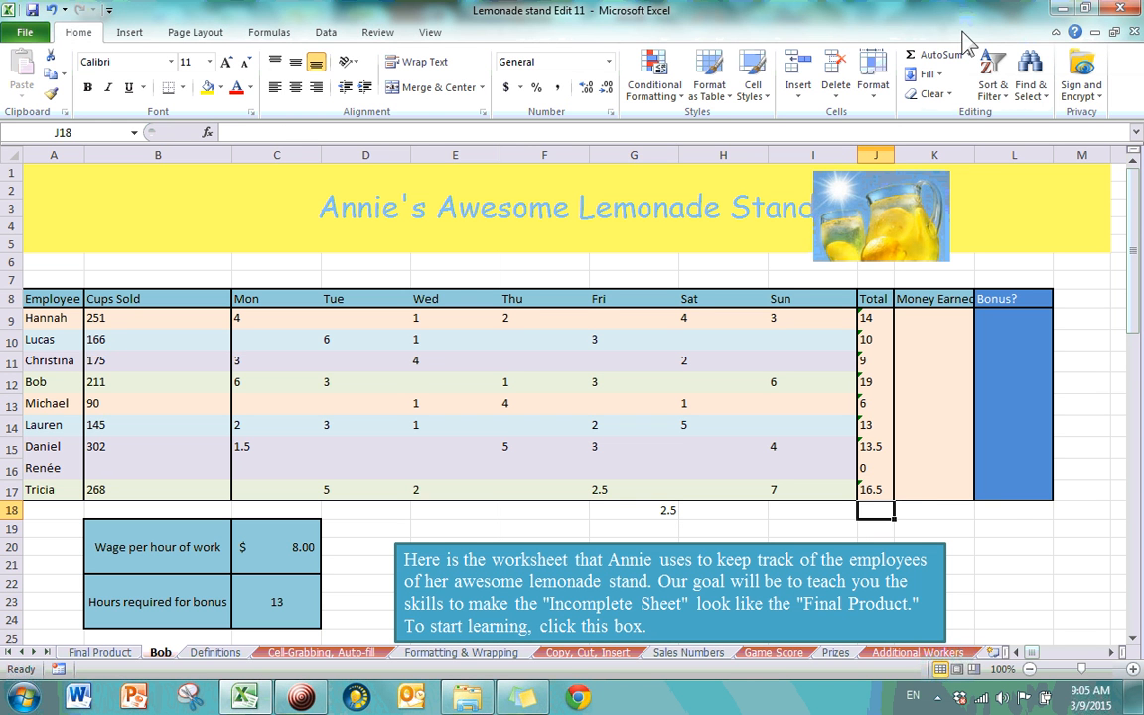
left_click(941, 56)
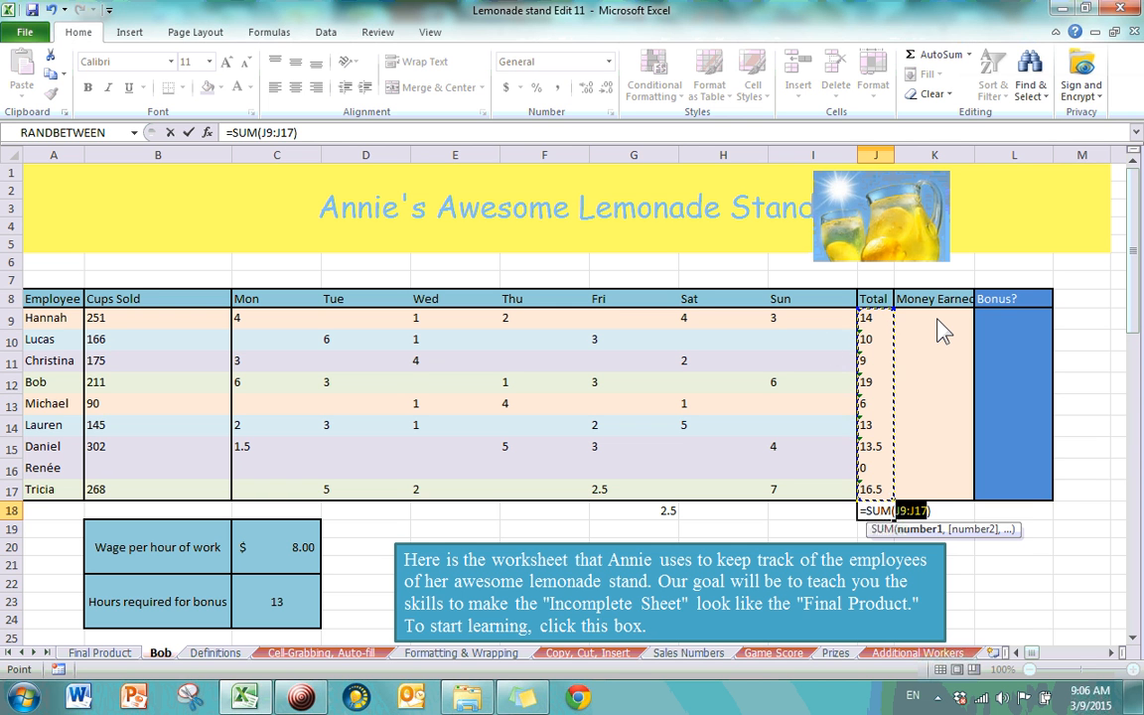
key("Return")
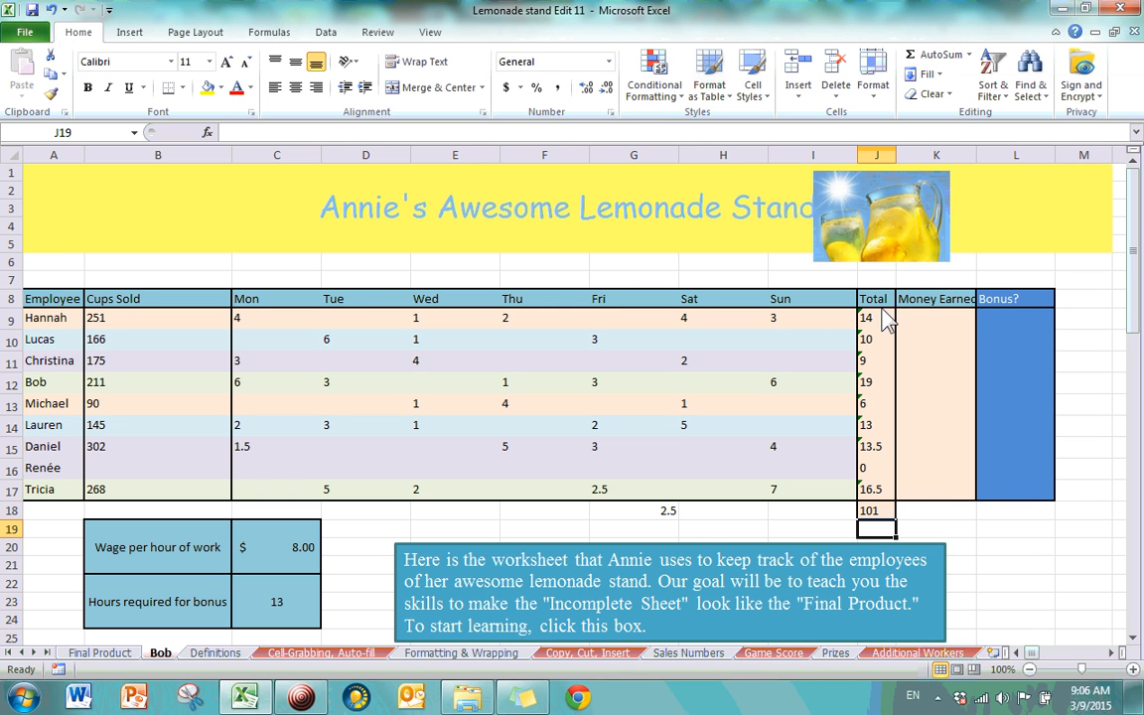
- Check the SUM formula behind the grand total in J18
left_click(885, 505)
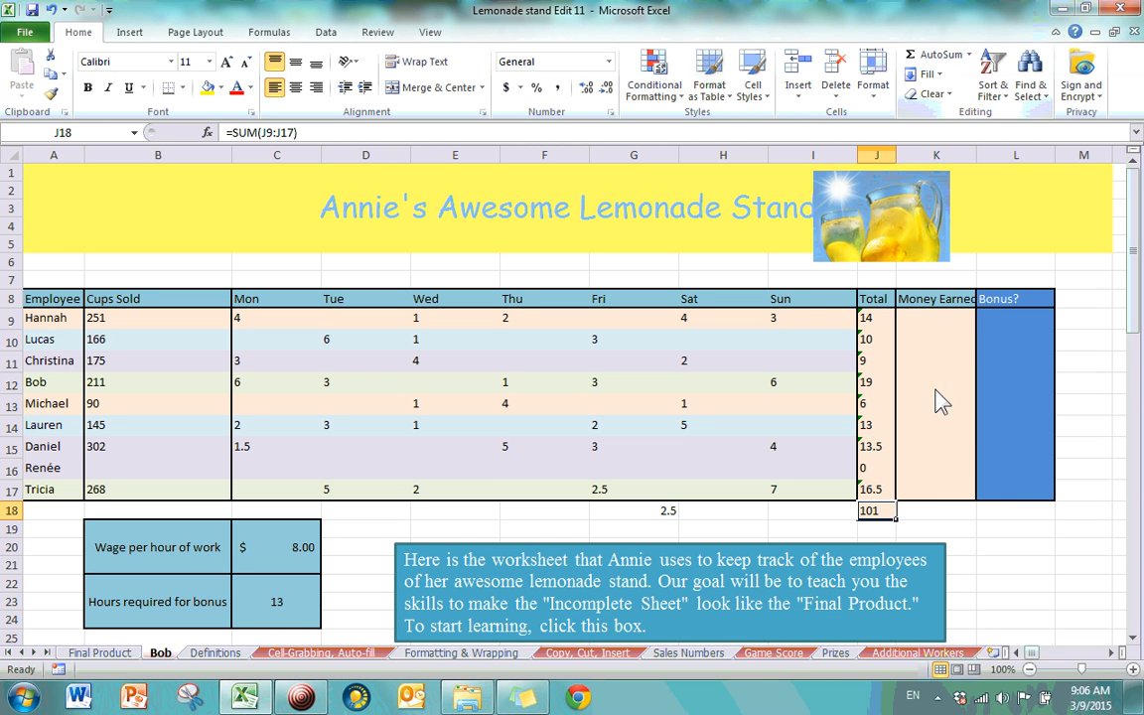
double_click(878, 512)
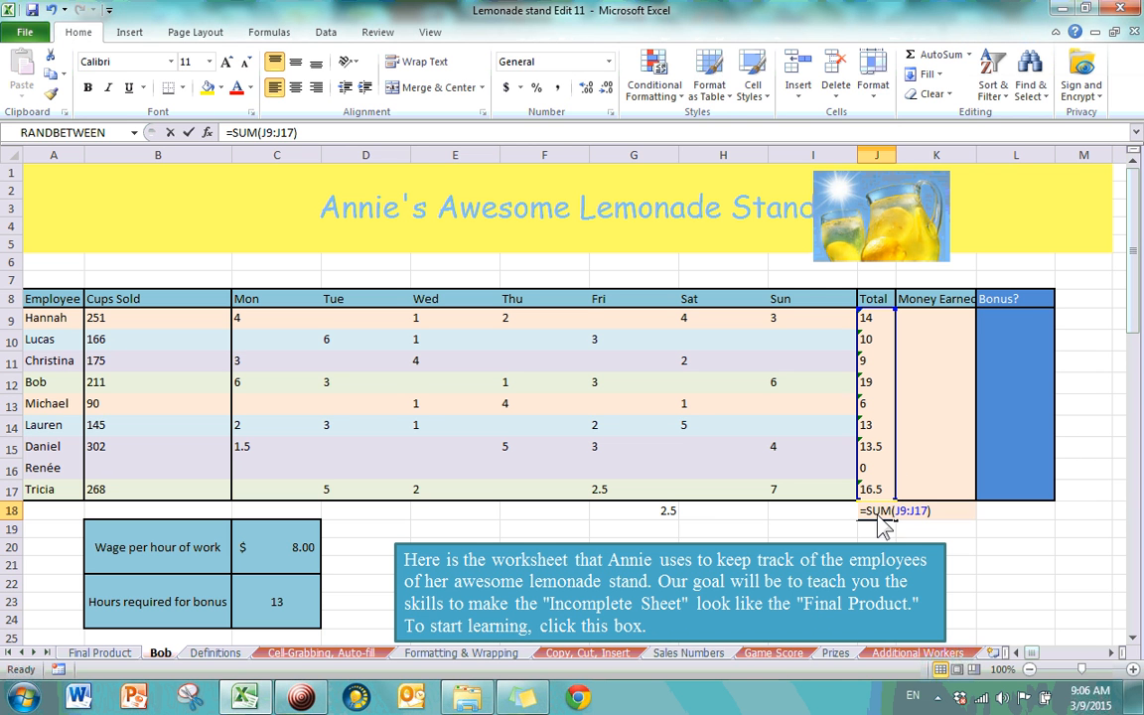
left_click(713, 512)
- Replace the formula in G18 with an AutoSum of the Friday hours in G9:G17
left_click(661, 513)
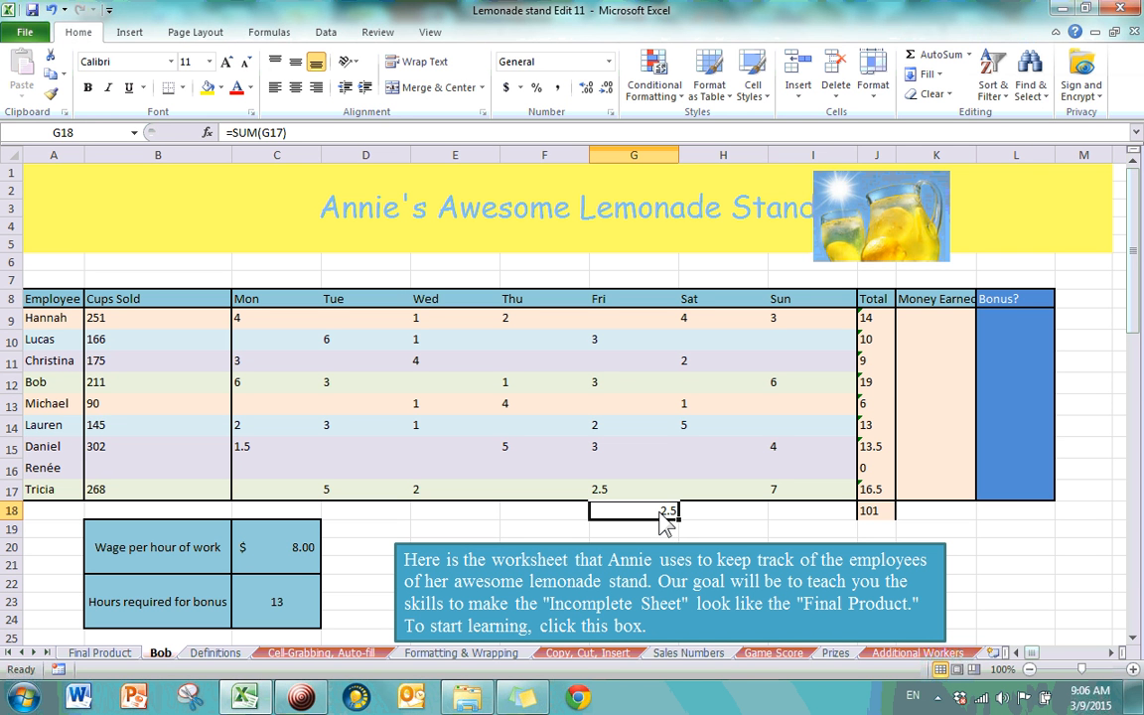
key("Delete")
key("Return")
key("Up")
left_click(934, 55)
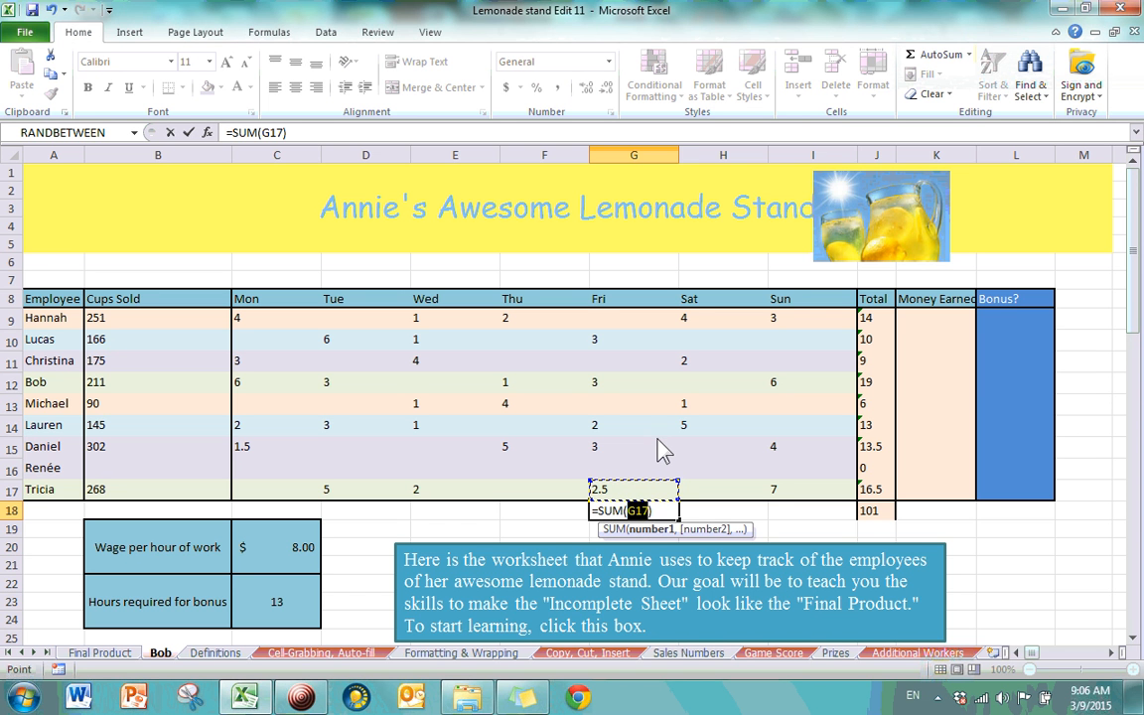
left_click_drag(651, 484, 663, 335)
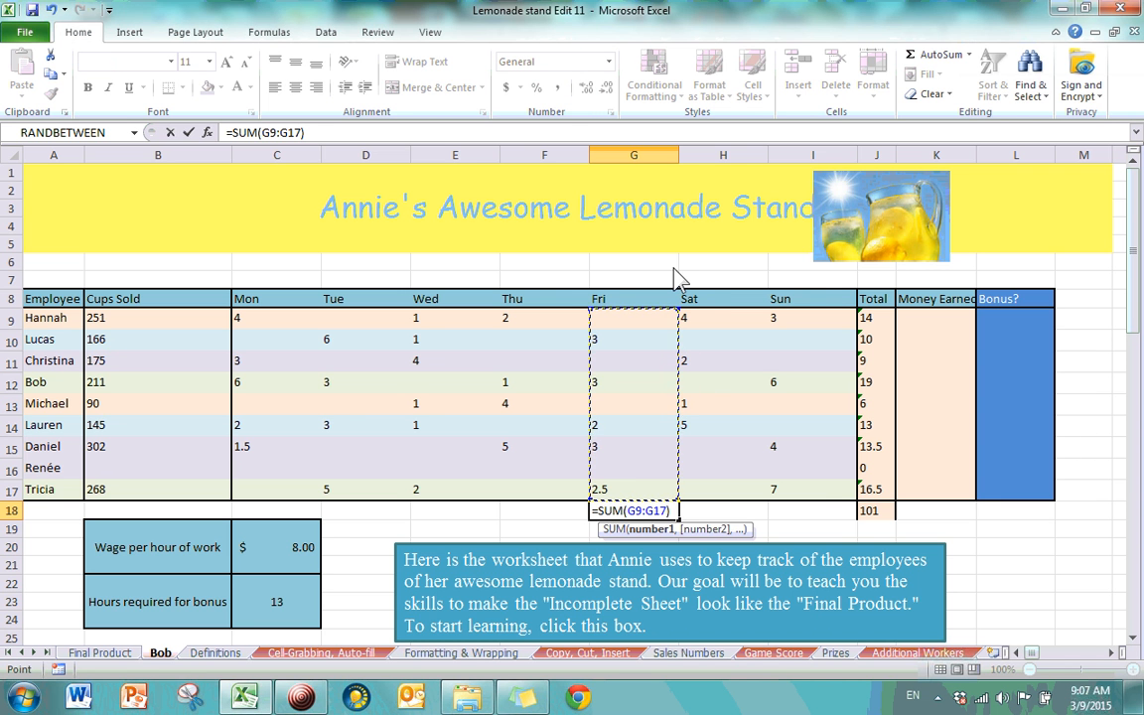
key("Return")
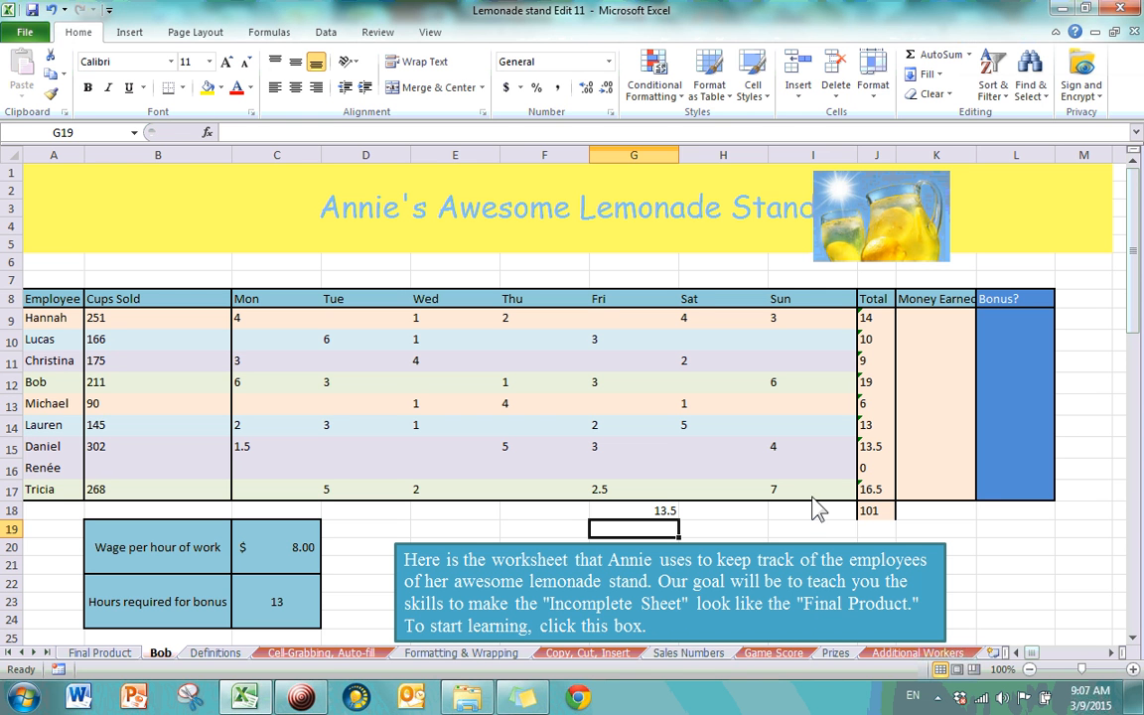
- Sum the Saturday hours in H18 with AutoSum over H9:H17
left_click(732, 513)
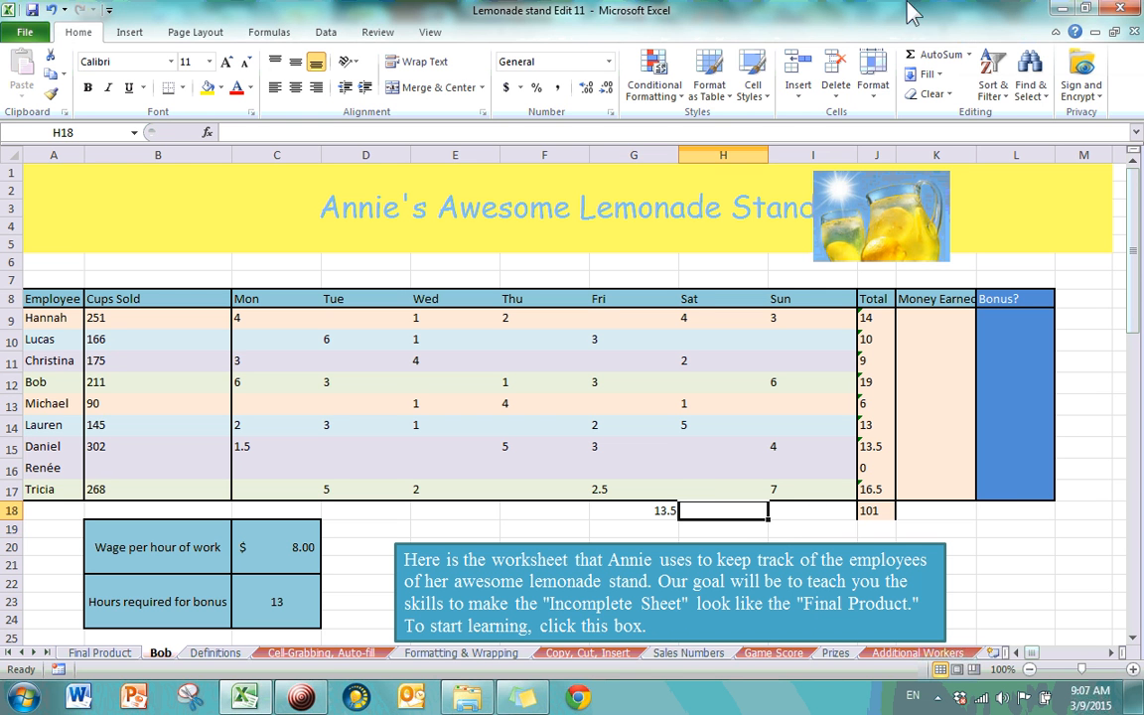
left_click(938, 55)
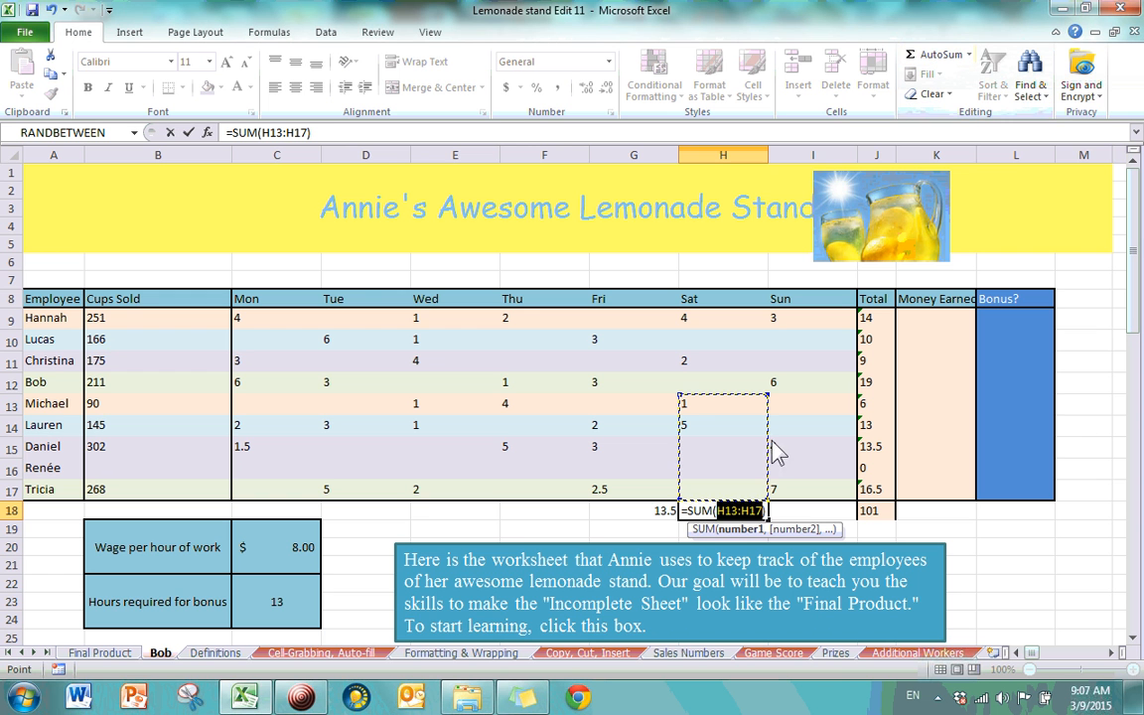
left_click_drag(730, 496, 705, 322)
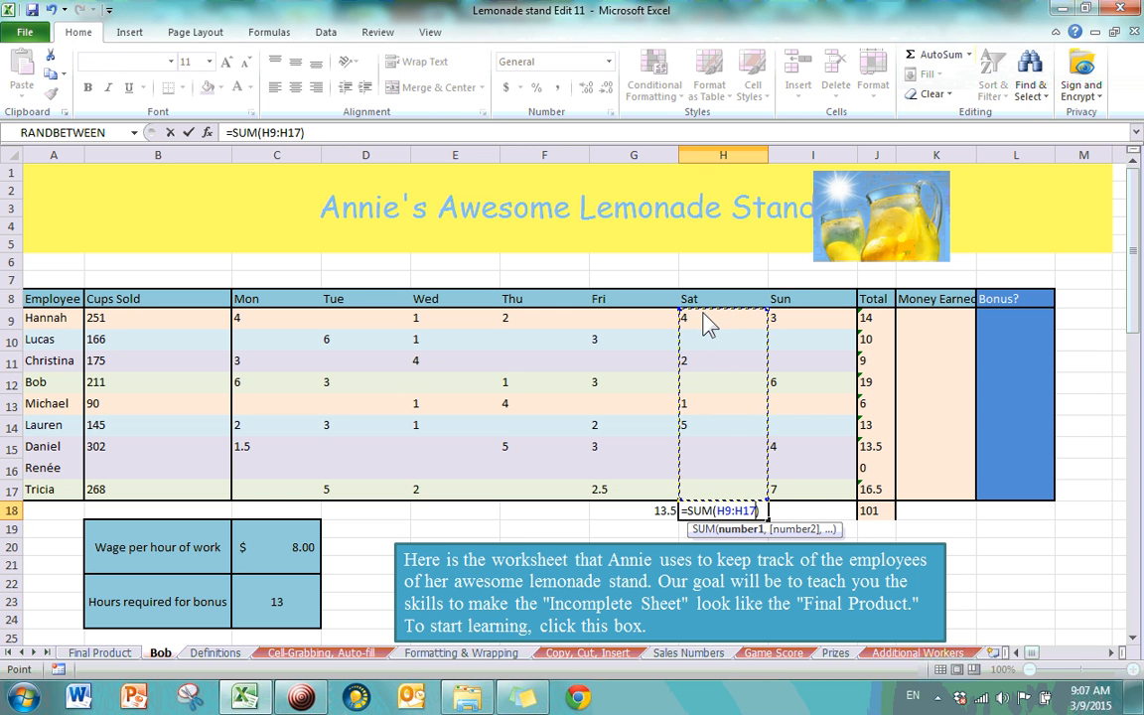
key("Return")
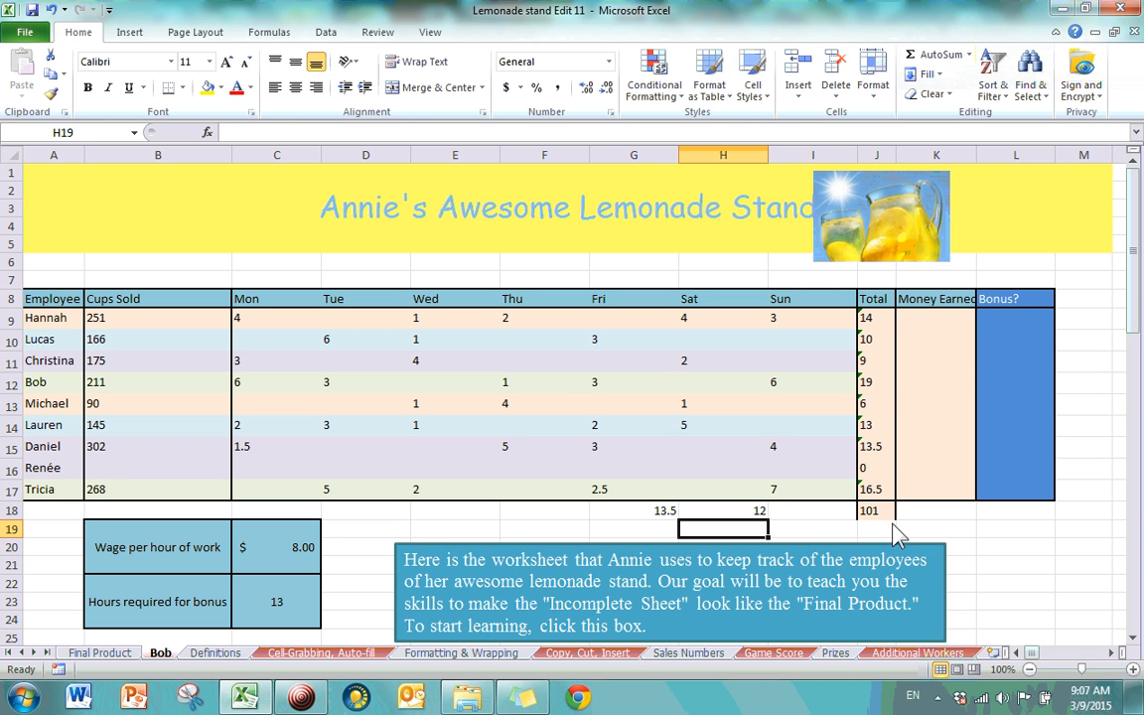
- Replace the grand total in J18 with the average of the employee totals in J9:J17
left_click(876, 515)
key("Delete")
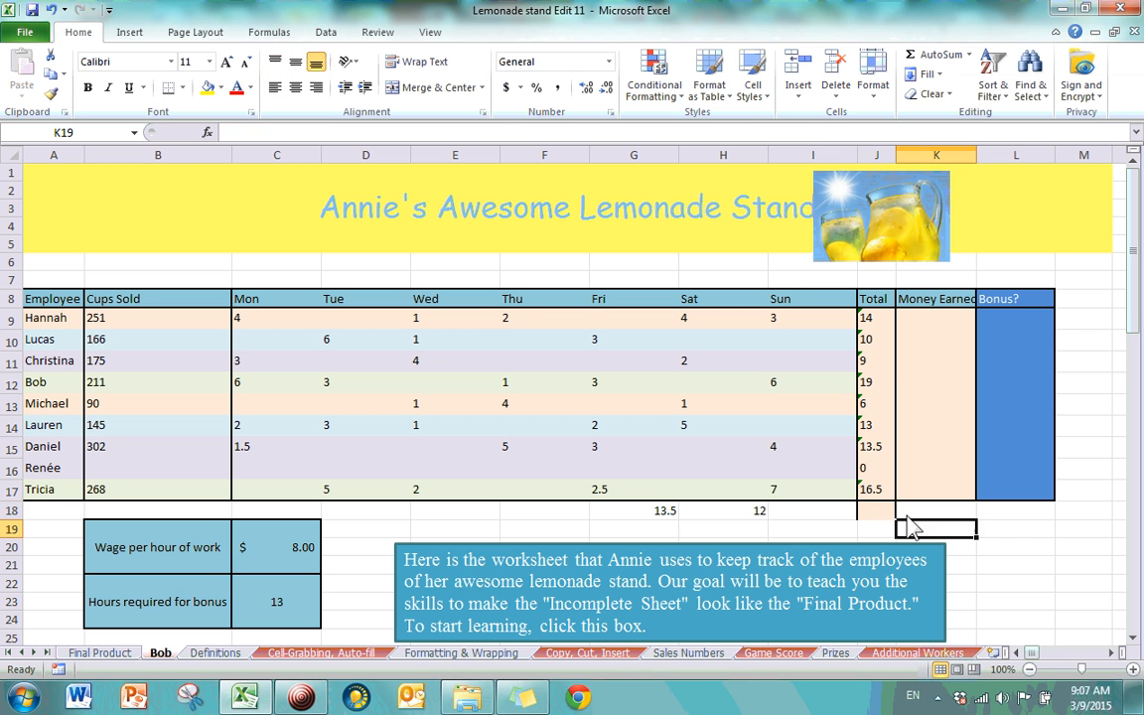
left_click(969, 56)
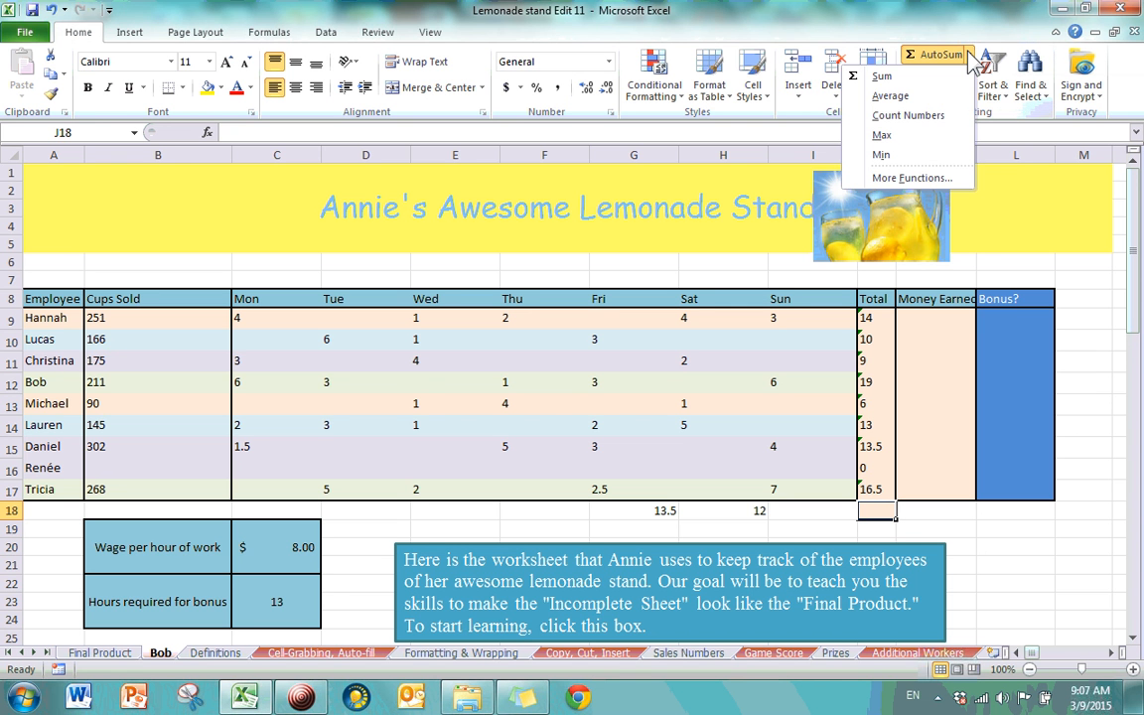
left_click(935, 97)
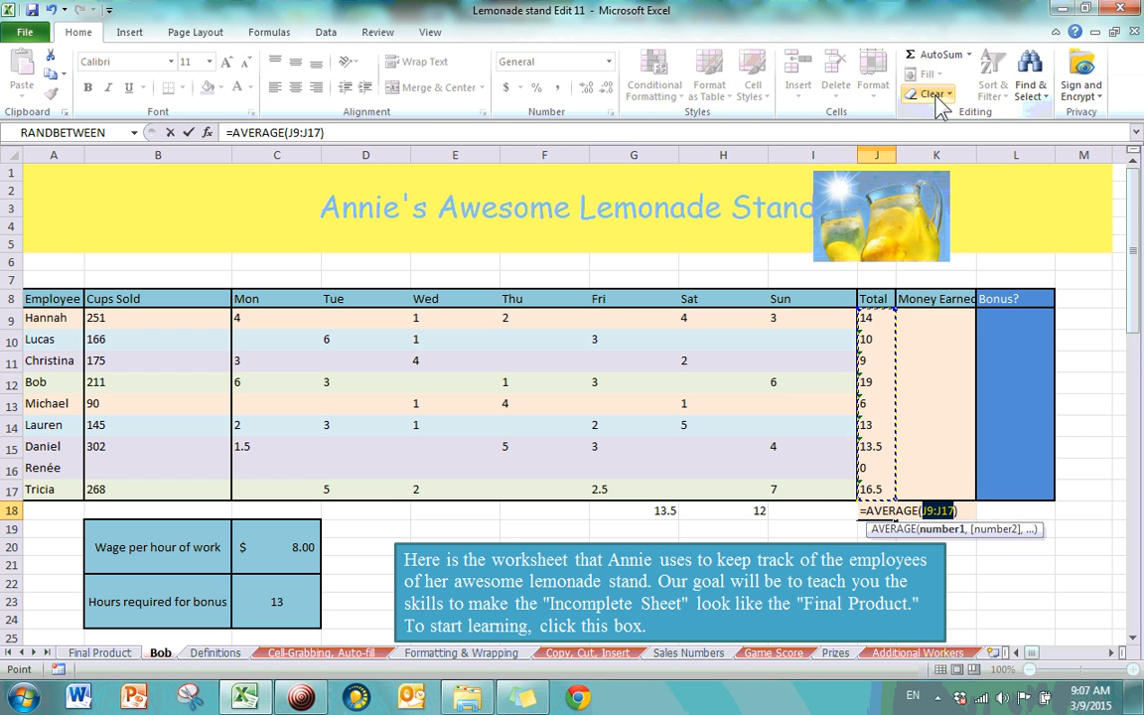
key("Return")
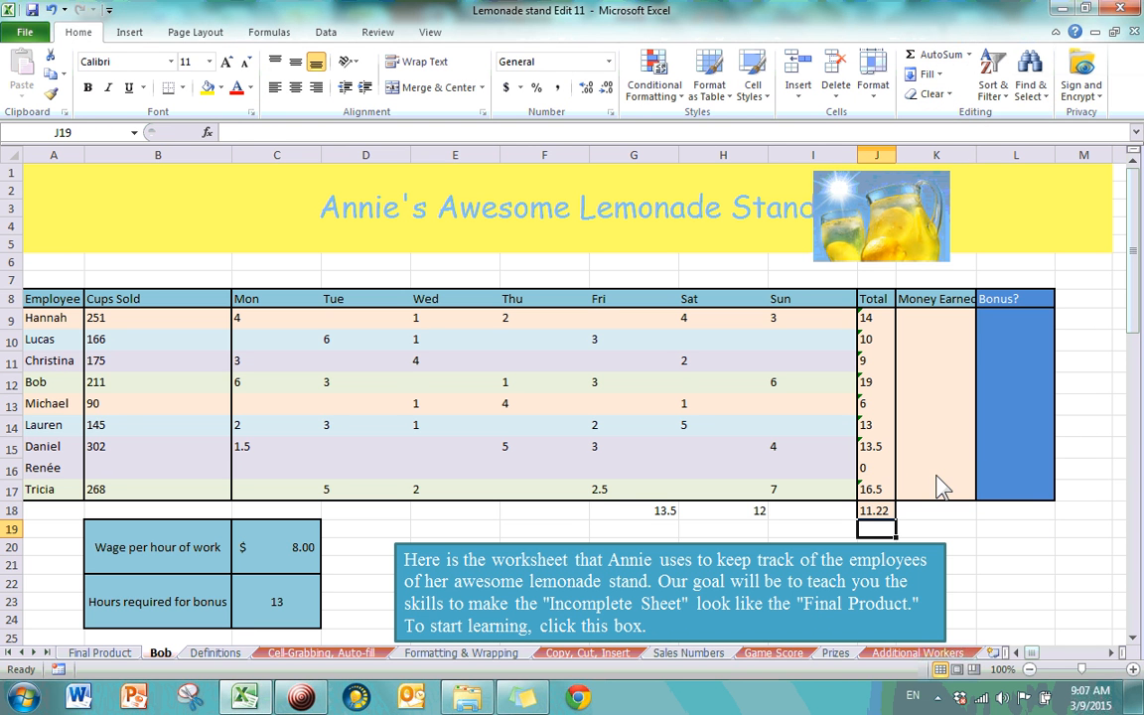
- Clear the formula from J18 and have the Bob worksheet showing
left_click(884, 509)
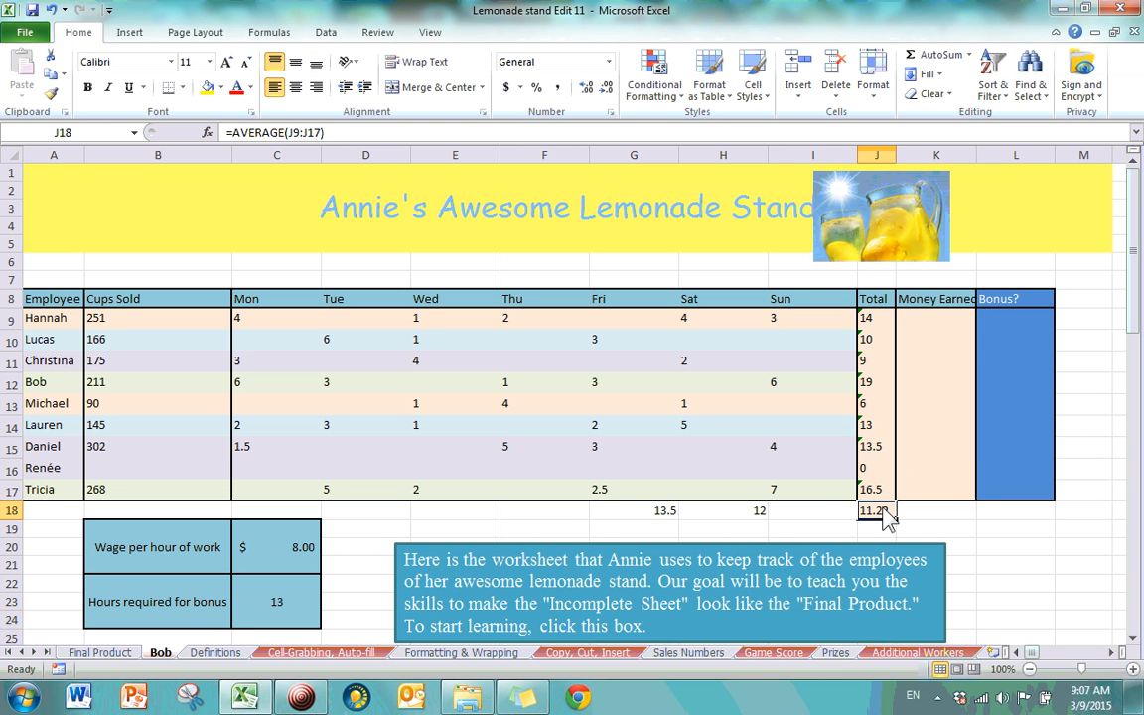
key("BackSpace")
key("ctrl+Page_Down")
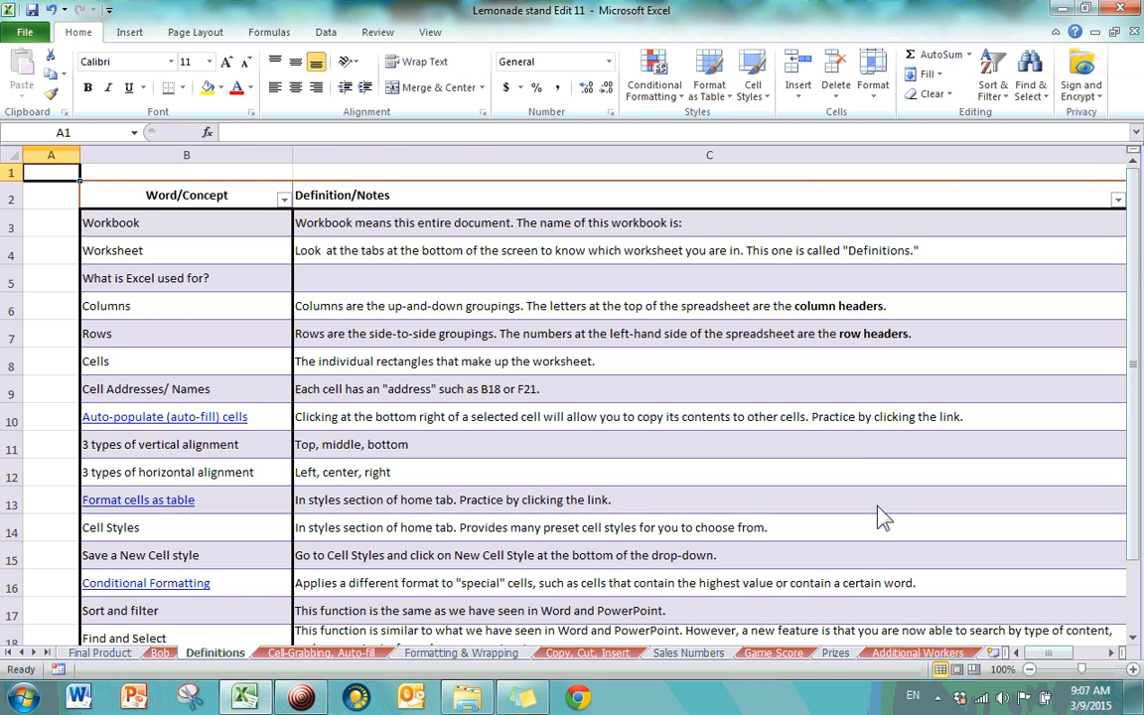
left_click(160, 653)
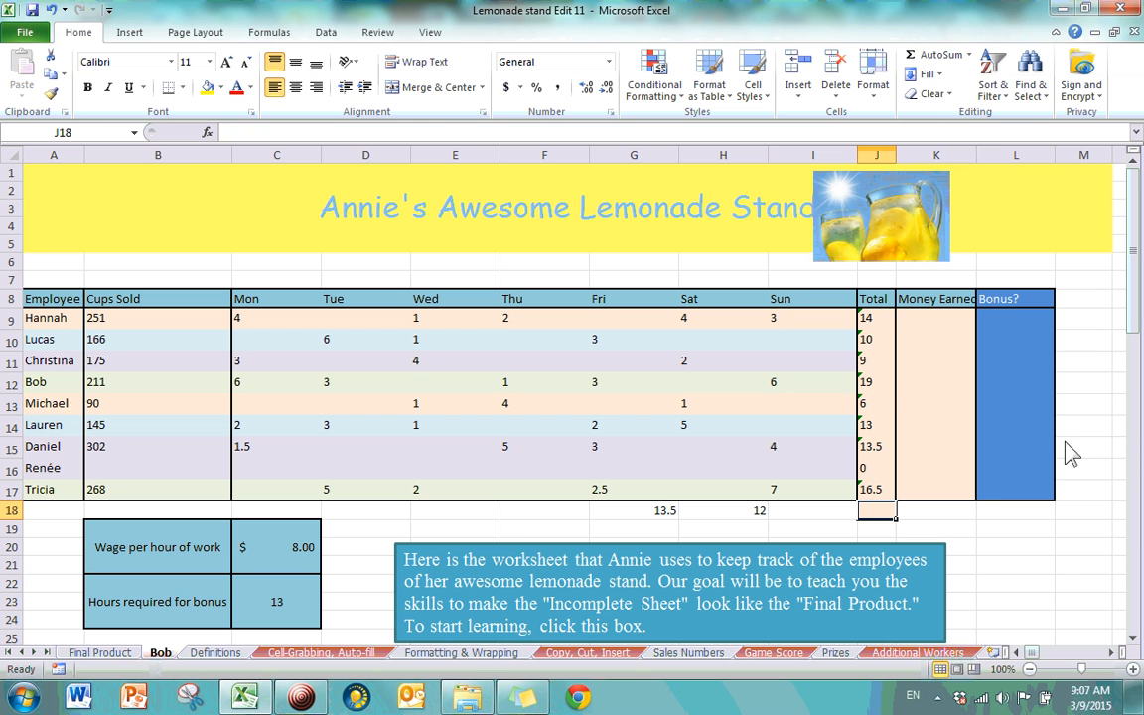
- Count the Sunday entries in I18 with the Count Numbers function over I9:I17
left_click(969, 55)
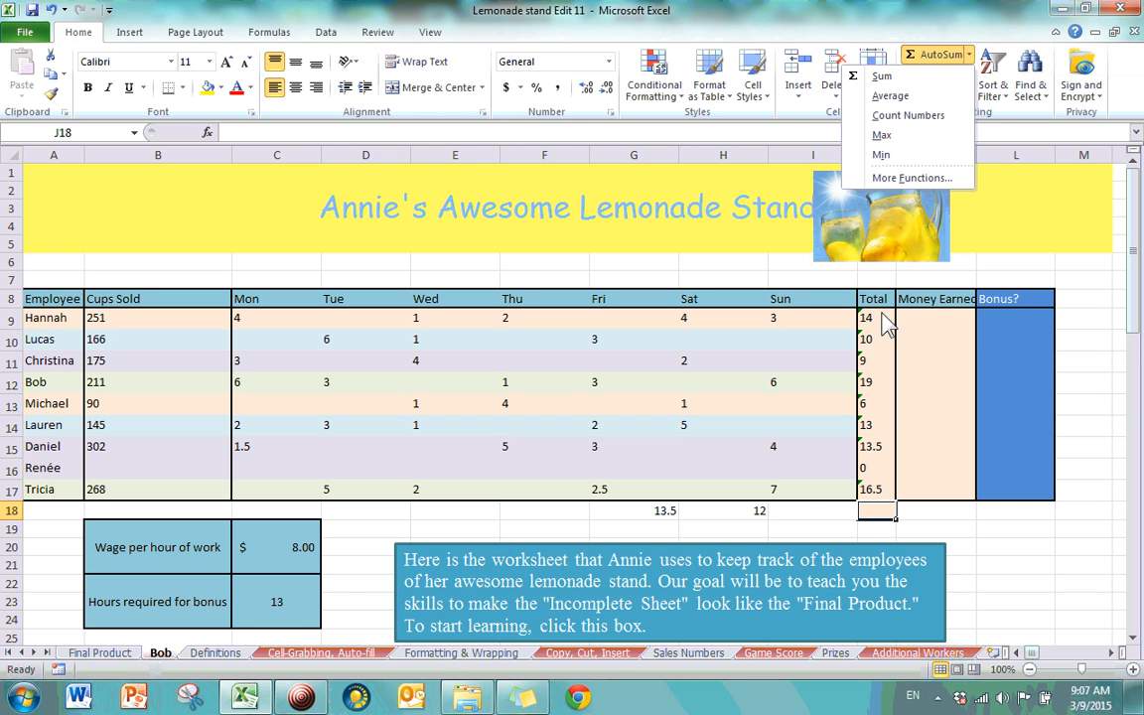
left_click(821, 516)
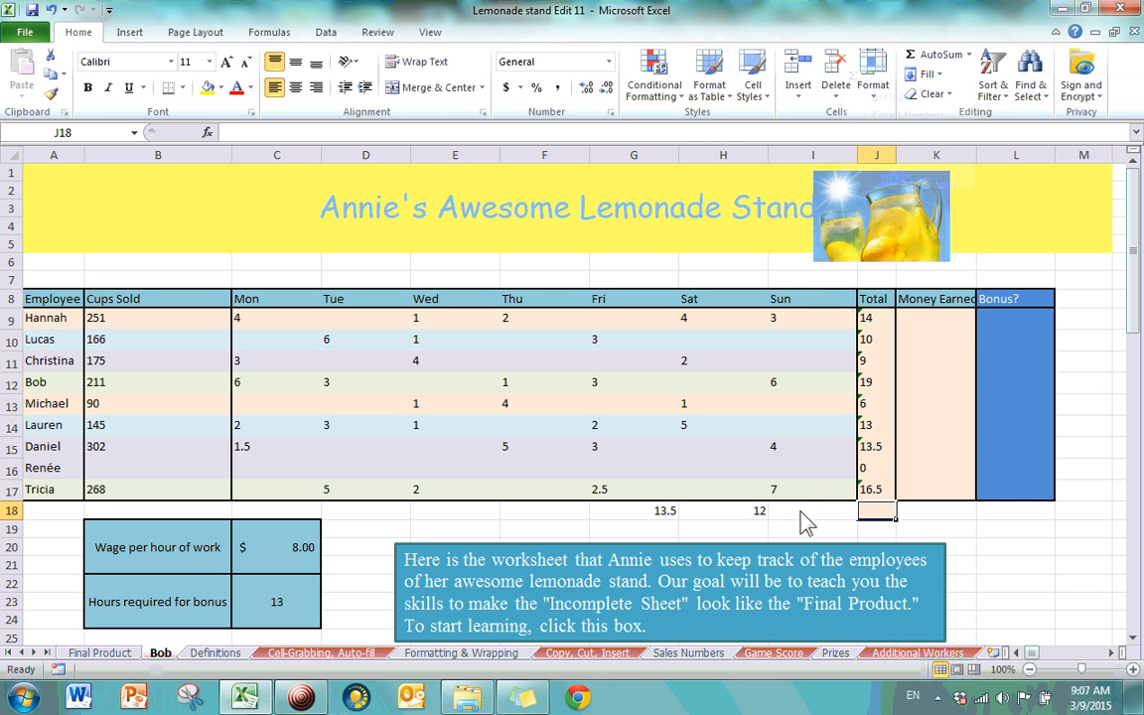
left_click(823, 515)
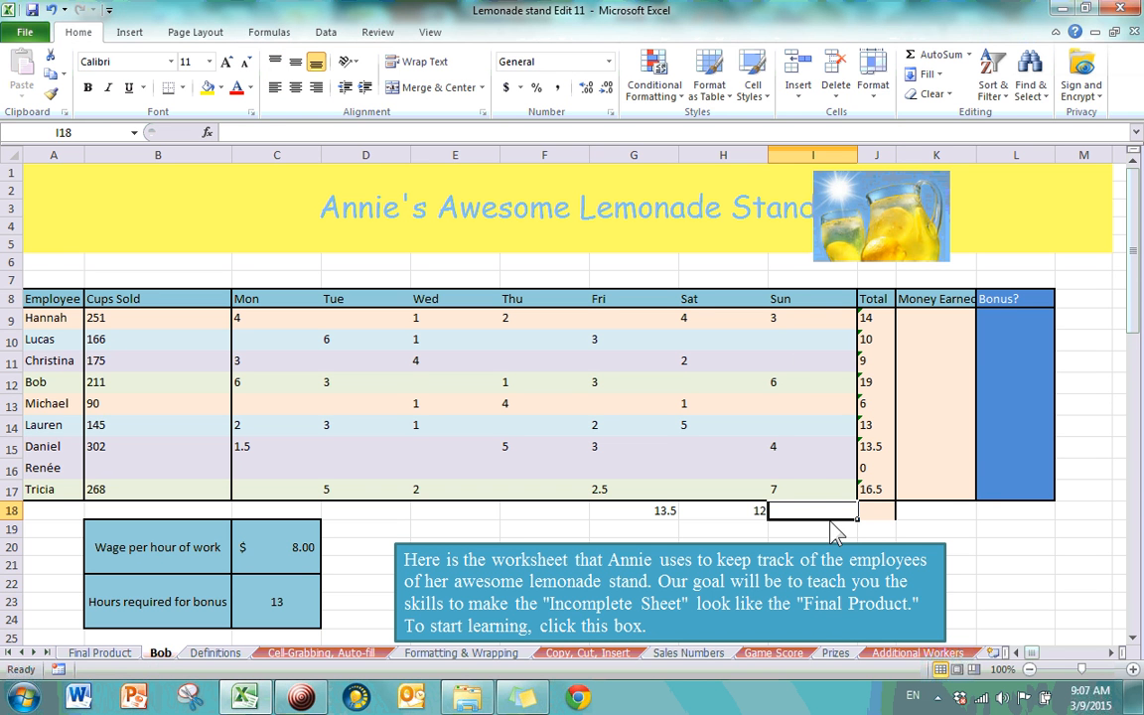
left_click(968, 55)
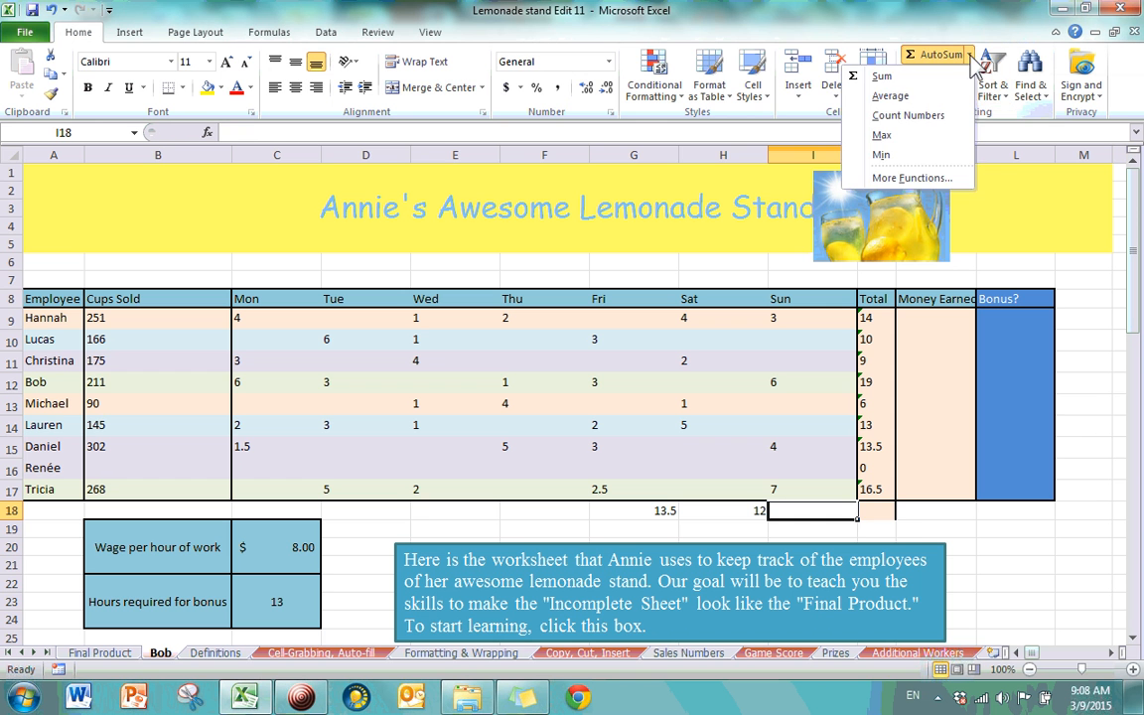
left_click(952, 115)
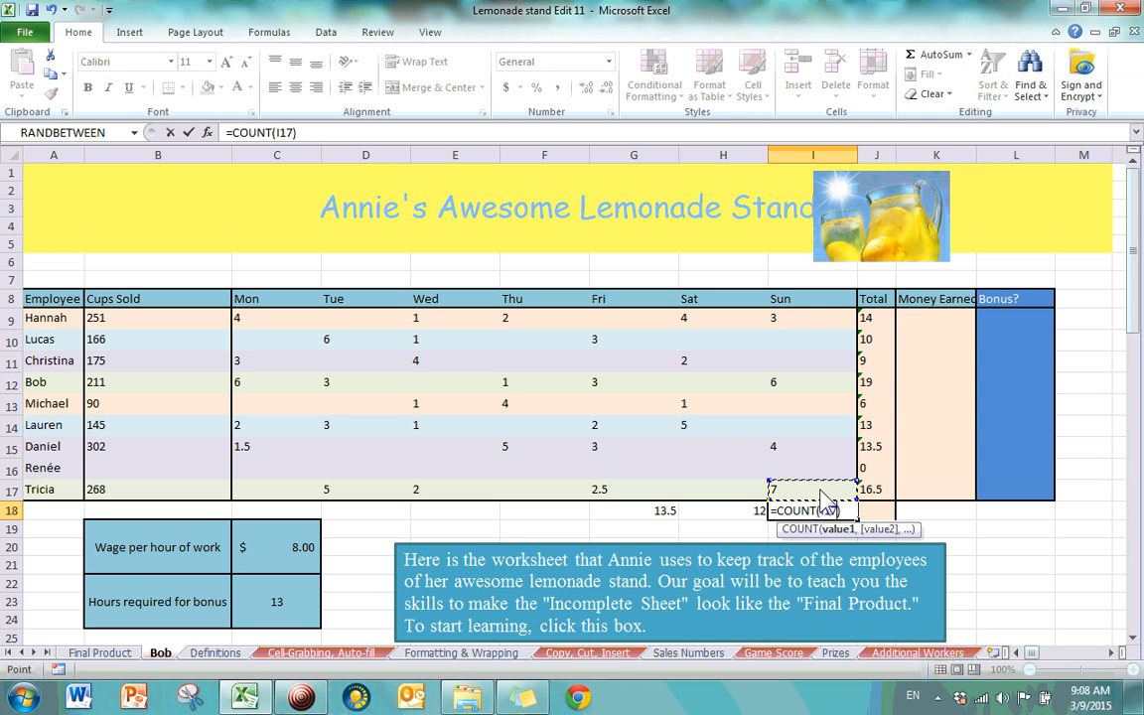
left_click_drag(812, 488, 814, 320)
key("Return")
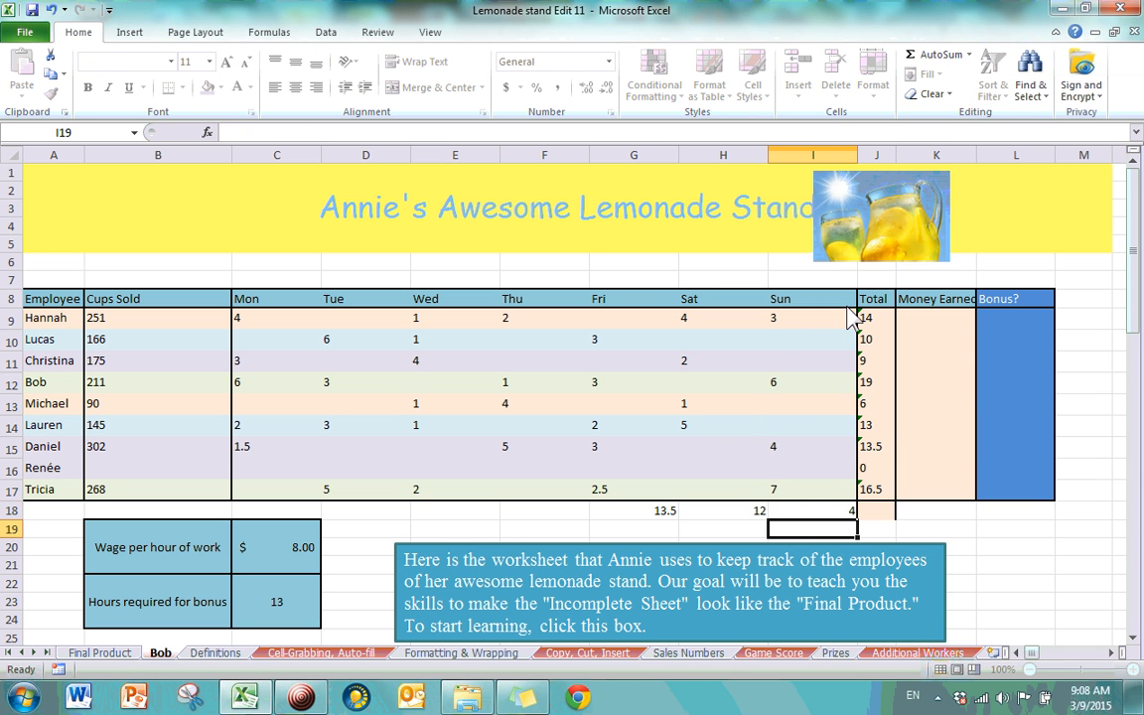
- Compare the count in I18 with the filled Sunday cells in rows 9 to 17
left_click(812, 511)
left_click(813, 487)
left_click(809, 446)
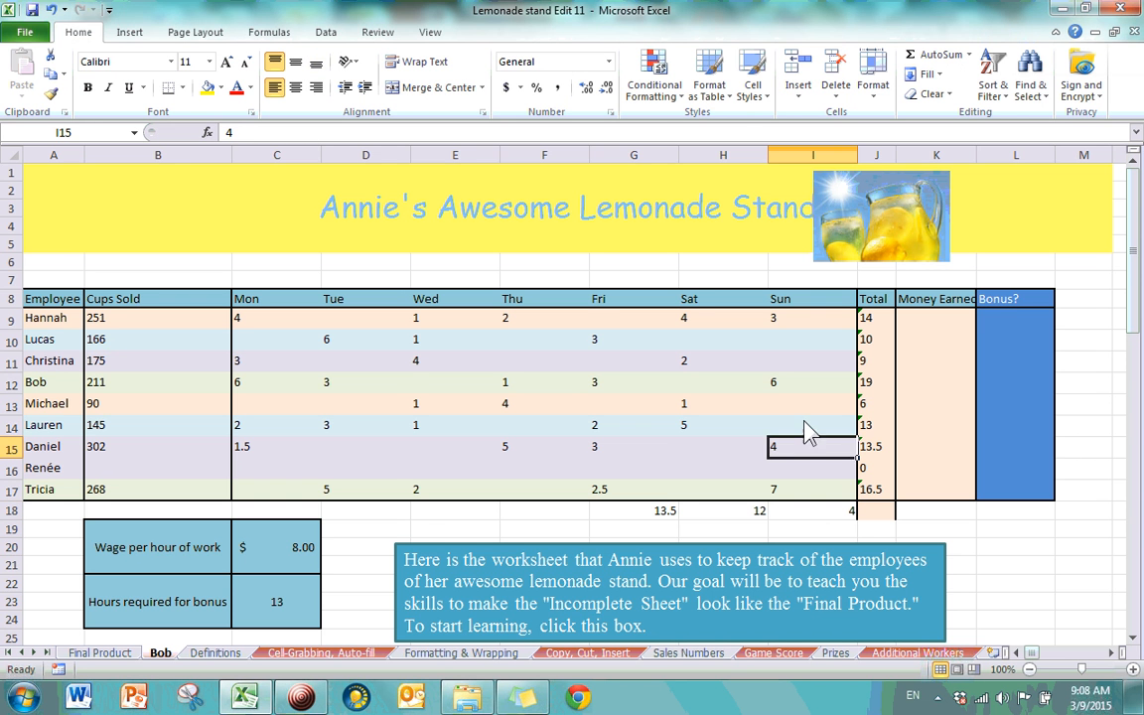
left_click(807, 386)
left_click(804, 320)
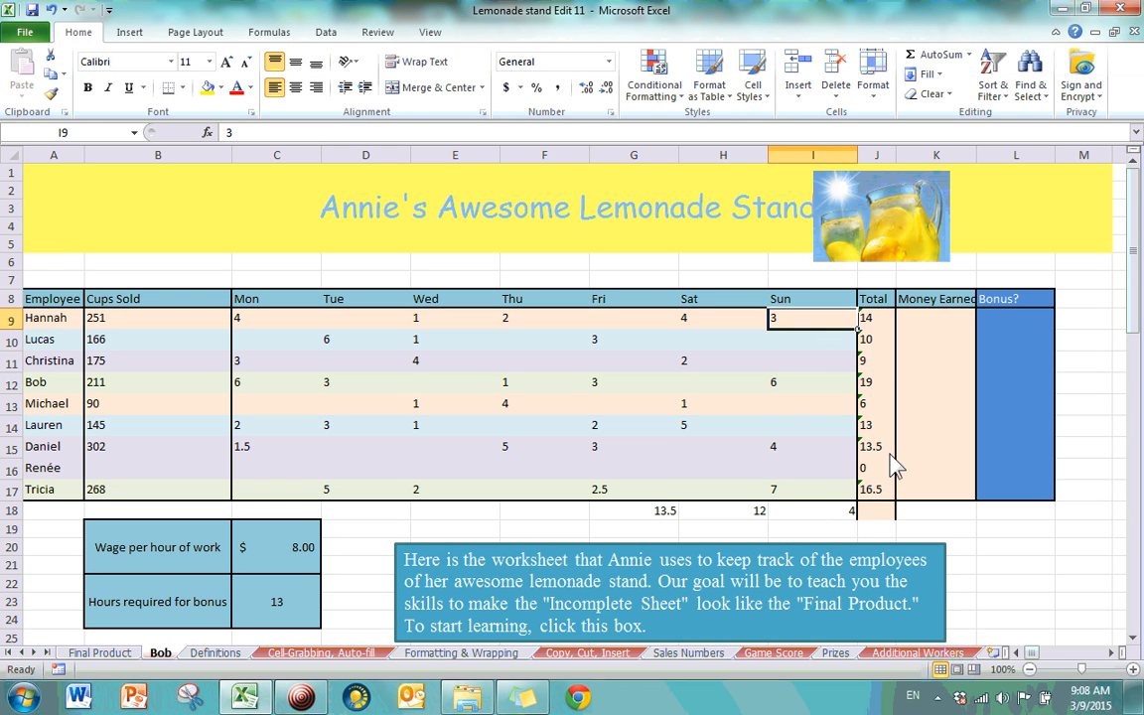
- Count the Wednesday entries in E18 with the Count Numbers function over E9:E17
left_click(426, 512)
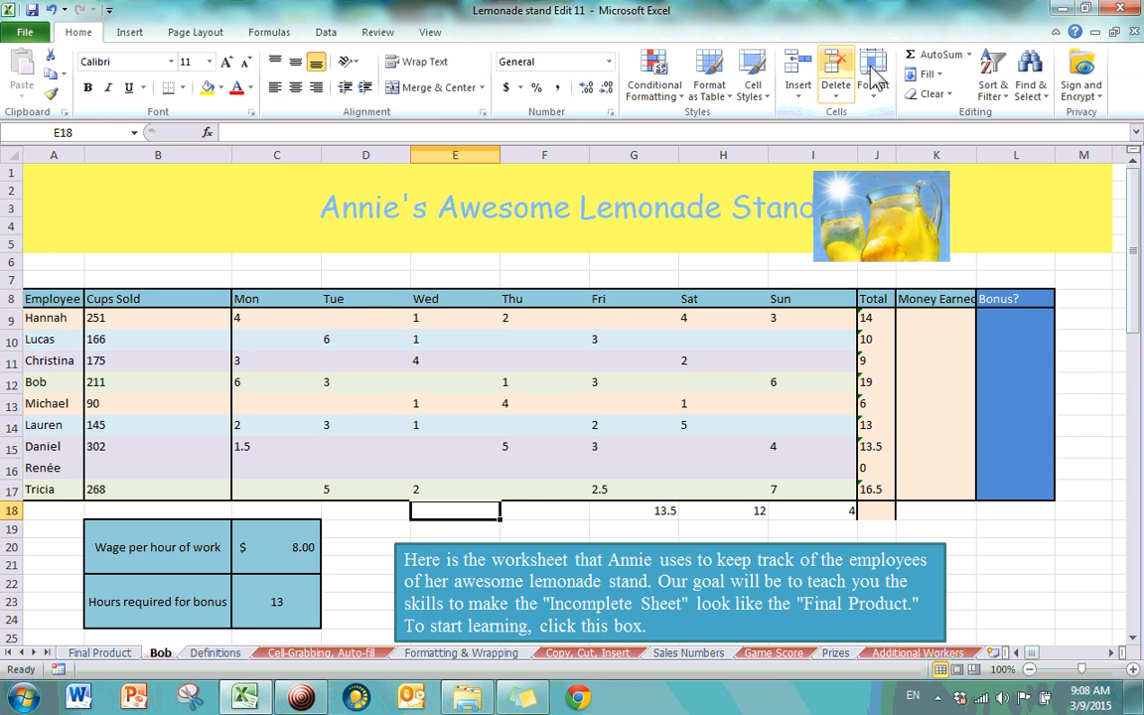
left_click(968, 55)
left_click(908, 115)
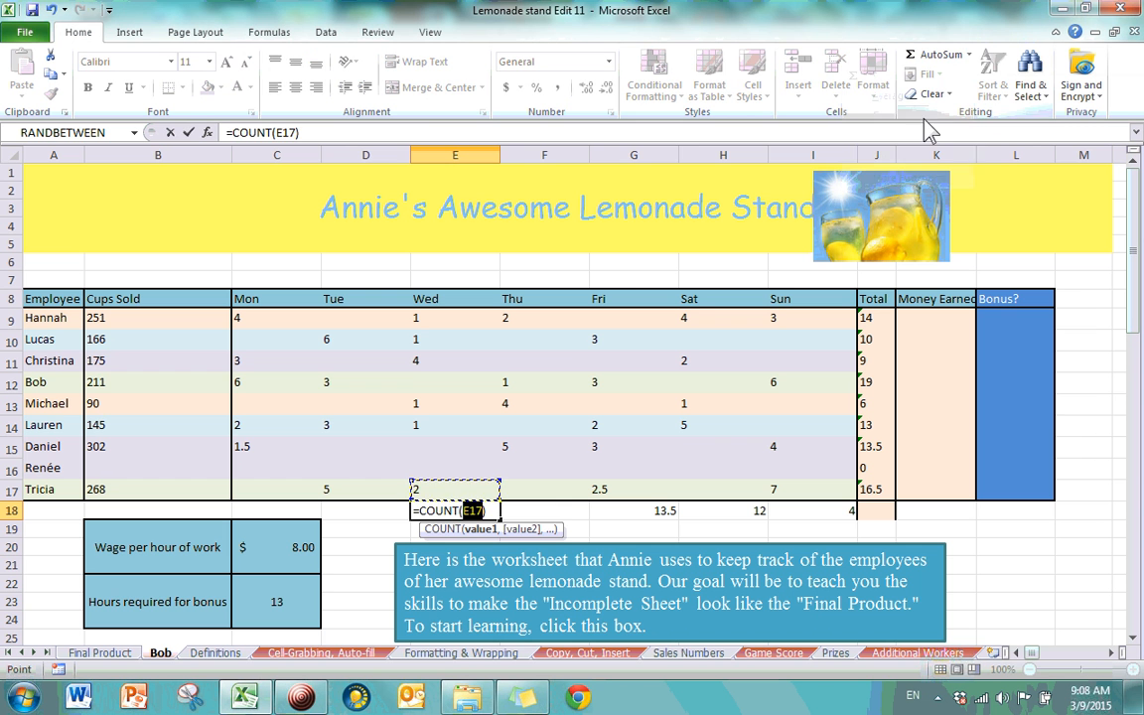
left_click_drag(477, 315, 460, 491)
key("Return")
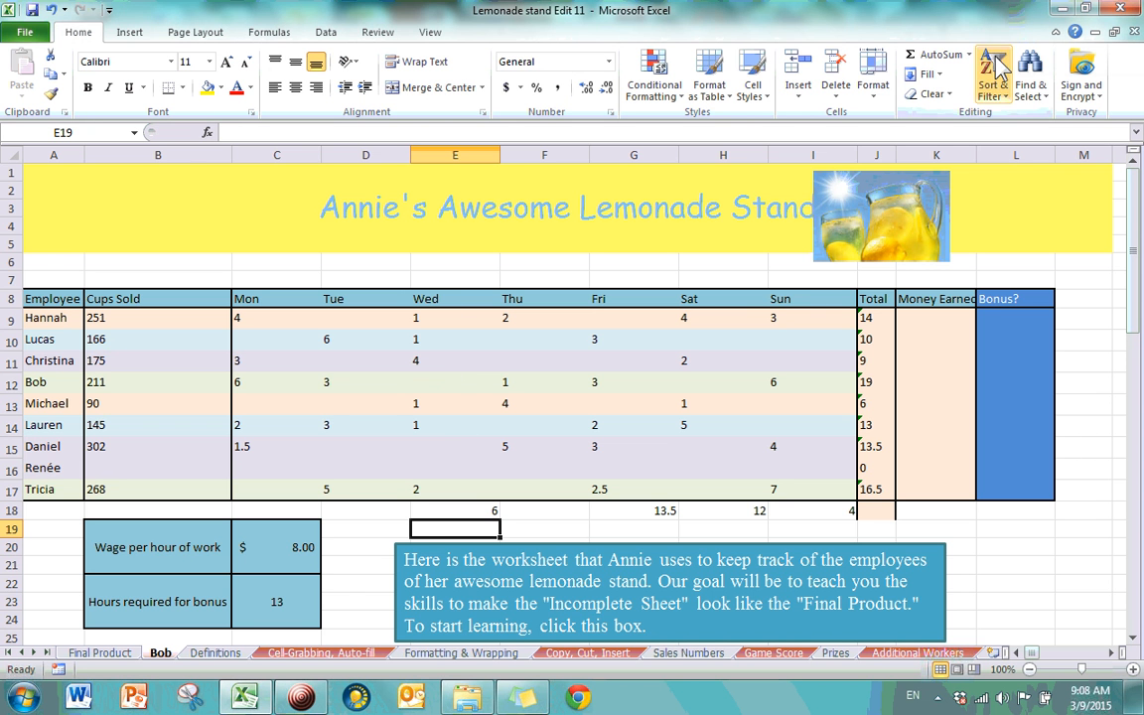
- Replace the Saturday sum in H18 with the Max function over H9:H17
left_click(969, 56)
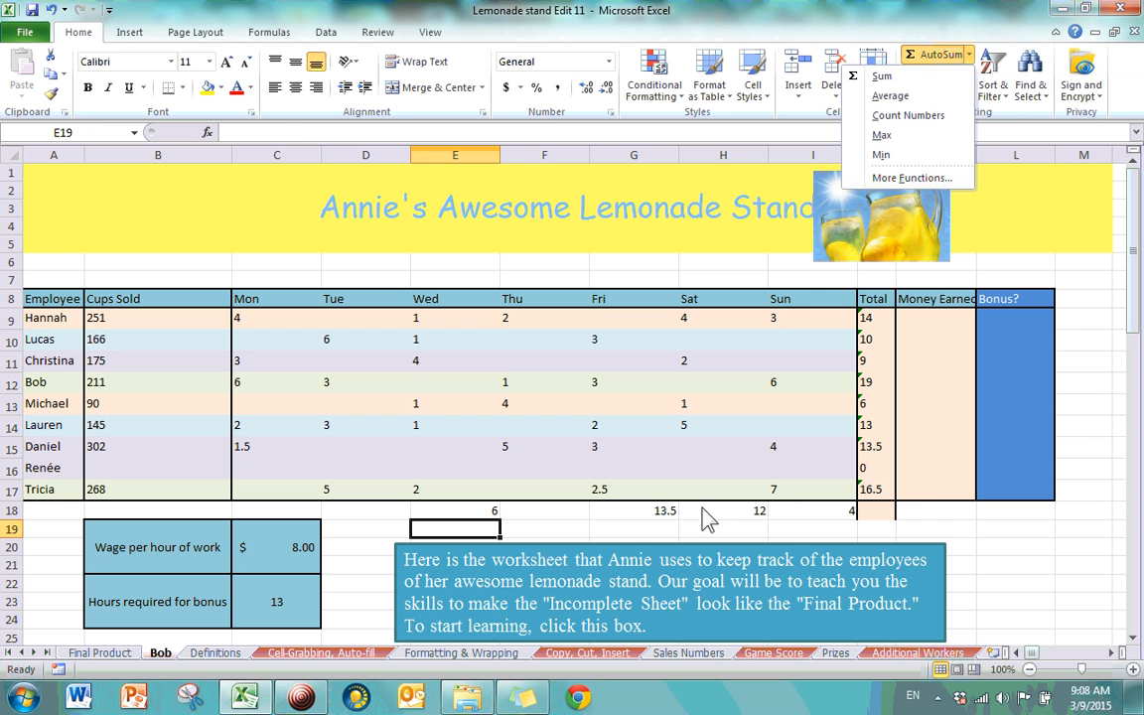
left_click(736, 521)
left_click(747, 514)
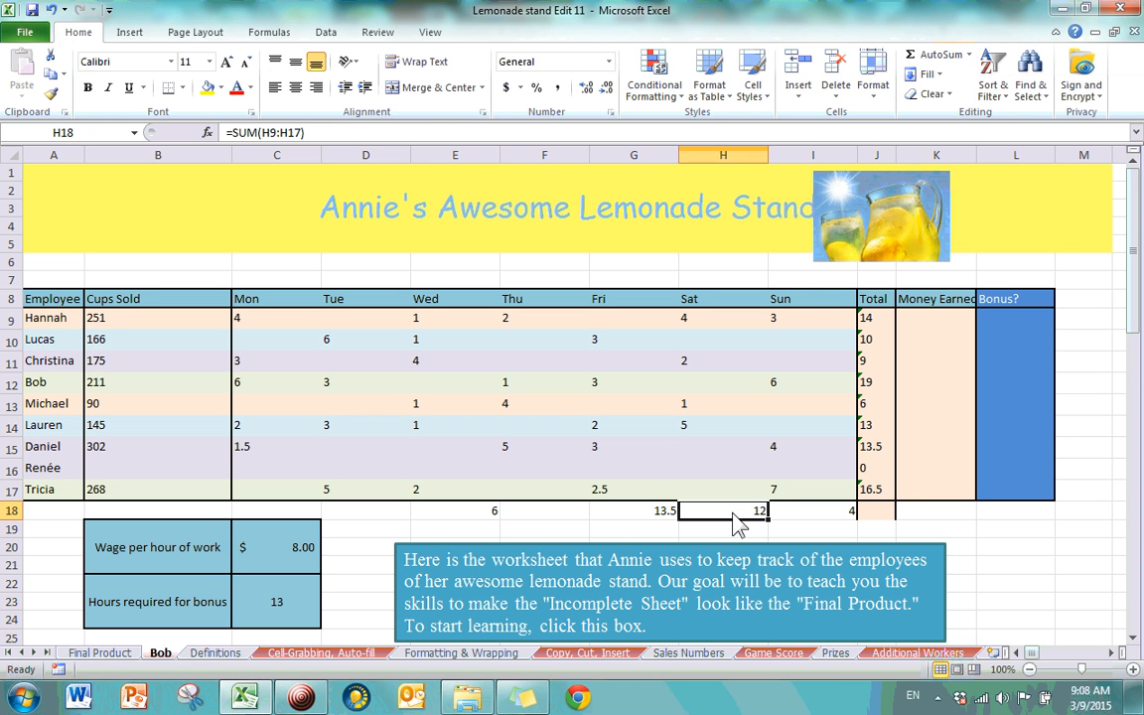
key("BackSpace")
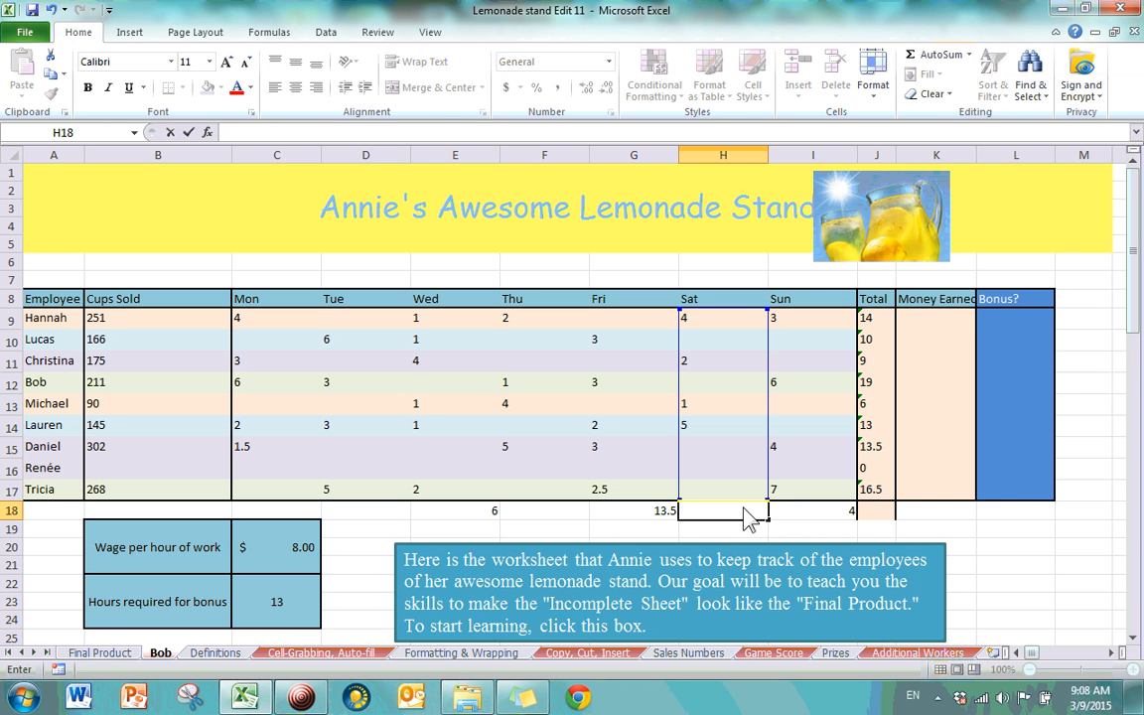
key("Escape")
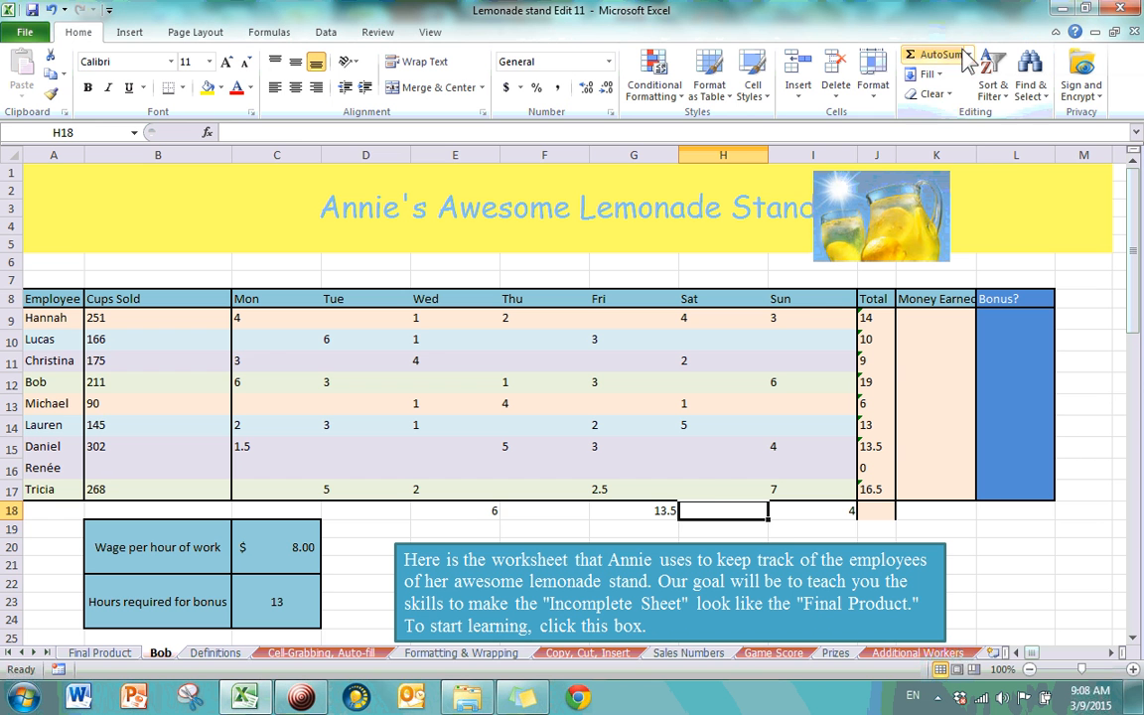
left_click(968, 54)
left_click(820, 134)
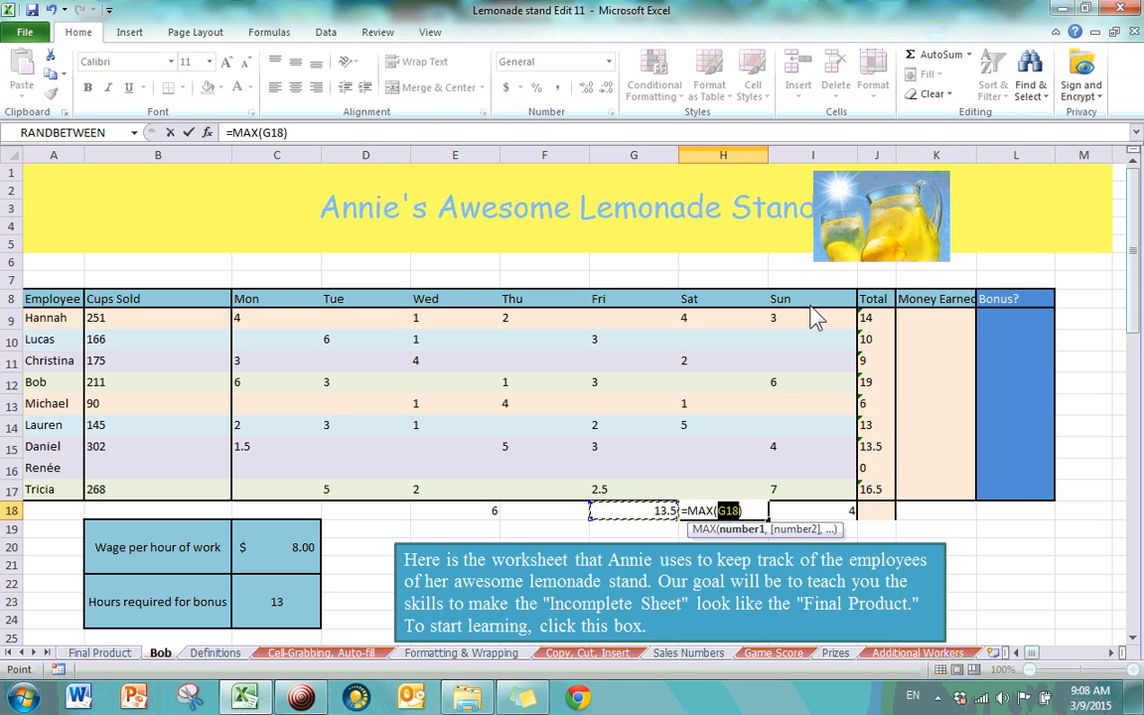
left_click_drag(728, 323, 726, 494)
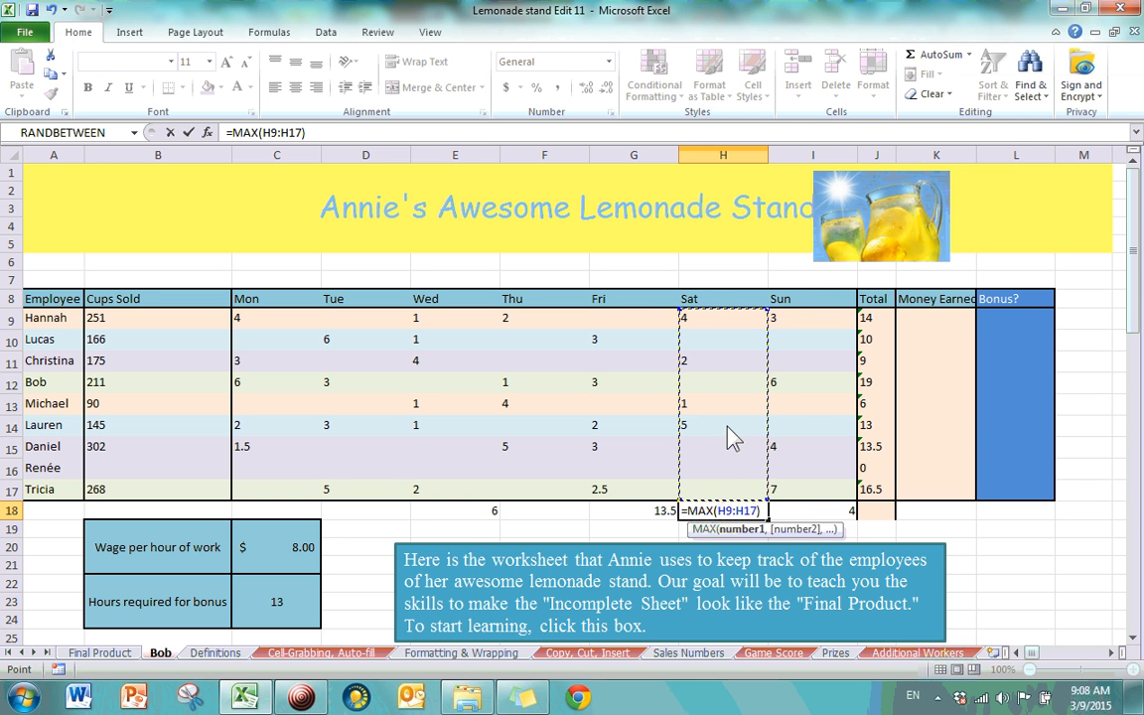
key("Return")
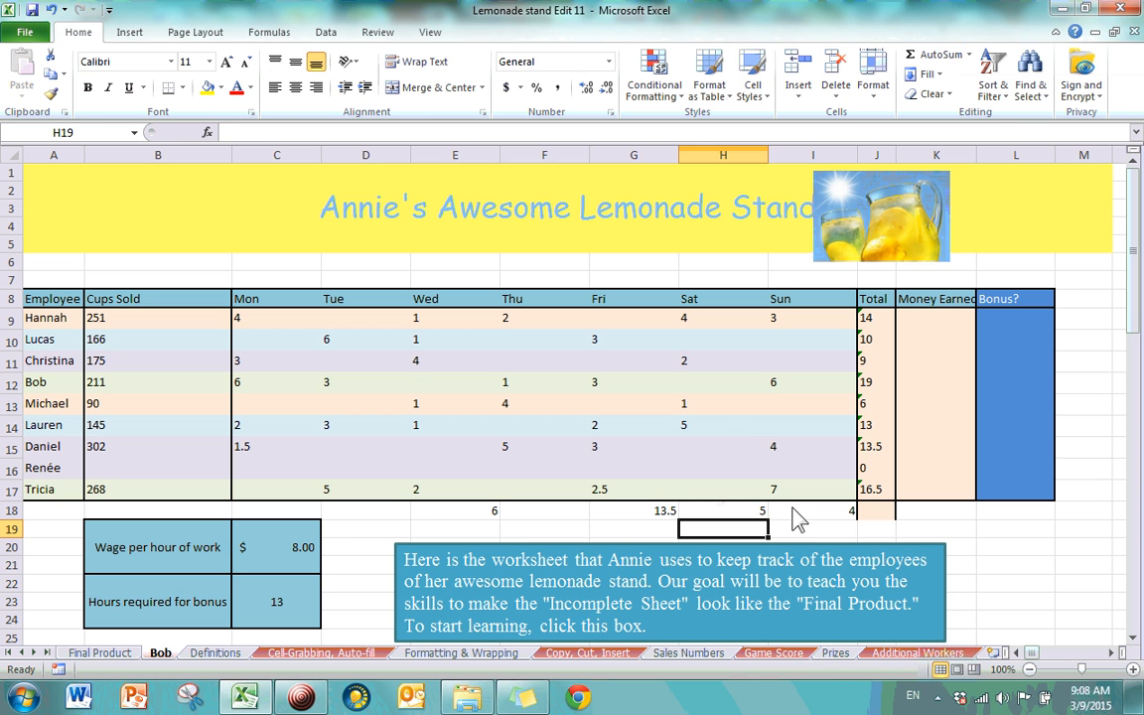
- Inspect the function arguments of the Max formula in H18, dismiss them without changes and clear the cell
key("Up")
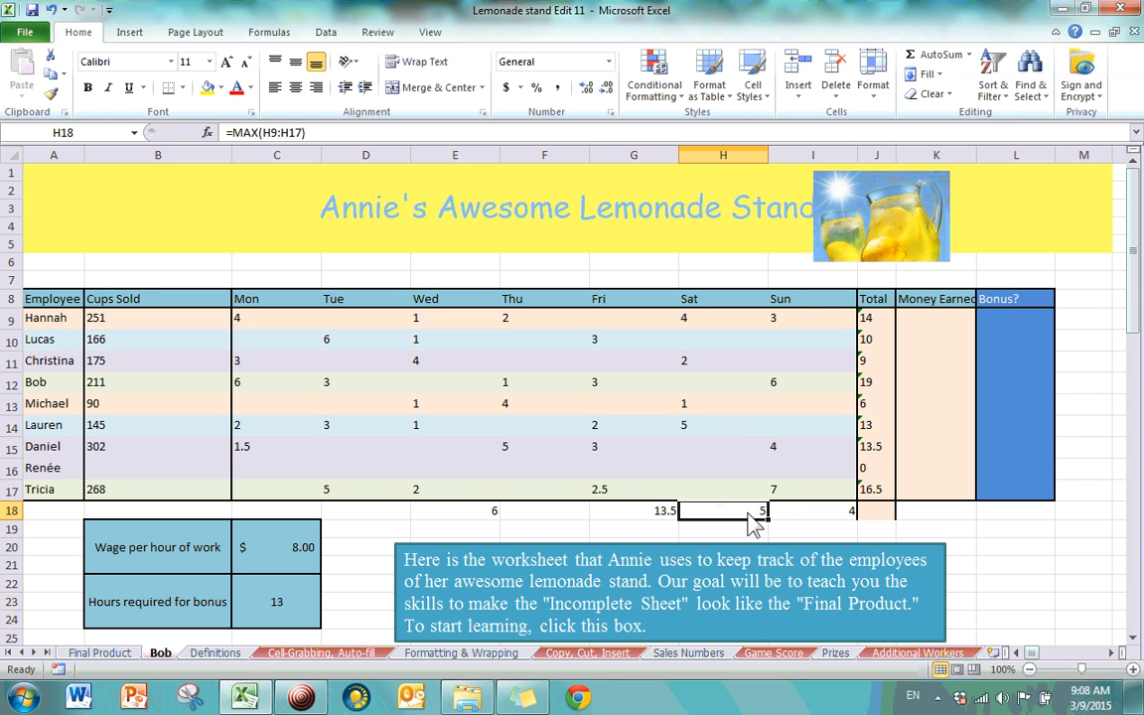
left_click(970, 55)
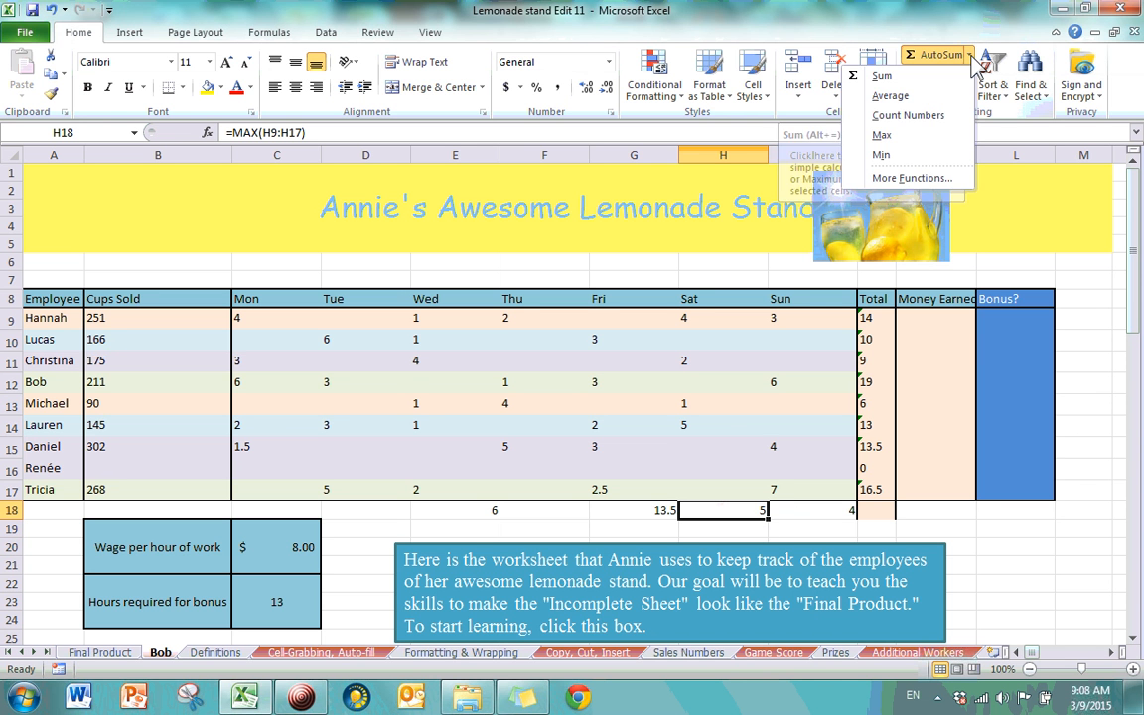
left_click(905, 179)
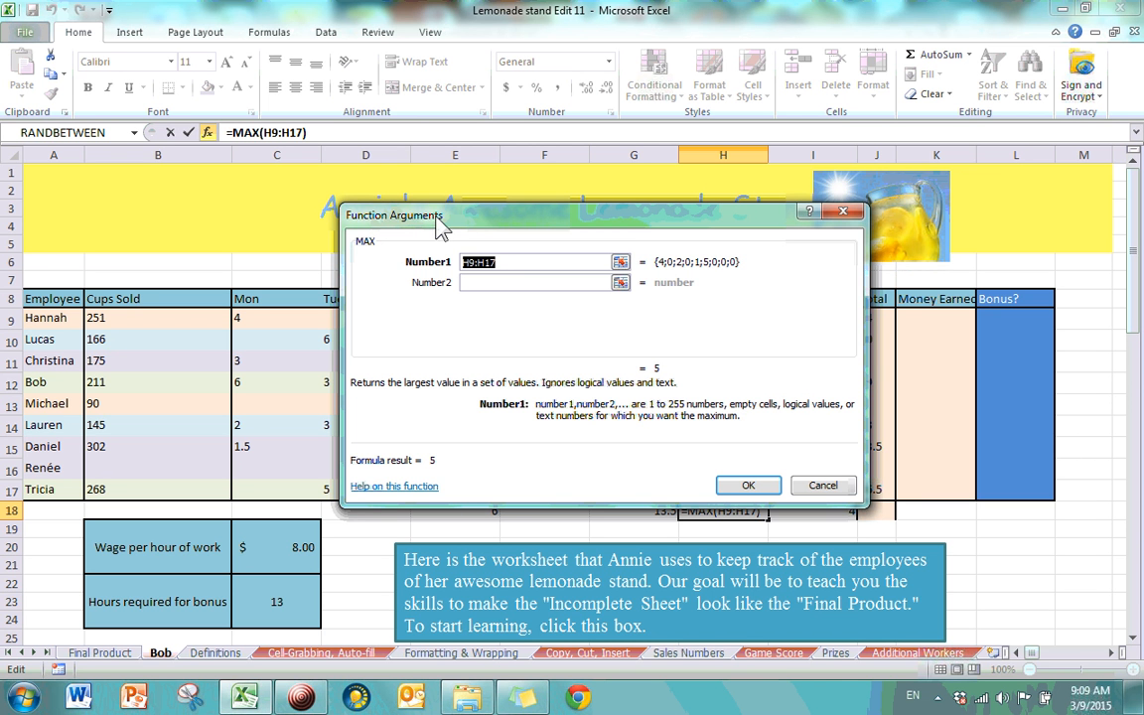
left_click(844, 212)
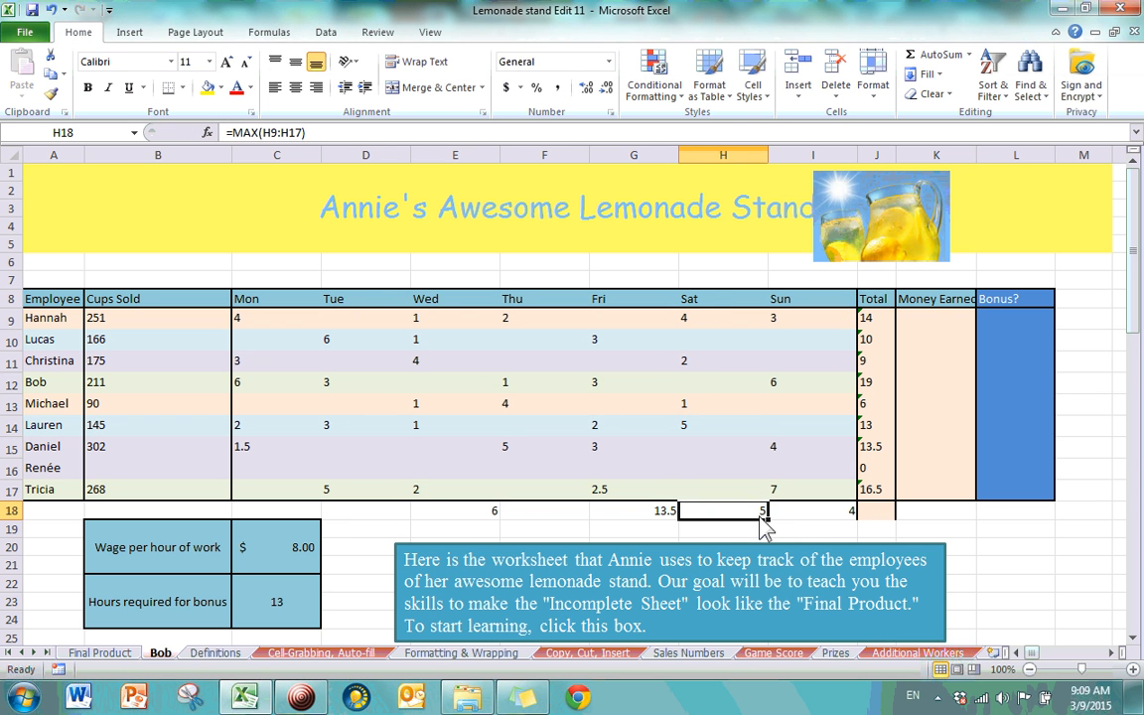
key("BackSpace")
key("Return")
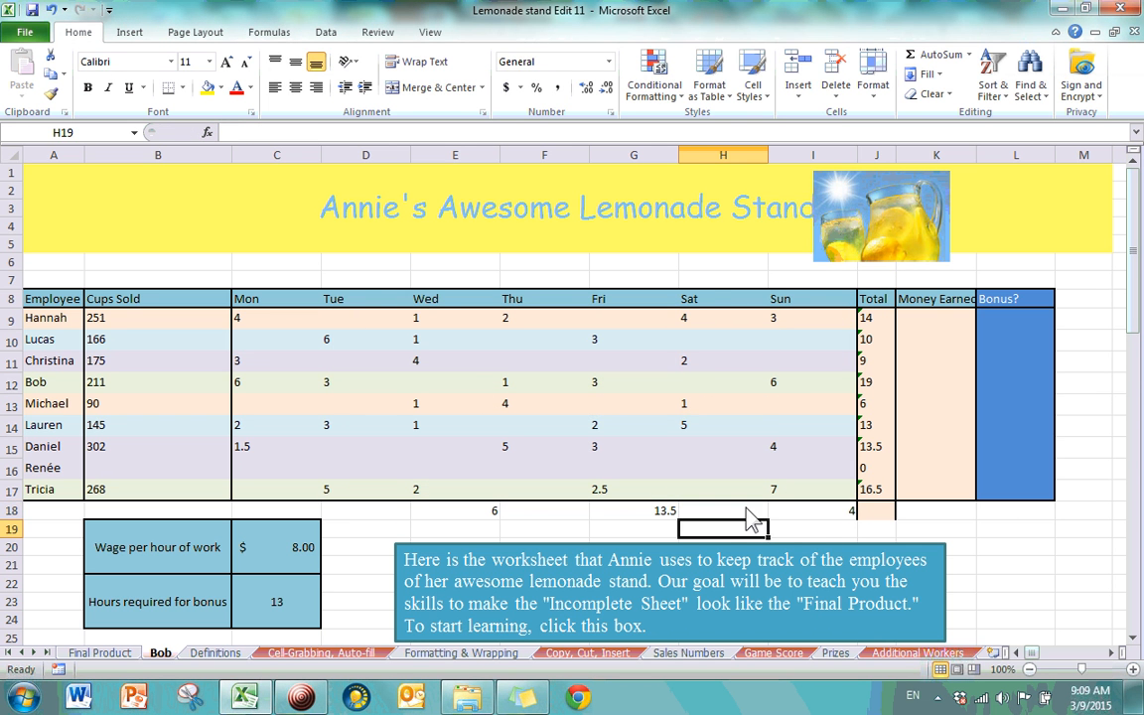
- Open the full function library for H18 and look through the most recently used functions
left_click(747, 508)
left_click(969, 55)
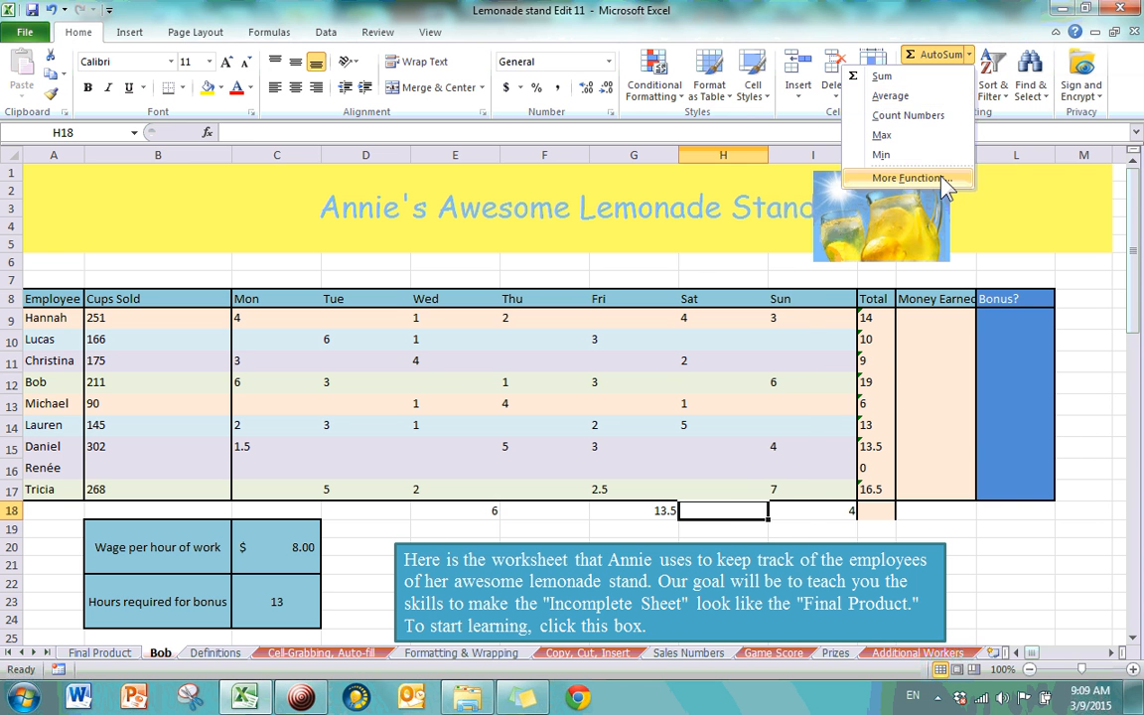
left_click(909, 178)
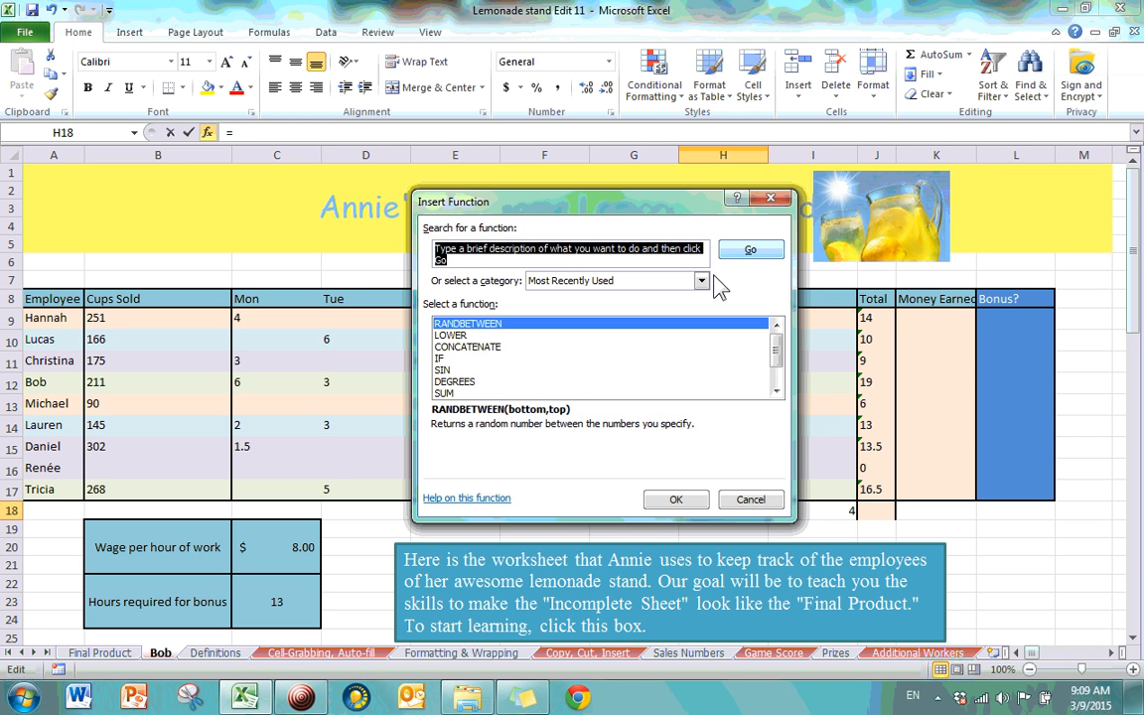
left_click(762, 247)
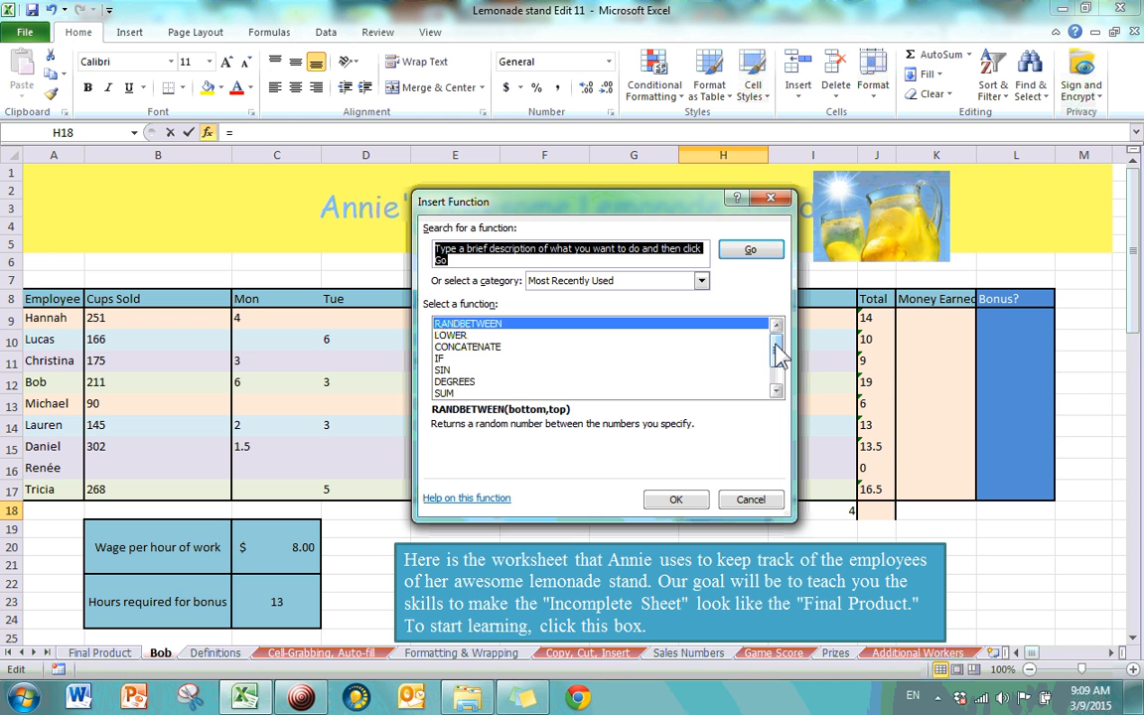
left_click_drag(778, 355, 778, 374)
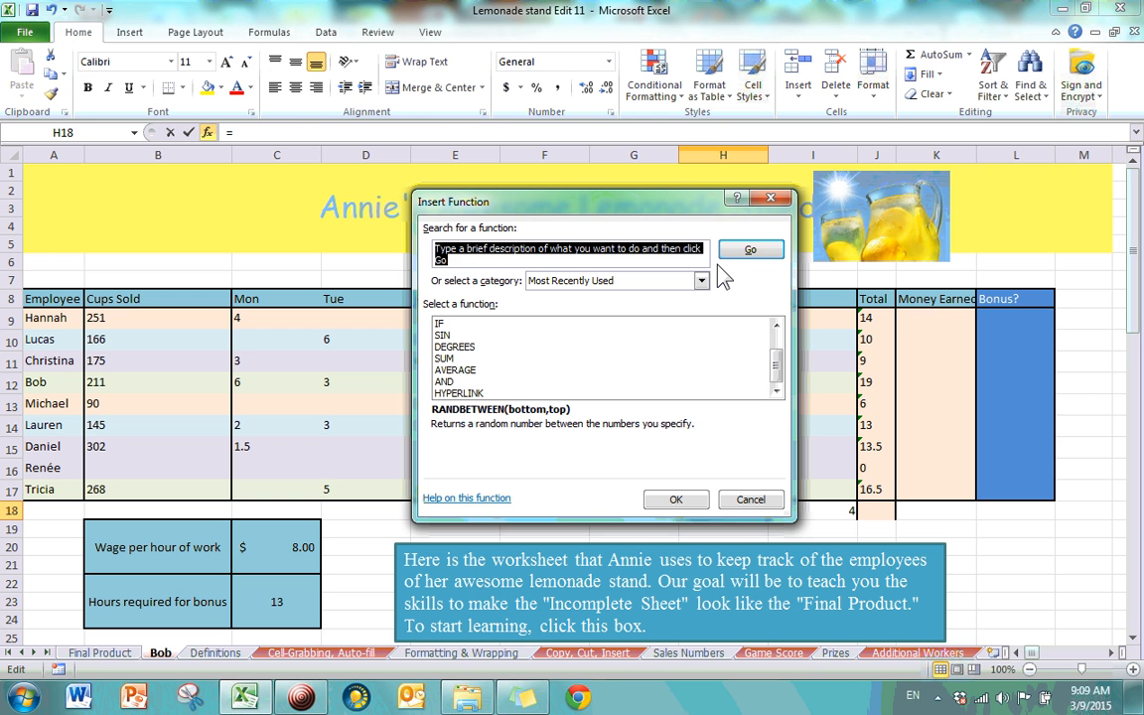
- Search the function library for "mode", try the MODE function in H18 and cancel it at its arguments
type("mode")
key("Return")
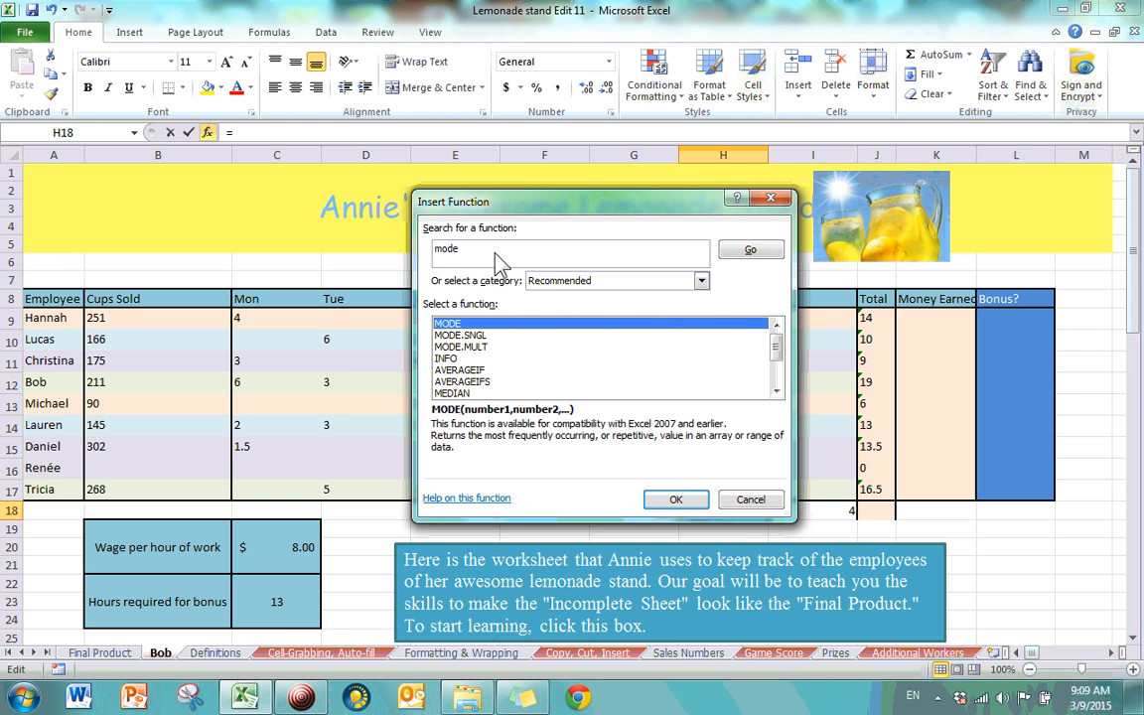
left_click(752, 251)
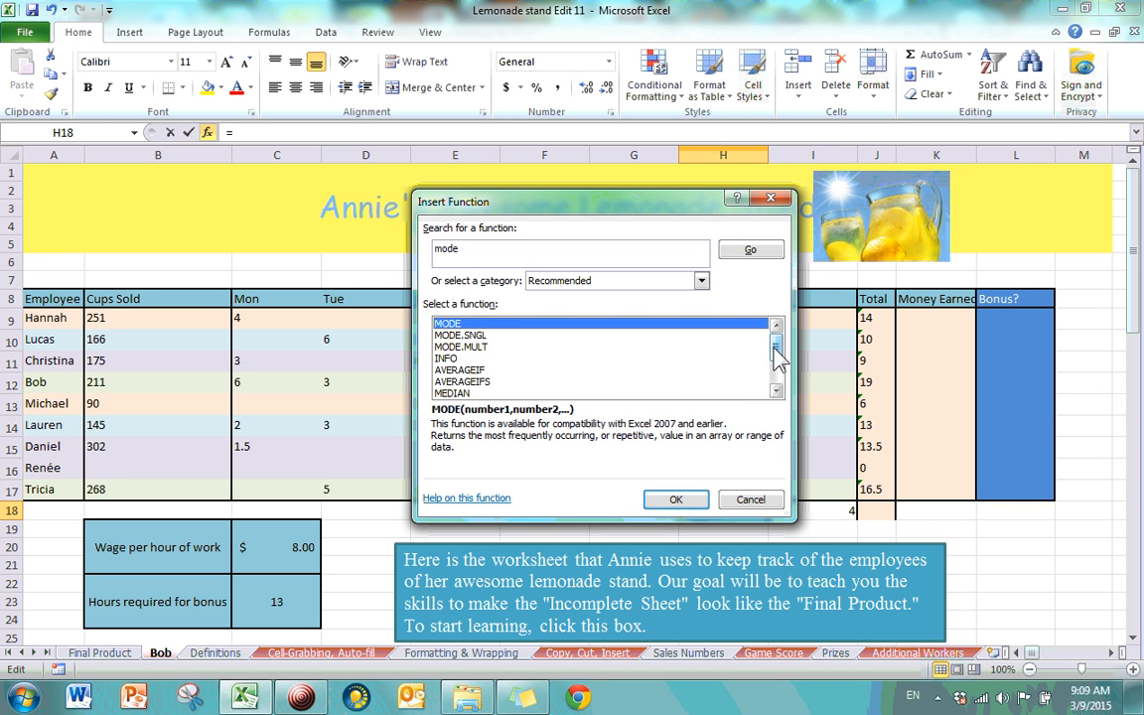
scroll(776, 362, "down", 1)
left_click_drag(775, 362, 774, 328)
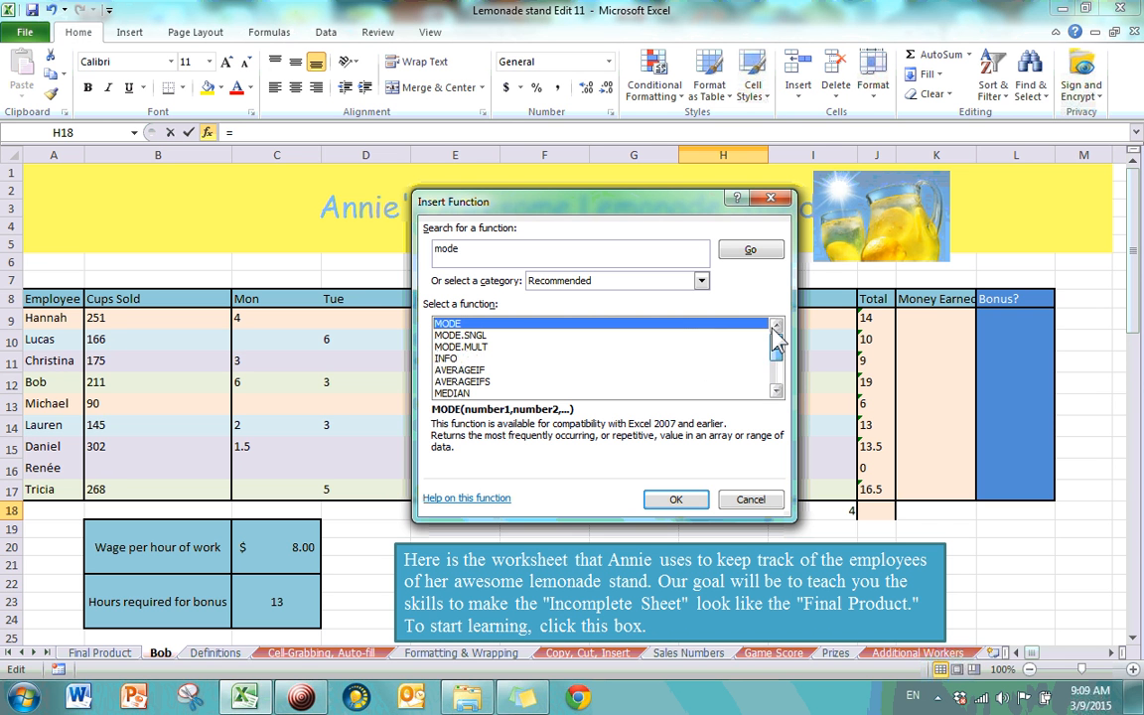
double_click(683, 323)
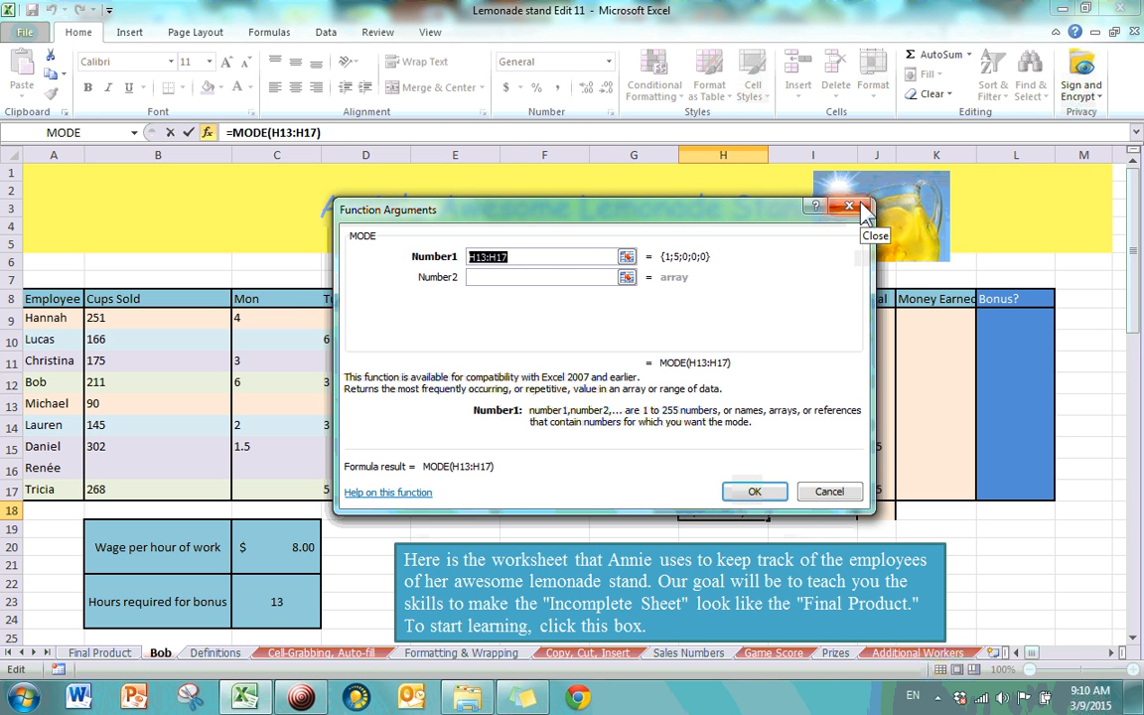
left_click(860, 208)
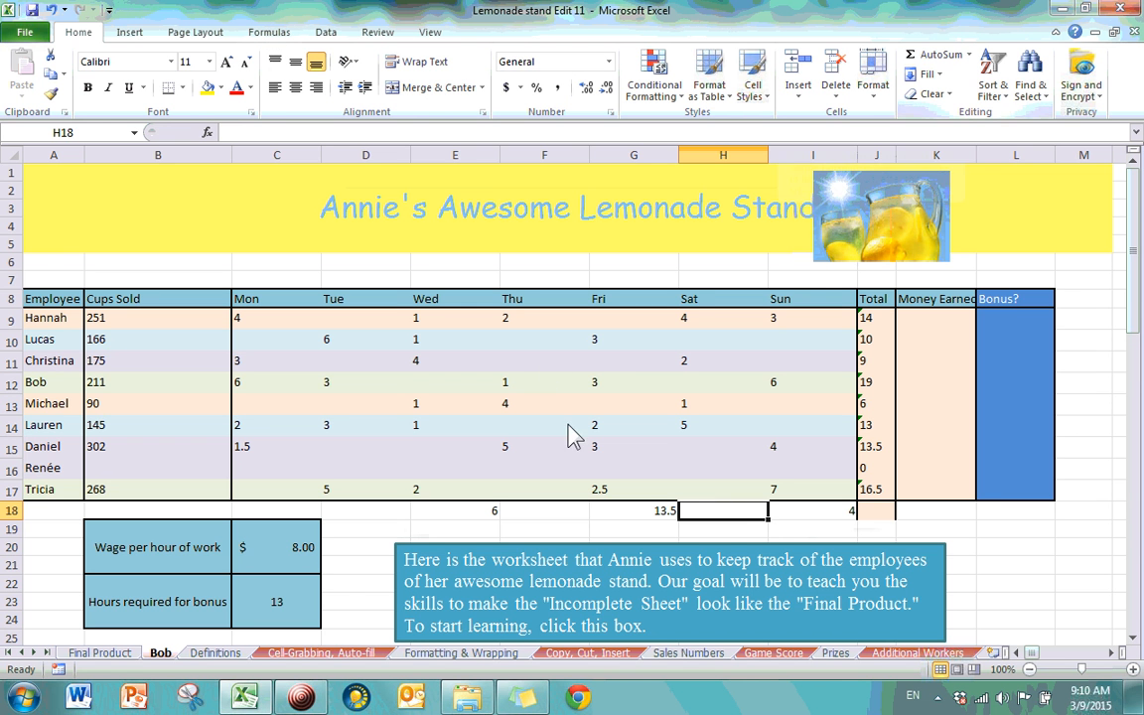
key("Return")
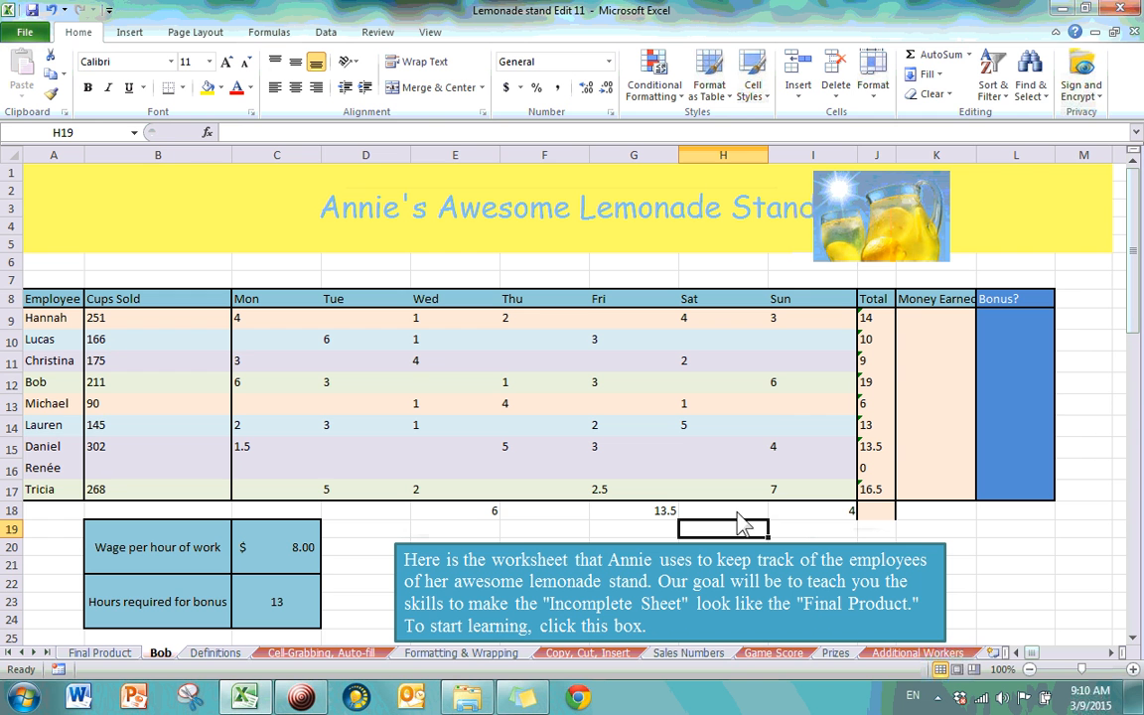
left_click(738, 514)
left_click(969, 54)
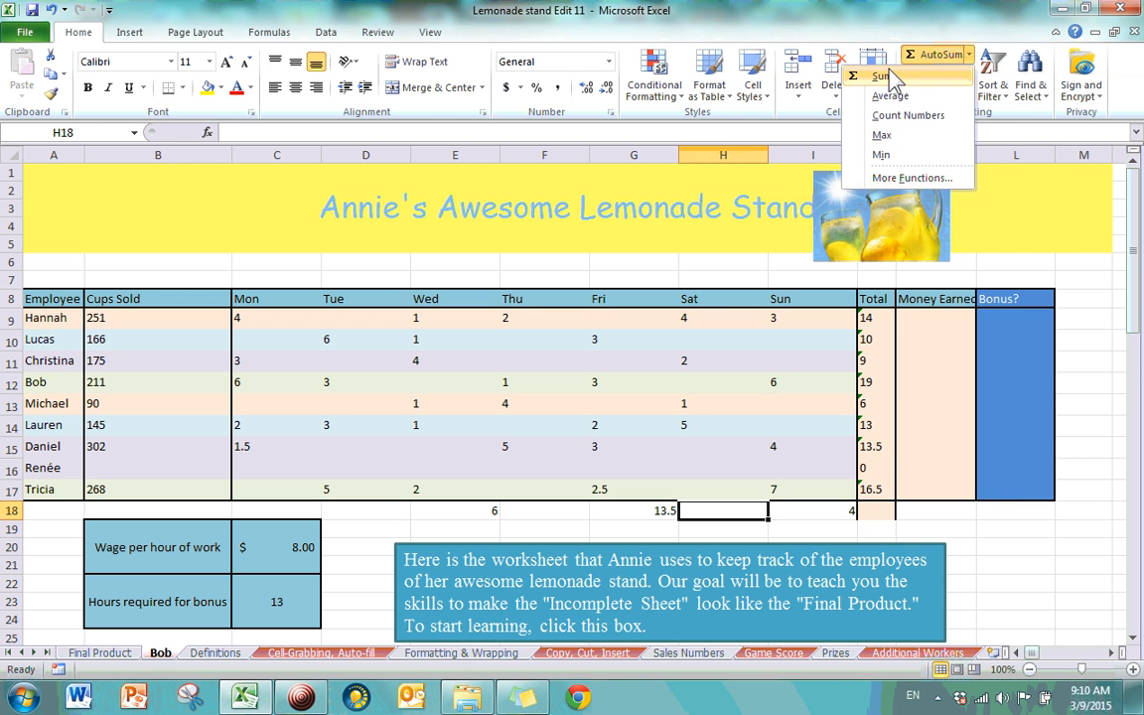
left_click(1059, 289)
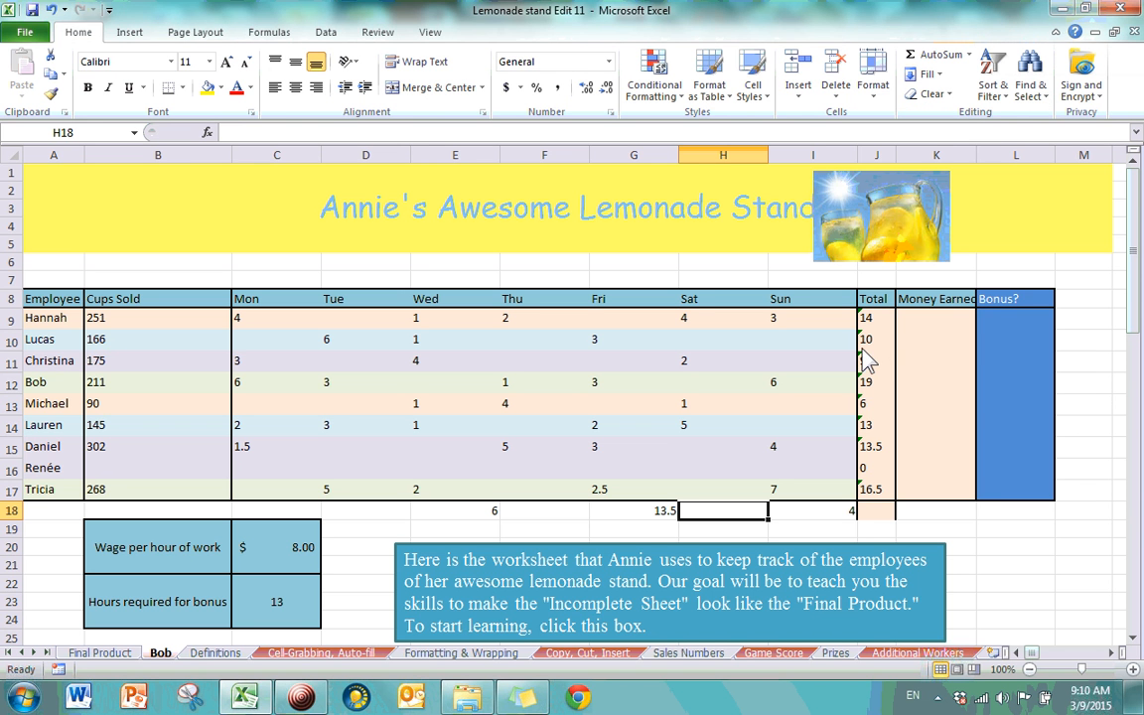
- Fill the Sunday hours from I9 down into I10
left_click(792, 347)
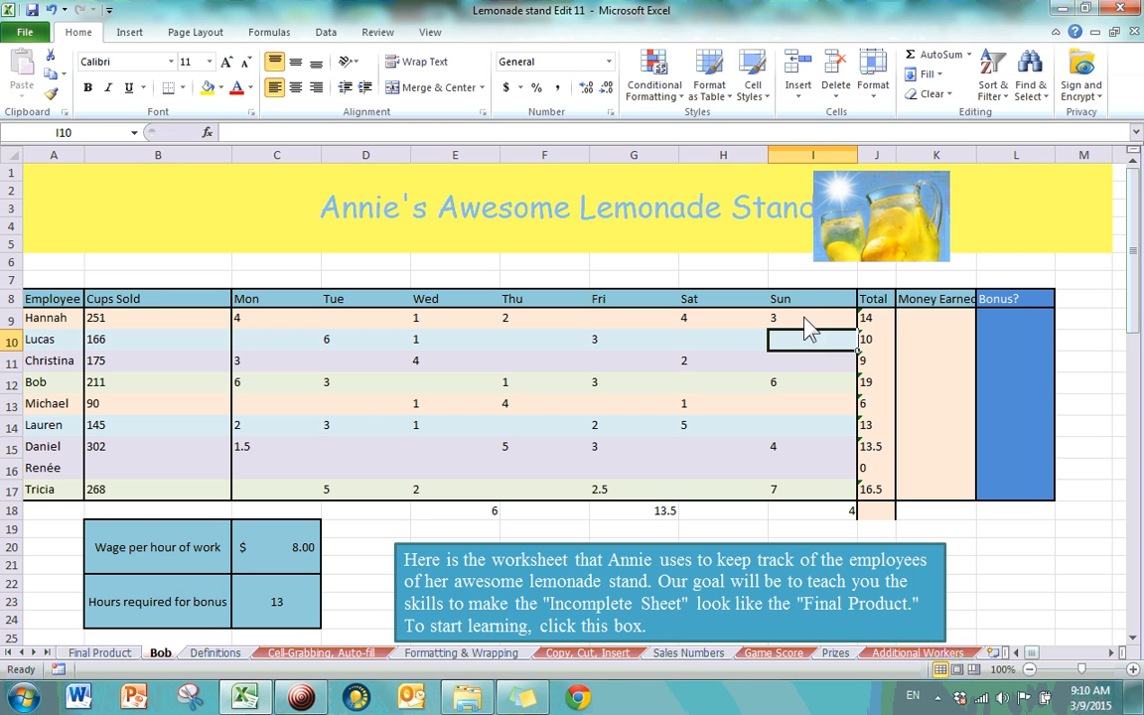
left_click(929, 75)
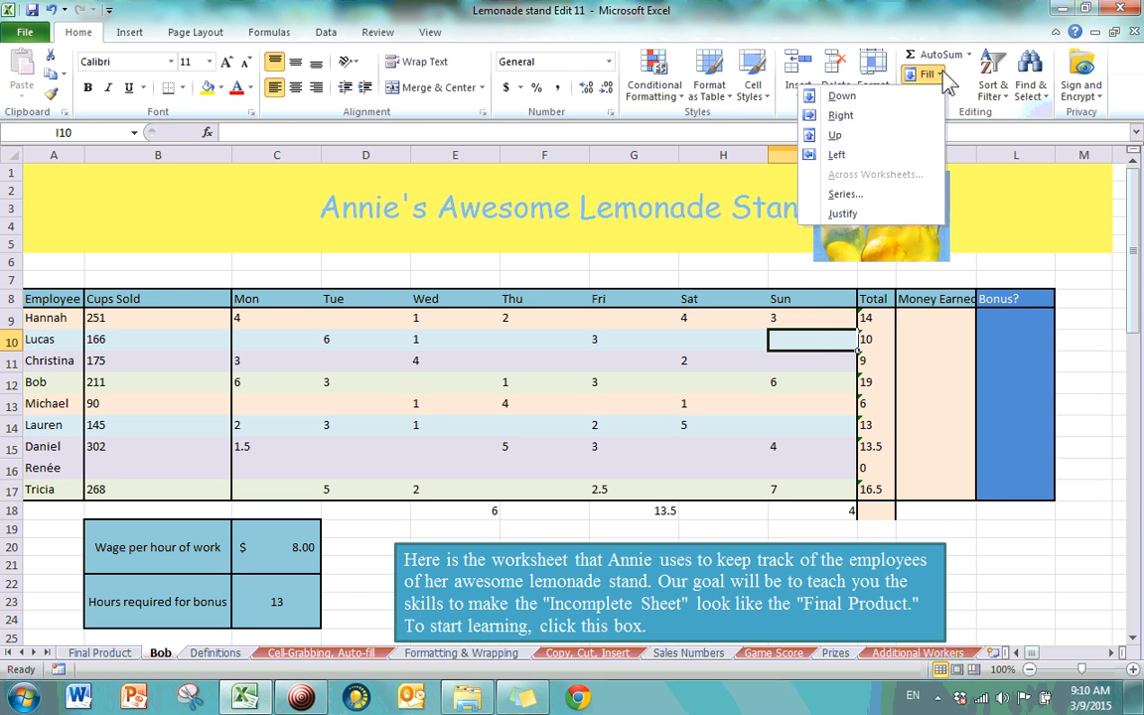
left_click(840, 96)
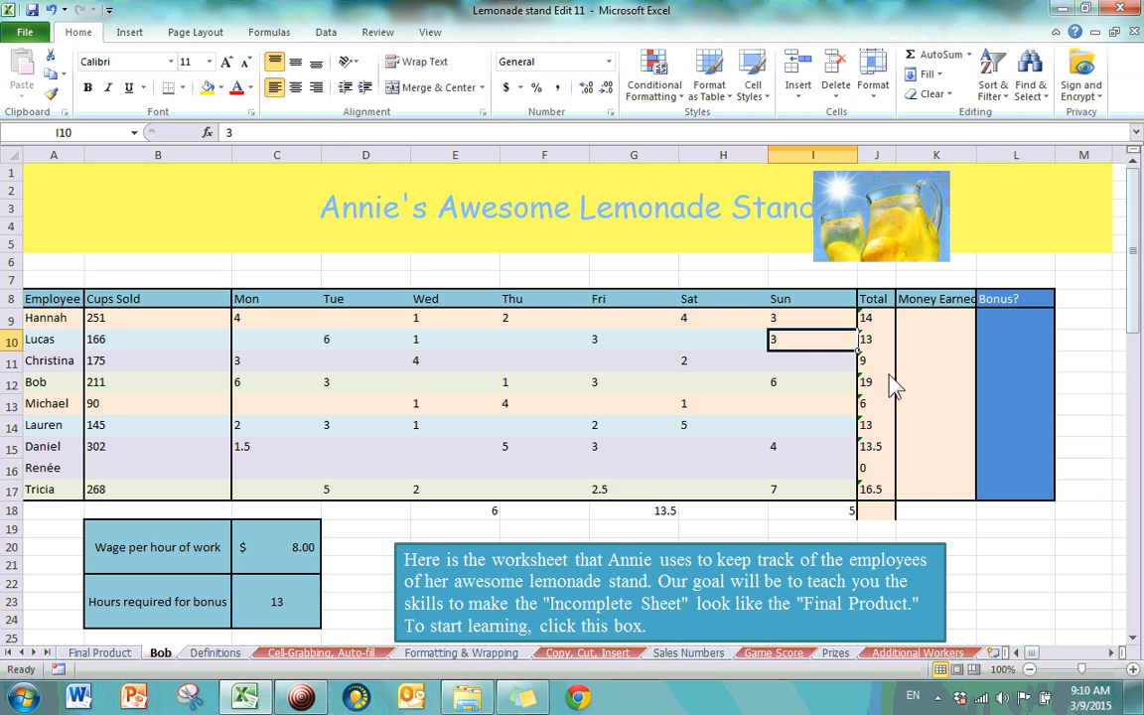
- Fill the Saturday hours from H9 left into the empty Friday cell G9
left_click(709, 324)
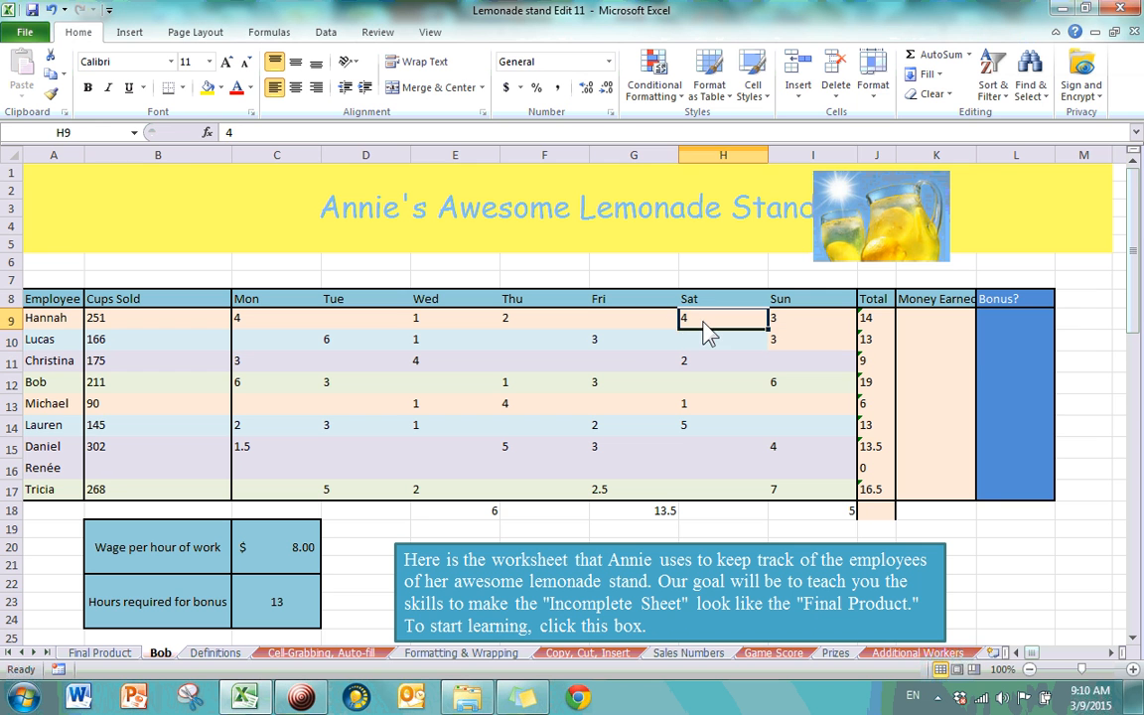
left_click(626, 324)
left_click(934, 74)
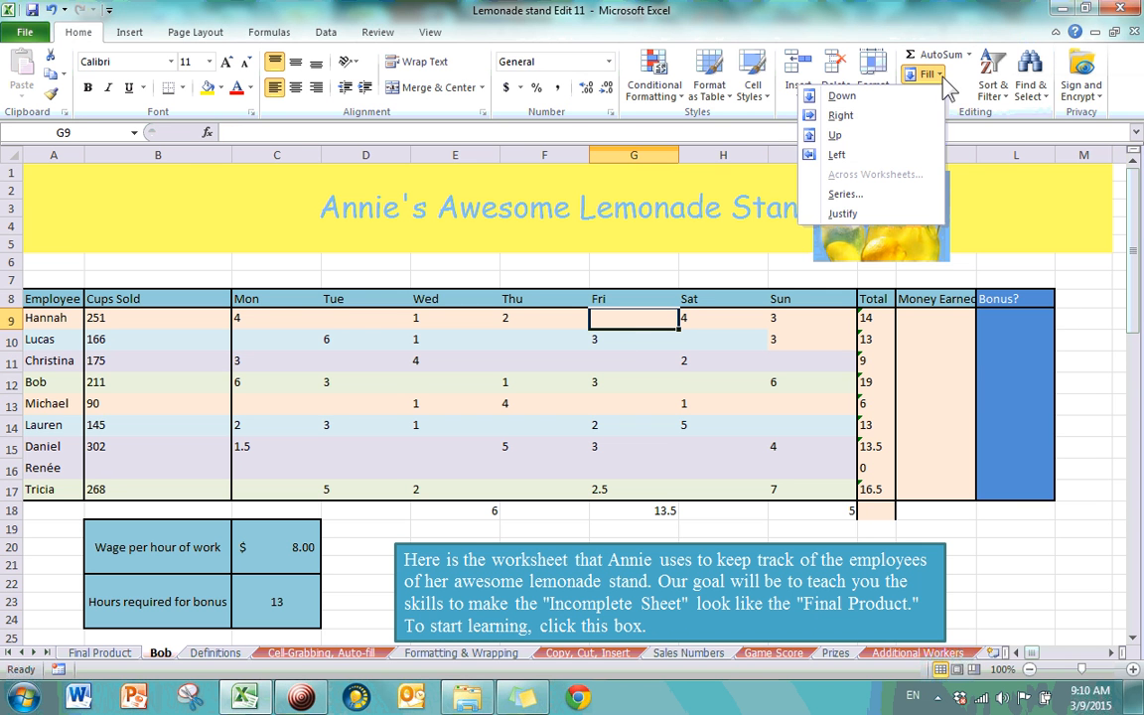
left_click(899, 159)
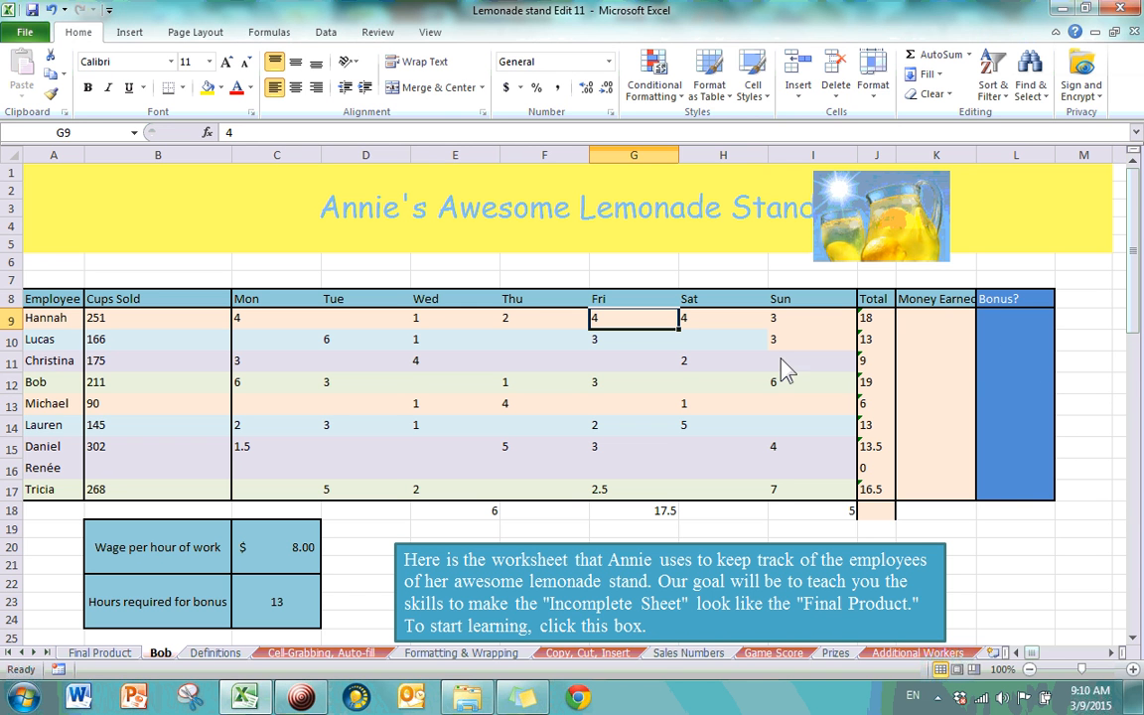
- Fill the Saturday hours from H9 down into H10
left_click(711, 341)
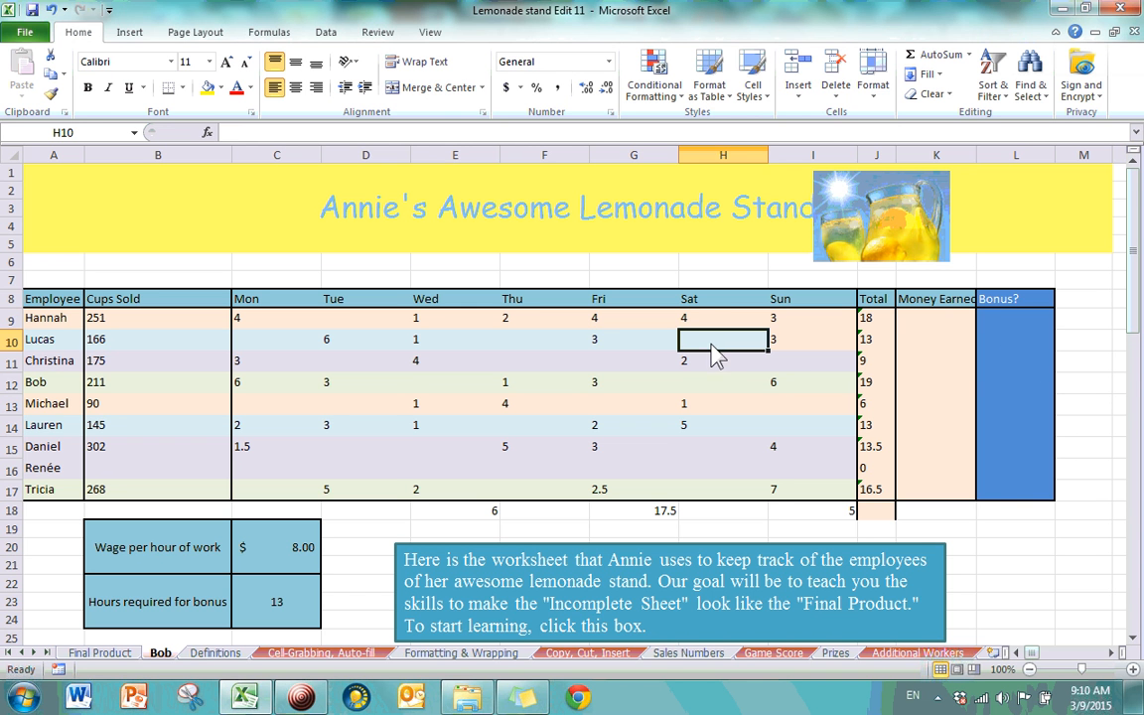
left_click(934, 81)
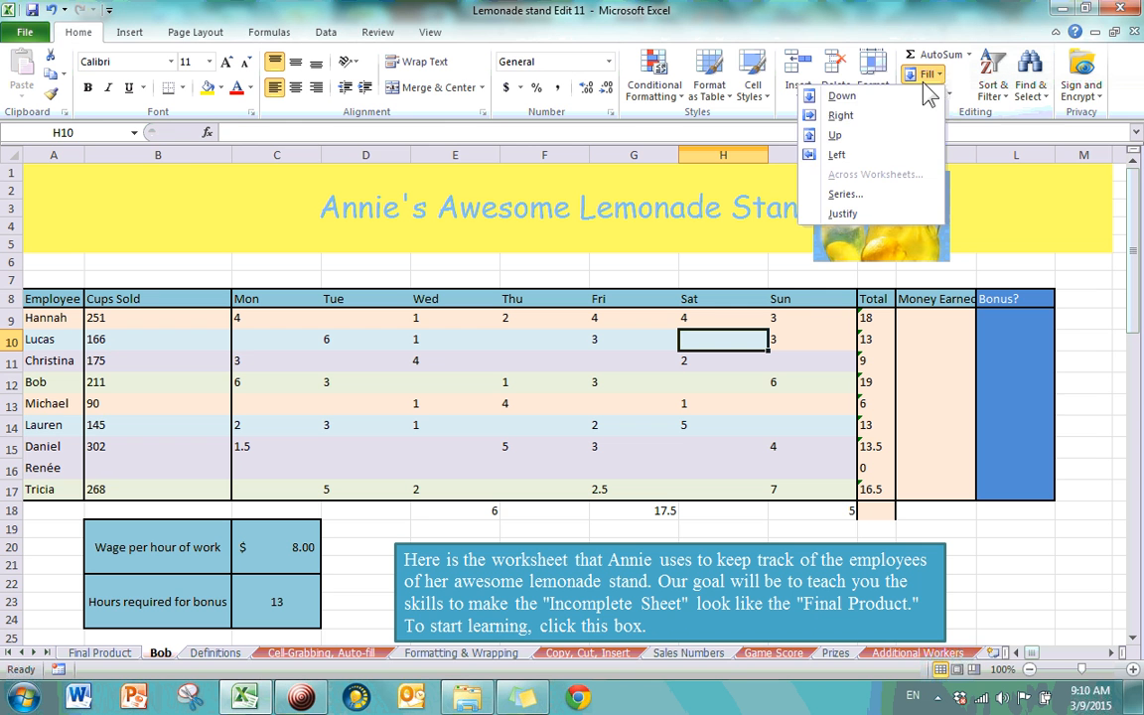
left_click(844, 92)
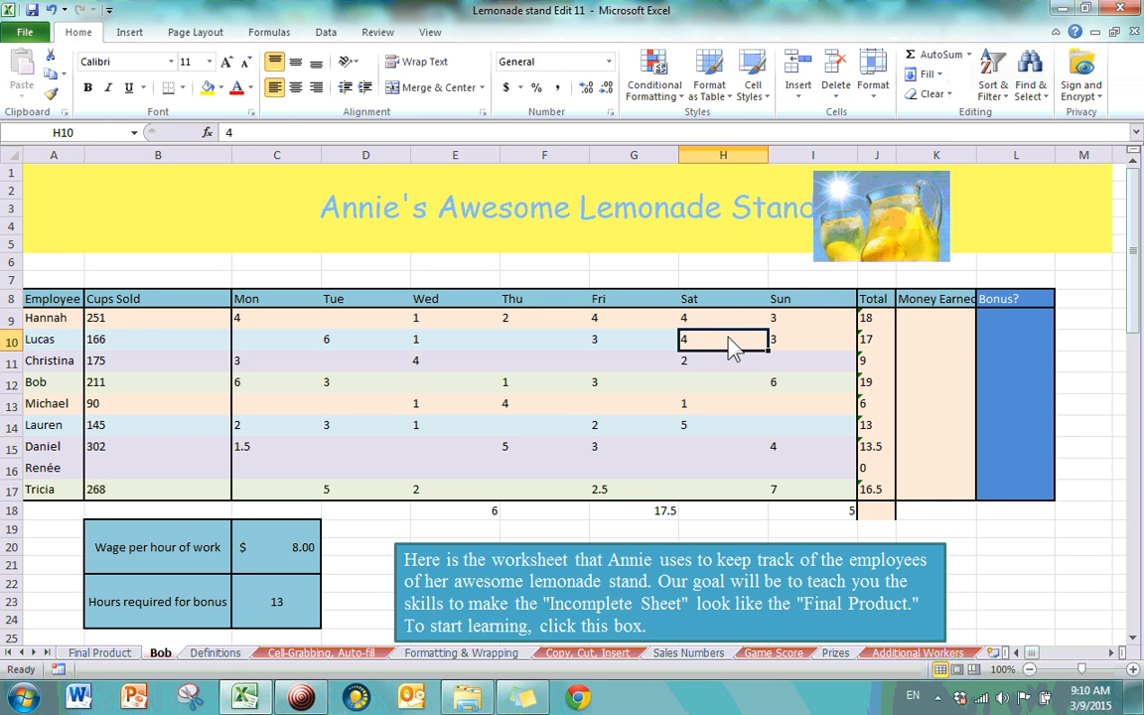
- Try filling the "Bonus?" header down into L9, and delete the copied text from L9
left_click(1006, 323)
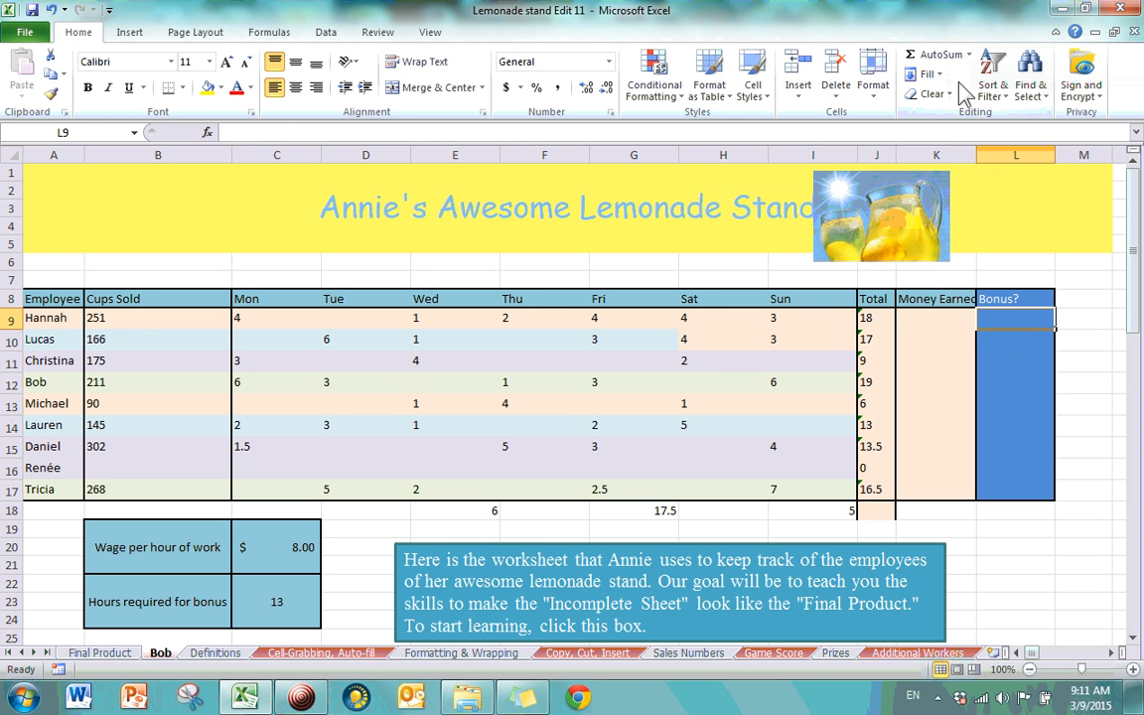
left_click(926, 75)
left_click(904, 98)
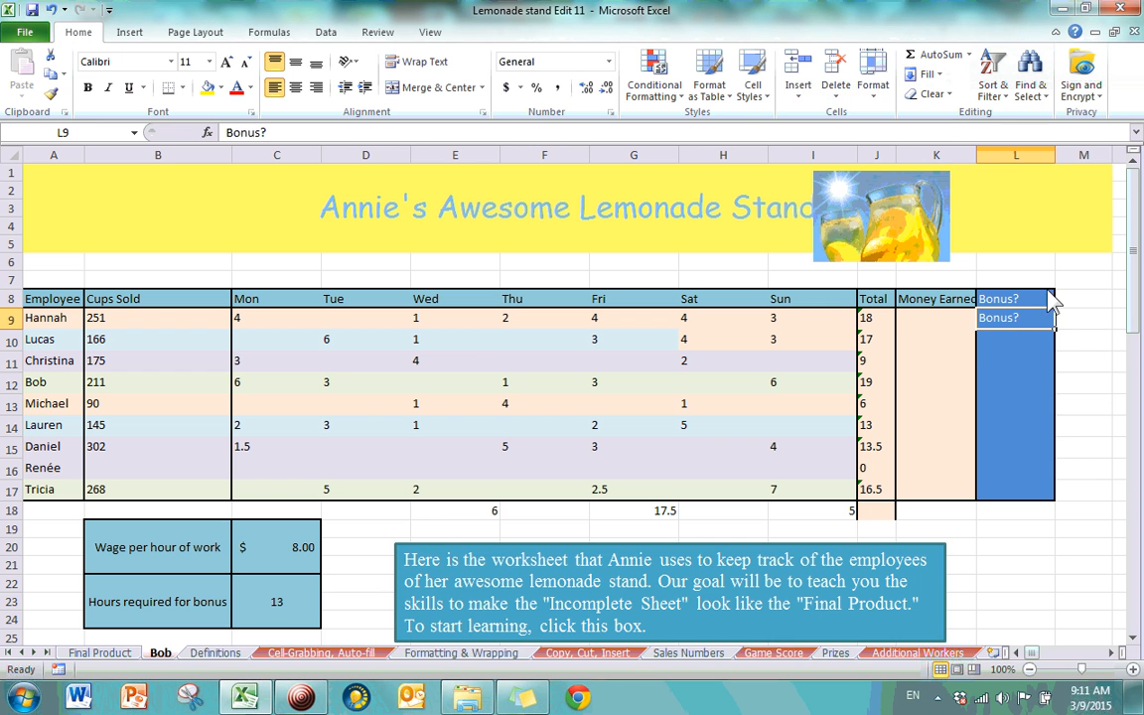
key("Delete")
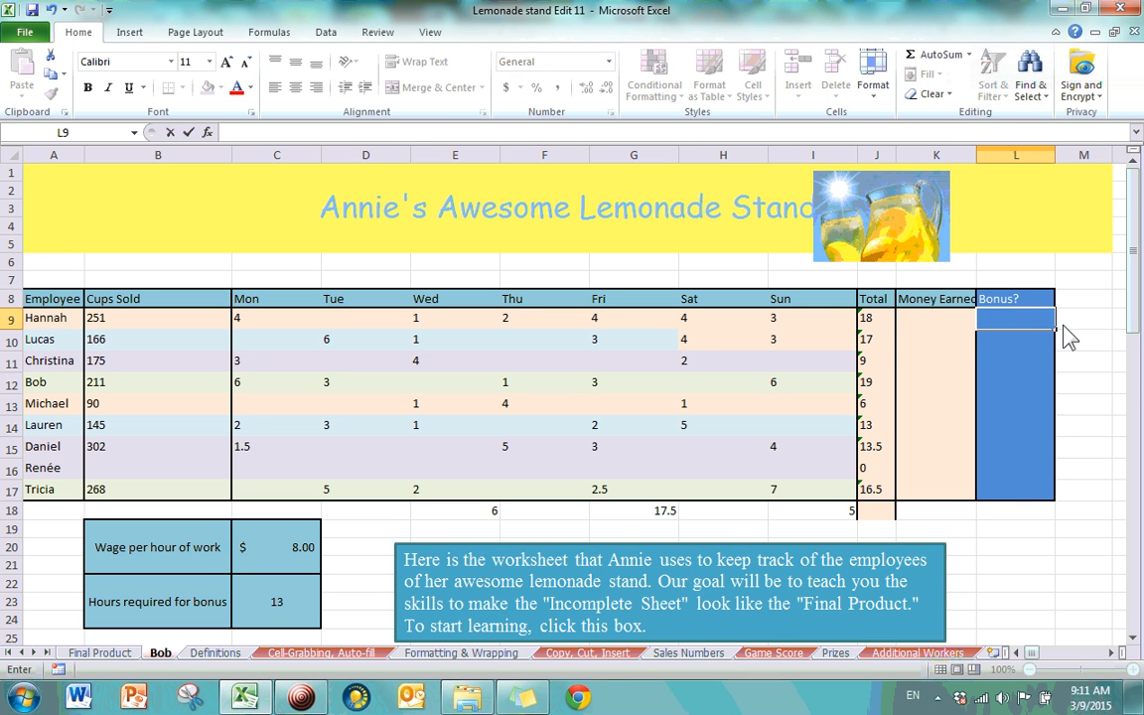
key("Return")
left_click(879, 326)
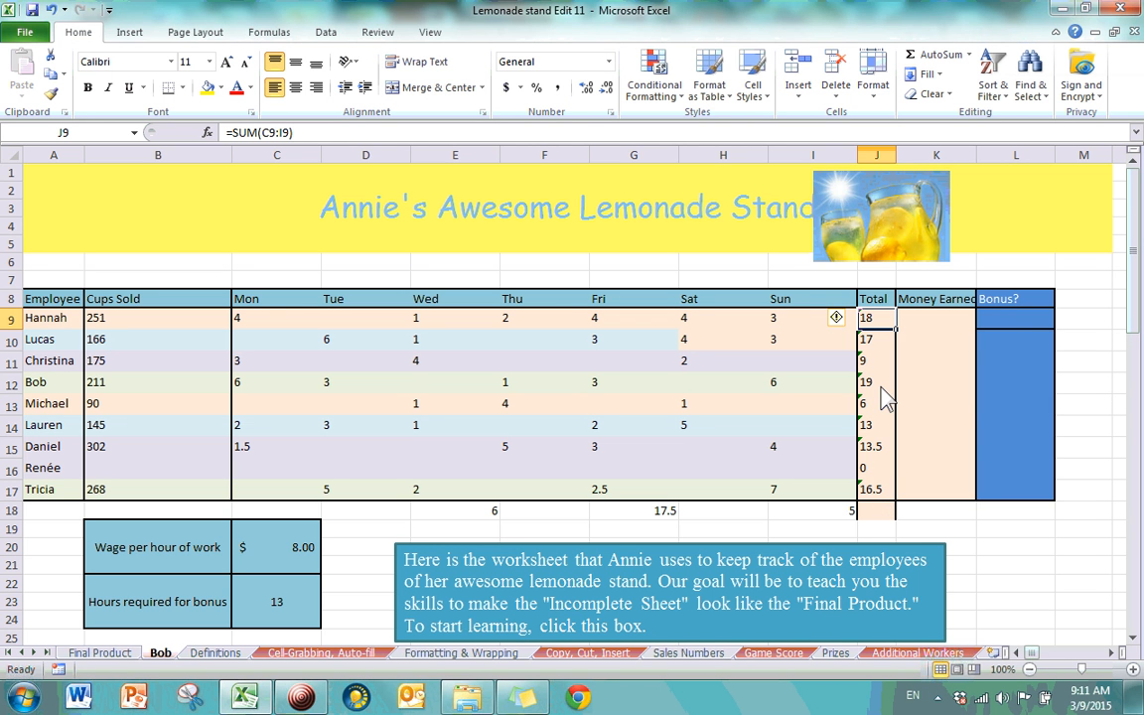
left_click(922, 404)
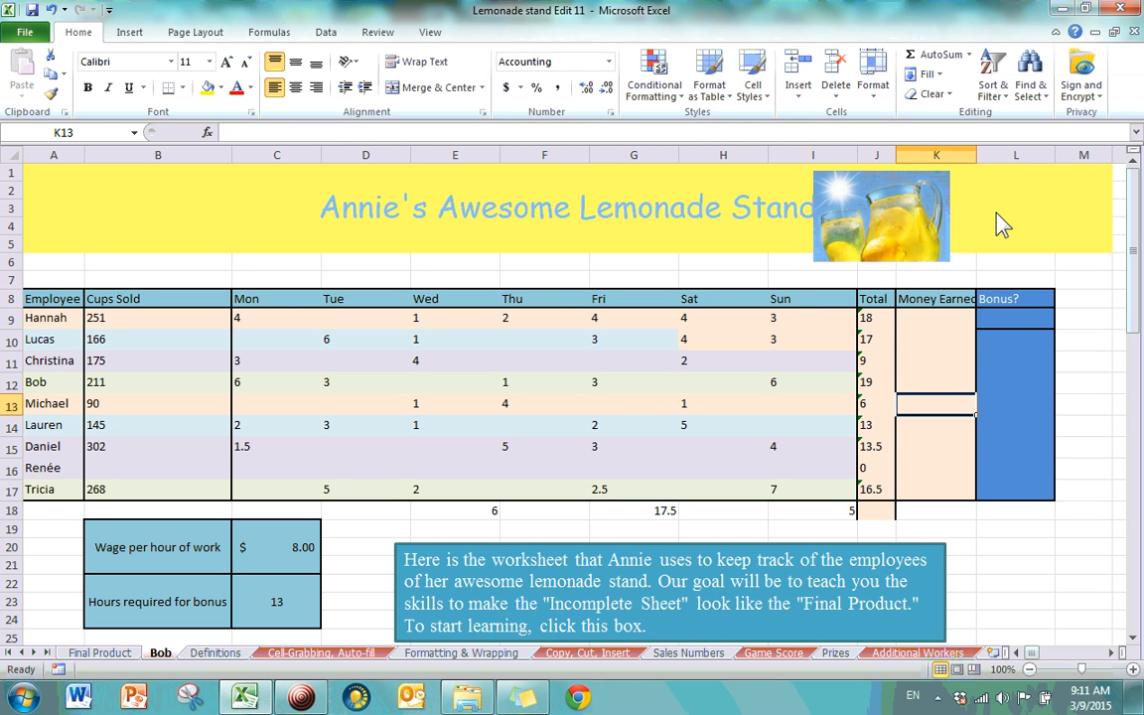
left_click(932, 74)
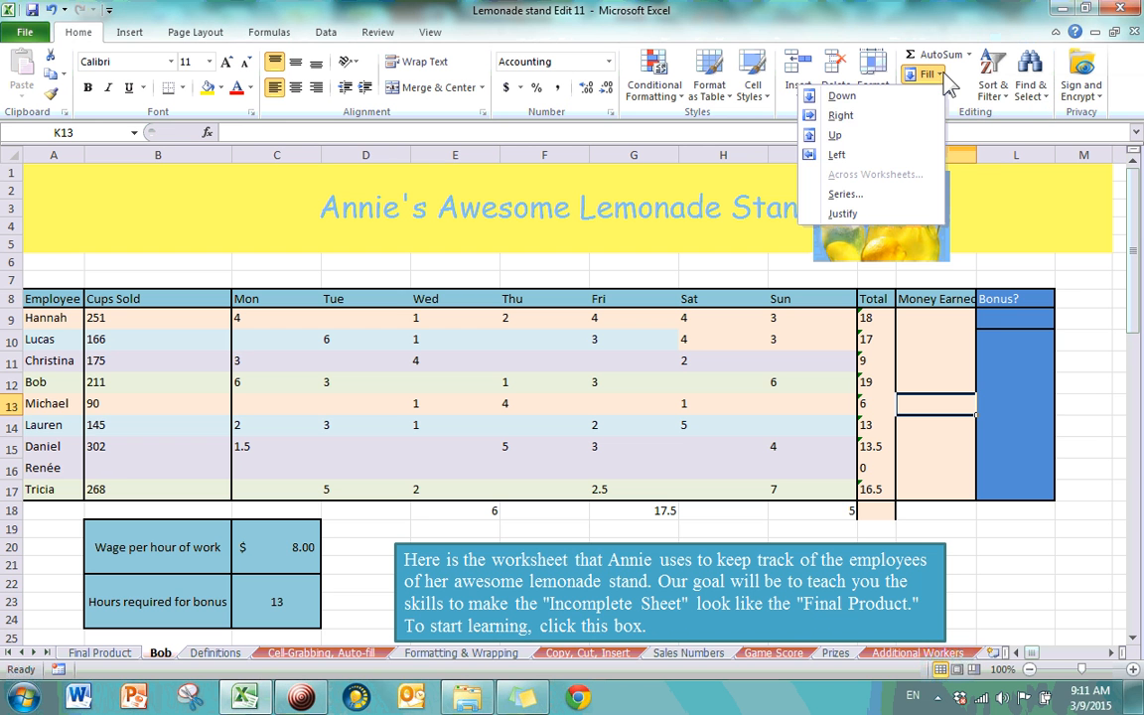
left_click(1052, 361)
- Enter "Jan" in C28 and fill it right into D28
scroll(1059, 332, "down", 5)
left_click(287, 400)
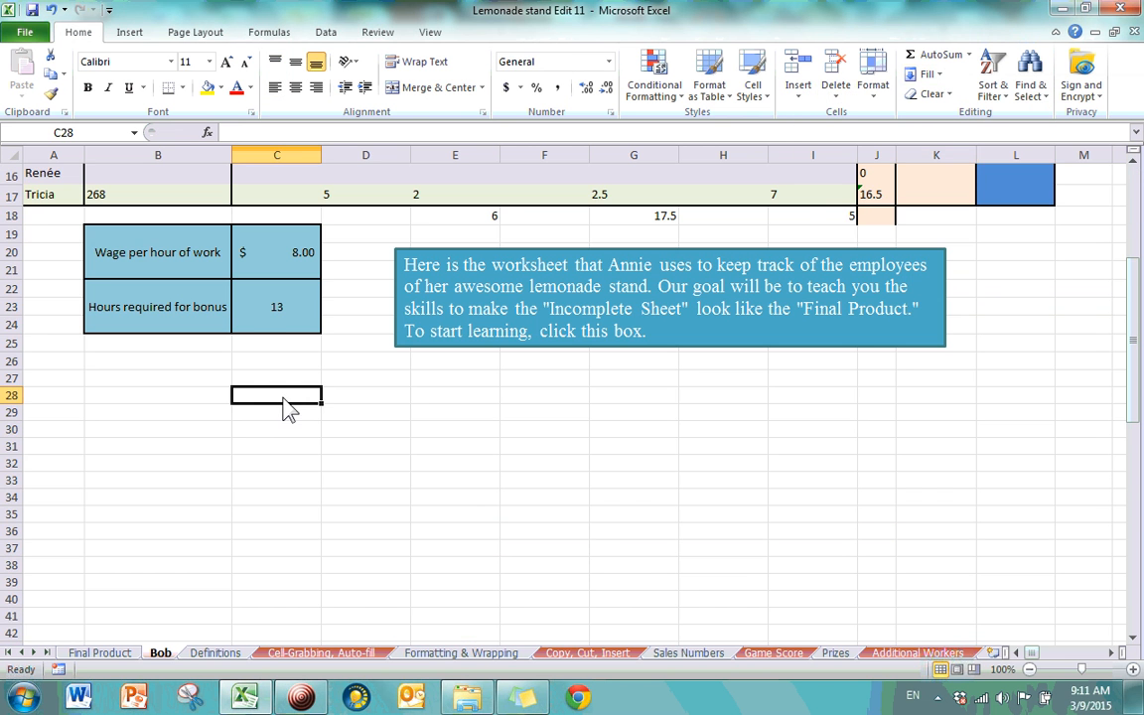
type("Jan")
key("Return")
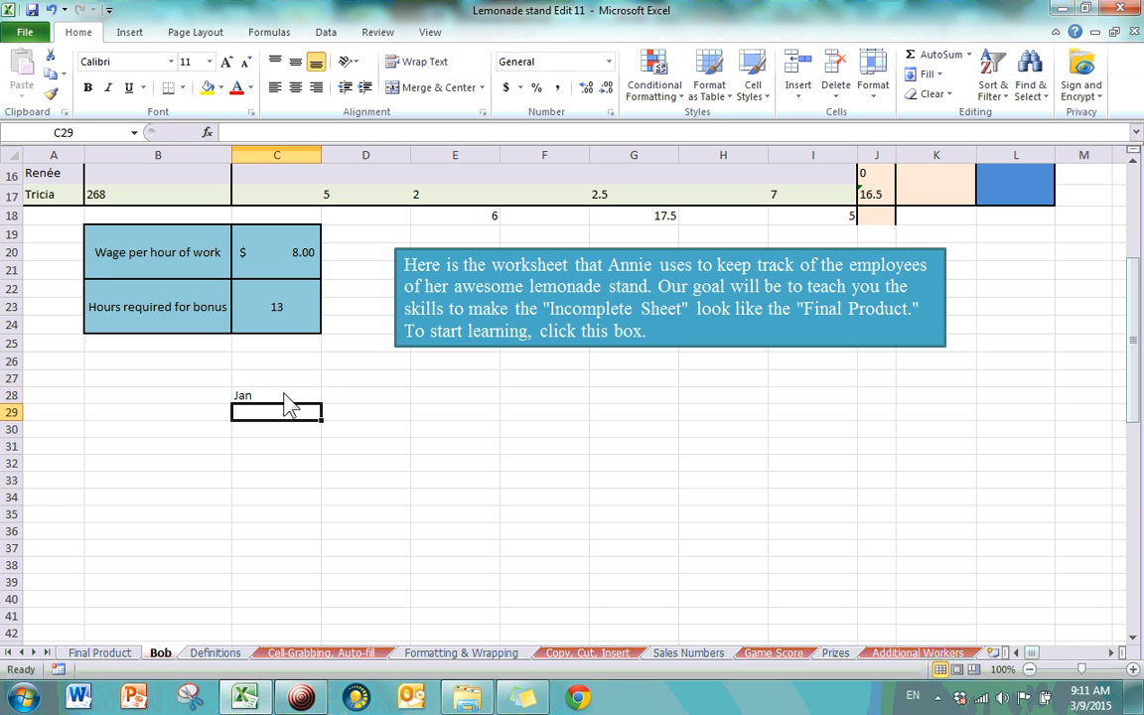
left_click(346, 399)
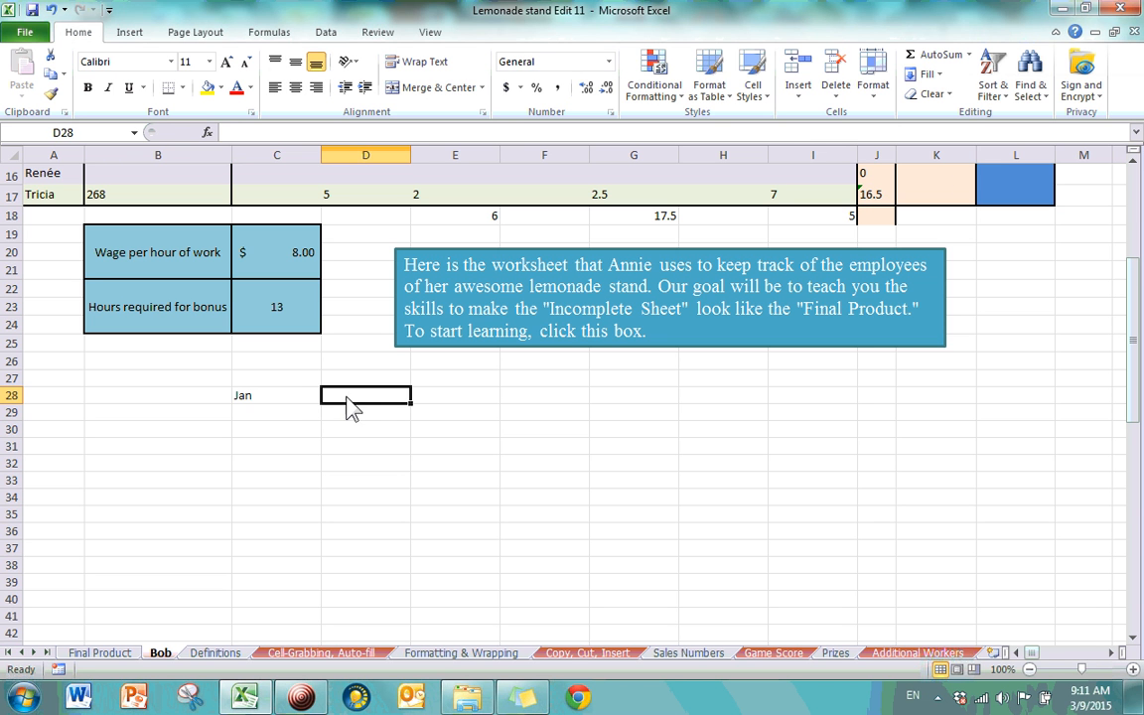
left_click(927, 73)
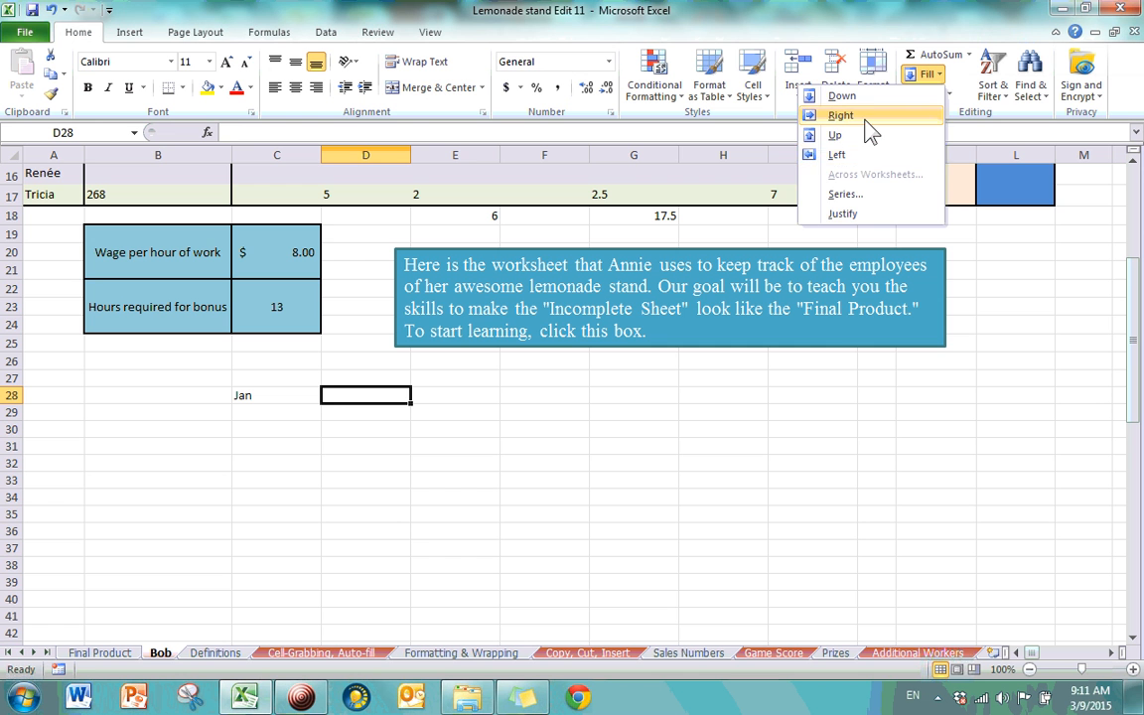
left_click(866, 117)
left_click(927, 74)
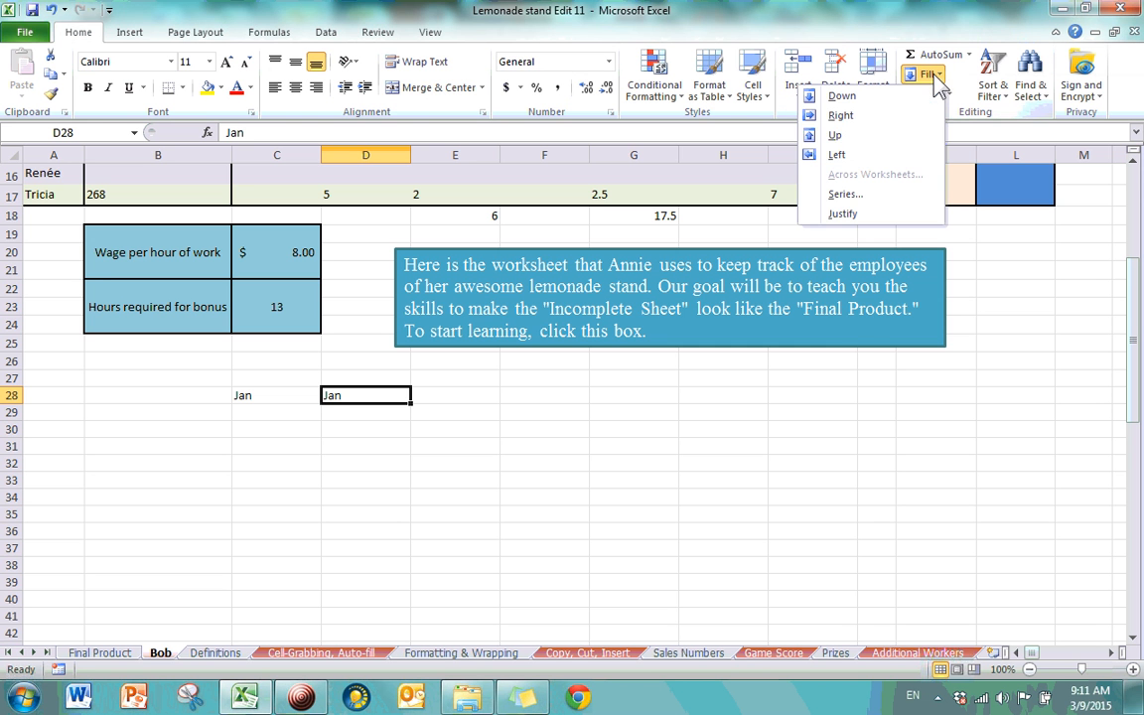
- Enter the numbers 1 and 2 side by side in C30 and D30
left_click(276, 426)
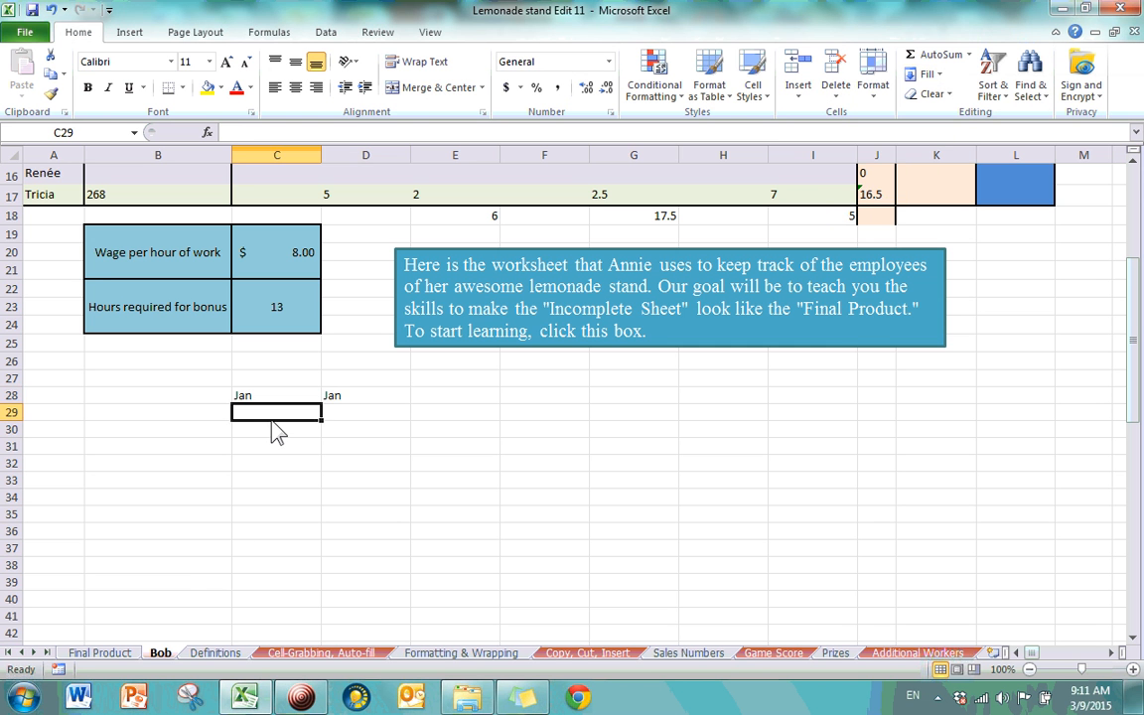
left_click(275, 429)
type("1")
key("Tab")
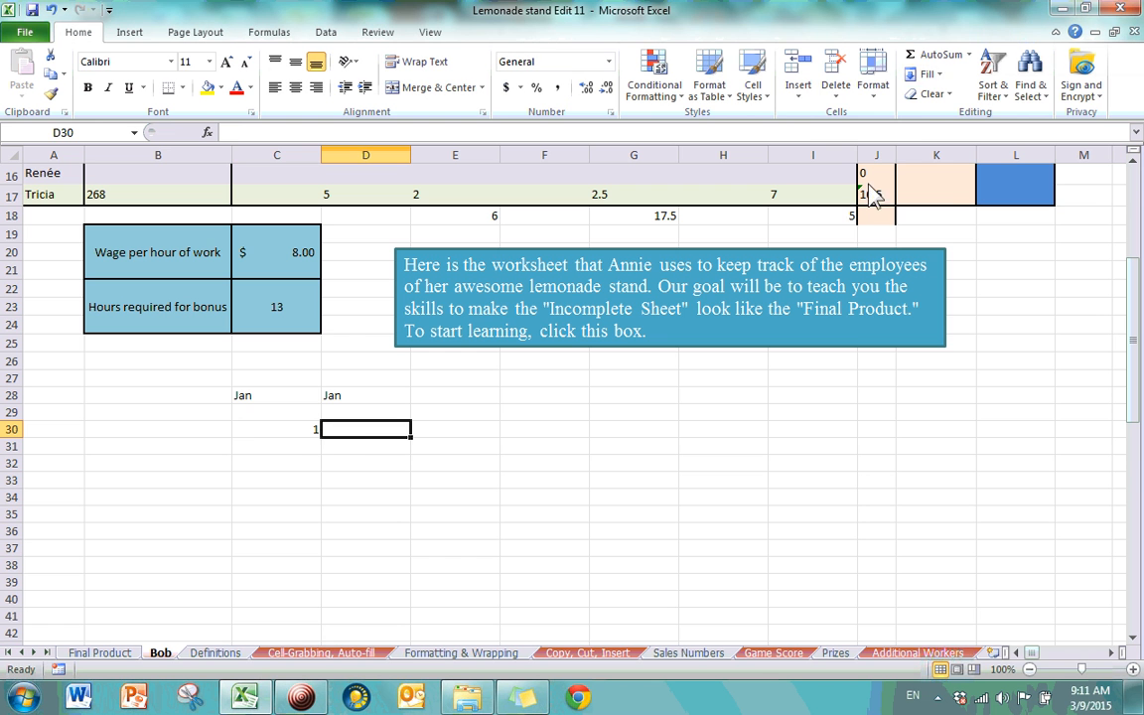
left_click(942, 80)
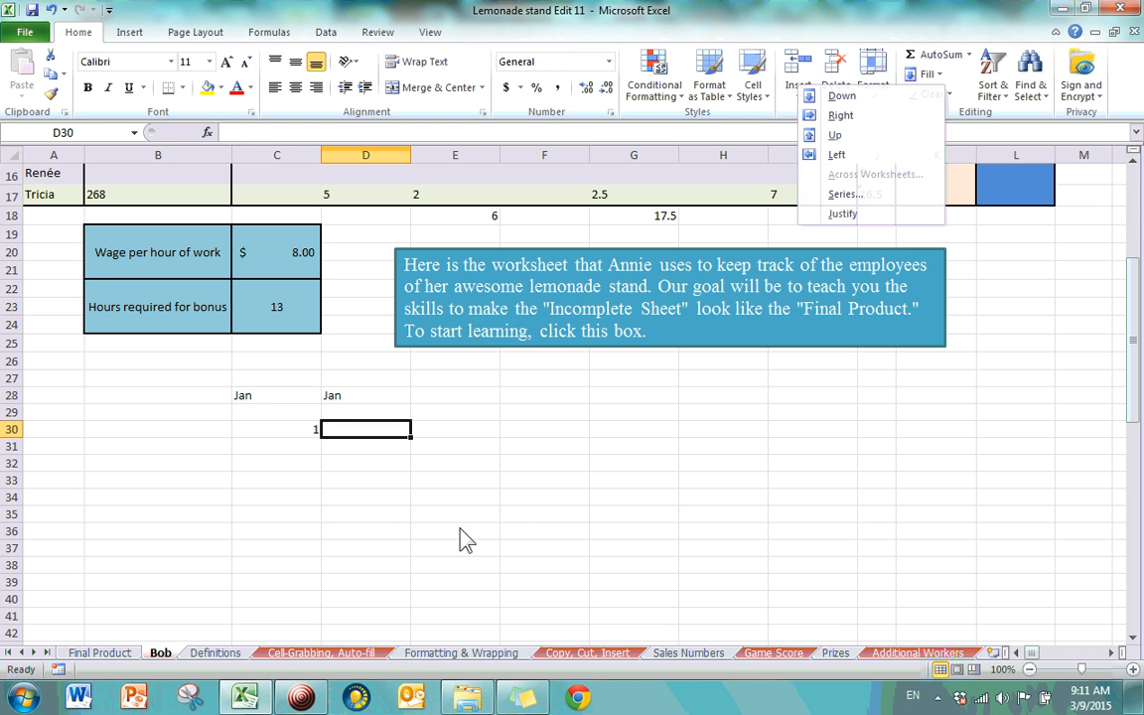
key("Escape")
type("2")
key("Tab")
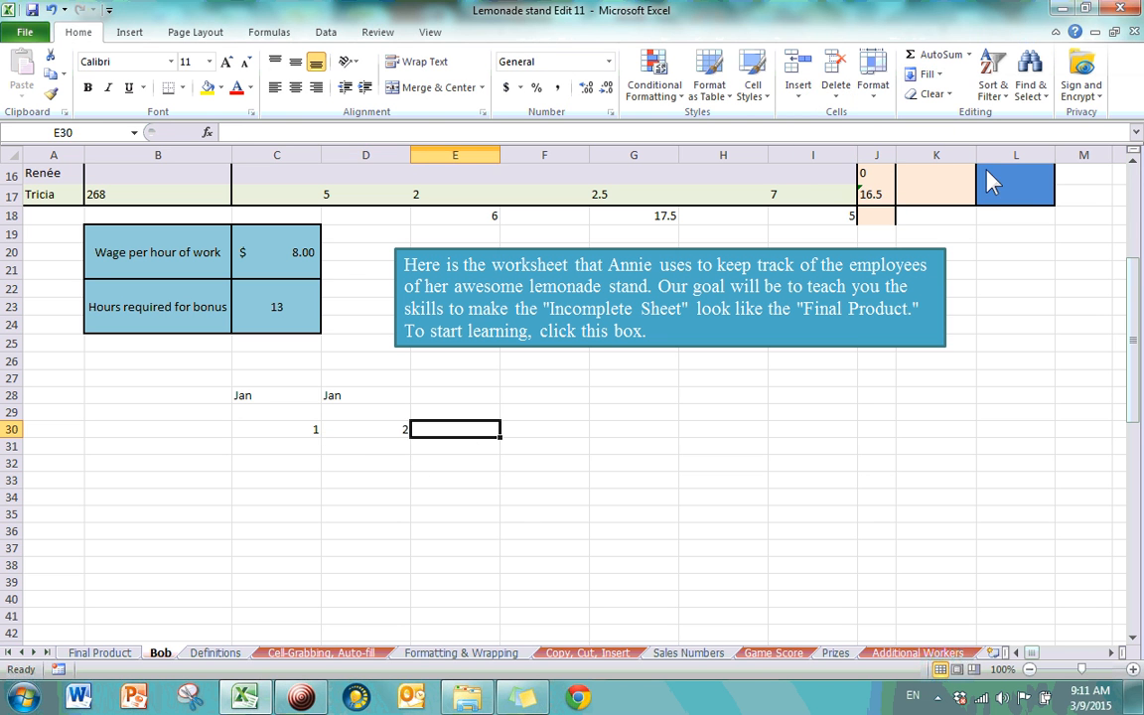
- Try filling a linear series in rows with a step value of 1 from the empty cell E30
left_click(929, 77)
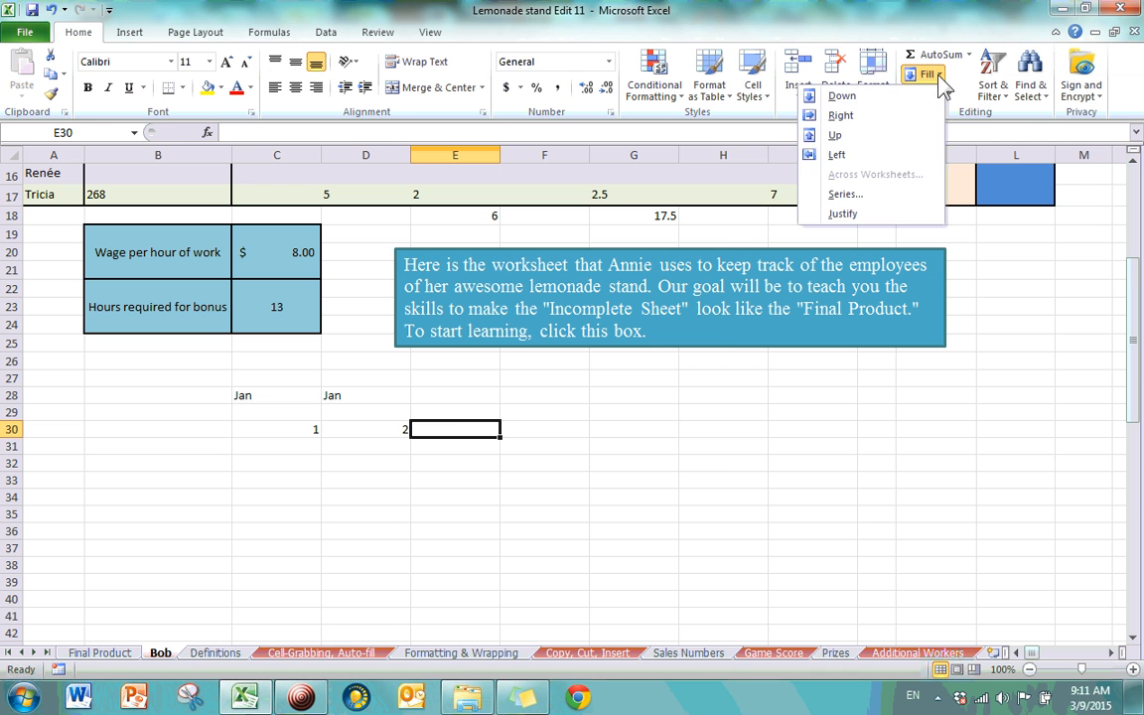
left_click(894, 197)
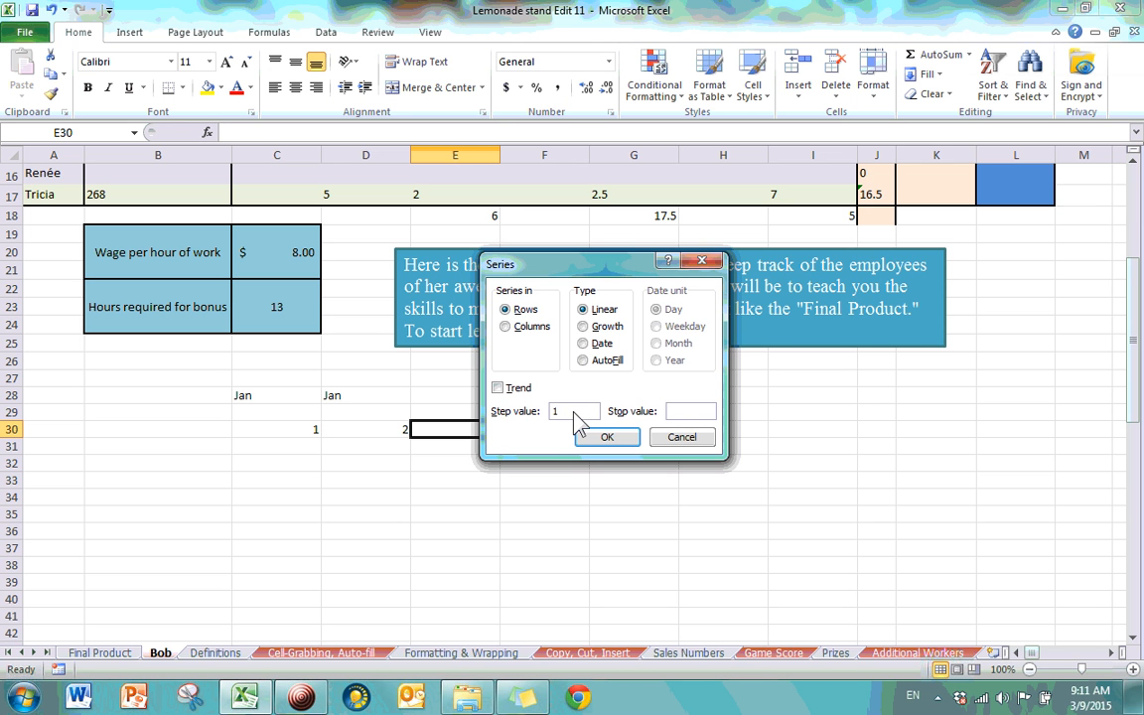
left_click(584, 435)
left_click(385, 431)
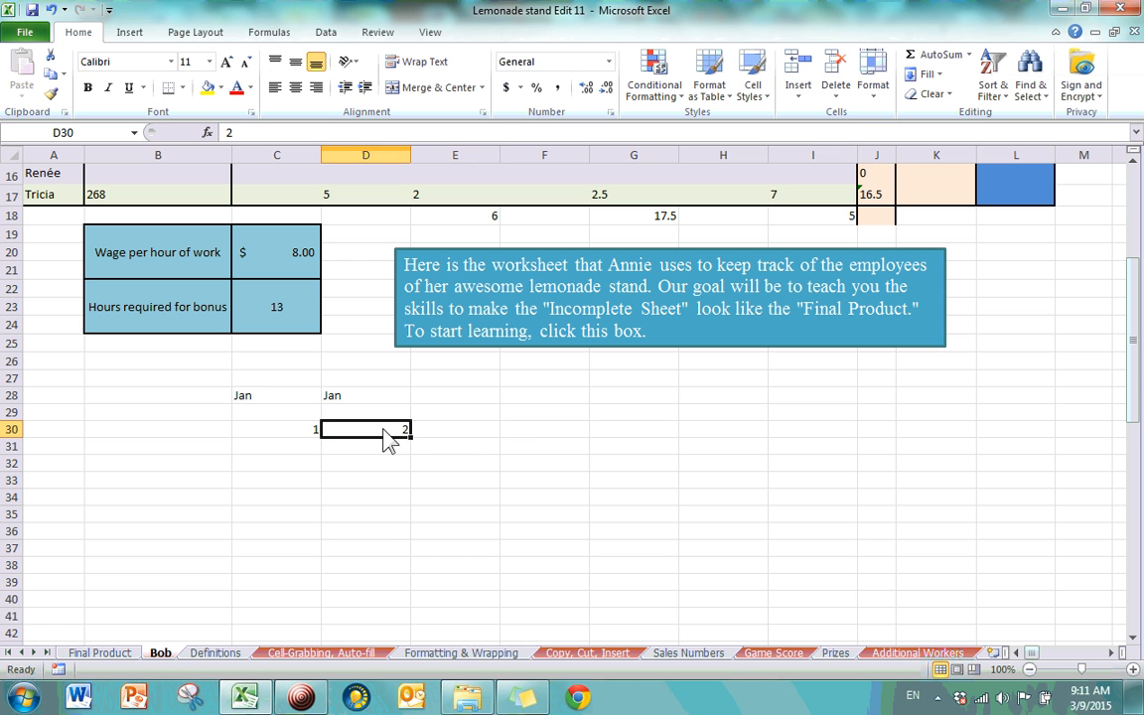
left_click(457, 437)
left_click(396, 437)
- Extend the number series in C30:D30 across the row through G30
left_click_drag(298, 431, 386, 444)
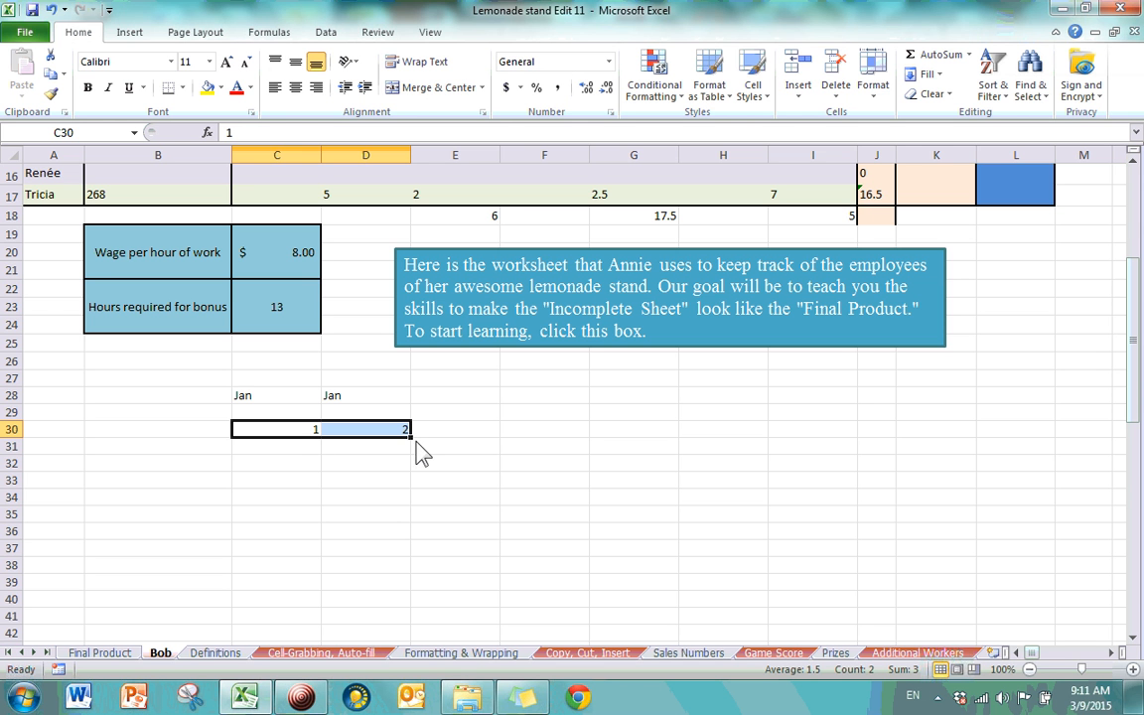
left_click(452, 454)
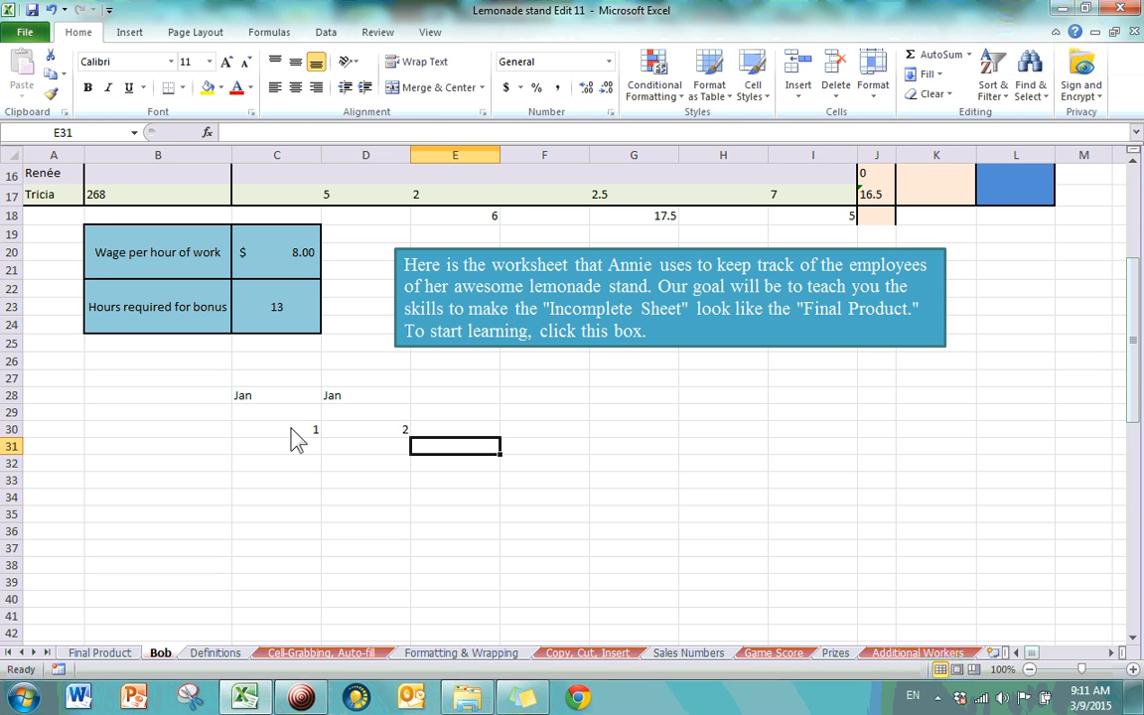
left_click_drag(288, 429, 407, 429)
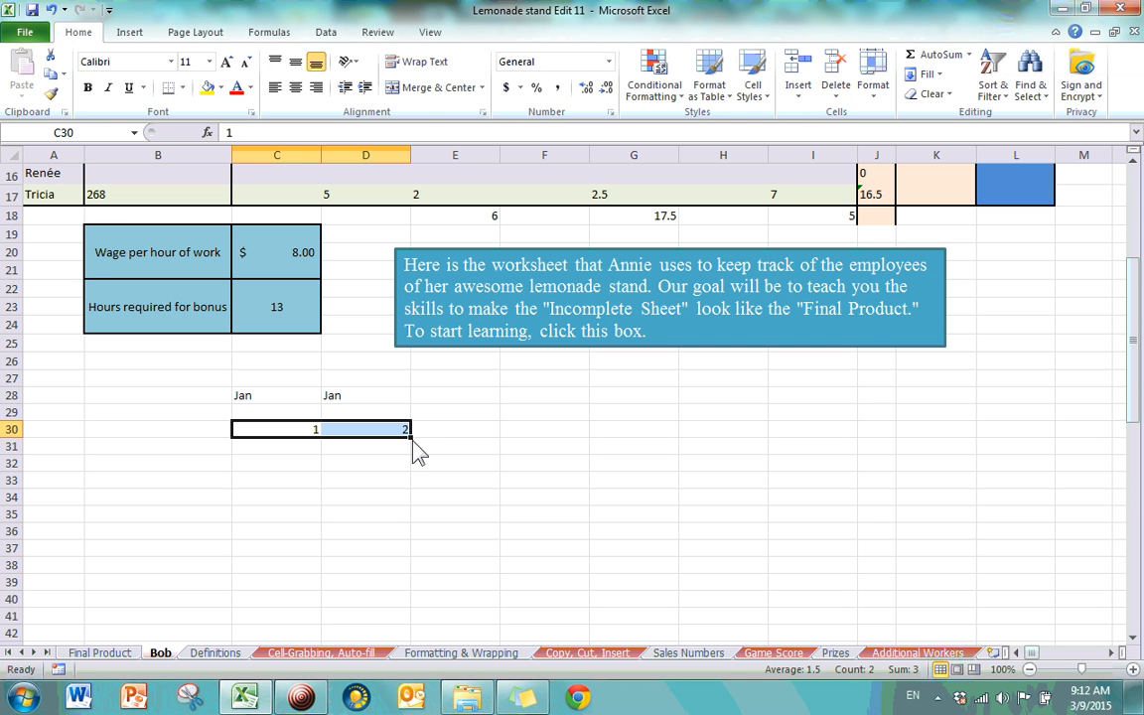
left_click_drag(411, 437, 291, 437)
- Delete the number series from C30:G30
left_click(826, 461)
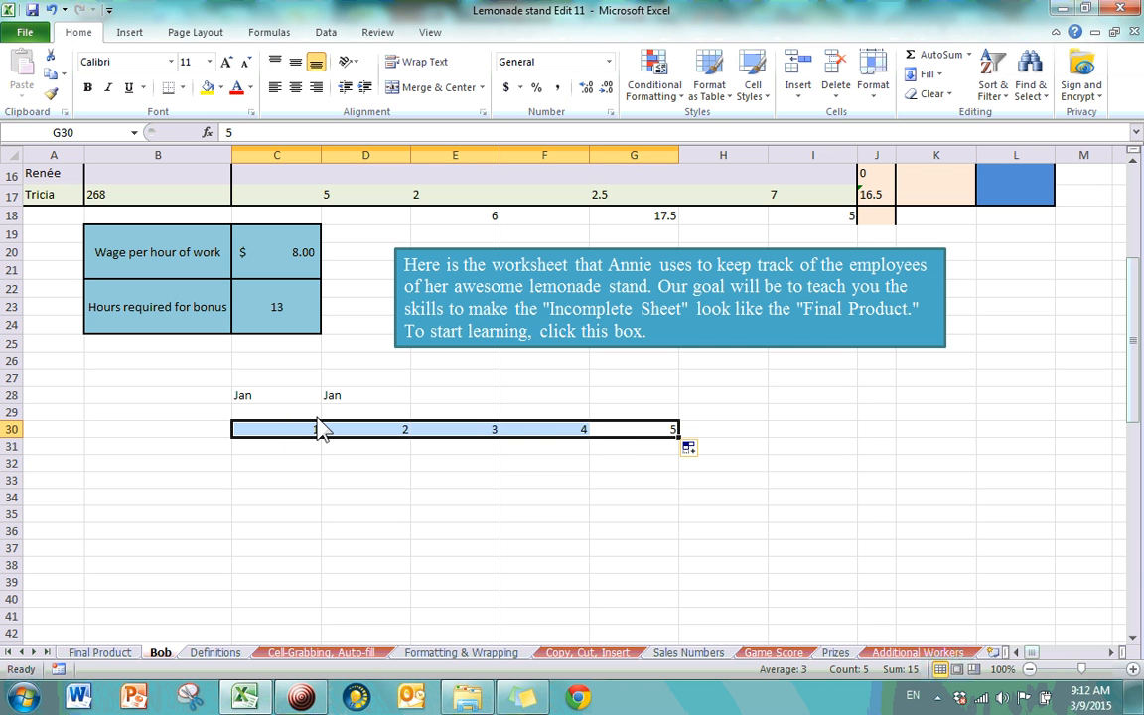
key("BackSpace")
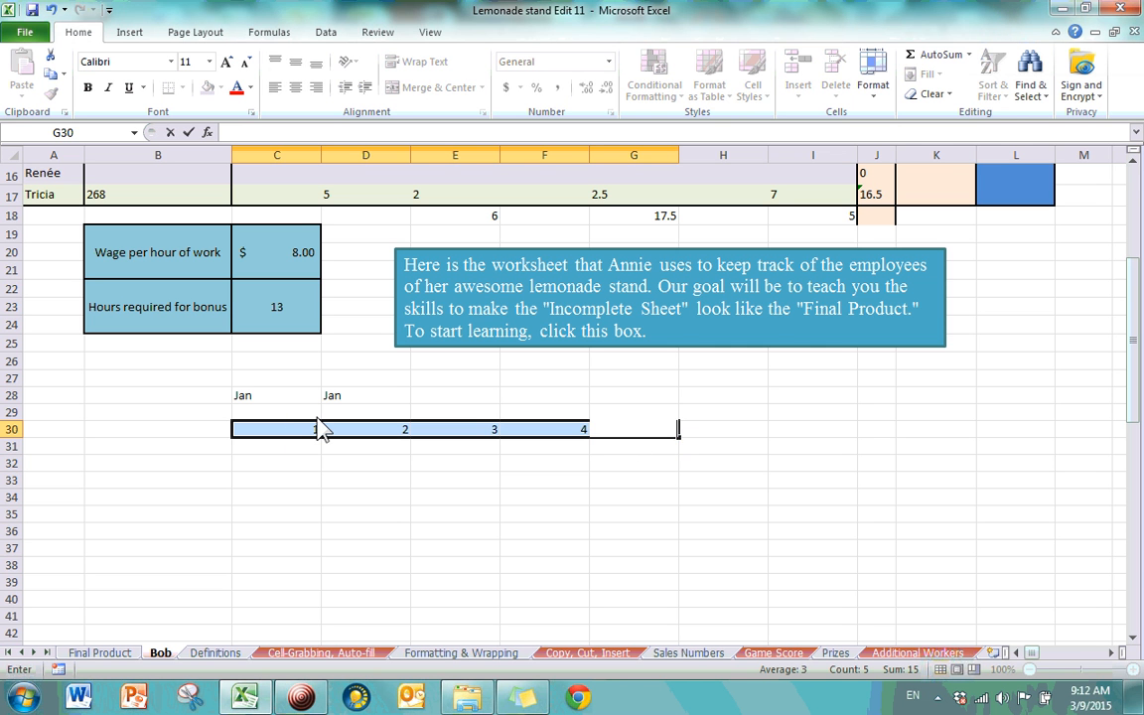
key("ctrl+Return")
left_click(581, 514)
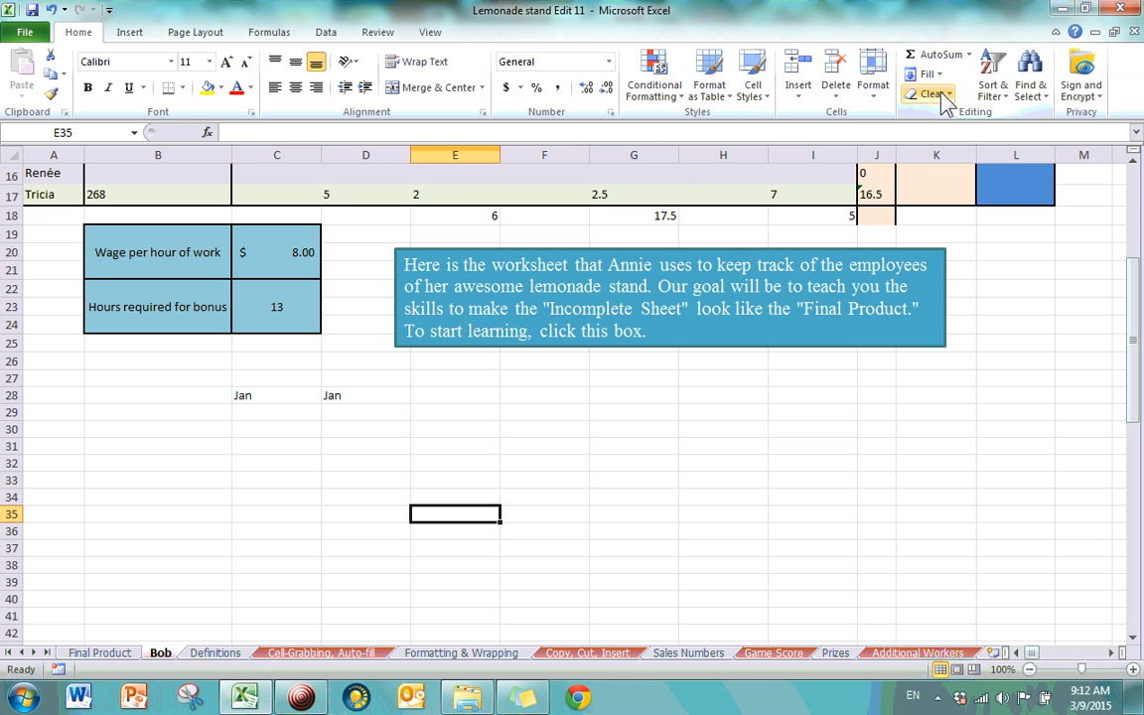
- Enter "yes" in the Bonus? cell L9 and clear only that cell's contents
scroll(954, 285, "up", 5)
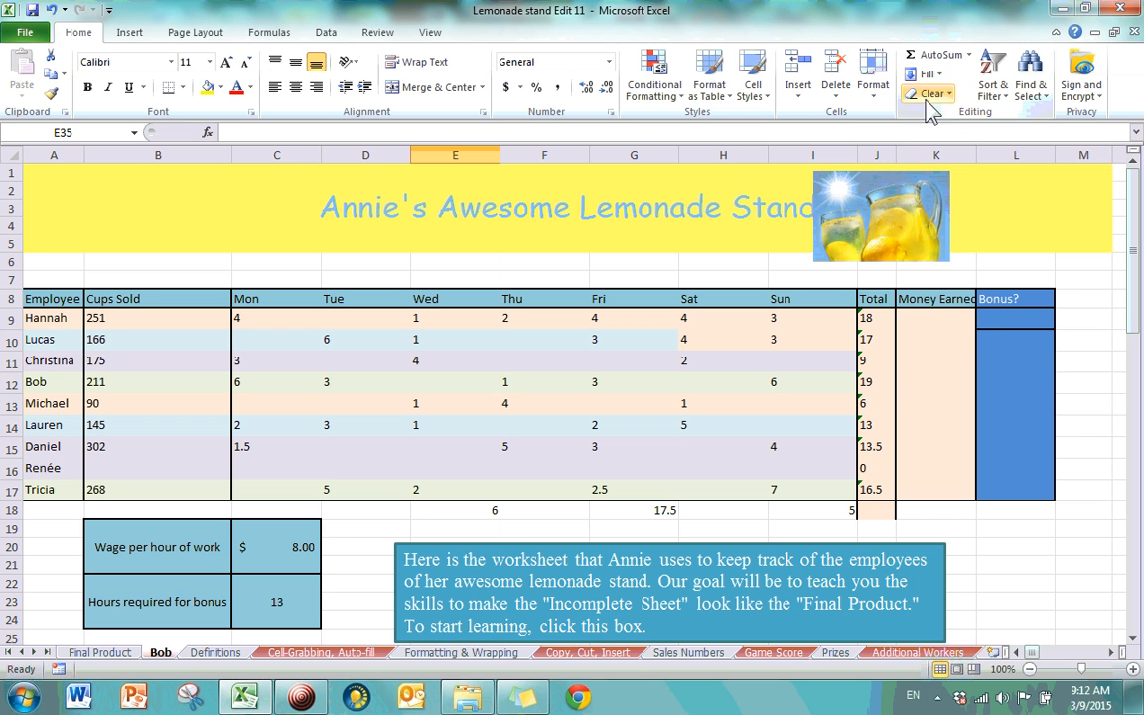
left_click(1002, 339)
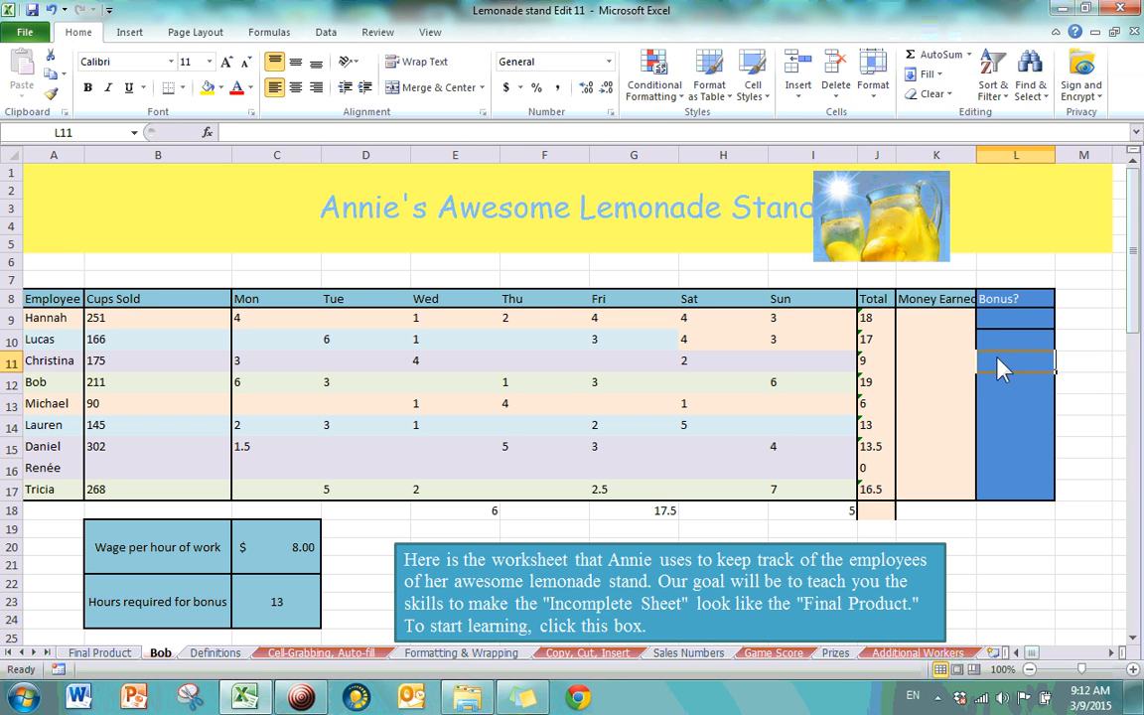
left_click(1003, 316)
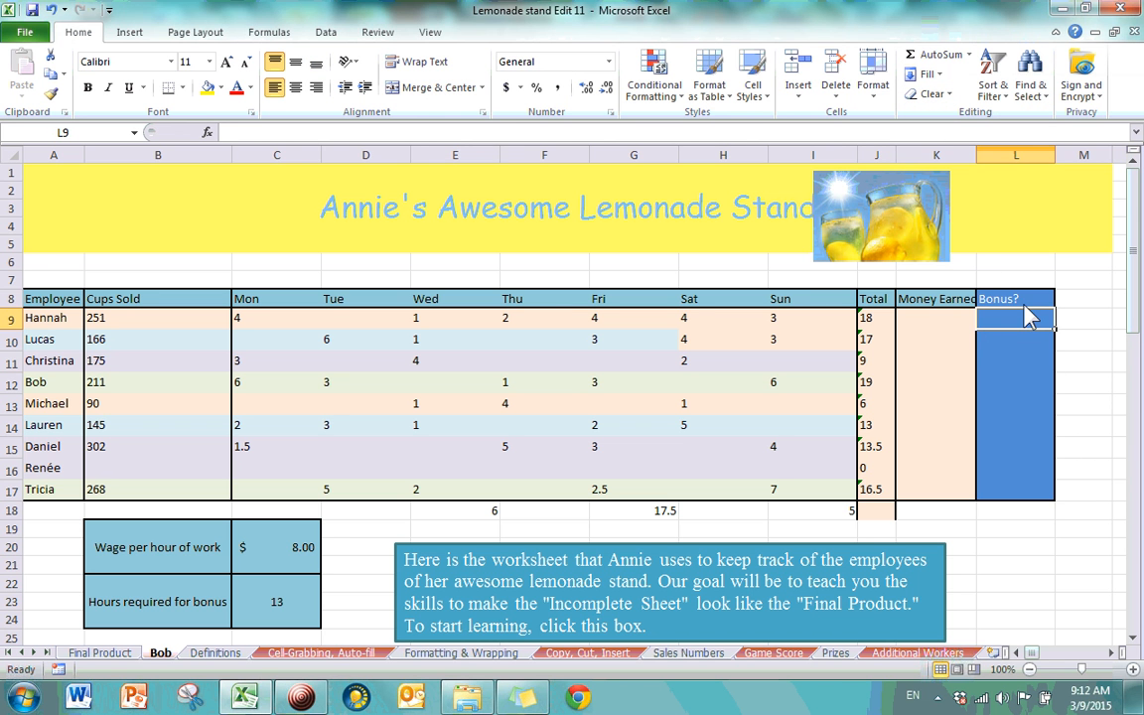
type("yes")
key("Return")
left_click(1008, 318)
left_click(932, 93)
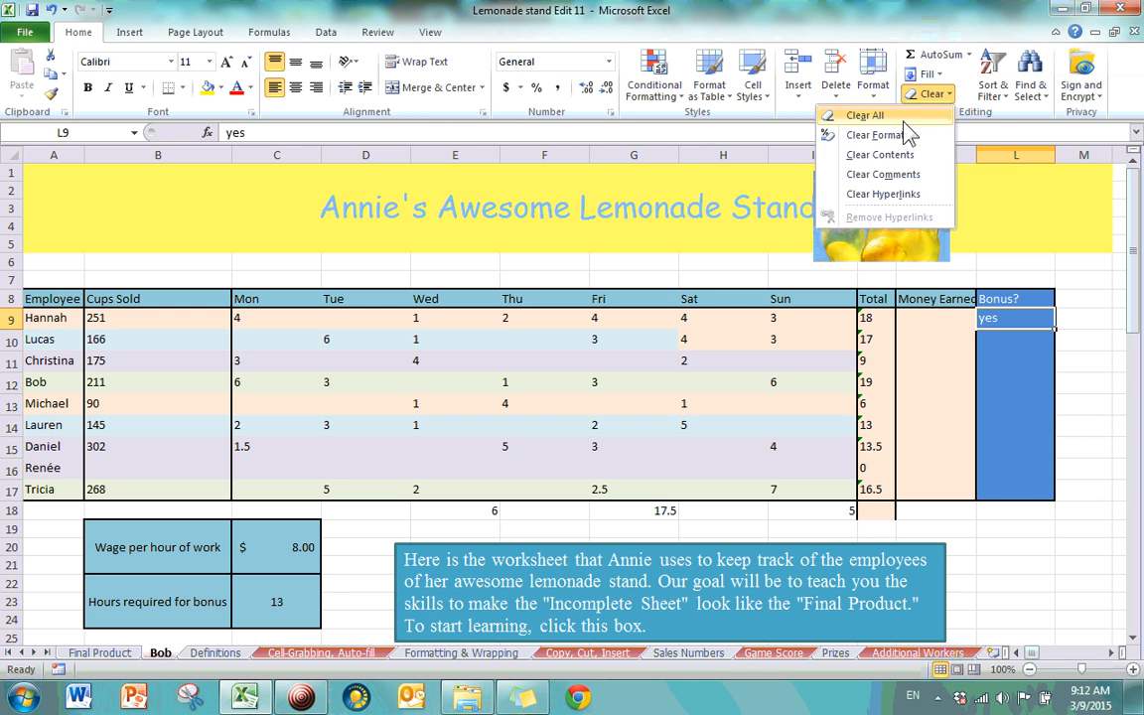
left_click(898, 155)
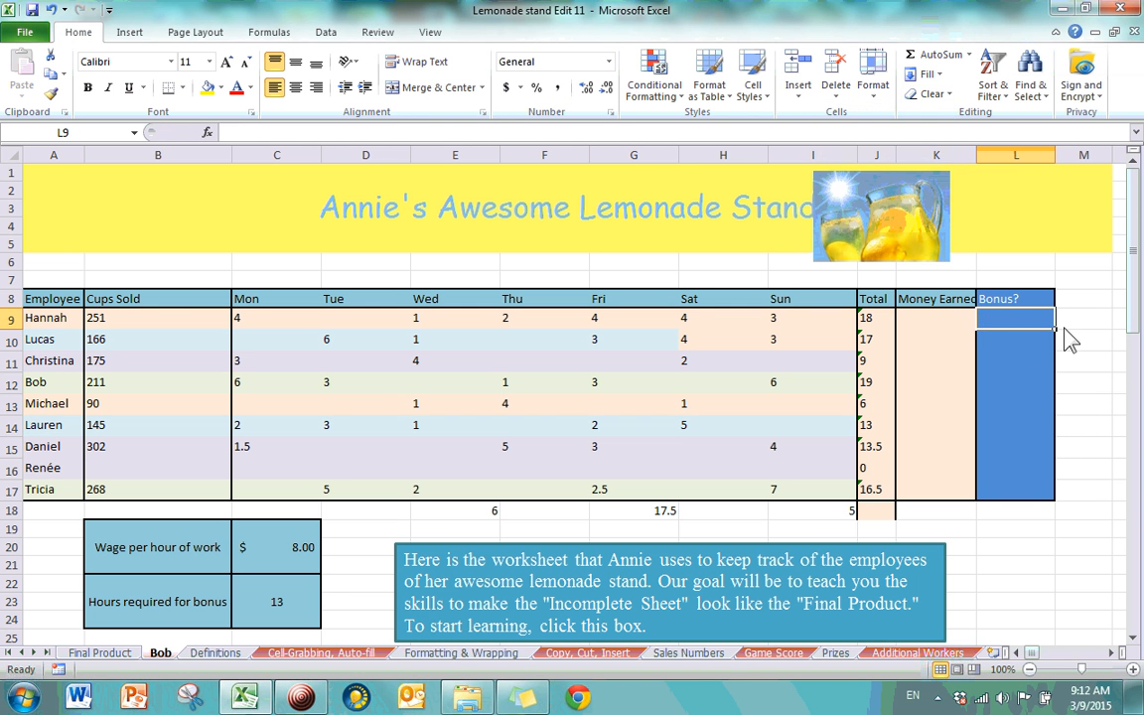
- Clear everything from cell L9, including its formatting, and undo the clearing
left_click(951, 96)
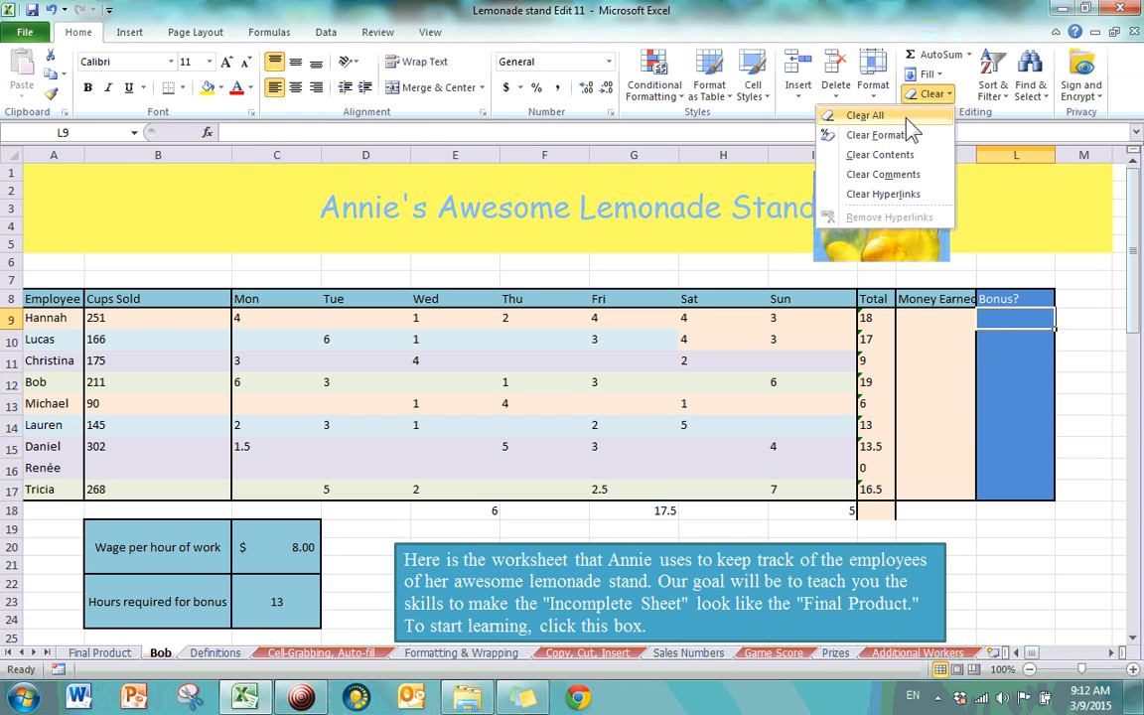
left_click(816, 109)
left_click(1038, 366)
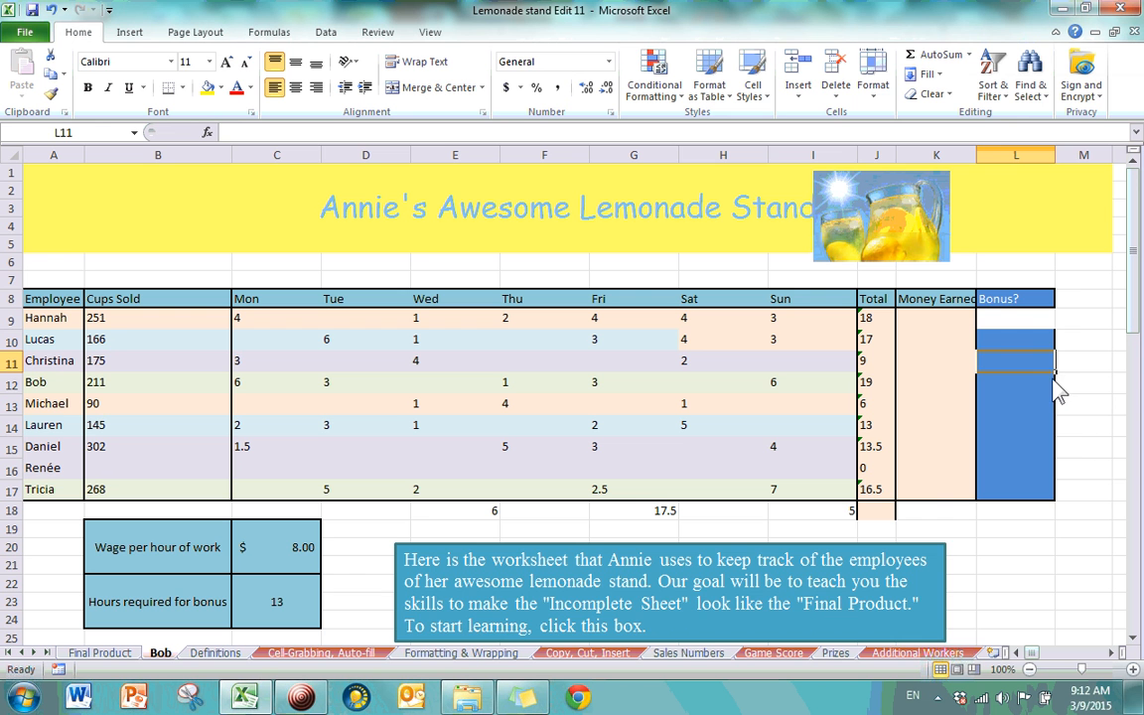
left_click(1015, 318)
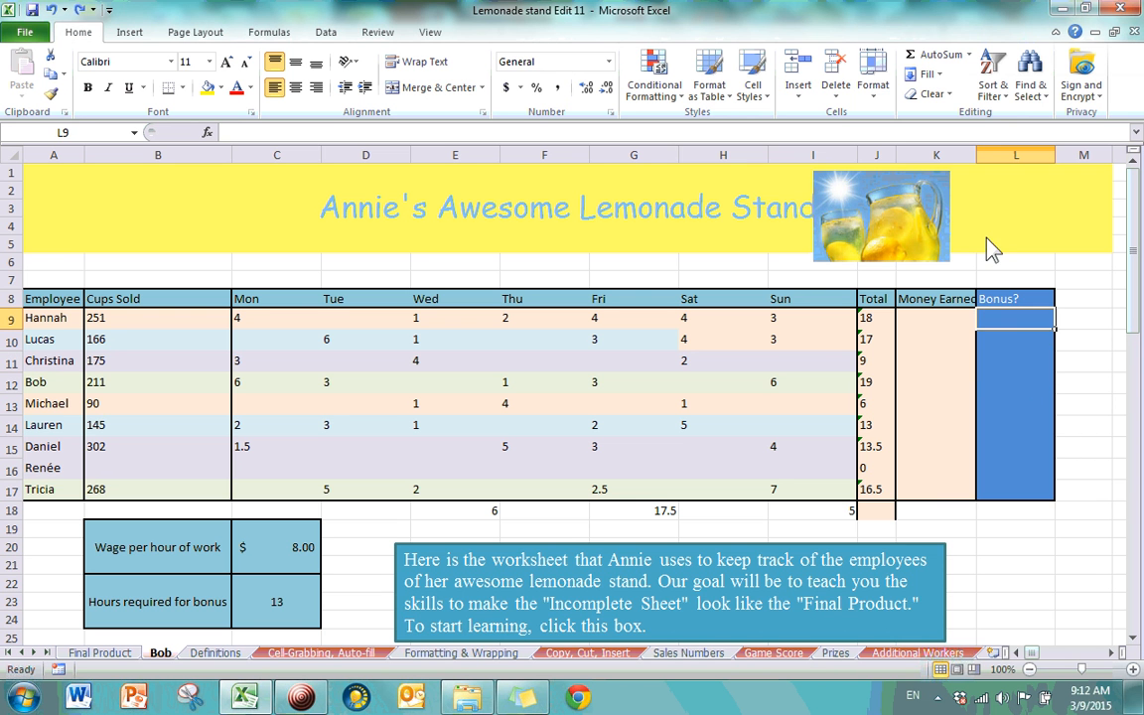
- Clear the formats of the Monday to Sunday hours in C9:I17 and undo the clearing
scroll(556, 401, "down", 5)
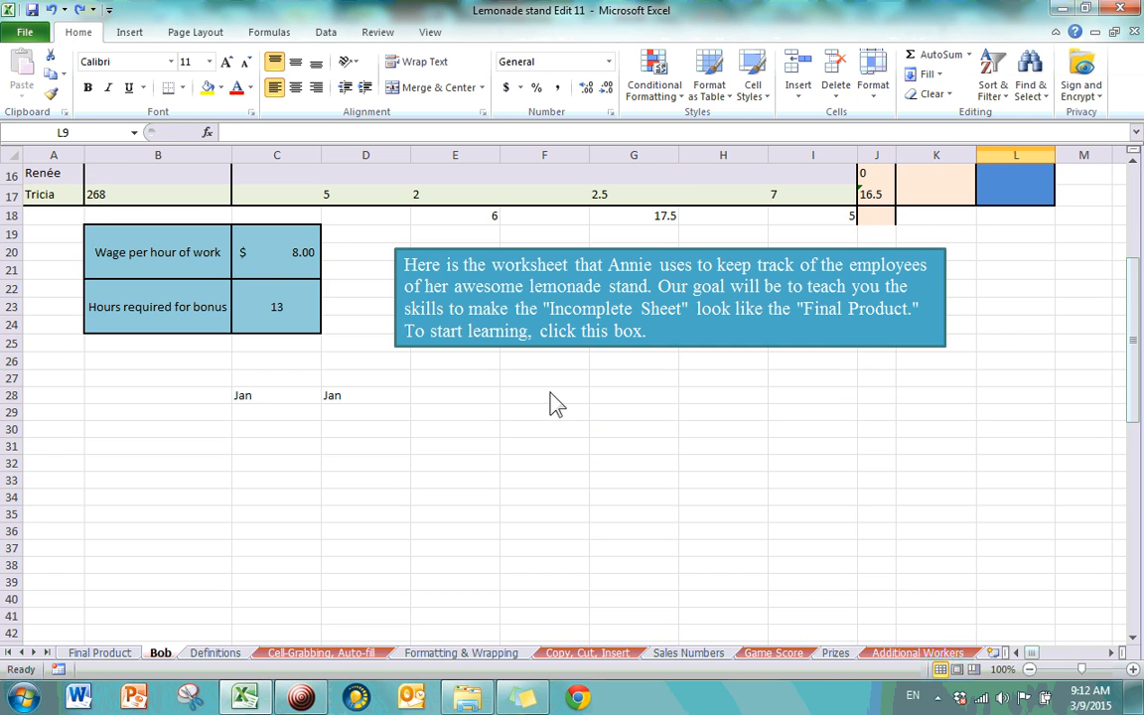
scroll(486, 427, "up", 3)
scroll(487, 425, "up", 2)
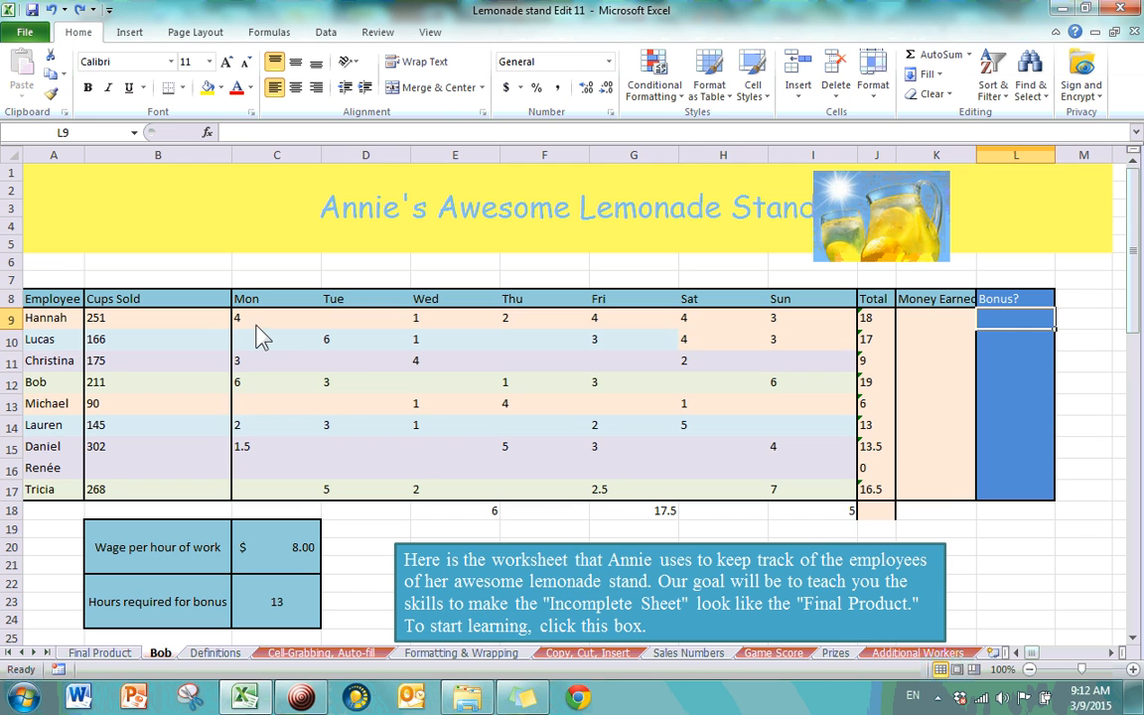
left_click_drag(249, 319, 799, 493)
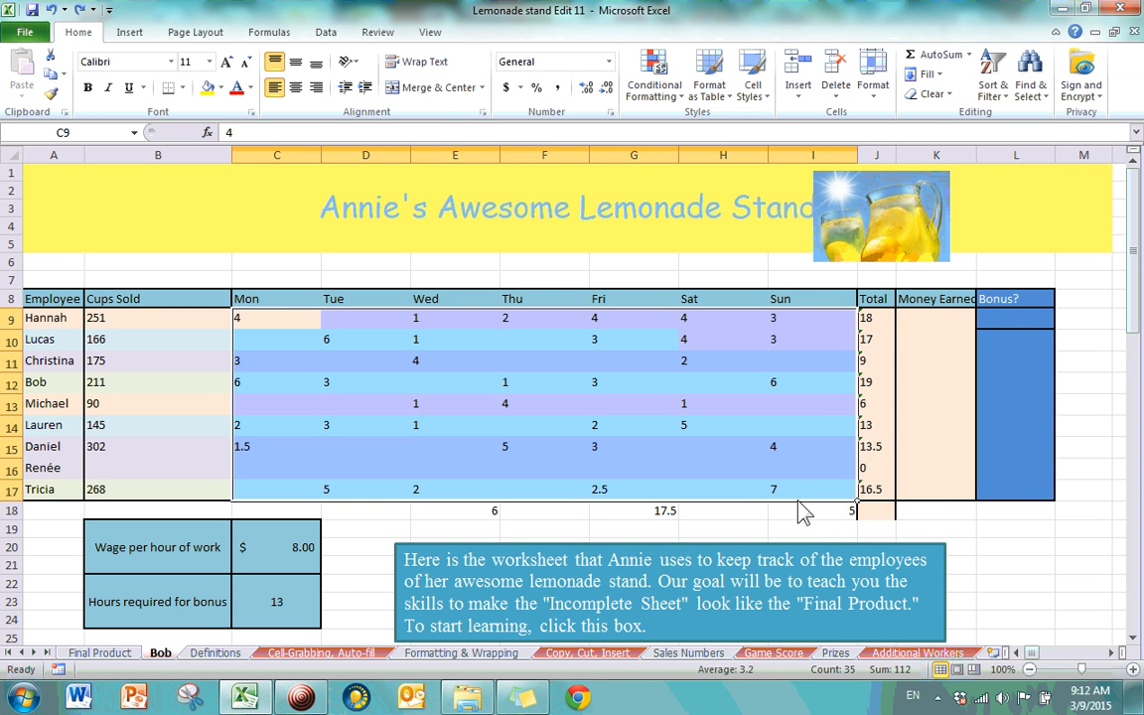
left_click(934, 95)
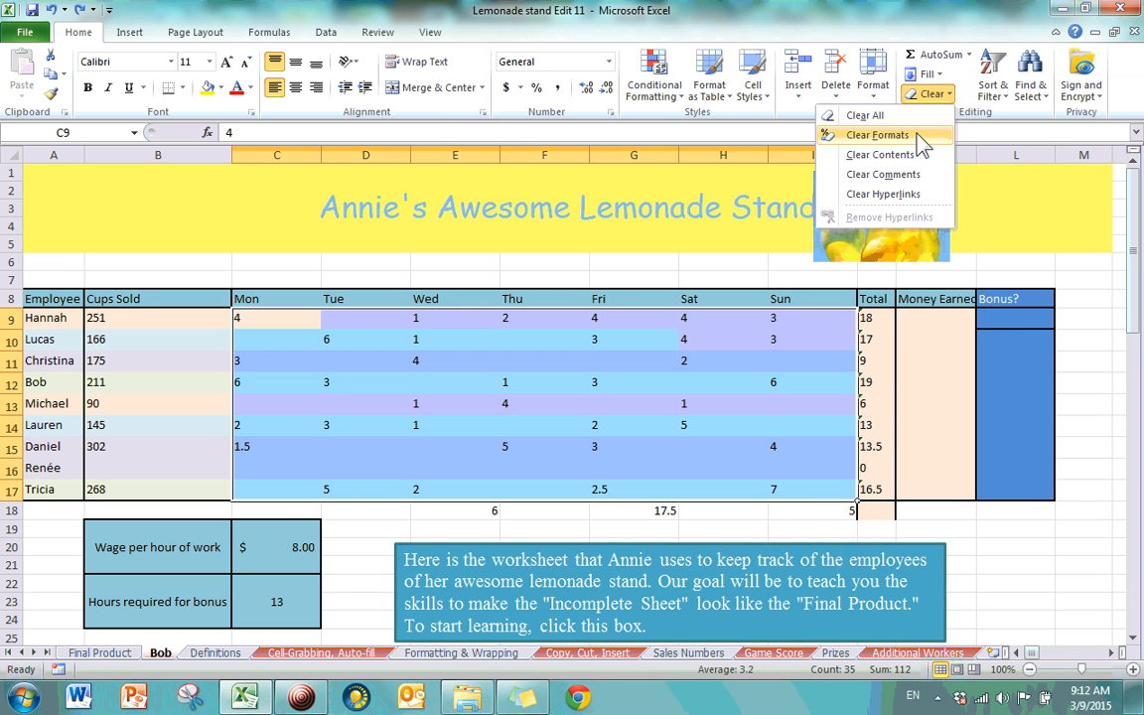
left_click(920, 137)
left_click(698, 471)
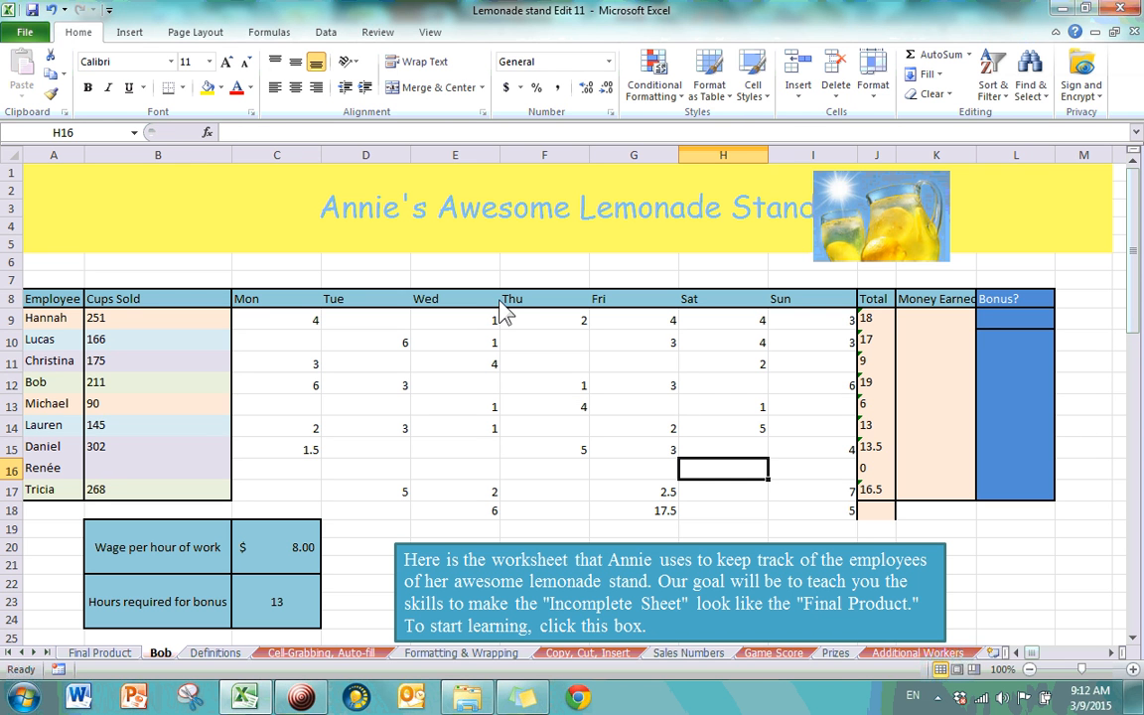
key("ctrl+z")
left_click(190, 387)
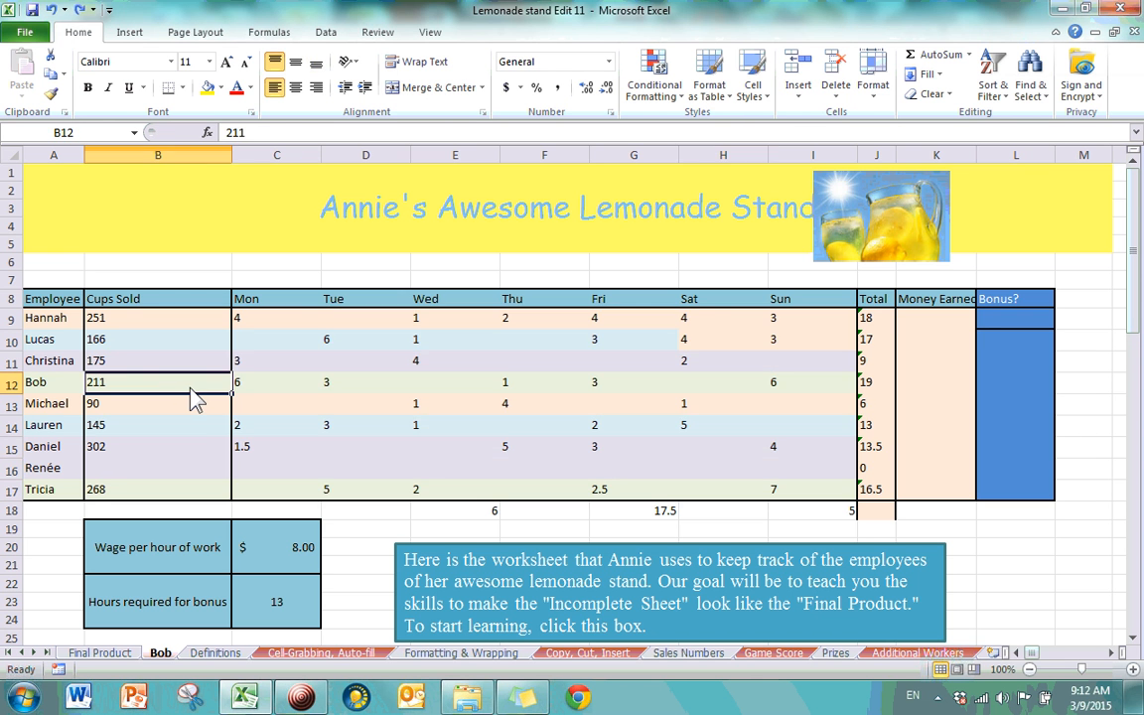
left_click(519, 388)
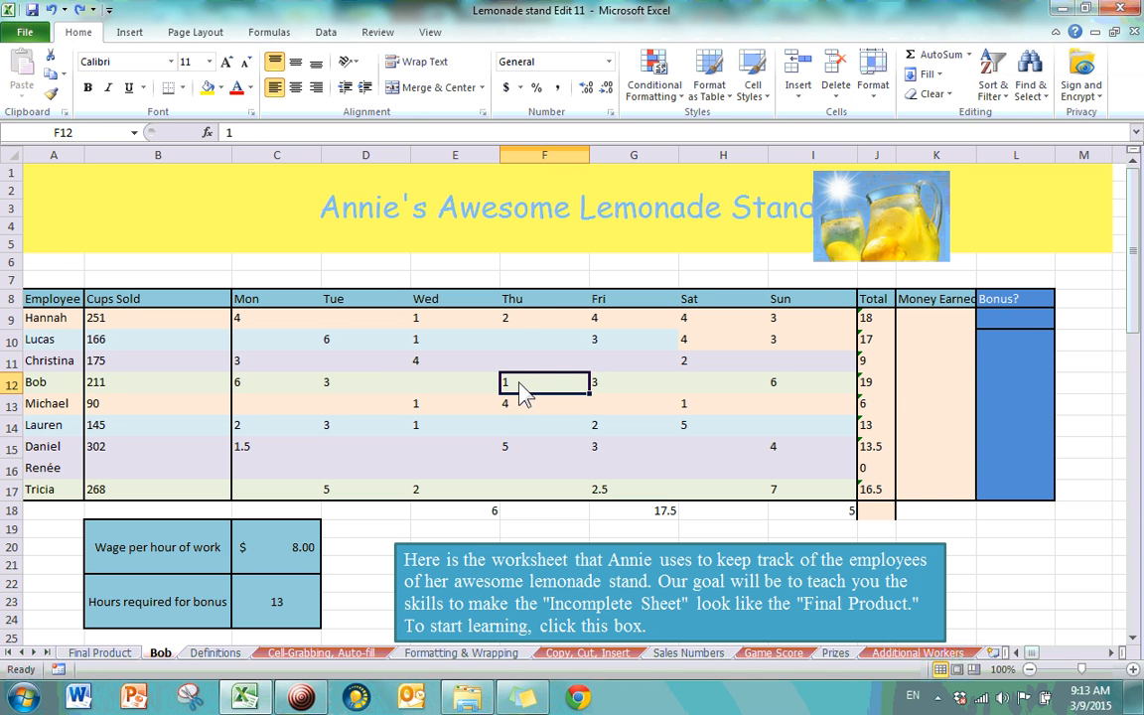
left_click(314, 366)
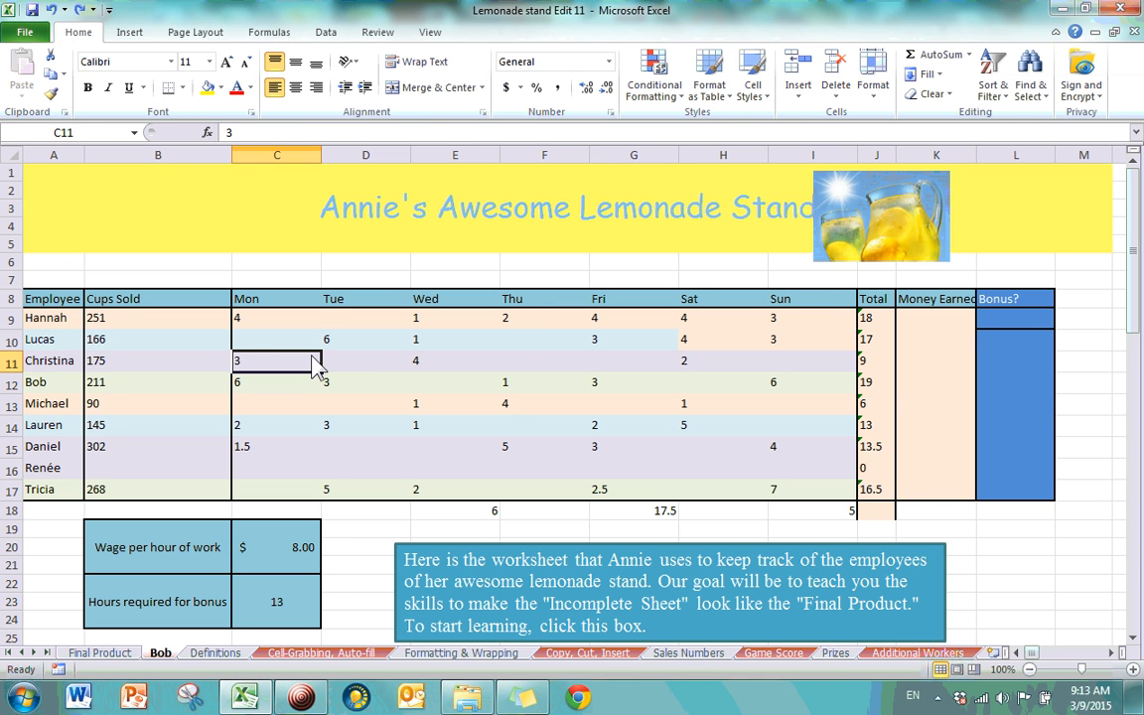
left_click(994, 90)
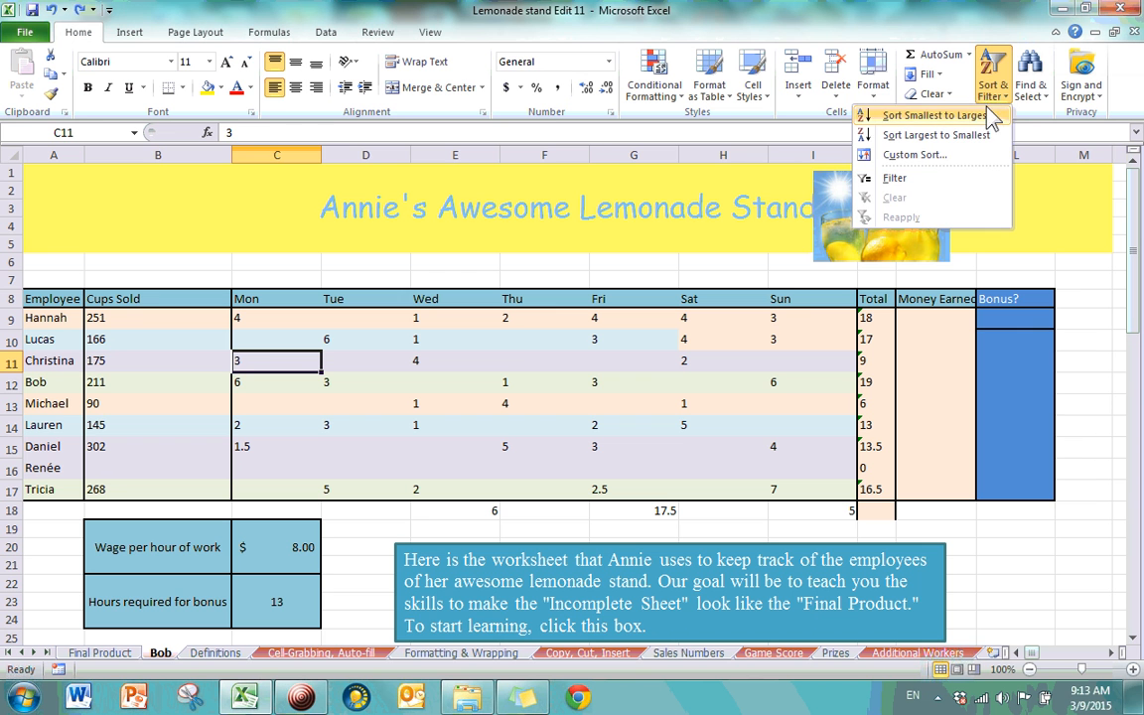
left_click(517, 369)
left_click(516, 369)
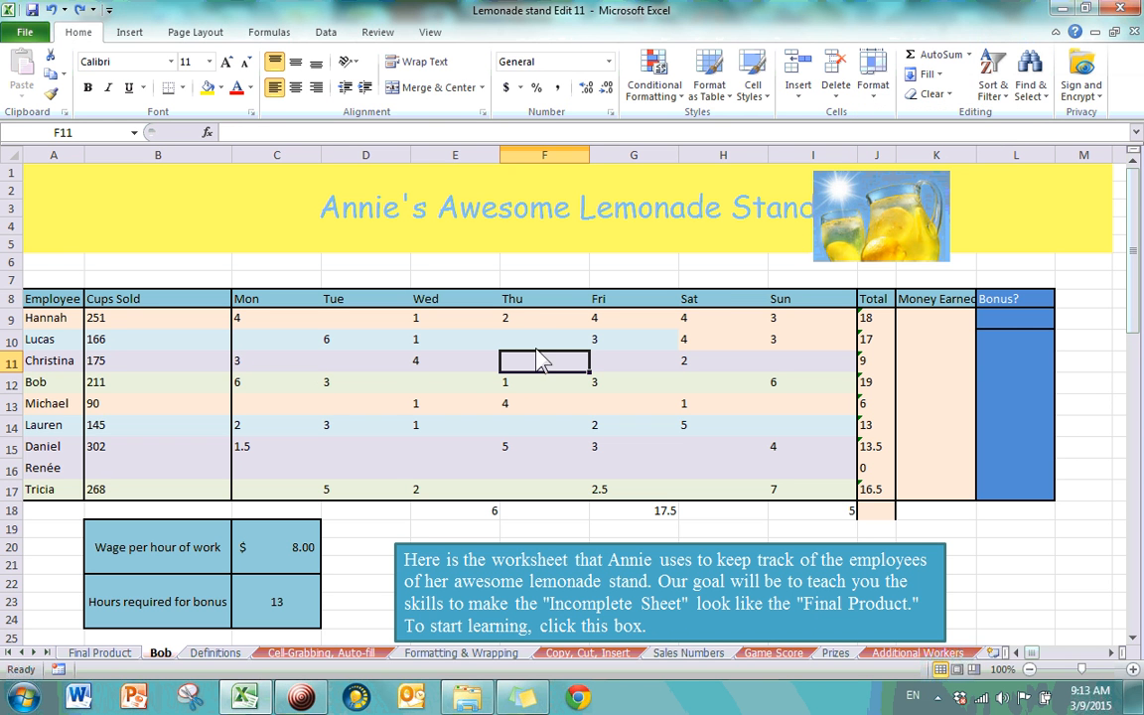
- Try to sort the employee table by the Wed hours from smallest to largest, starting from cell E11
left_click(437, 368)
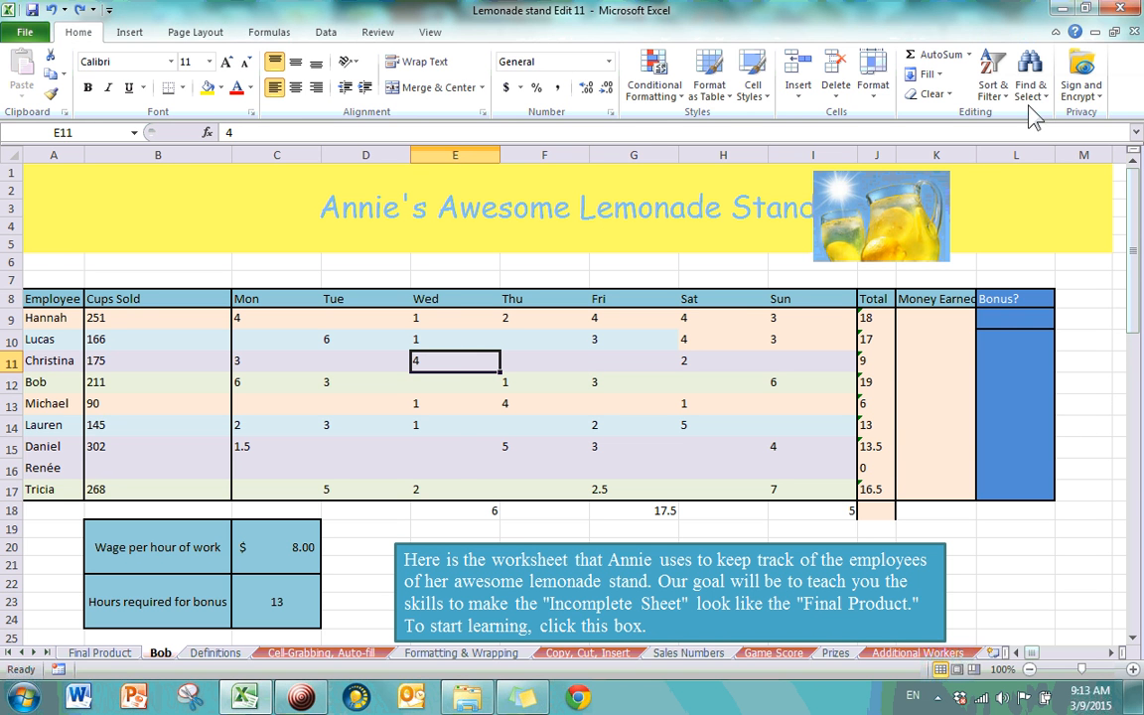
left_click(992, 85)
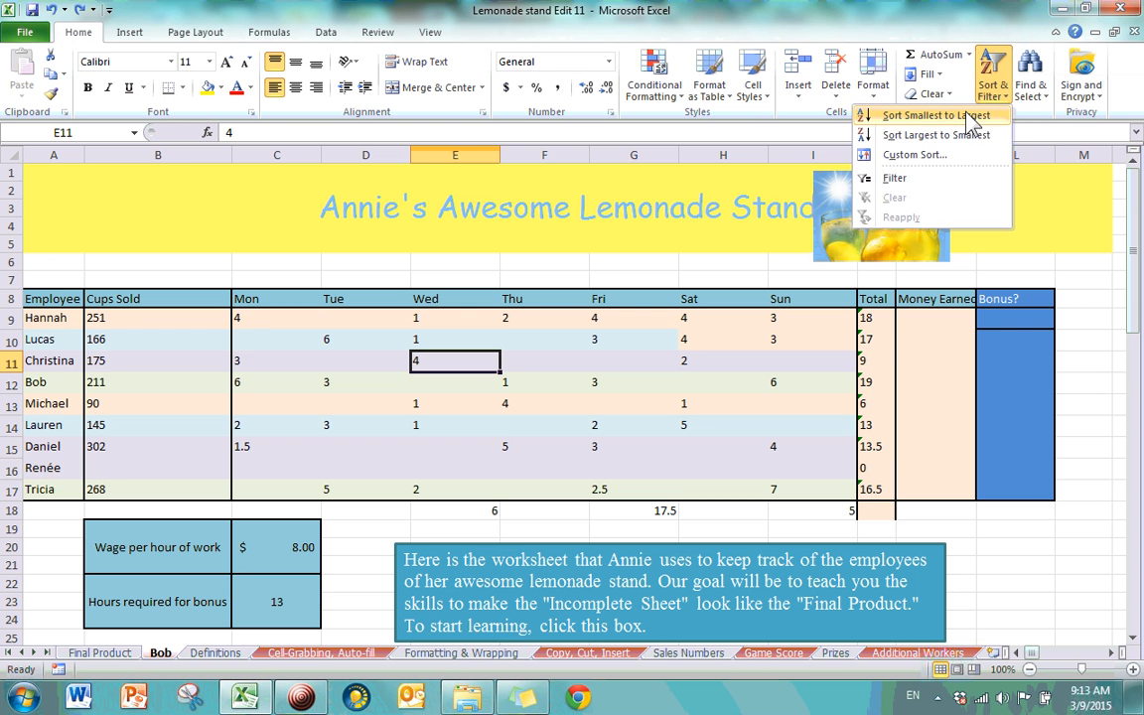
left_click(978, 115)
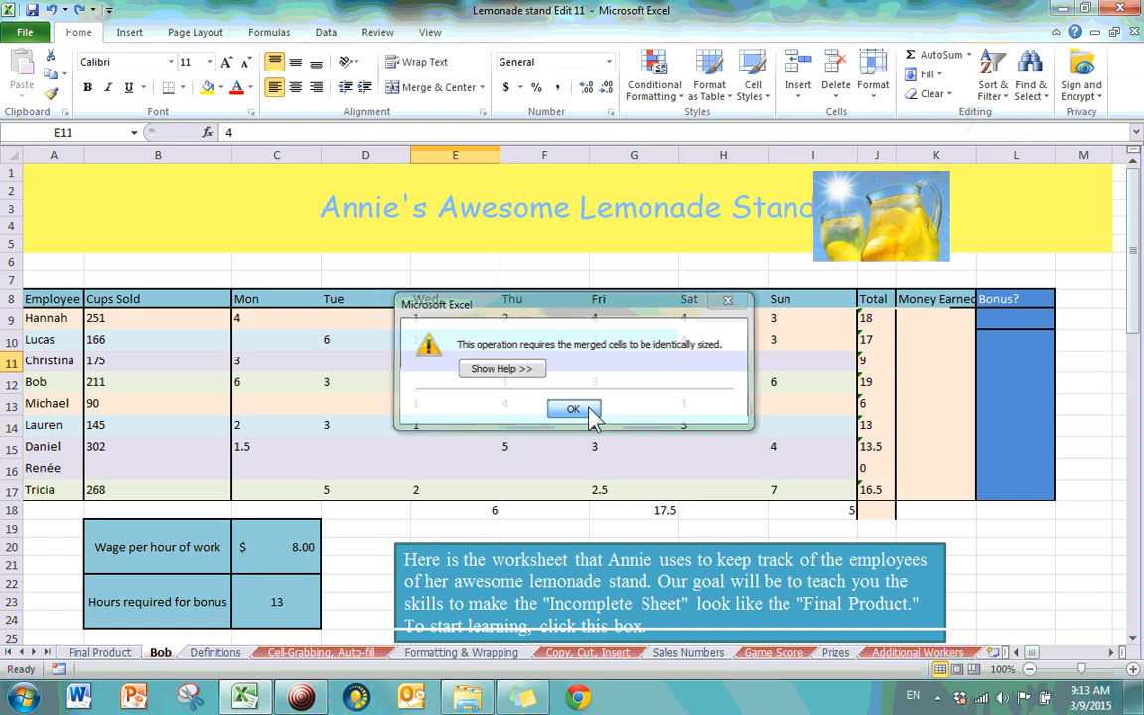
left_click(590, 416)
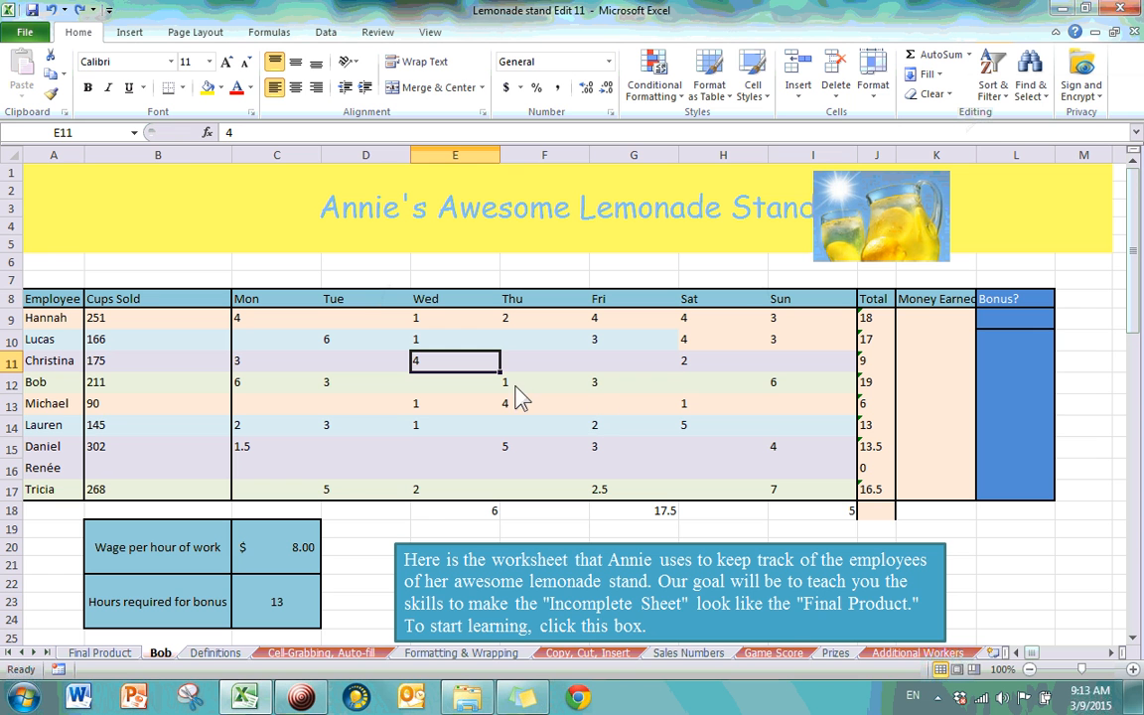
- Try to sort the employee table by Cups Sold from smallest to largest, starting from cell B9
left_click(352, 455)
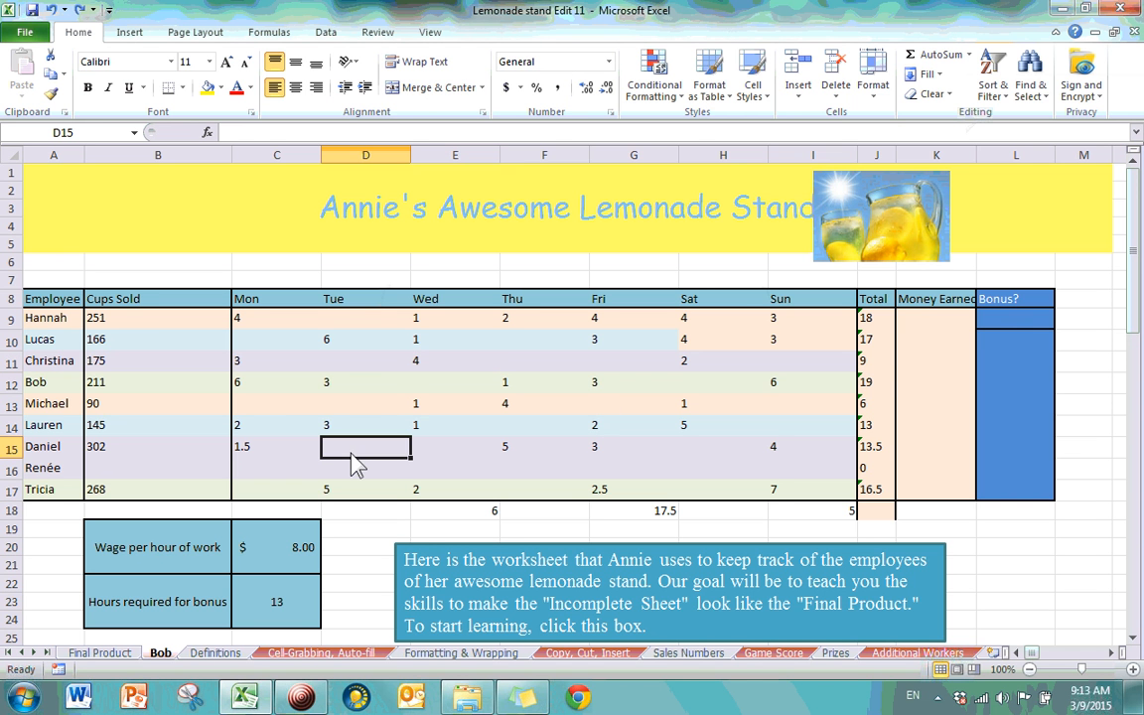
left_click(156, 320)
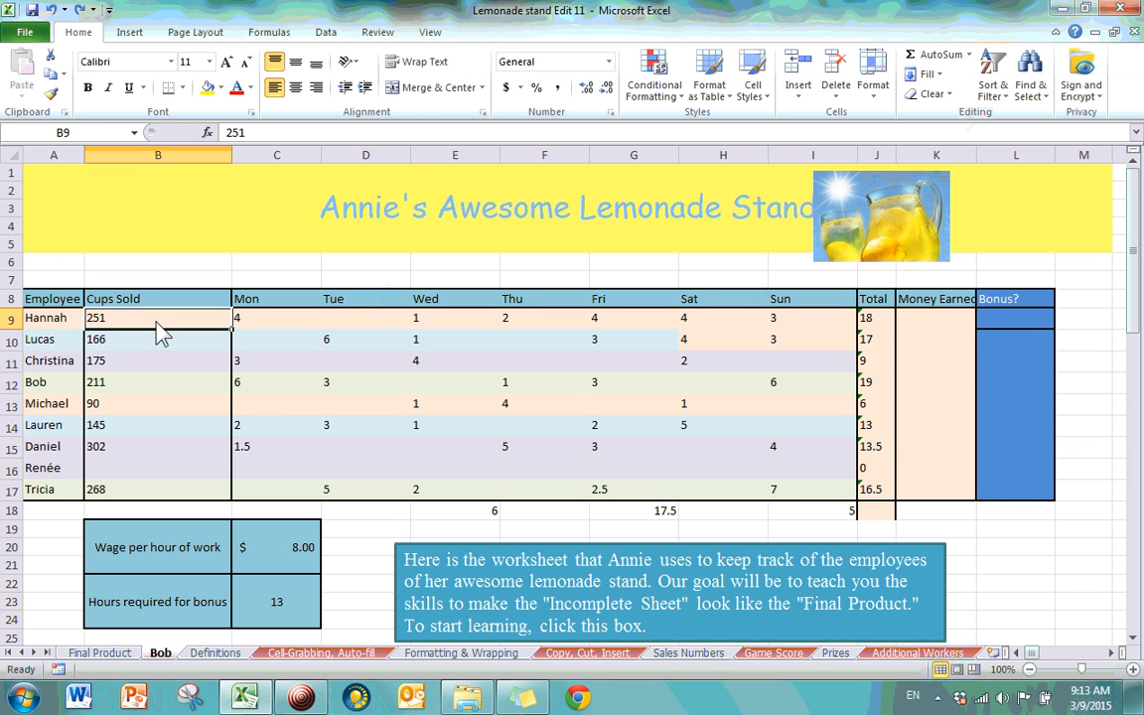
left_click(992, 84)
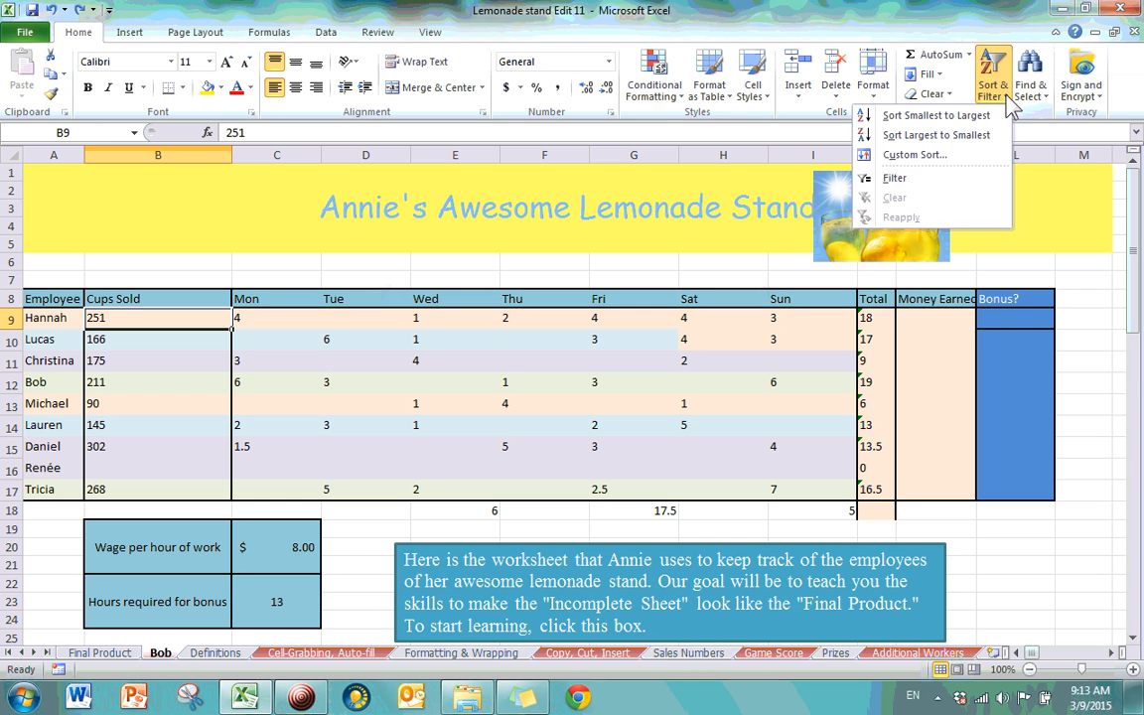
left_click(954, 115)
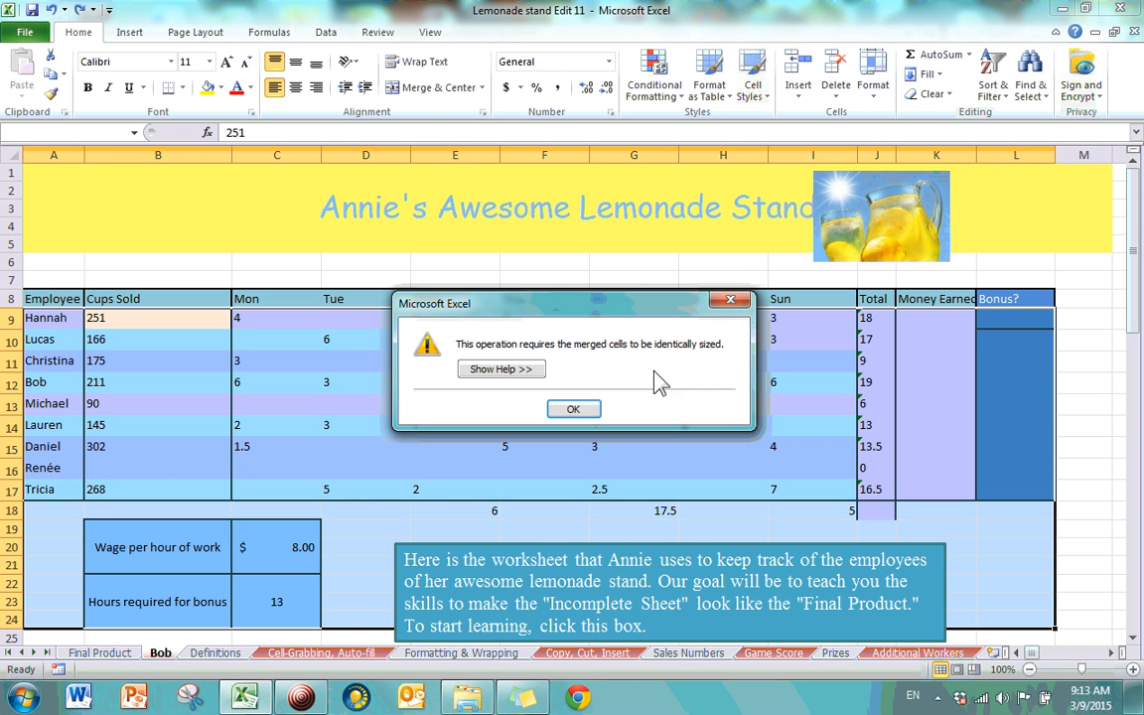
left_click(574, 409)
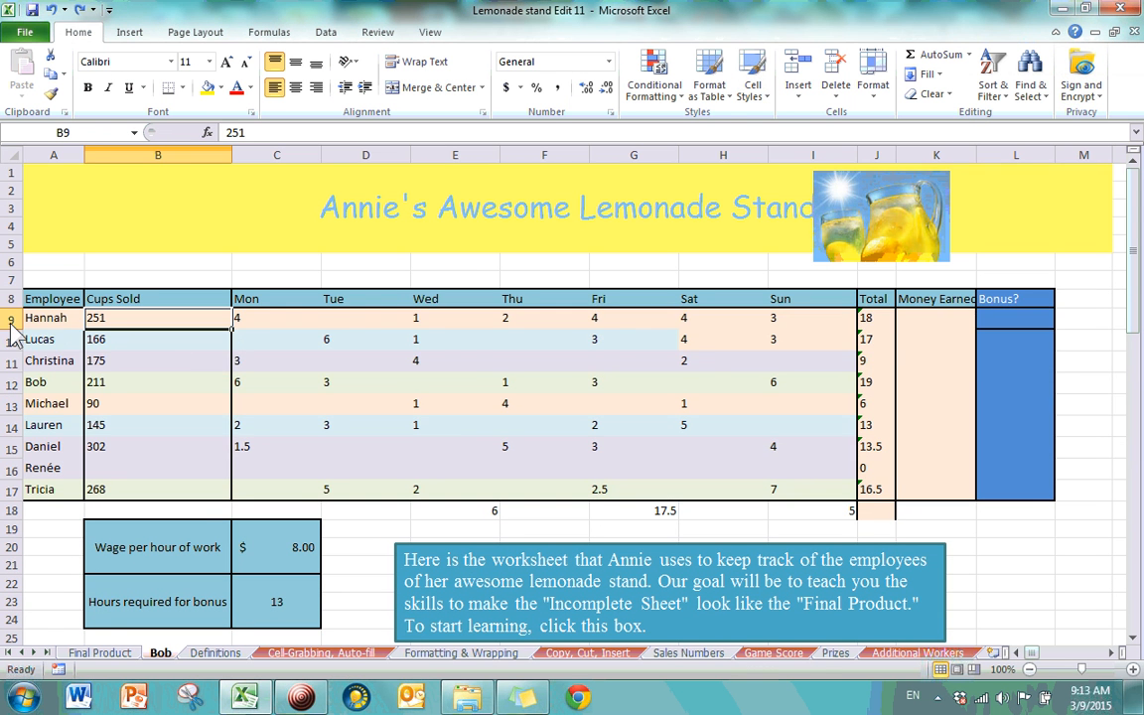
- Copy the employee rows A9:L17, from the employee names through the Bonus? column
left_click_drag(12, 318, 699, 452)
left_click(536, 417)
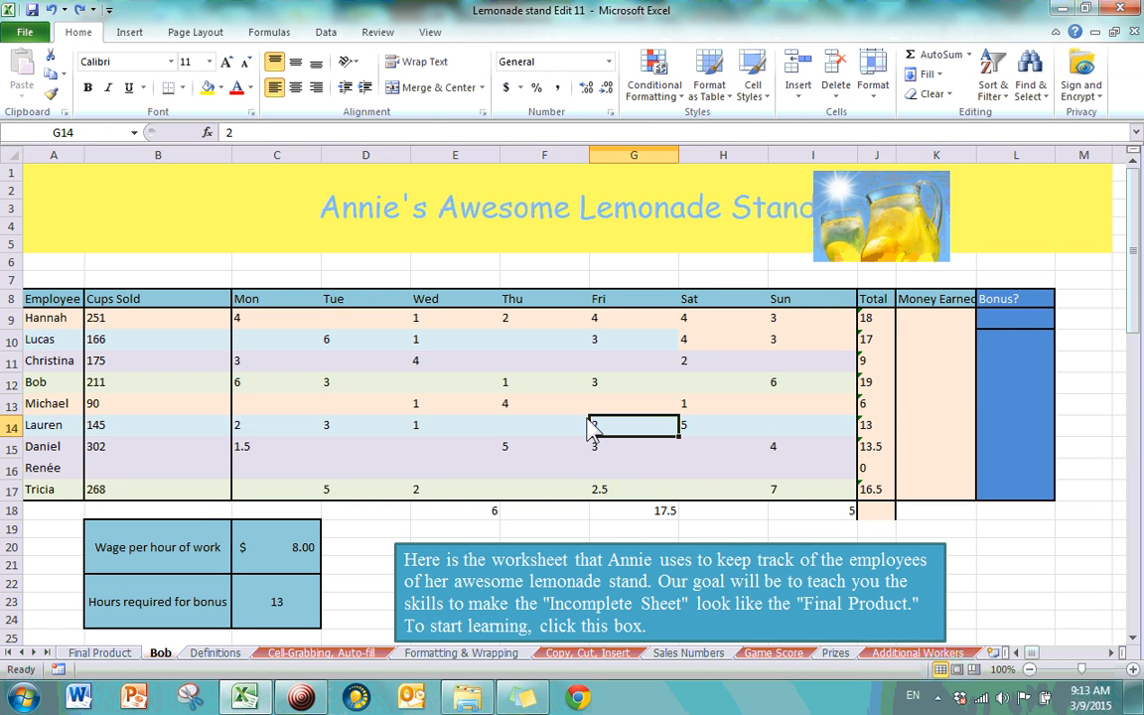
left_click_drag(40, 318, 1043, 501)
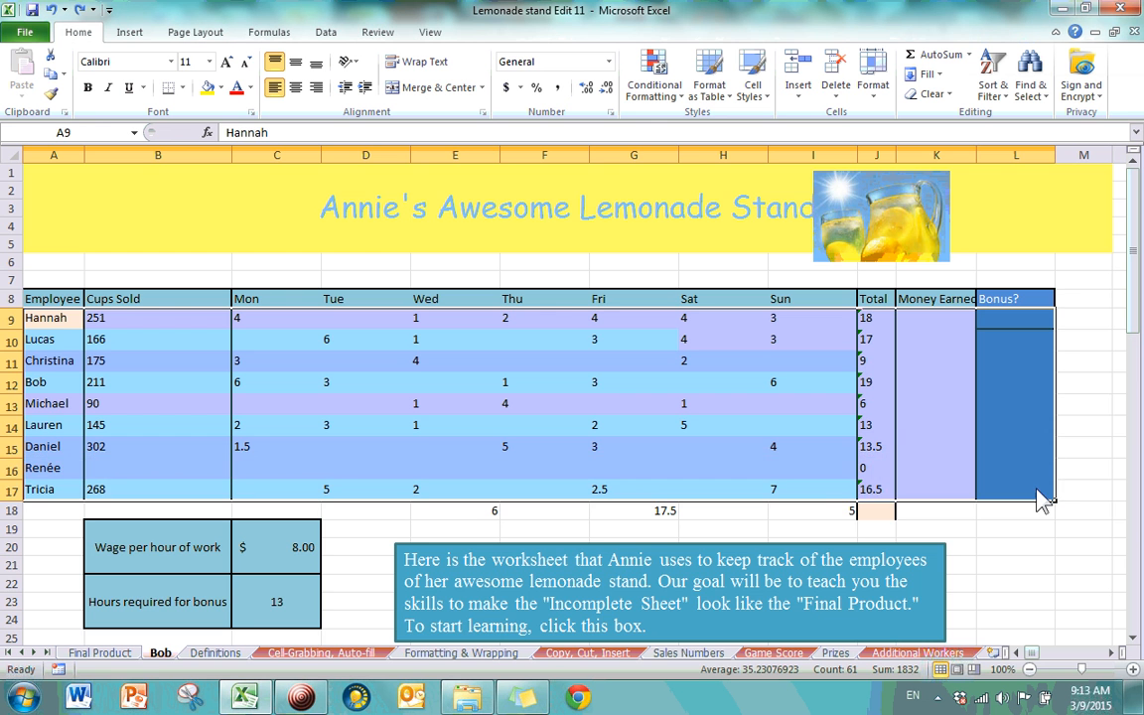
key("ctrl+c")
- Paste the copied employee rows into the empty area of the same sheet, starting at cell O30
scroll(318, 425, "down", 7)
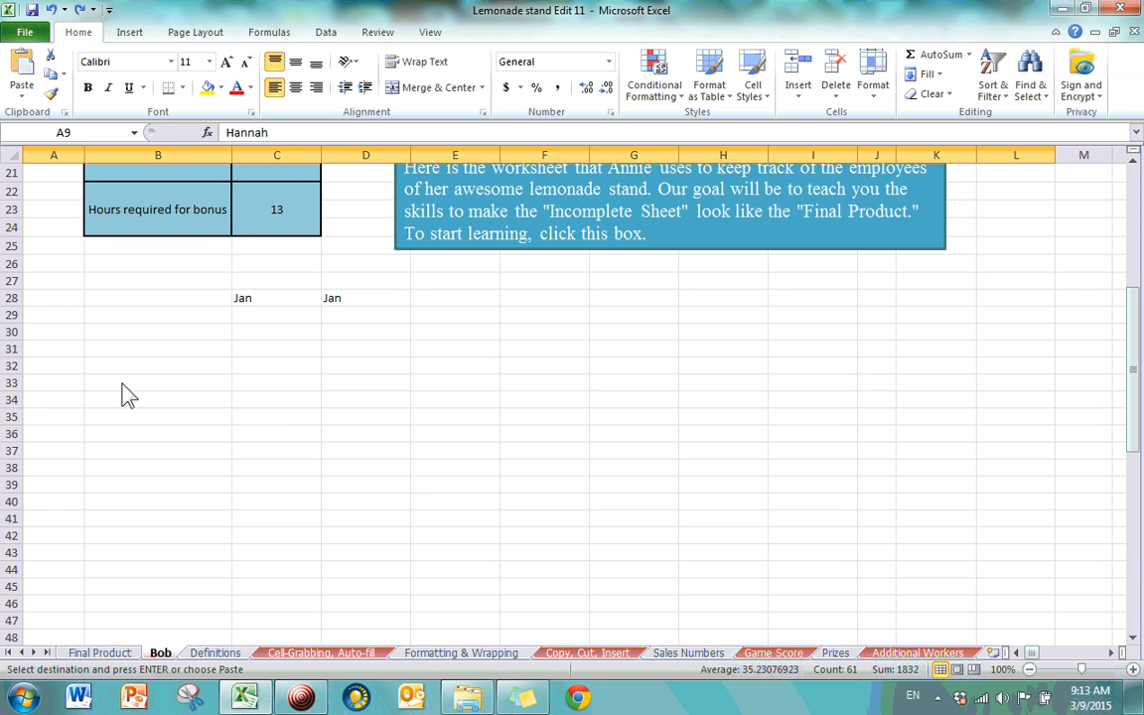
left_click(87, 386)
scroll(286, 383, "down", 5)
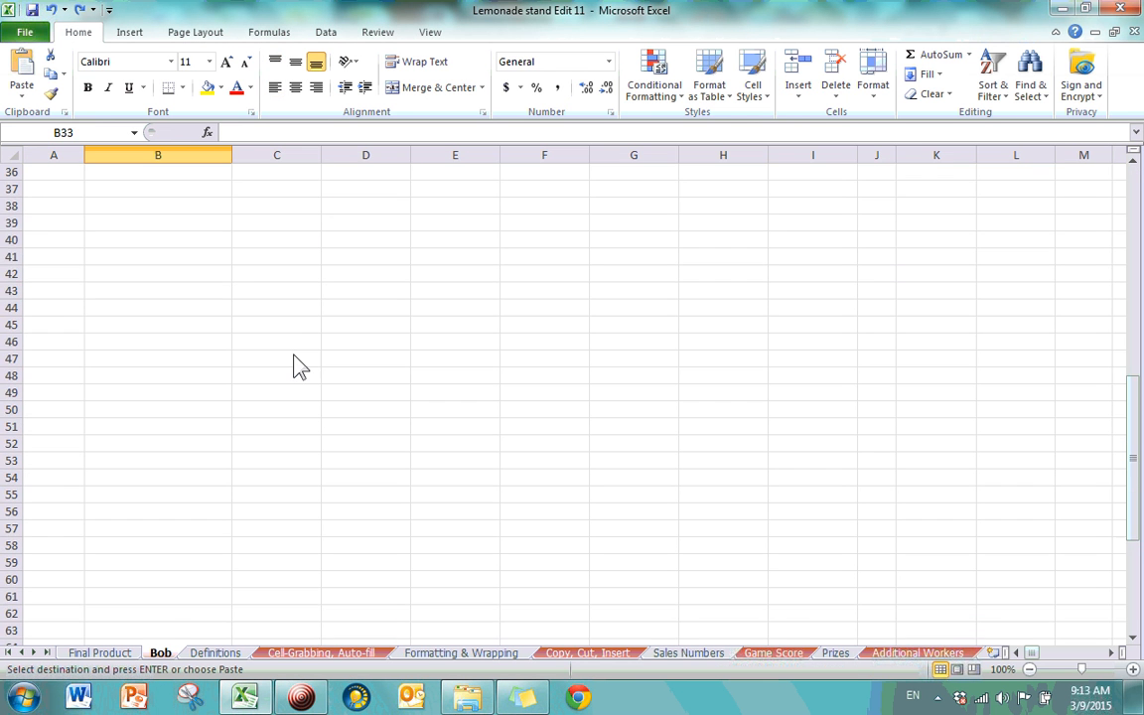
scroll(294, 366, "up", 5)
scroll(310, 402, "right", 4)
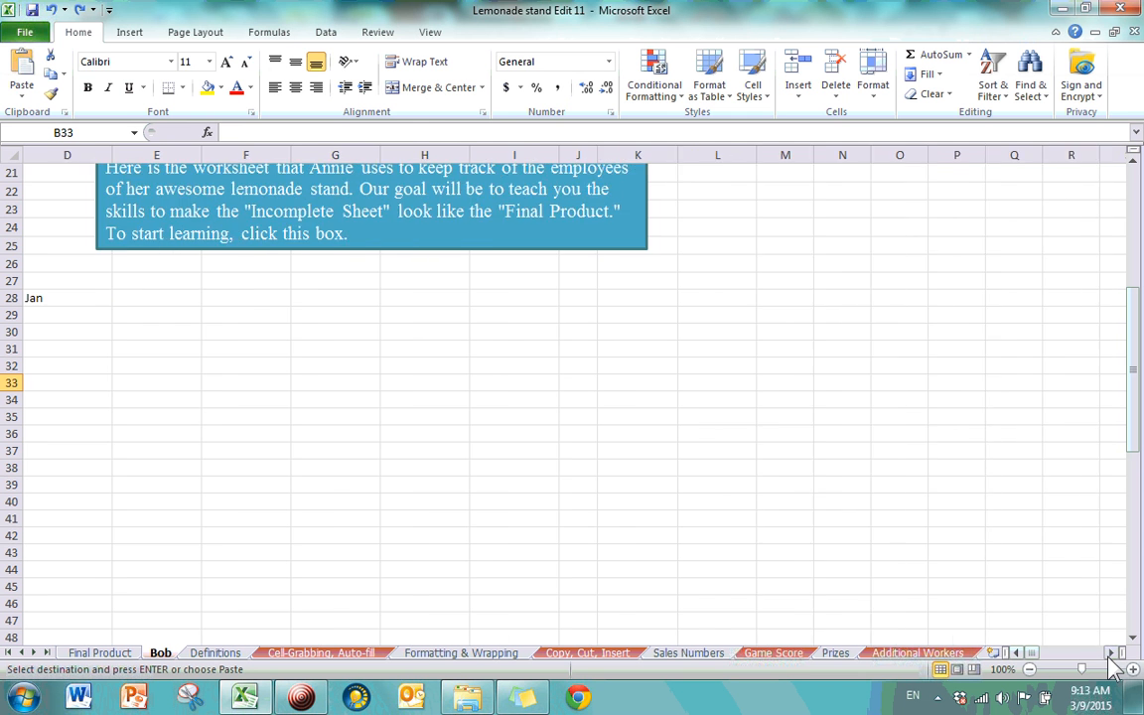
left_click(1114, 653)
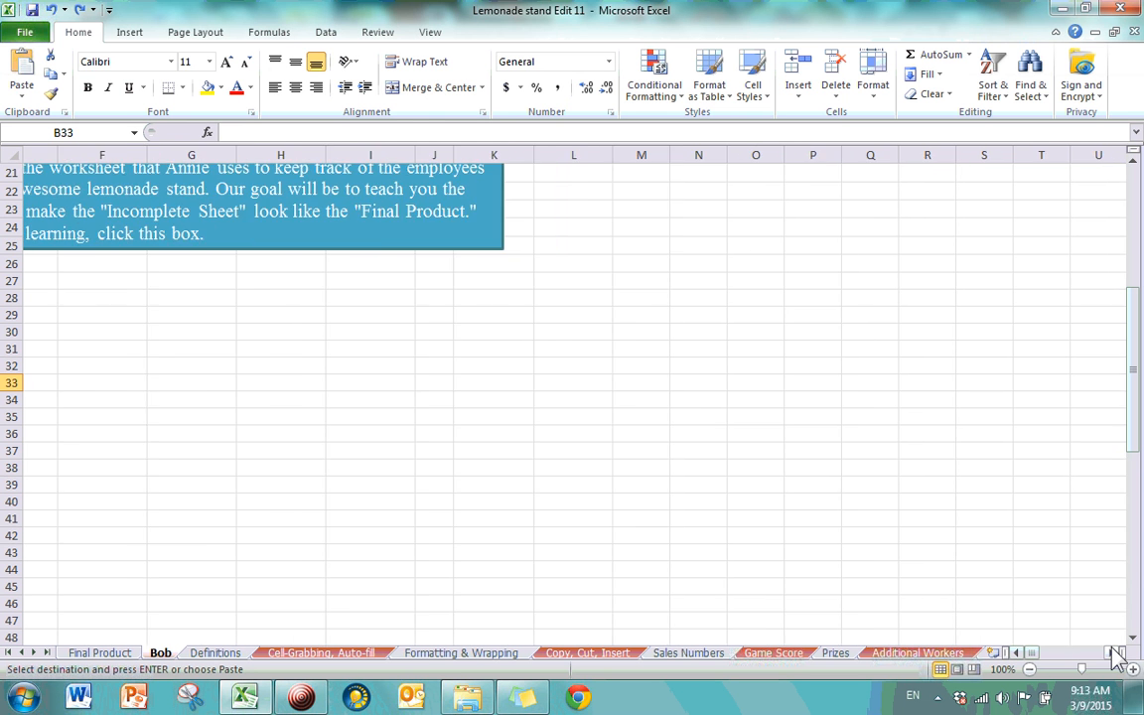
left_click(1114, 654)
left_click(1114, 653)
left_click(108, 336)
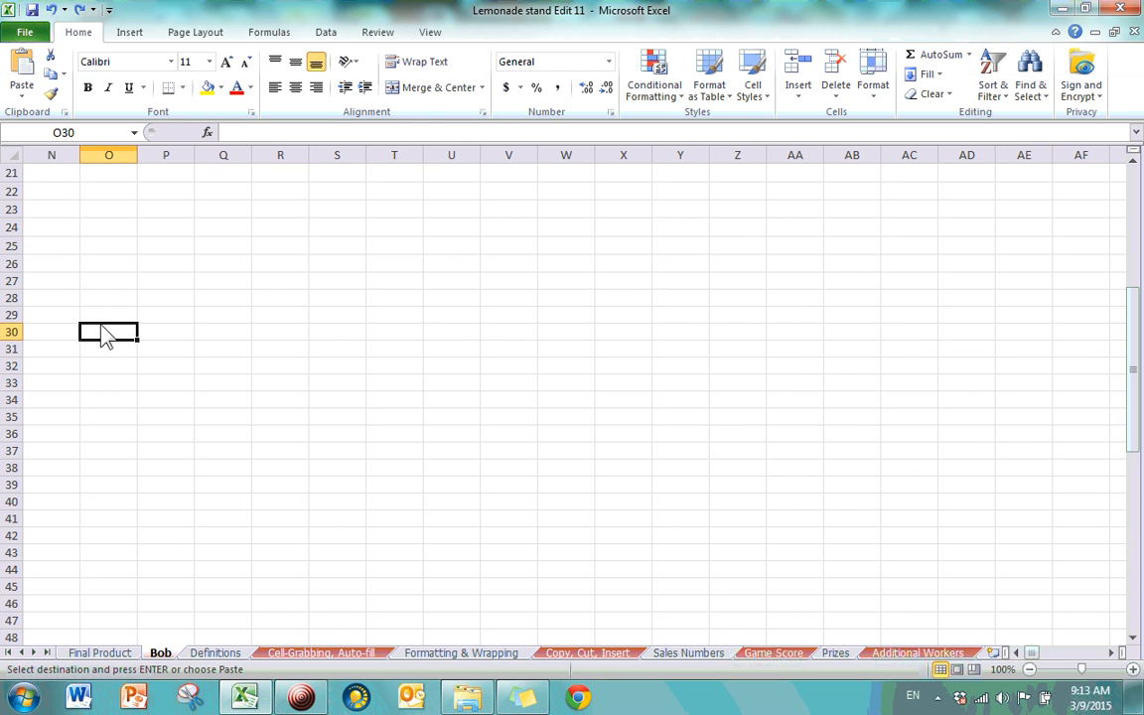
key("ctrl+v")
left_click(554, 541)
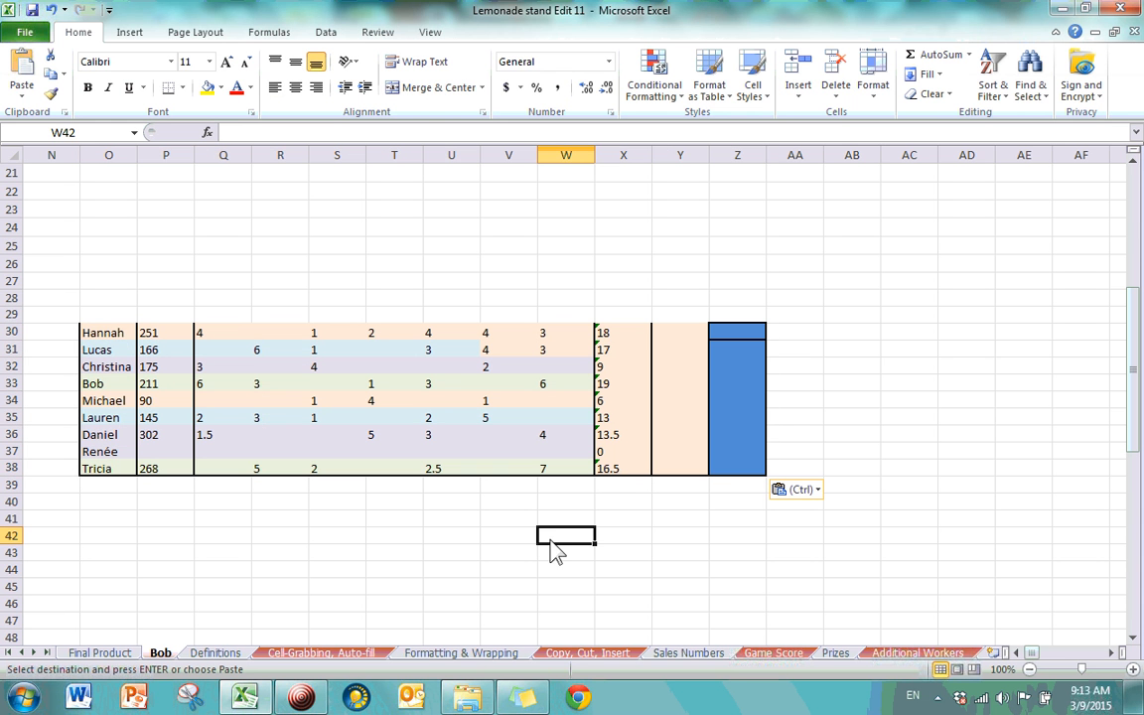
- Sort the pasted rows by the Wednesday hours in column S from smallest to largest
left_click(337, 332)
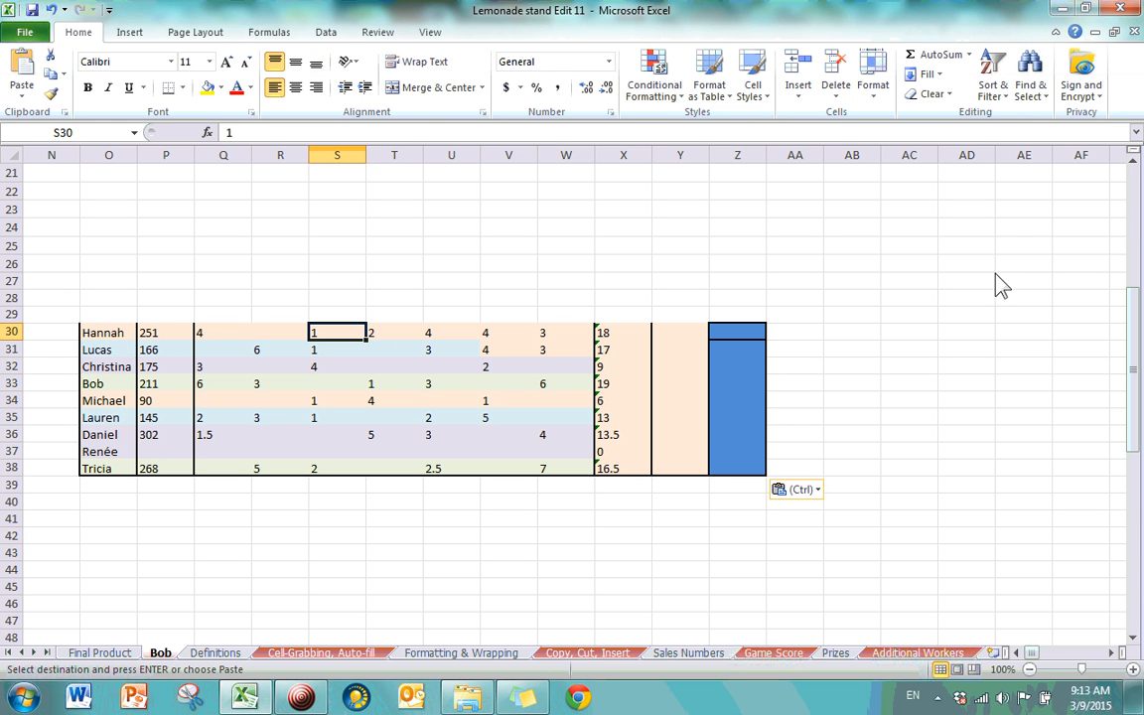
left_click(993, 78)
left_click(934, 116)
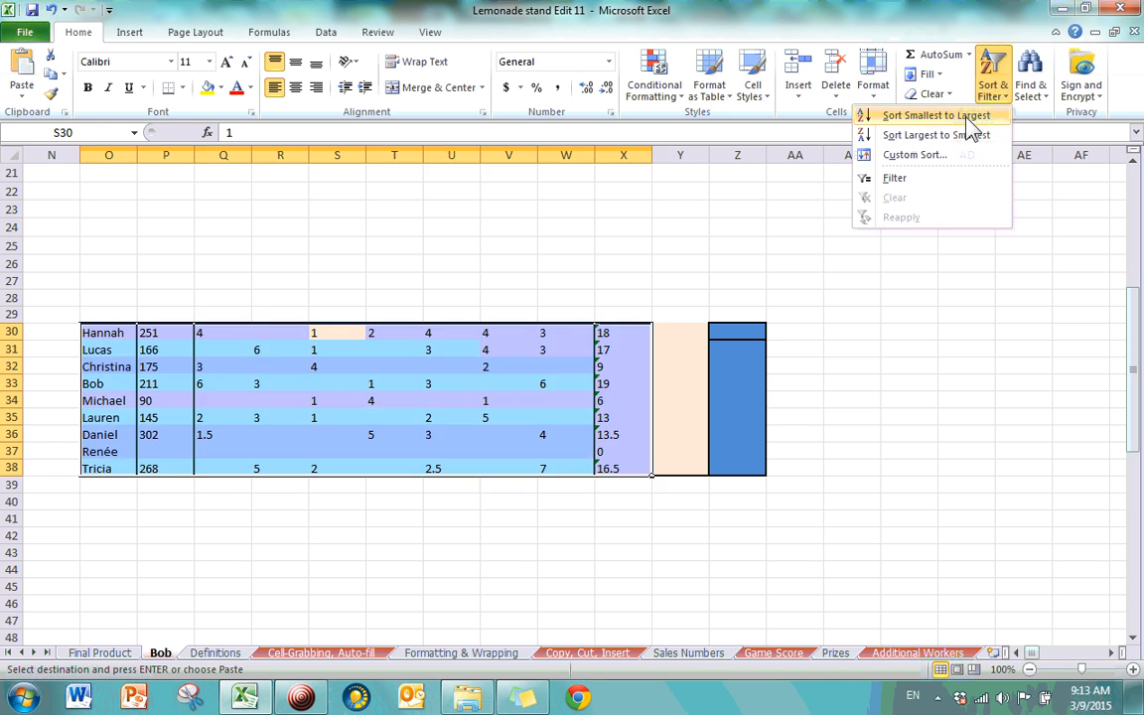
left_click_drag(333, 401, 333, 417)
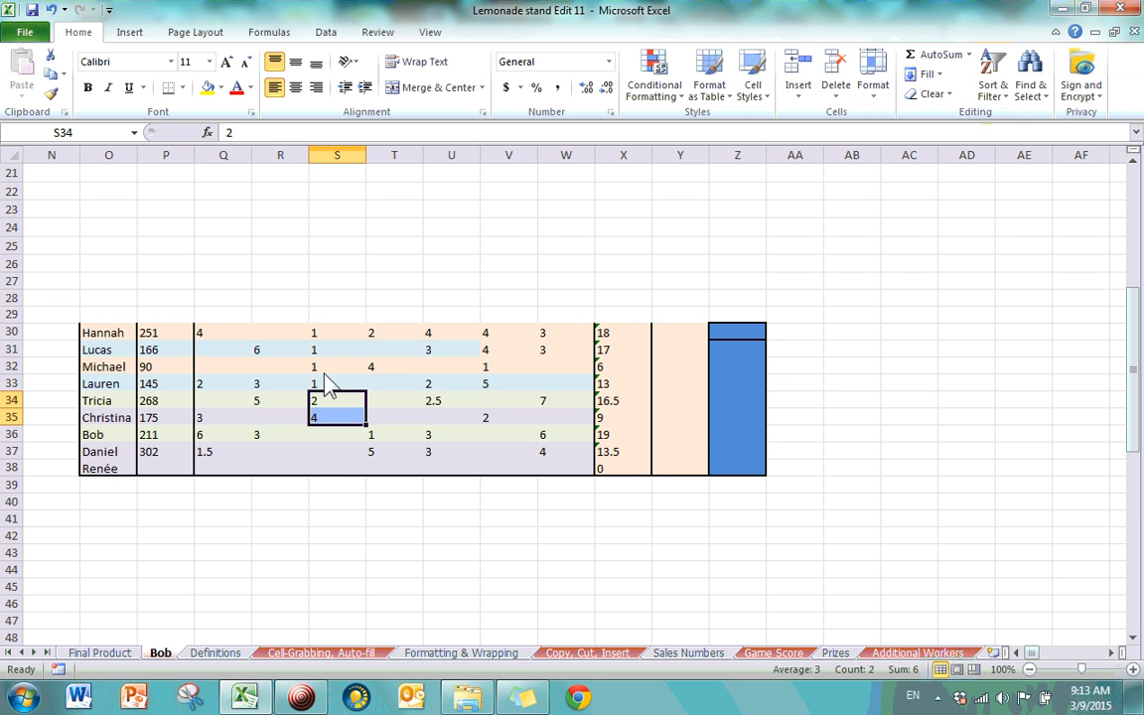
left_click(330, 333)
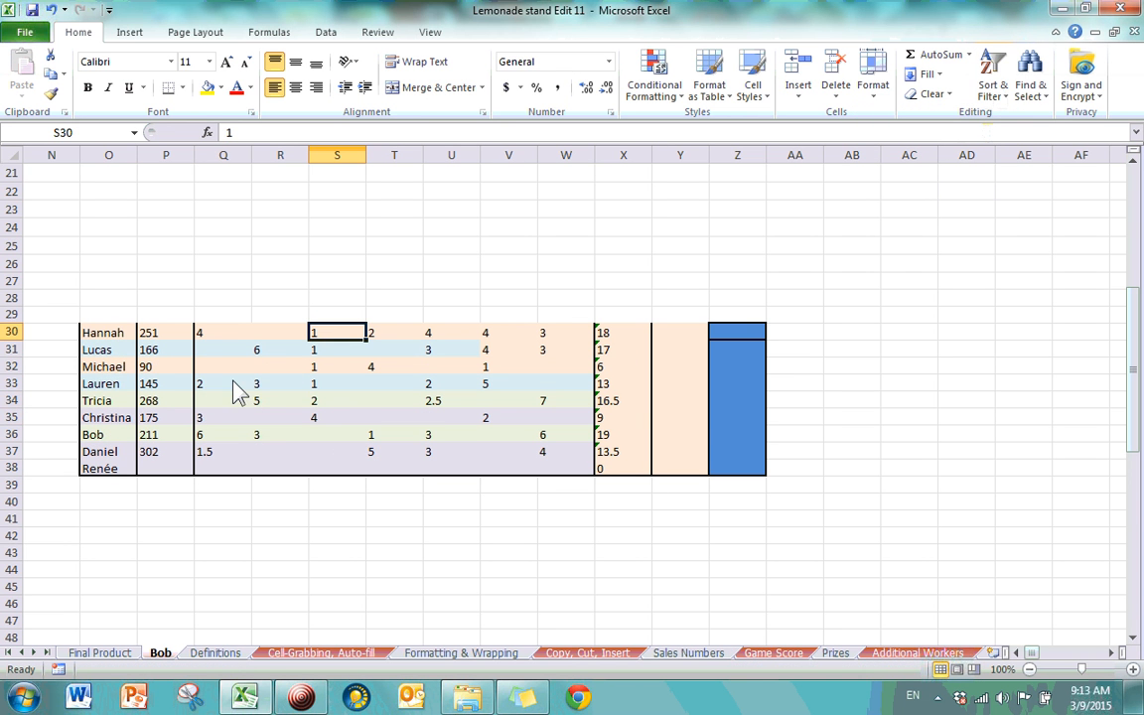
- Sort the pasted rows alphabetically from A to Z by the employee names in column O
left_click(113, 335)
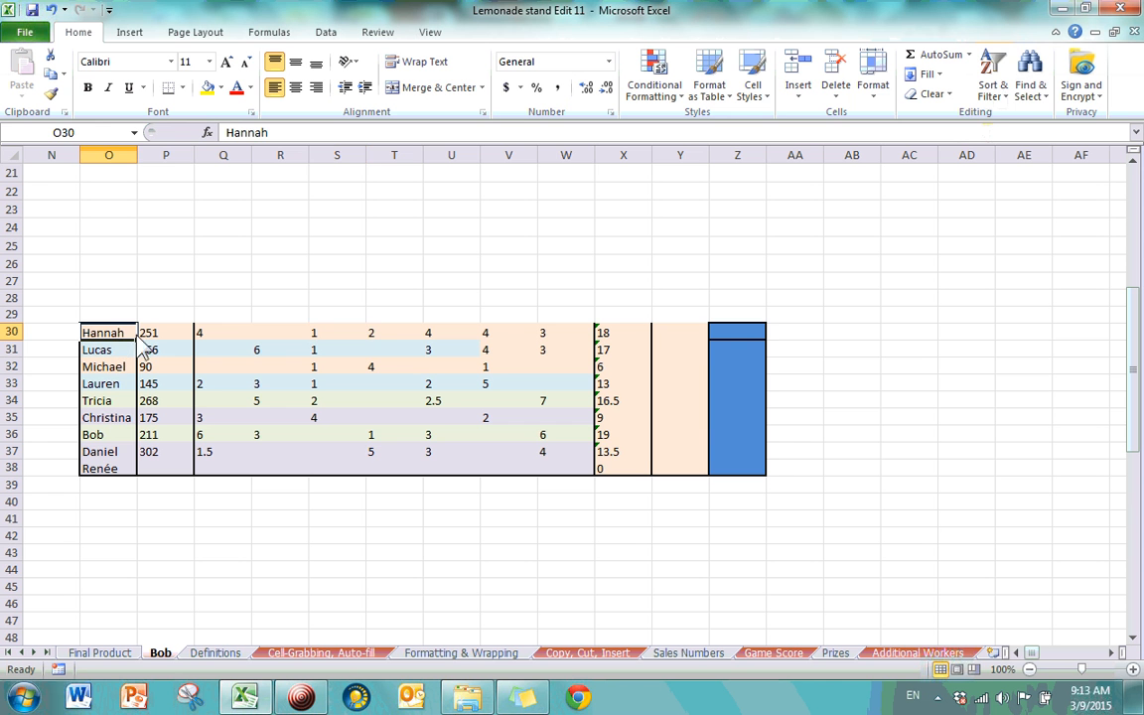
left_click(993, 87)
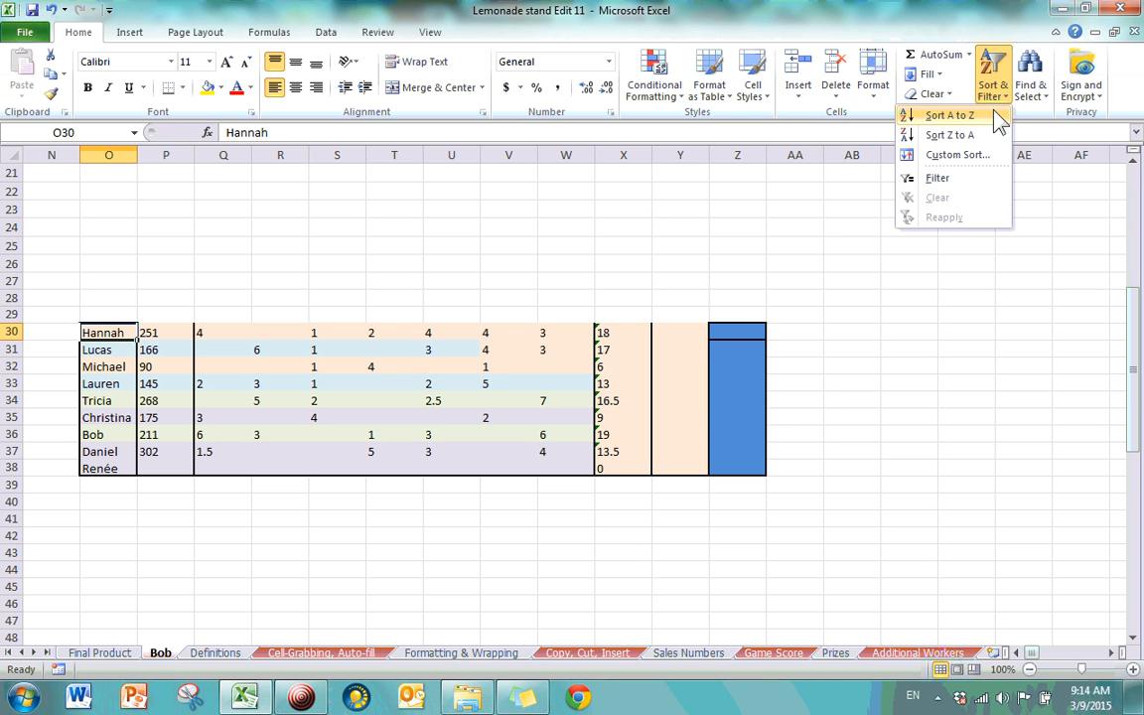
left_click(997, 116)
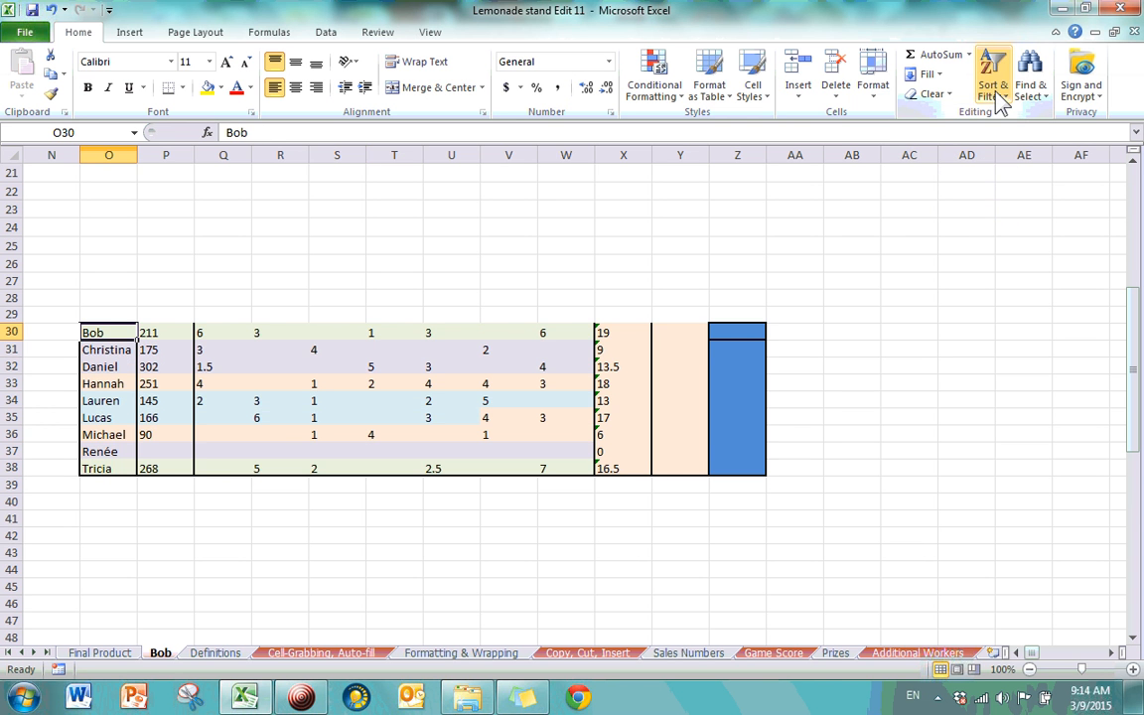
- Open Custom Sort for the pasted rows, add a second sort level, and close the settings without applying them
left_click(994, 97)
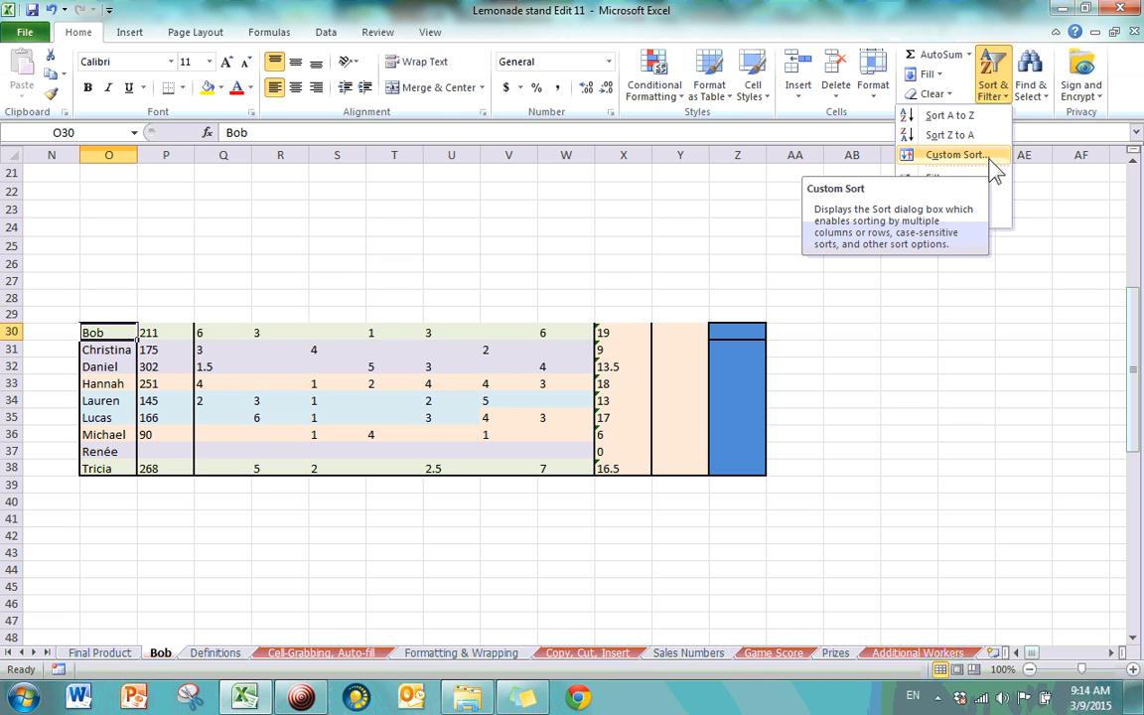
left_click(955, 155)
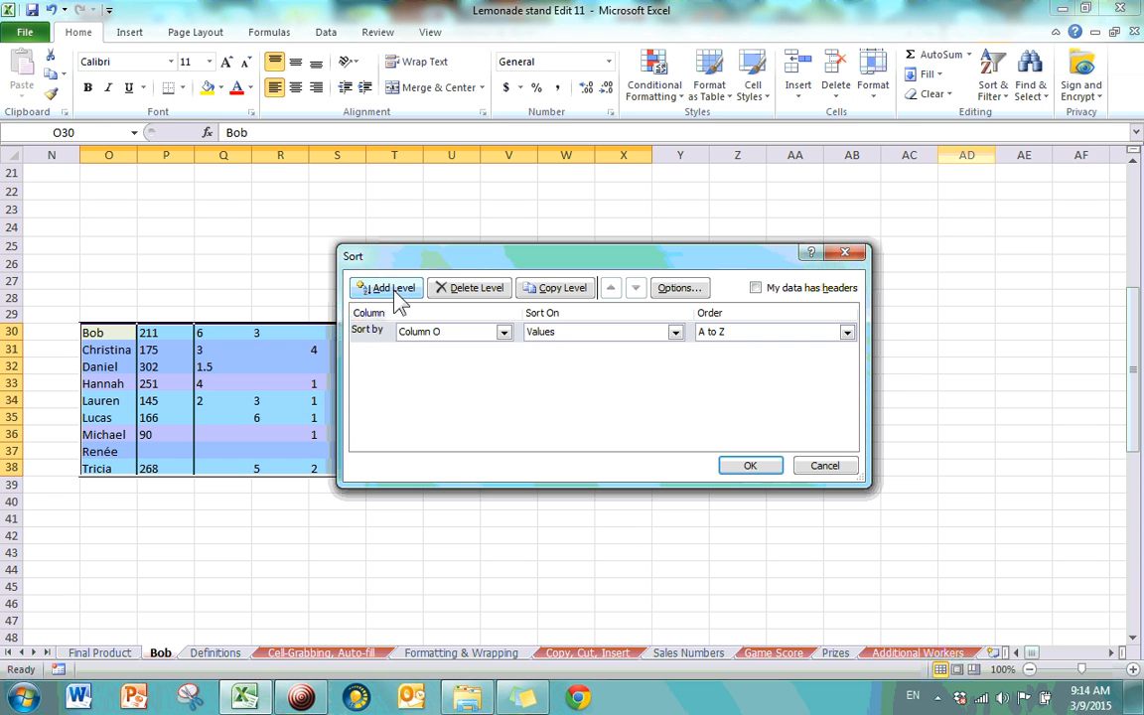
left_click(398, 294)
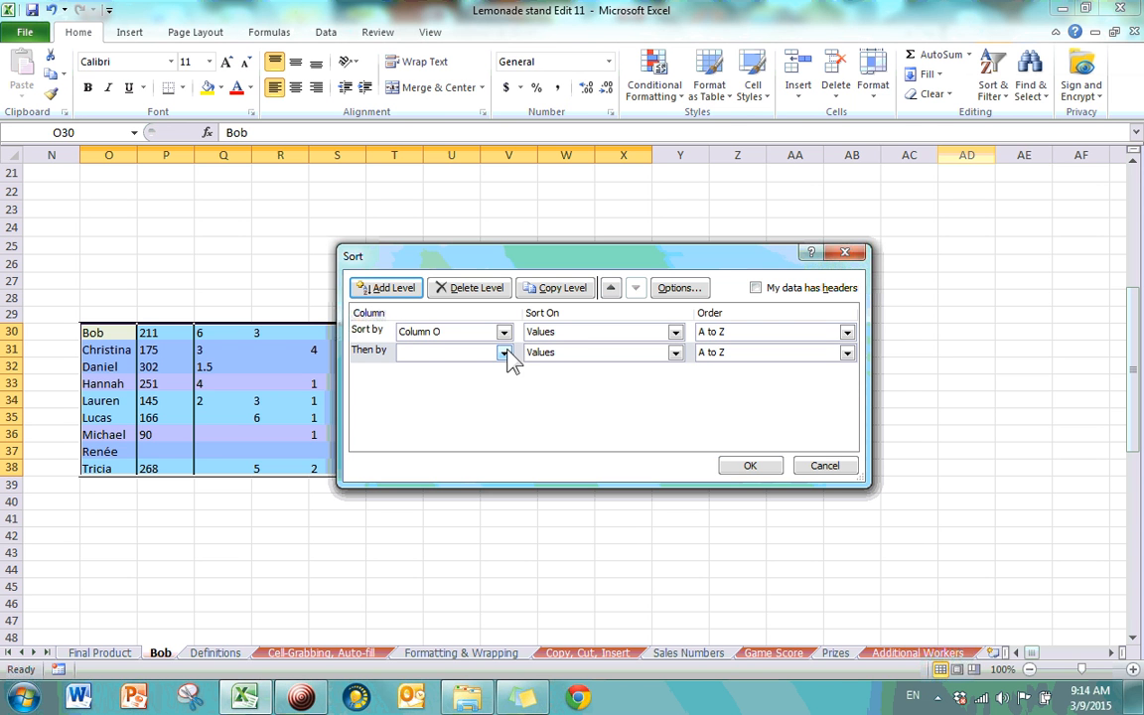
left_click(844, 255)
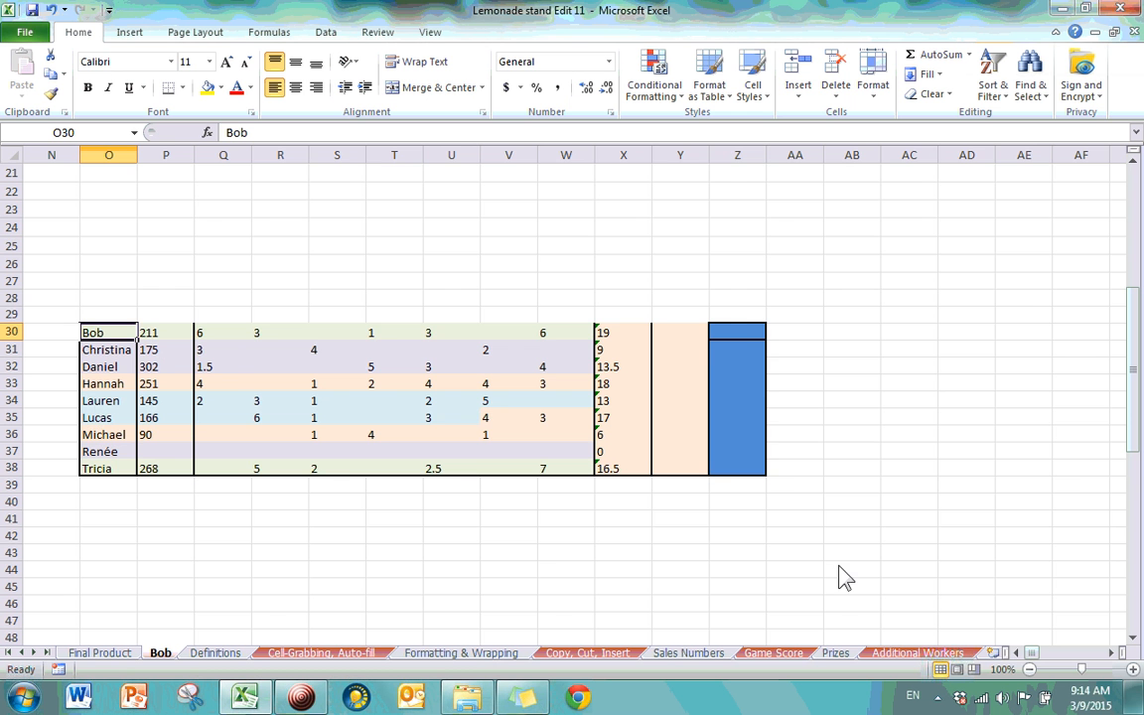
- Copy the original table's header row A8:L8, from Employee through Bonus?
left_click(1018, 652)
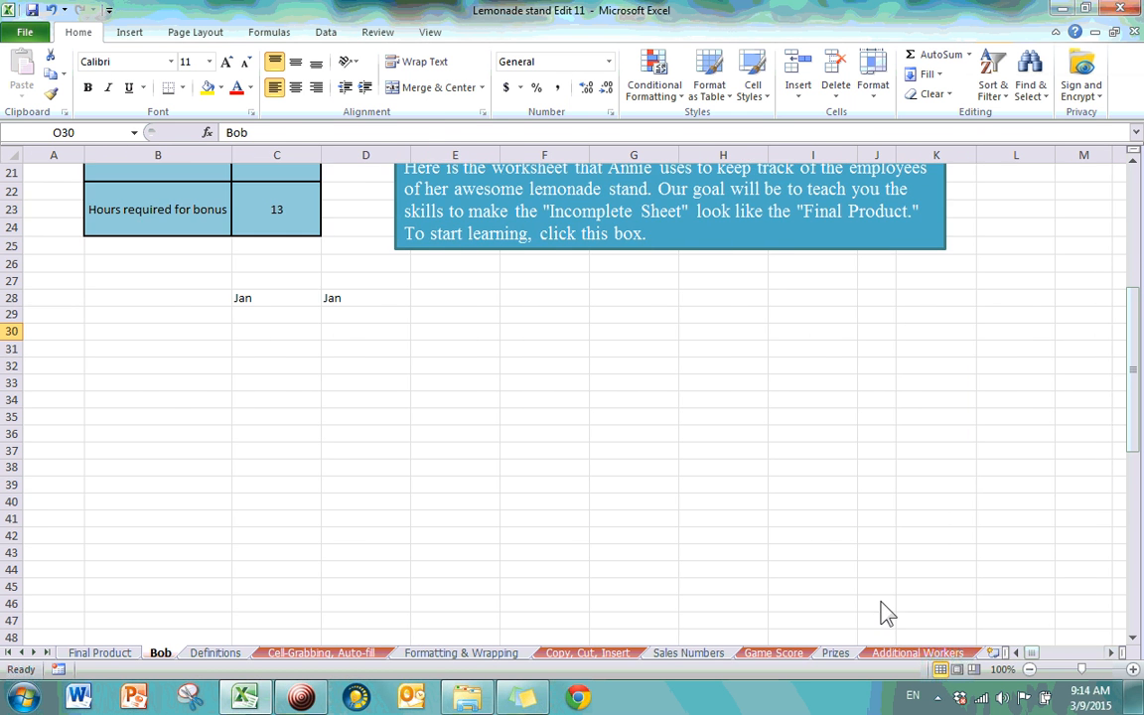
scroll(592, 534, "up", 7)
left_click_drag(49, 298, 983, 305)
key("ctrl+c")
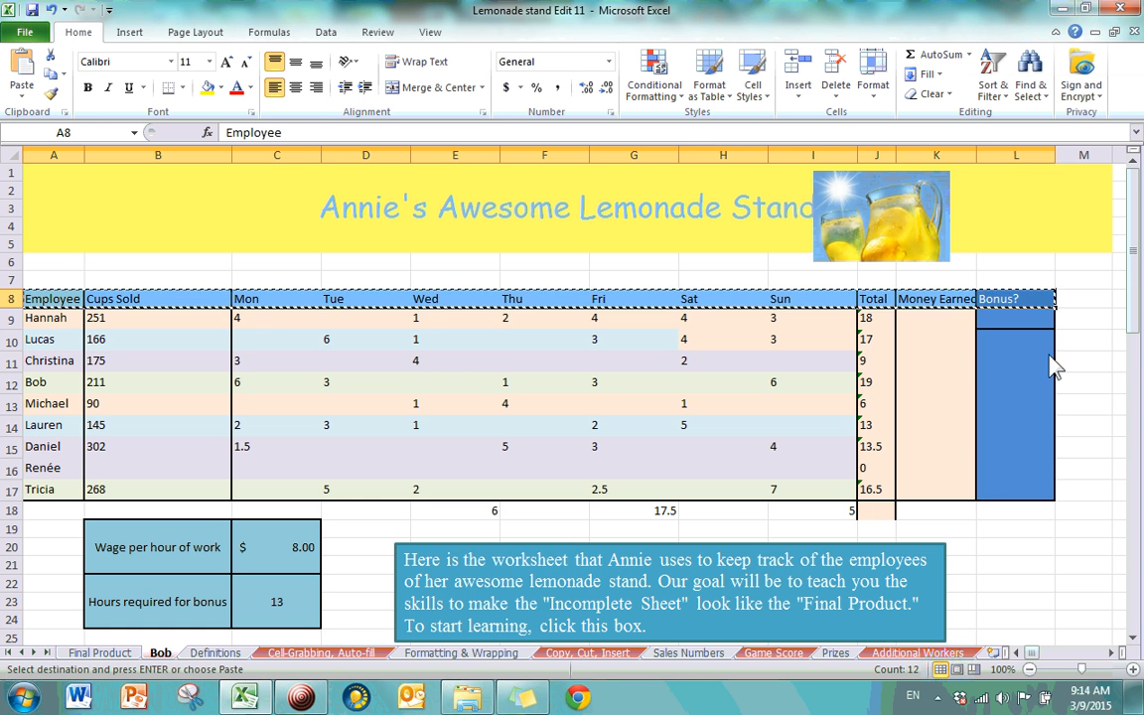
- Paste only the values of the copied header row into row 29 above the copied table, starting at O29
scroll(1055, 365, "down", 5)
left_click(1114, 652)
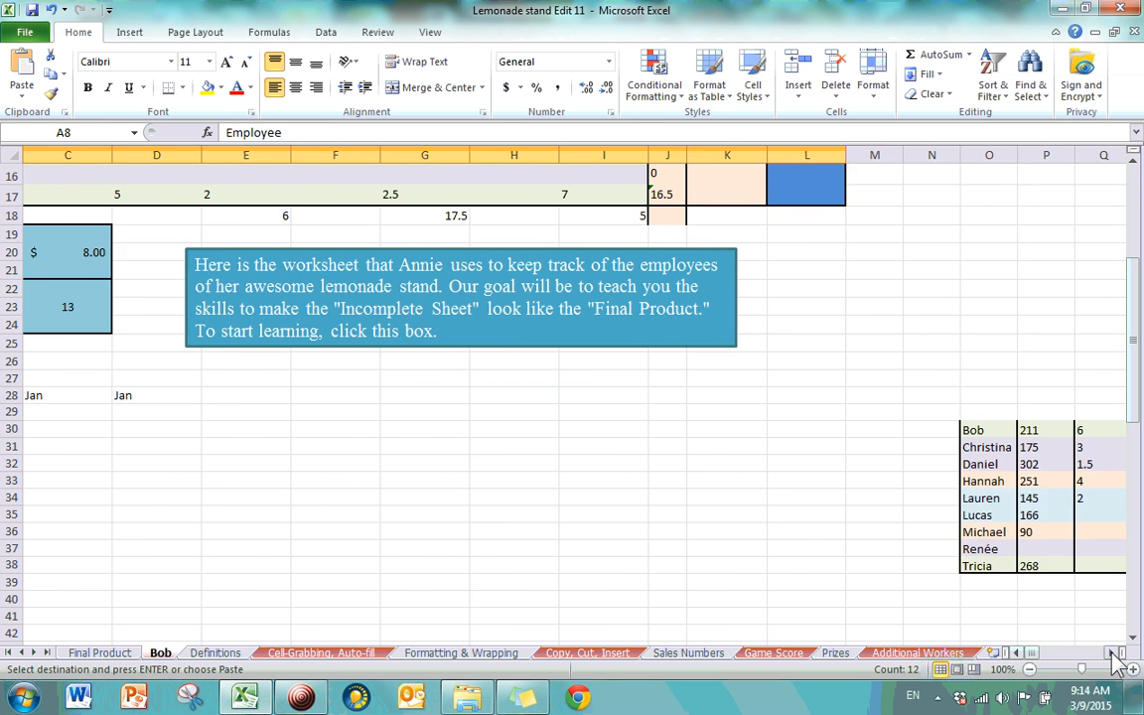
left_click(546, 415)
right_click(552, 422)
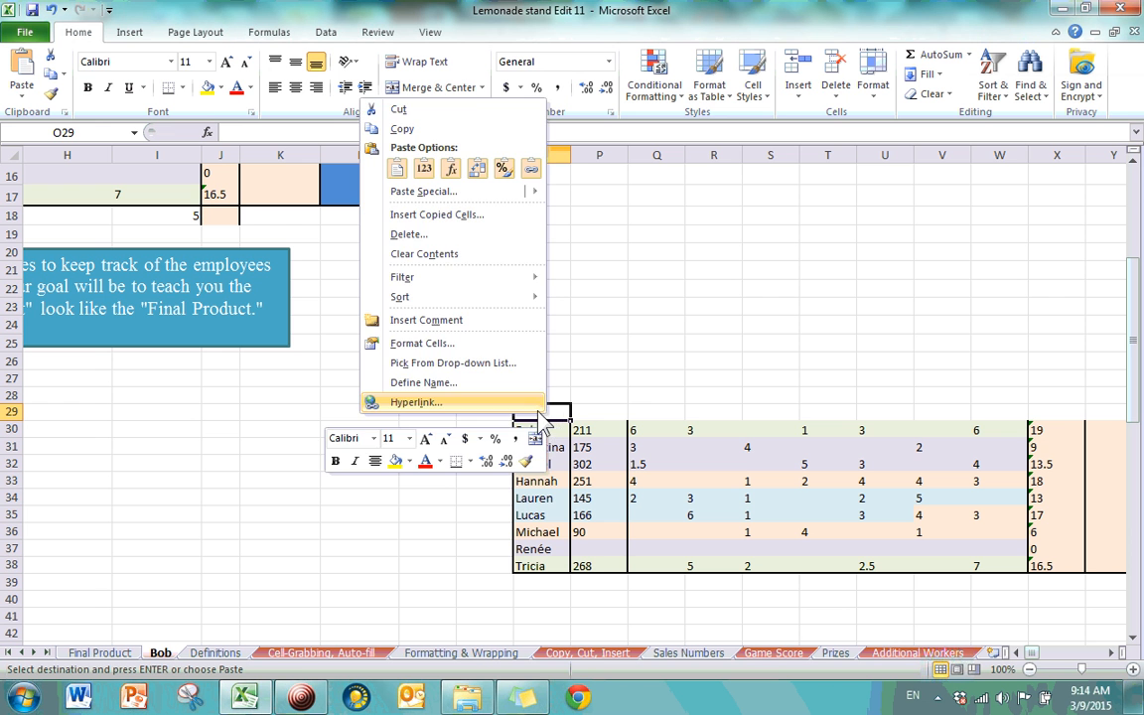
left_click(427, 168)
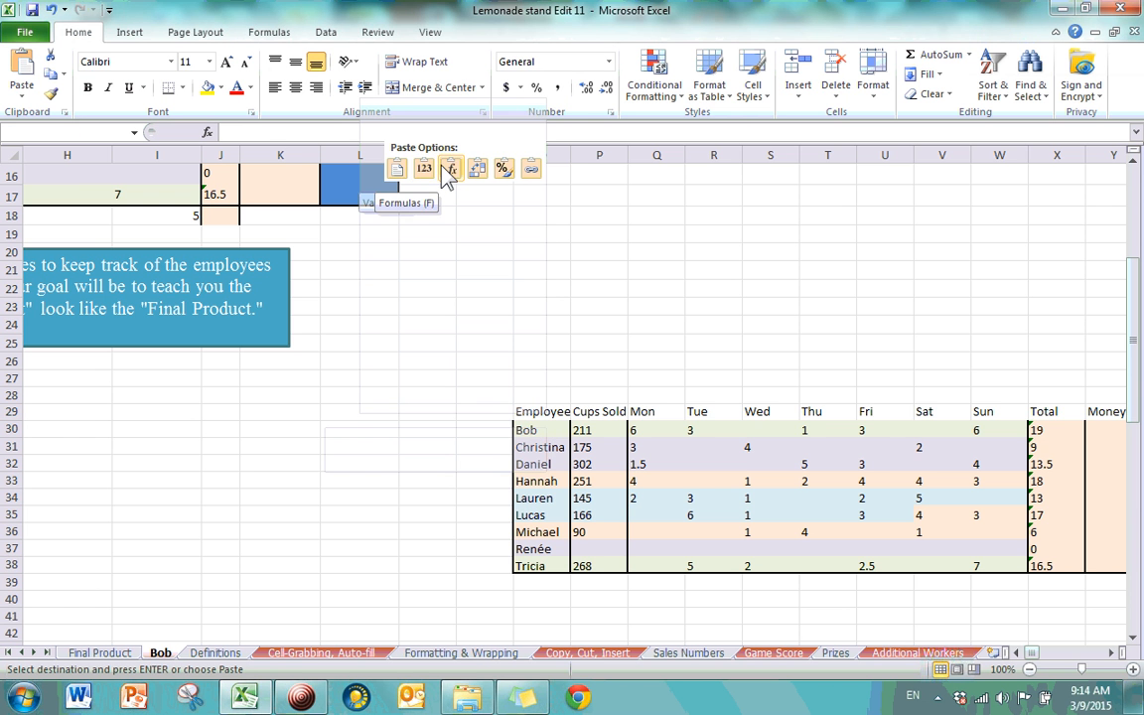
left_click(427, 171)
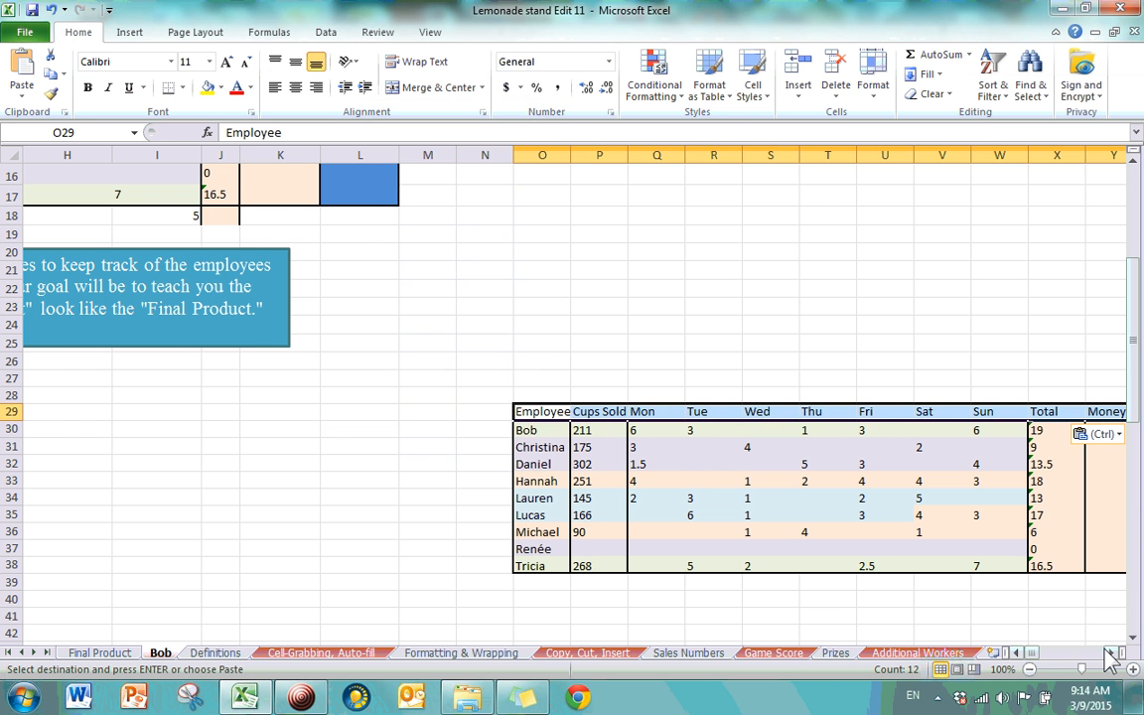
- Use Custom Sort on the copied table to sort by the Employee column on values from A to Z
left_click(1111, 654)
left_click(1112, 654)
left_click(1111, 653)
left_click(660, 533)
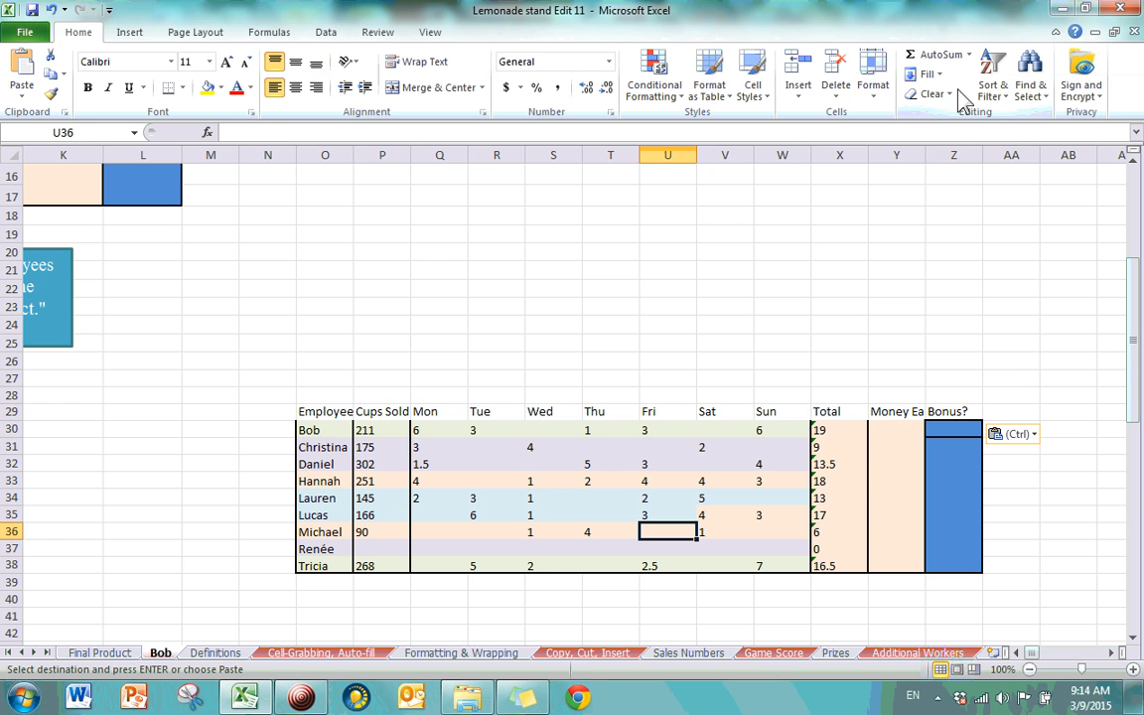
left_click(992, 87)
left_click(968, 154)
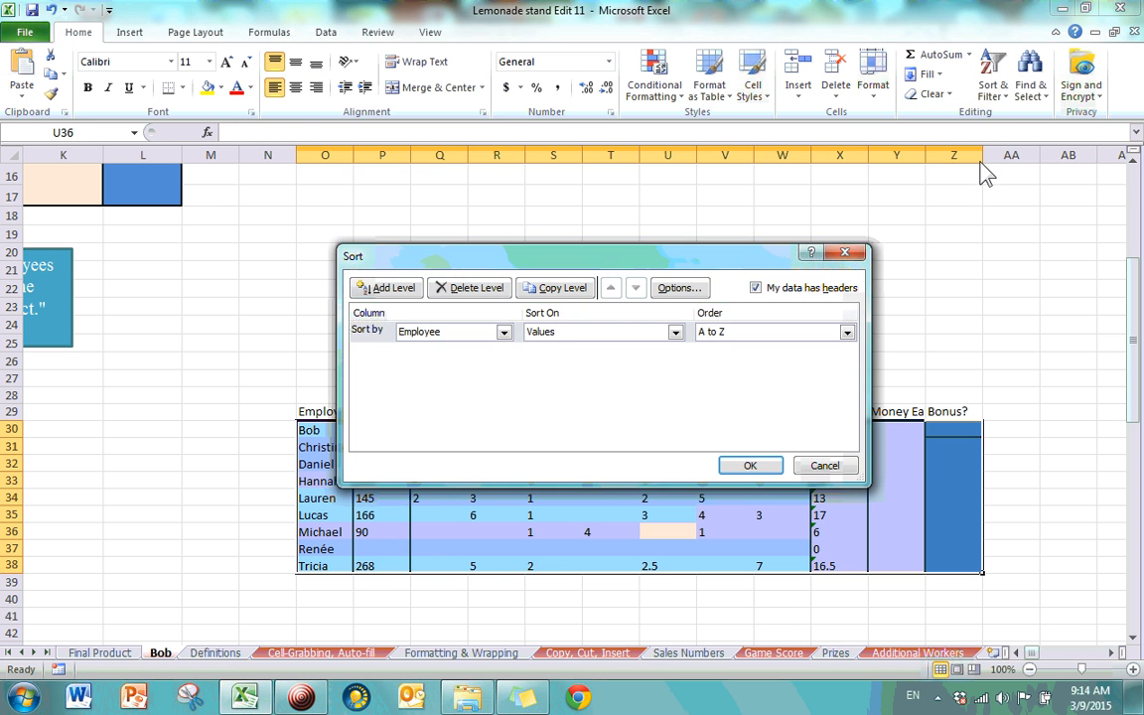
left_click_drag(591, 256, 827, 145)
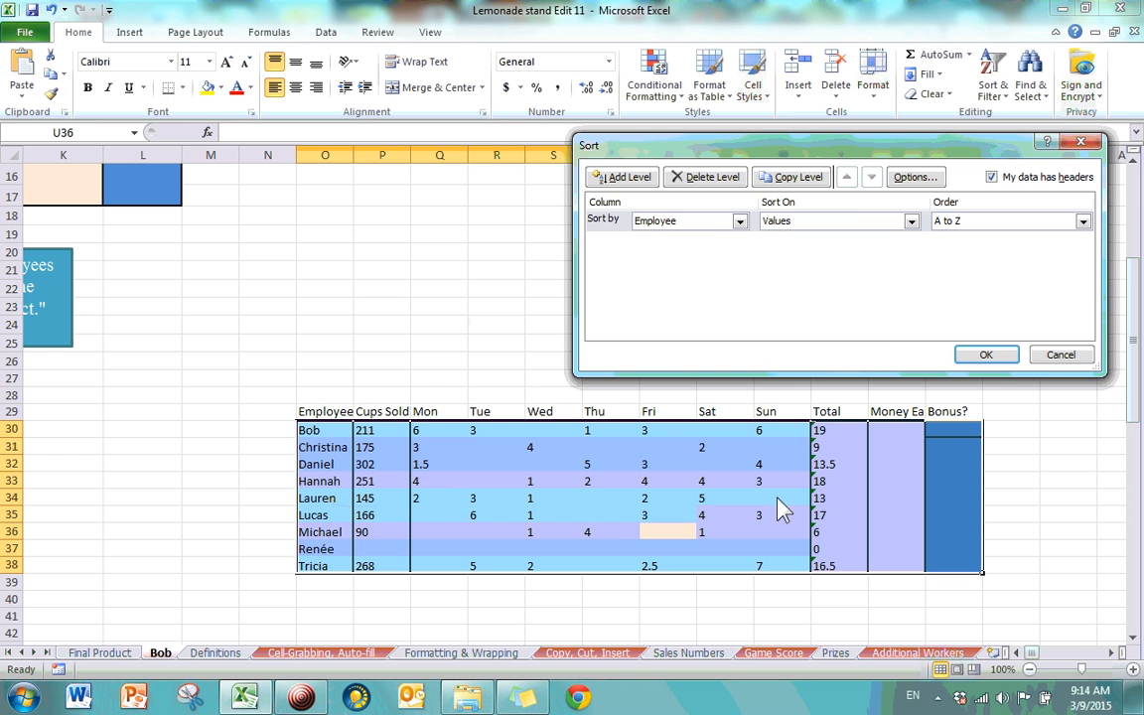
left_click(983, 356)
- Insert a row at row 35 and enter the same employee name as in O34, with 55 cups sold
left_click(320, 514)
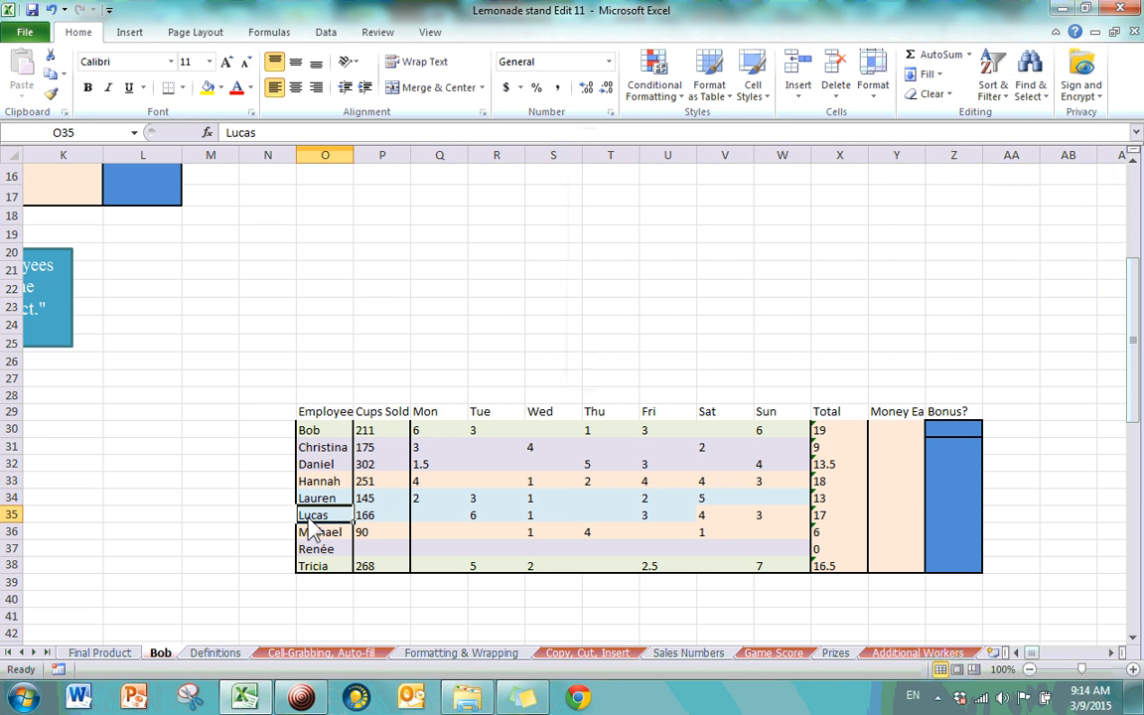
left_click(14, 516)
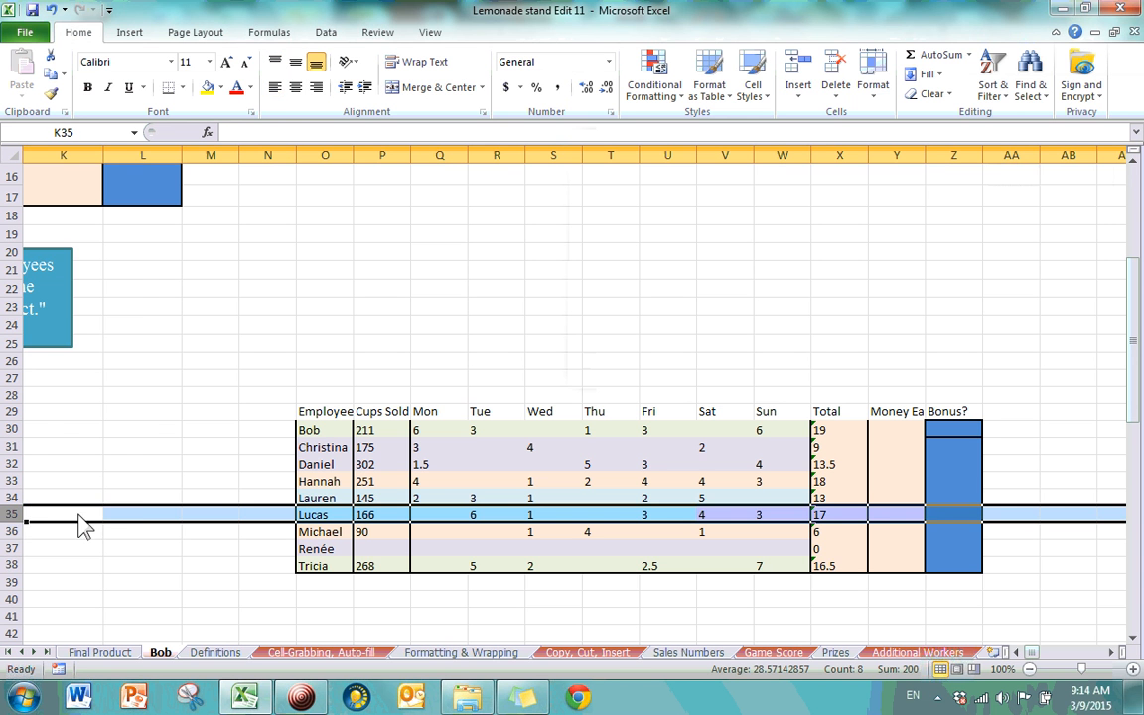
right_click(14, 516)
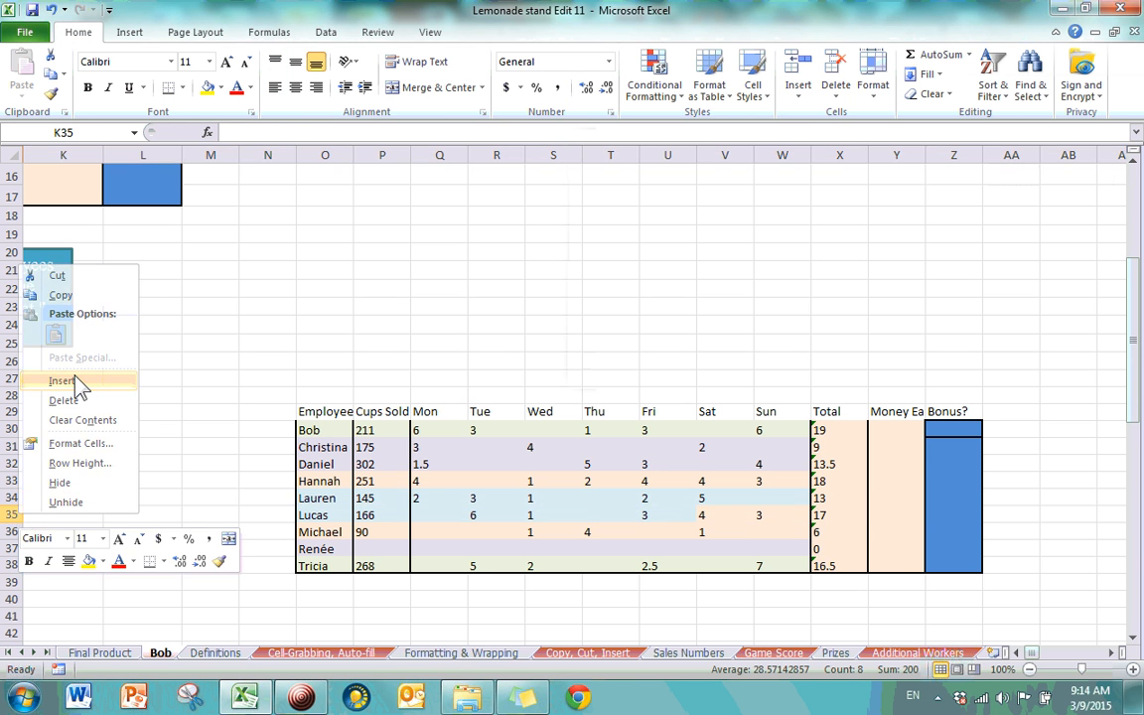
left_click(69, 379)
left_click(324, 516)
type("L")
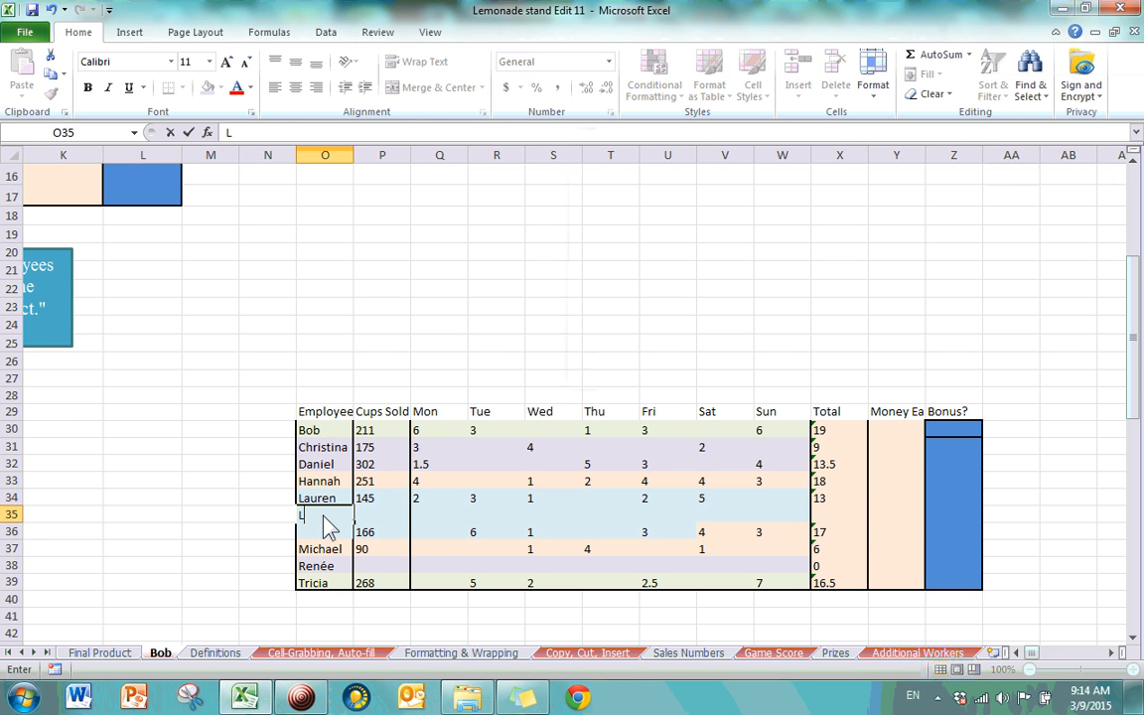
type("auren")
key("Tab")
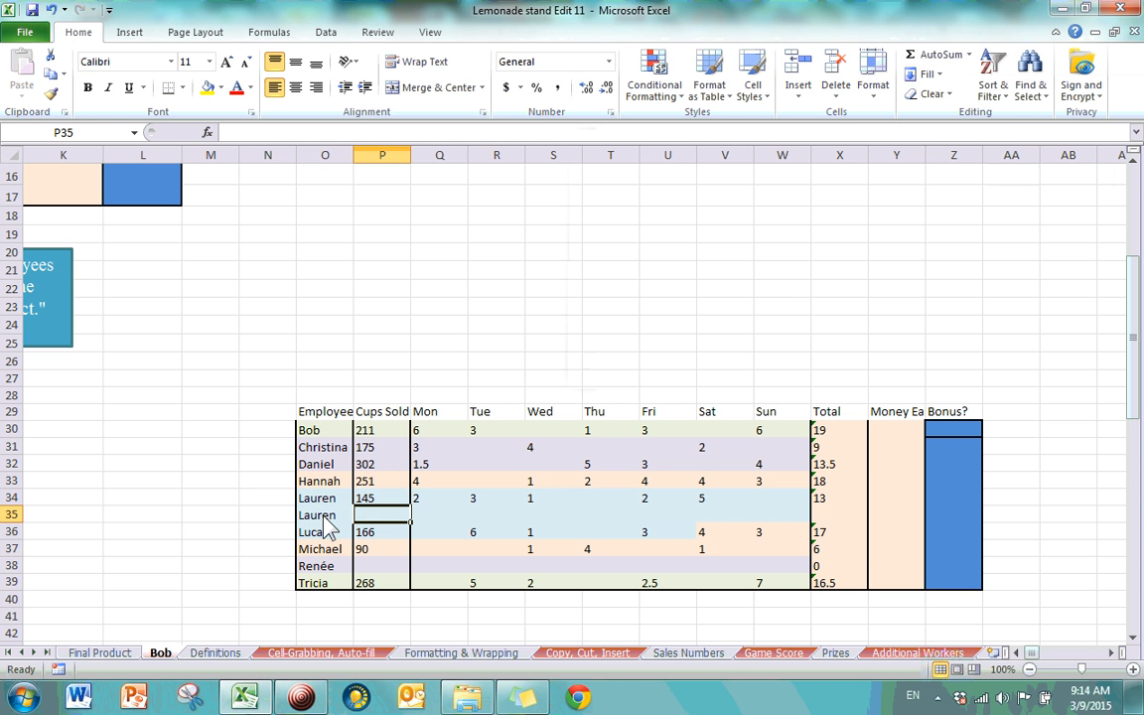
type("5")
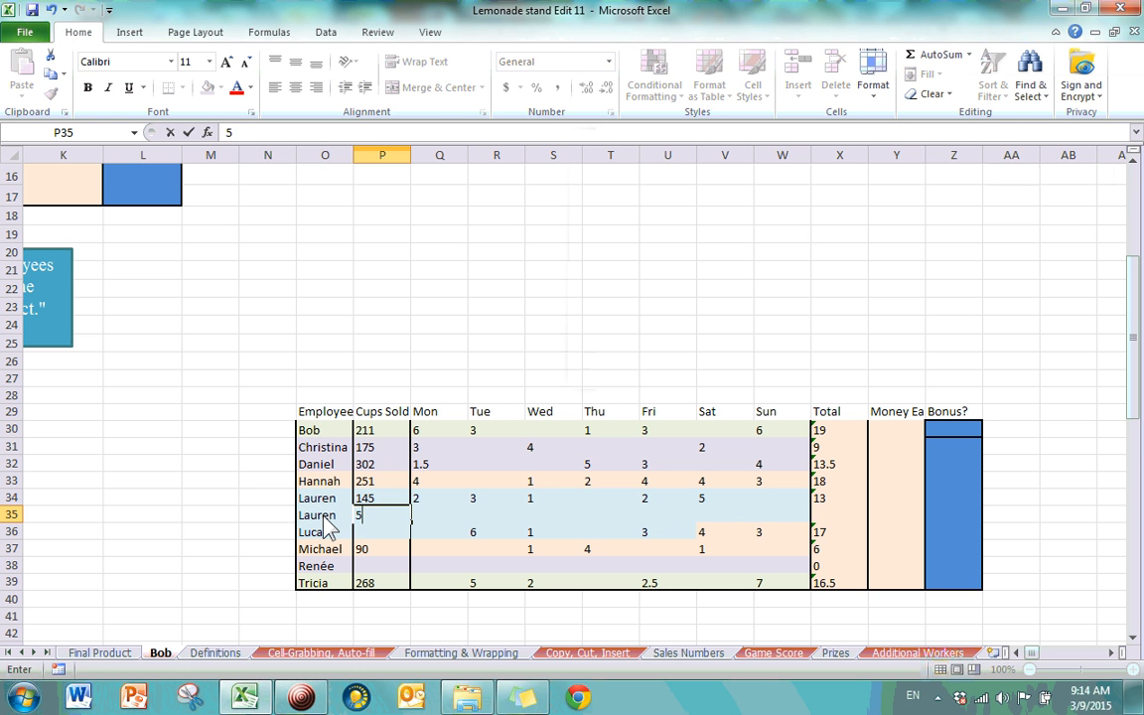
type("5")
key("Return")
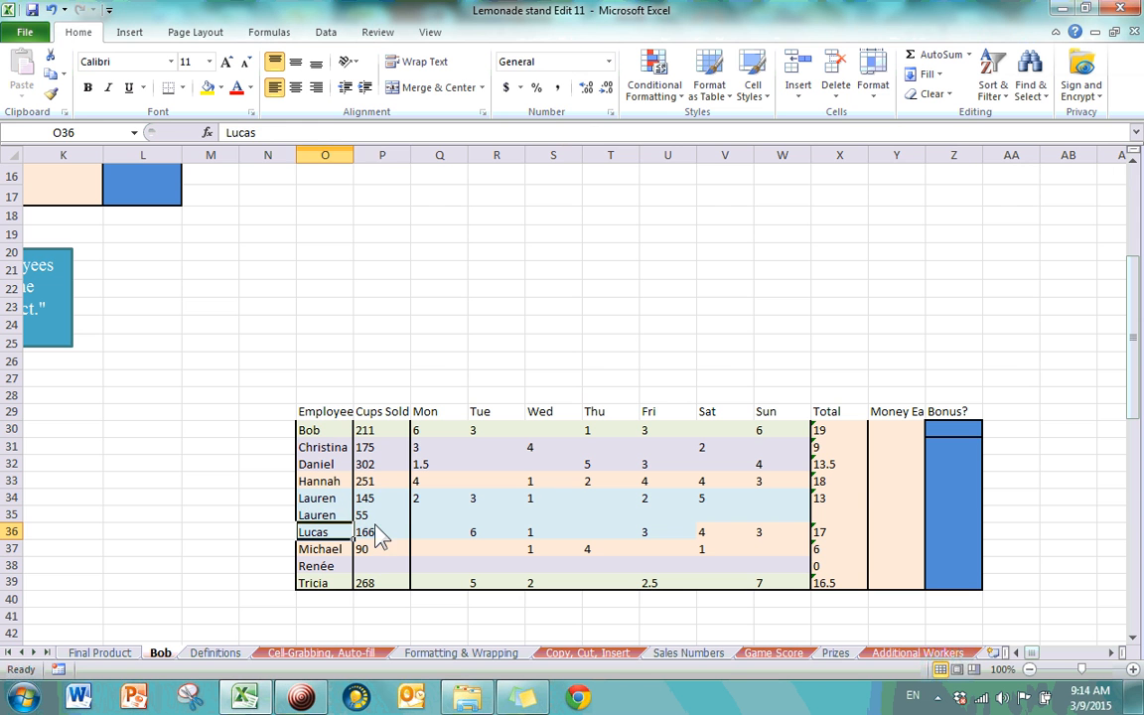
left_click(380, 531)
left_click(369, 516)
left_click(370, 499)
left_click(369, 516)
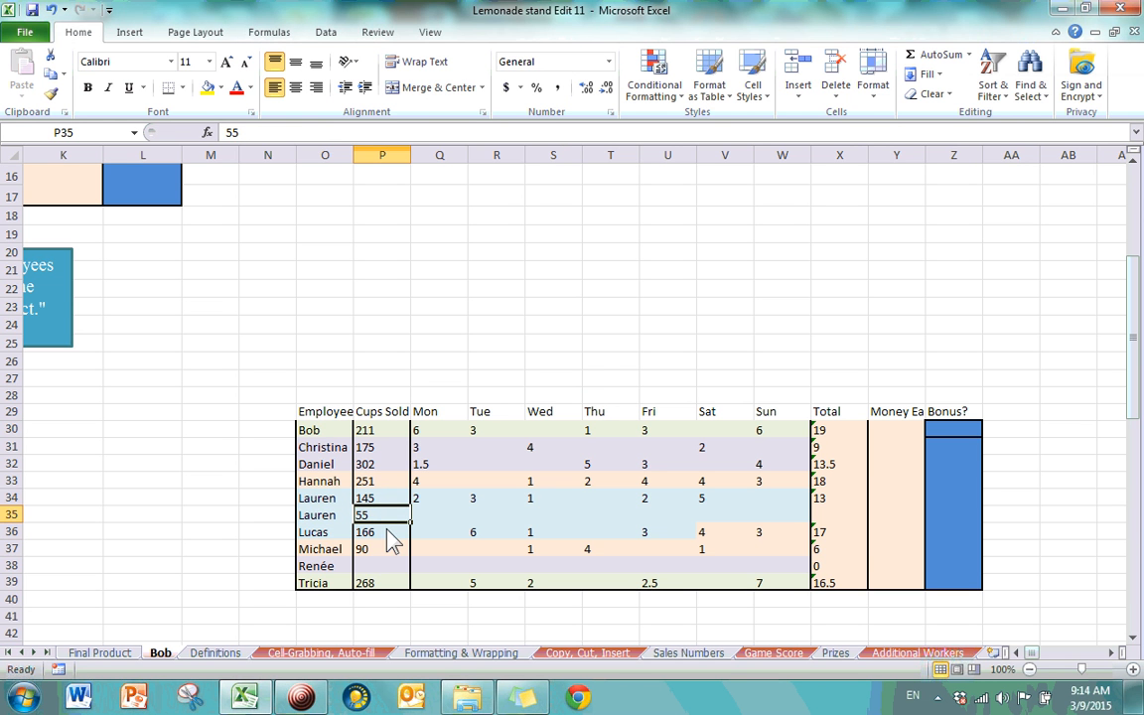
left_click(14, 514)
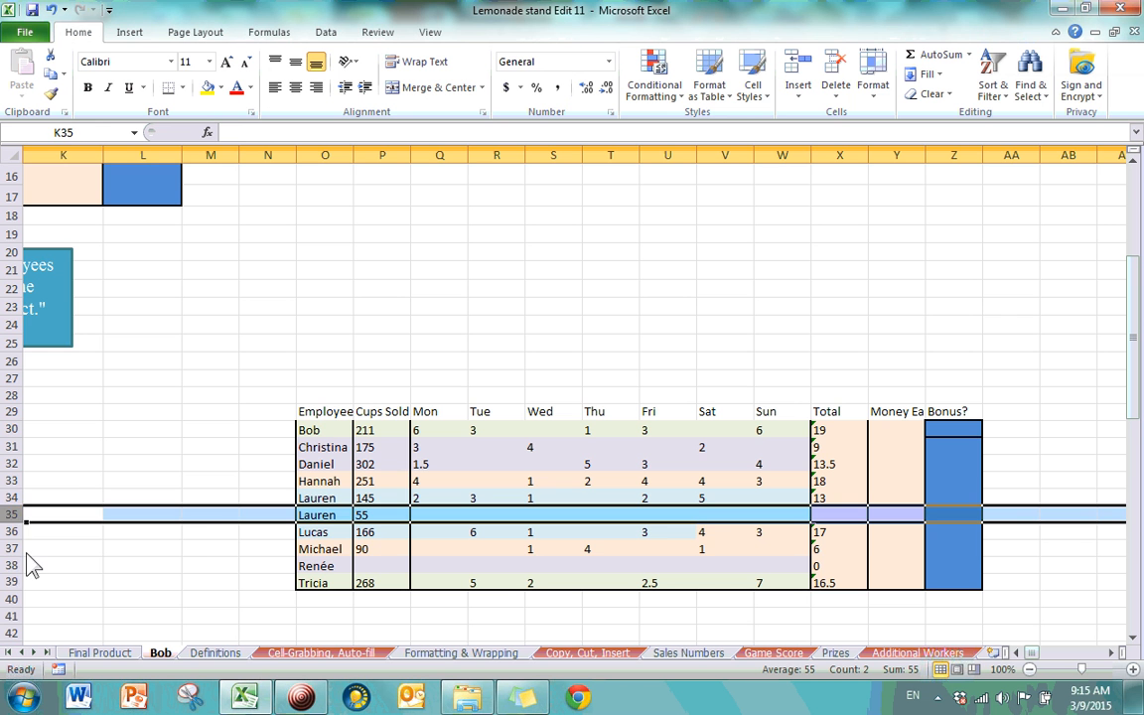
- Insert a row at row 37 and repeat the employee name of the row below it, with 77 cups sold
left_click(14, 548)
right_click(15, 549)
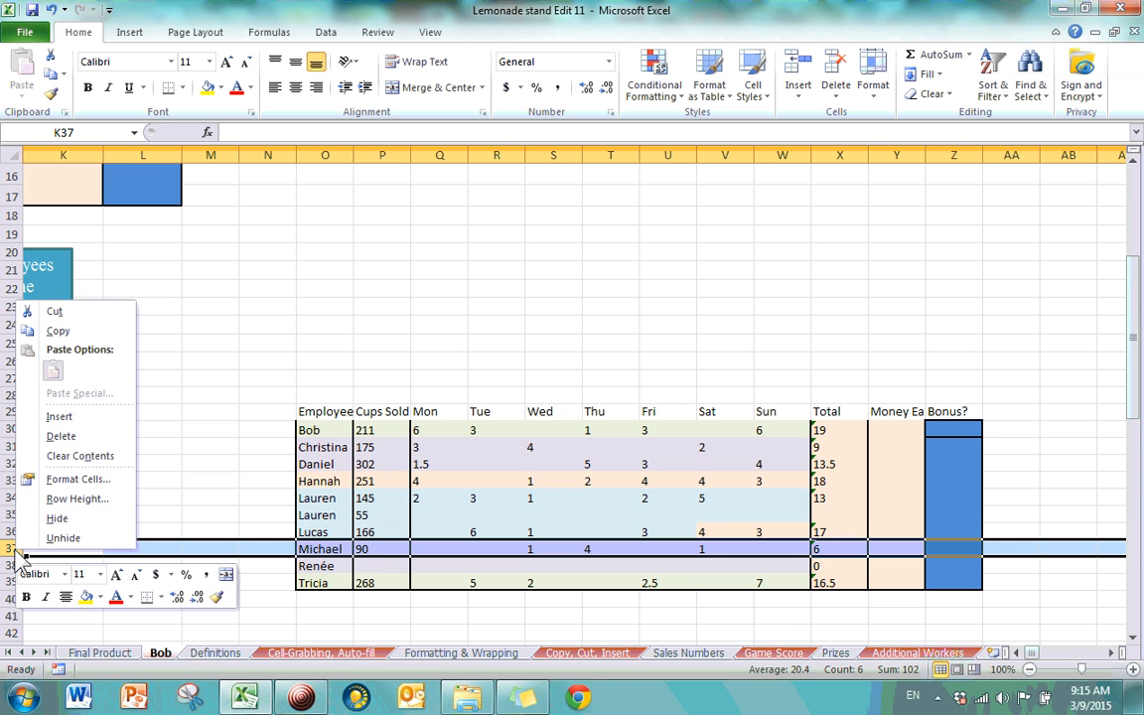
left_click(77, 417)
left_click(323, 549)
type("Michael")
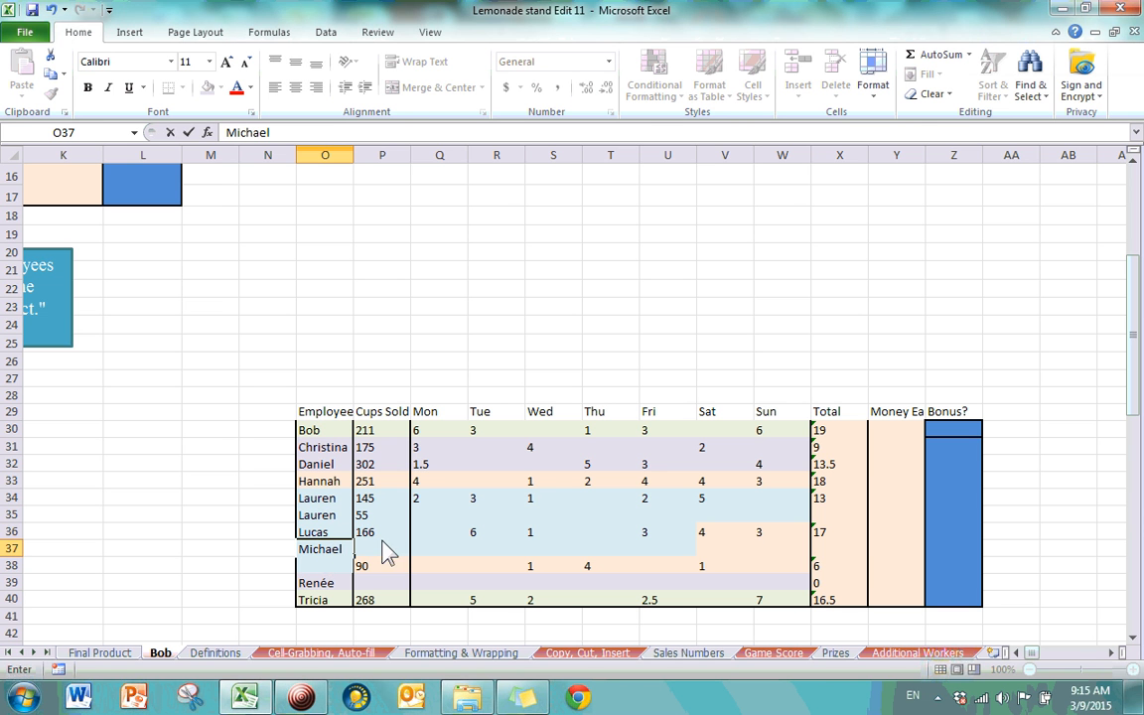
key("Tab")
type("77")
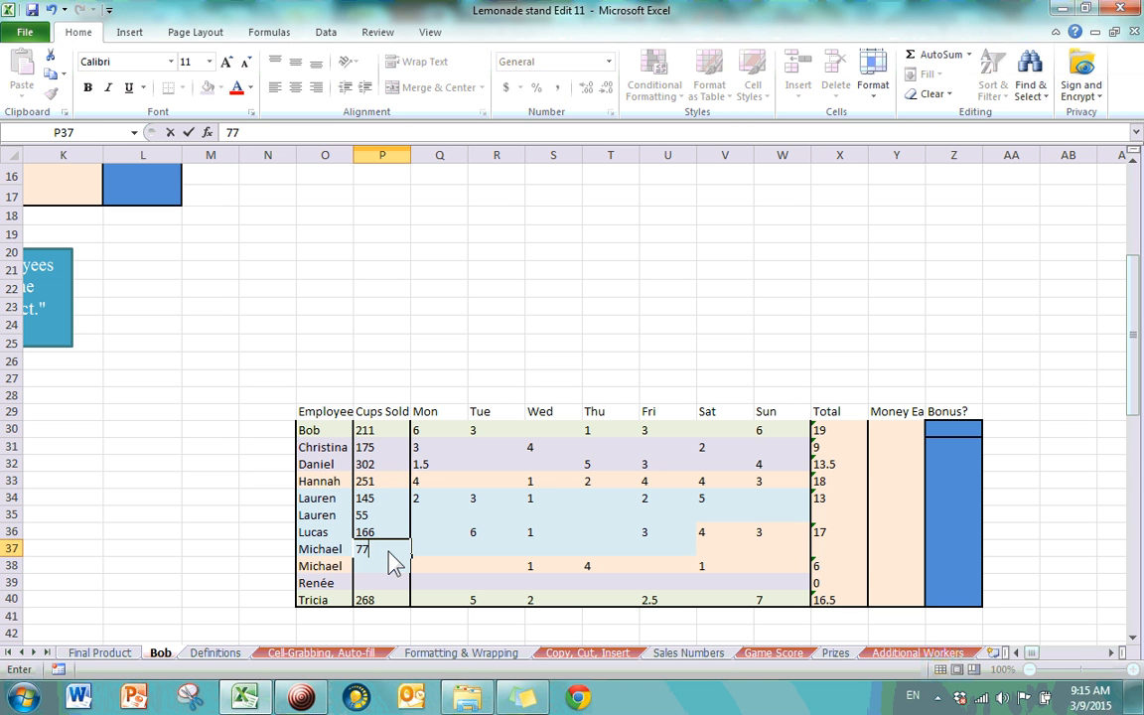
key("Return")
type("90")
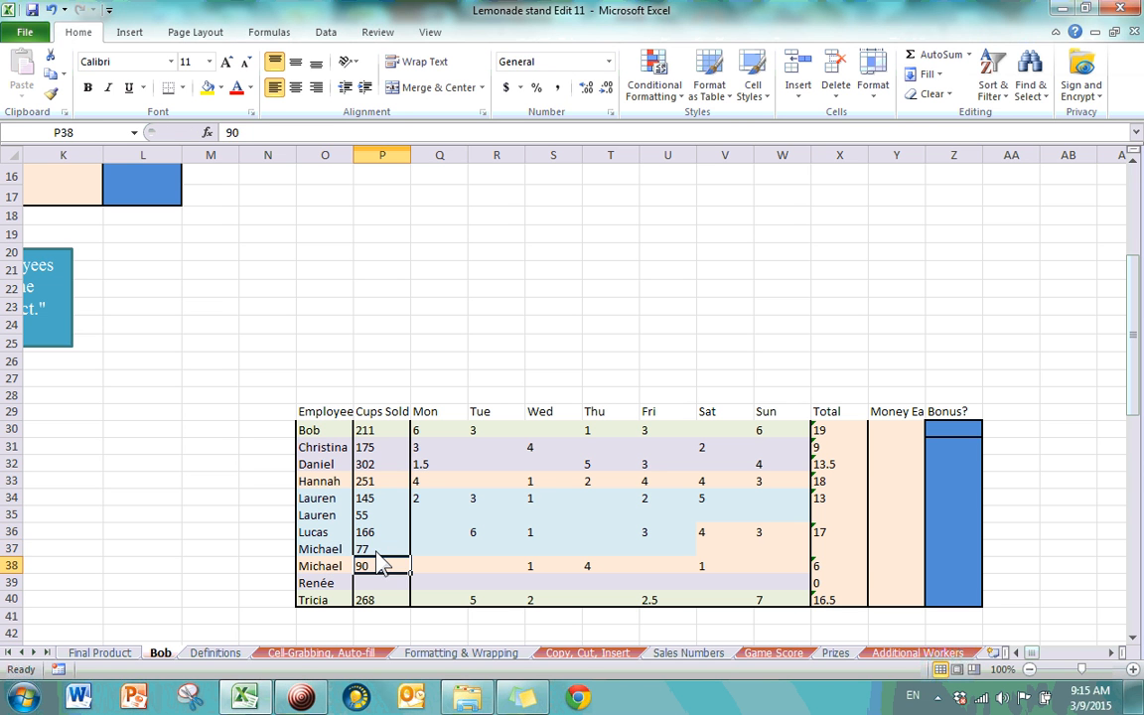
left_click(437, 550)
left_click(553, 537)
left_click(601, 447)
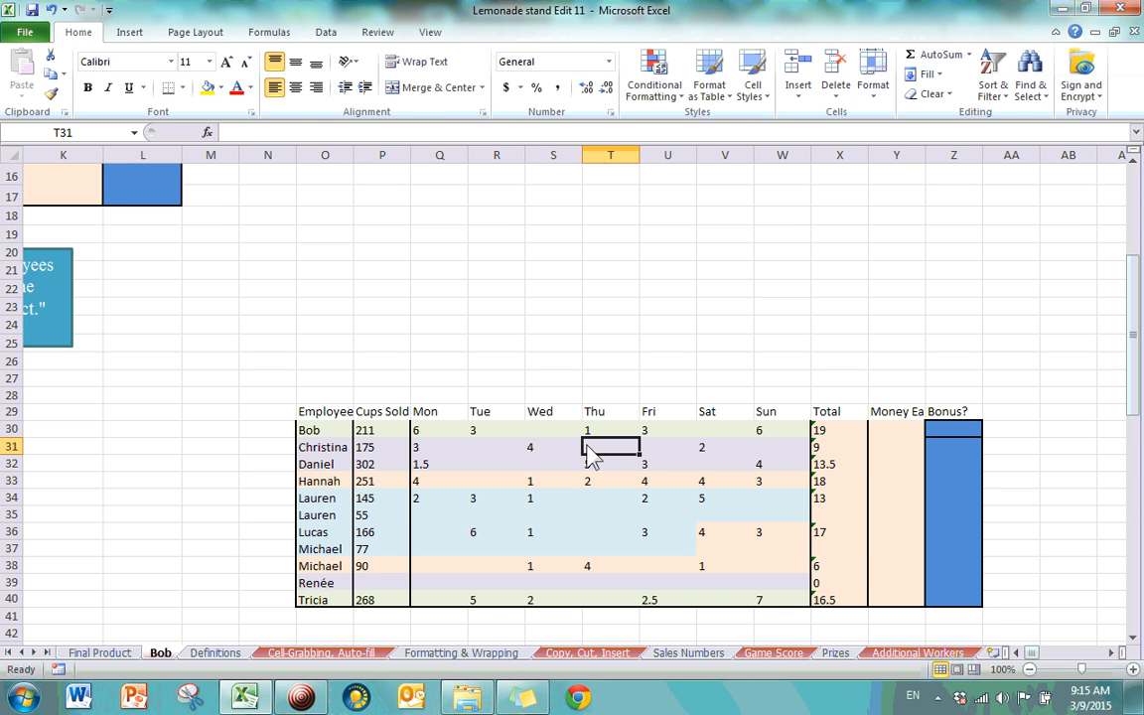
left_click(609, 568)
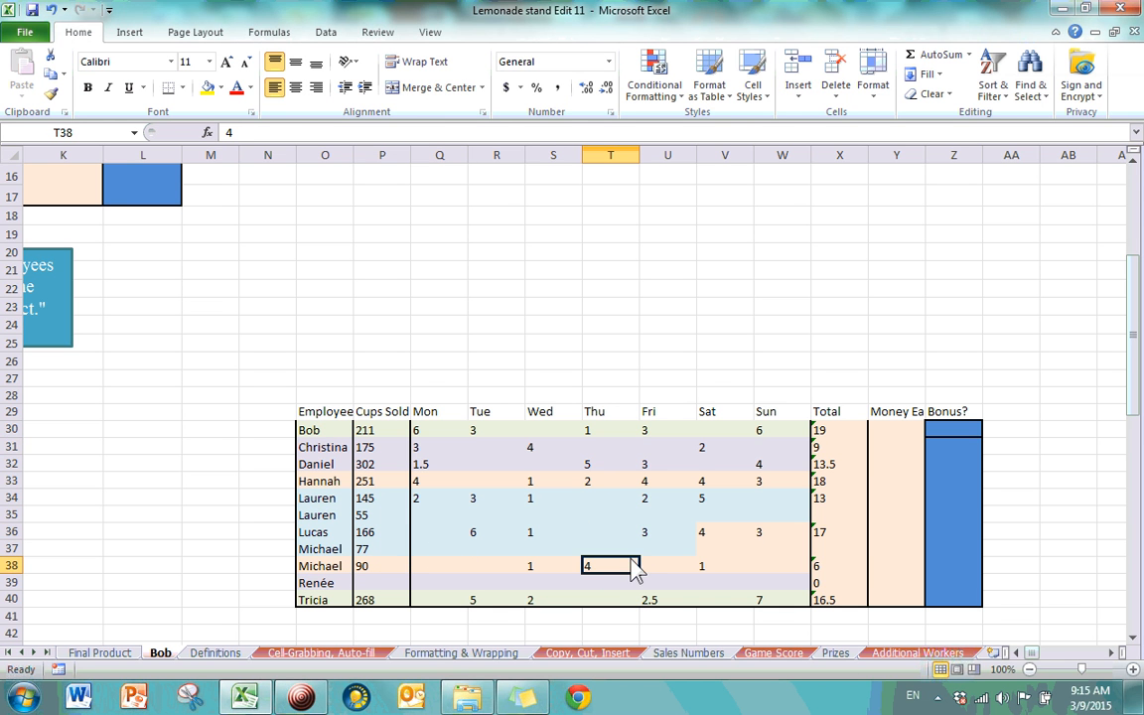
- Sort the copied table by the Friday hours in column U from smallest to largest
left_click(675, 482)
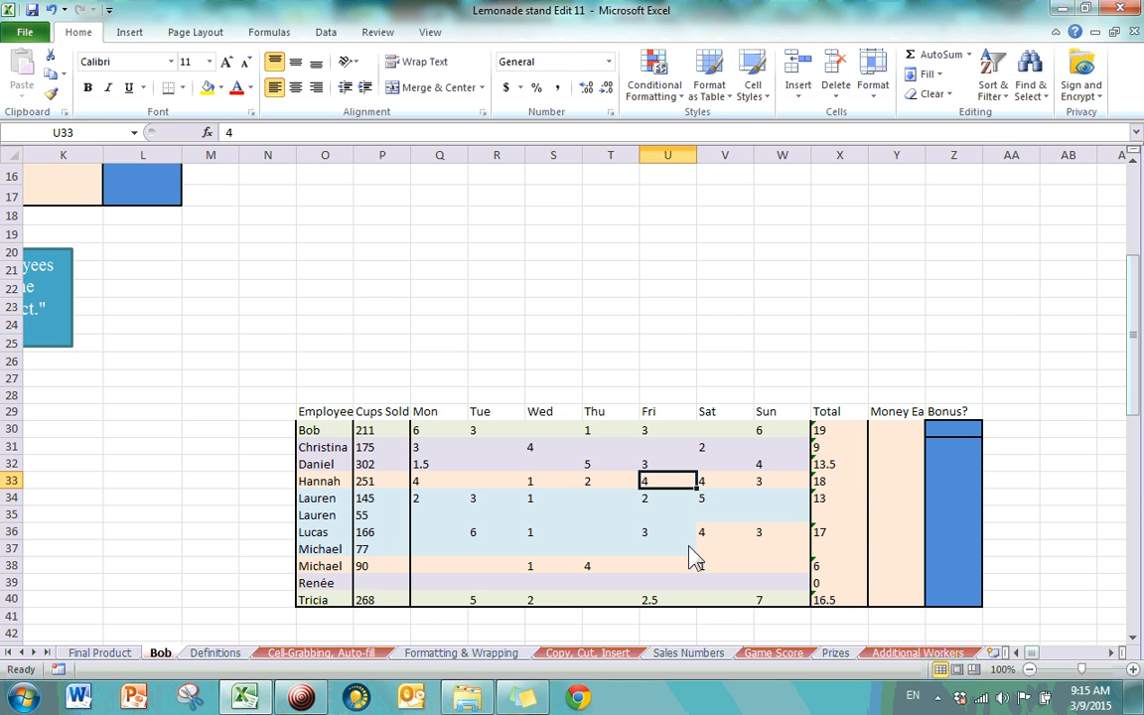
left_click(999, 91)
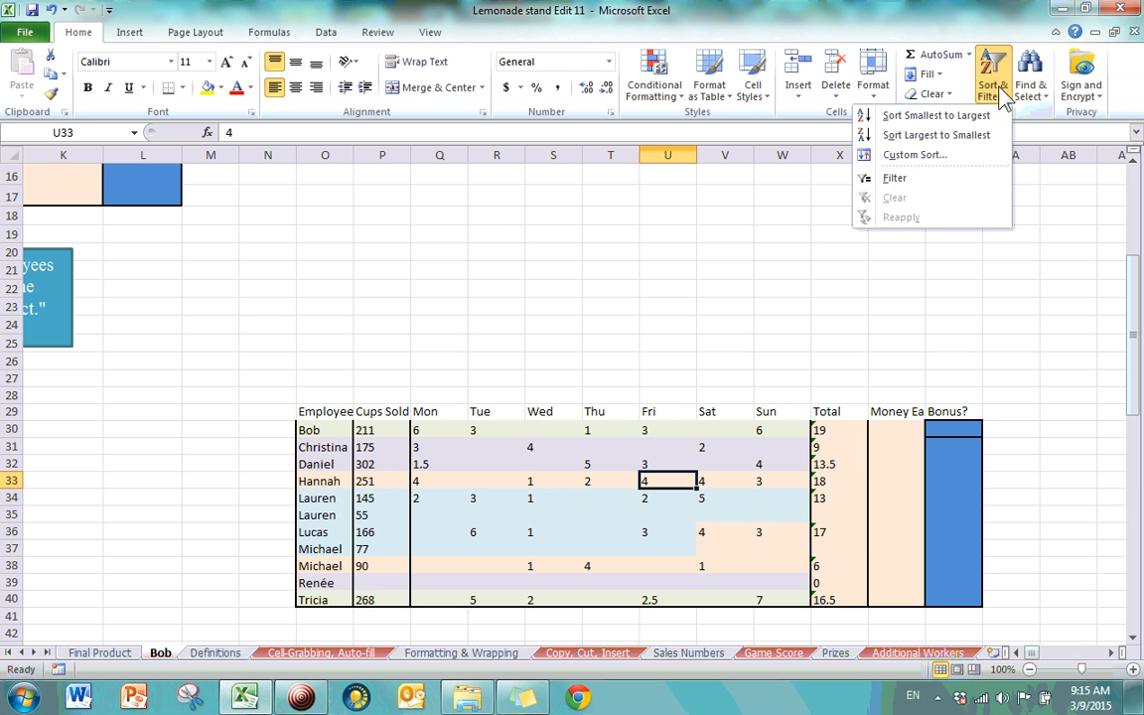
left_click(934, 115)
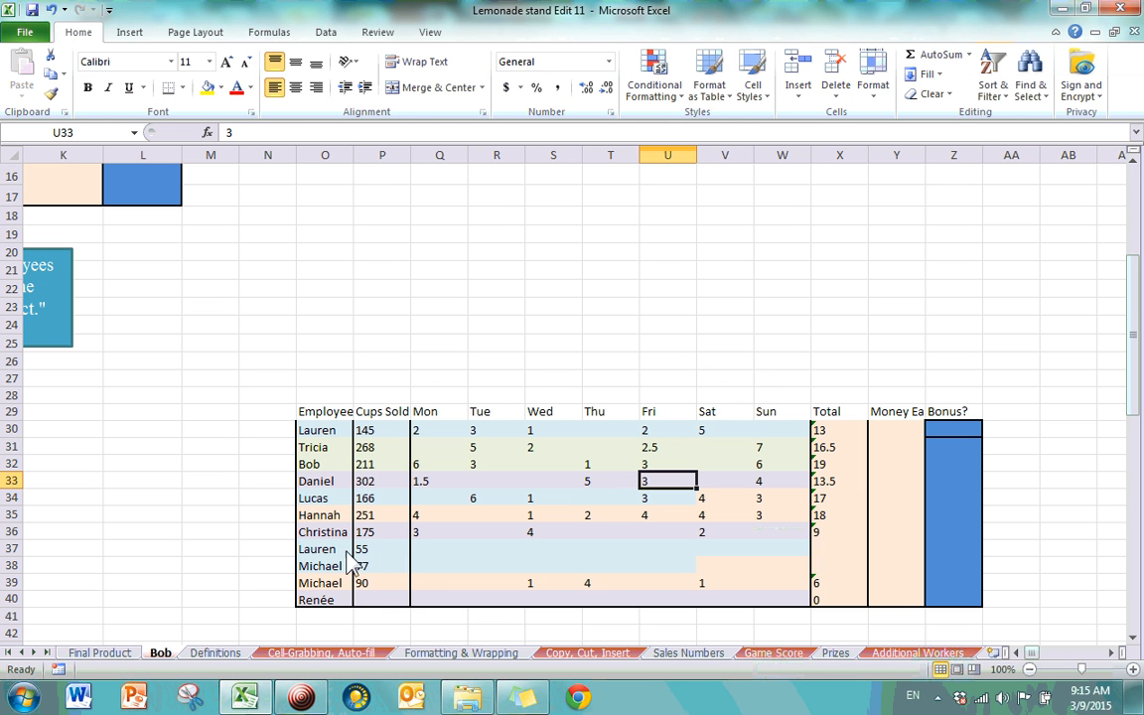
- Sort the copied table alphabetically from A to Z by the Employee column
left_click(486, 584)
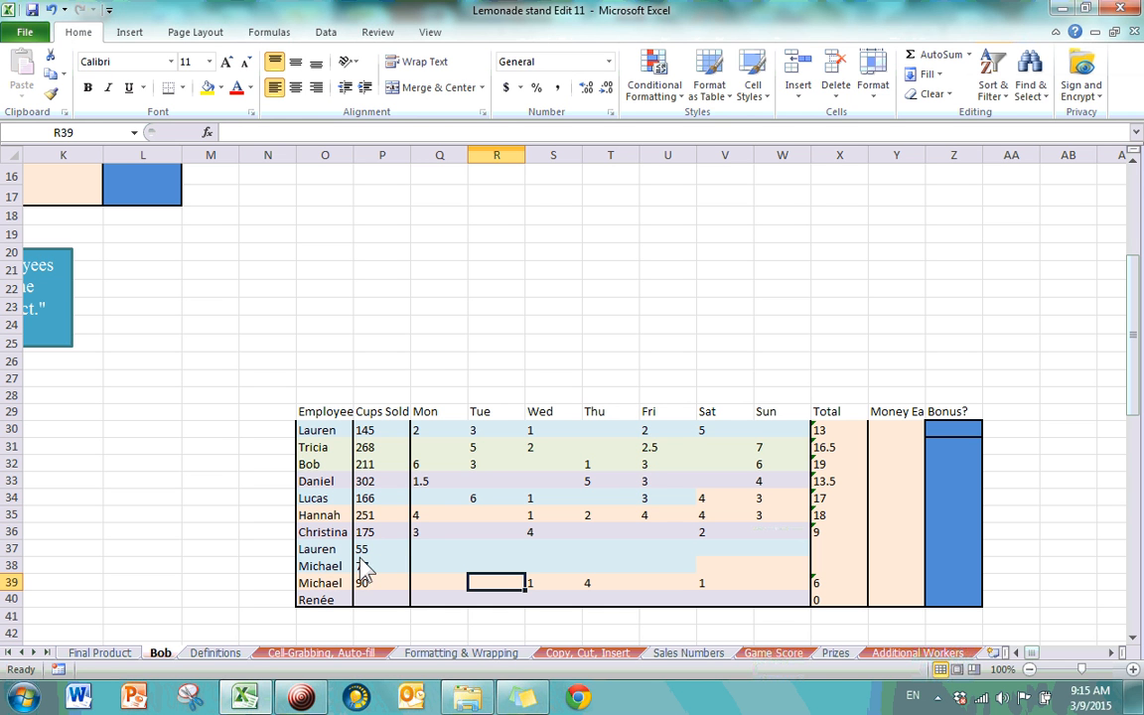
left_click(984, 49)
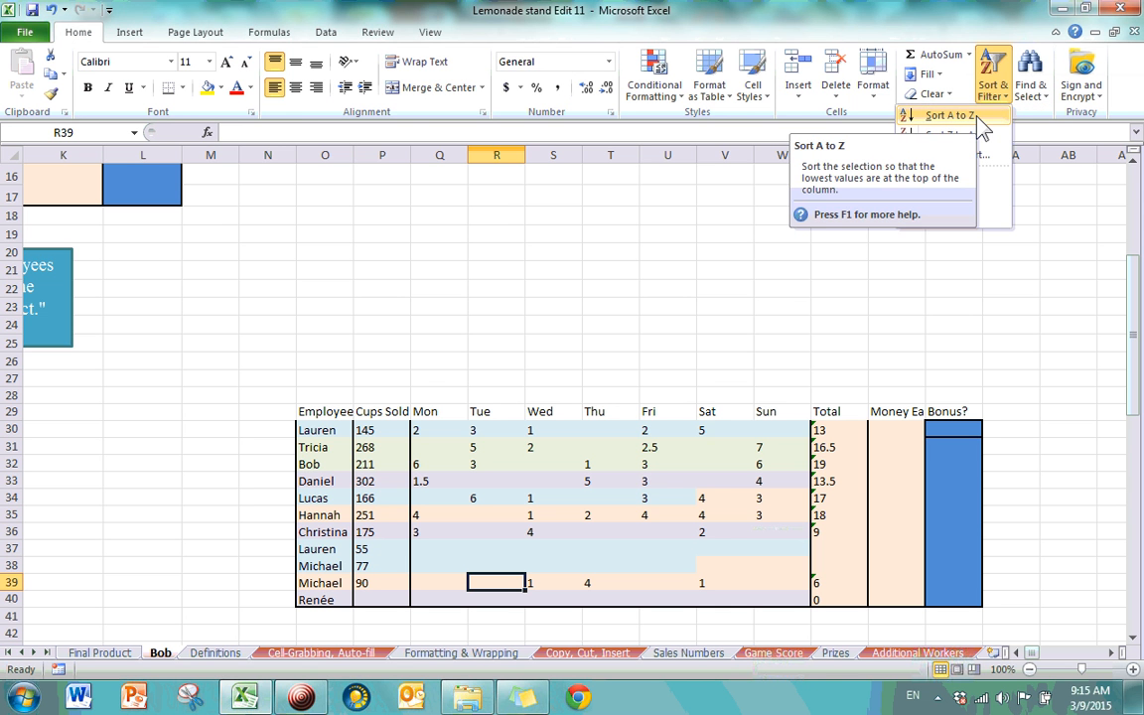
key("Escape")
left_click(316, 482)
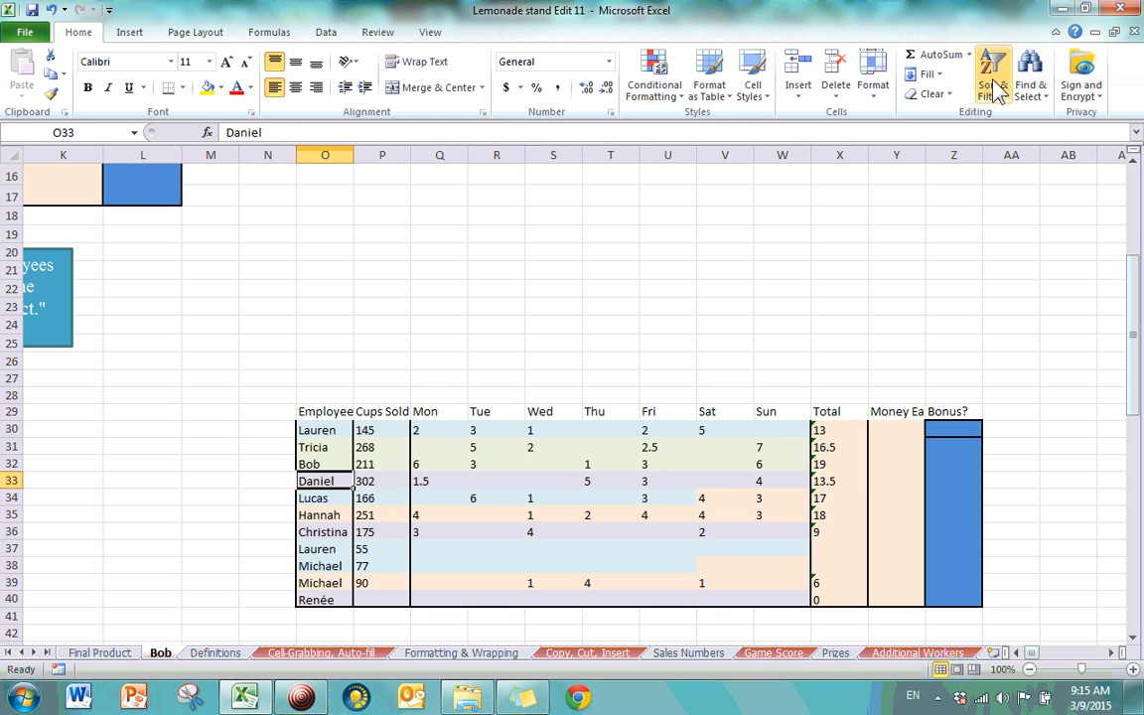
left_click(991, 80)
left_click(953, 113)
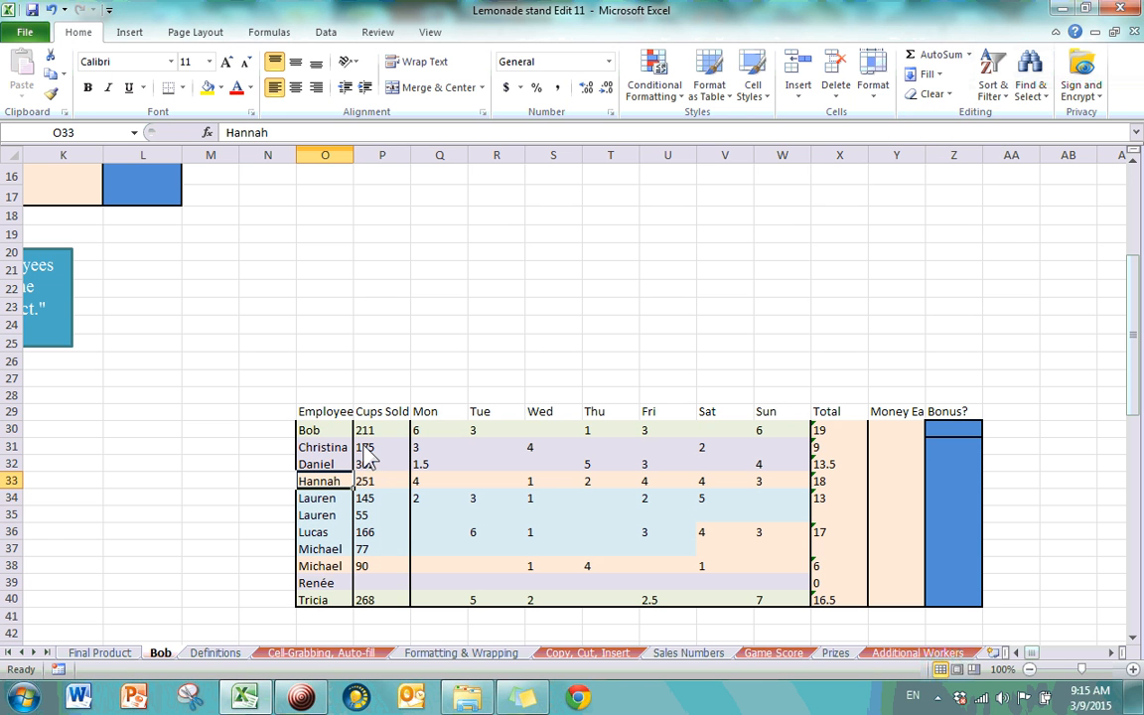
left_click(323, 503)
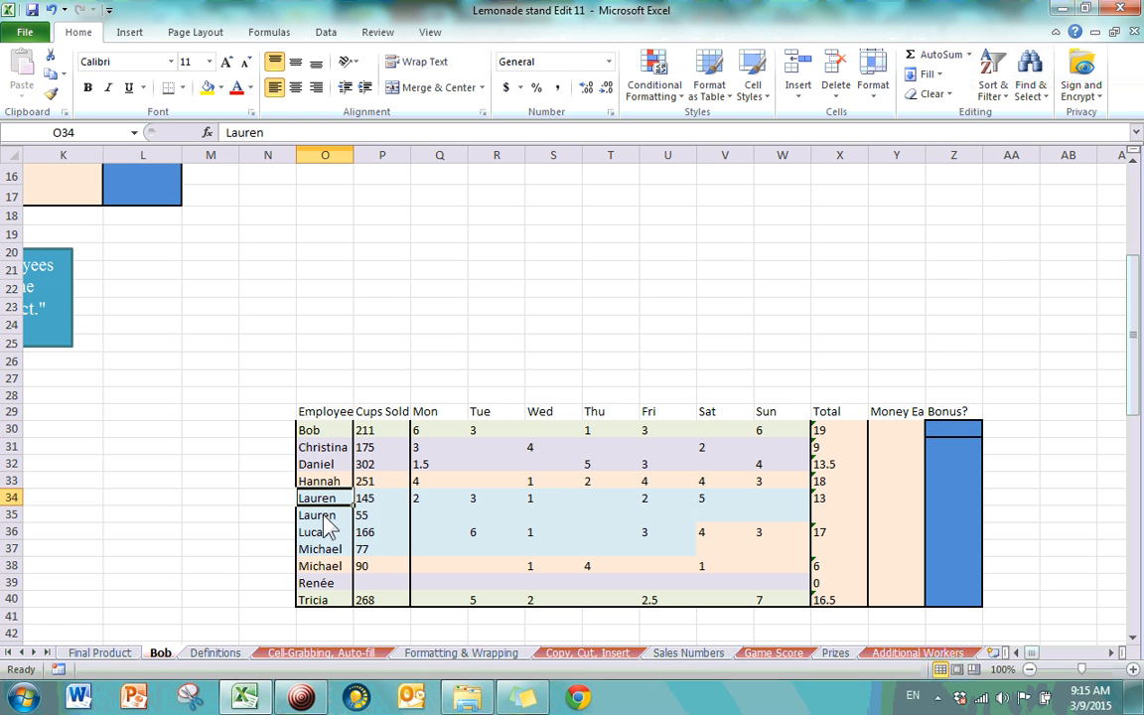
left_click(325, 516)
left_click(330, 503)
left_click(329, 516)
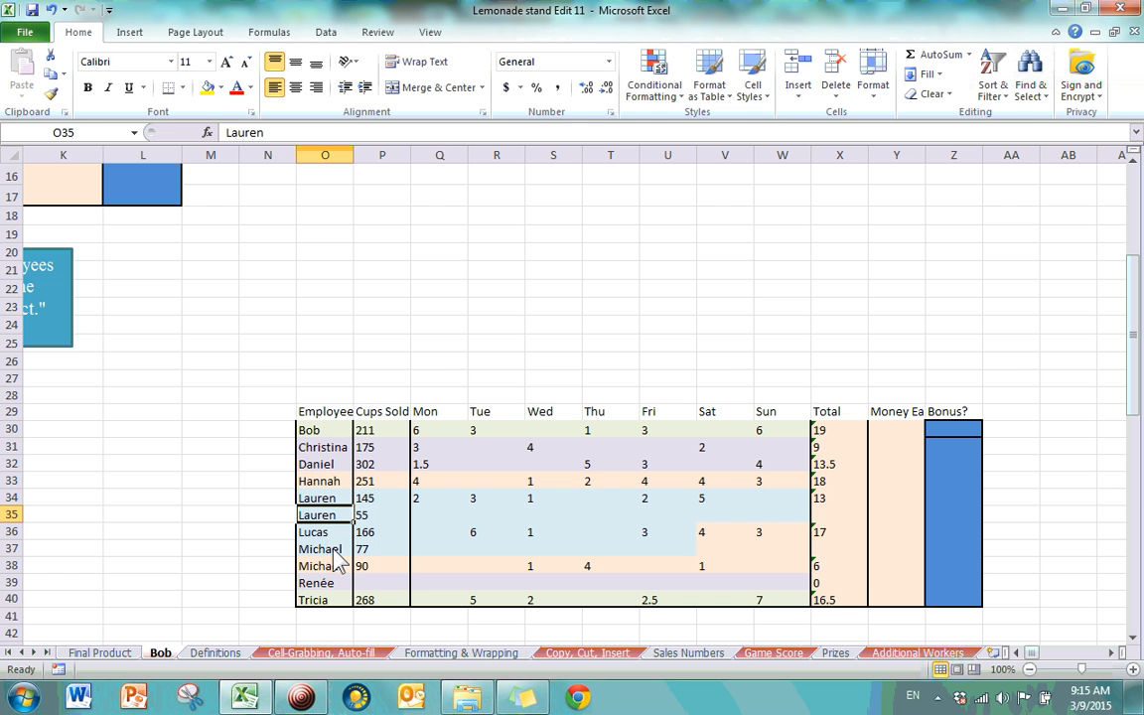
left_click(333, 549)
left_click(345, 564)
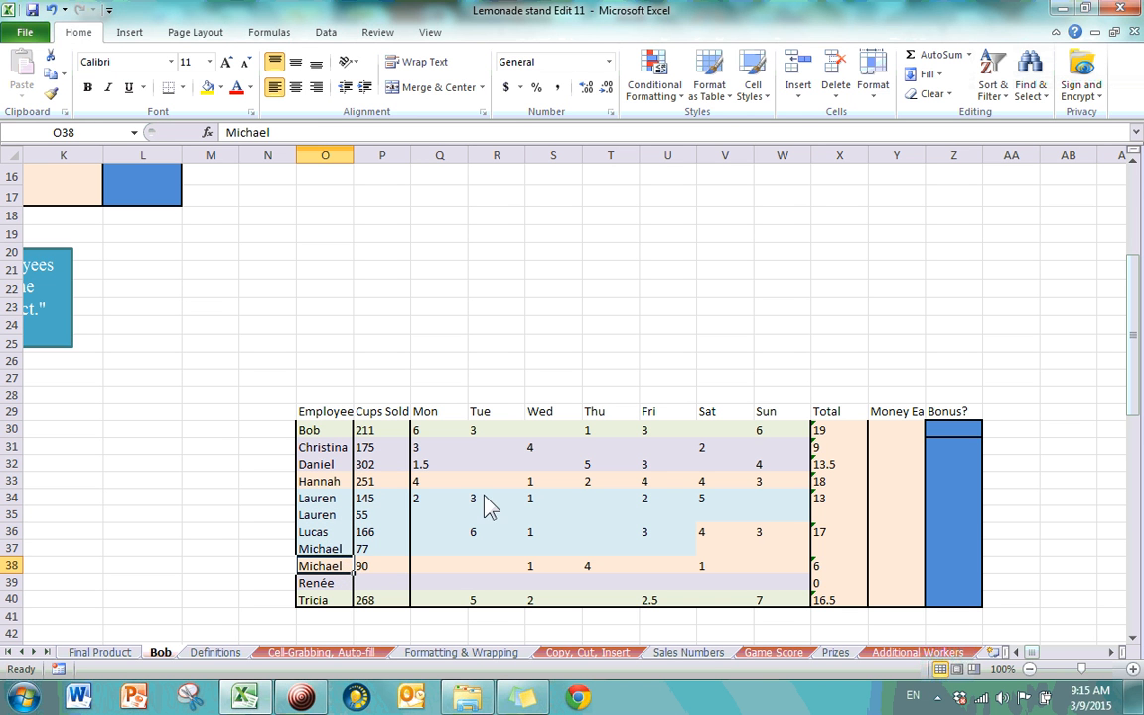
- Custom-sort the copied table by Employee from A to Z, with Cups Sold from smallest to largest as a second level
left_click(378, 515)
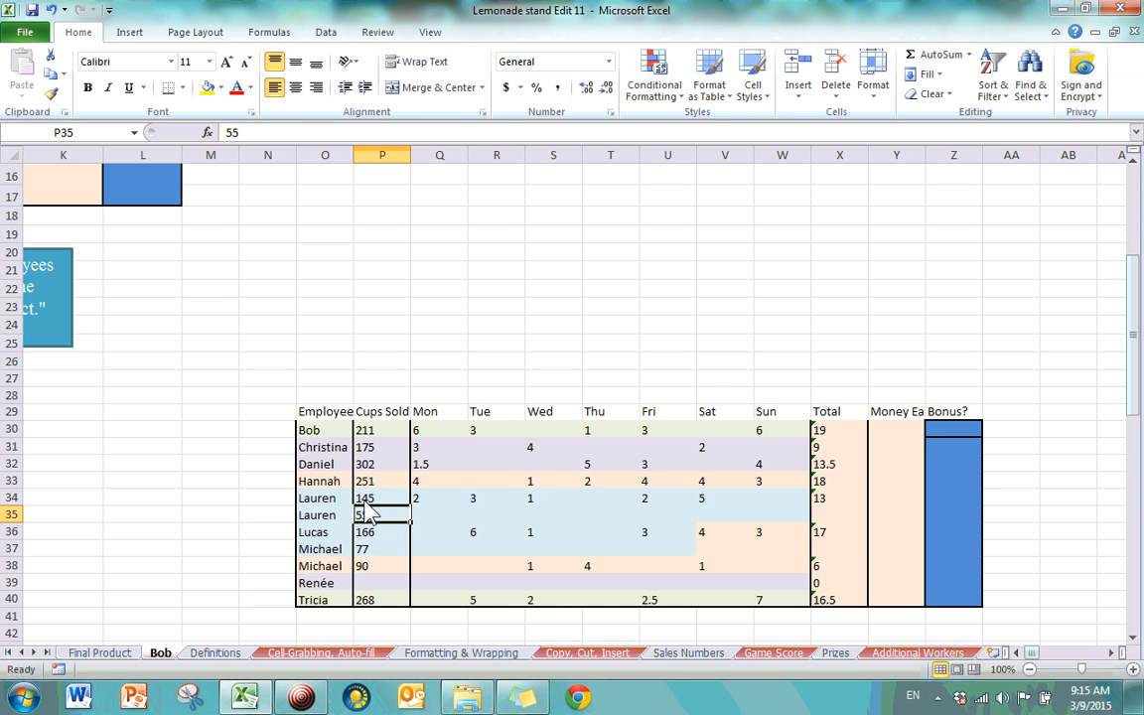
left_click(993, 88)
left_click(976, 156)
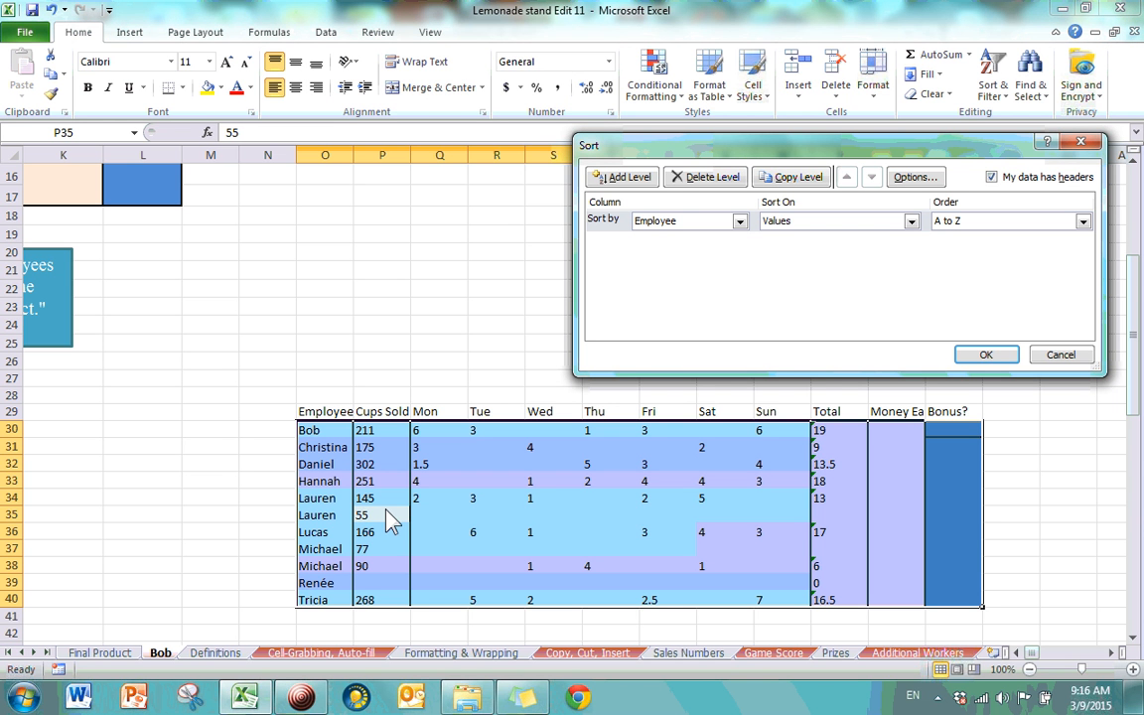
left_click(624, 179)
left_click(739, 243)
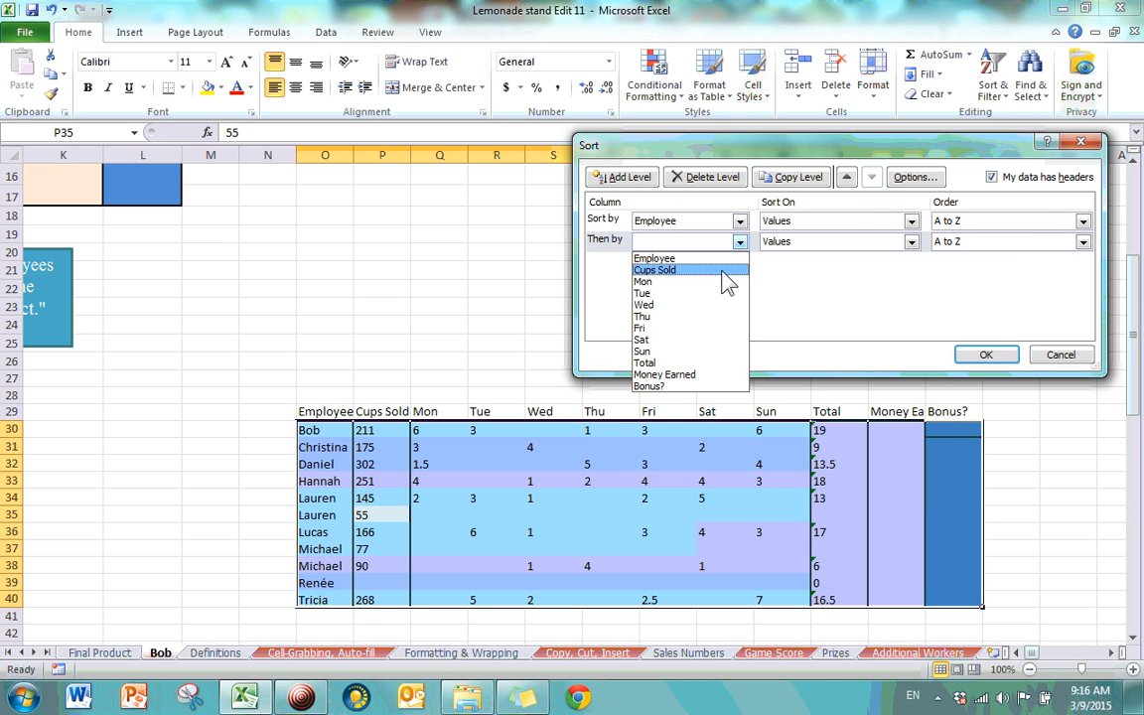
left_click(723, 271)
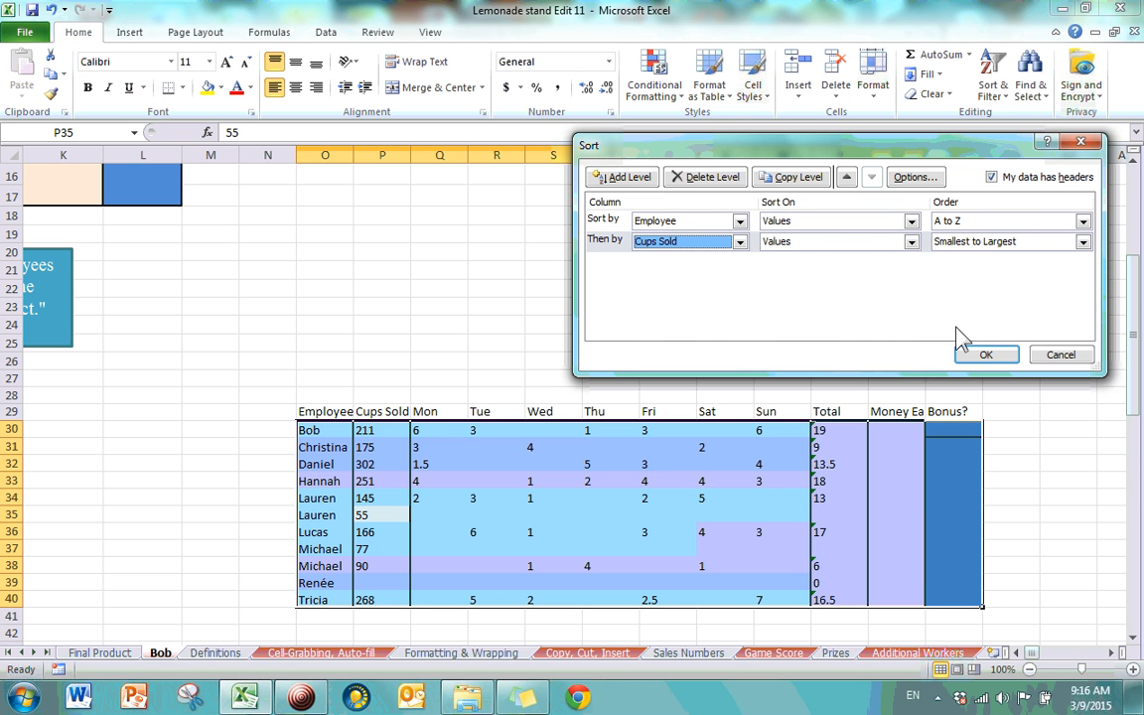
left_click(985, 355)
- Compare the Cups Sold values of the repeated employees in rows 34–35 and 37–38 to check the second-level sort order
left_click(371, 500)
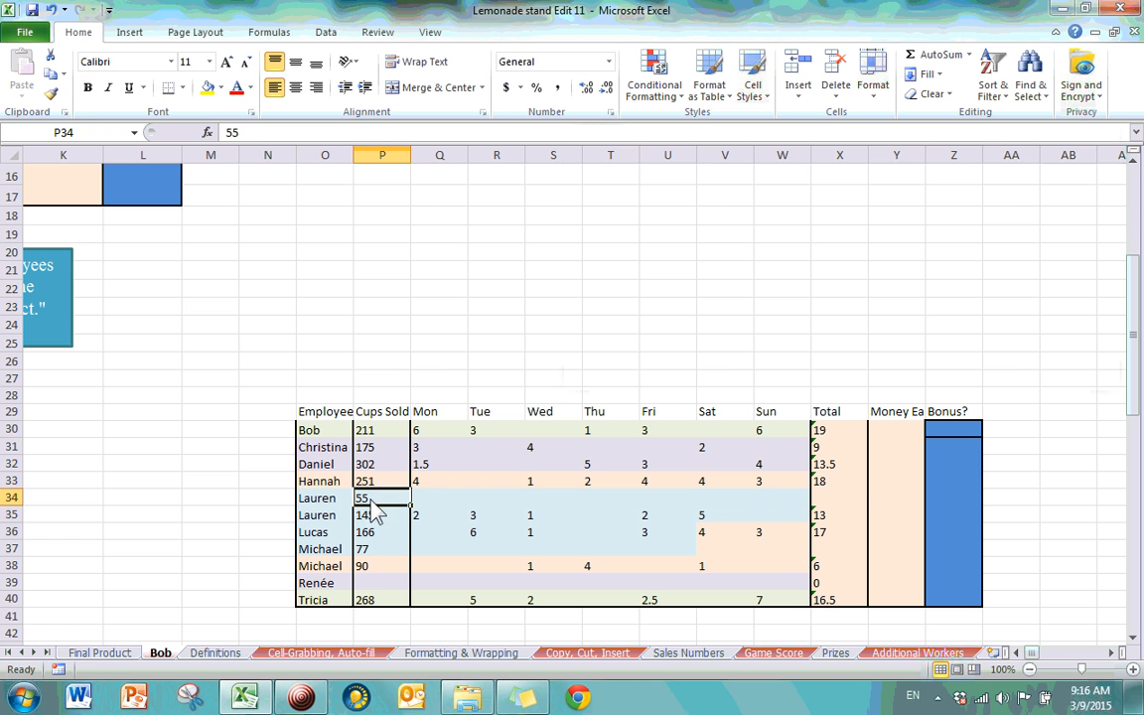
left_click(374, 516)
left_click(373, 499)
left_click(378, 516)
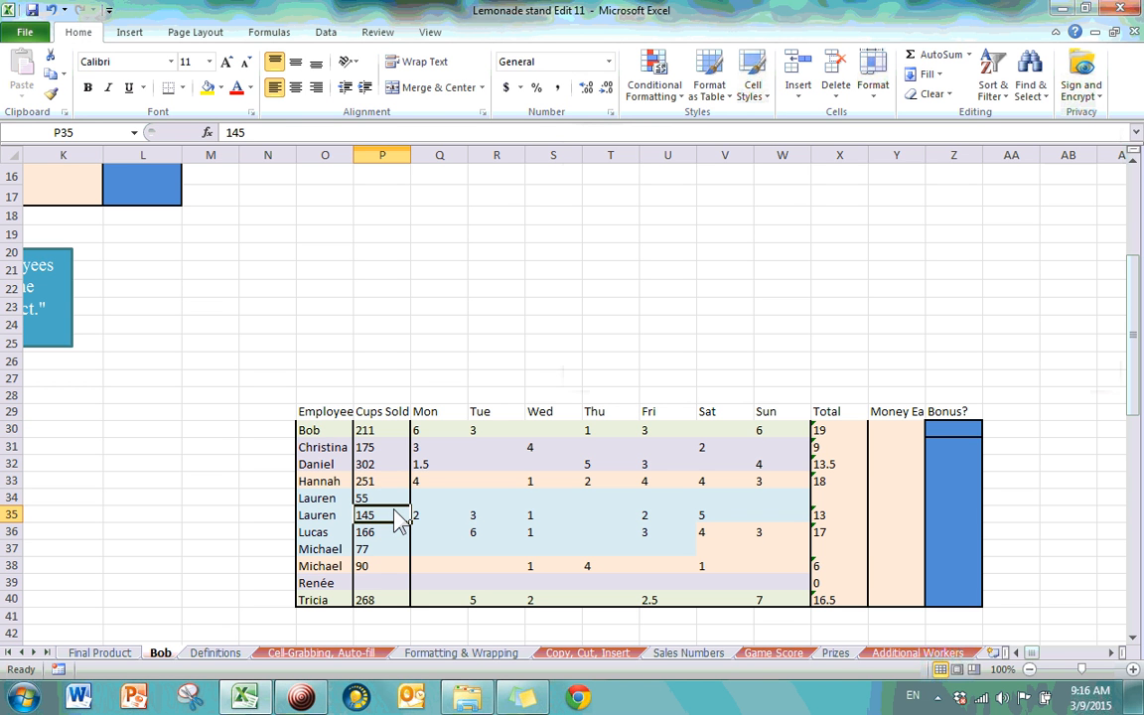
left_click(369, 499)
left_click(375, 514)
left_click(369, 548)
left_click(370, 567)
left_click(398, 498)
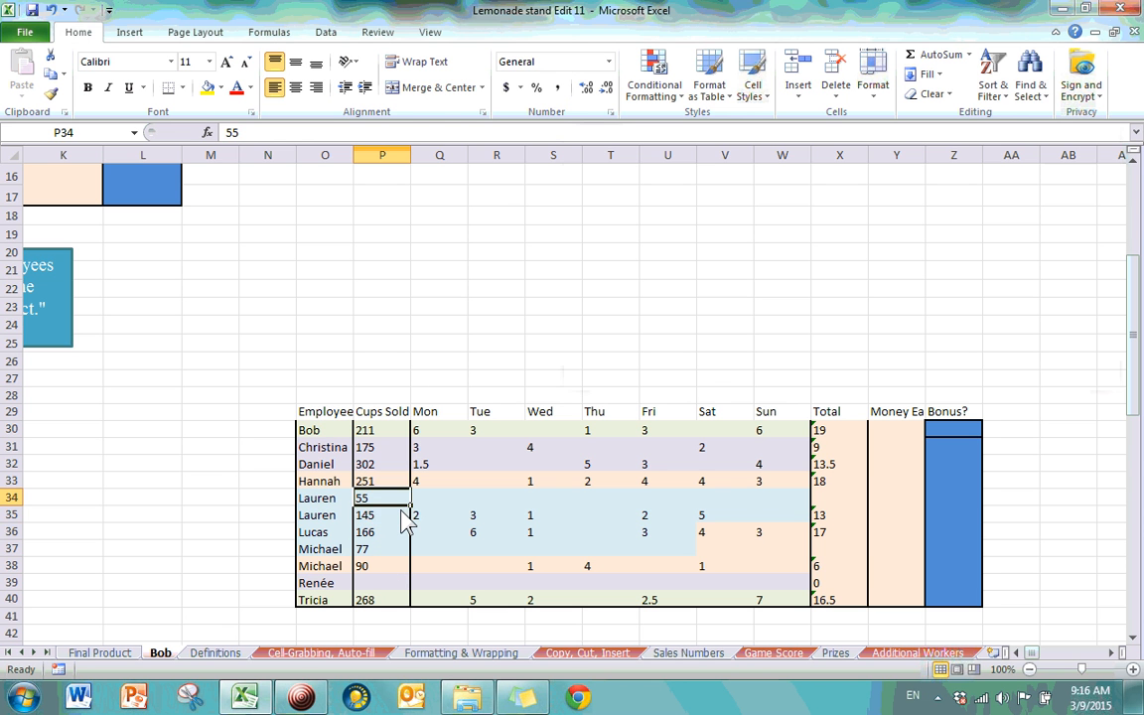
left_click(403, 516)
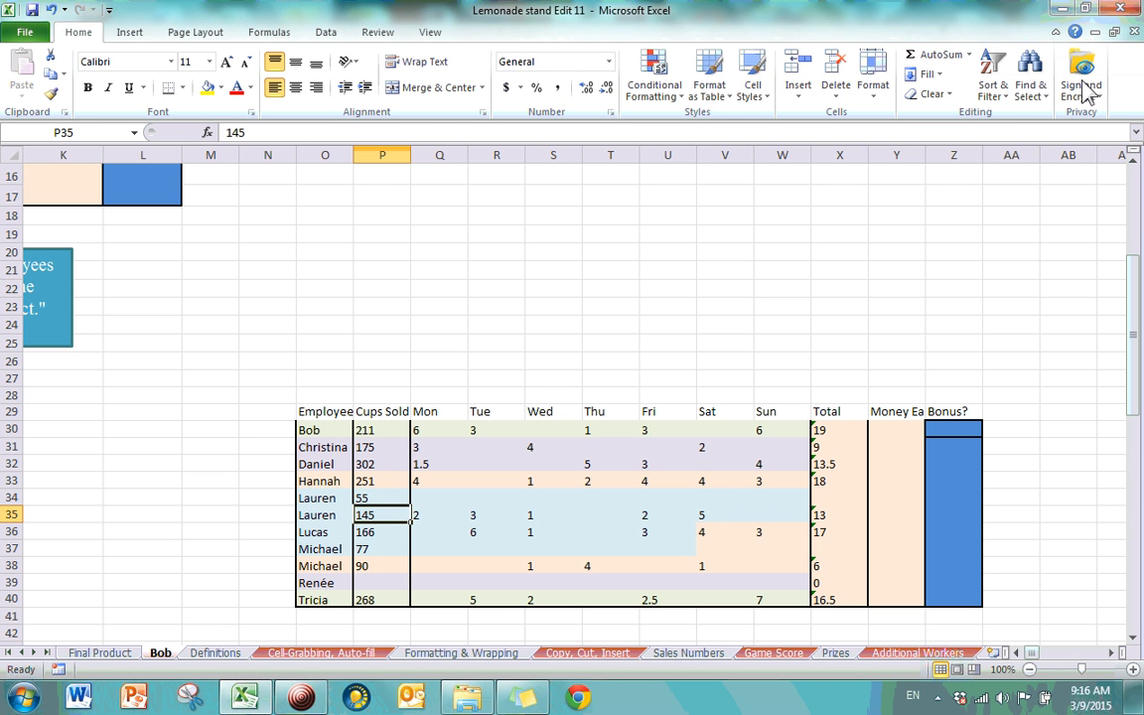
- Turn on filtering for the copied table and review the sort and filter options of the Cups Sold column
left_click(991, 84)
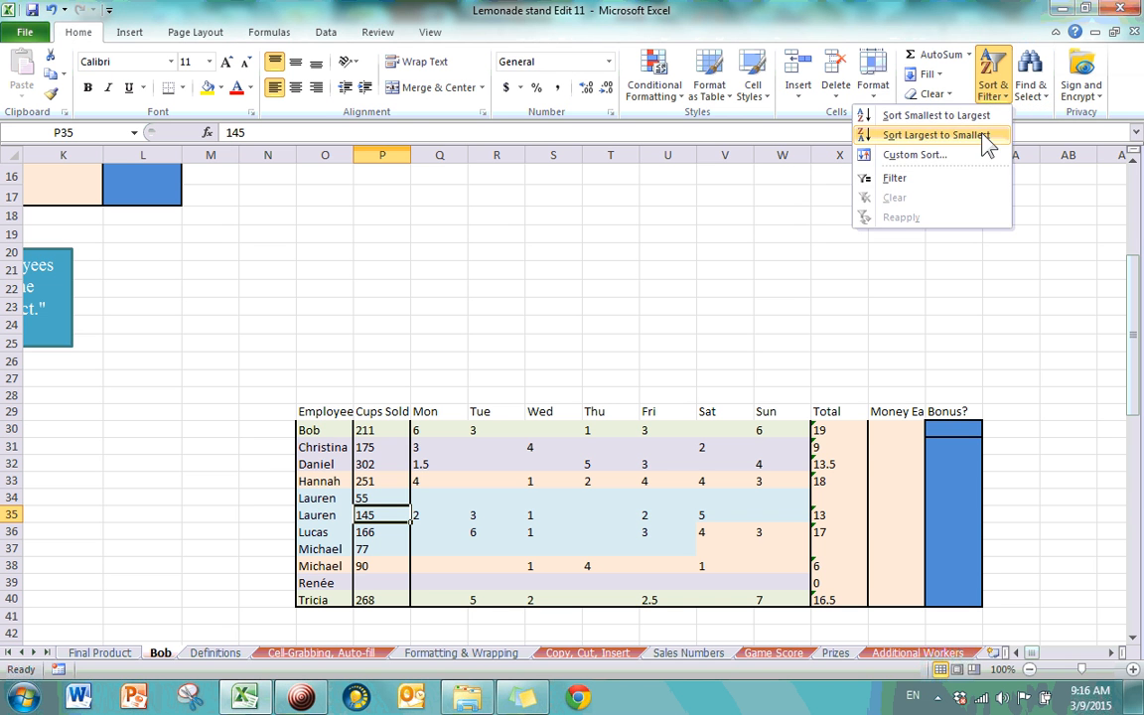
left_click(932, 183)
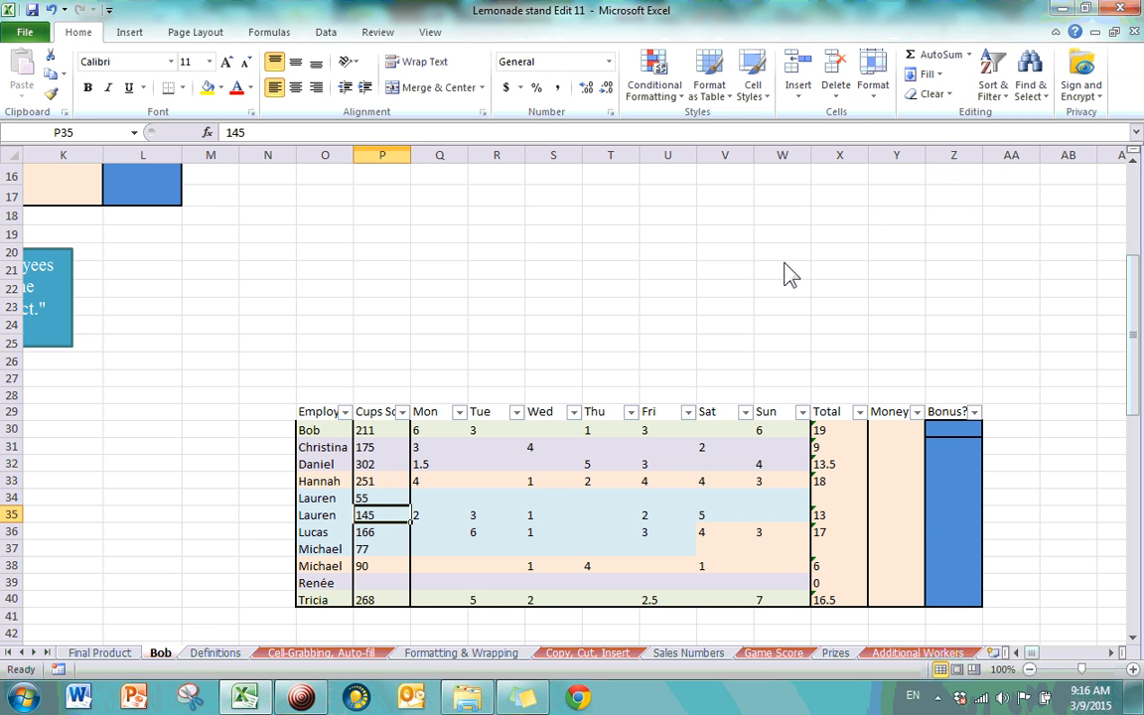
left_click(403, 412)
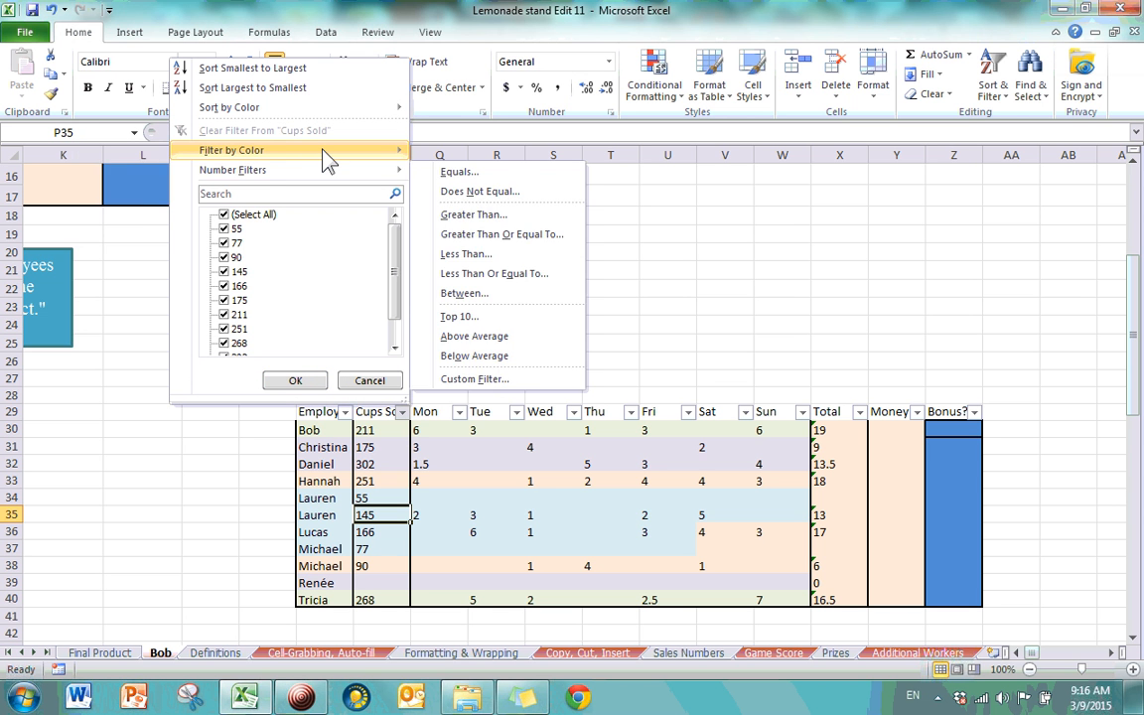
mouse_move(328, 164)
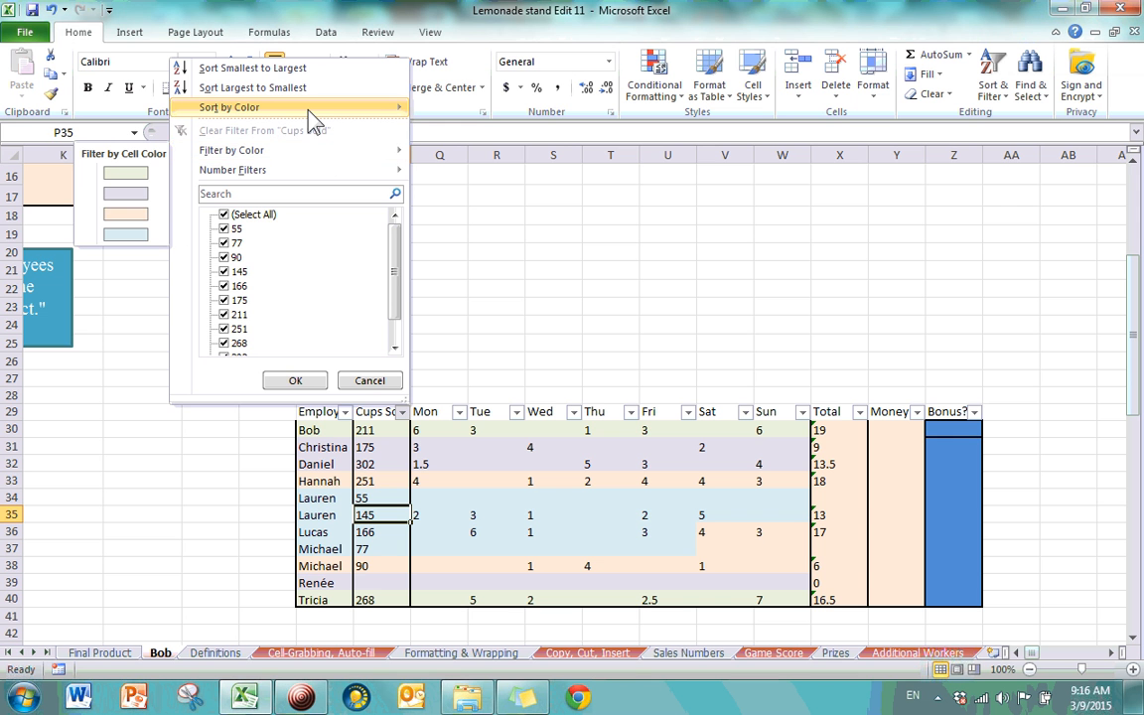
mouse_move(310, 114)
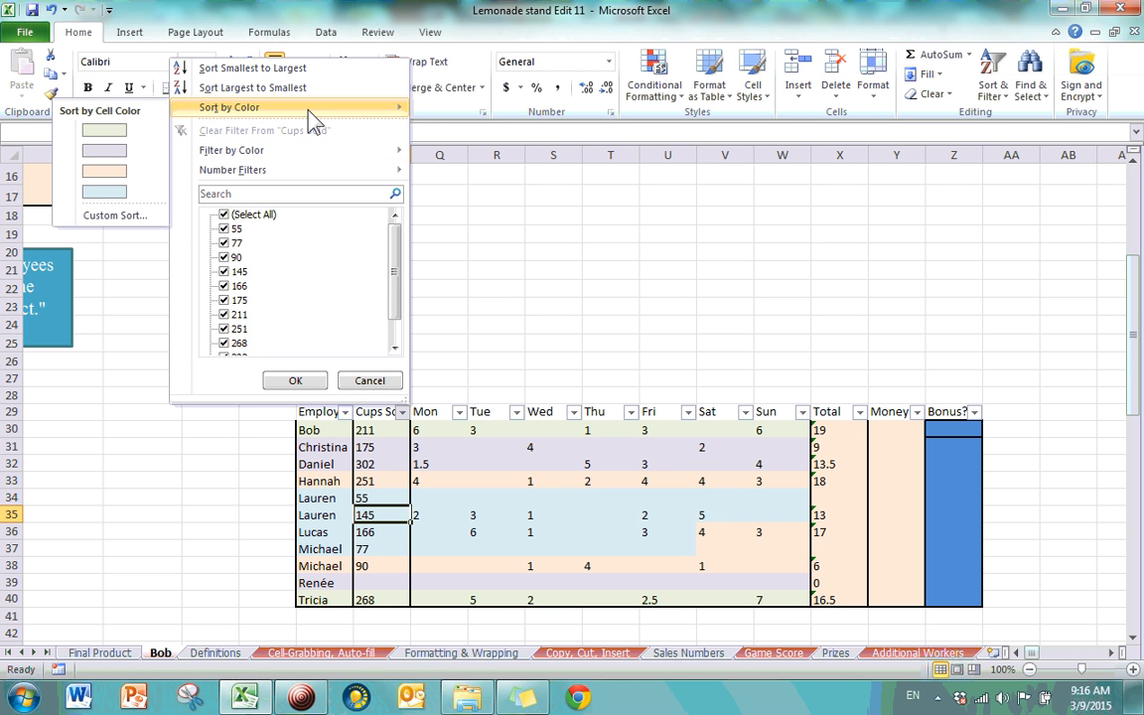
left_click_drag(395, 256, 394, 283)
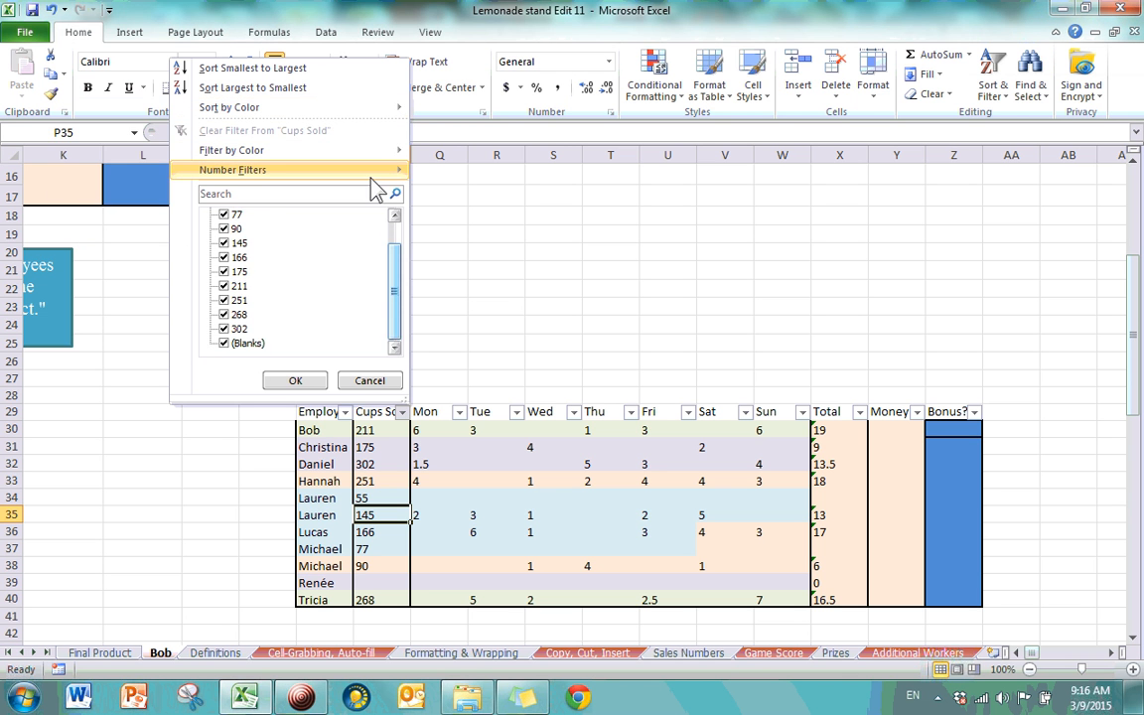
- Apply a Between number filter to Cups Sold with greater than or equal to 200 and less than or equal to 100
mouse_move(223, 169)
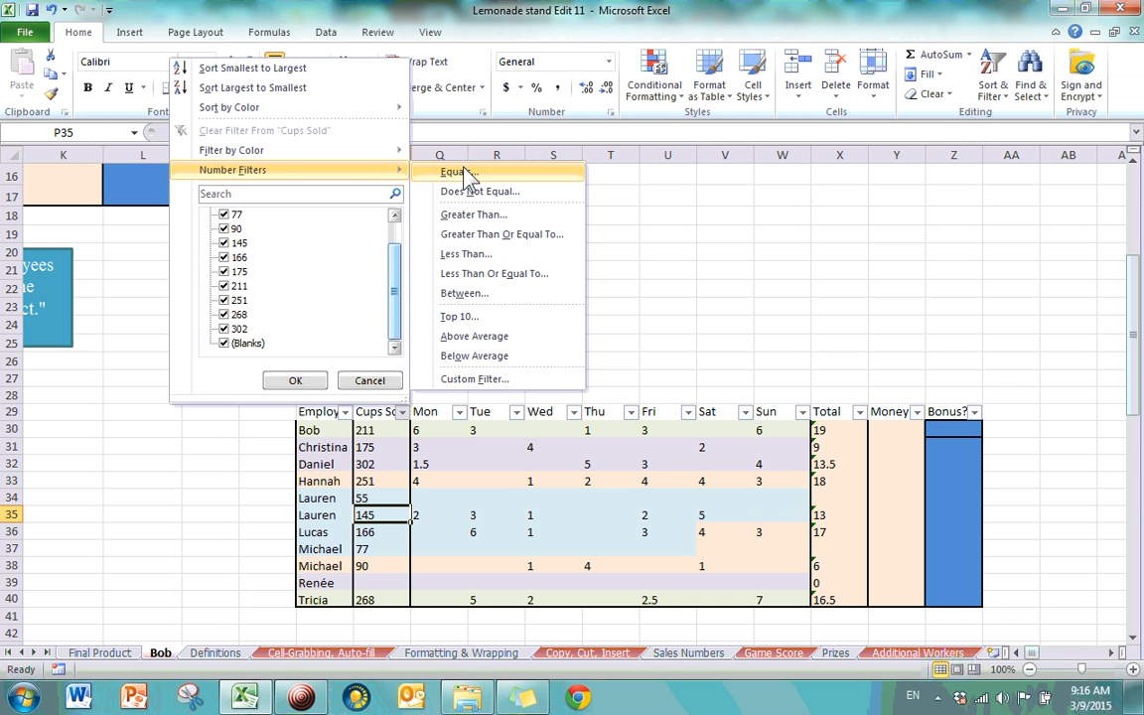
left_click(467, 294)
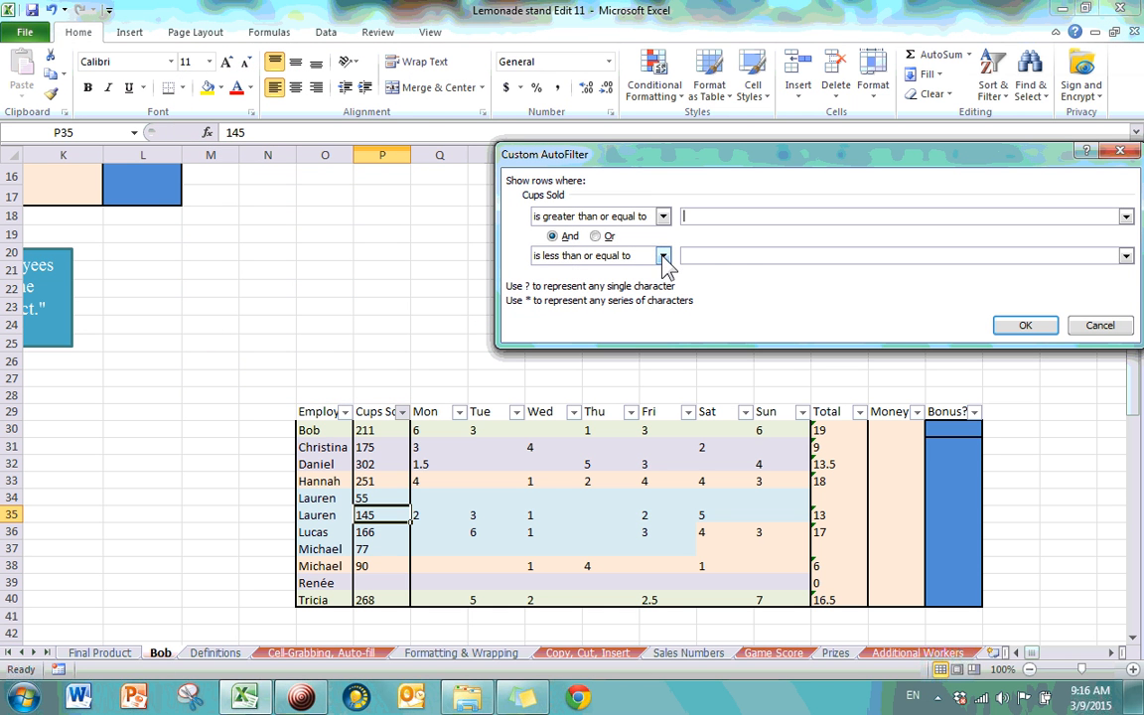
left_click(740, 258)
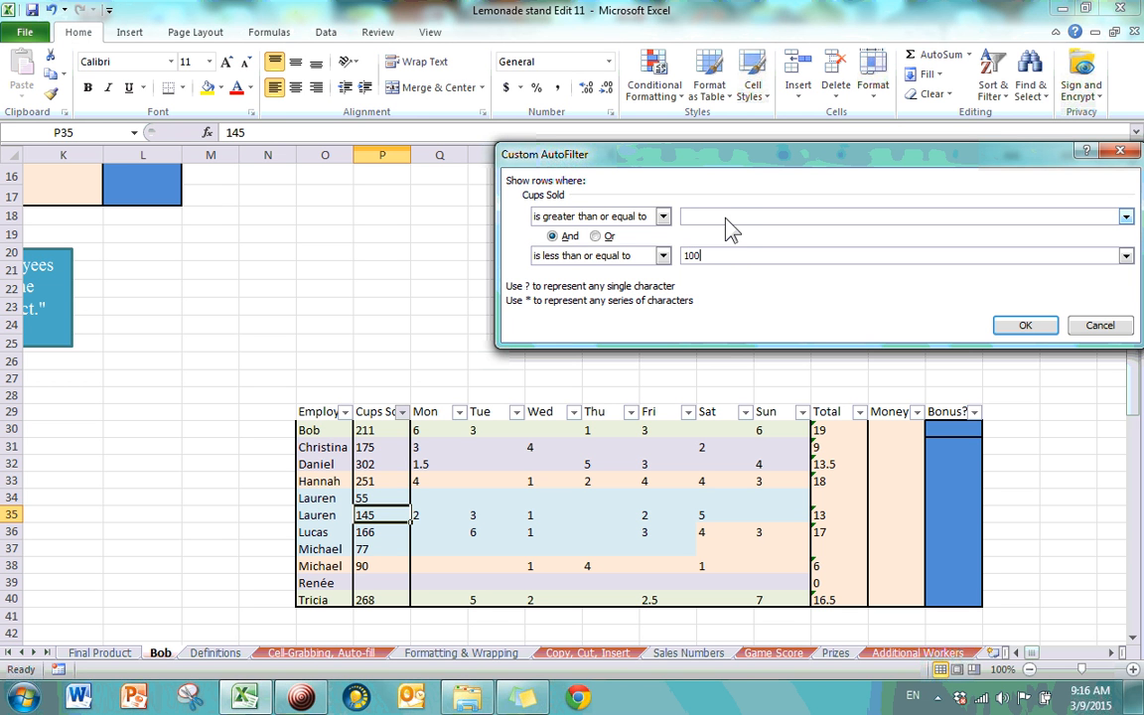
left_click(730, 229)
type("200")
left_click(1048, 331)
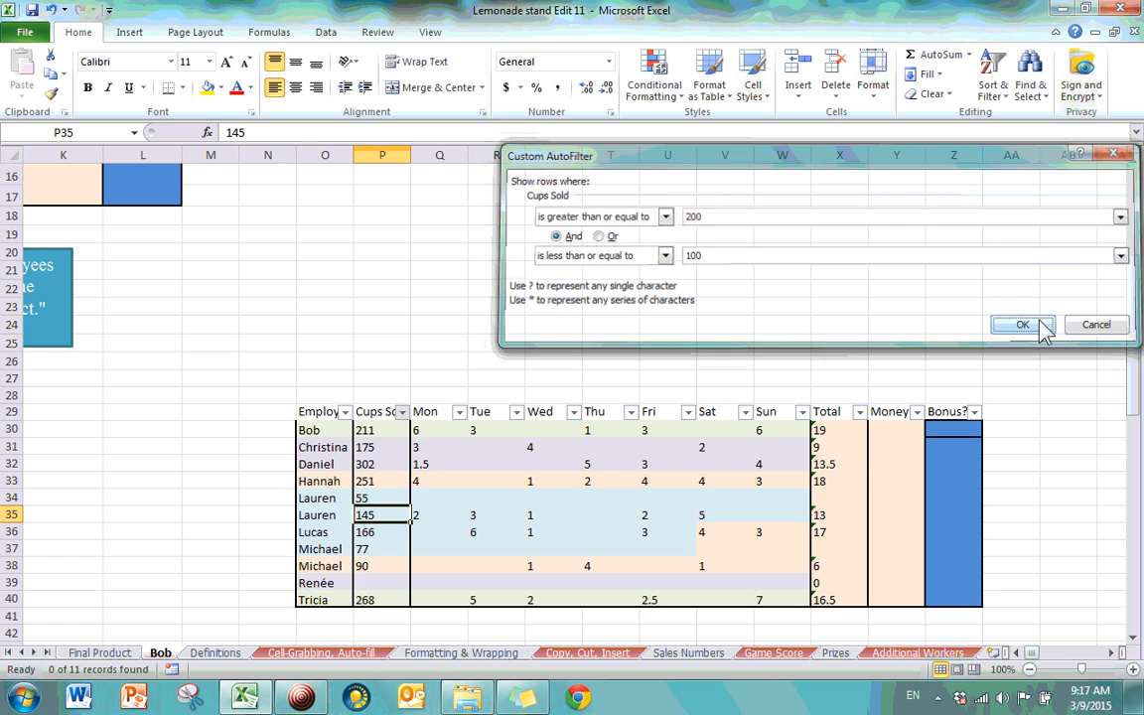
- Change the Between filter on Cups Sold to greater than or equal to 100 and less than or equal to 200
left_click(403, 413)
left_click_drag(398, 281, 397, 311)
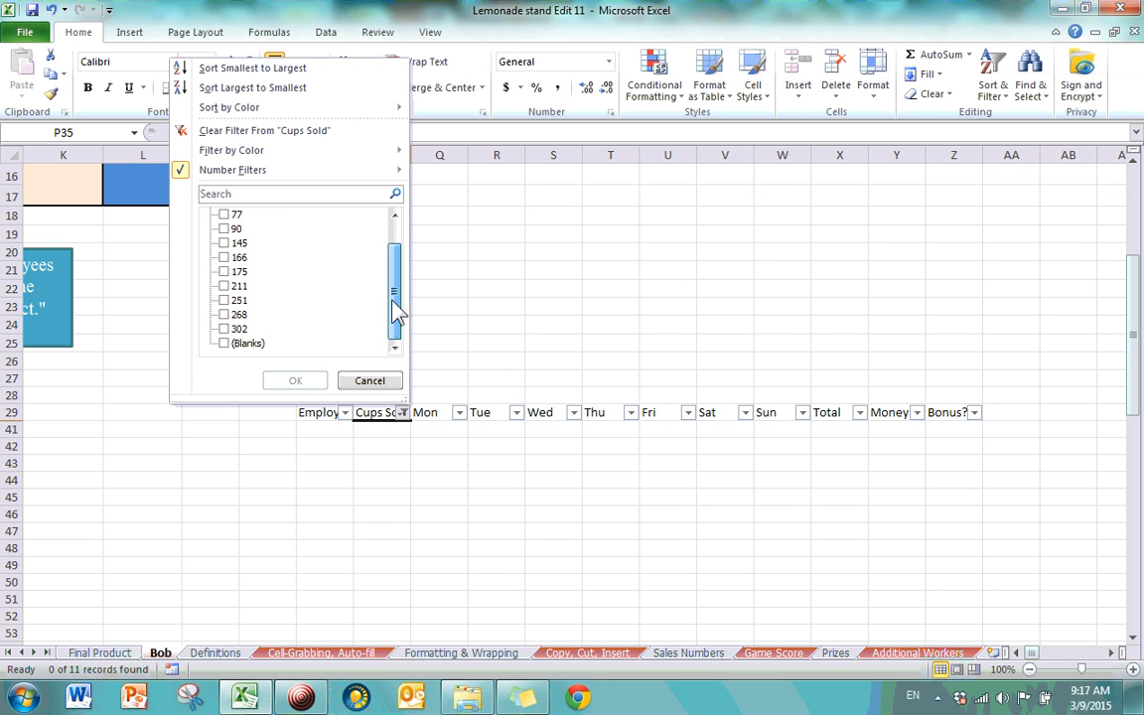
scroll(353, 288, "up", 1)
mouse_move(393, 170)
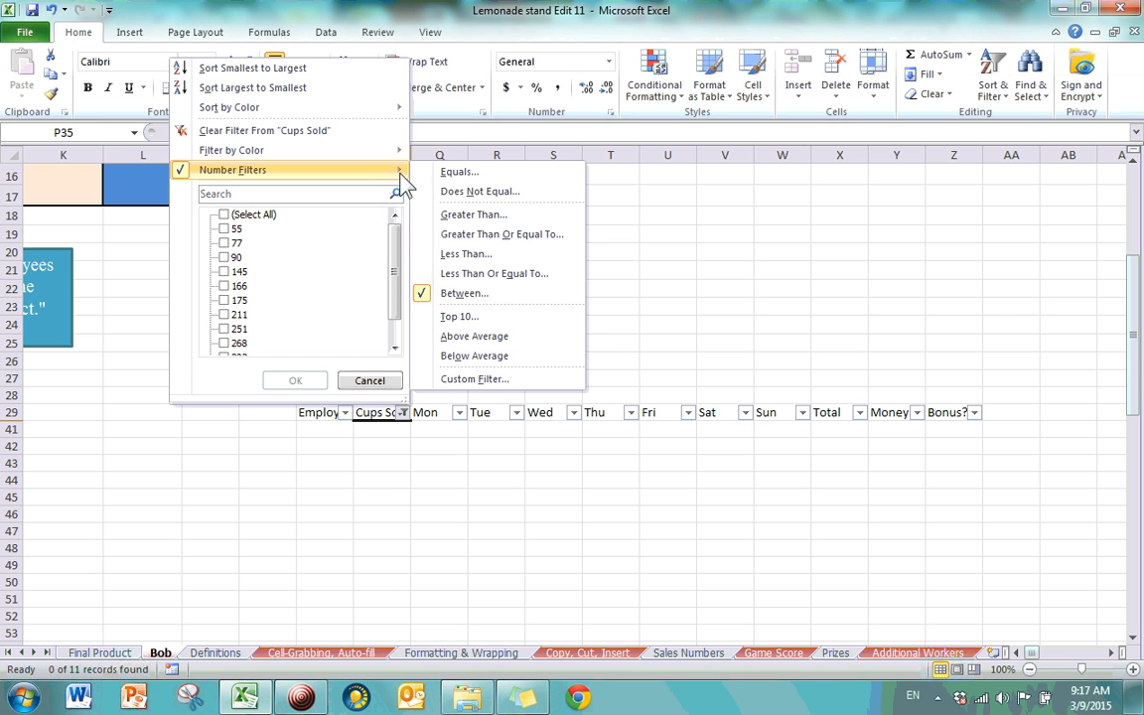
left_click(464, 295)
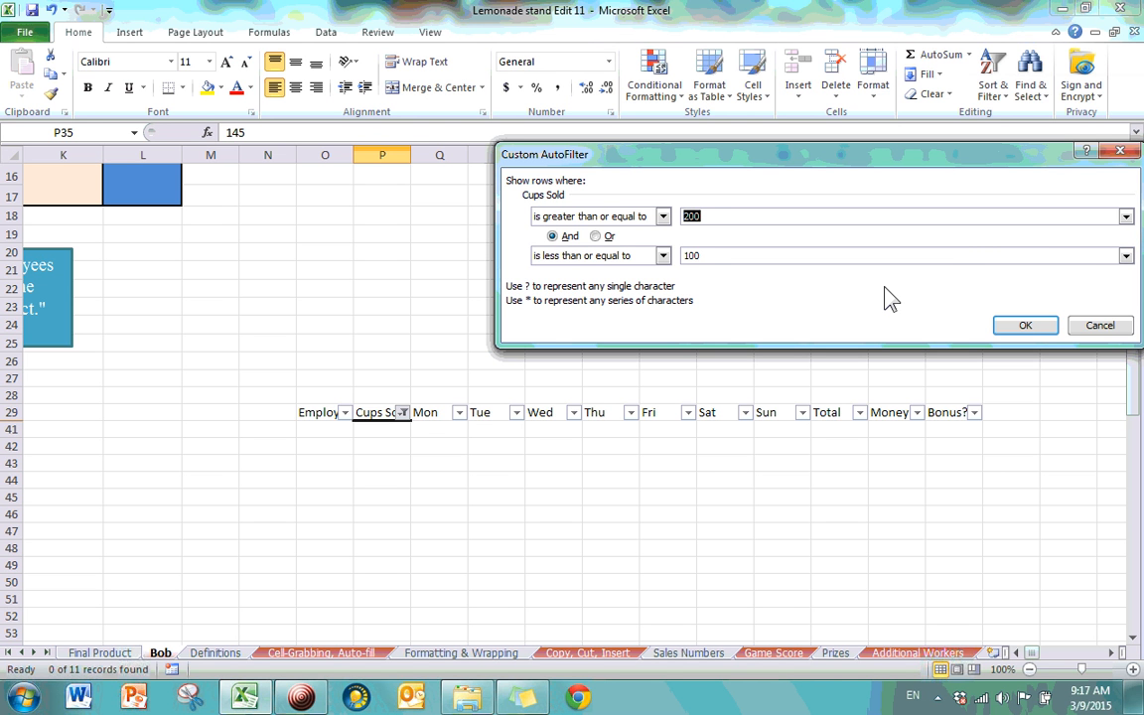
type("150")
left_click_drag(728, 225, 669, 224)
type("1")
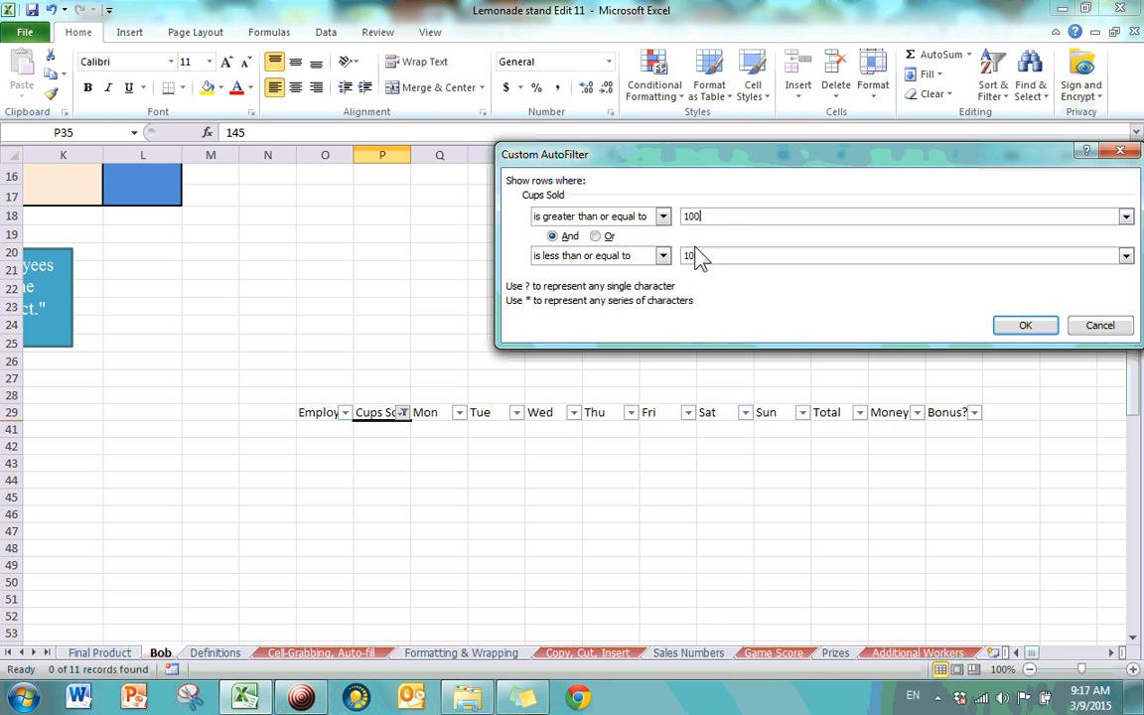
key("BackSpace")
key("BackSpace")
key("BackSpace")
left_click(1018, 328)
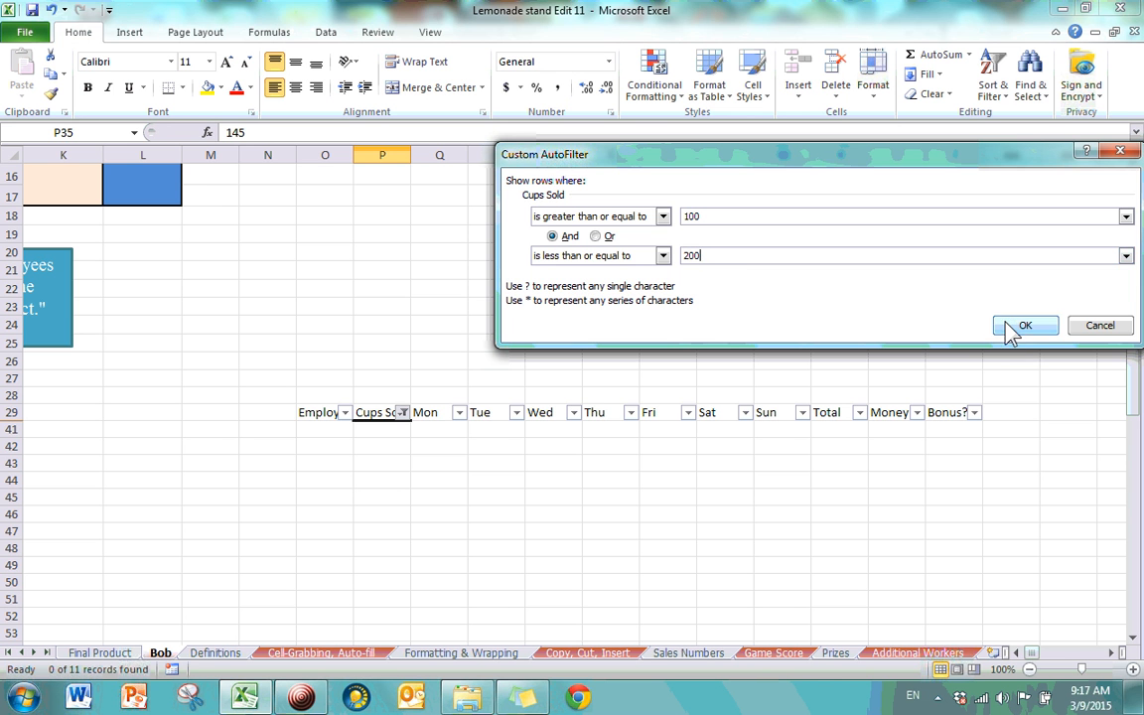
- Empty both limits of the Between filter on Cups Sold and apply it
left_click(404, 412)
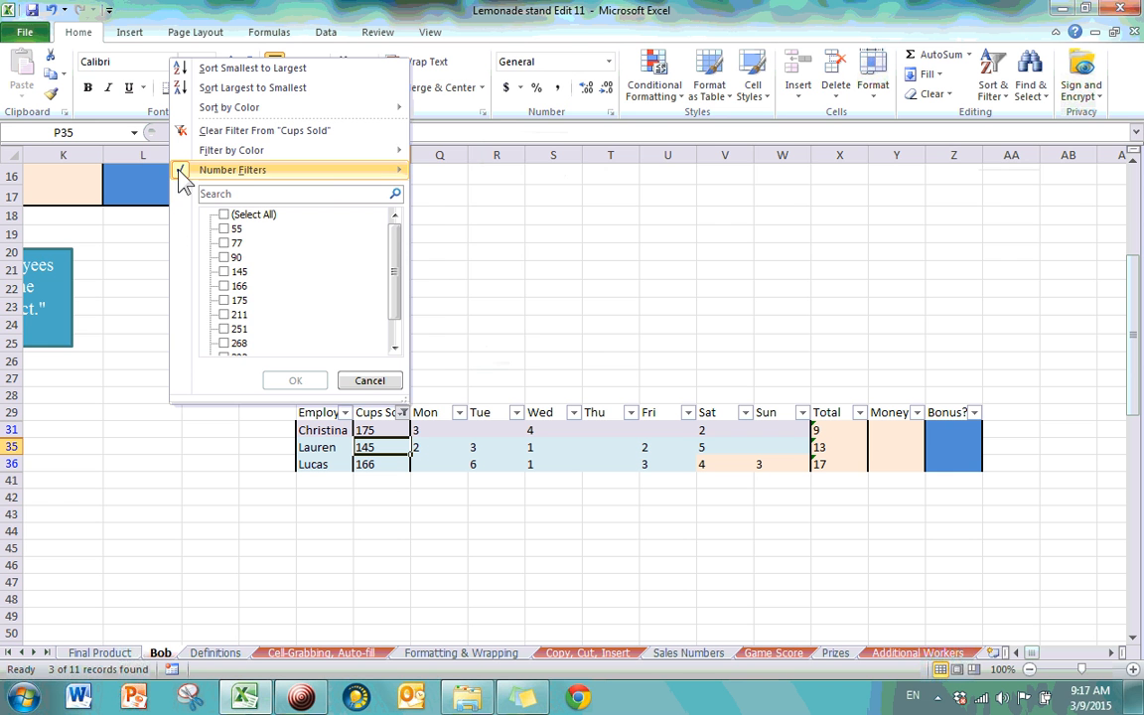
mouse_move(298, 170)
left_click(434, 298)
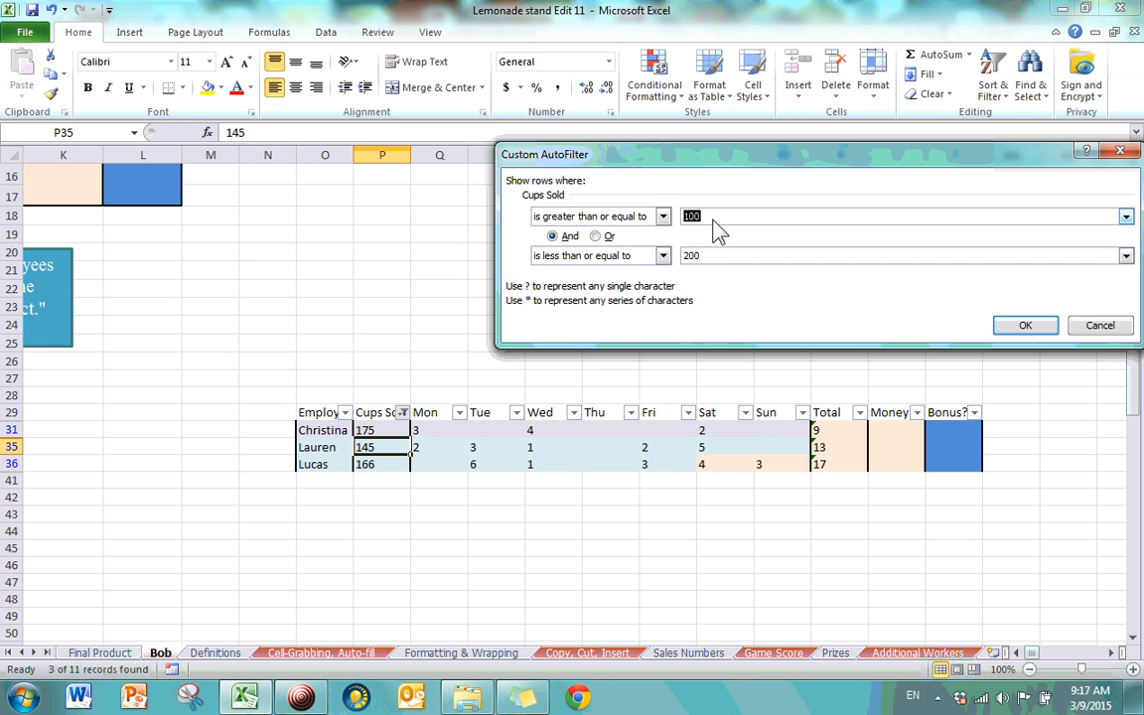
key("BackSpace")
left_click(719, 258)
key("BackSpace")
key("BackSpace")
key("BackSpace")
left_click(1033, 326)
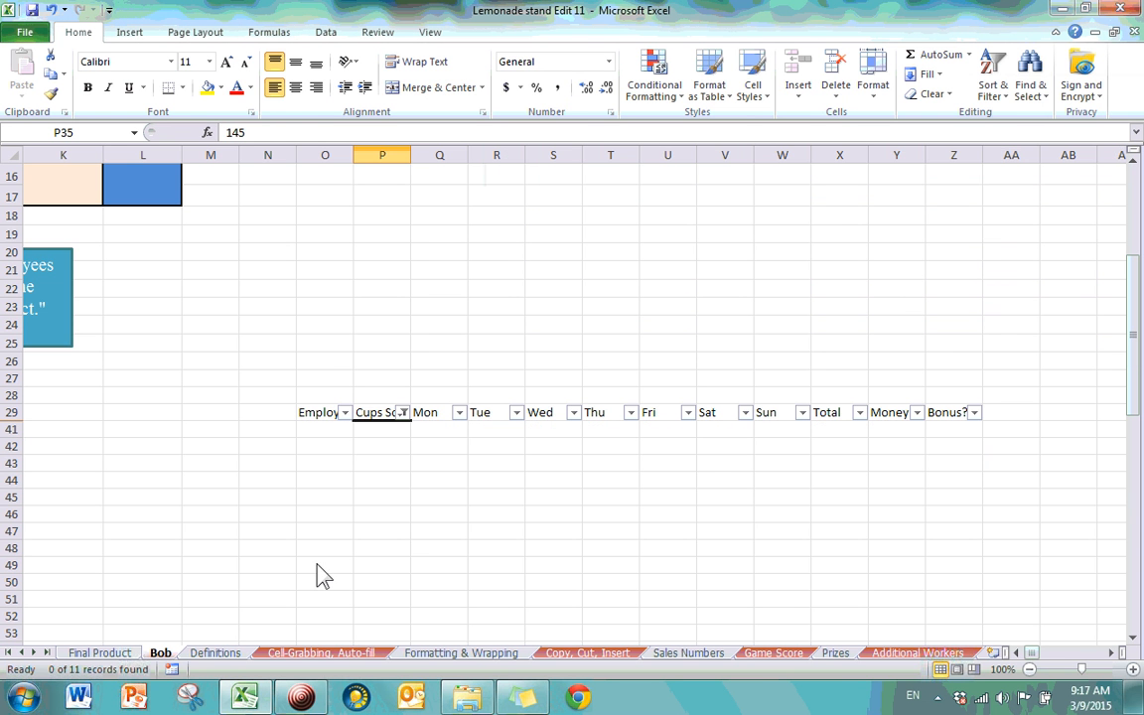
- Reselect all values in the Cups Sold filter to show every row of the table
left_click(403, 412)
left_click(225, 216)
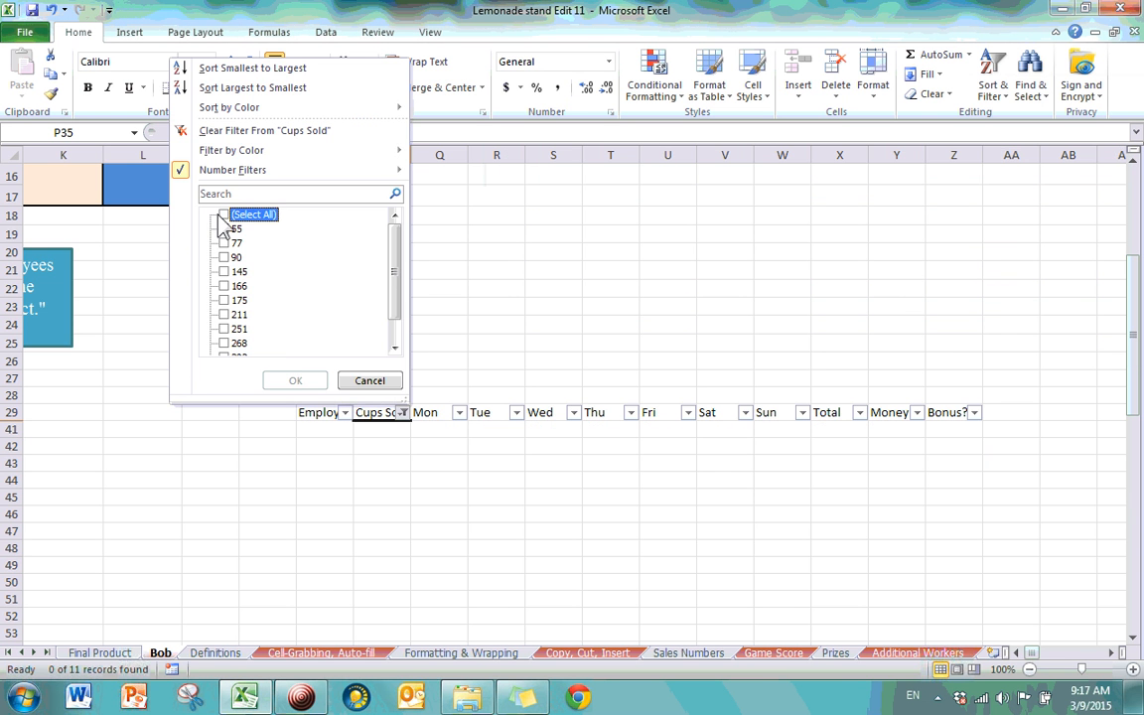
left_click(296, 381)
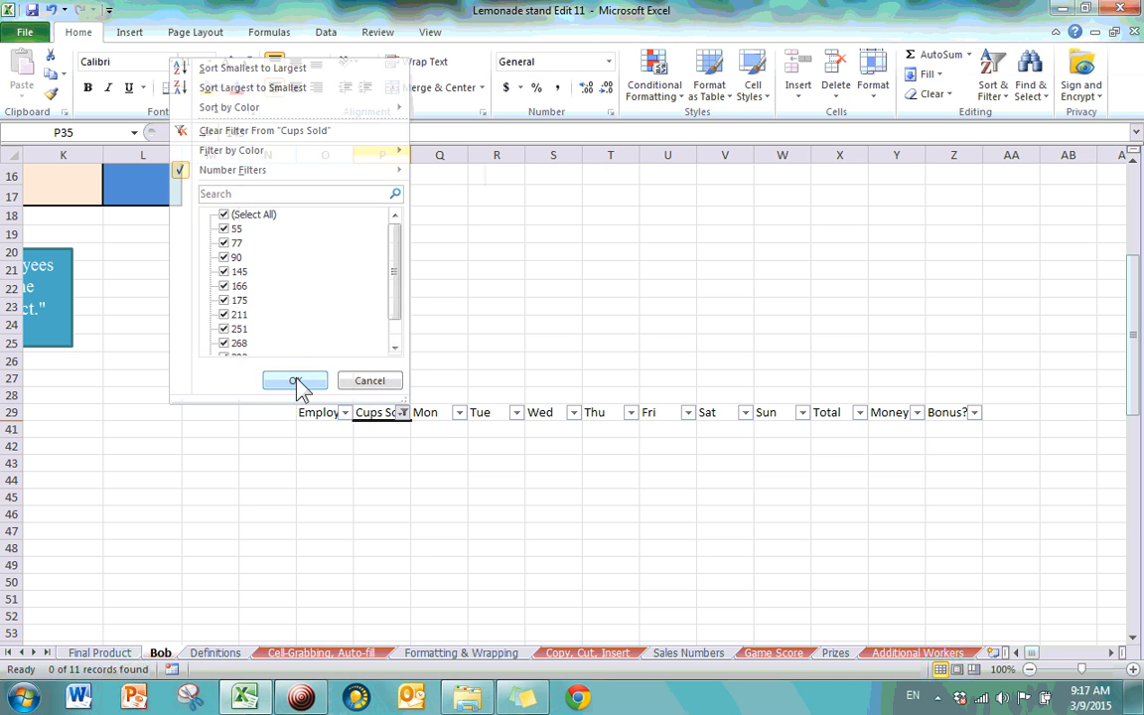
- Filter the Cups Sold column to show only the Above Average values
left_click(404, 412)
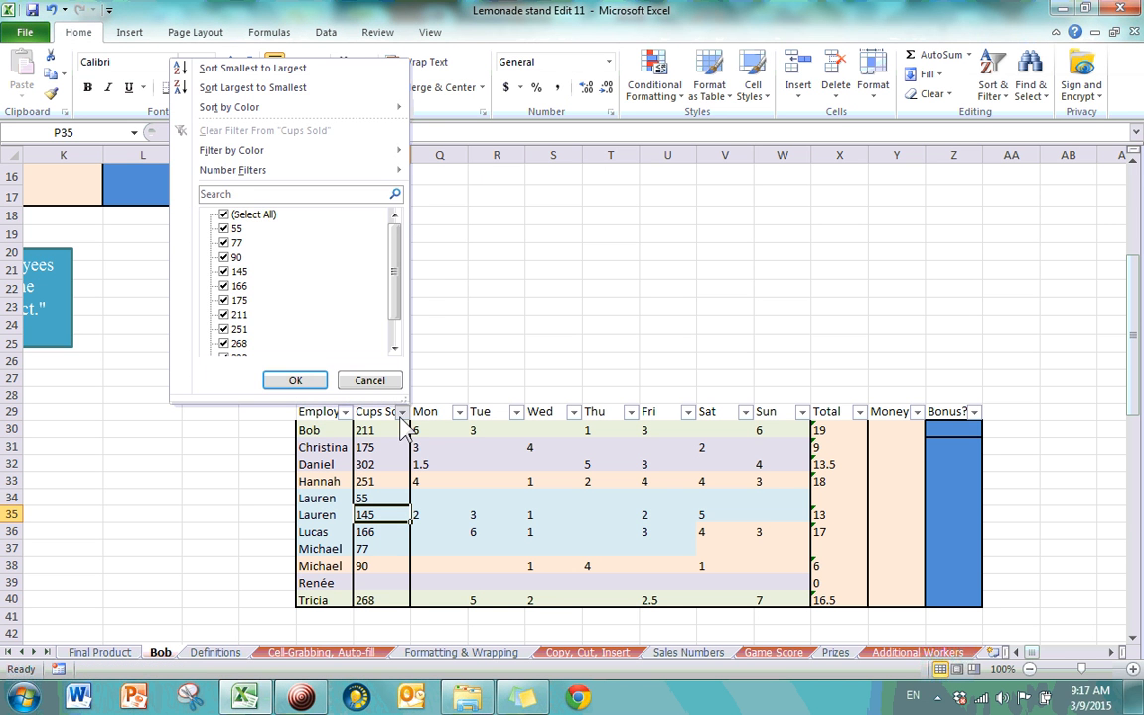
mouse_move(387, 171)
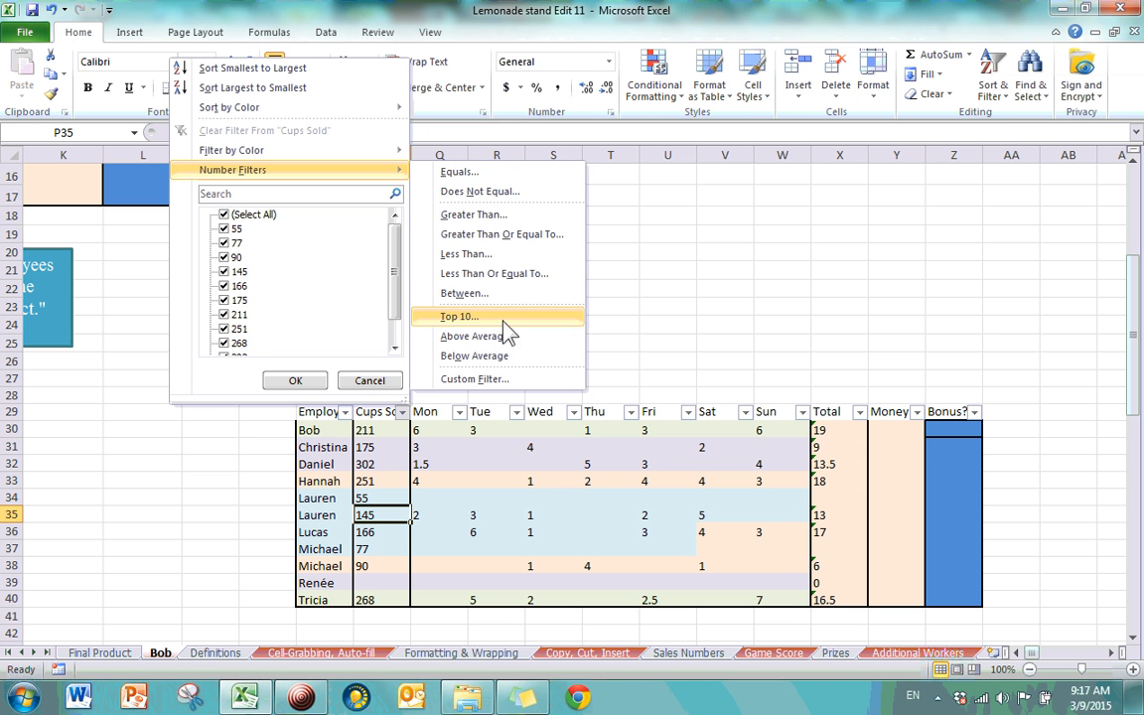
left_click(474, 336)
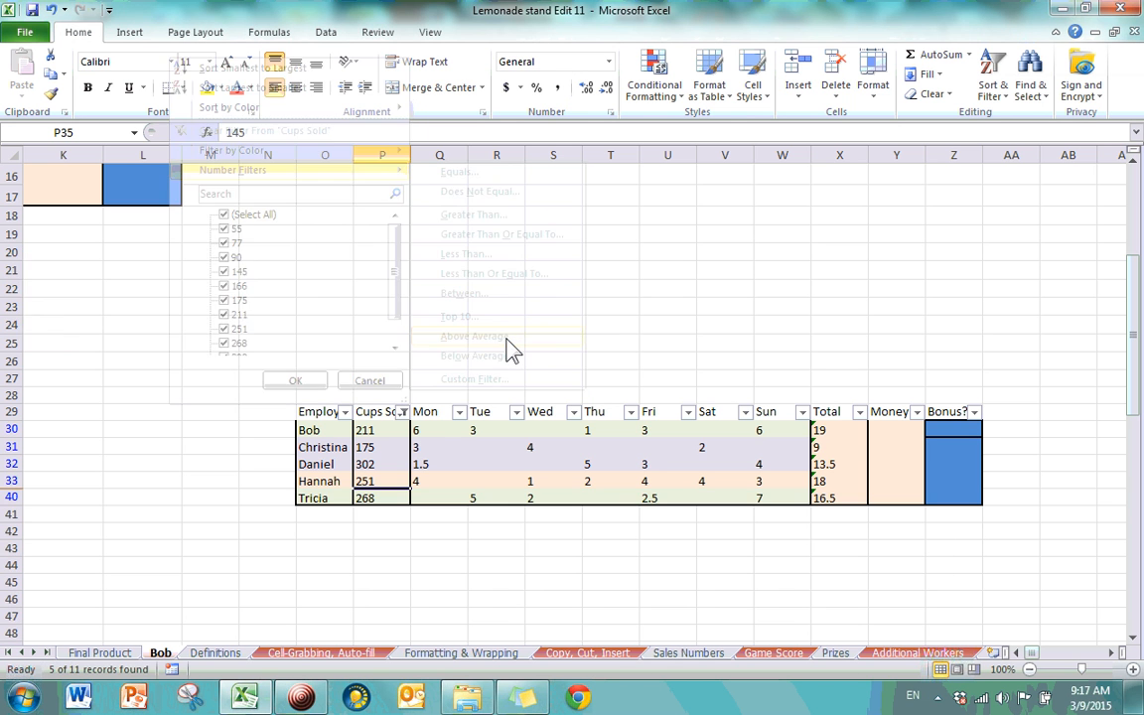
- Remove the Above Average filter from Cups Sold by selecting all its values again
left_click(403, 411)
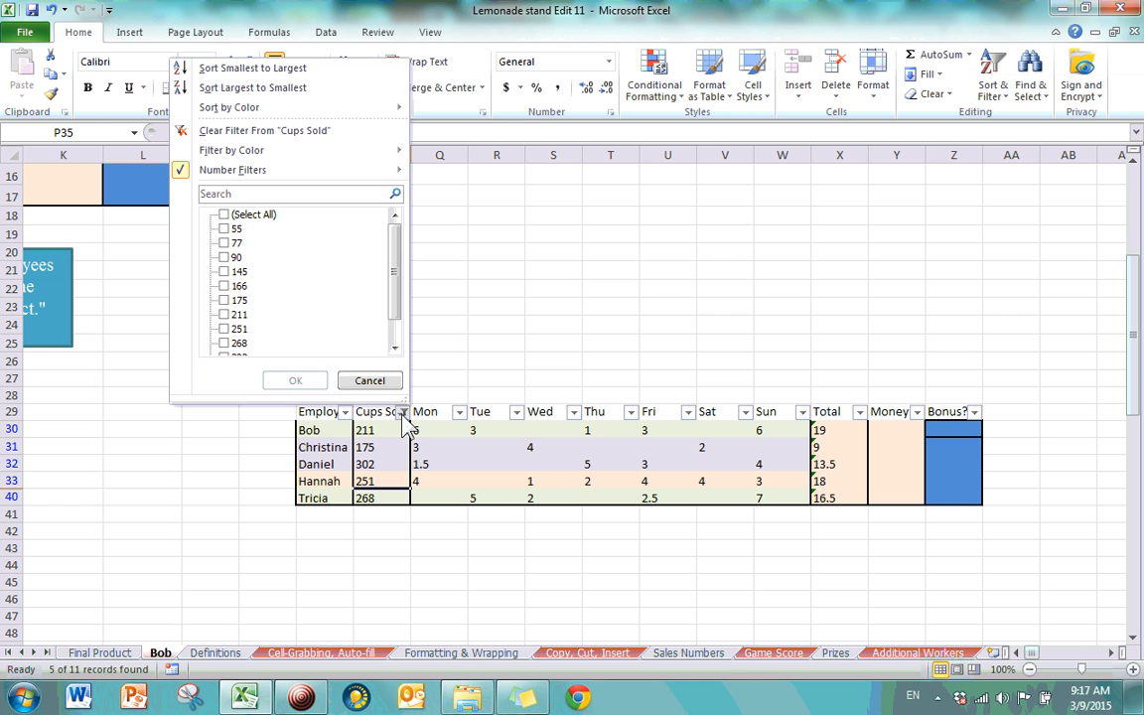
mouse_move(397, 178)
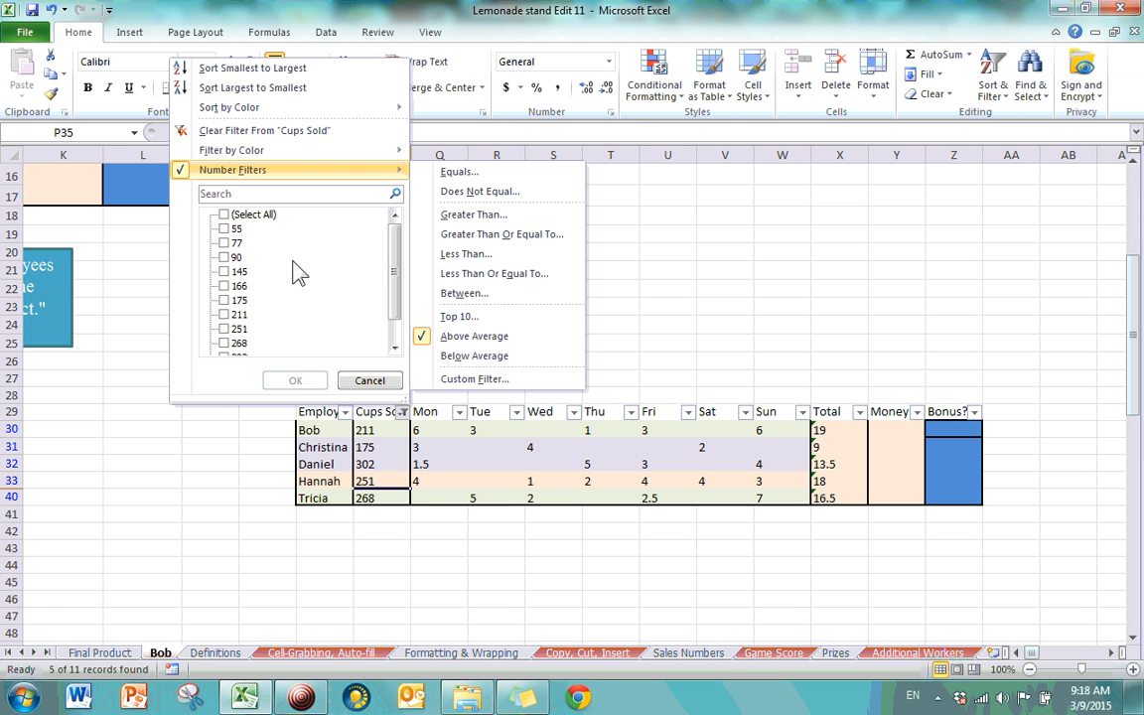
left_click(370, 380)
left_click(404, 413)
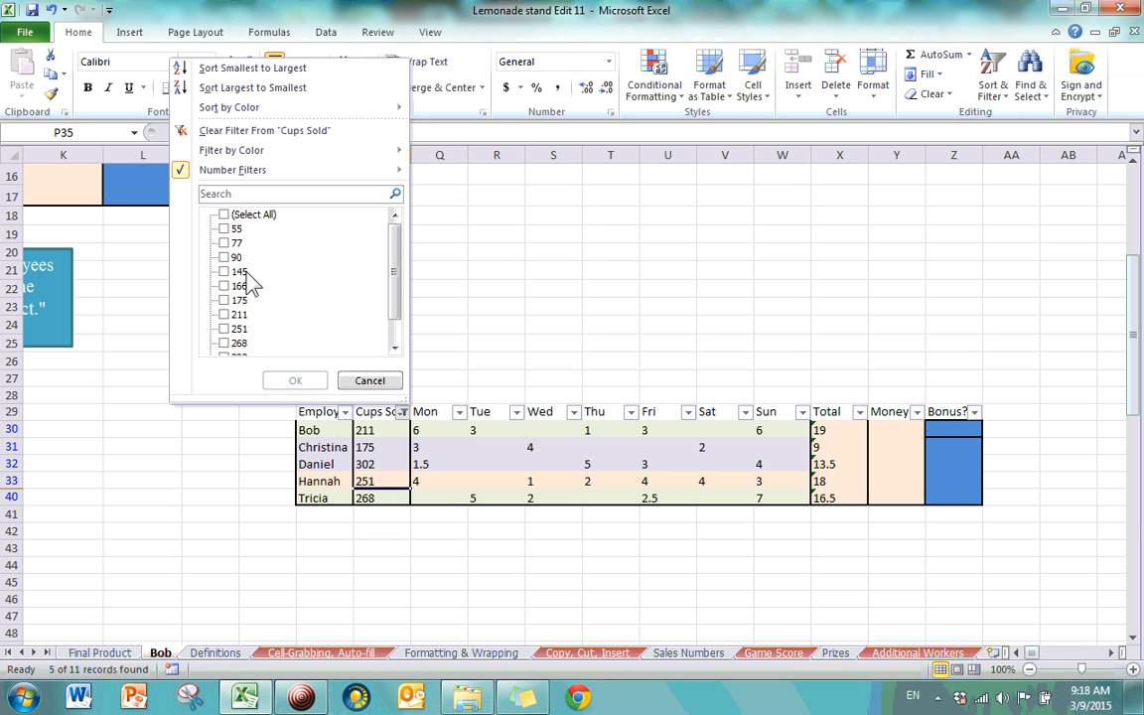
left_click(223, 214)
left_click(296, 381)
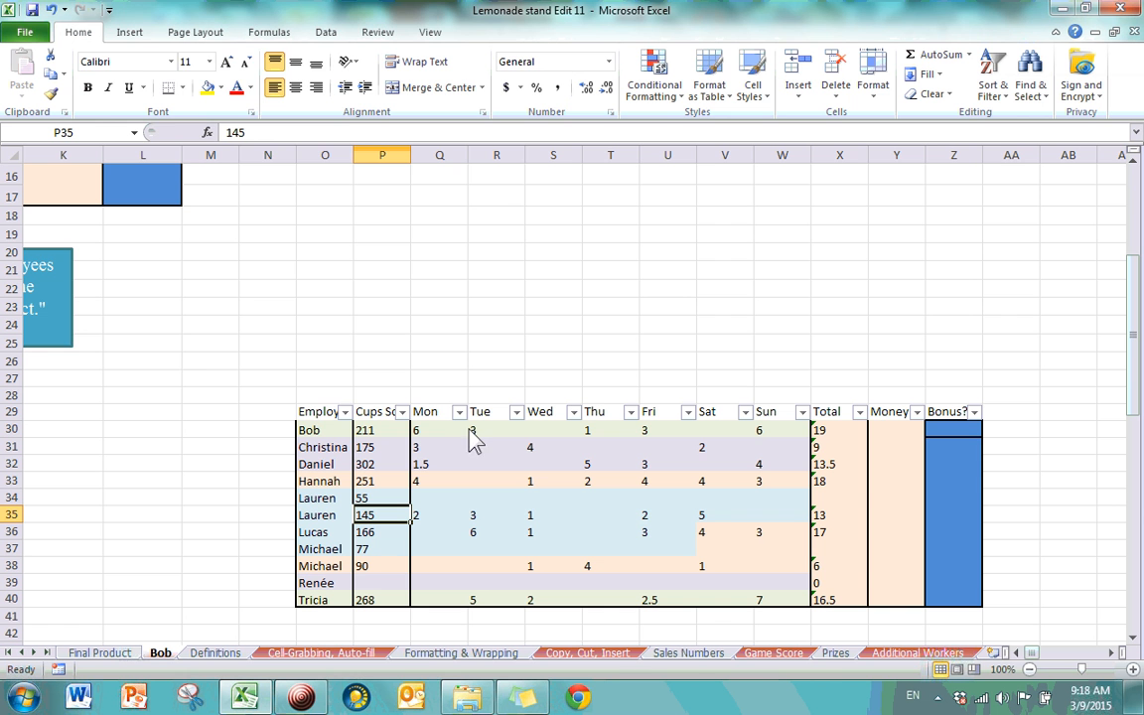
- Filter the Employee column to show only names that contain "ch"
left_click(343, 412)
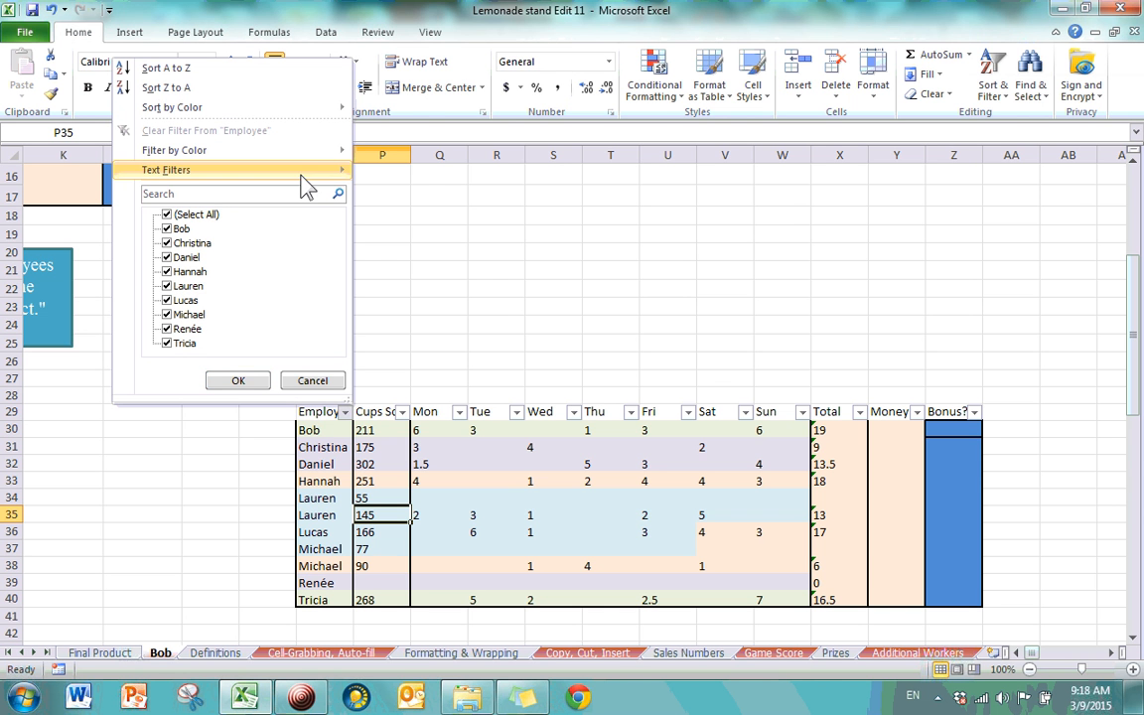
mouse_move(303, 172)
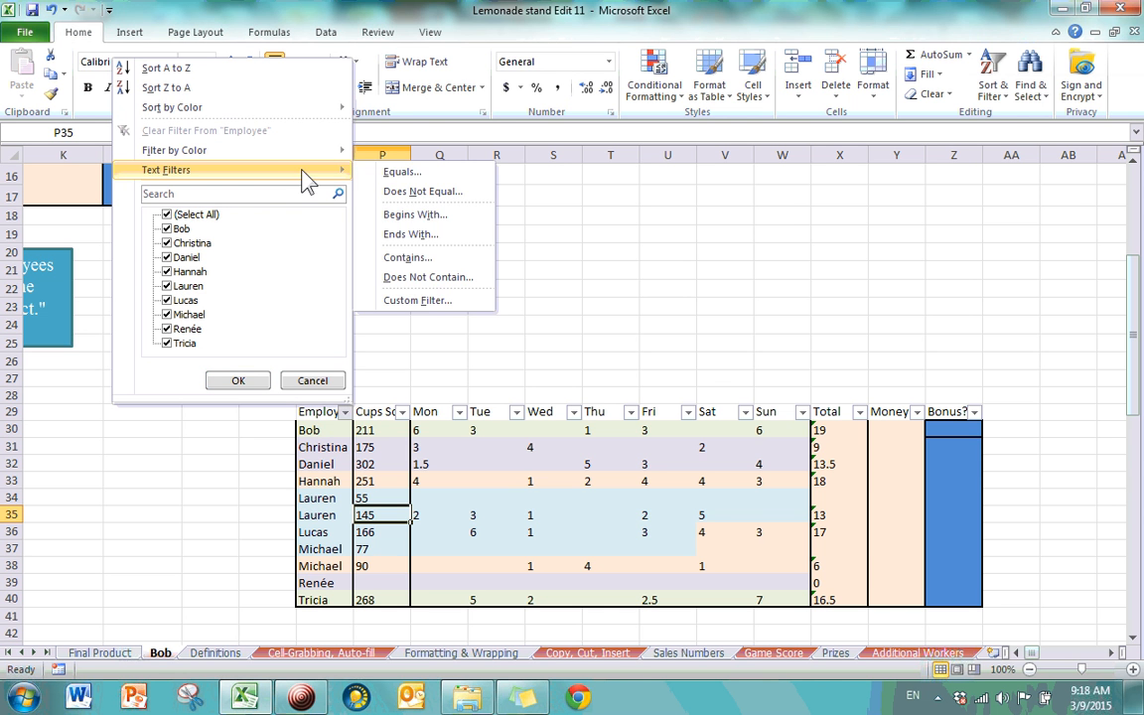
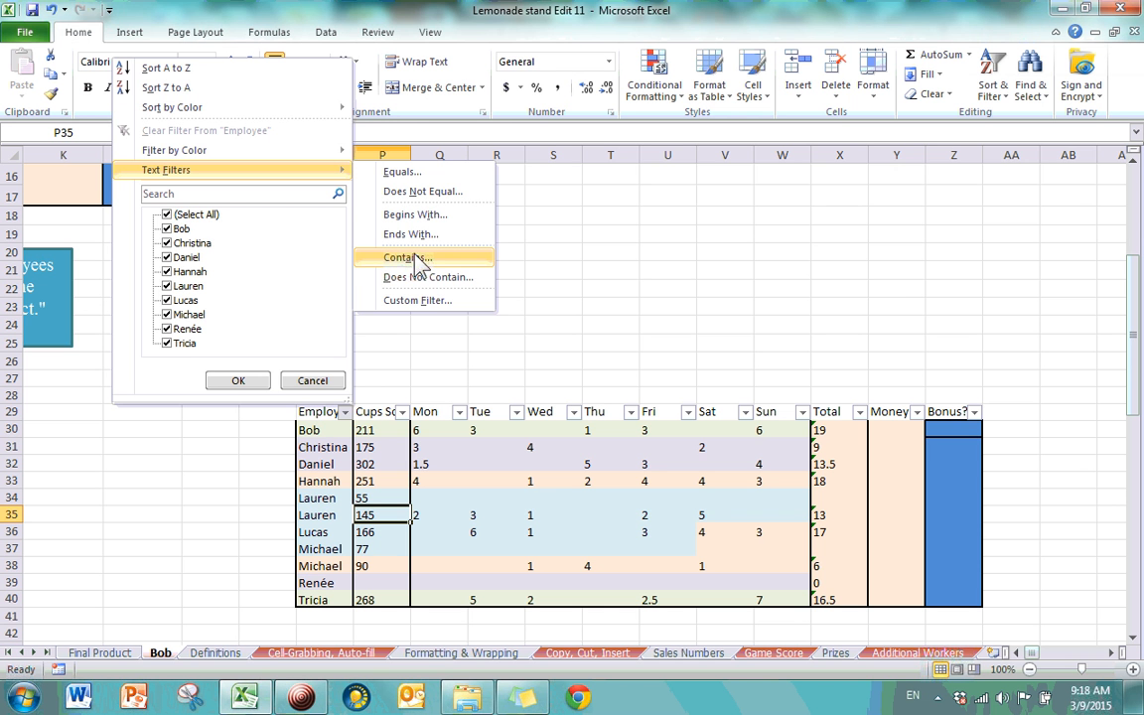
left_click(407, 257)
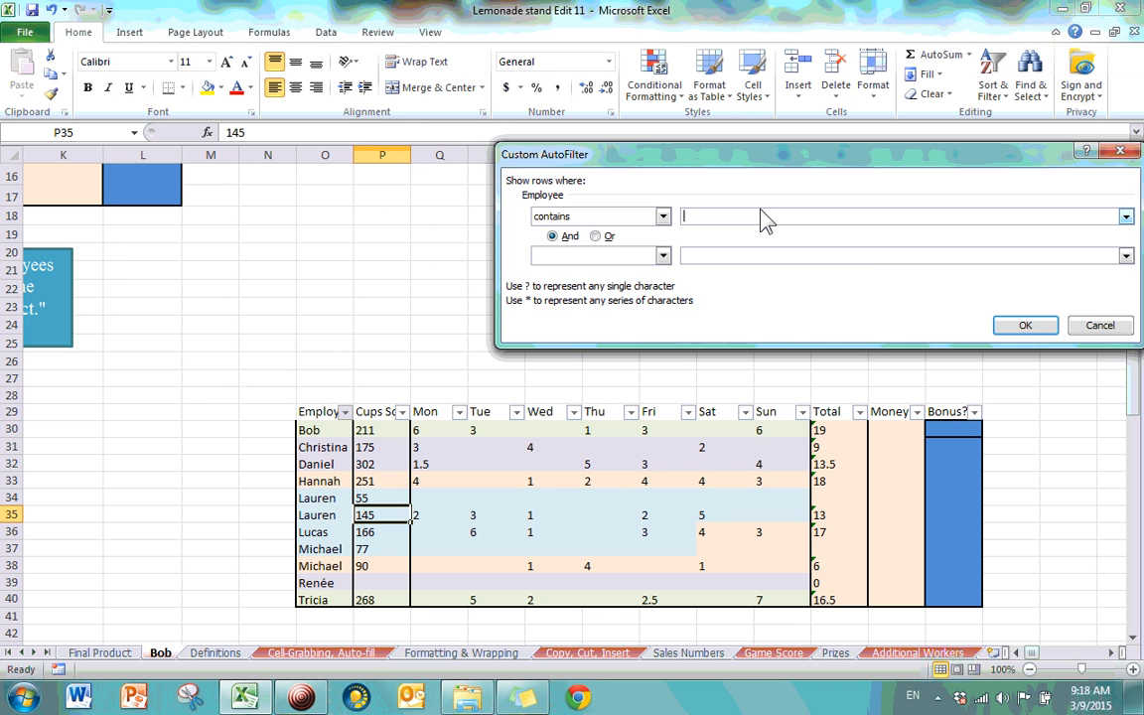
type("ch")
left_click(1026, 328)
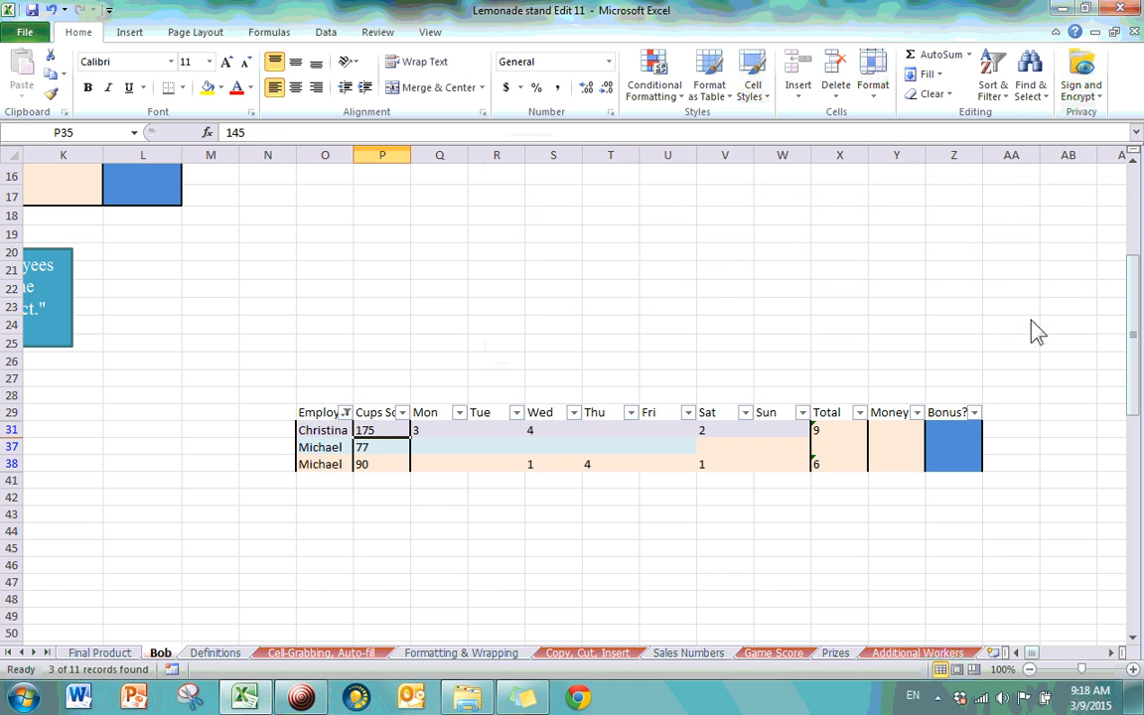
- Replace the Employee text filter with a selection of all employees except the third and the last one listed
left_click(346, 414)
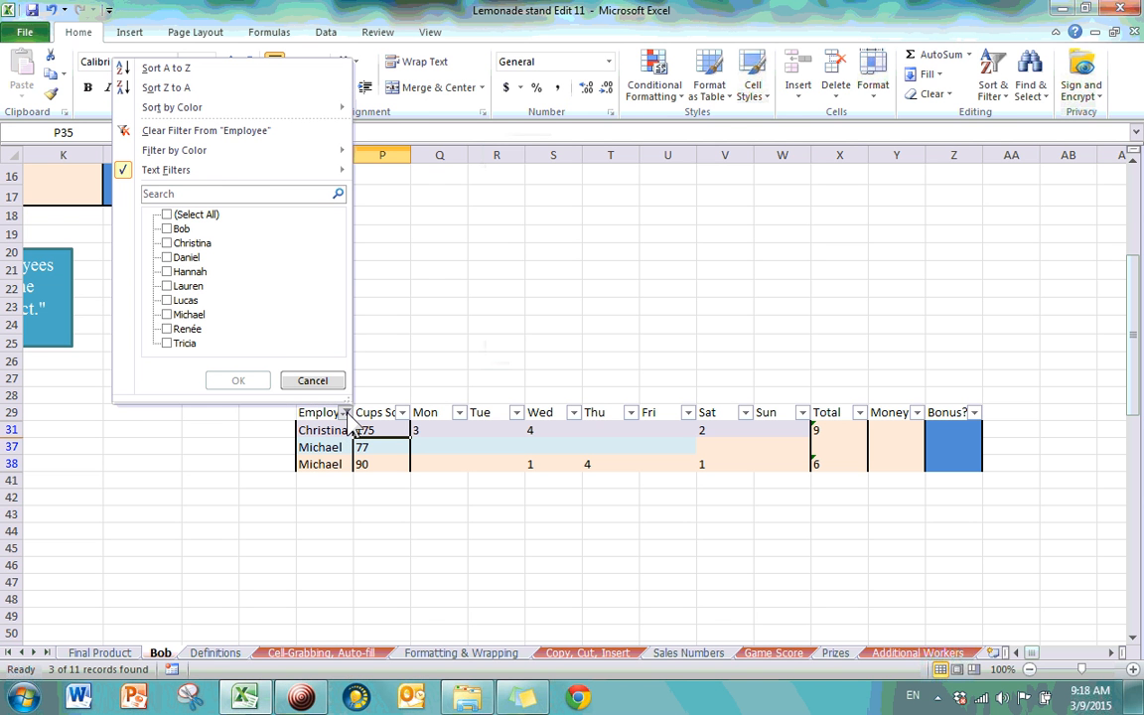
mouse_move(338, 169)
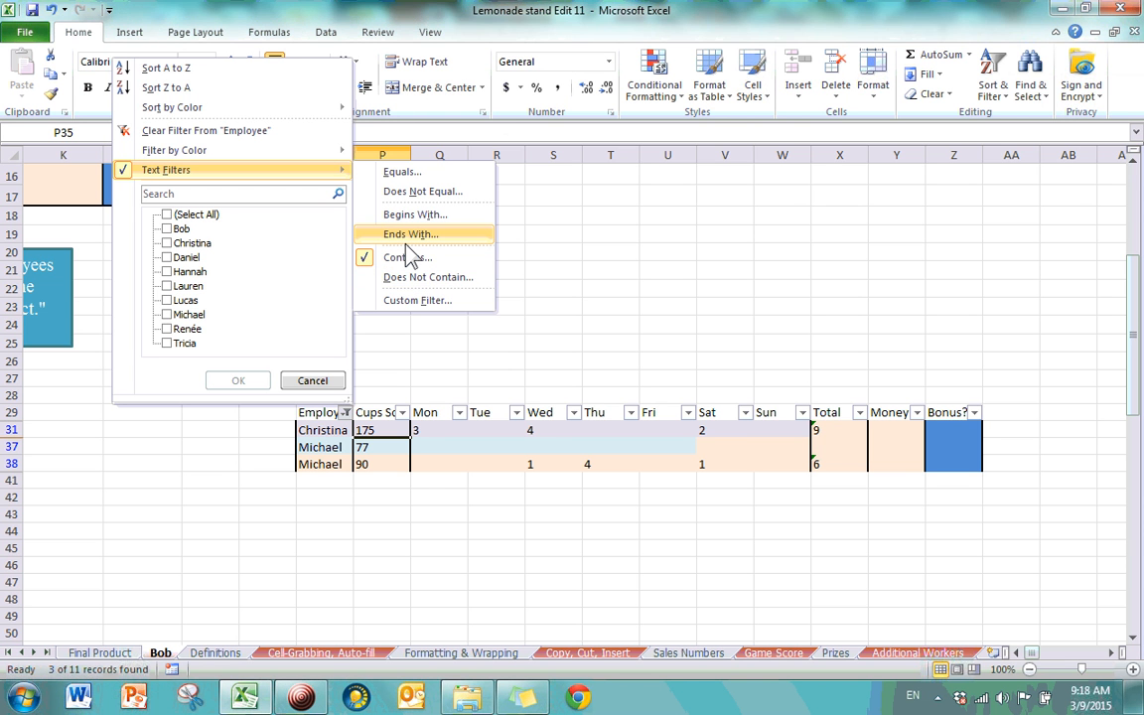
left_click(168, 215)
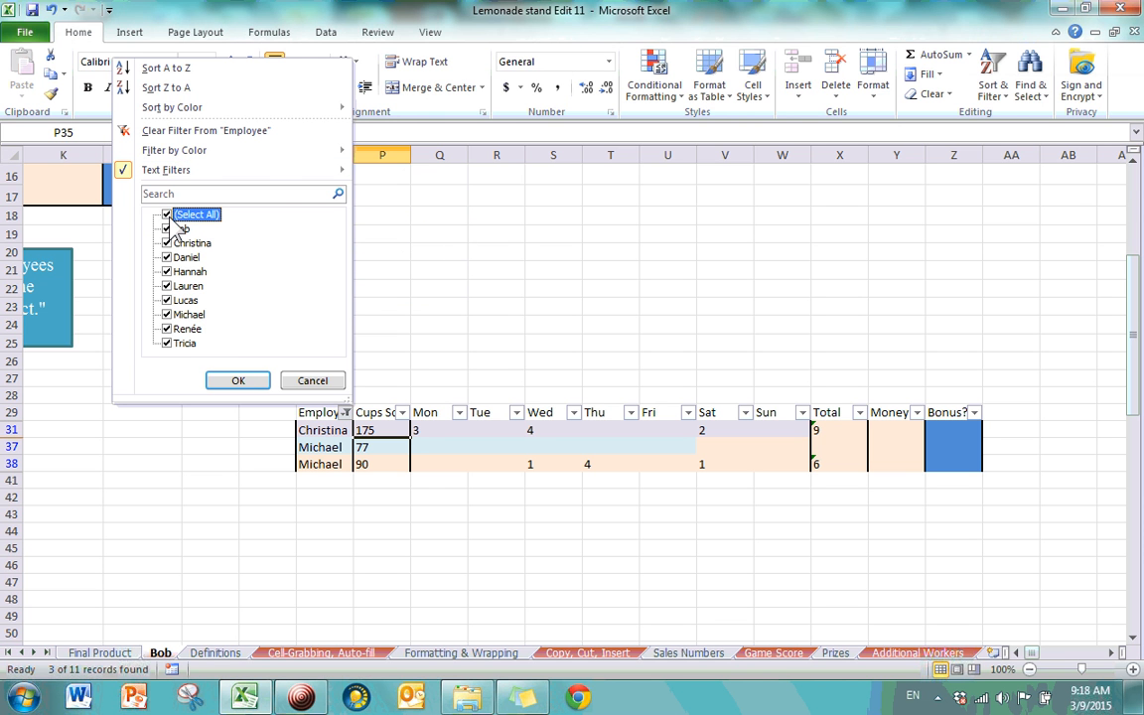
left_click(167, 344)
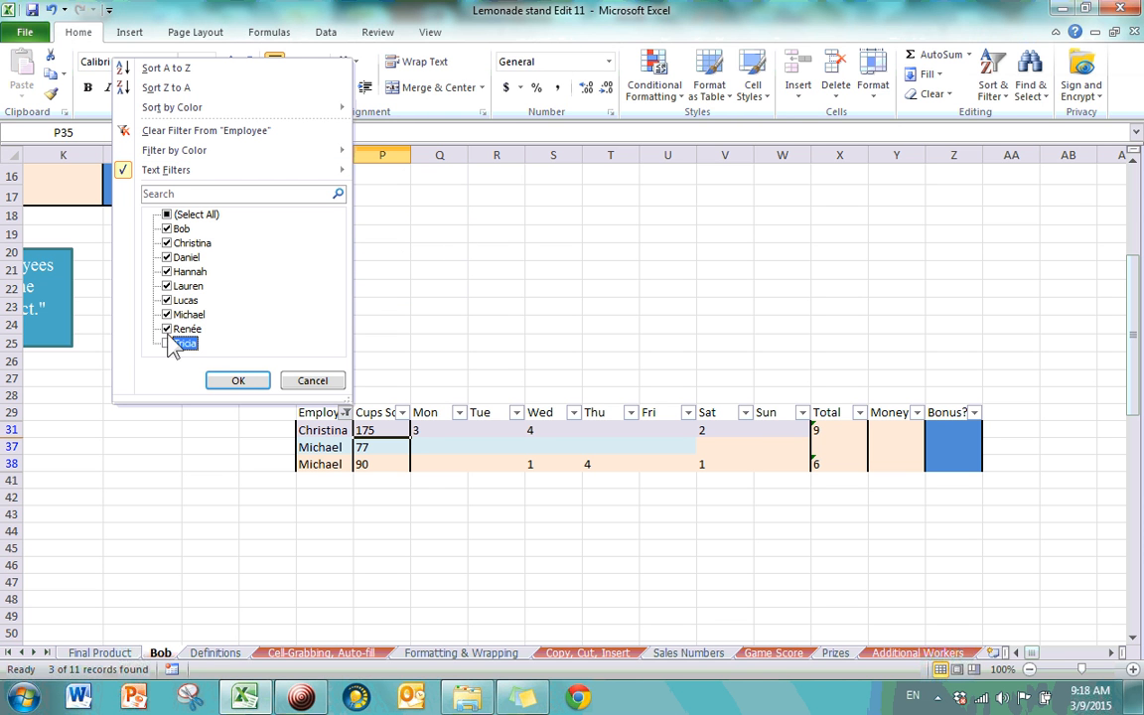
left_click(167, 258)
left_click(253, 382)
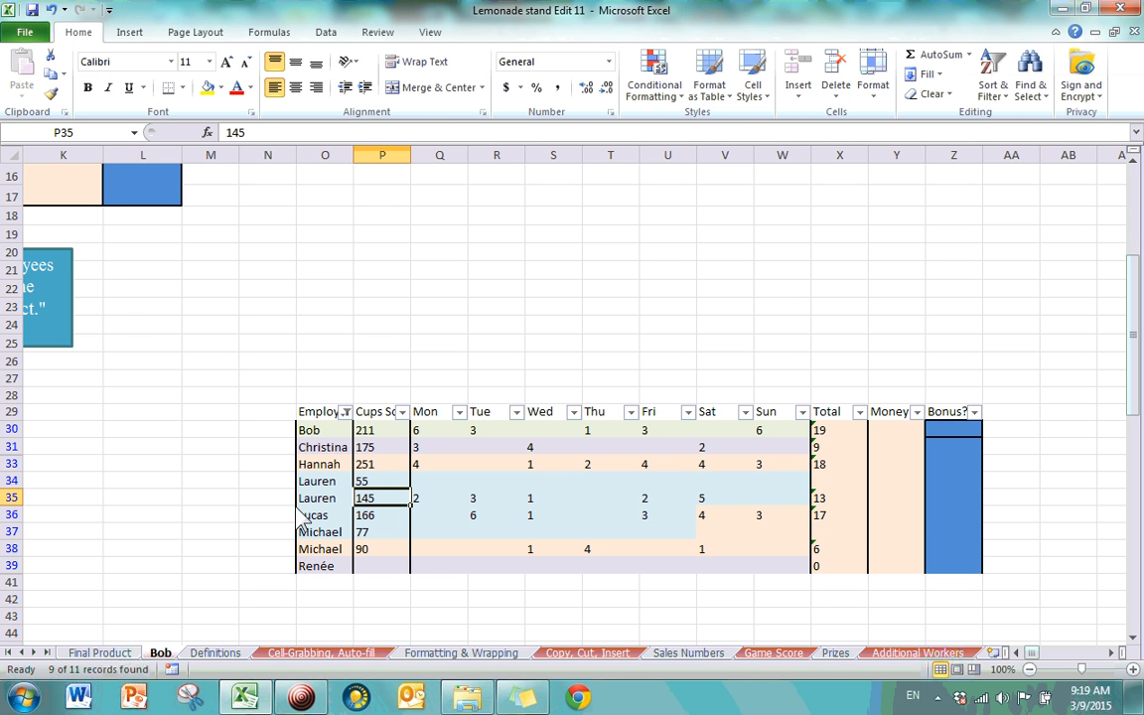
- Search the sheet for the last four letters of the third employee's name in the main table and continue to the next match
scroll(495, 382, "up", 5)
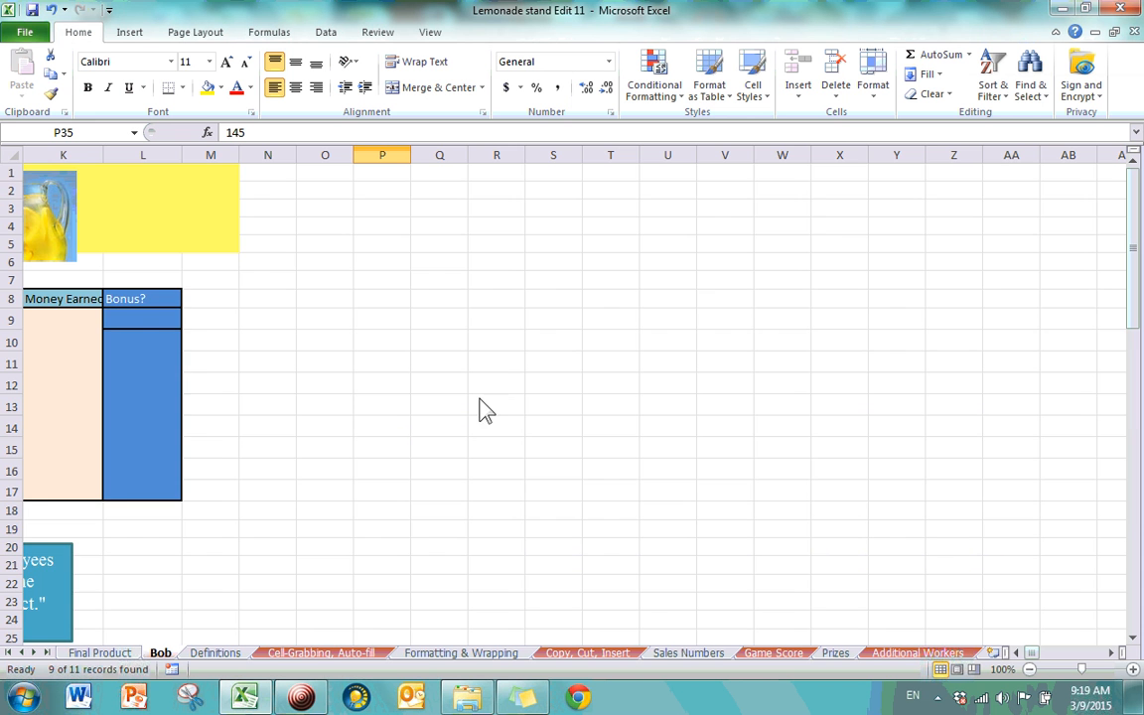
left_click(1018, 654)
left_click_drag(1018, 654, 1019, 653)
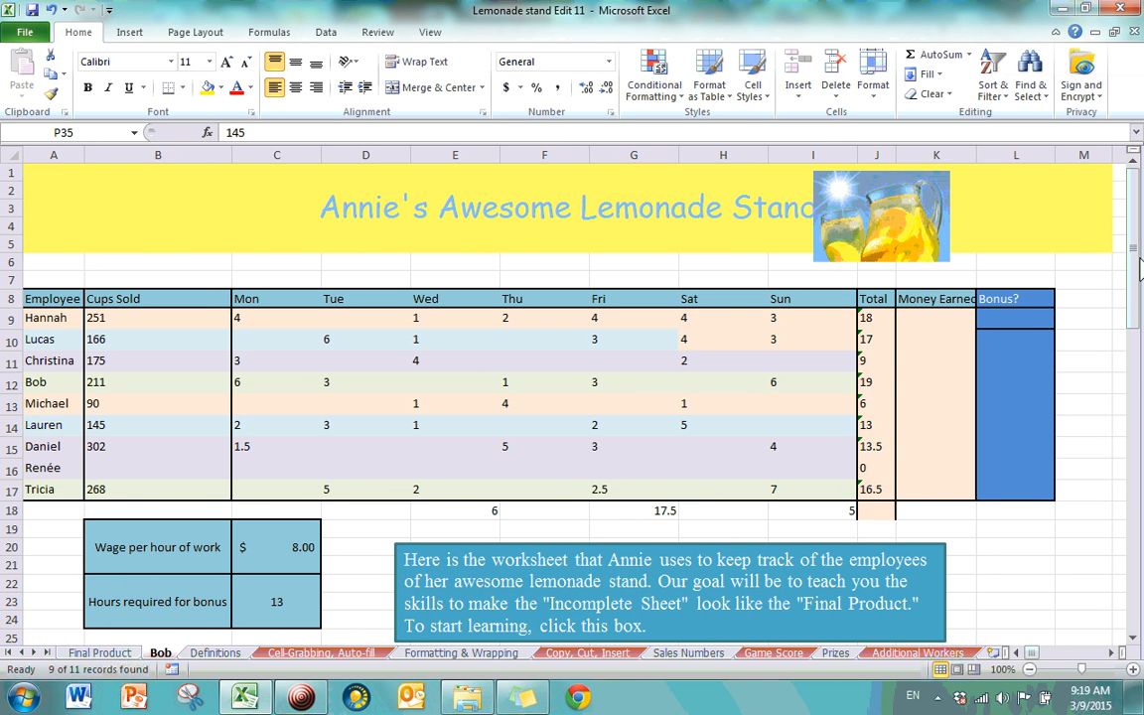
left_click(1029, 92)
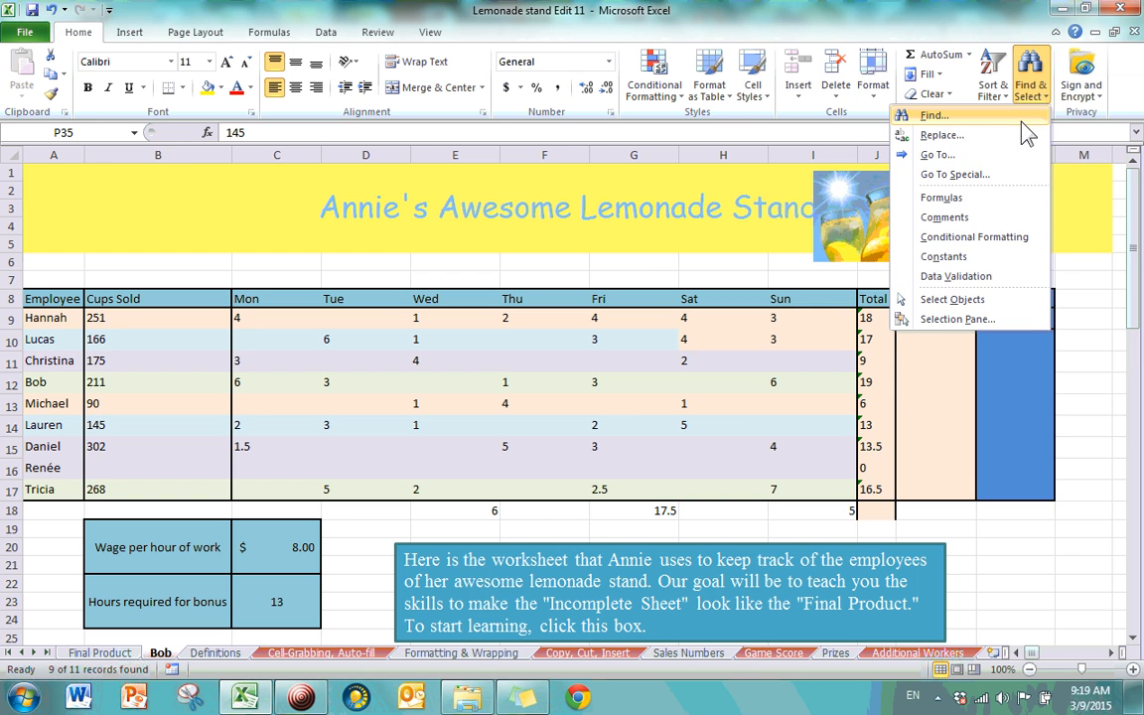
left_click(1024, 116)
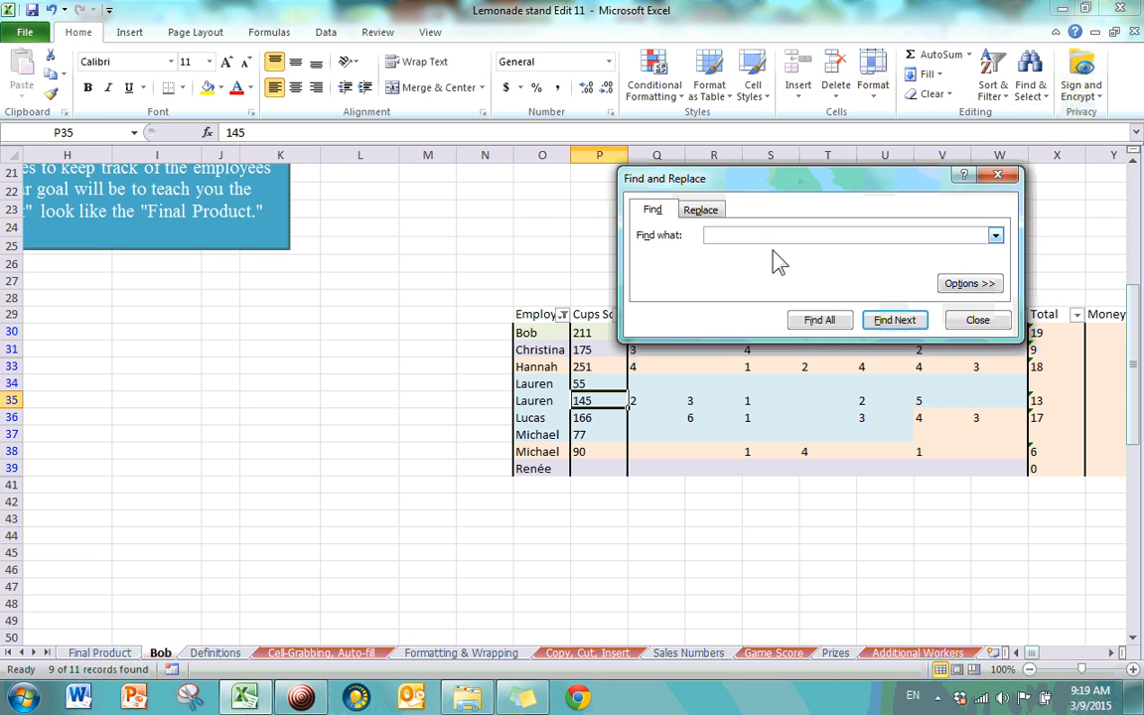
type("tina")
key("Return")
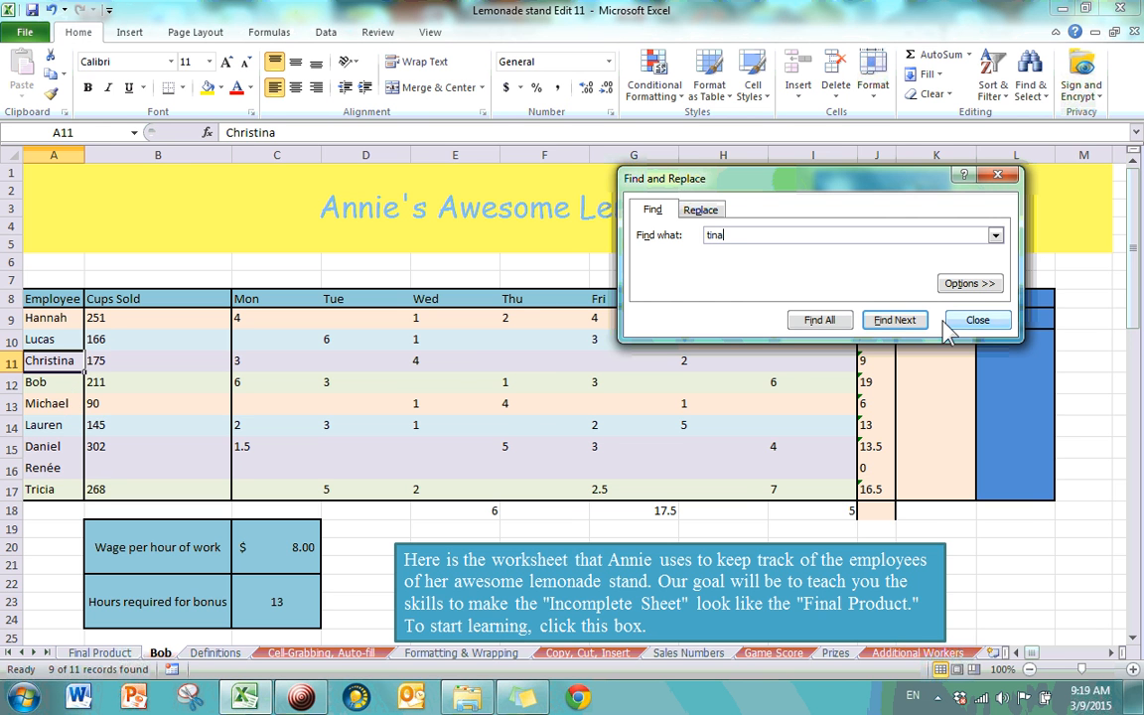
left_click(895, 320)
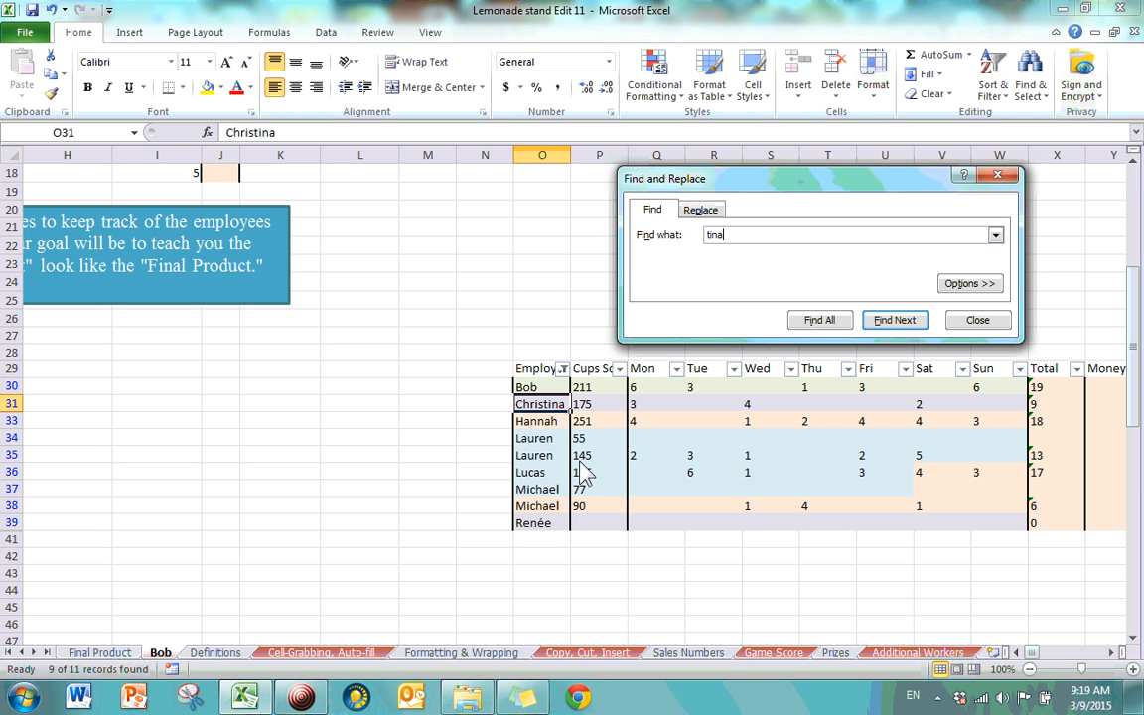
- Return to the main table, search the sheet for 3 and step through the following matches
left_click(370, 490)
scroll(371, 492, "up", 6)
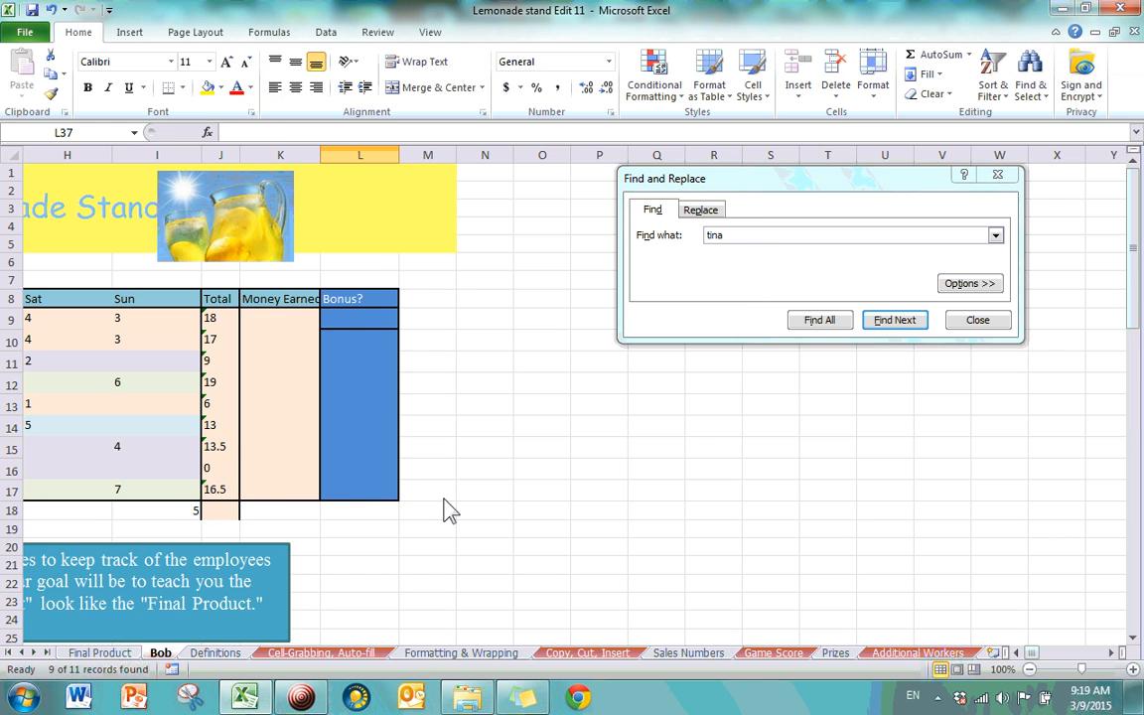
scroll(1015, 653, "left", 7)
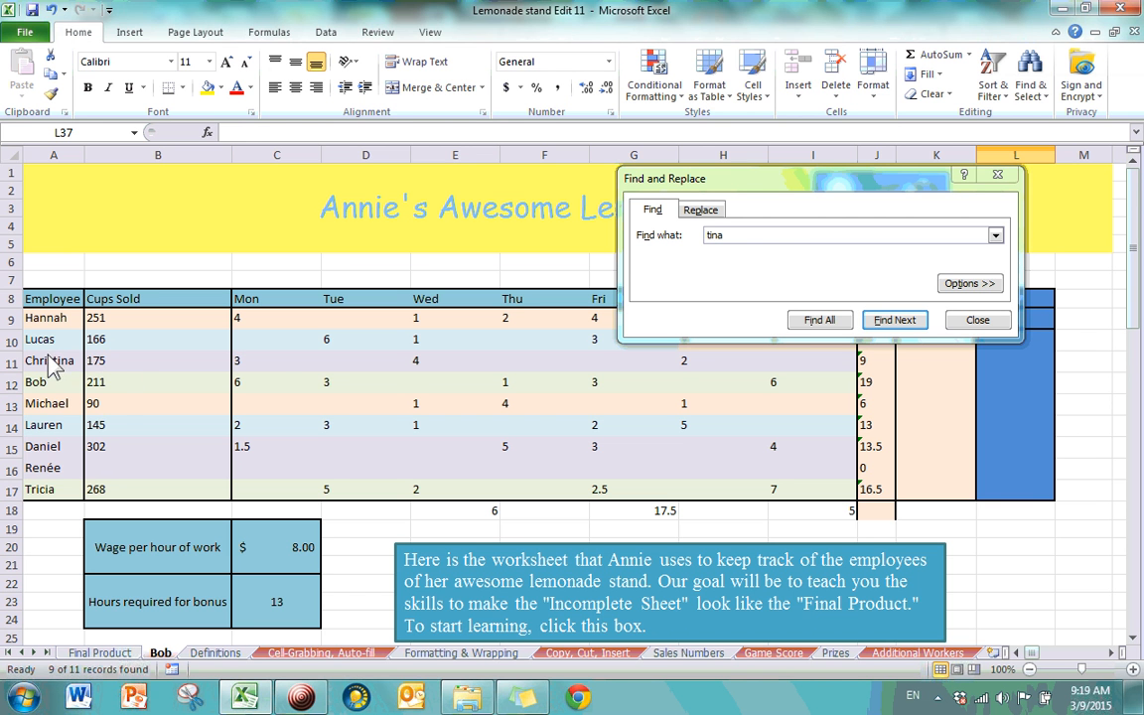
left_click(684, 216)
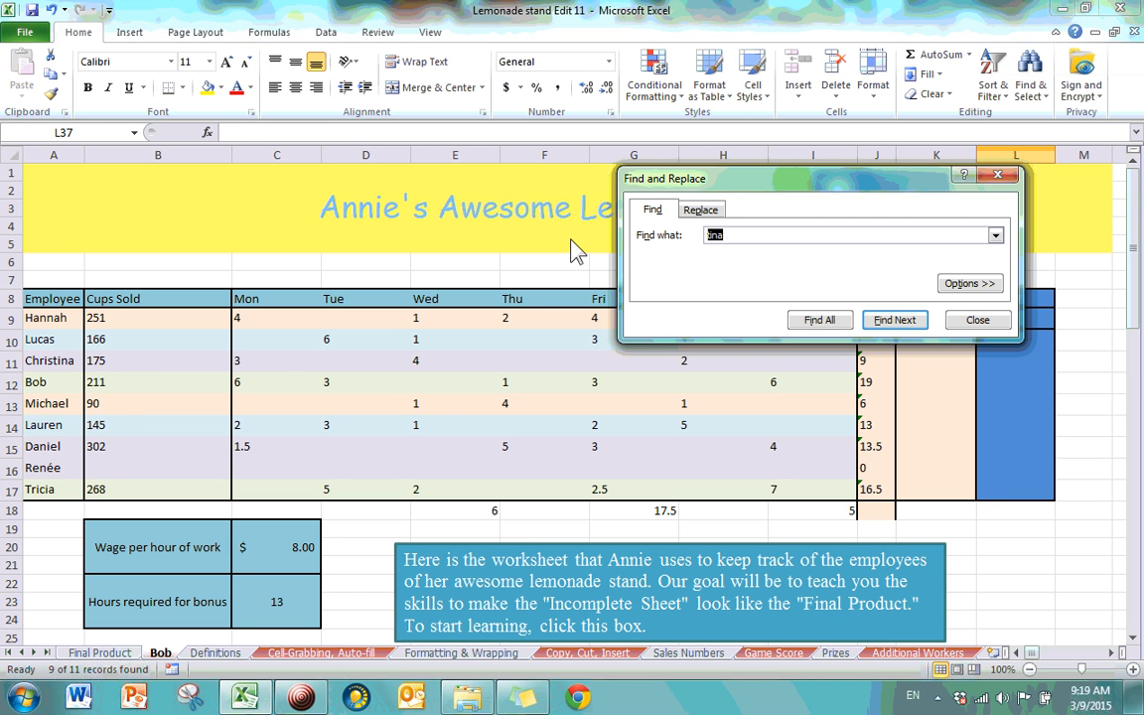
type("3")
key("Return")
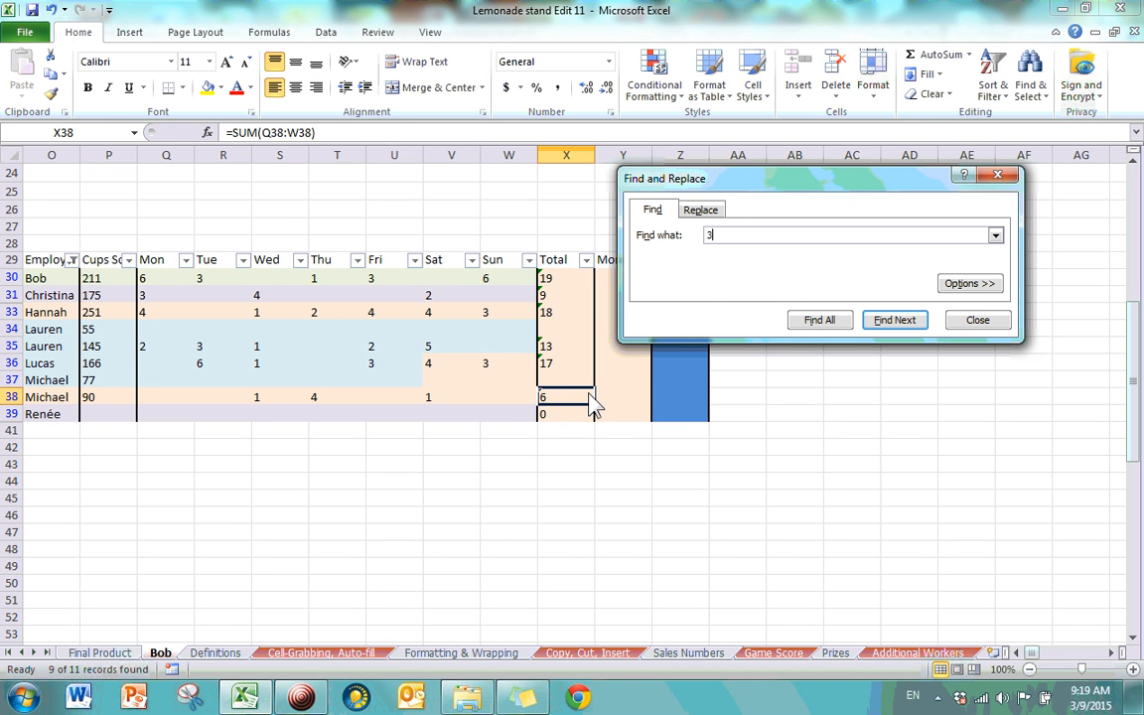
left_click(891, 330)
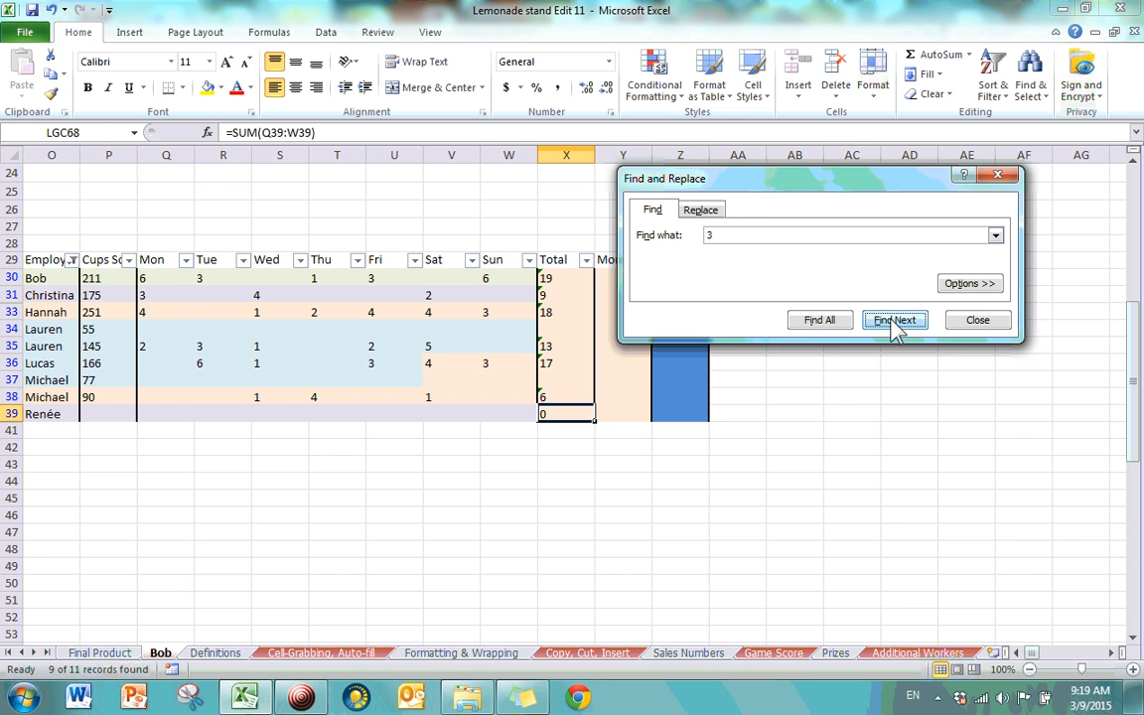
left_click(895, 330)
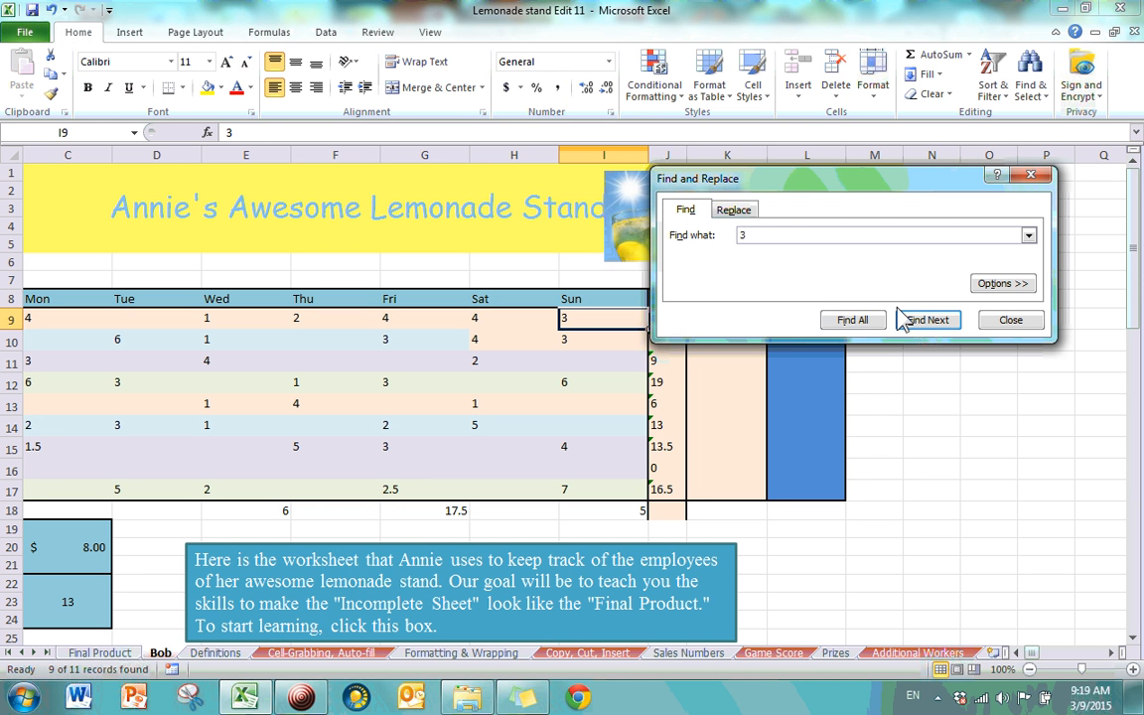
- Expand the search options, keep the search within Sheet and close Find and Replace
left_click(1003, 285)
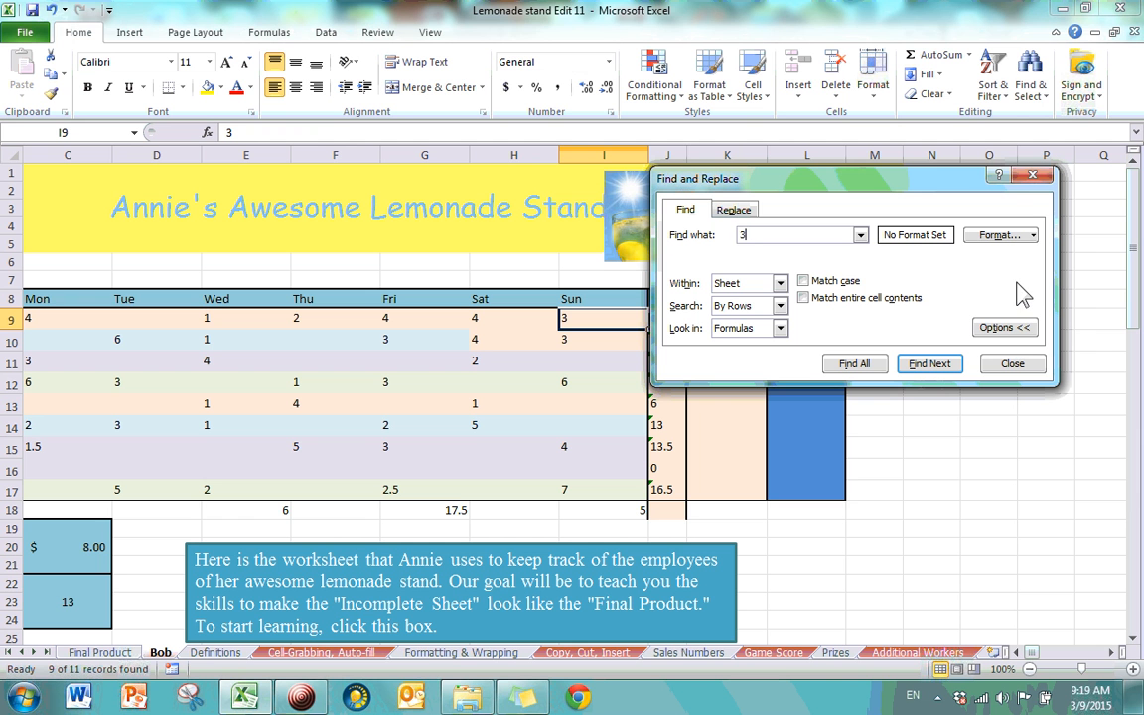
left_click(778, 284)
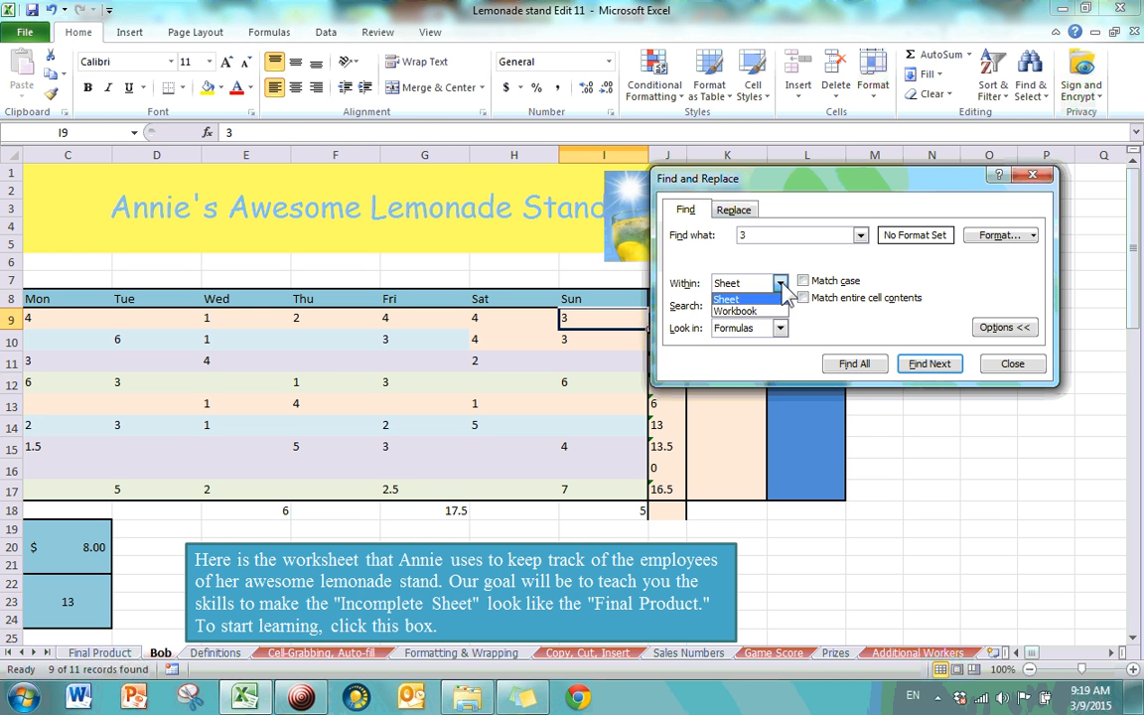
left_click(766, 299)
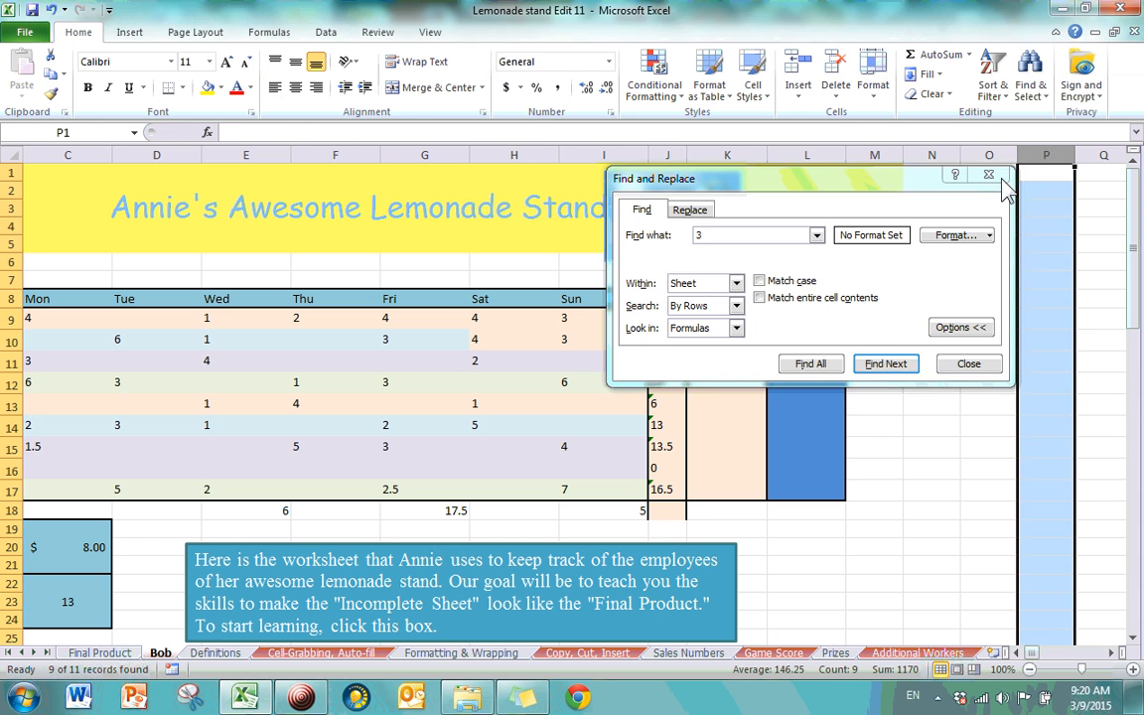
key("Escape")
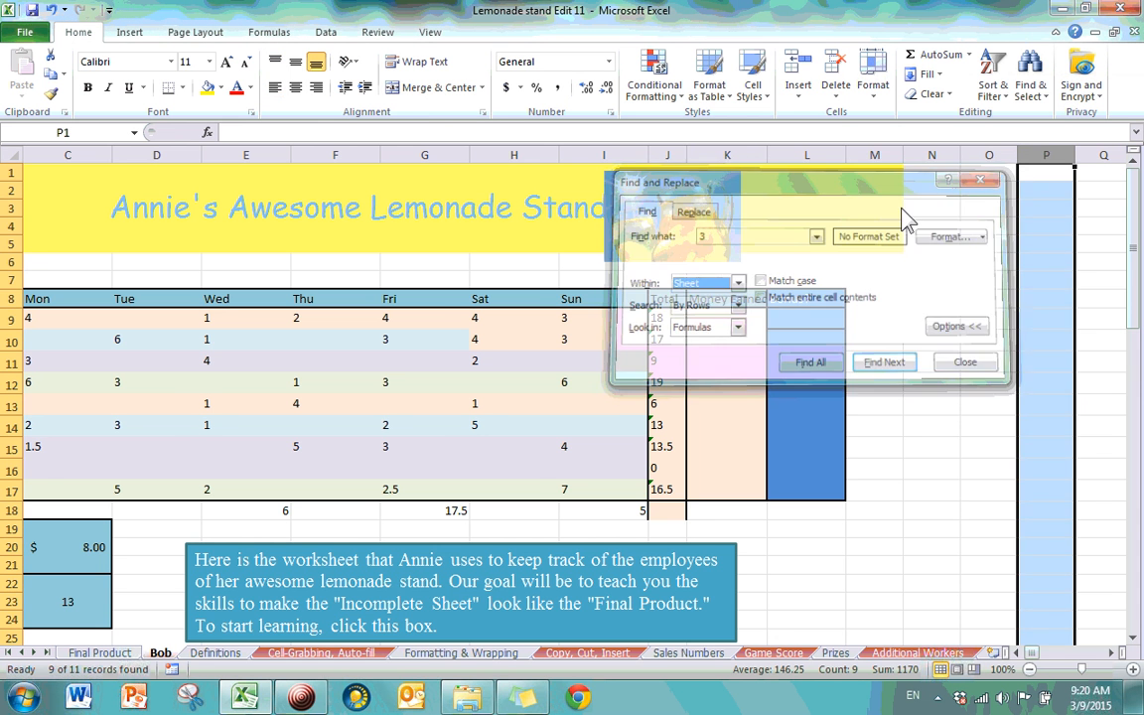
- Reopen Find from the main table and view the Look in choices, keeping Formulas
left_click(1015, 653)
left_click(1016, 654)
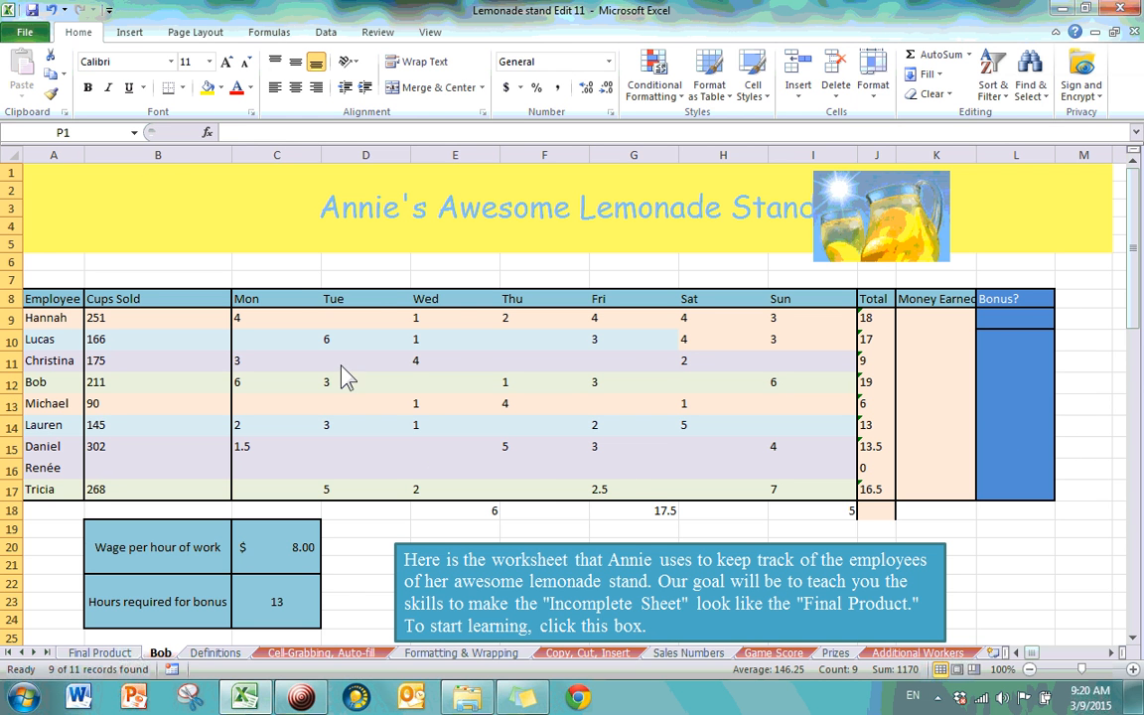
left_click(1033, 91)
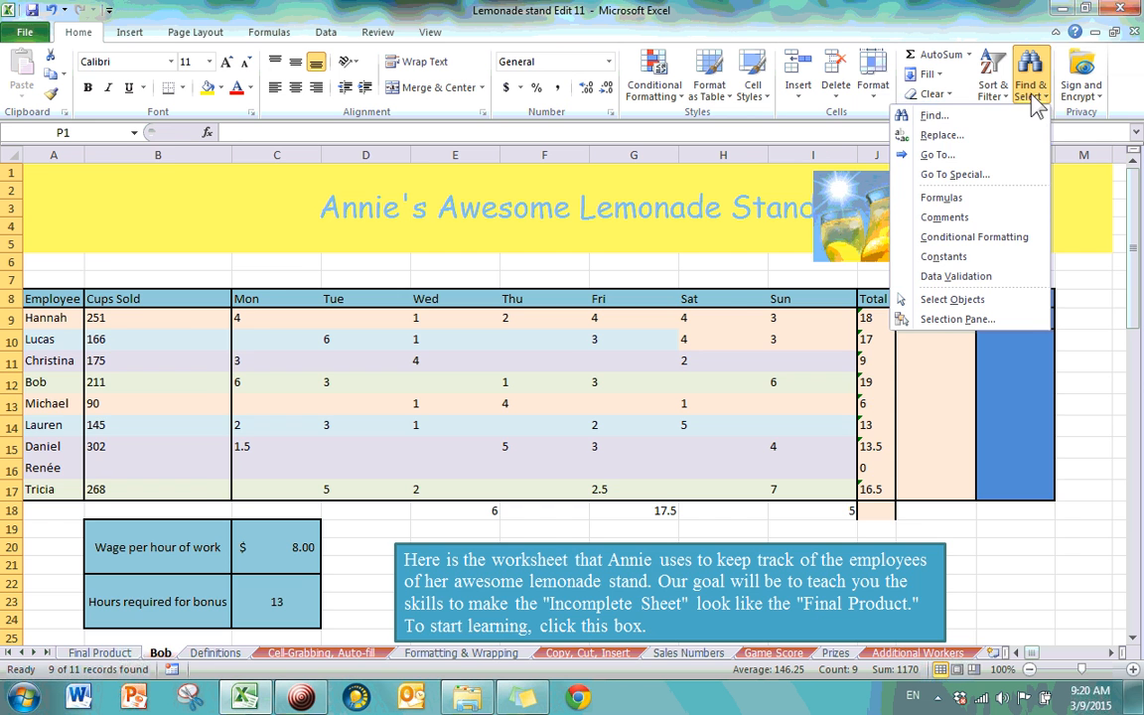
left_click(939, 115)
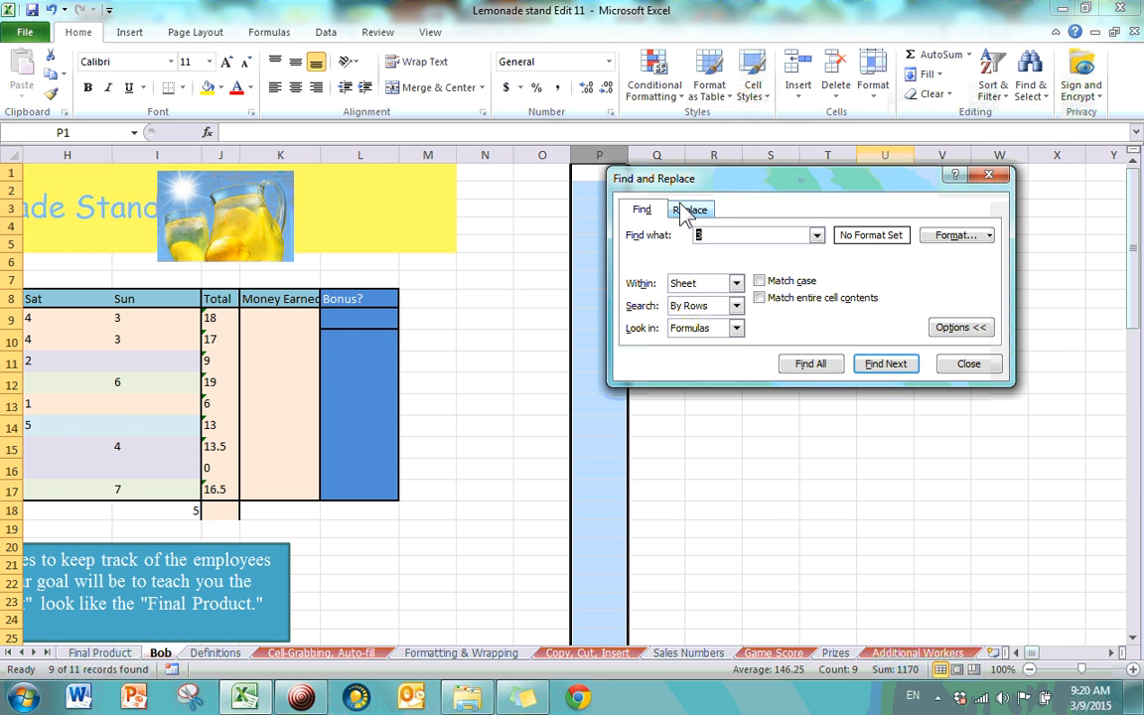
left_click(737, 331)
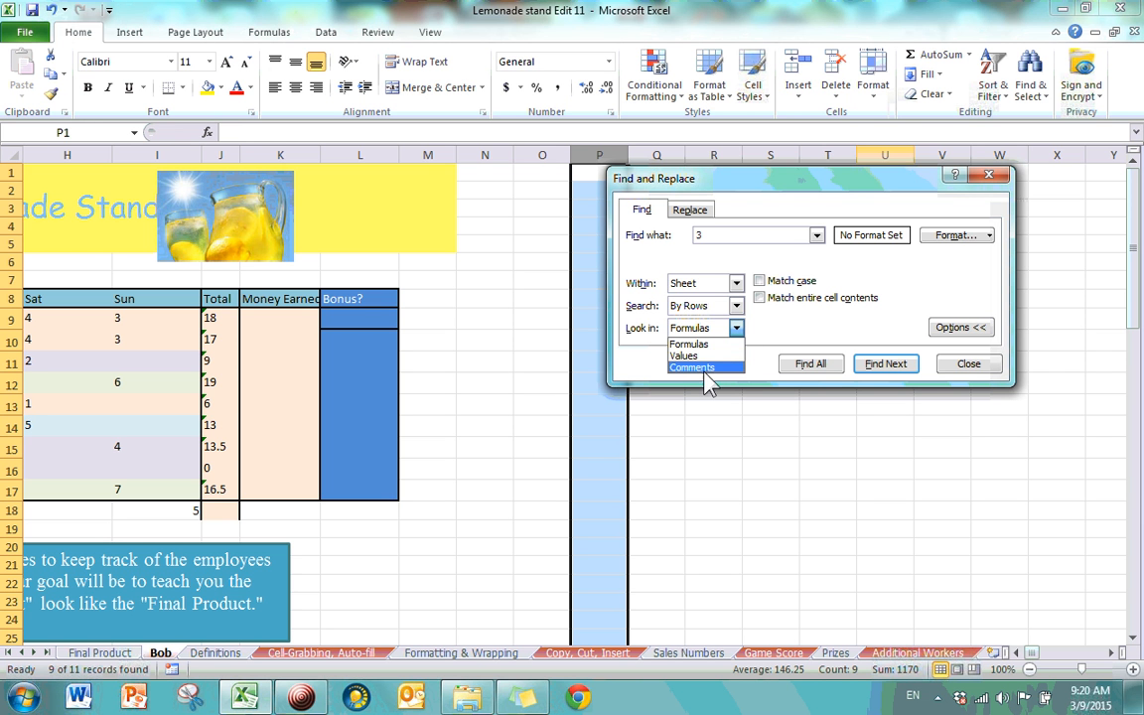
left_click(788, 335)
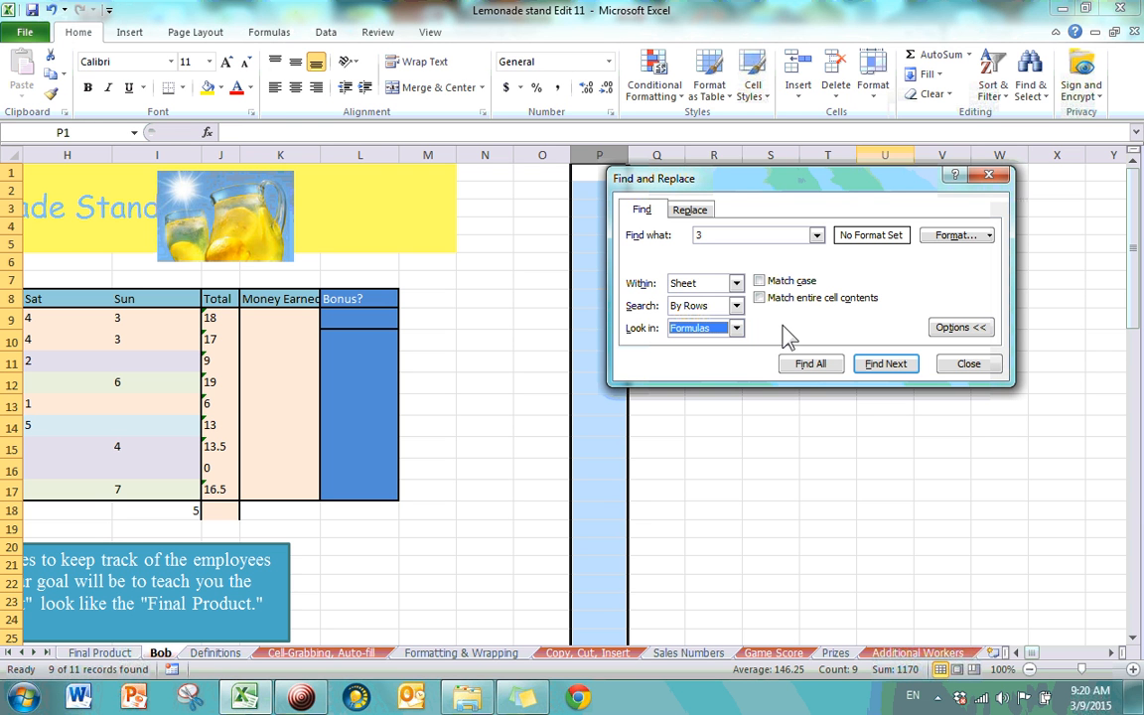
- View the Replace settings, clear the search value and close Find and Replace without replacing anything
left_click(693, 211)
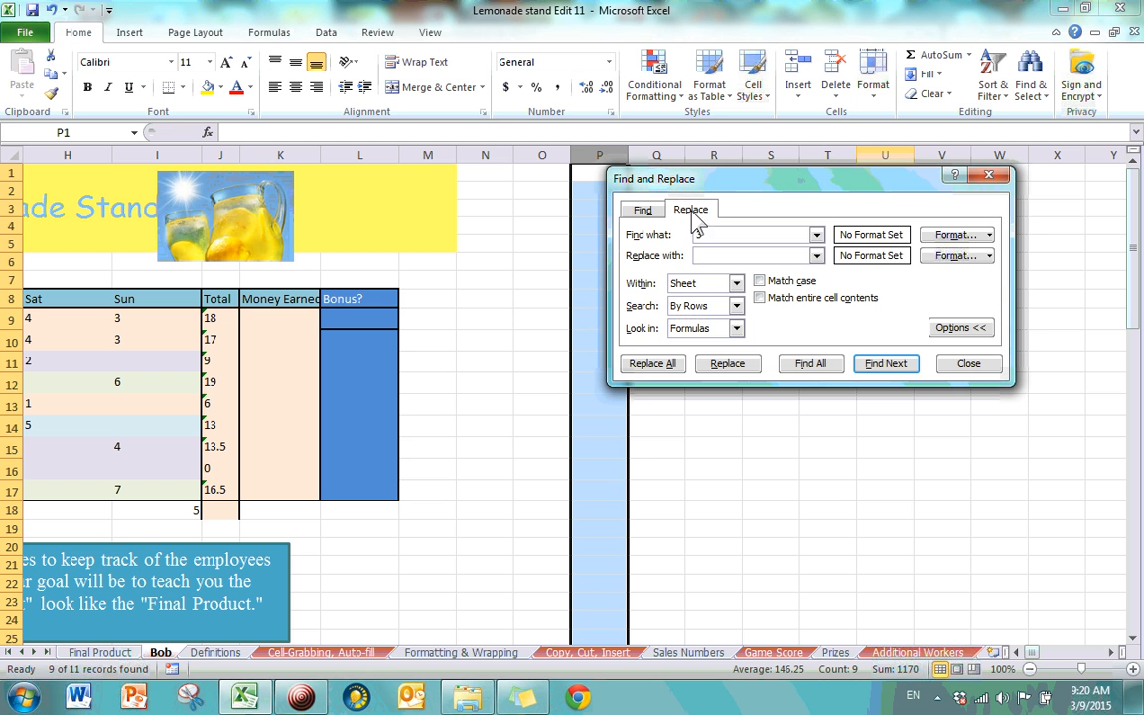
type("3")
key("shift+Tab")
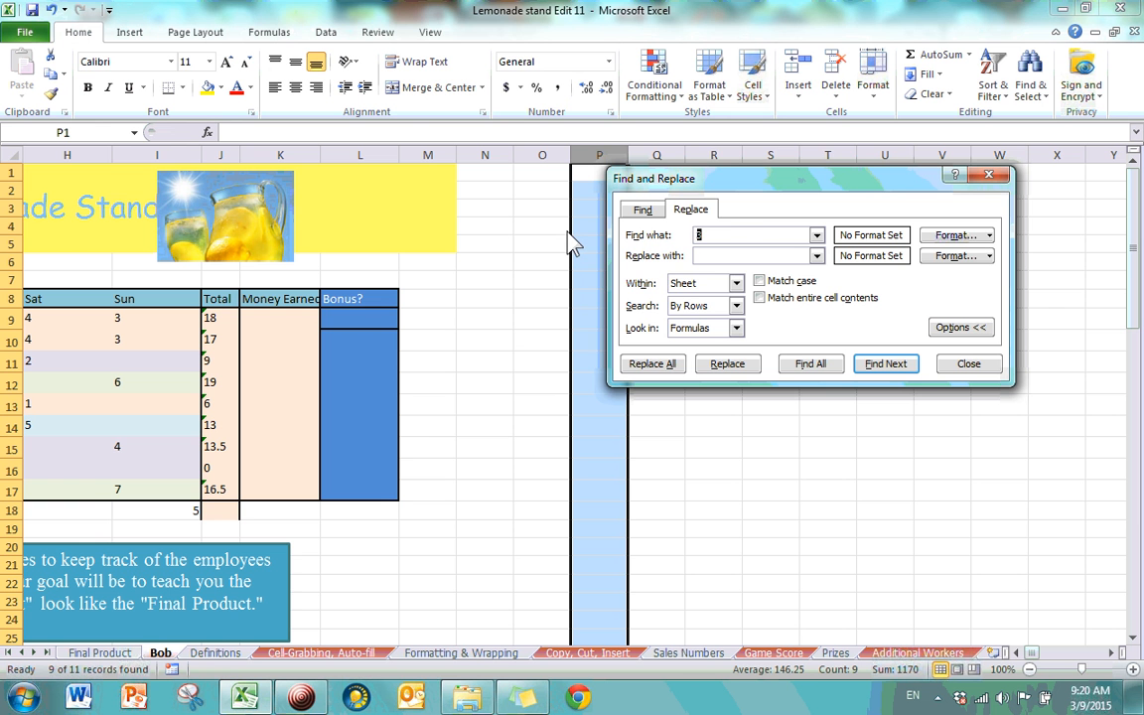
key("BackSpace")
left_click(989, 176)
- Return to the filtered employee table and select the empty cell Q45 below it
left_click(486, 341)
scroll(763, 553, "down", 7)
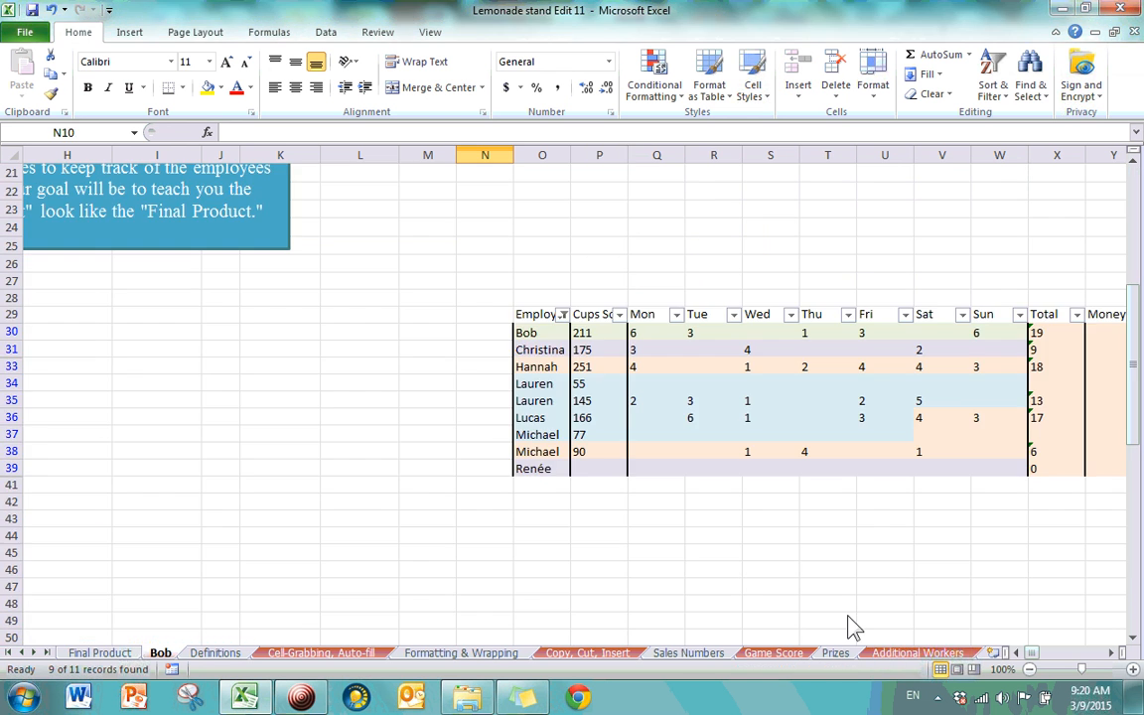
left_click(1013, 653)
left_click(746, 552)
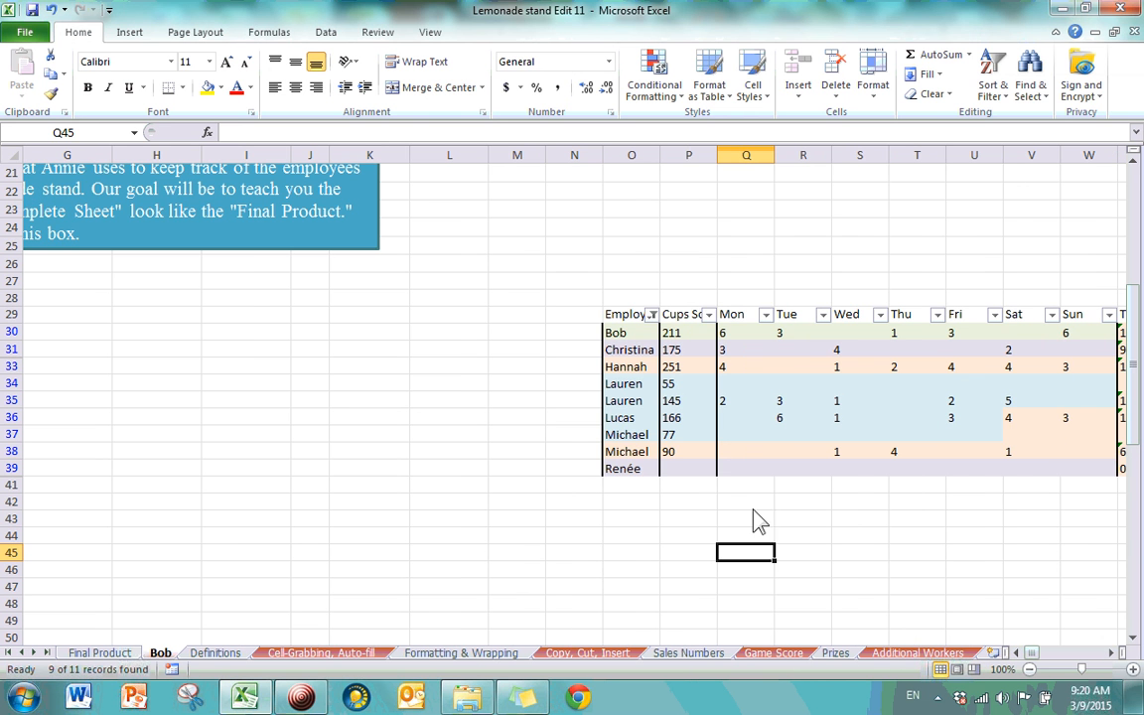
- Replace the two-syllable employee name starting with M with its longer spelling in the first two matches using Replace, and close Find and Replace
left_click(1030, 90)
left_click(1019, 137)
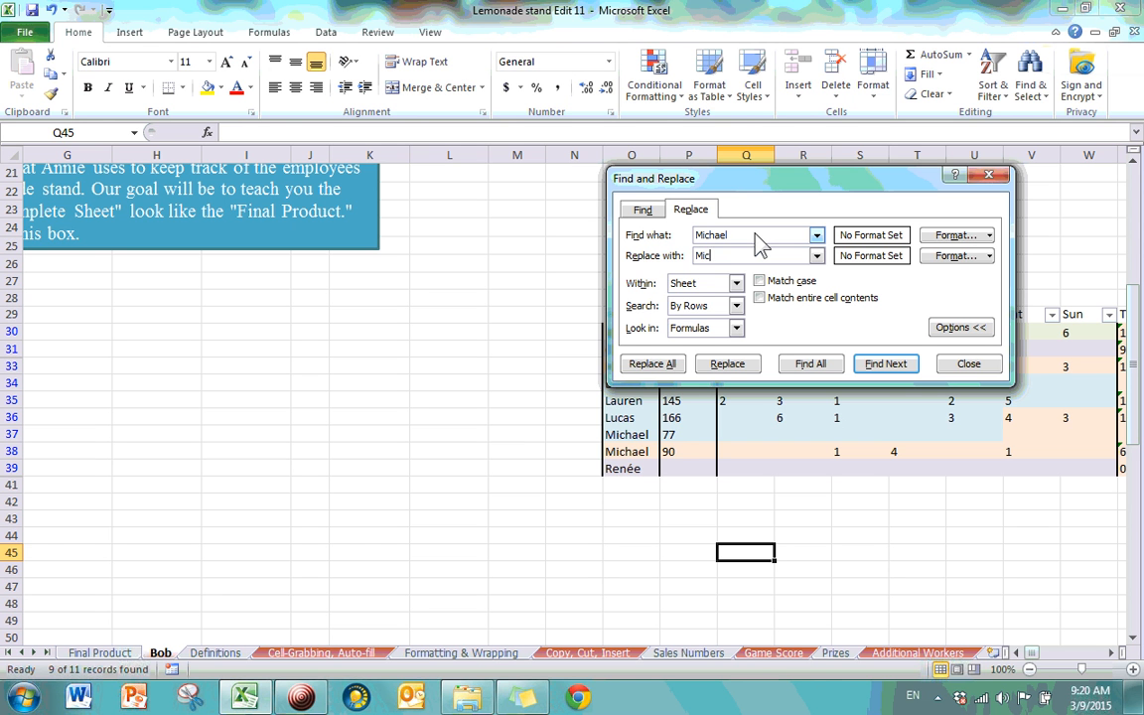
type("Michaelle")
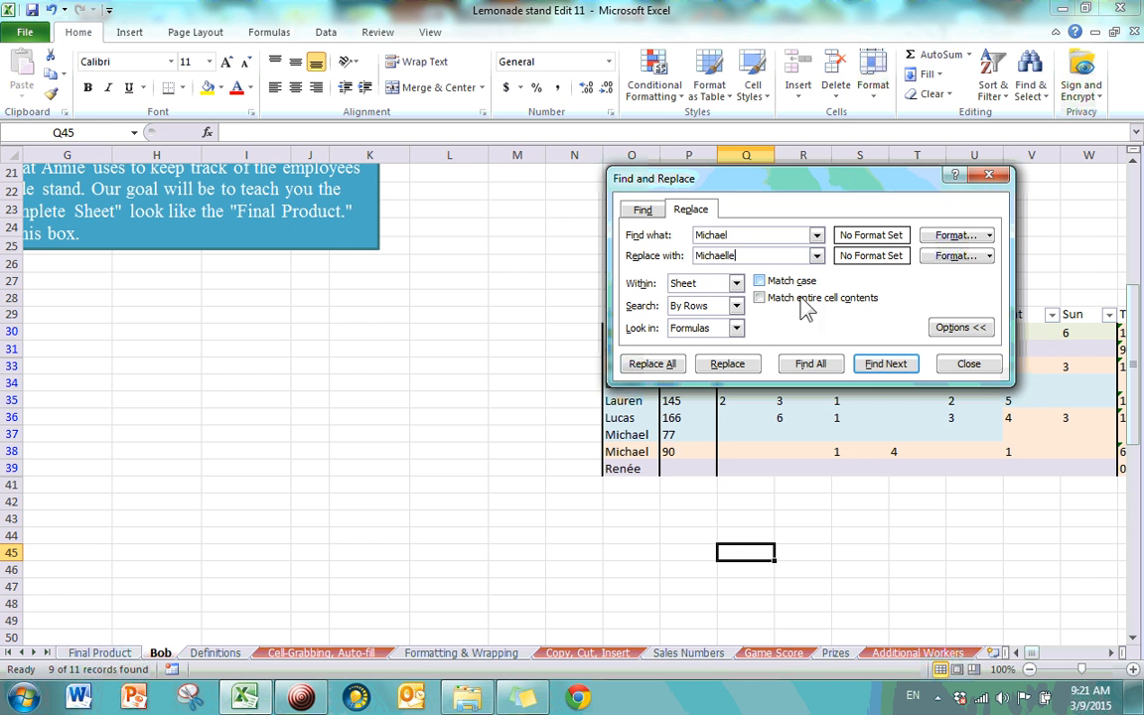
left_click(882, 364)
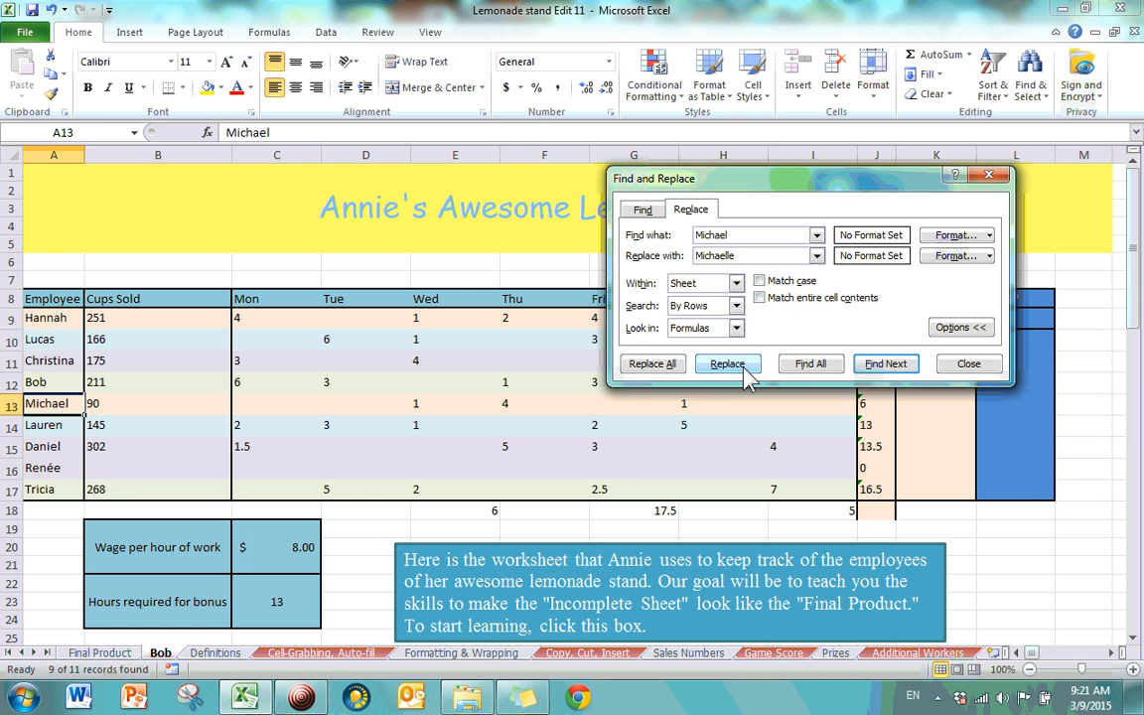
left_click(728, 365)
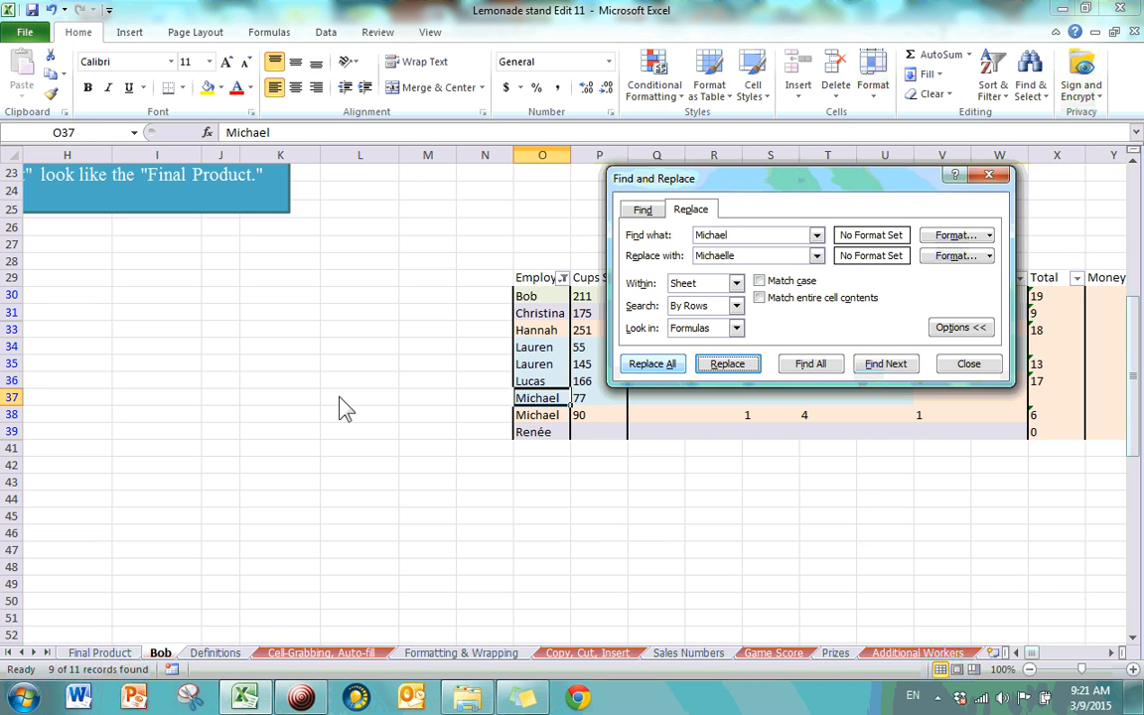
left_click(730, 368)
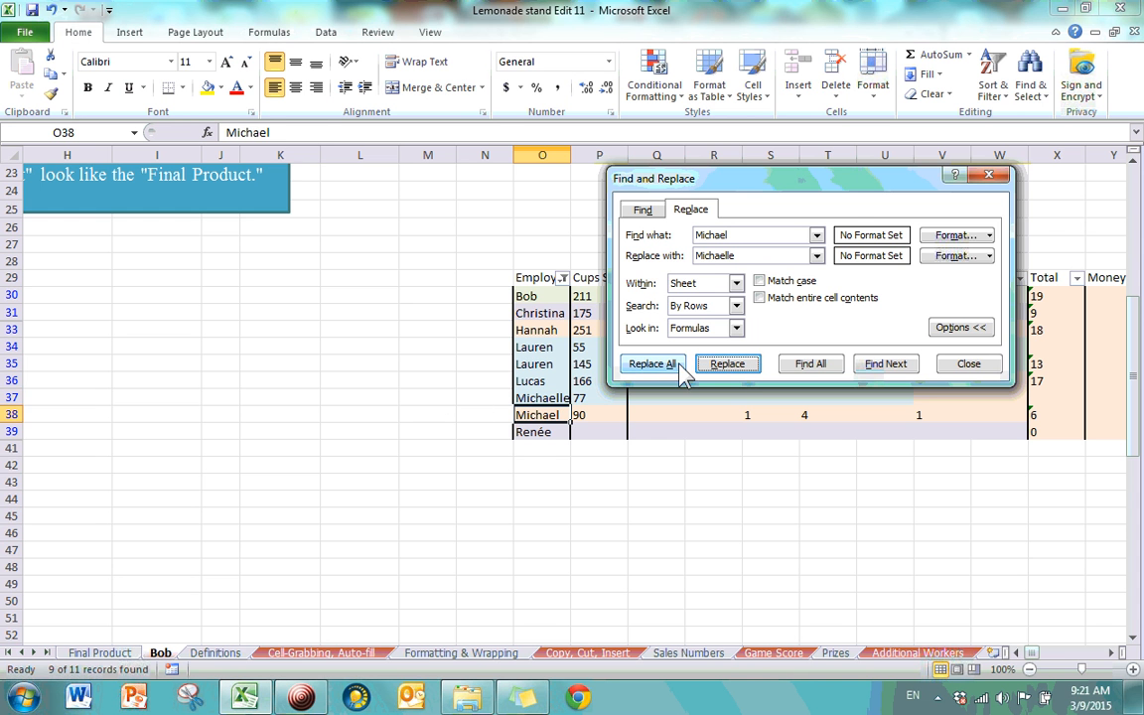
left_click(989, 176)
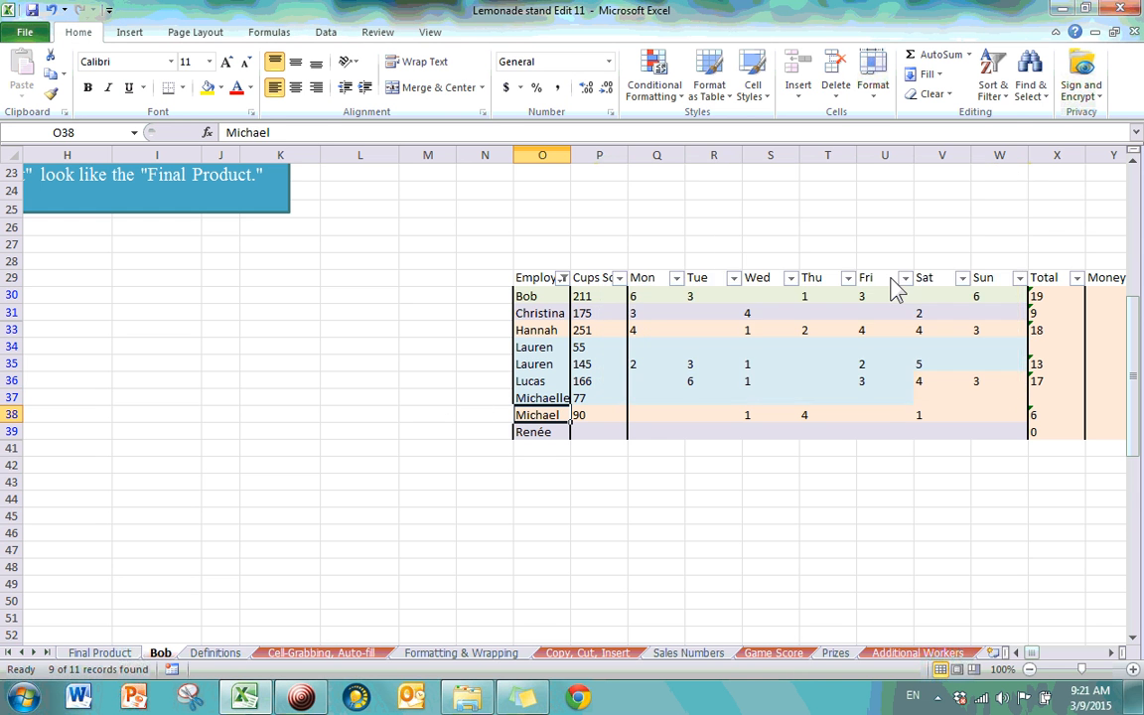
- Go to the named range Autofill_Instructions using Go To, and return to the lemonade stand employee worksheet
scroll(894, 291, "up", 7)
left_click(1006, 105)
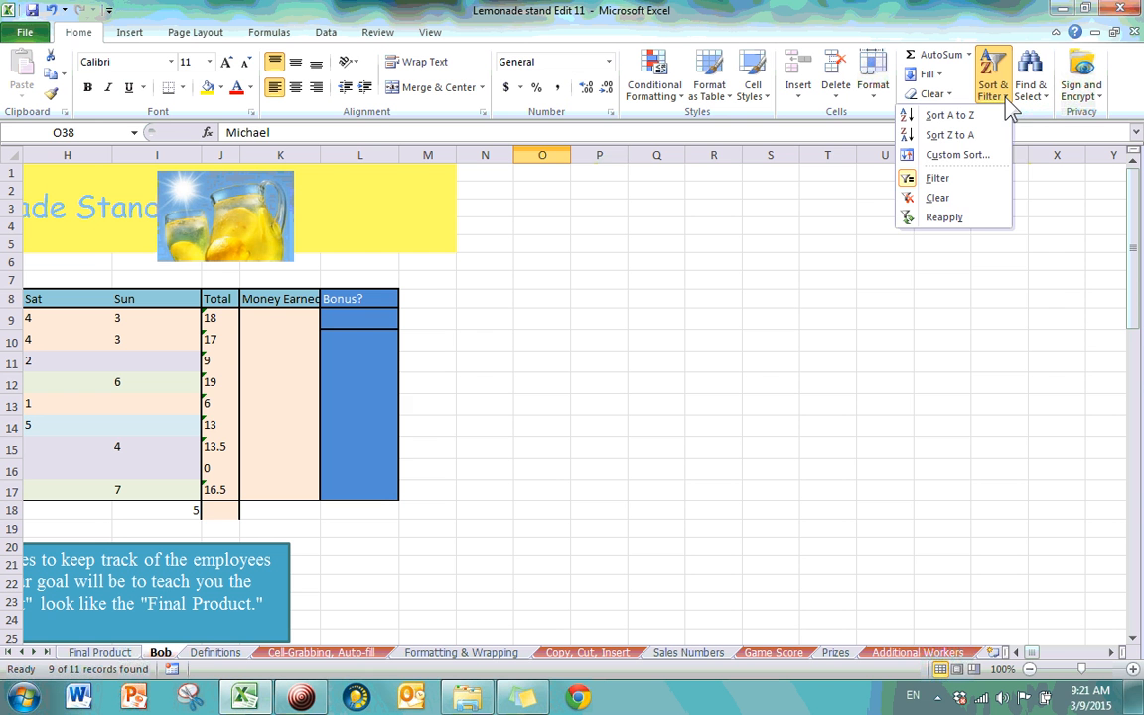
left_click(1033, 91)
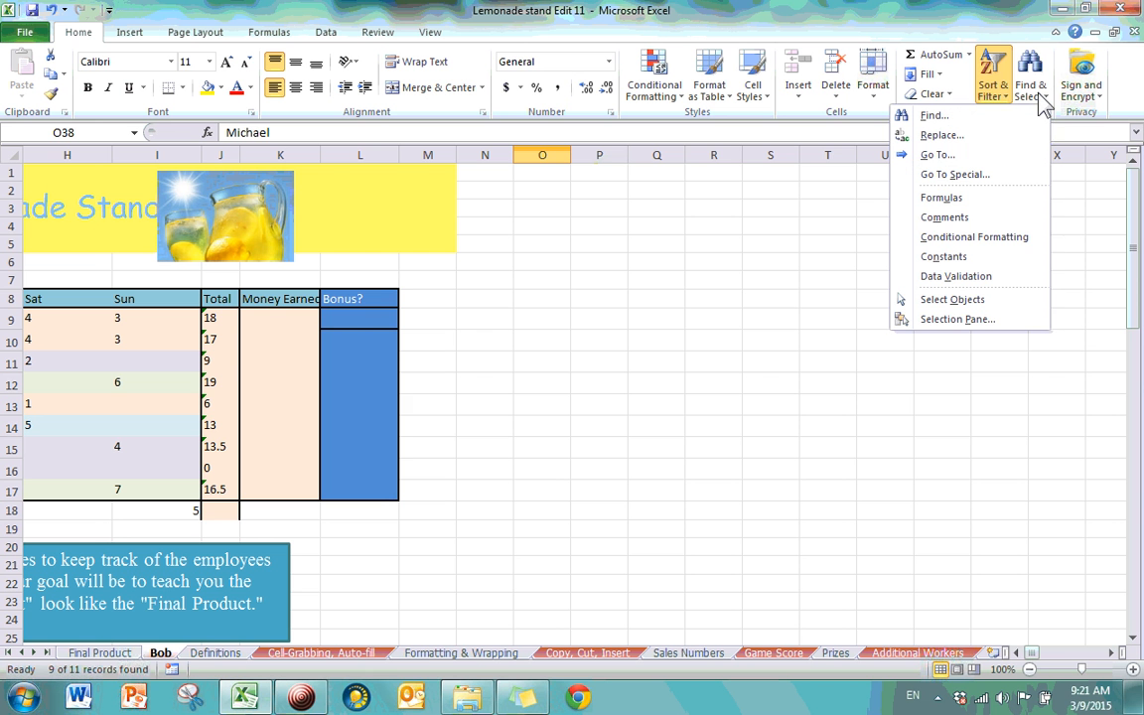
left_click(973, 161)
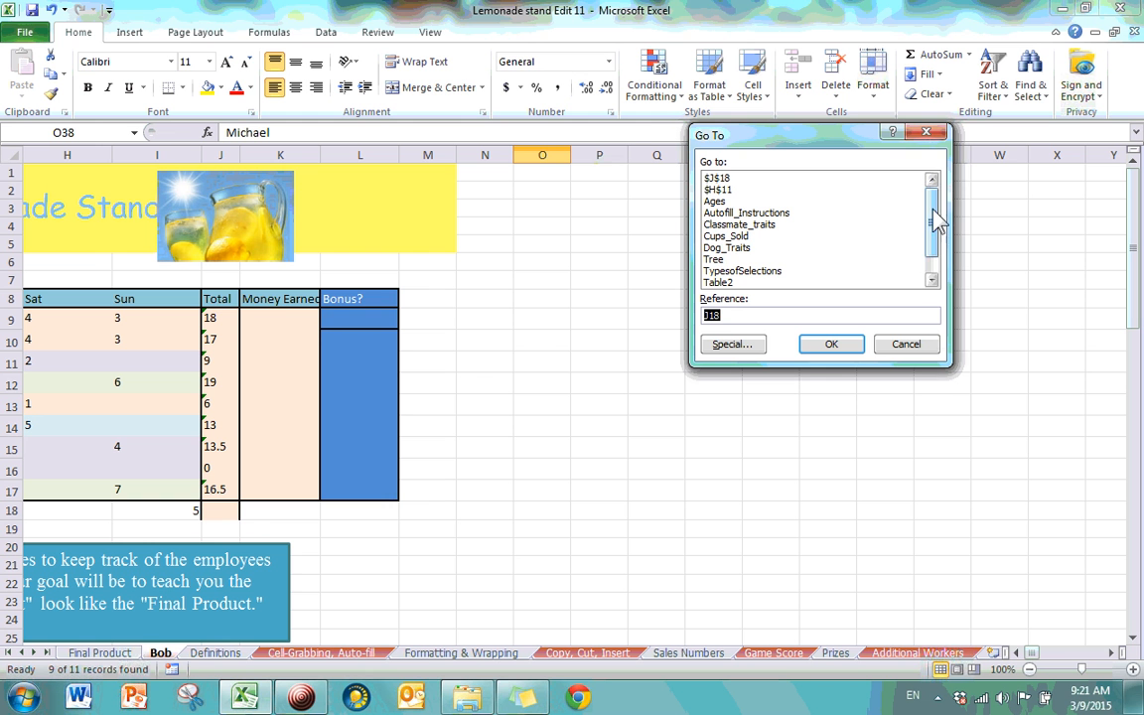
left_click_drag(931, 216, 931, 240)
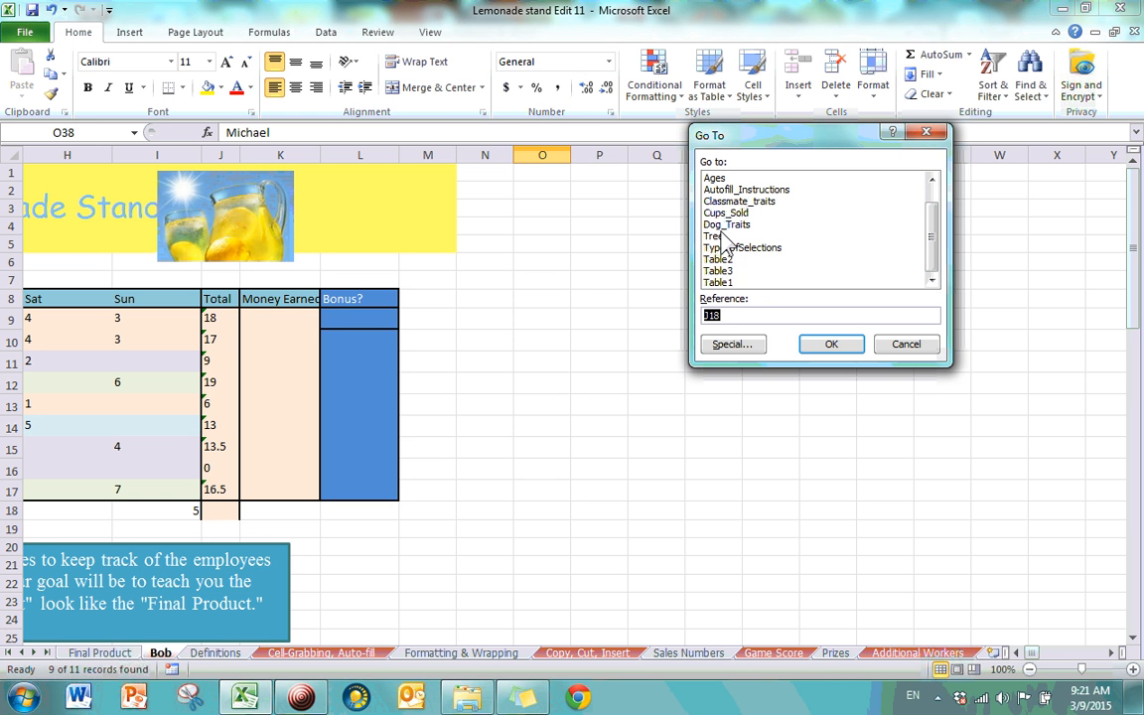
left_click(775, 190)
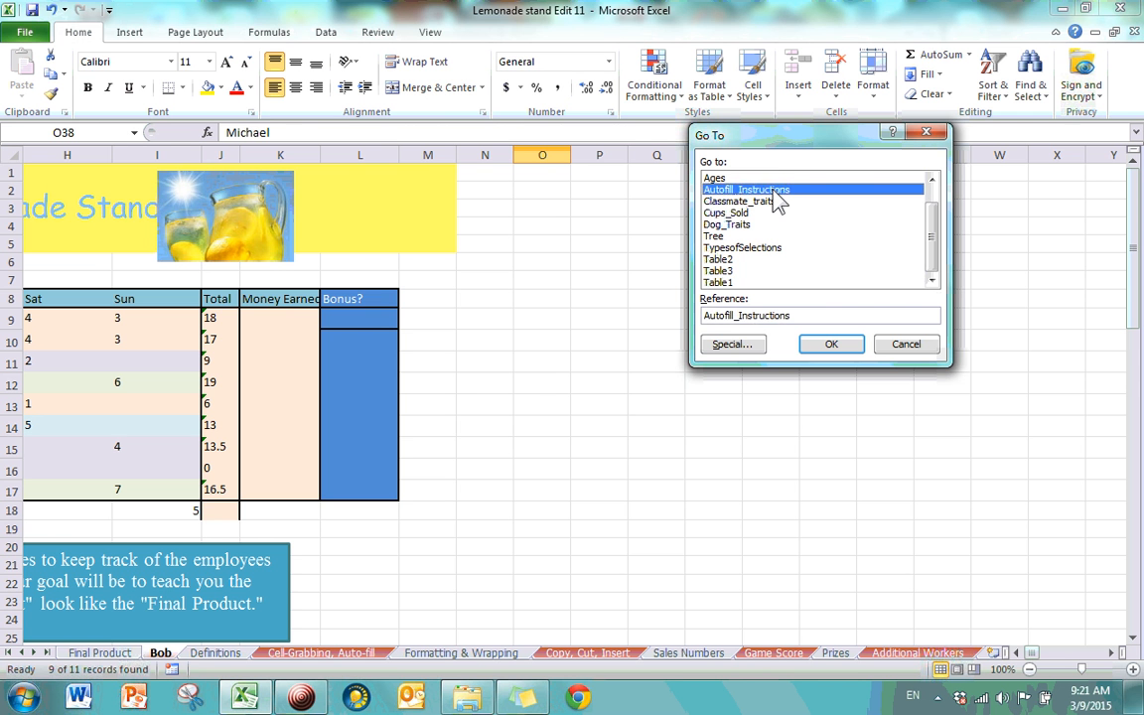
double_click(774, 193)
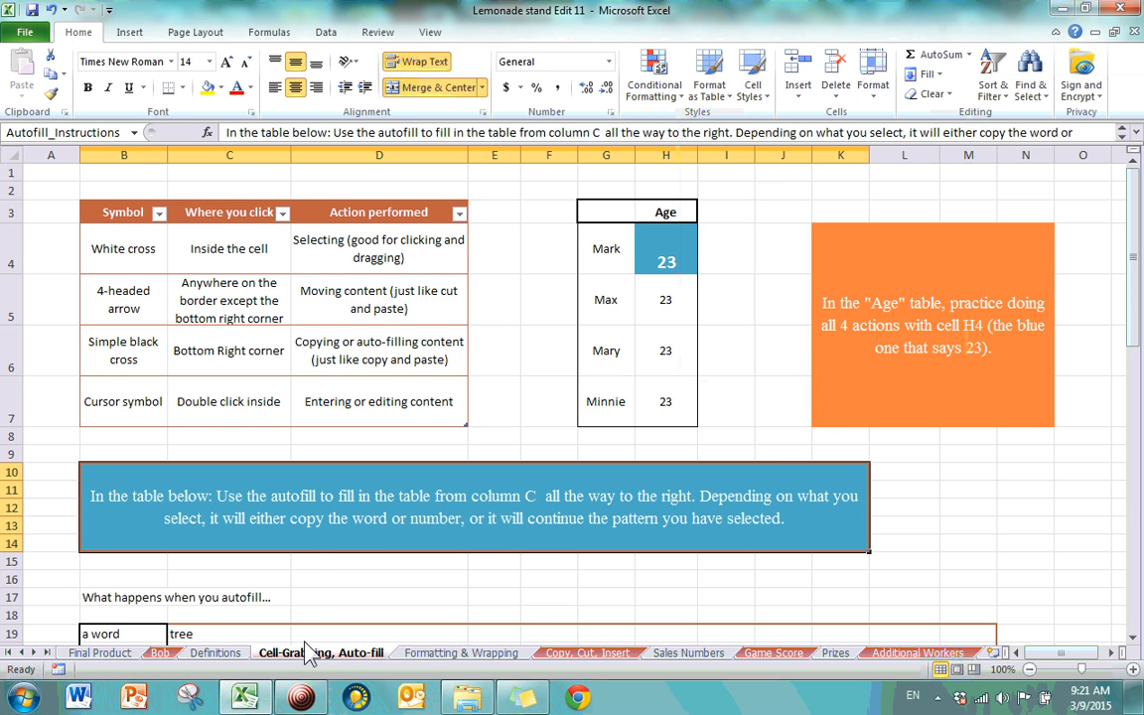
left_click(160, 652)
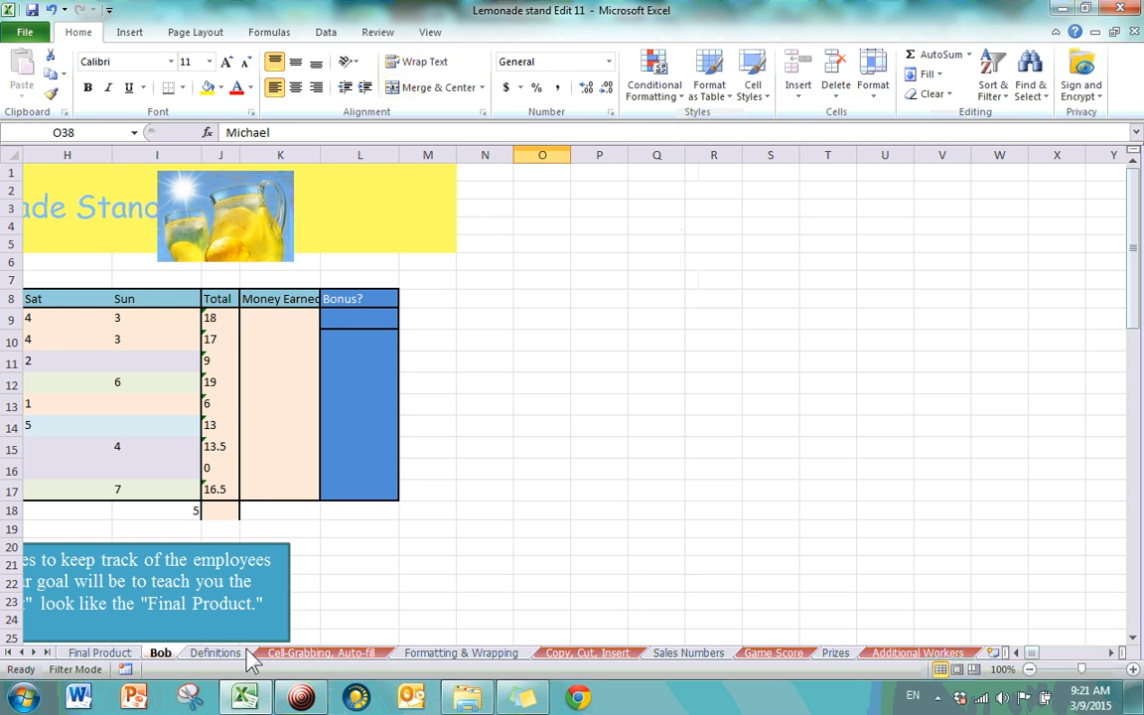
- Select every cell containing formulas with Go To Special, and review the selection in both employee tables
left_click(1035, 95)
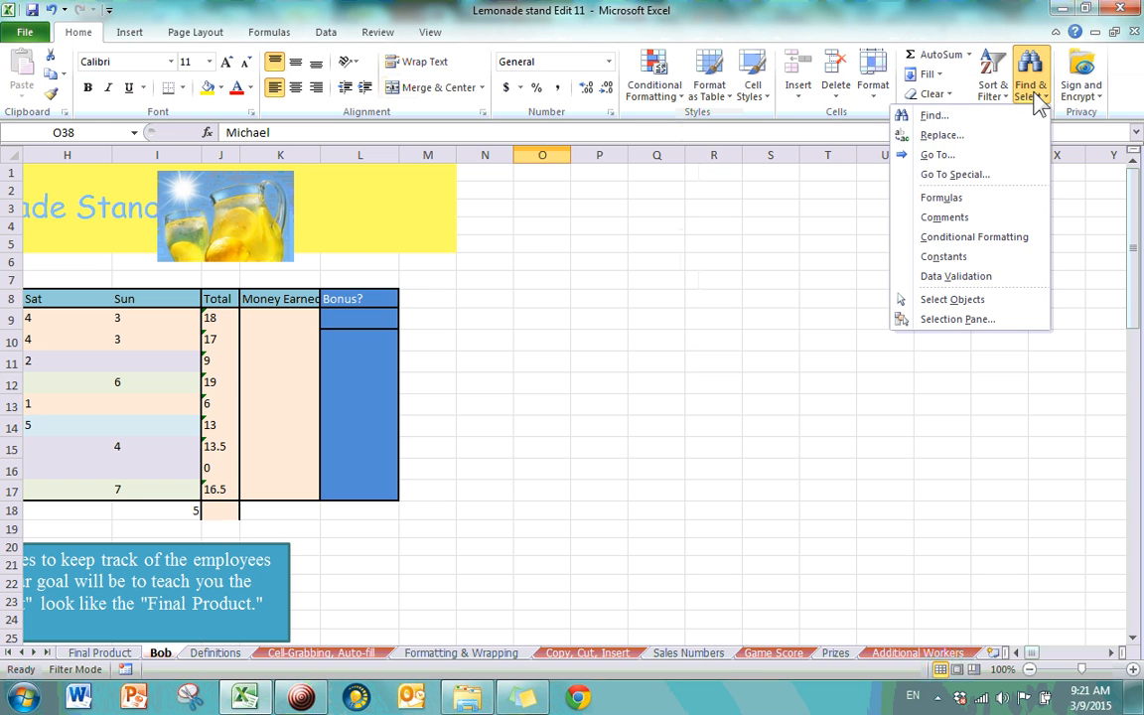
left_click(991, 177)
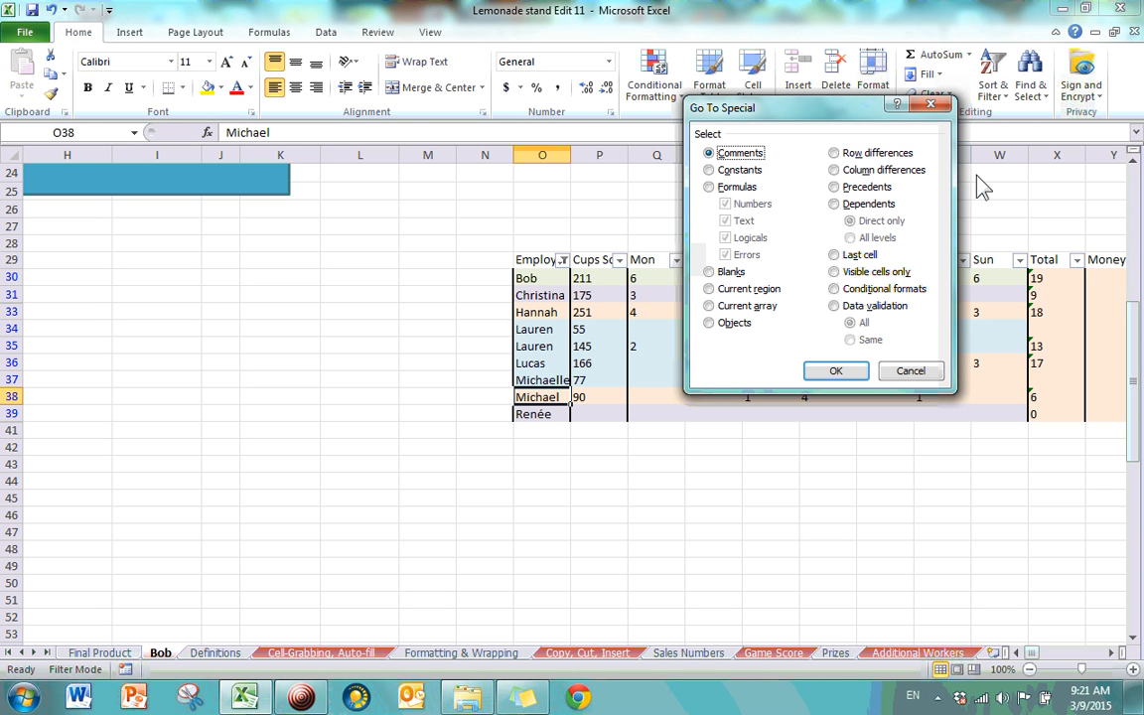
left_click(709, 187)
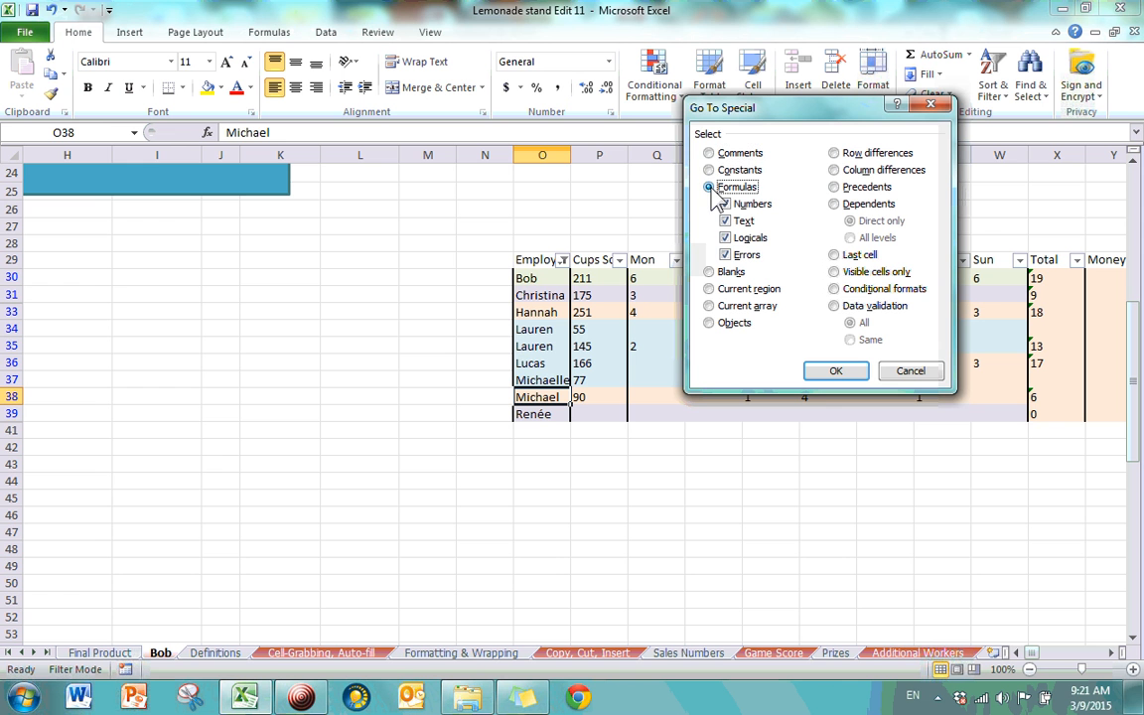
left_click(832, 375)
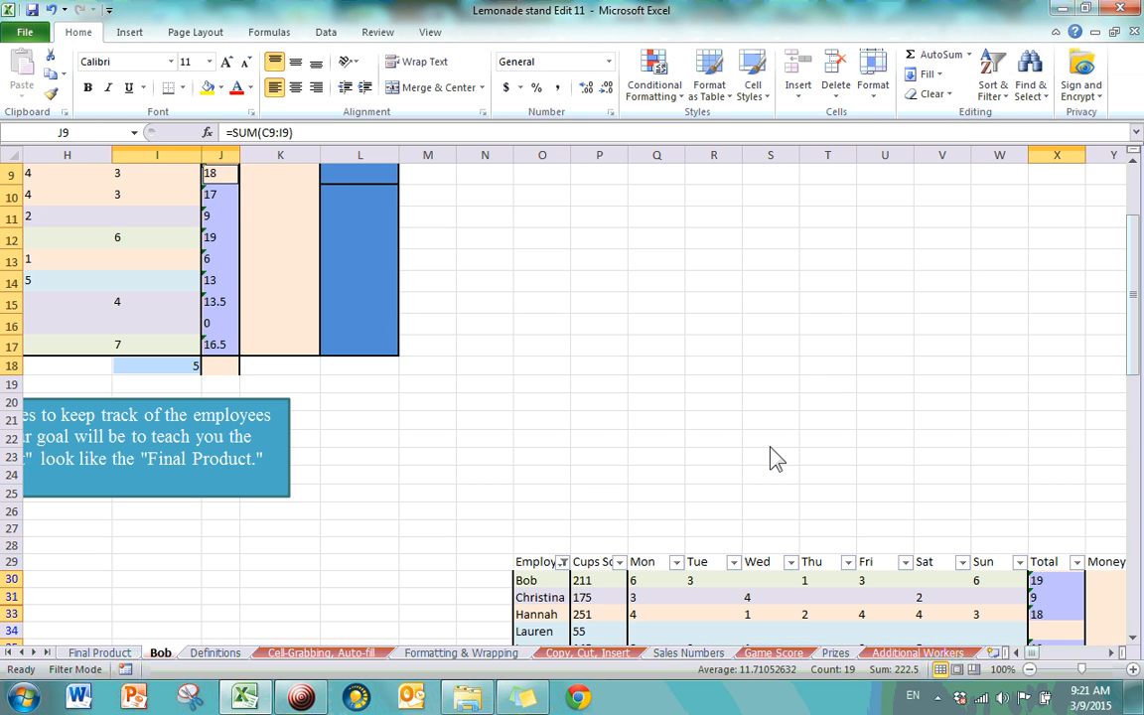
scroll(677, 370, "down", 3)
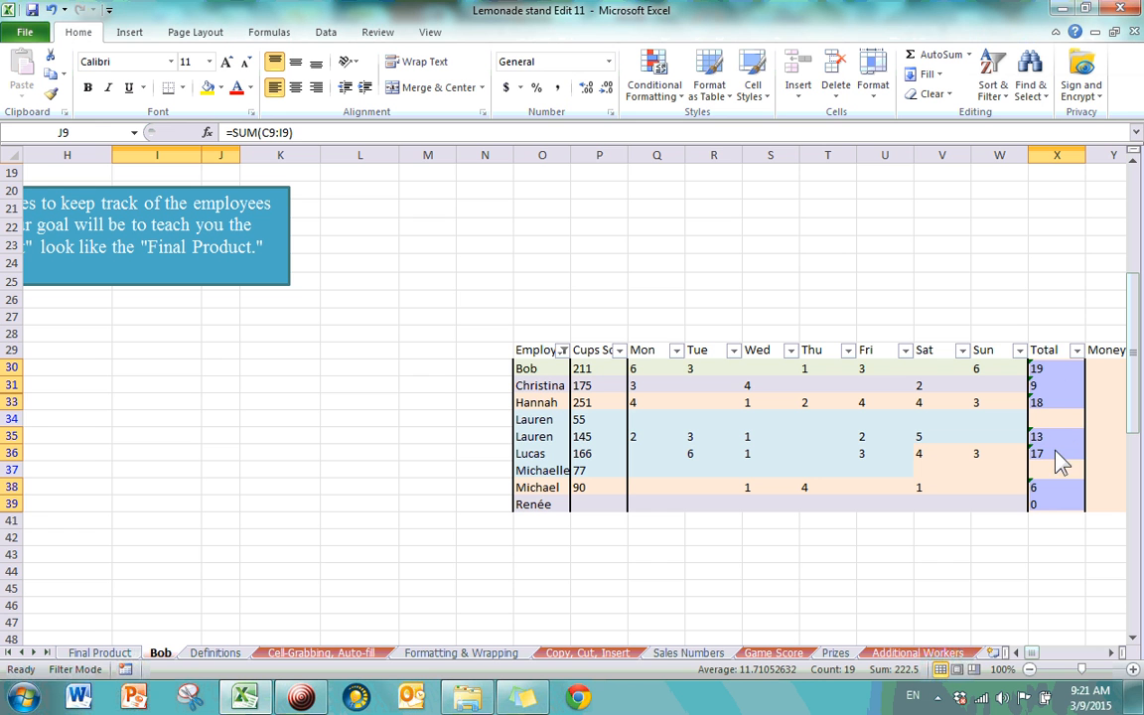
scroll(649, 434, "up", 6)
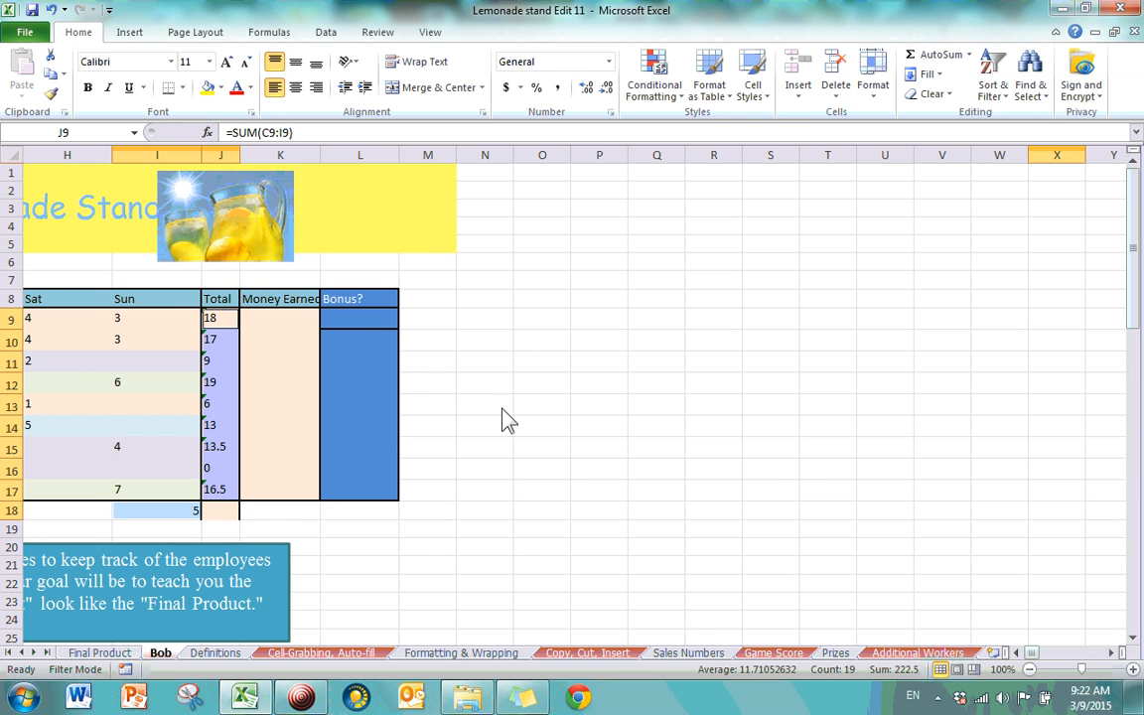
left_click_drag(1018, 656, 1018, 656)
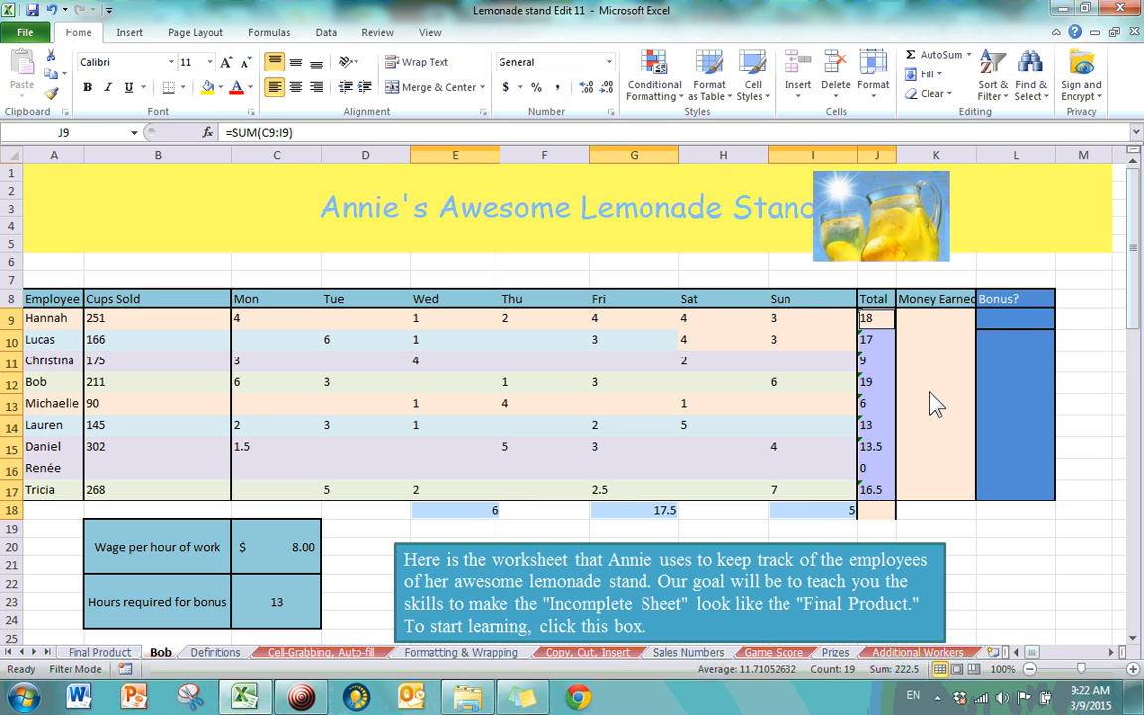
- Try to select the constants with Go To Special while the formula cells are still selected
left_click(1029, 89)
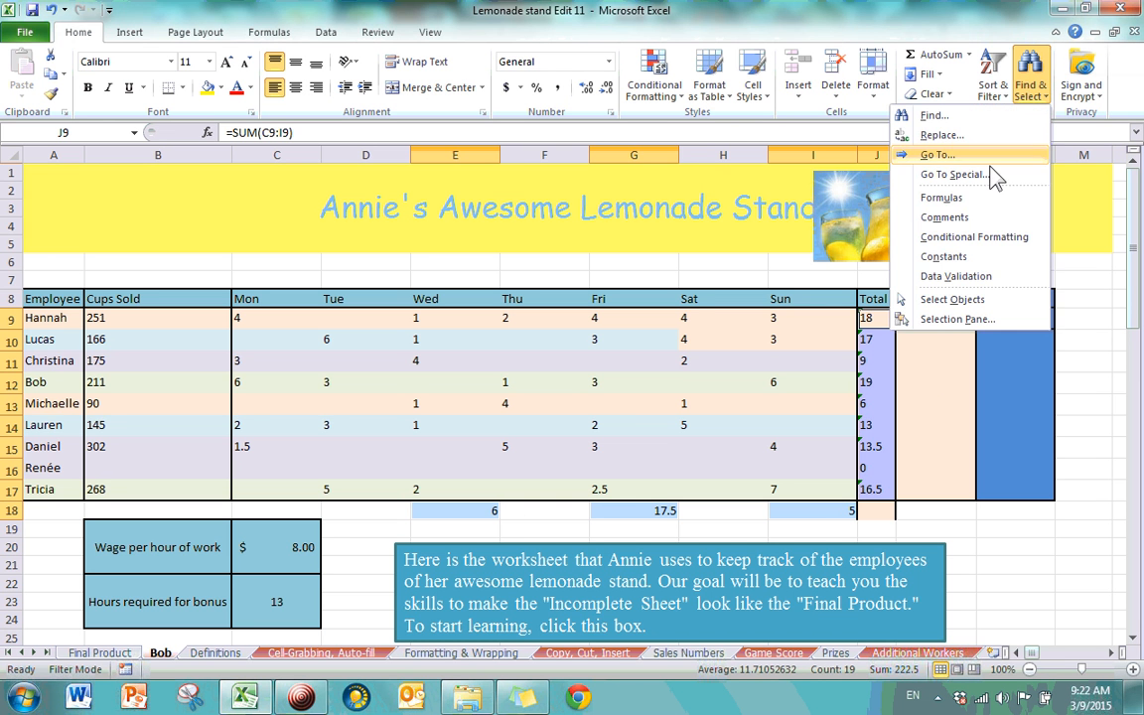
left_click(953, 174)
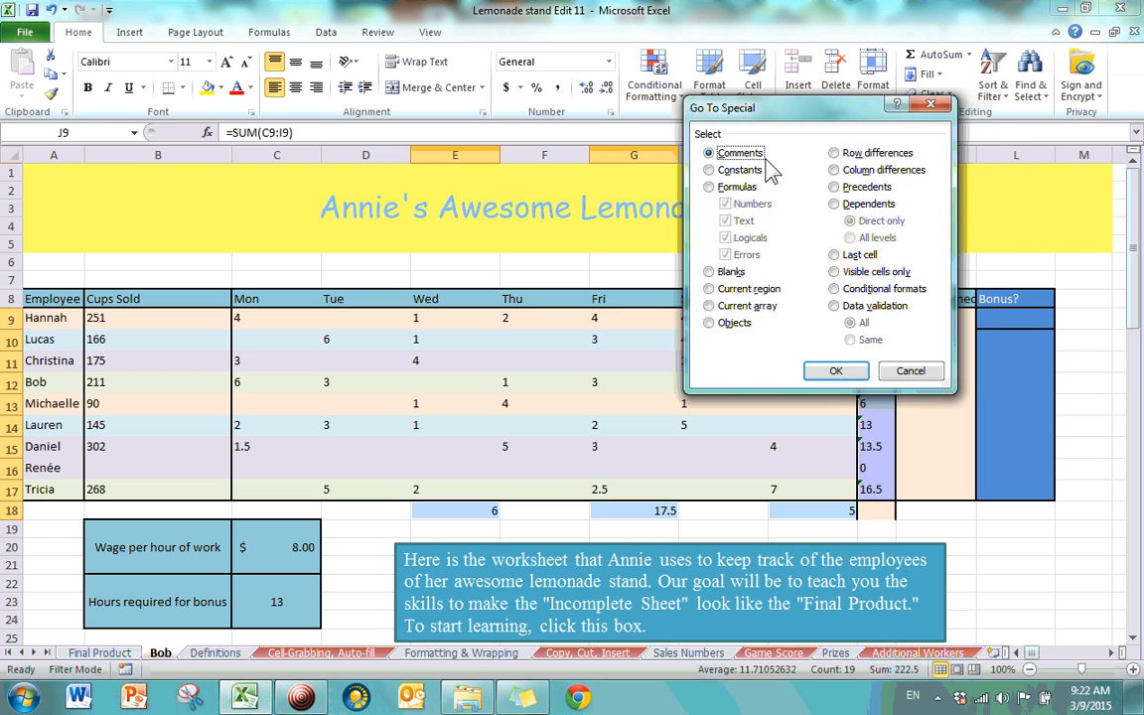
left_click(710, 172)
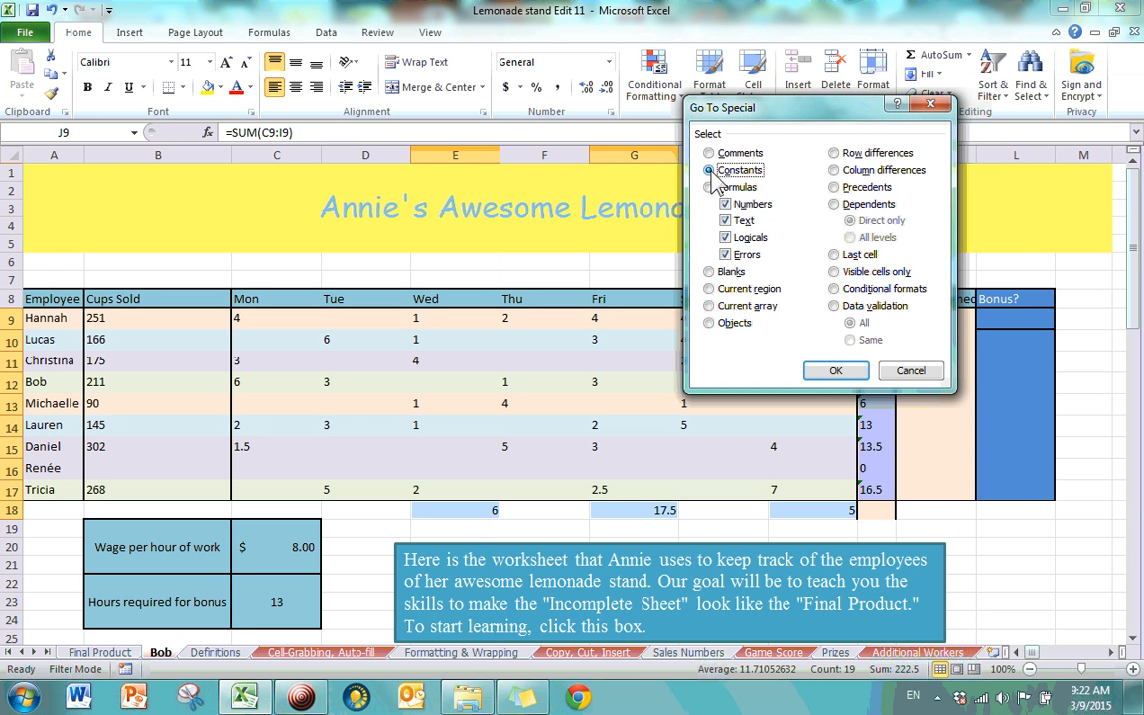
left_click(833, 373)
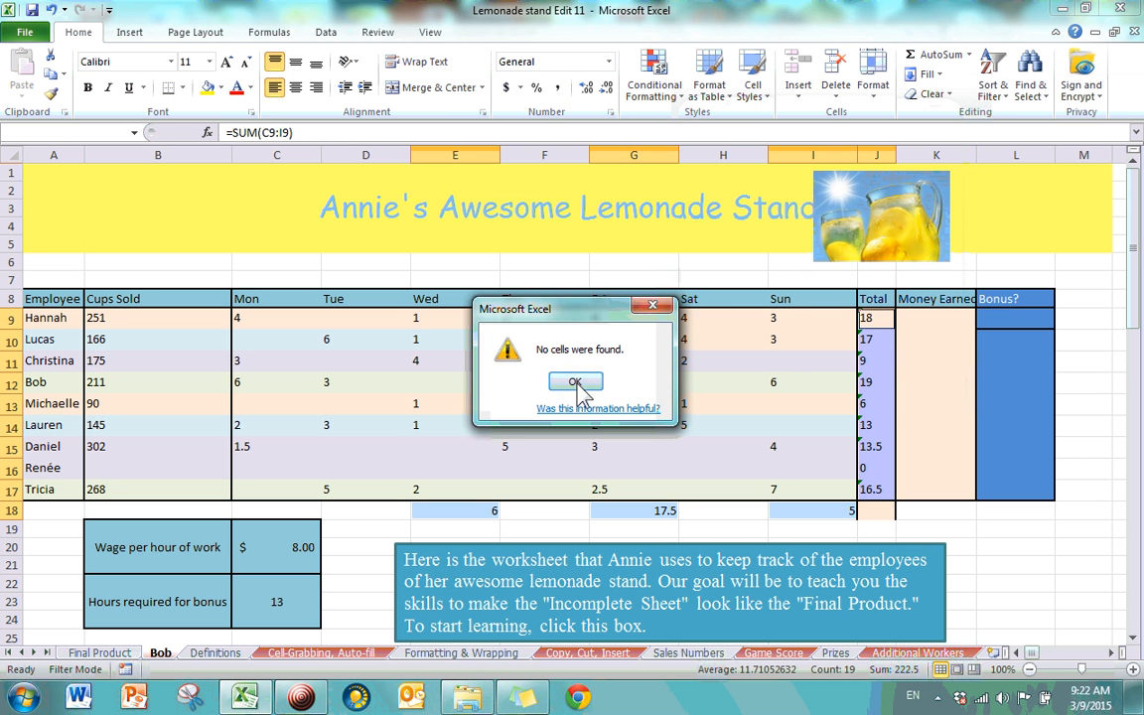
left_click(576, 383)
- Starting from the single cell K13, select all constants on the sheet with Go To Special and review the selection
left_click(952, 405)
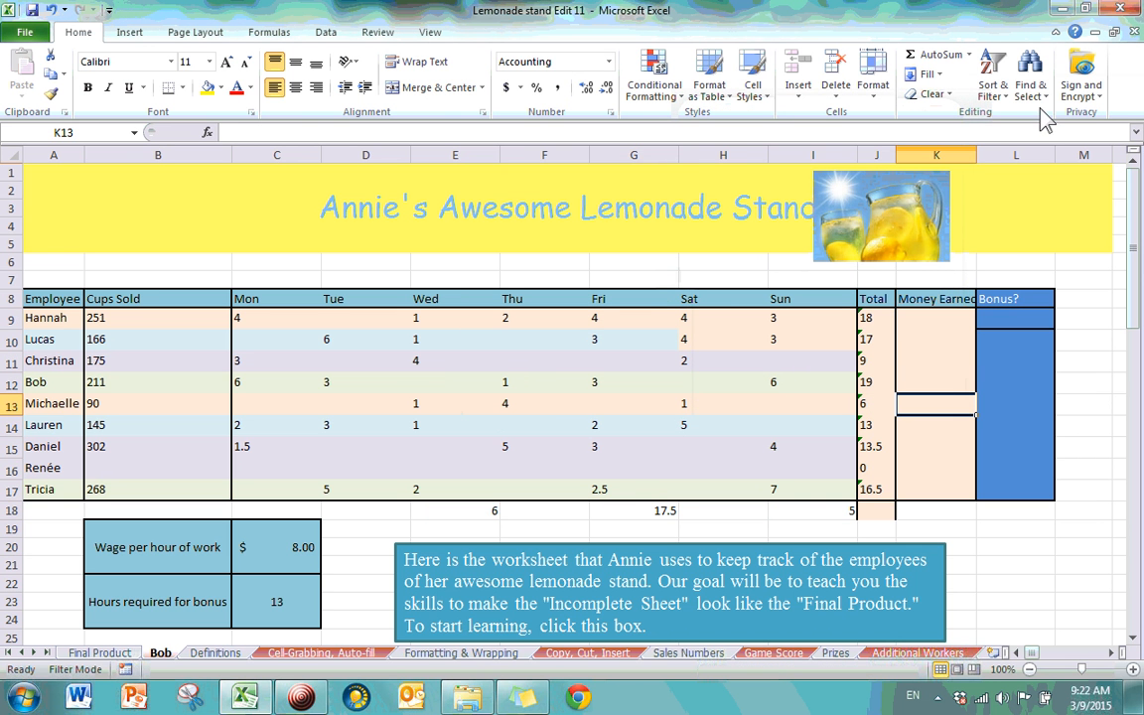
left_click(1030, 81)
left_click(1001, 176)
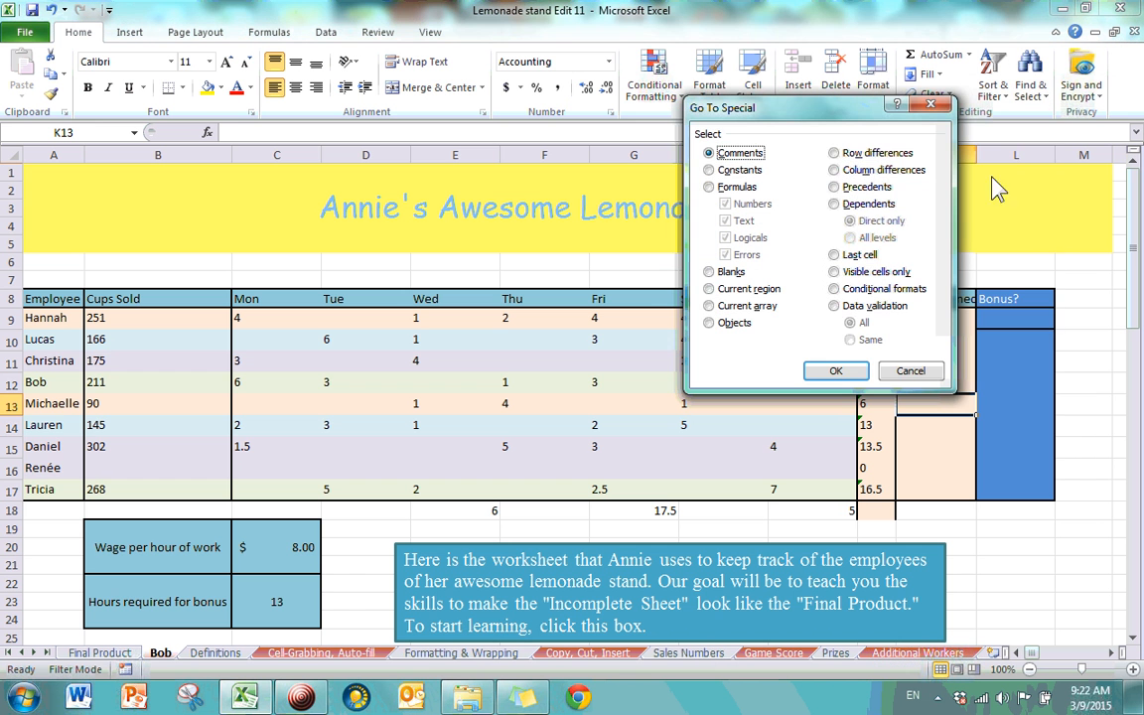
left_click(743, 171)
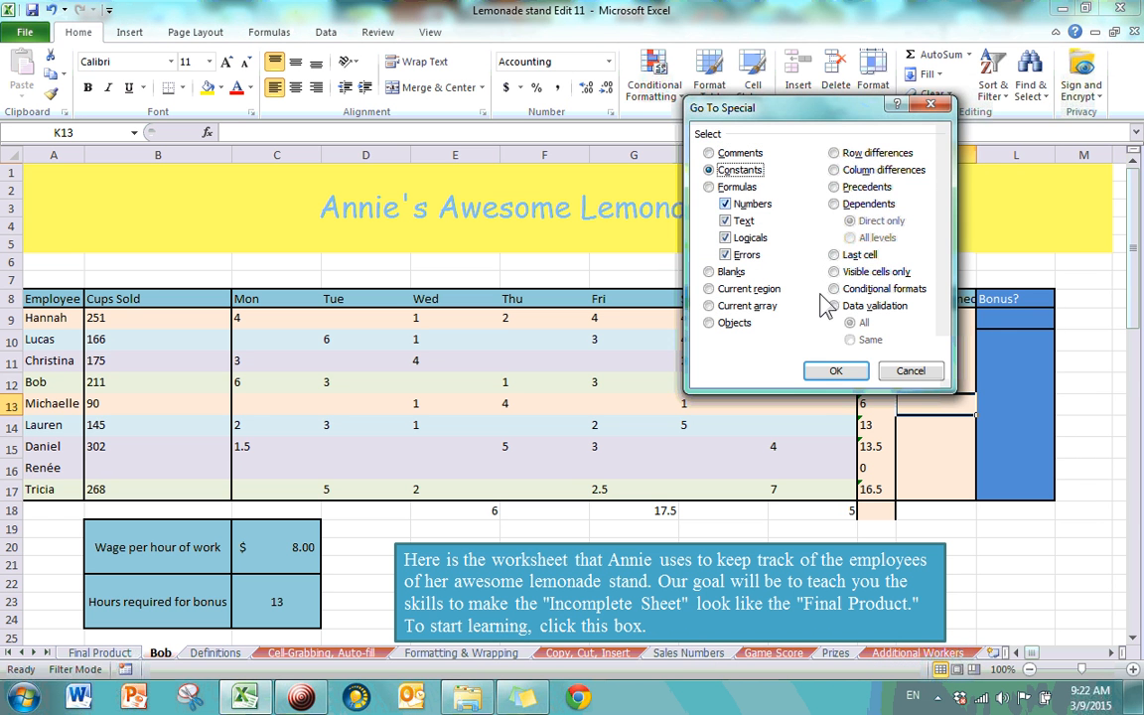
left_click(834, 372)
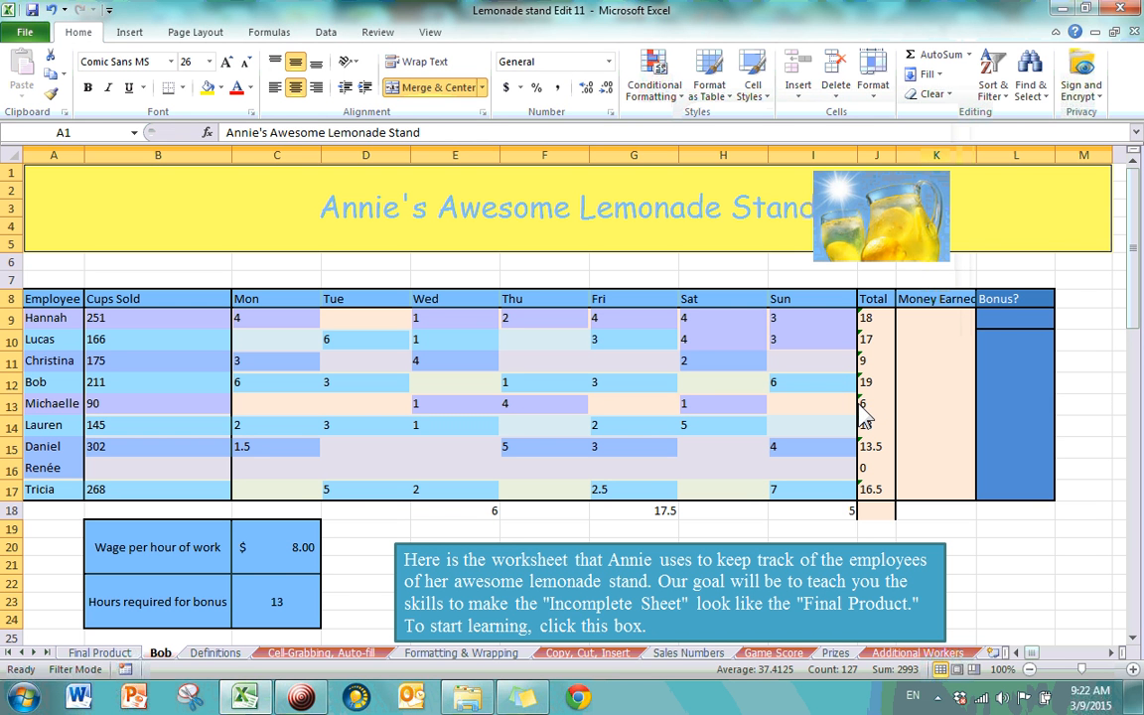
scroll(748, 328, "down", 5)
scroll(748, 328, "up", 5)
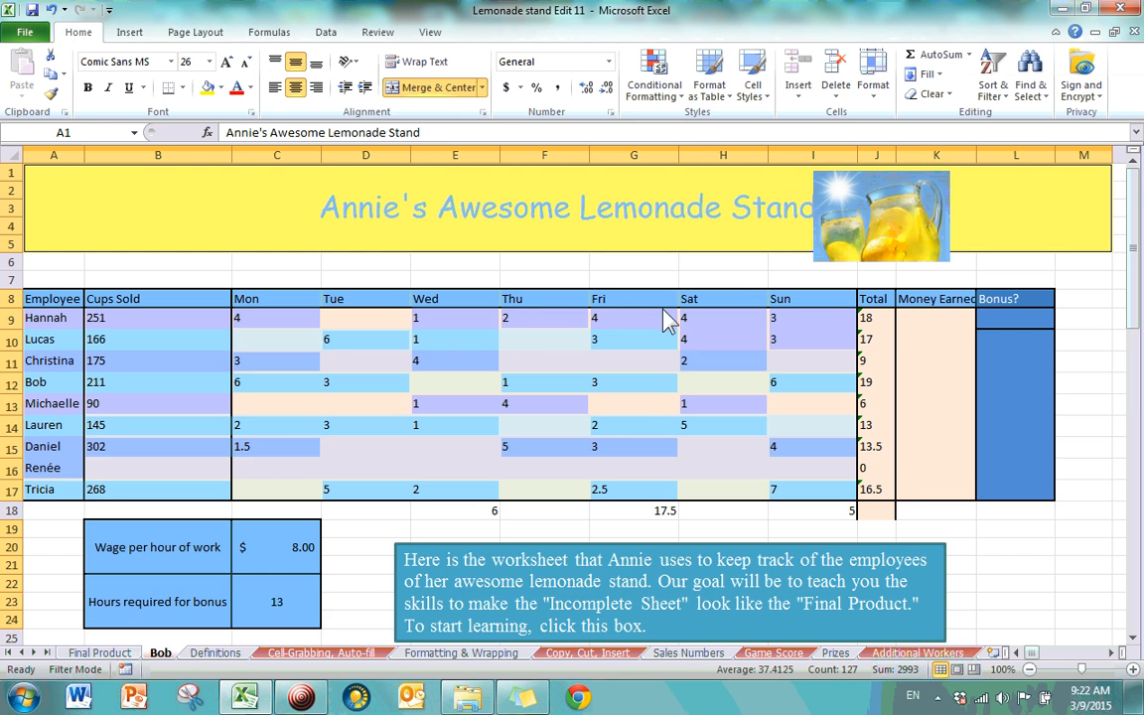
scroll(663, 318, "down", 5)
scroll(656, 314, "up", 5)
- Fill the selected constants with Orange, Accent 6, inspect the sheet and undo the fill
left_click(220, 87)
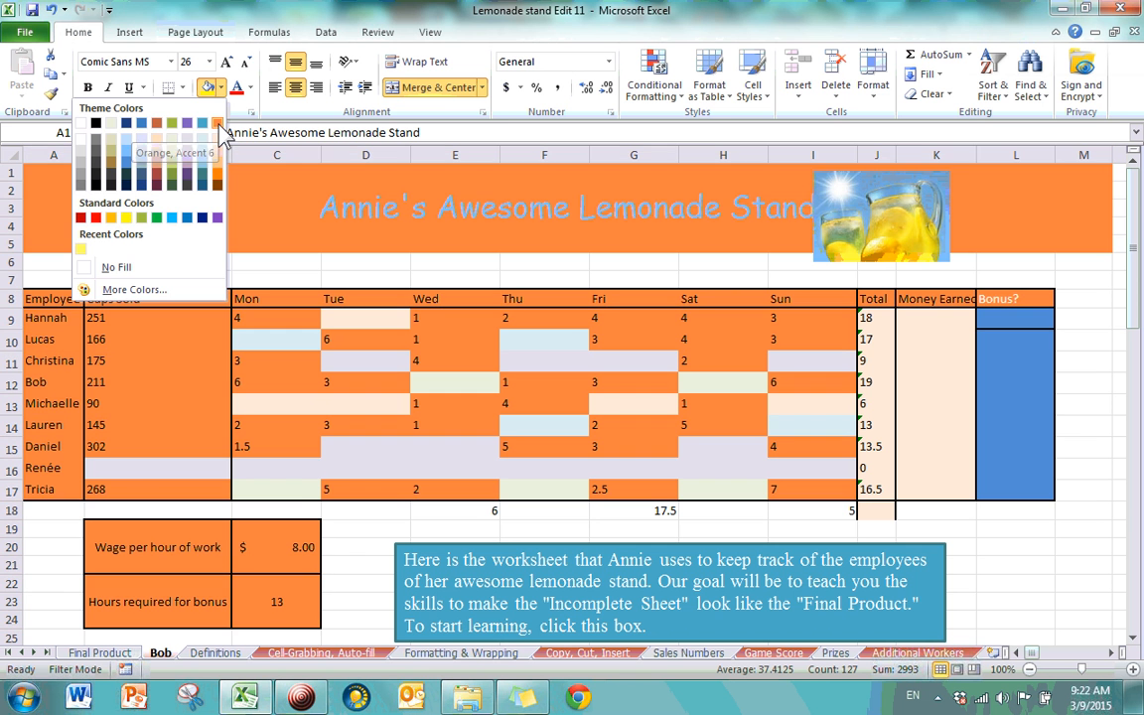
left_click(220, 128)
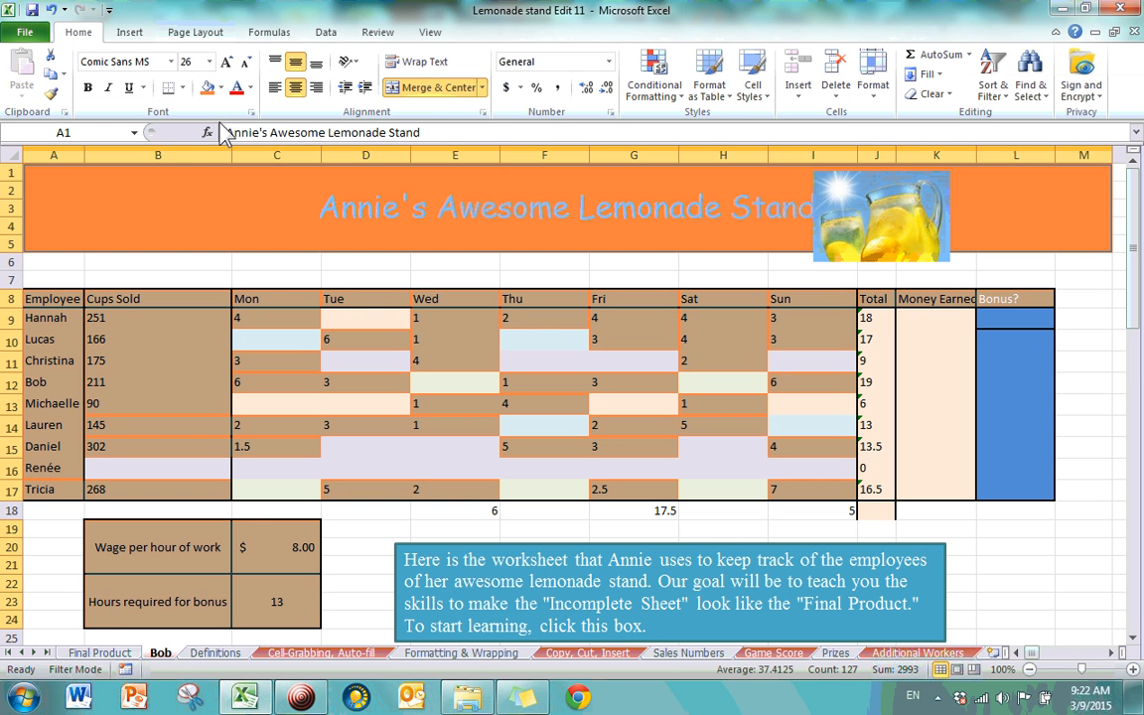
left_click(487, 282)
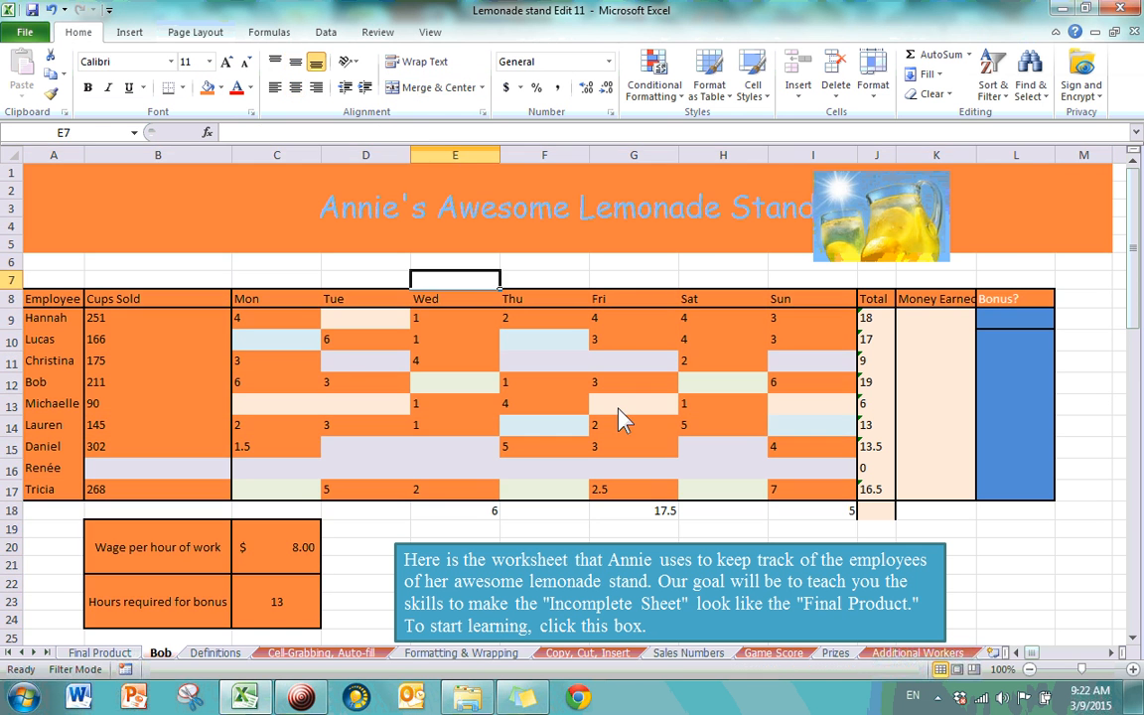
scroll(606, 457, "down", 7)
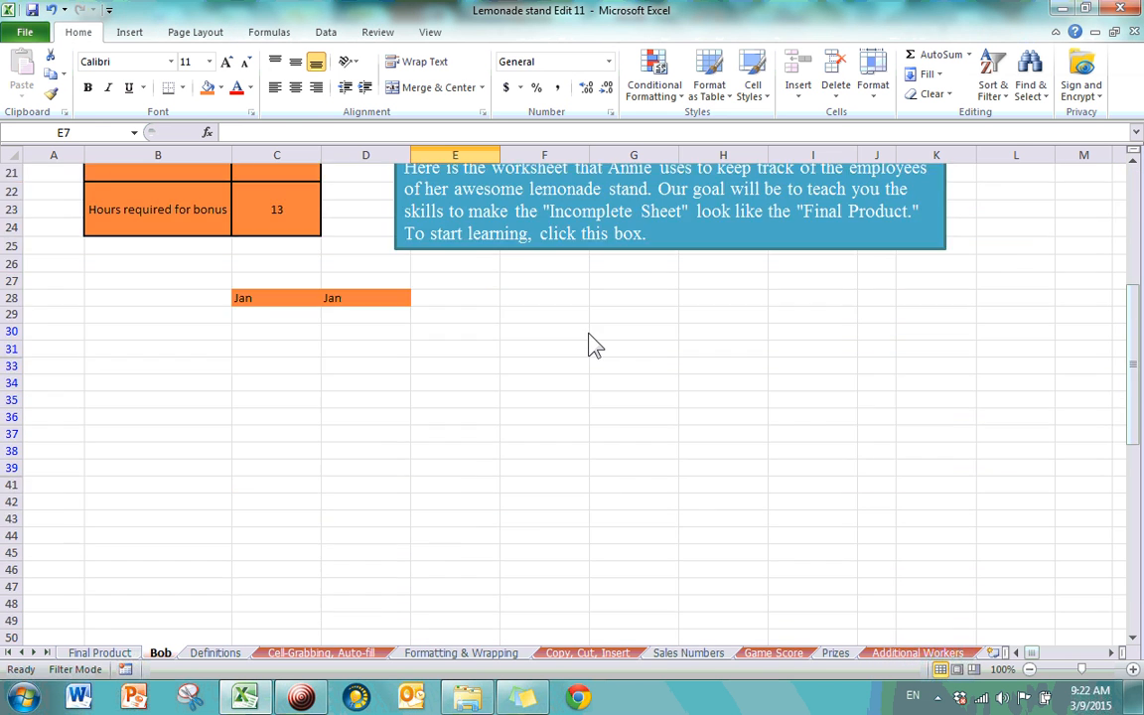
scroll(594, 342, "up", 3)
scroll(594, 342, "up", 2)
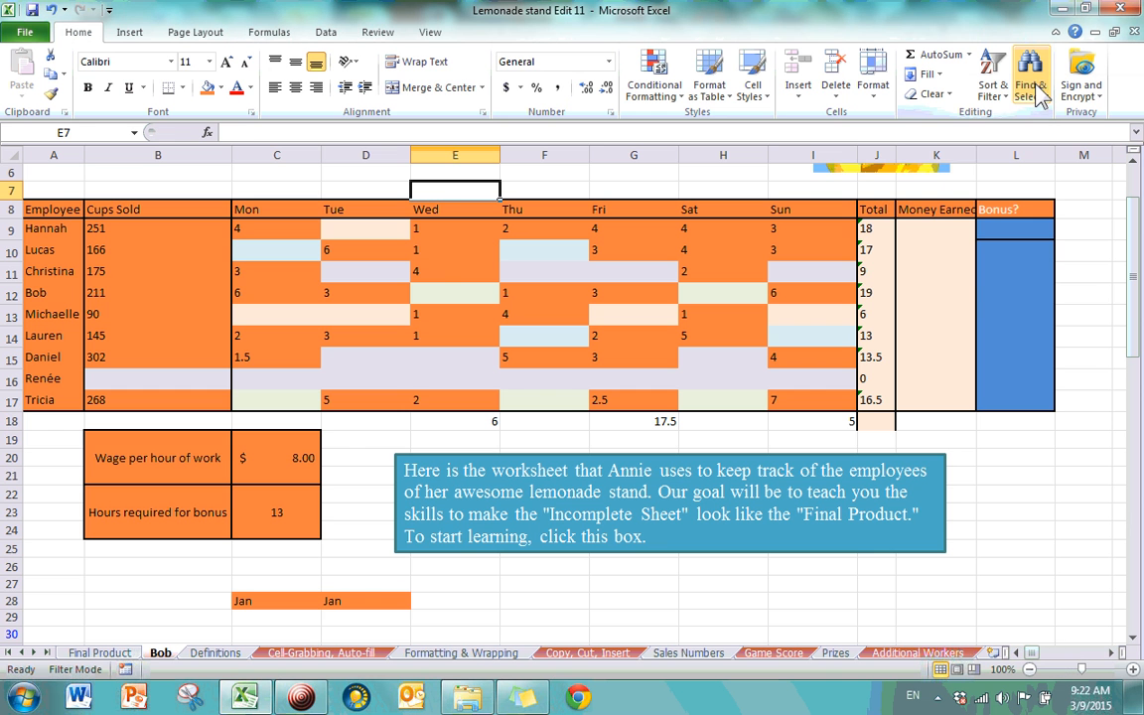
key("ctrl+z")
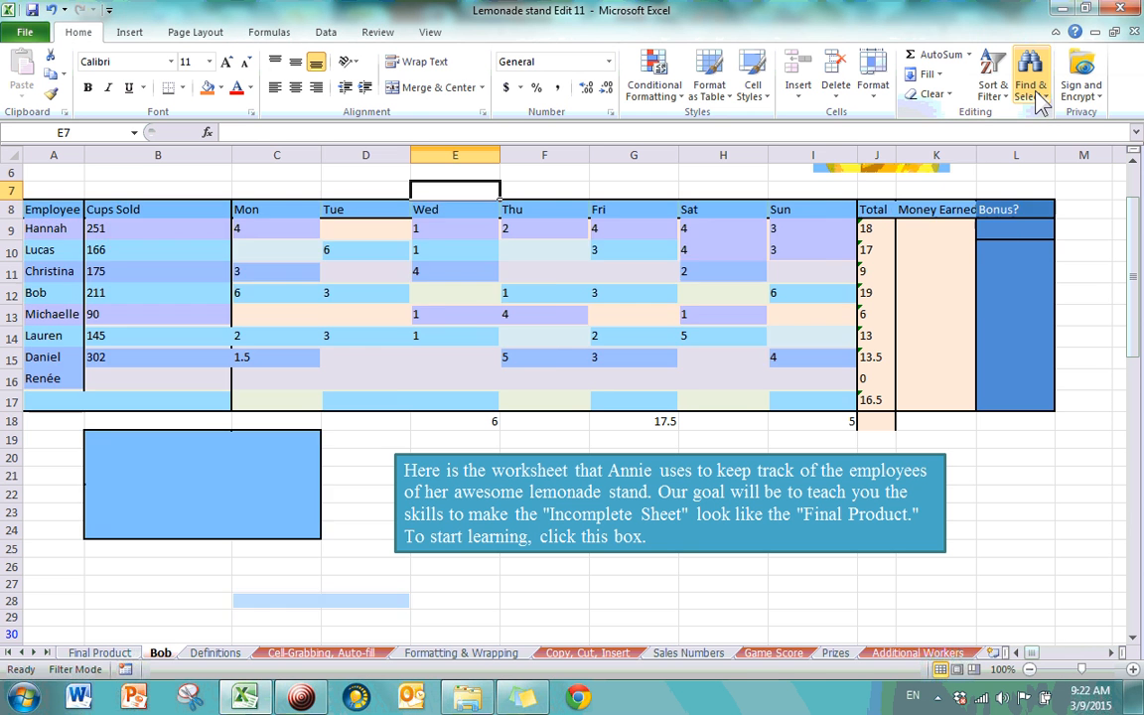
- Starting from cell M7, select all blank cells on the Bob sheet with Go To Special
key("ctrl+y")
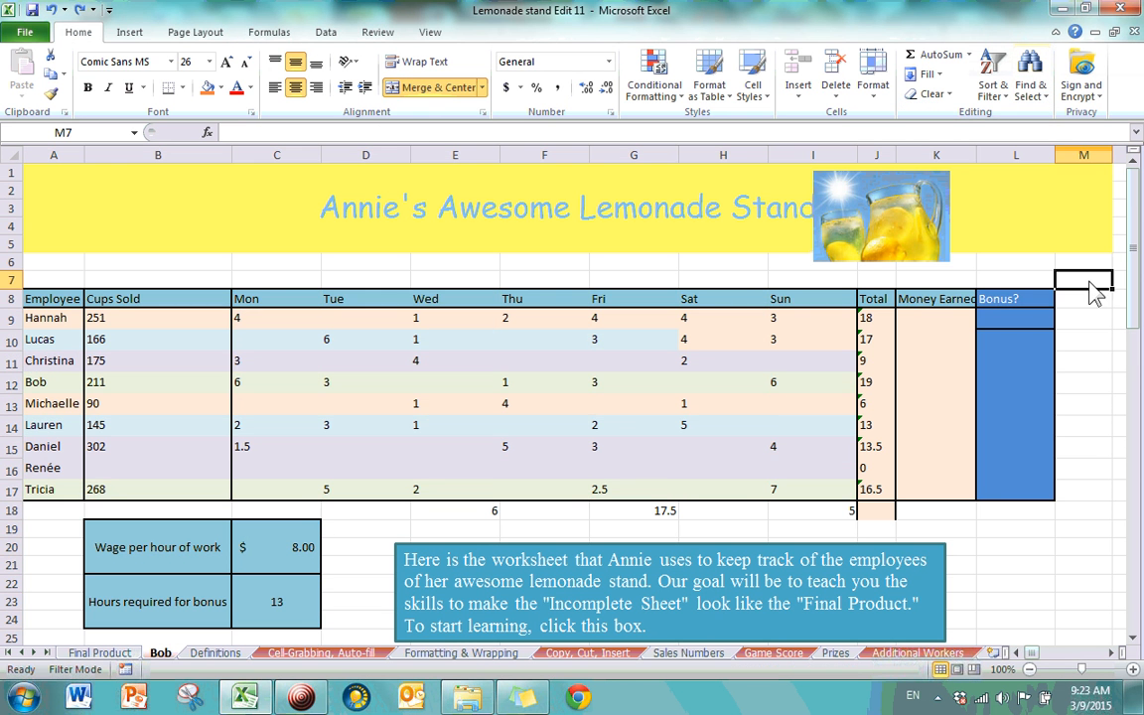
left_click(1034, 99)
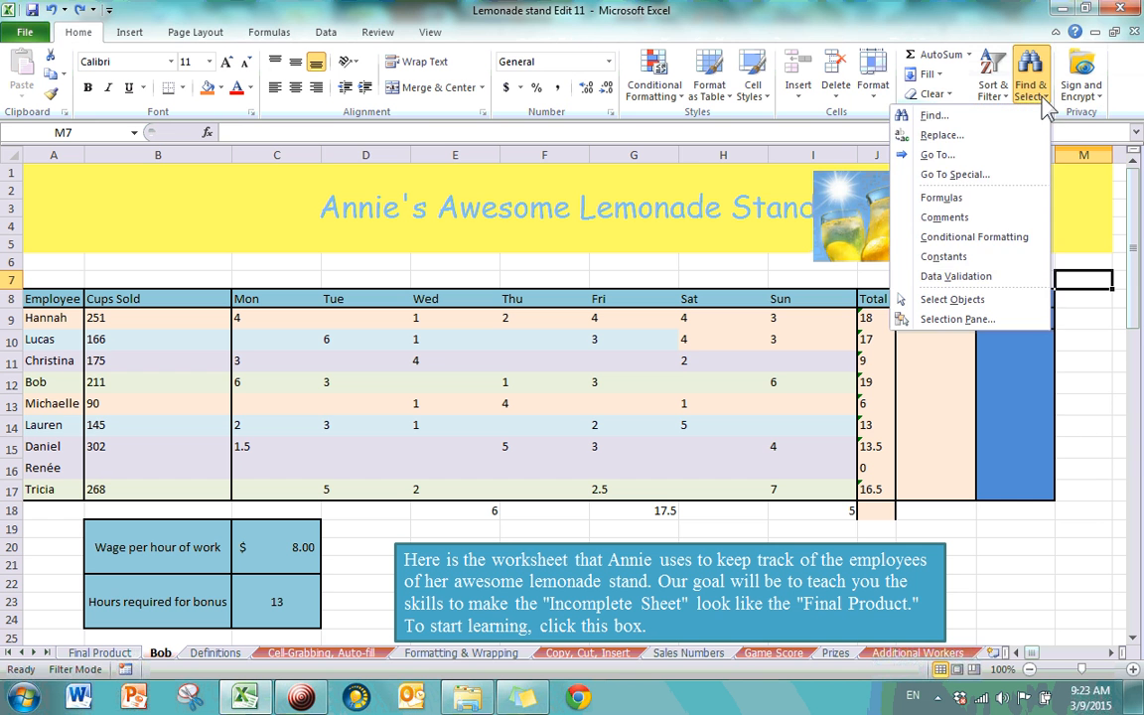
left_click(1012, 174)
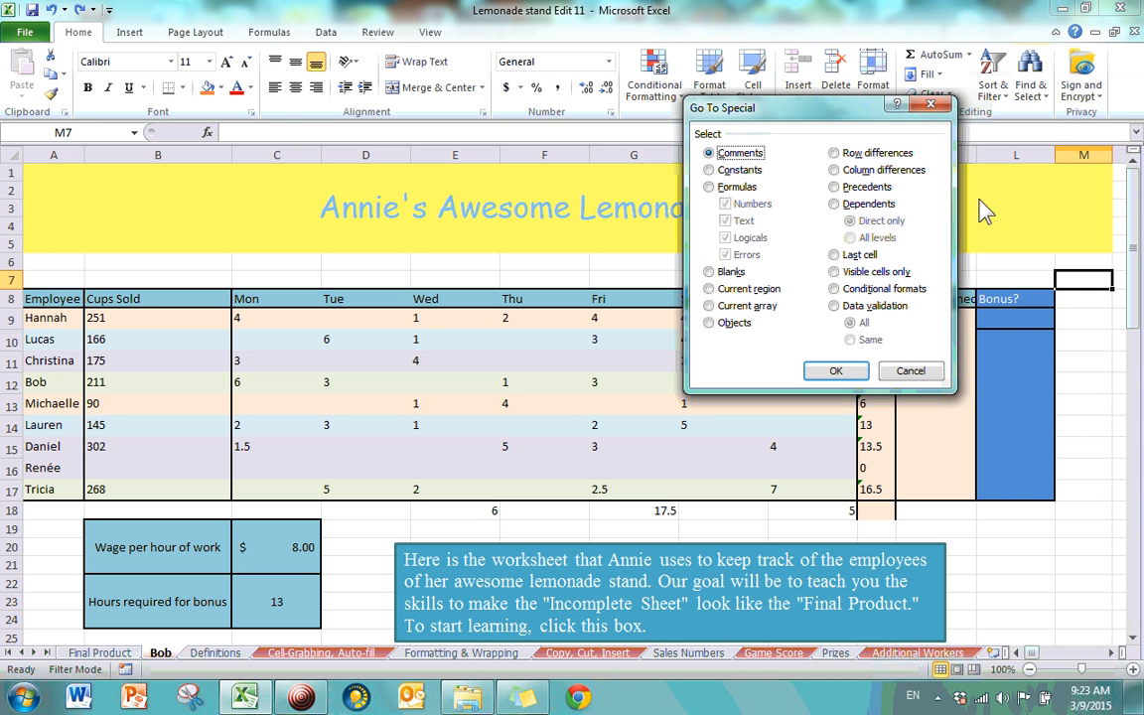
left_click(836, 371)
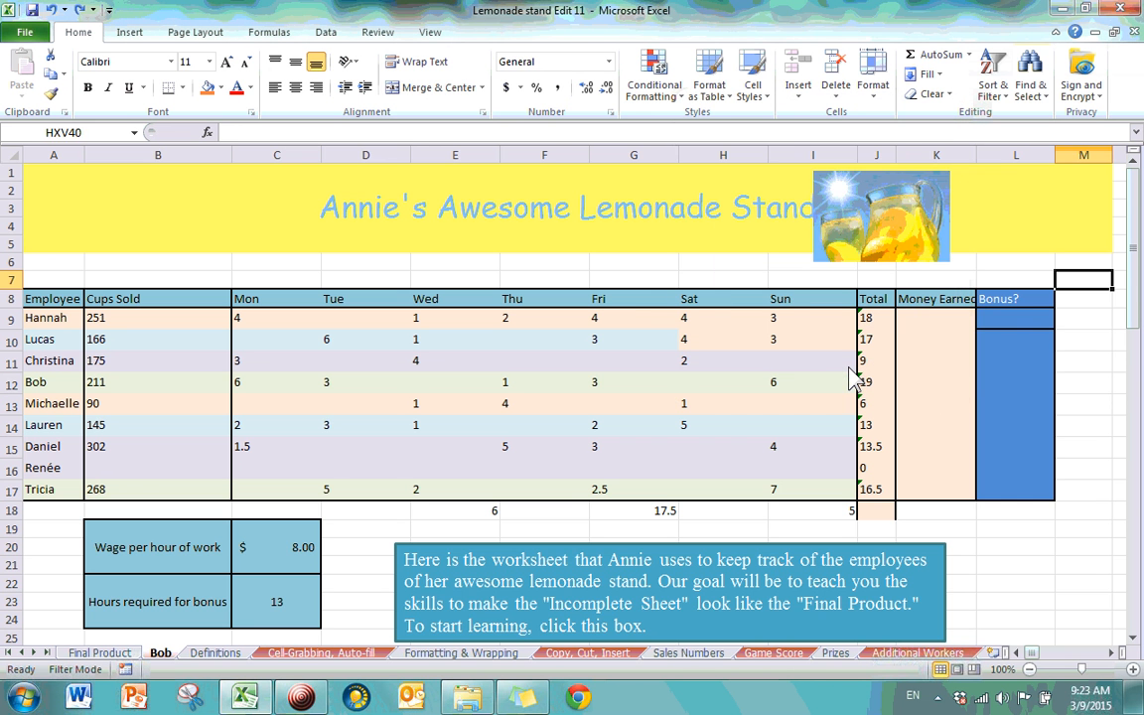
key("ctrl+Home")
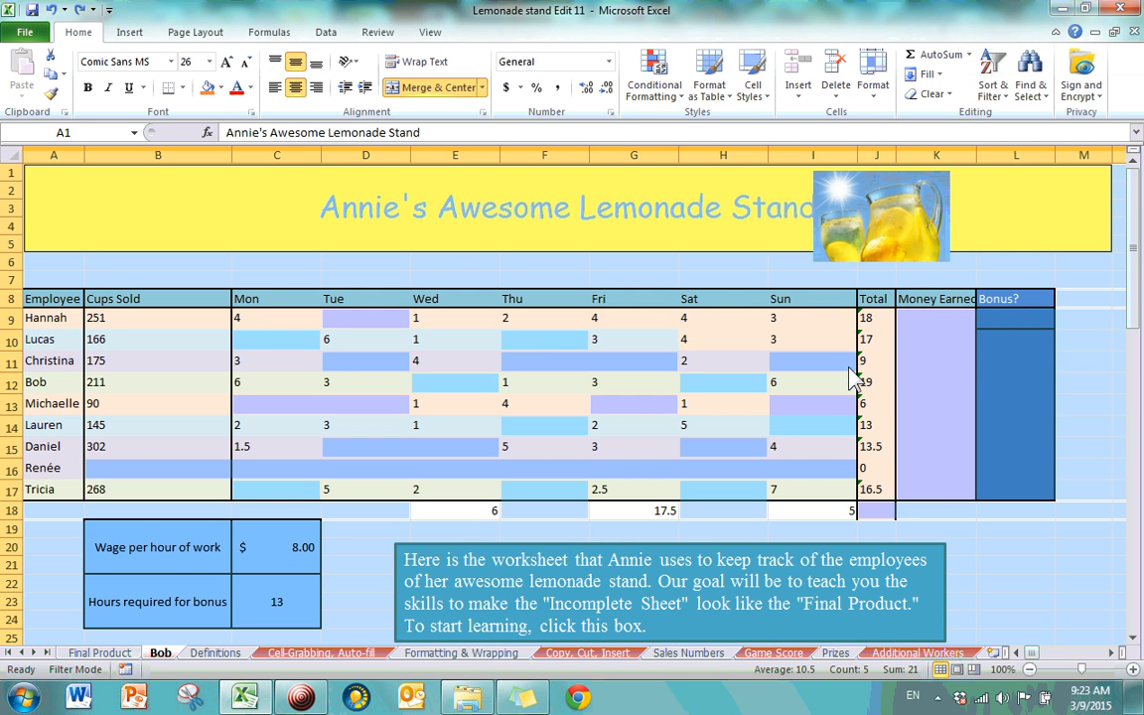
- Fill the selected blank cells with the current orange fill color, inspect the sheet and undo the fill
left_click(208, 88)
left_click(701, 279)
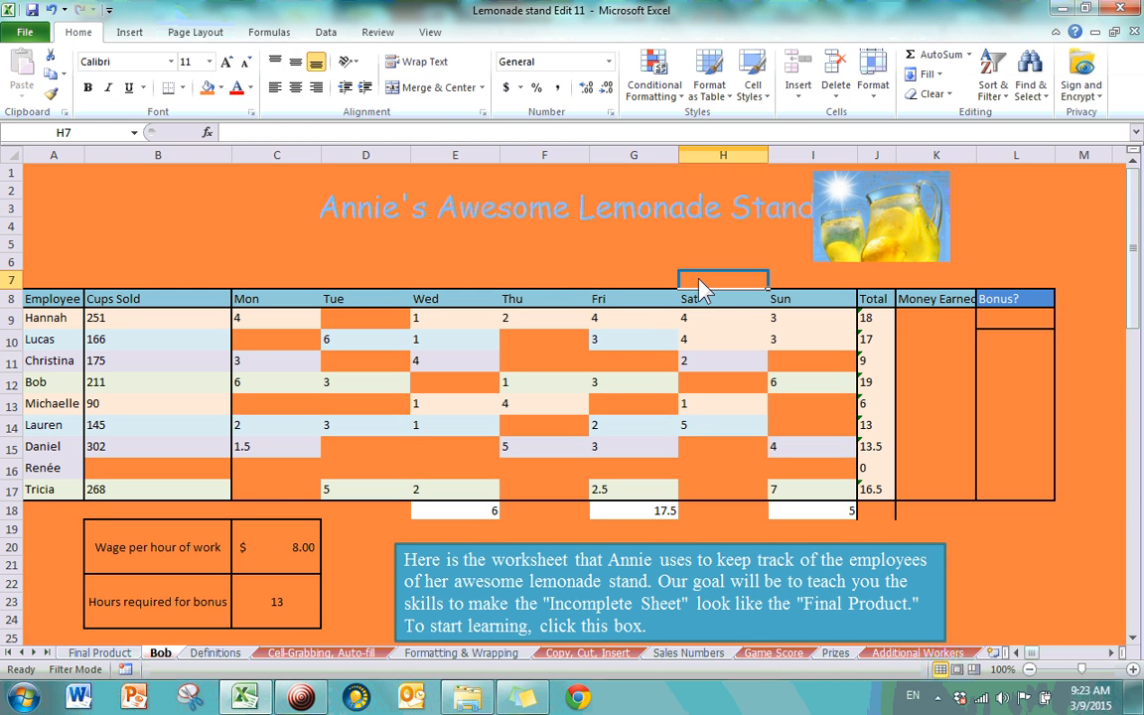
scroll(945, 486, "down", 10)
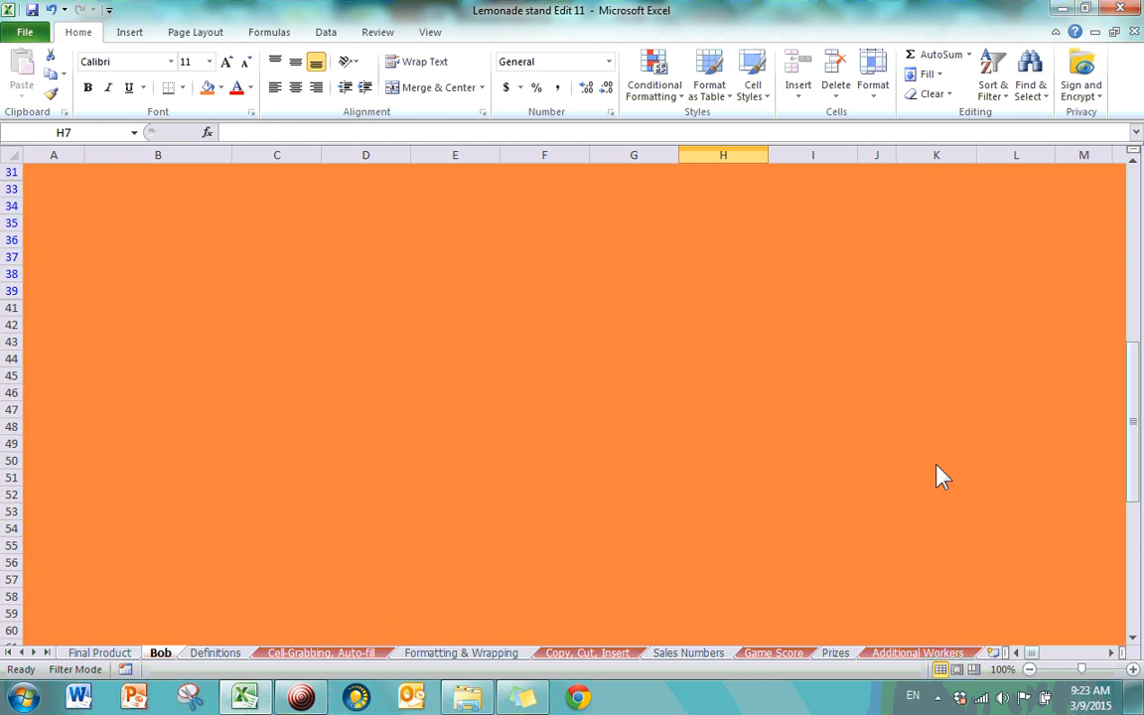
scroll(936, 477, "up", 7)
scroll(942, 477, "up", 2)
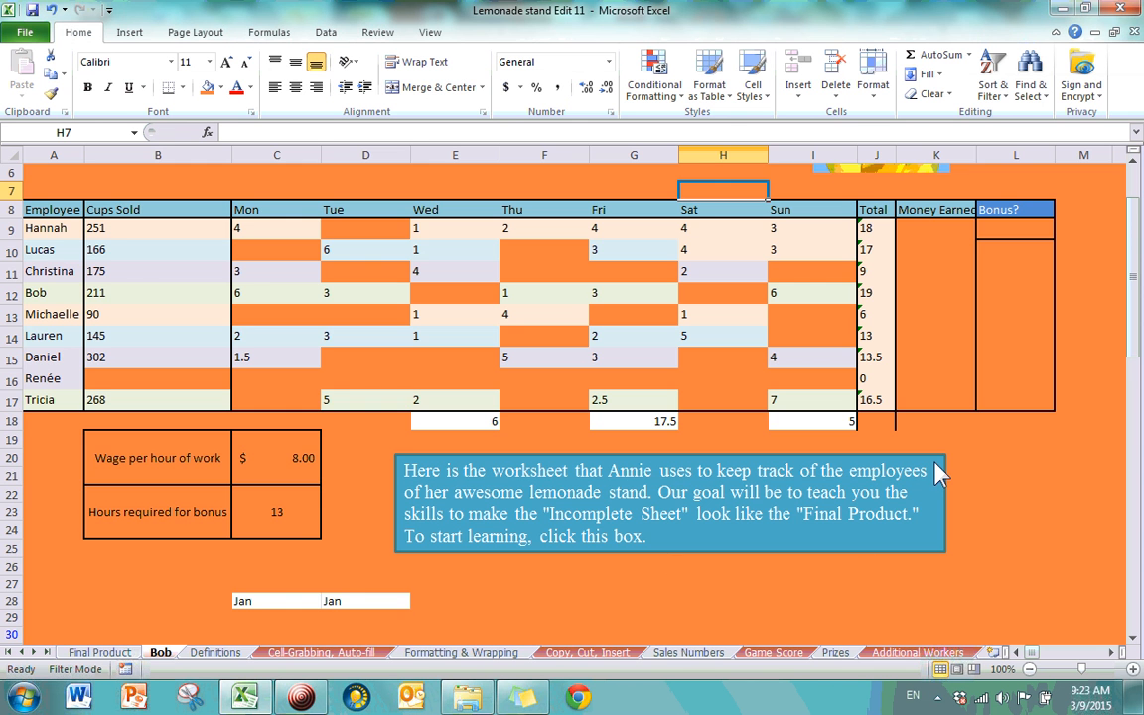
scroll(941, 475, "up", 2)
left_click(1105, 340)
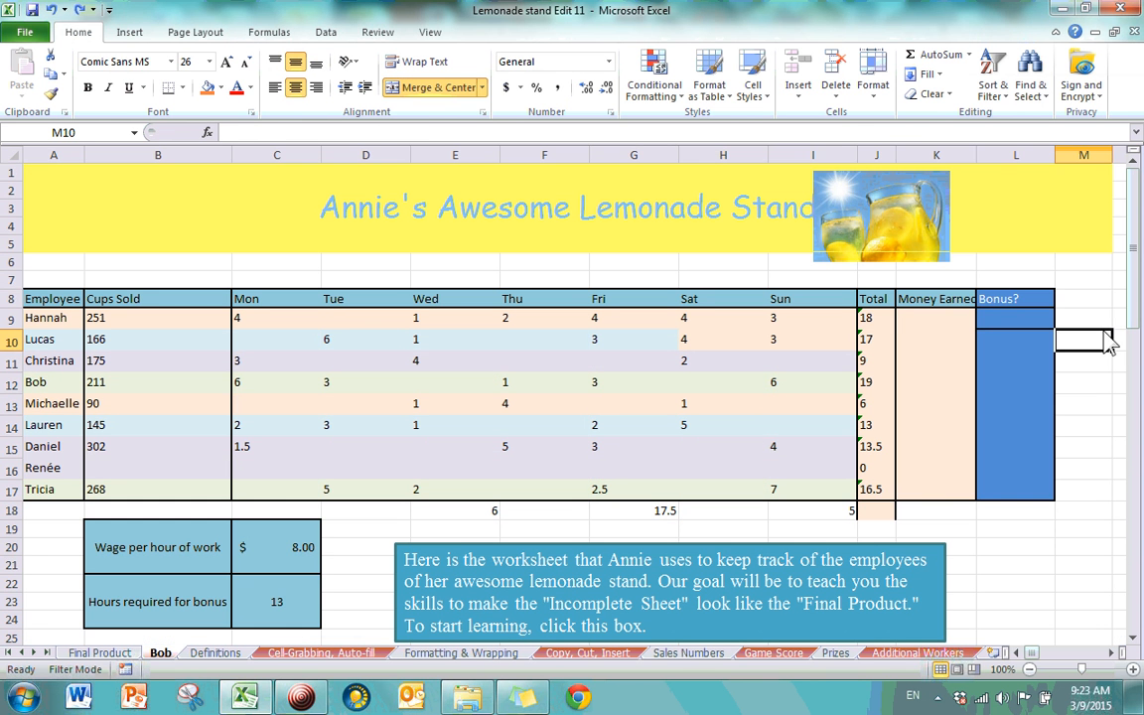
- Select all formula cells with the direct Formulas option of Find & Select, and return to the single cell M8
left_click(1043, 99)
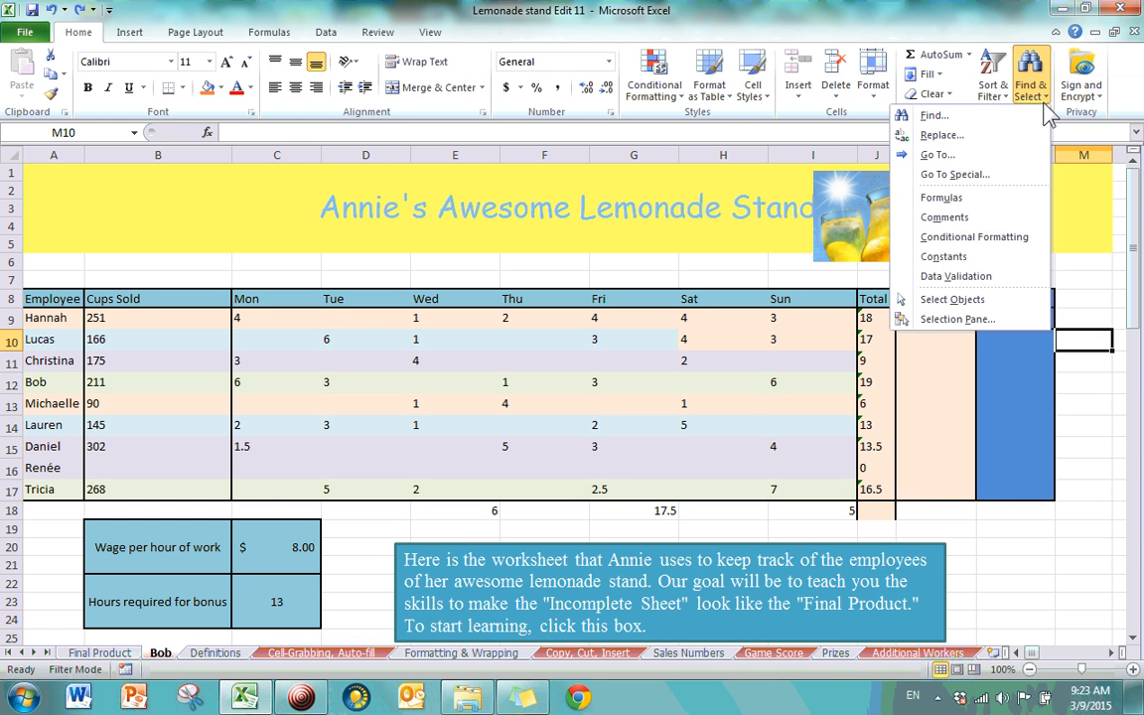
left_click(1017, 199)
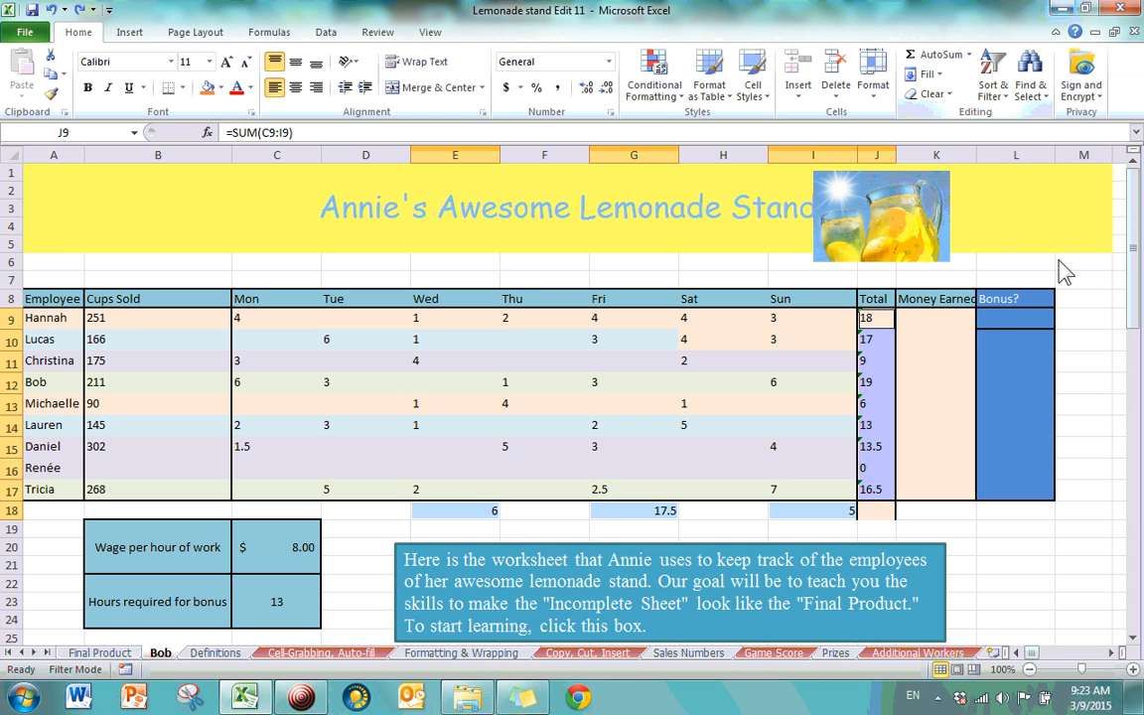
left_click(1083, 303)
- Review the Data Validation tool among the data commands, and try to select all cells with data validation through Find & Select
left_click(1030, 79)
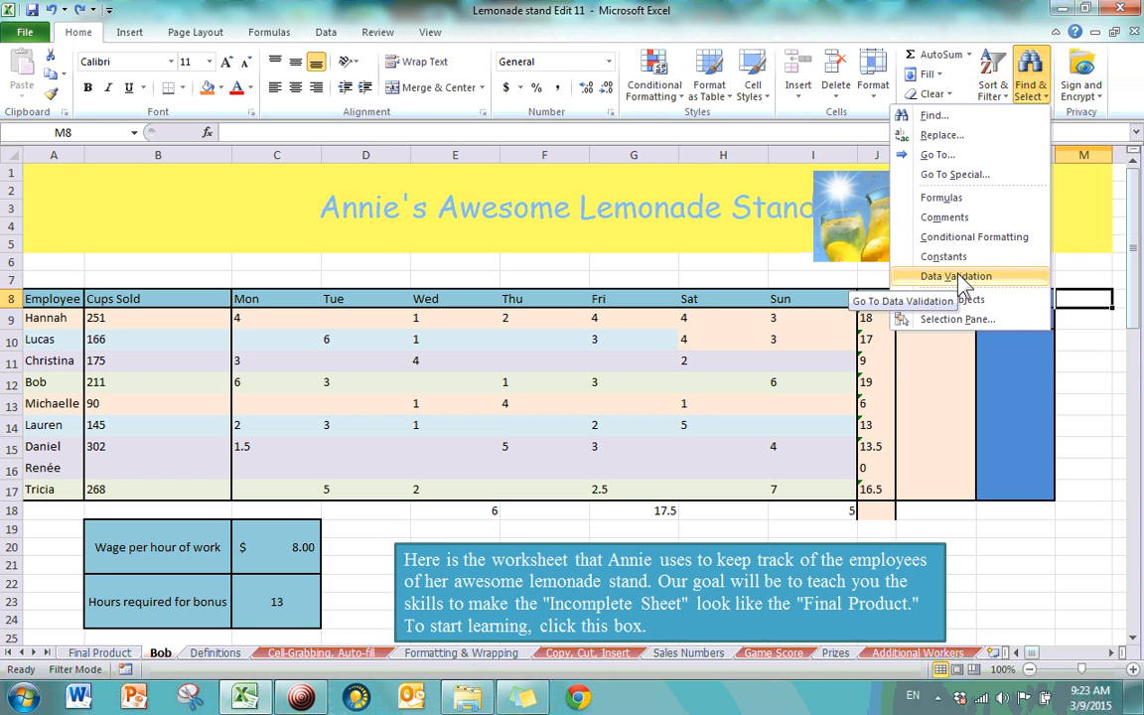
key("Escape")
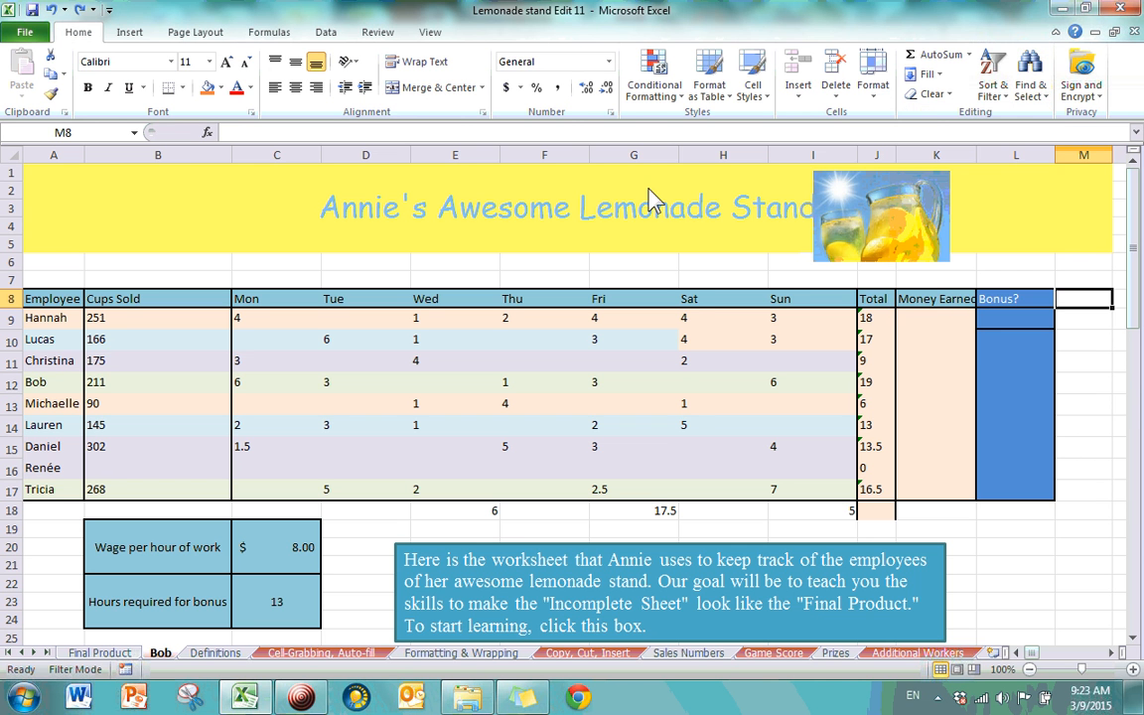
left_click(333, 34)
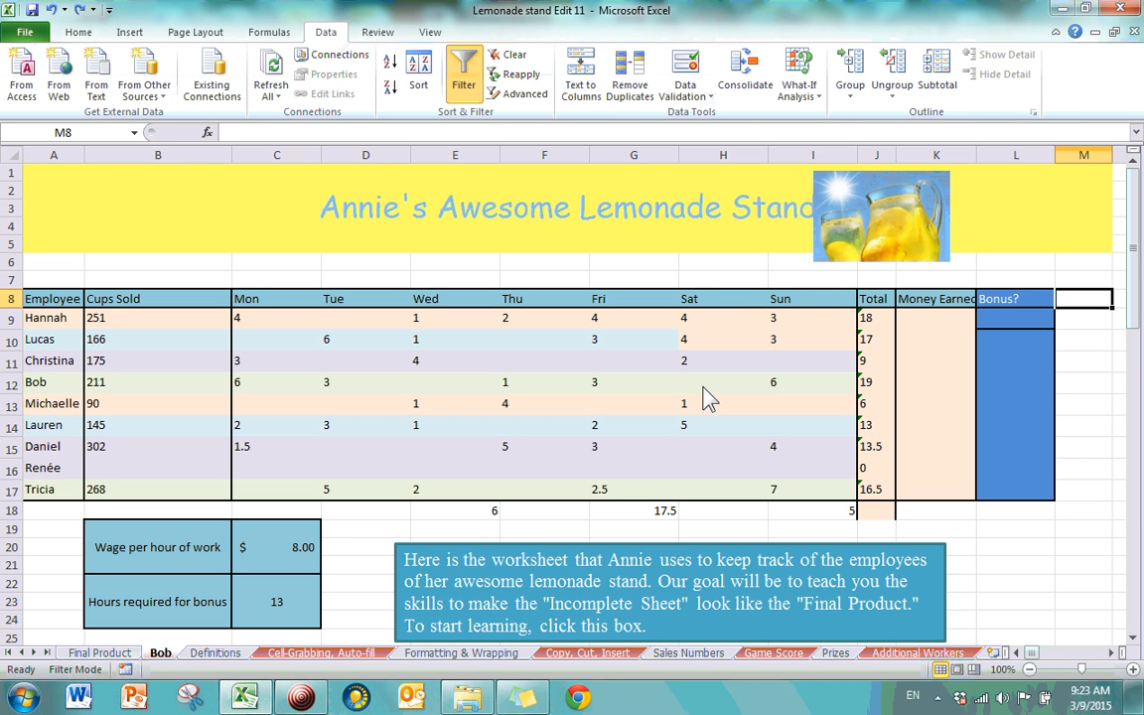
left_click(78, 34)
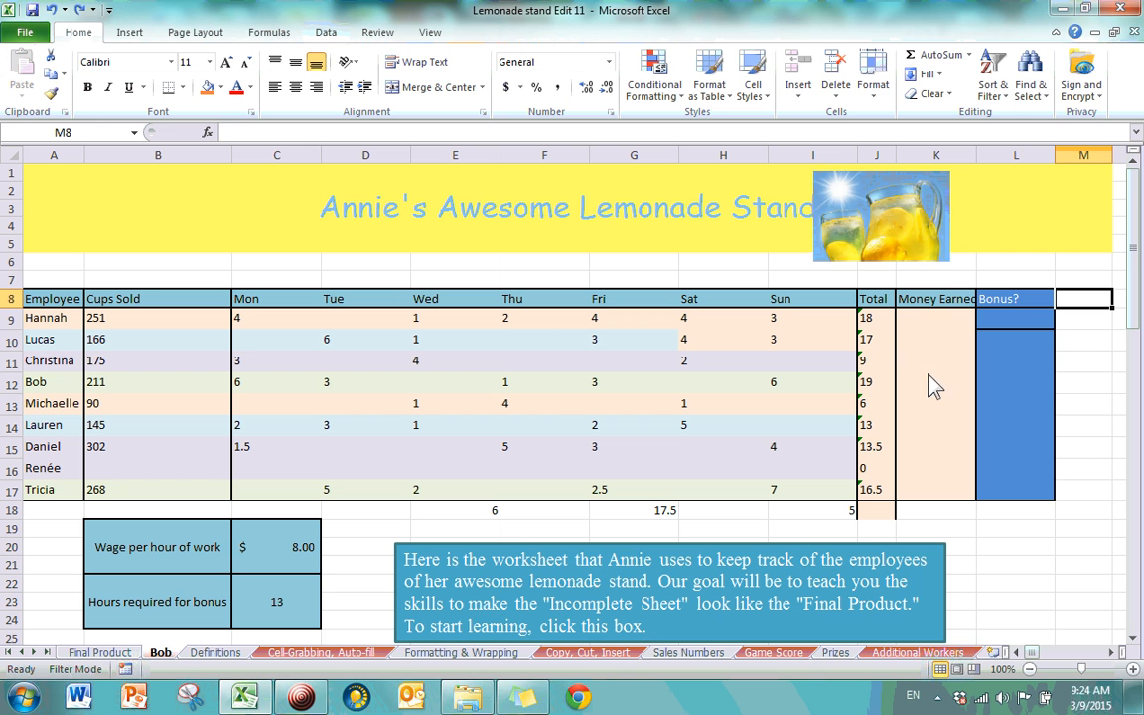
left_click(1033, 91)
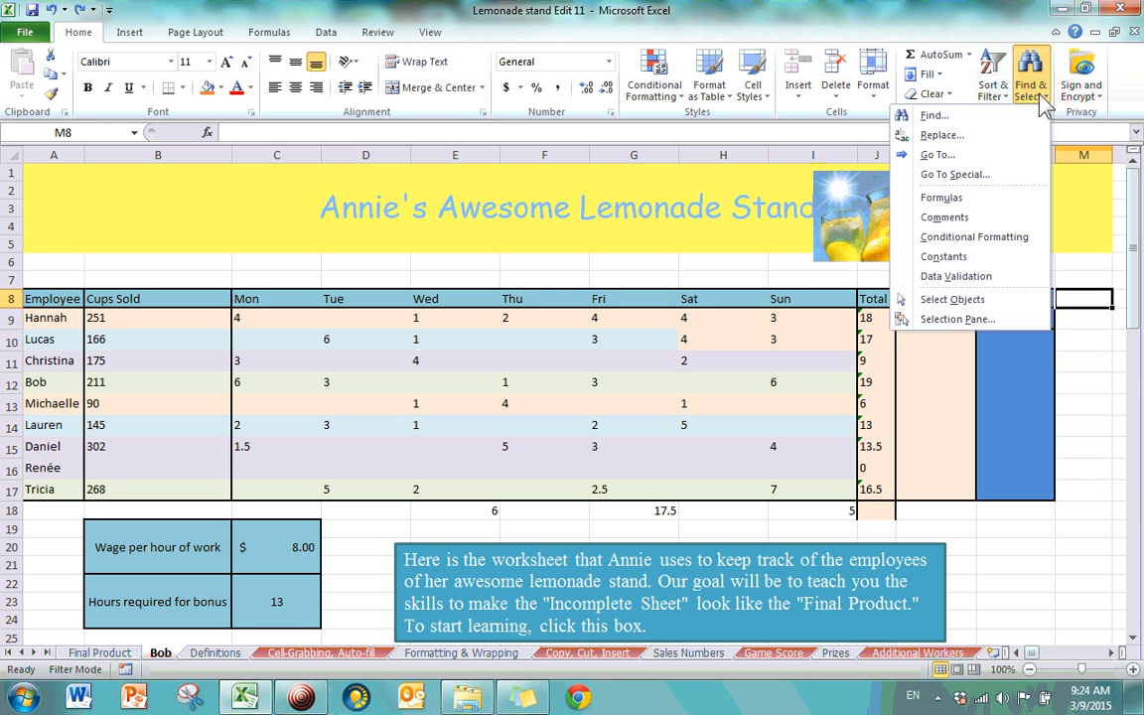
left_click(969, 276)
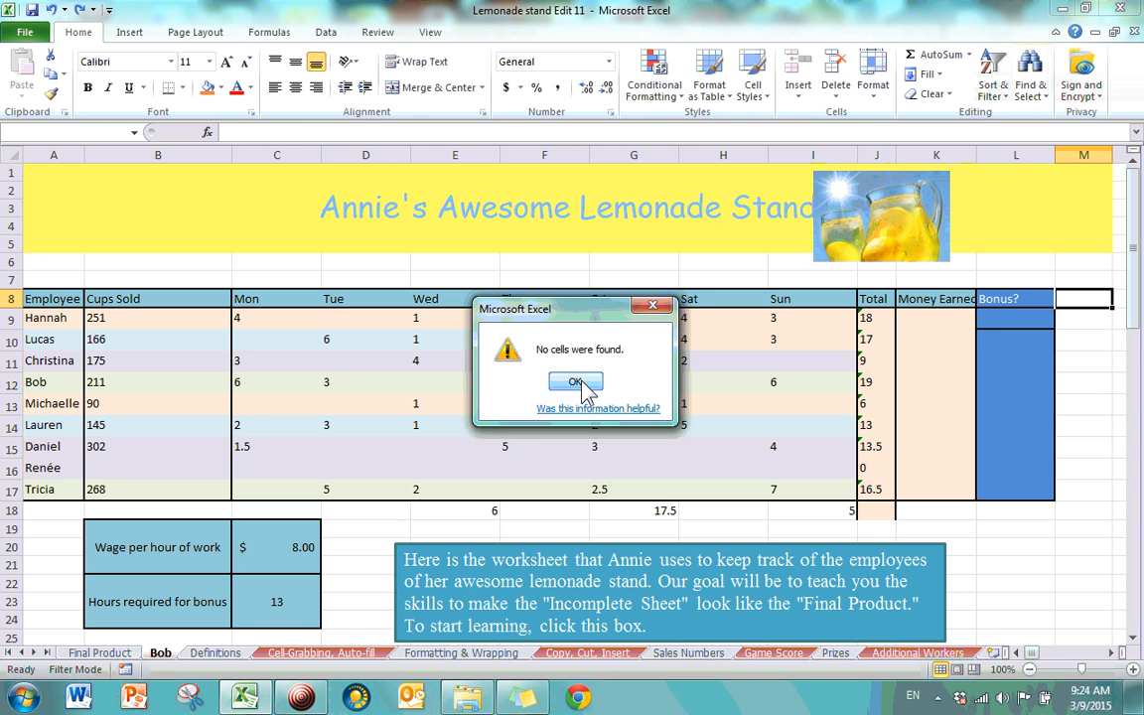
left_click(576, 382)
- Open the Selection Pane and select Picture 1 and TextBox 3 one after the other from its shape list
left_click(1044, 104)
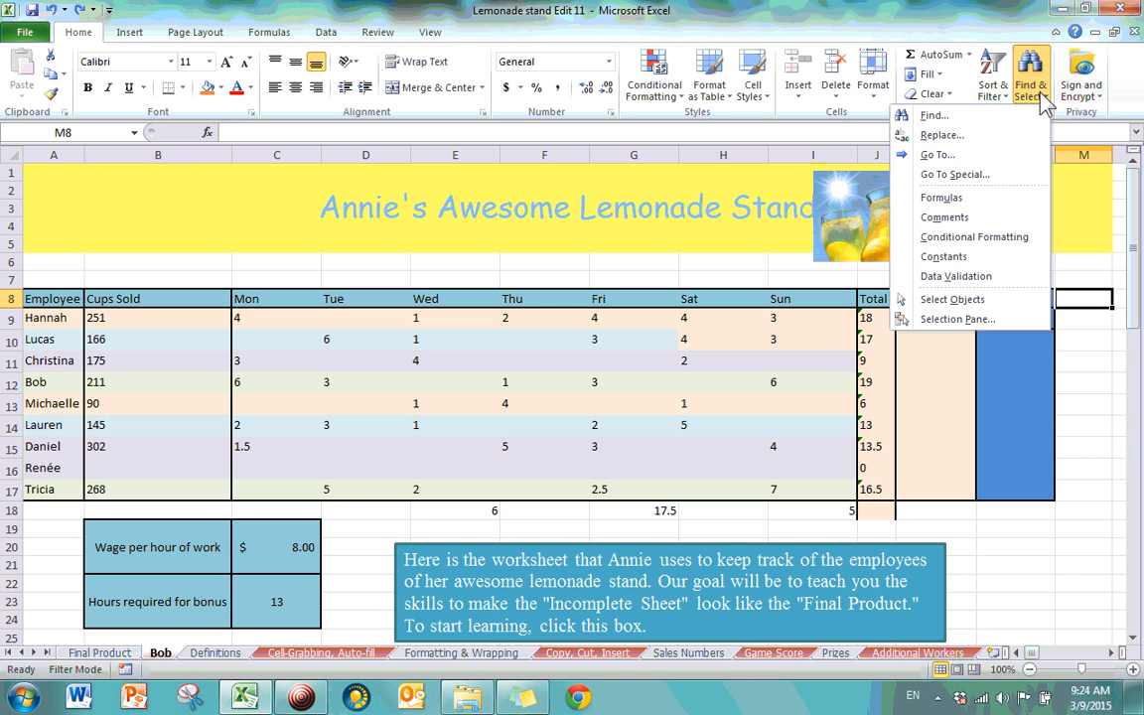
left_click(972, 319)
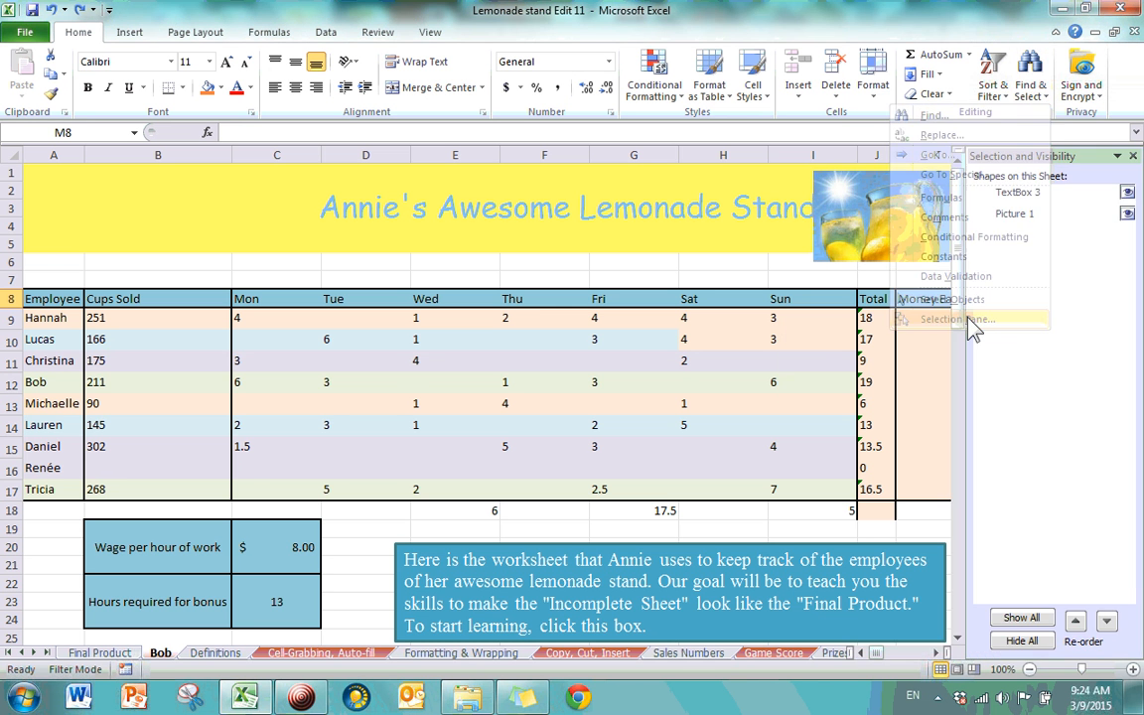
left_click(1036, 224)
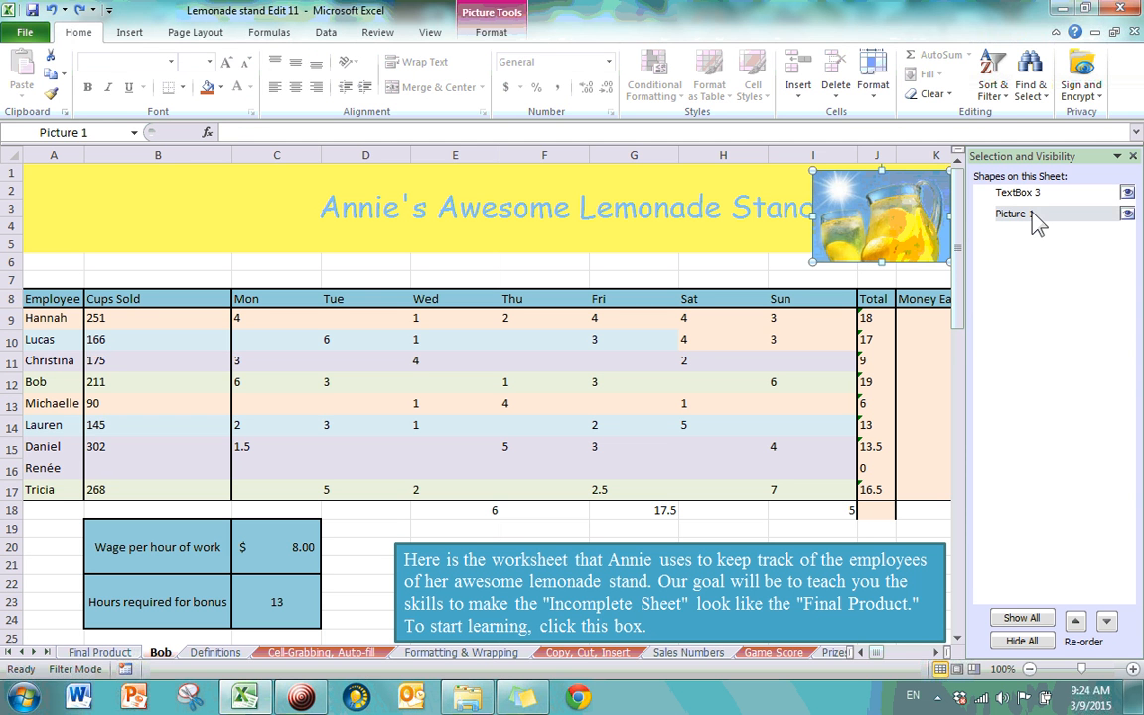
left_click(1029, 193)
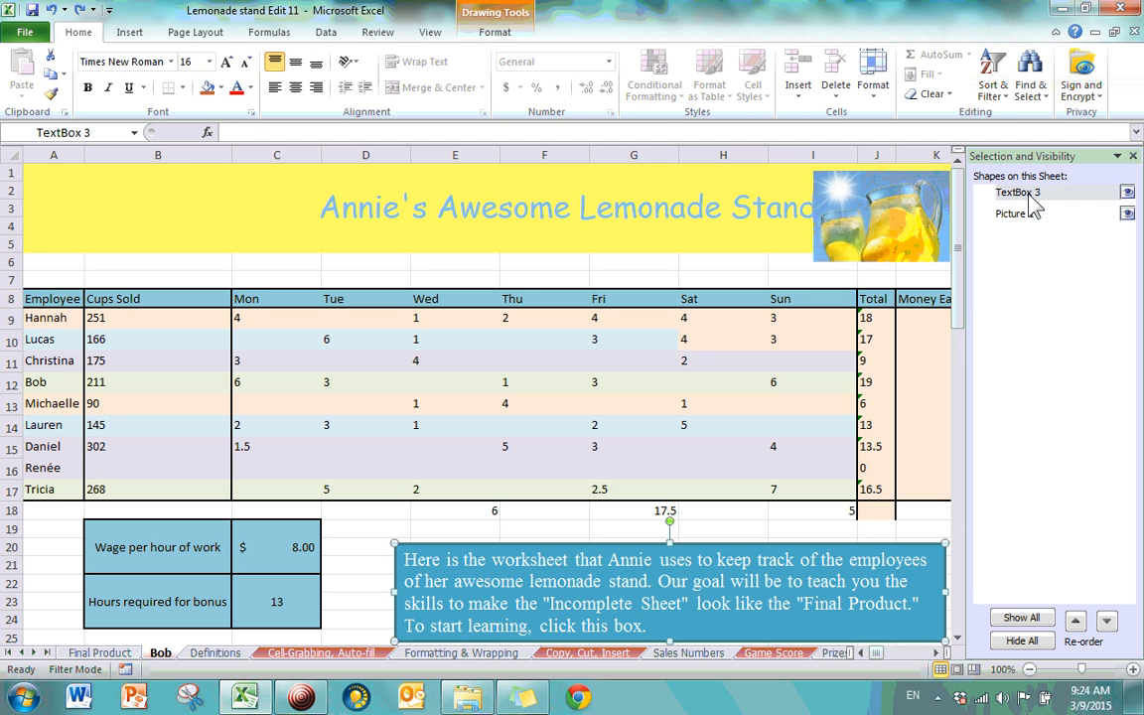
- Check the shape list of the Cell-Grabbing, Auto-fill sheet, and return to the Bob sheet to alternate between selecting Picture 1 and TextBox 3
left_click(321, 652)
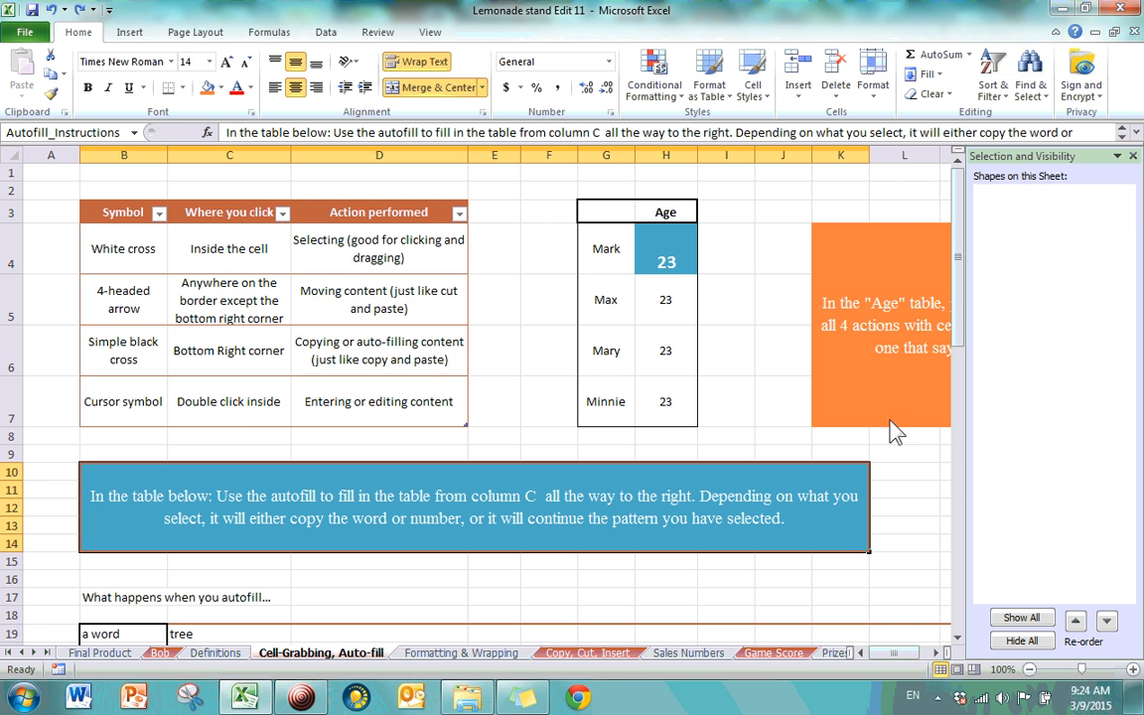
left_click(160, 652)
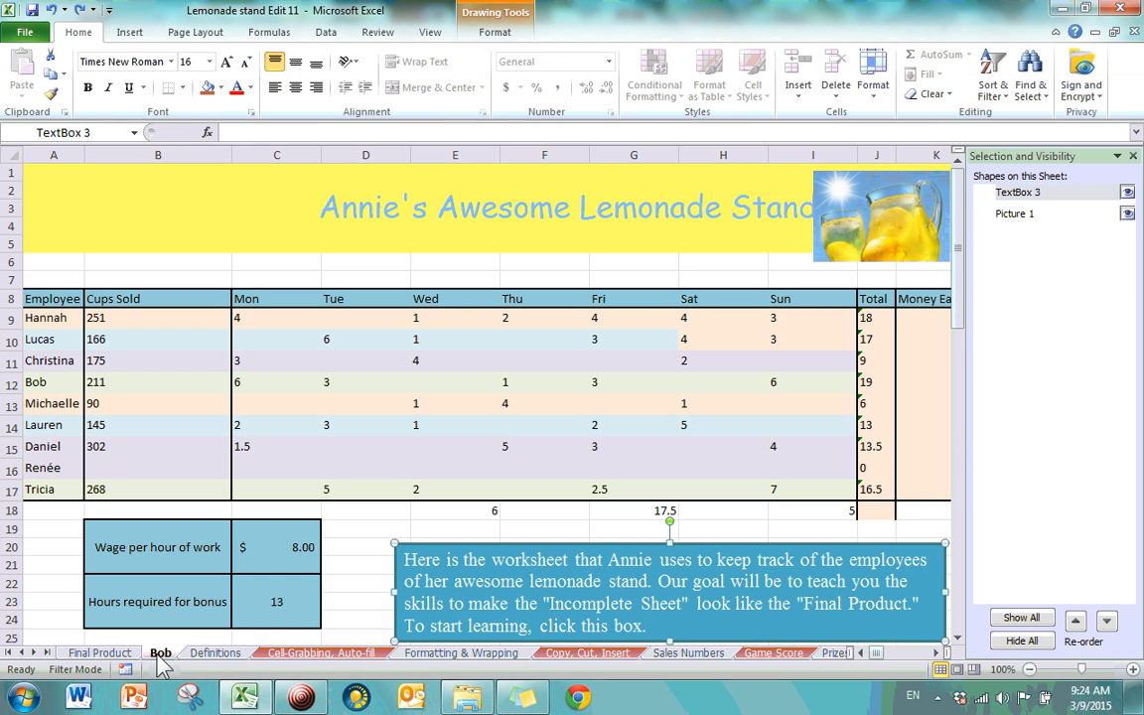
left_click(928, 185)
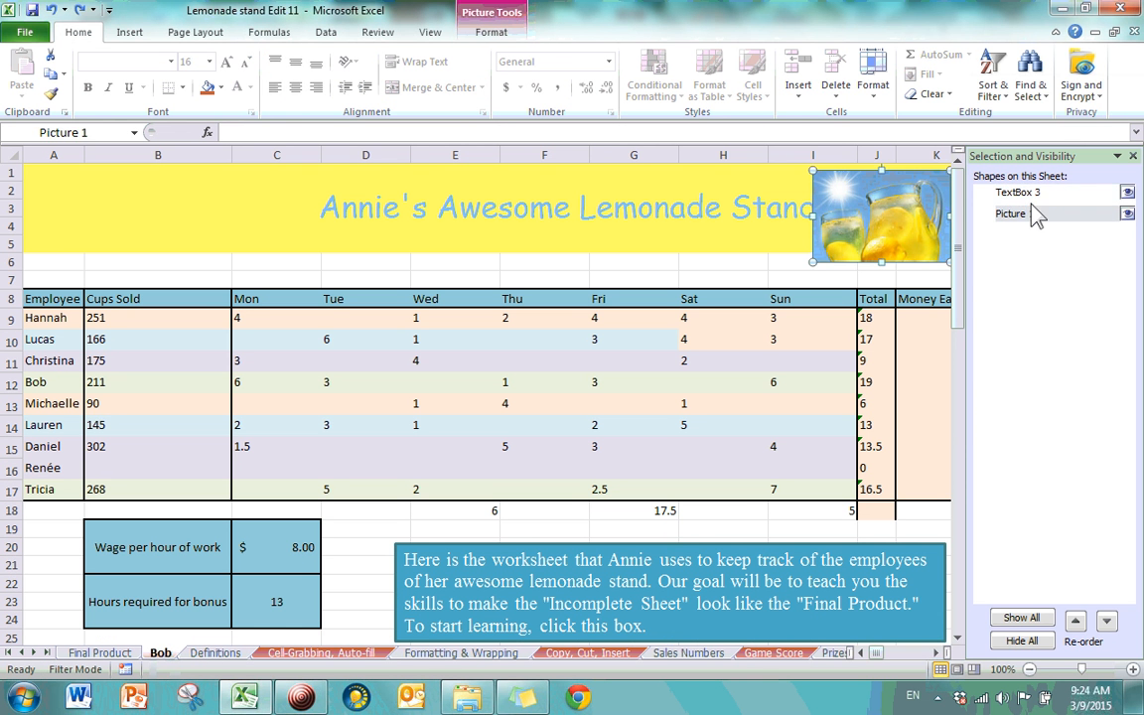
left_click(1032, 194)
left_click(1015, 214)
left_click(1019, 191)
left_click(1015, 213)
- Hide and show Picture 1 and TextBox 3 in turn, leave both visible and close the Selection Pane
left_click(1127, 214)
left_click(1127, 214)
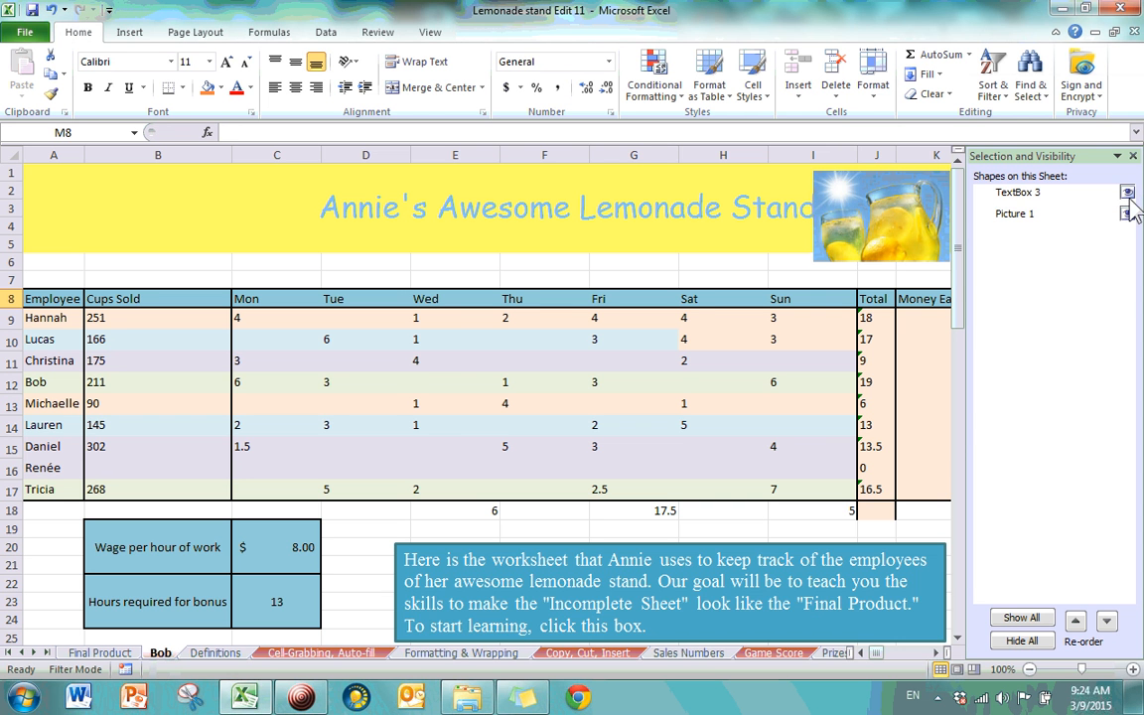
left_click(1128, 192)
left_click(1127, 192)
left_click(1127, 192)
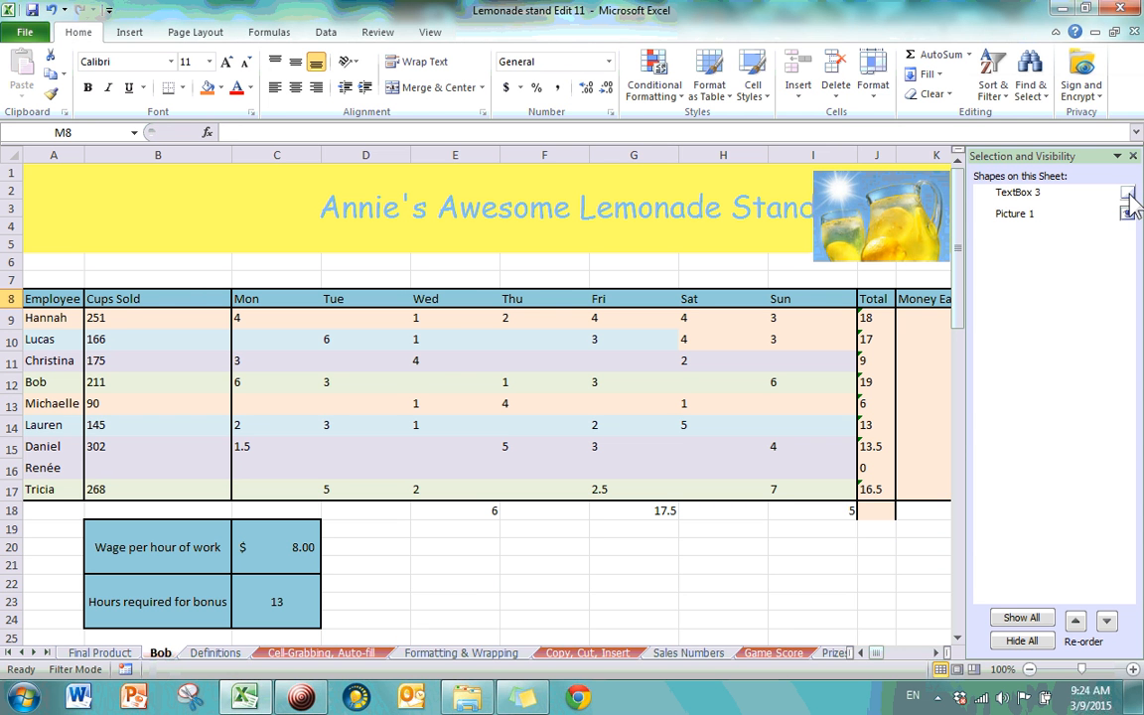
left_click(1128, 192)
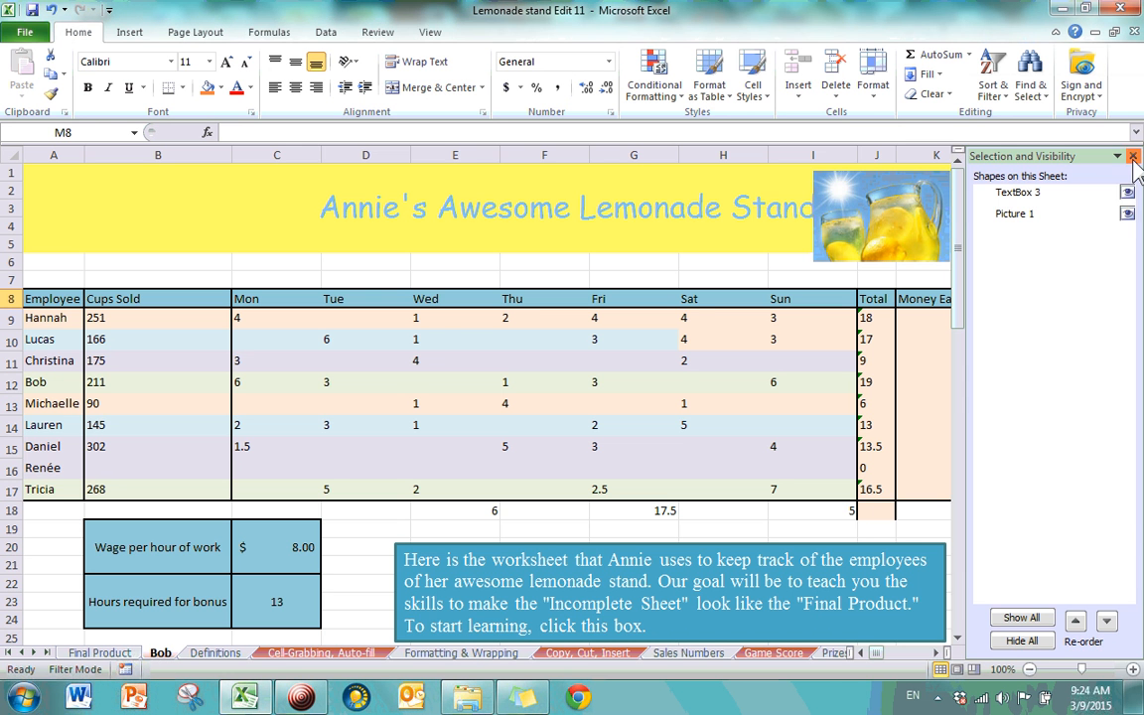
left_click(1134, 157)
left_click(1098, 112)
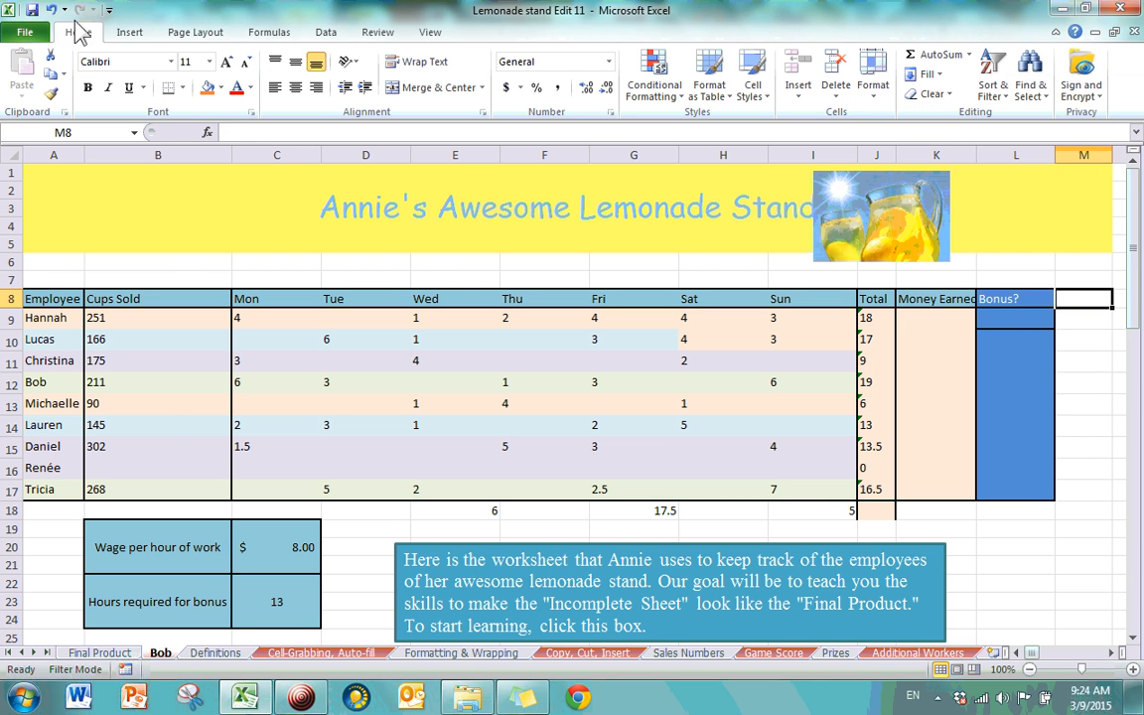
- Try to add a digital signature from the workbook protection options, dismiss the save-format prompt and return to the worksheet
left_click(26, 33)
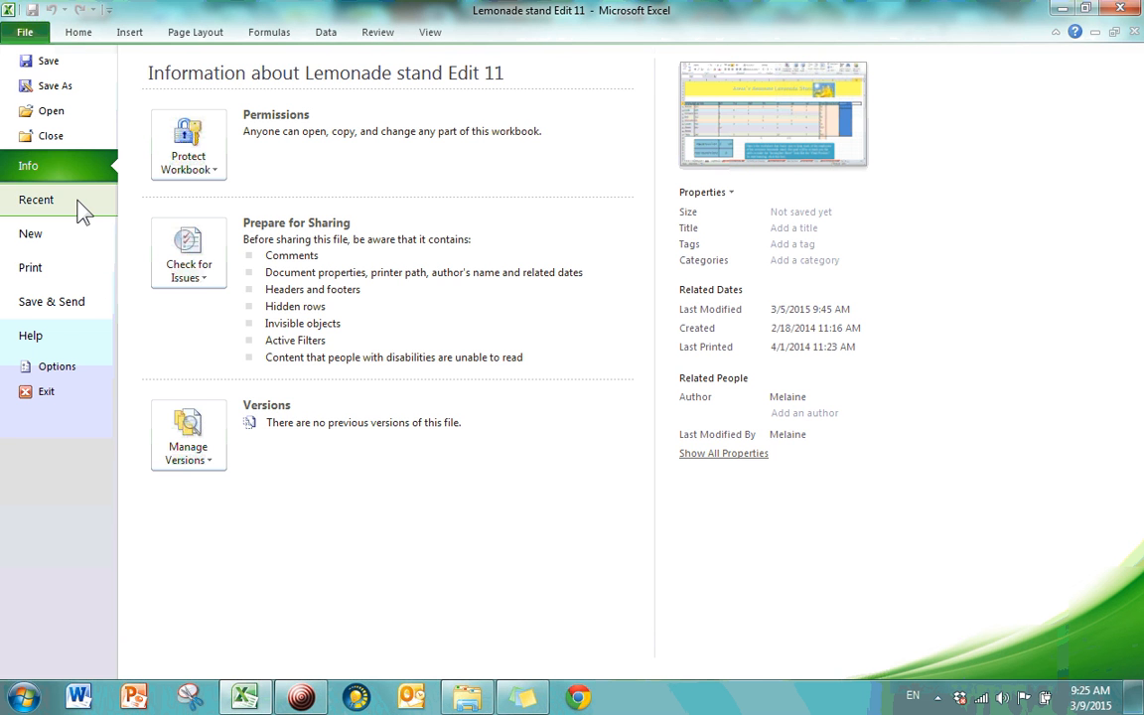
left_click(40, 200)
left_click(70, 167)
left_click(194, 171)
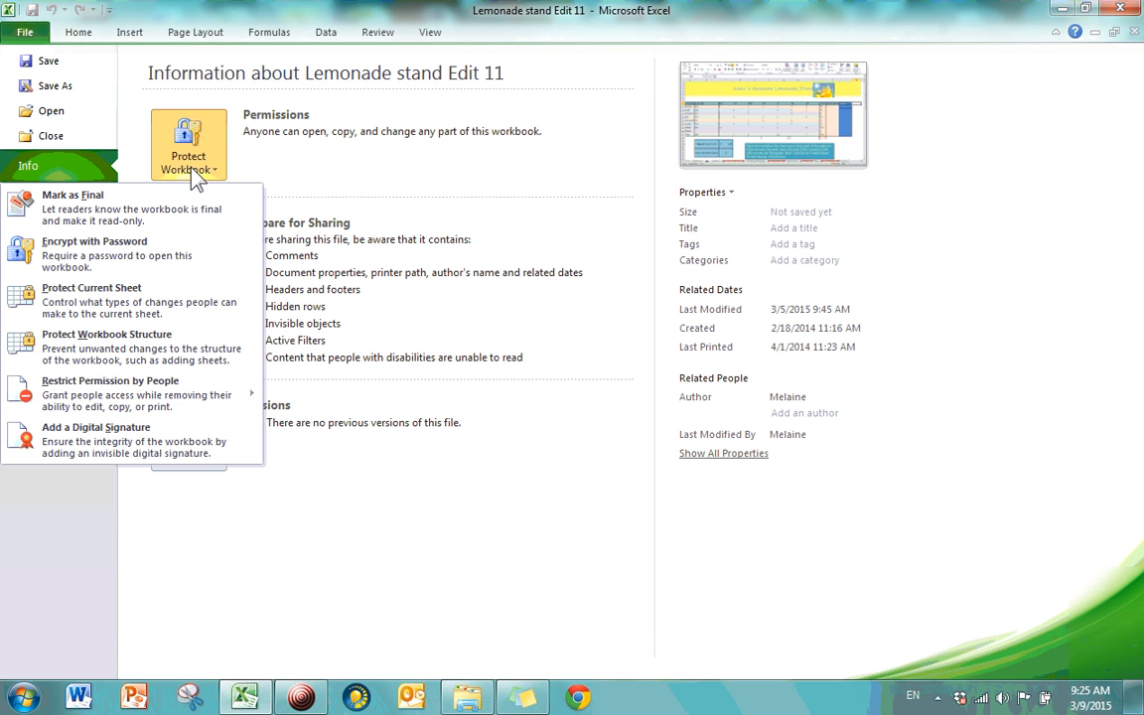
left_click(144, 449)
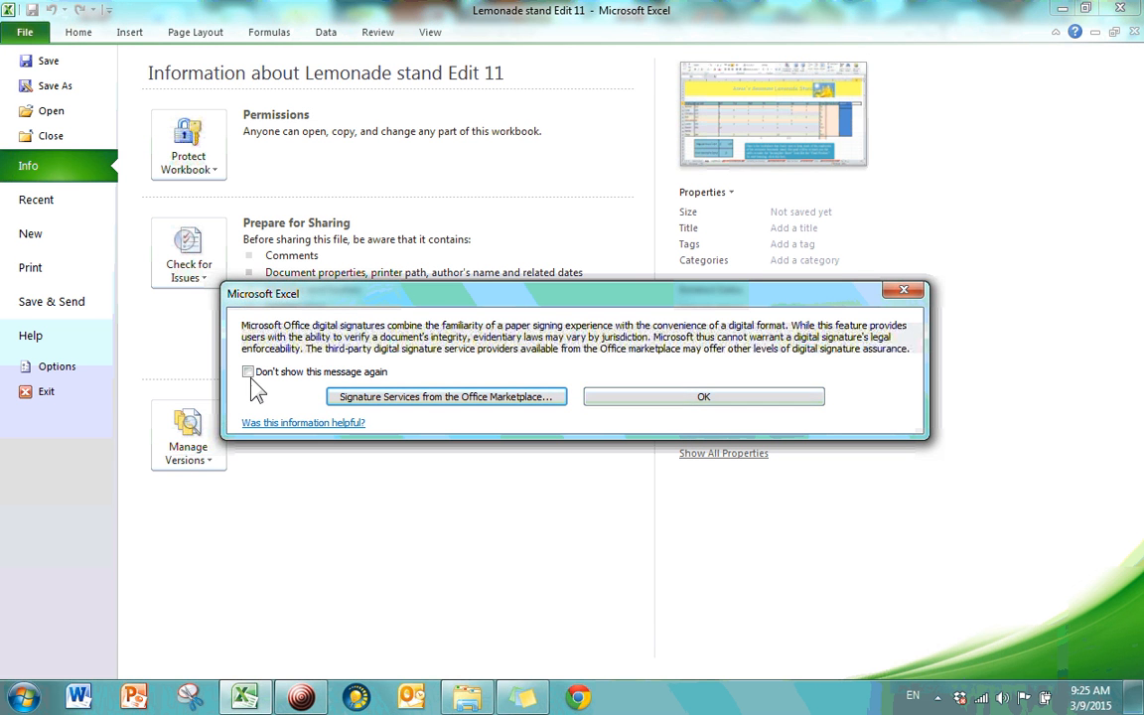
left_click(731, 402)
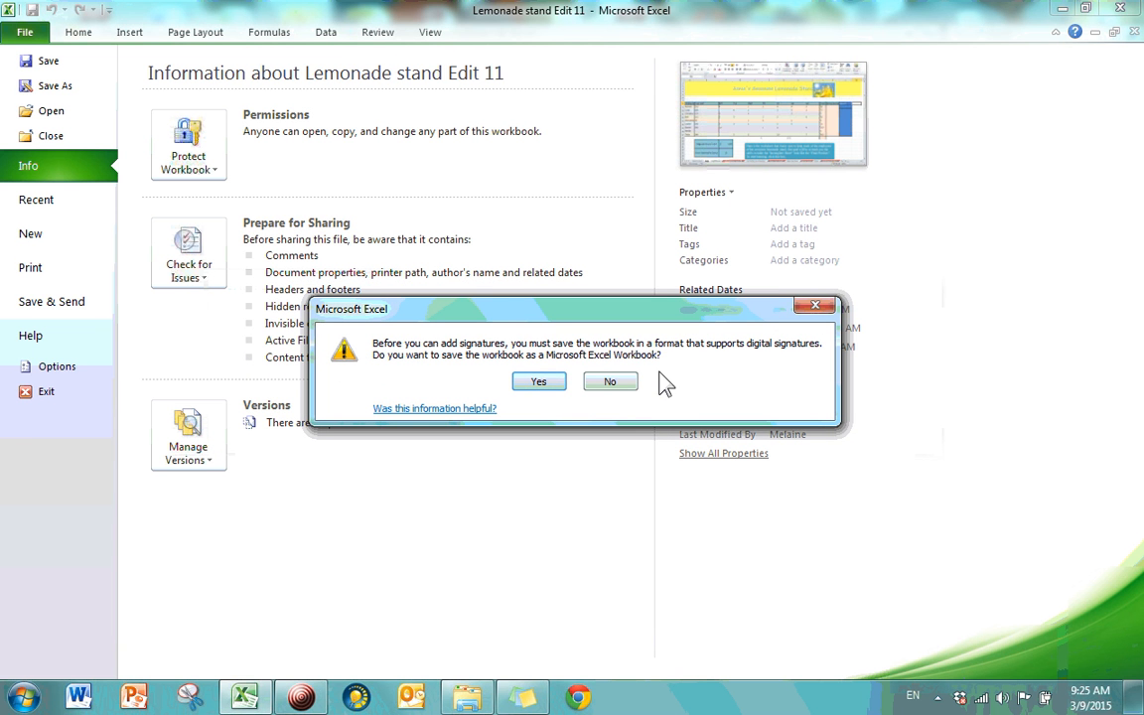
left_click(813, 306)
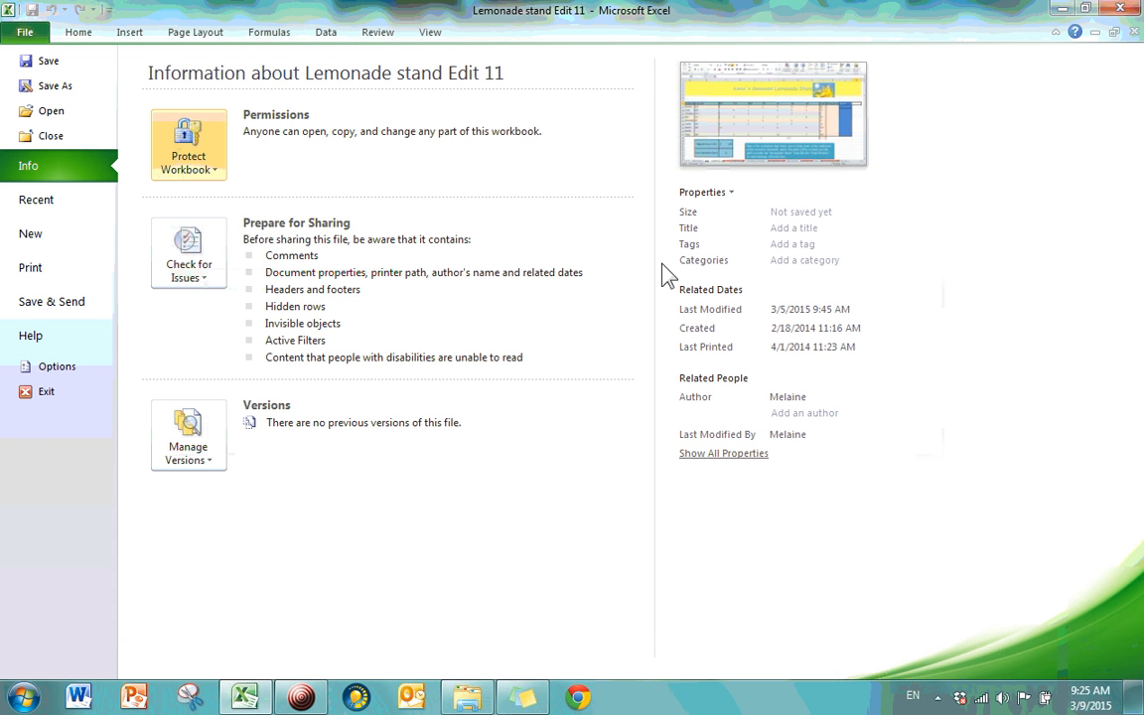
left_click(82, 36)
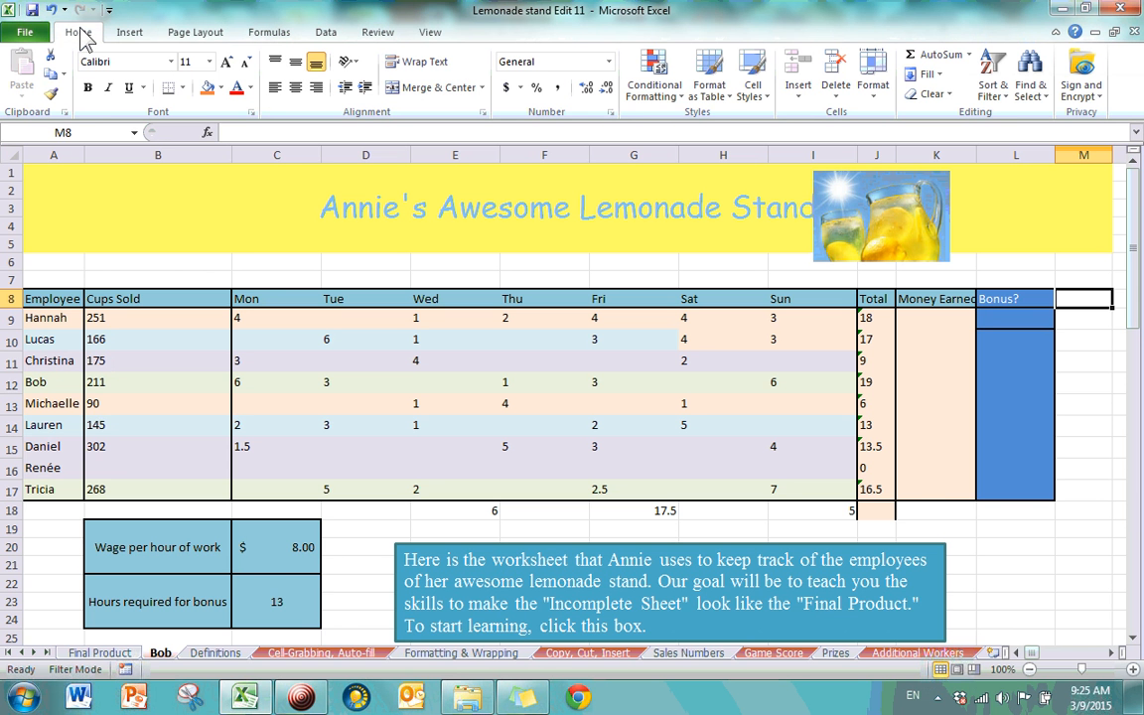
left_click(128, 86)
left_click(301, 696)
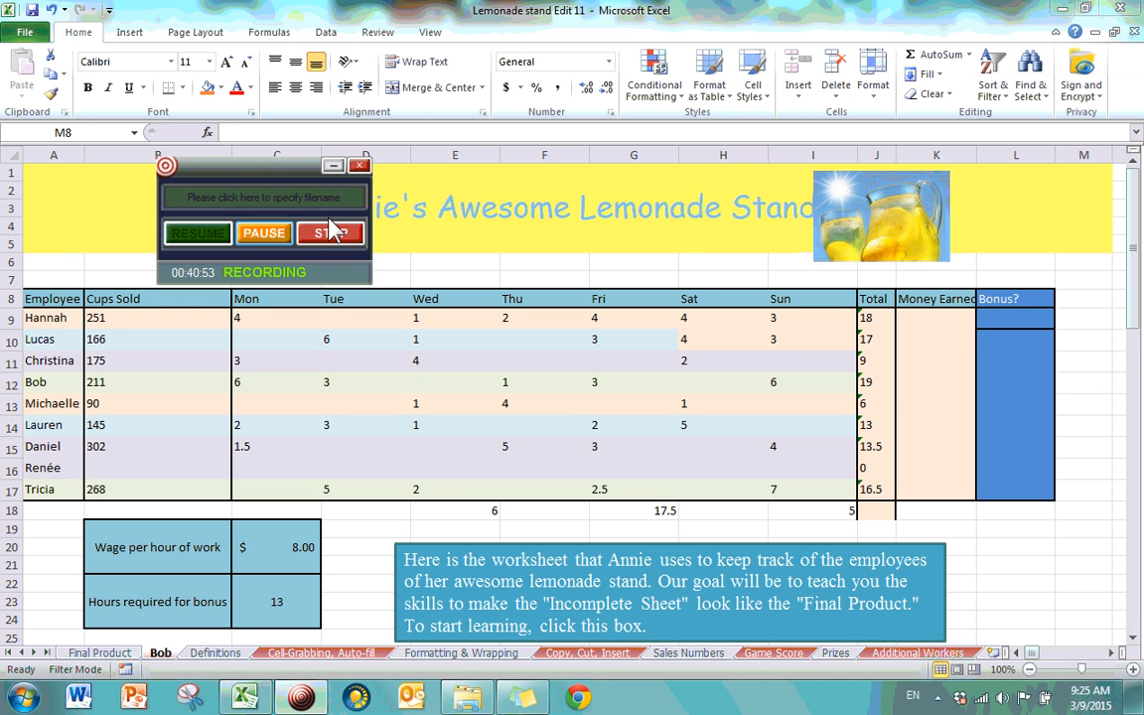